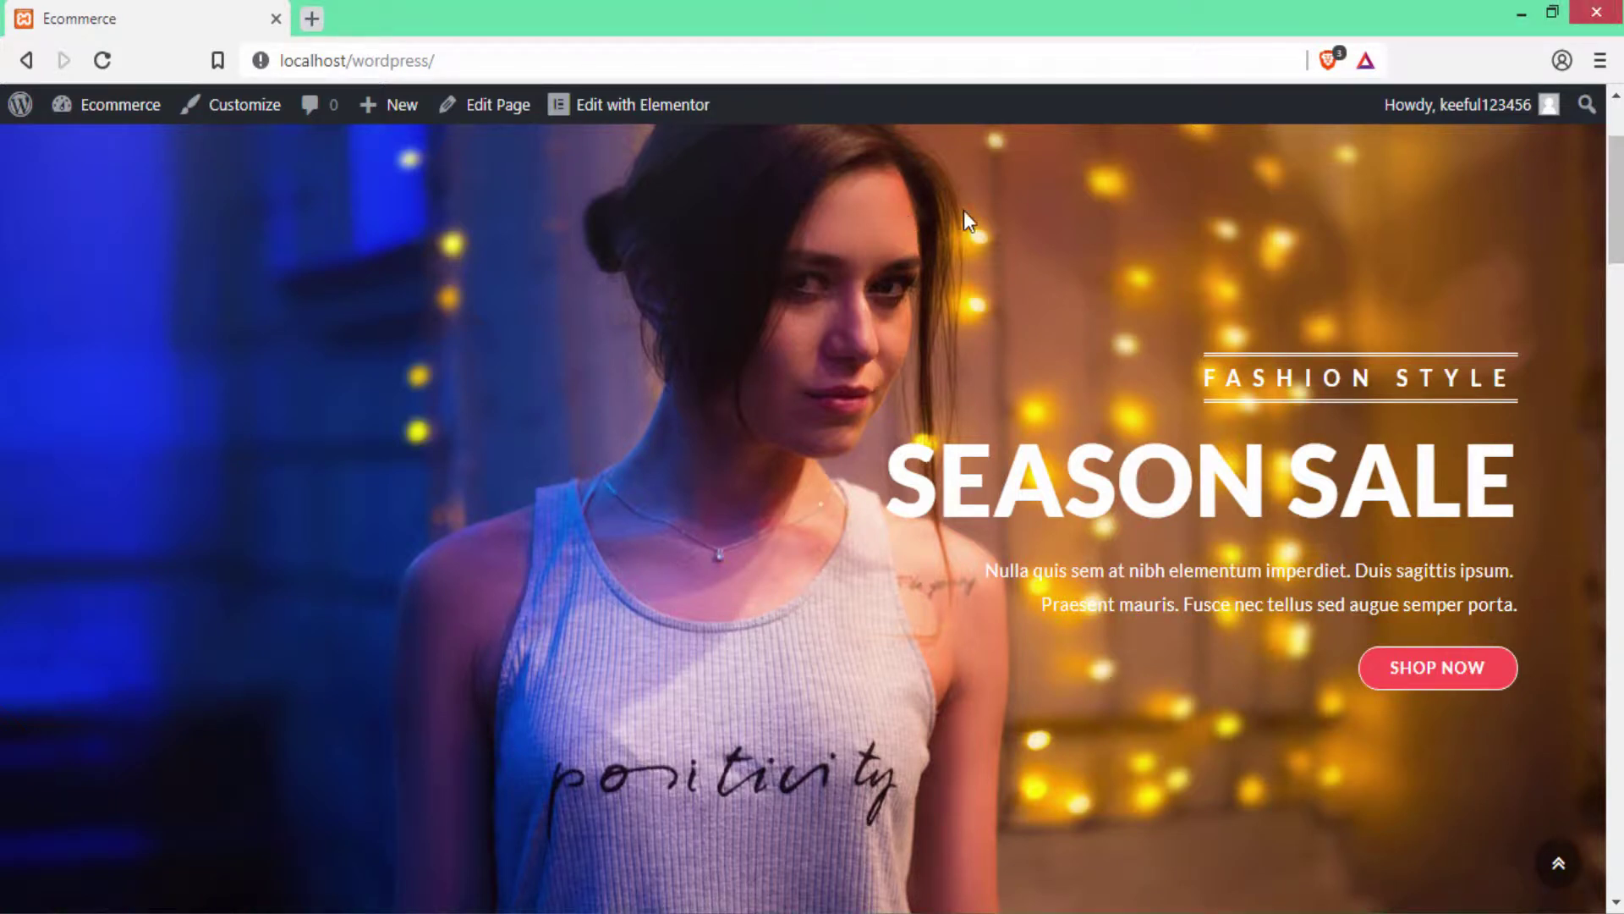
From the local site's dashboard, search the plugin directory for 'all in one'.
mouse_move(1615, 201)
mouse_down()
mouse_move(1615, 656)
mouse_move(1620, 190)
mouse_up()
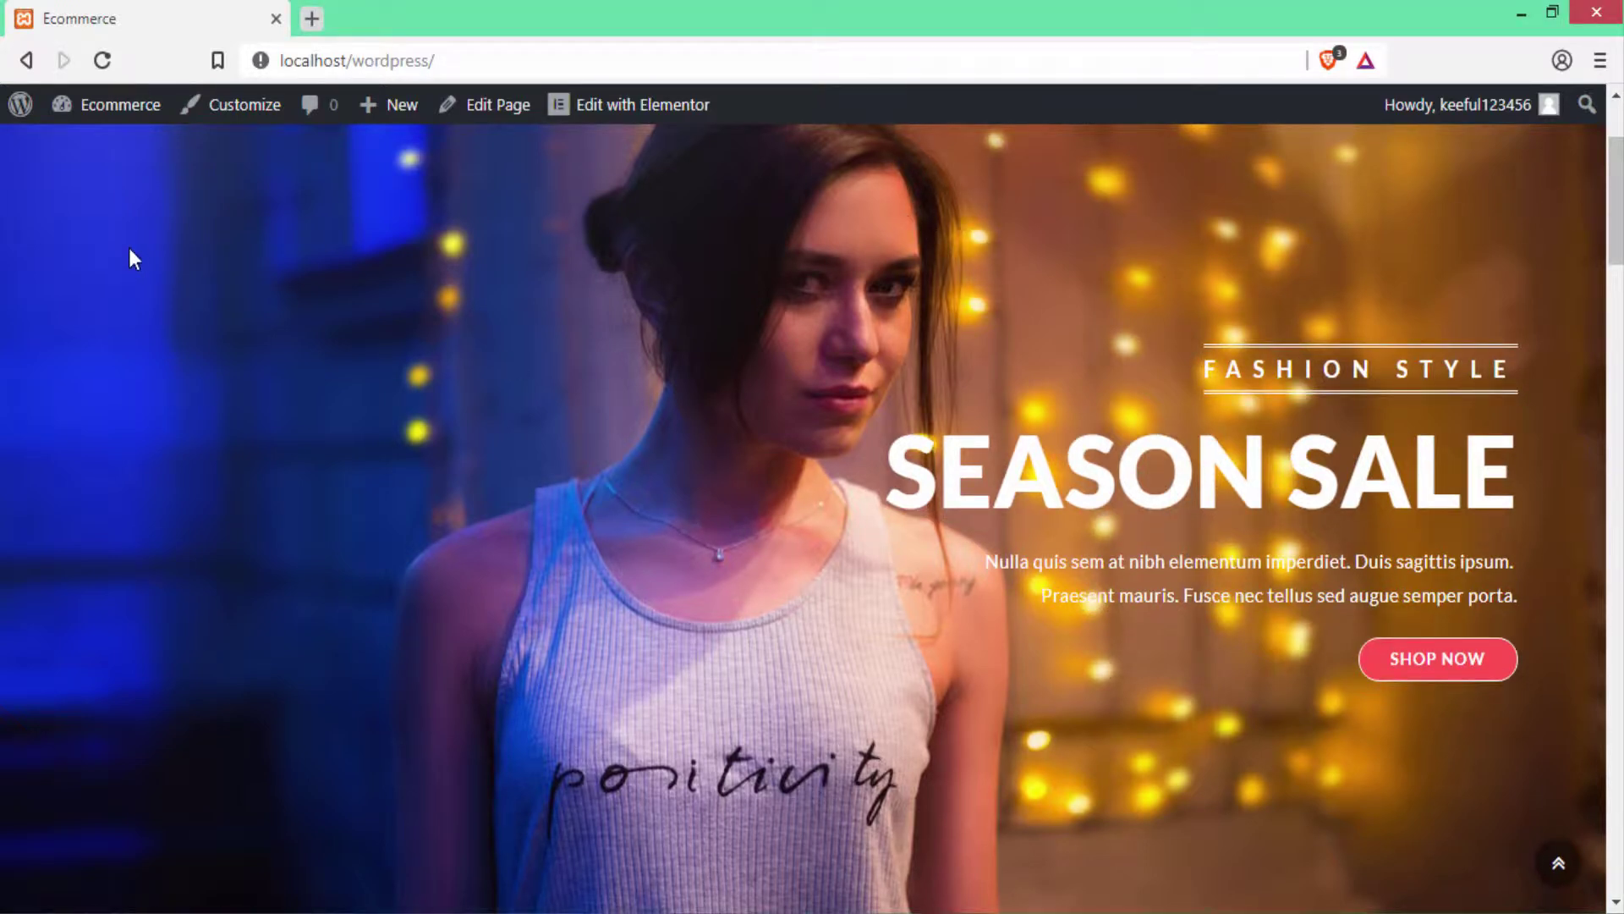
mouse_move(127, 119)
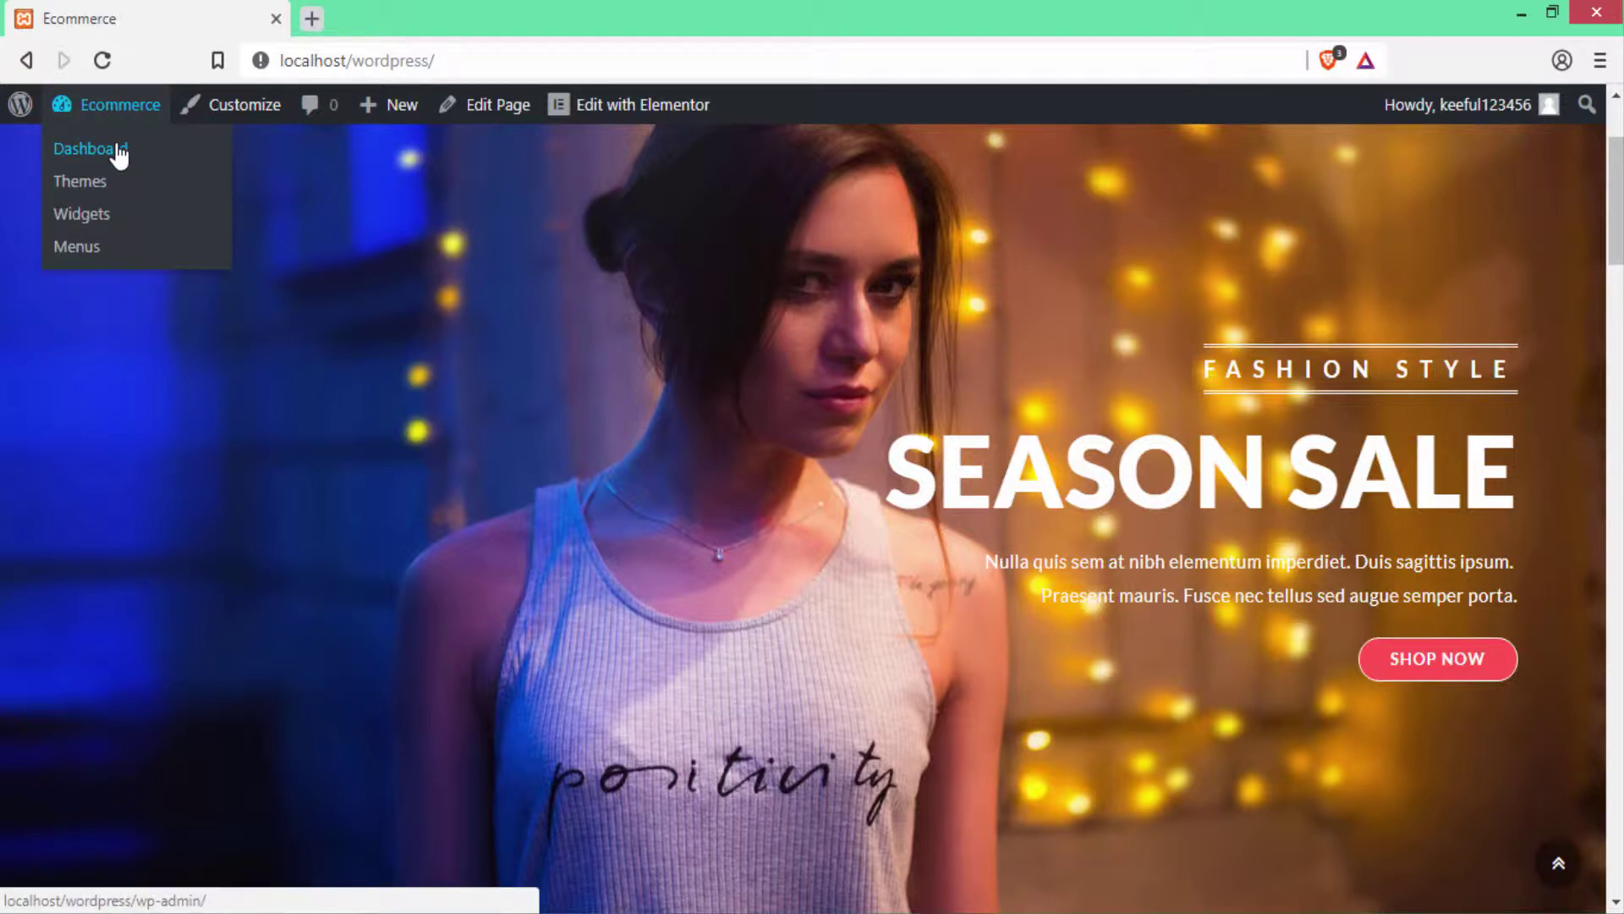
click(119, 155)
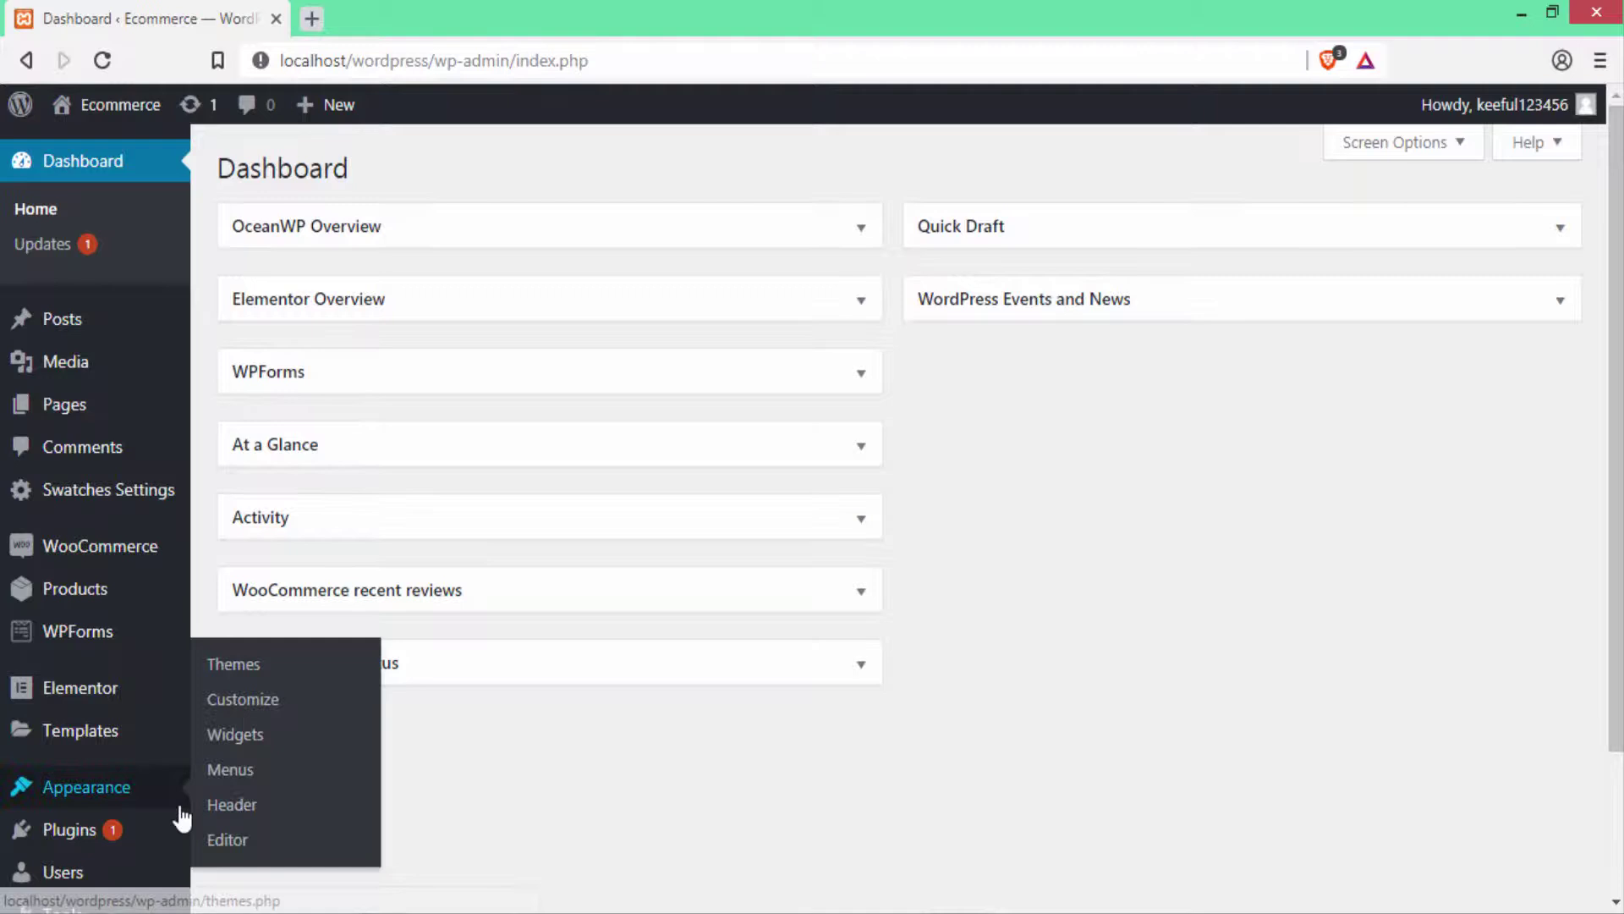
mouse_move(110, 836)
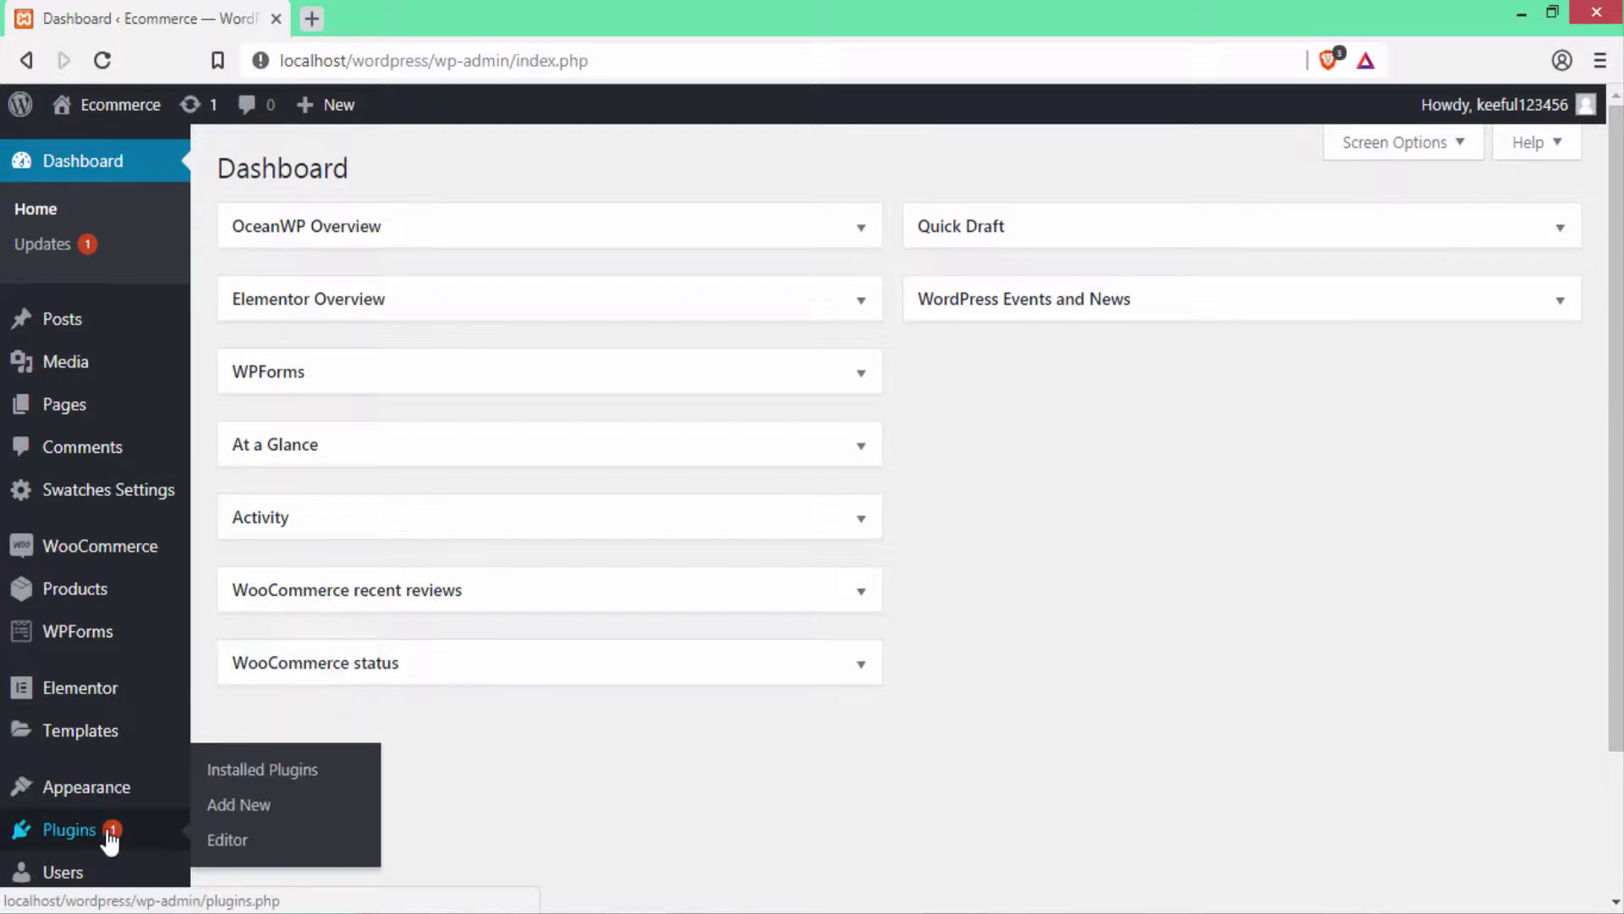
click(237, 808)
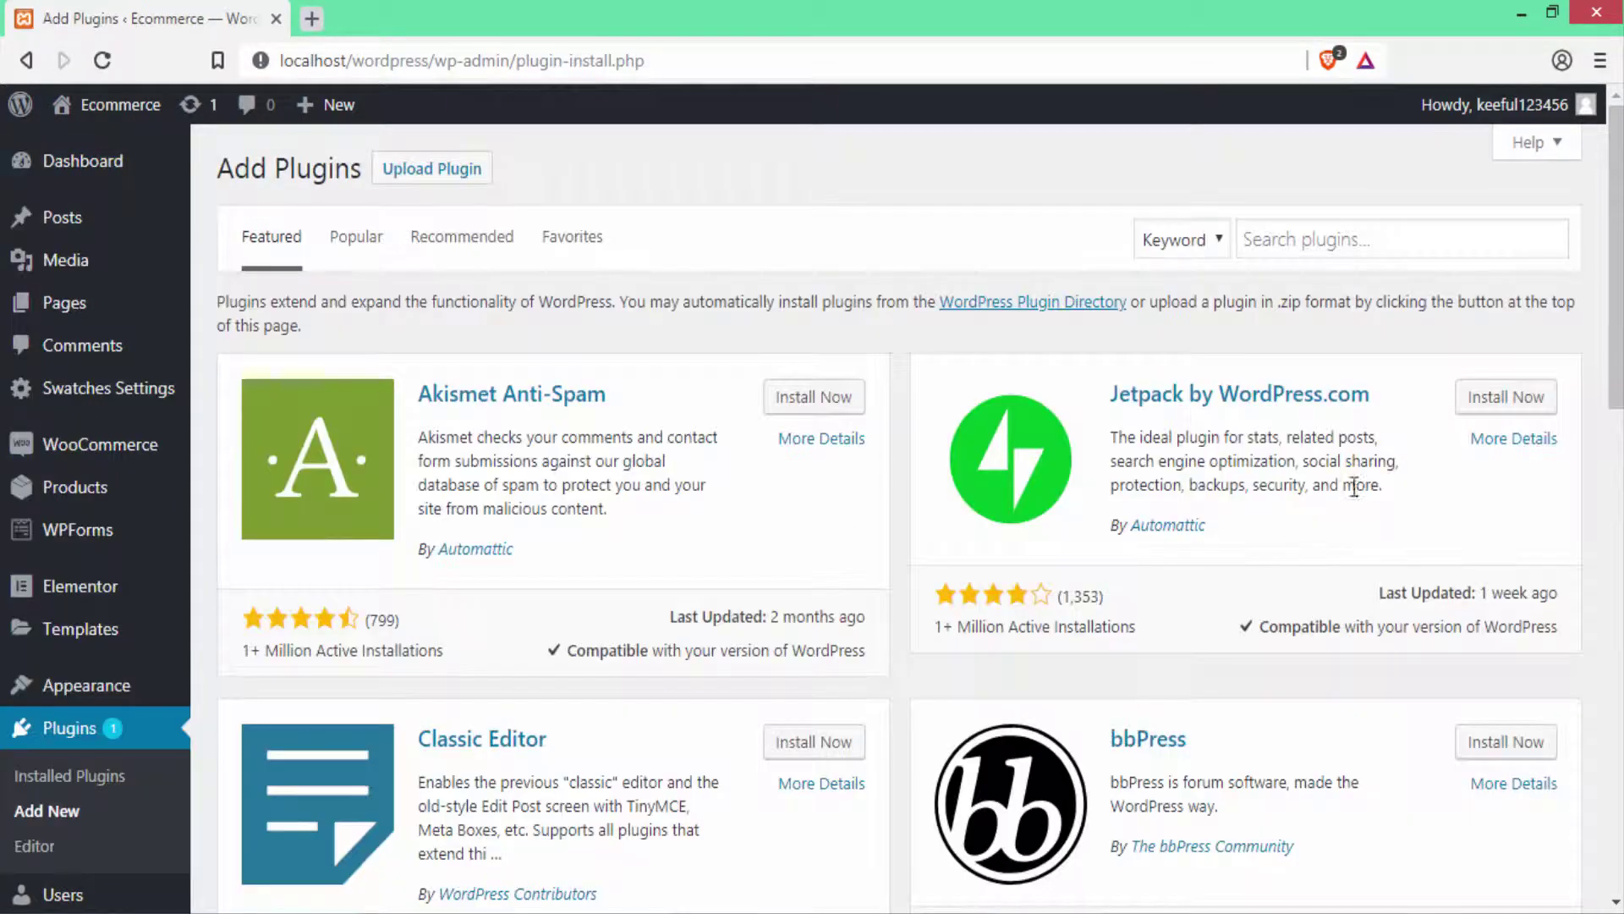
click(1354, 241)
text(a)
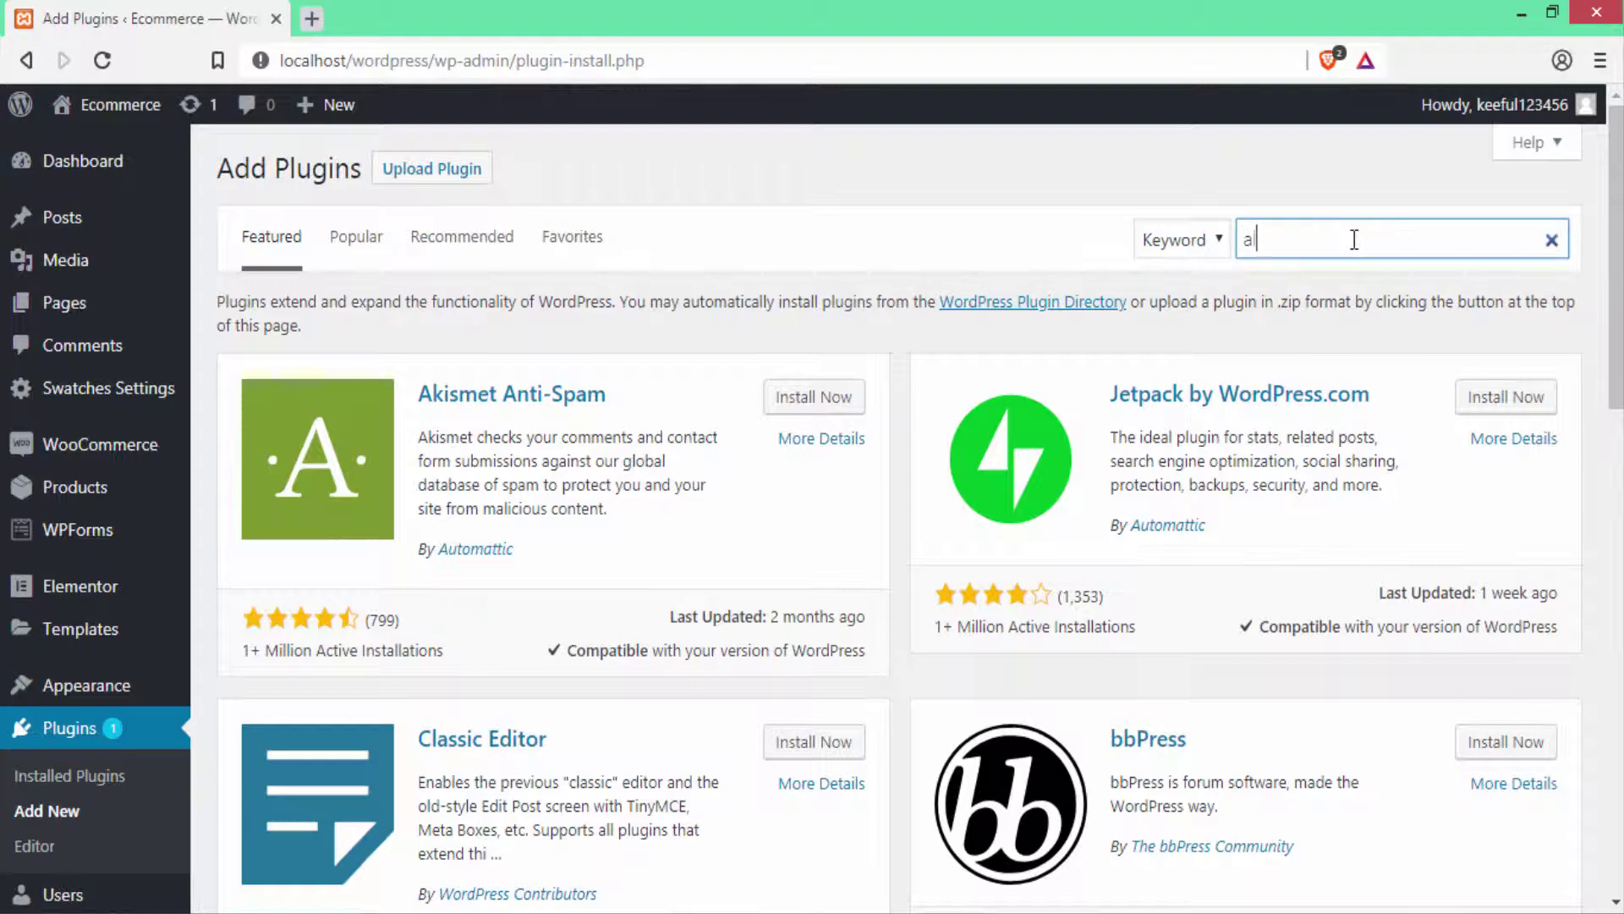
text(ll in one)
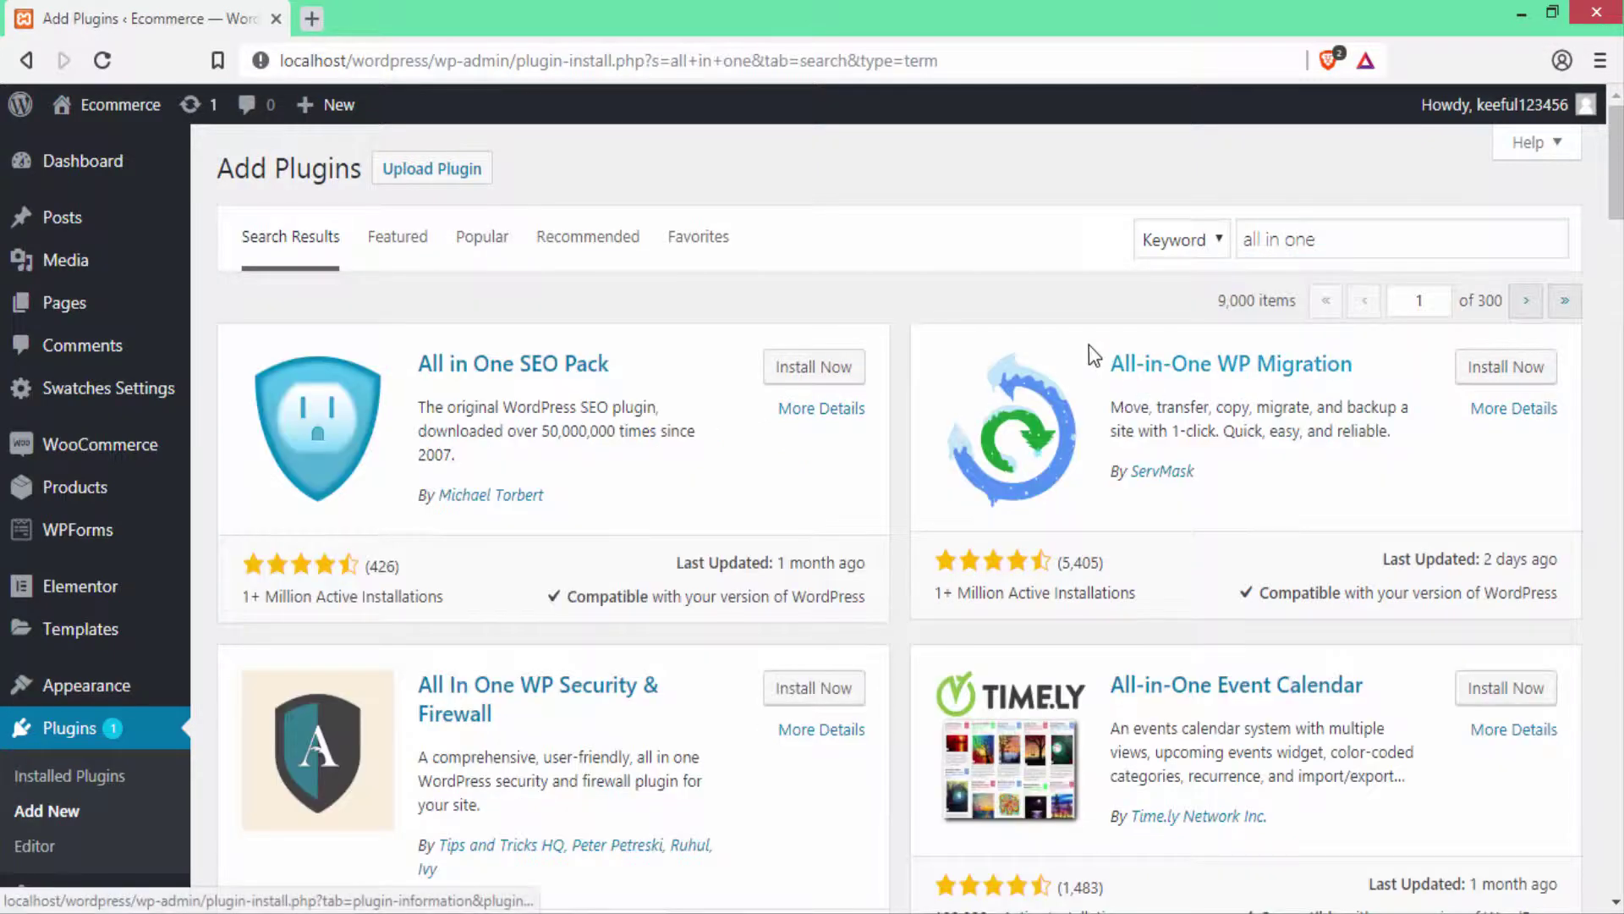
Install and activate All-in-One WP Migration, confirming it in the plugins list.
drag(1110, 364, 1370, 373)
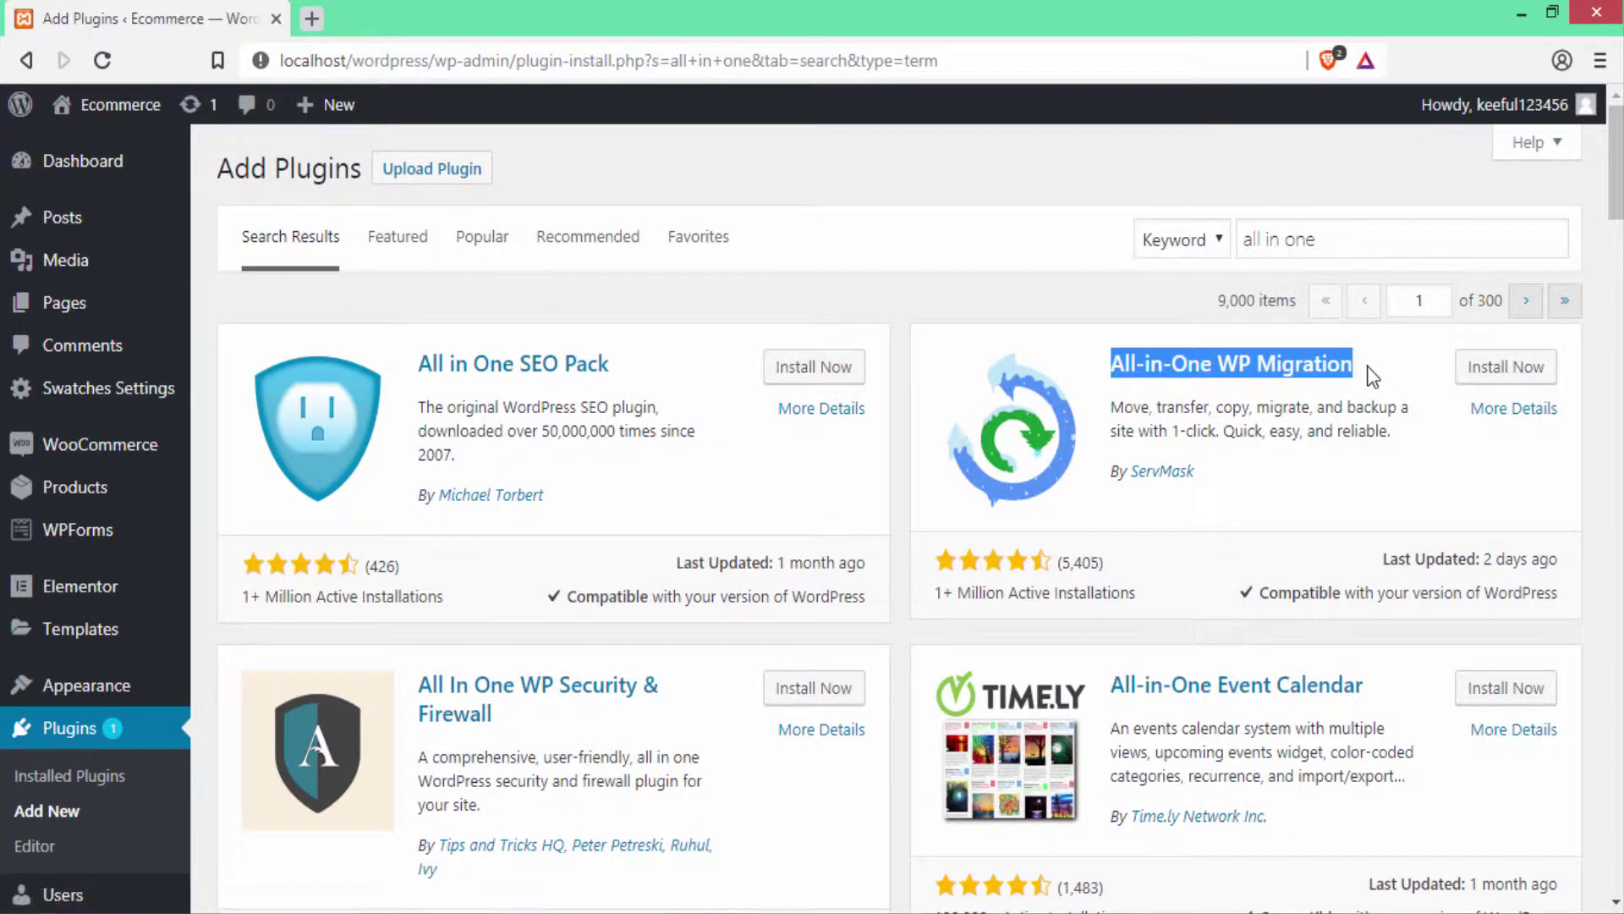
click(1506, 372)
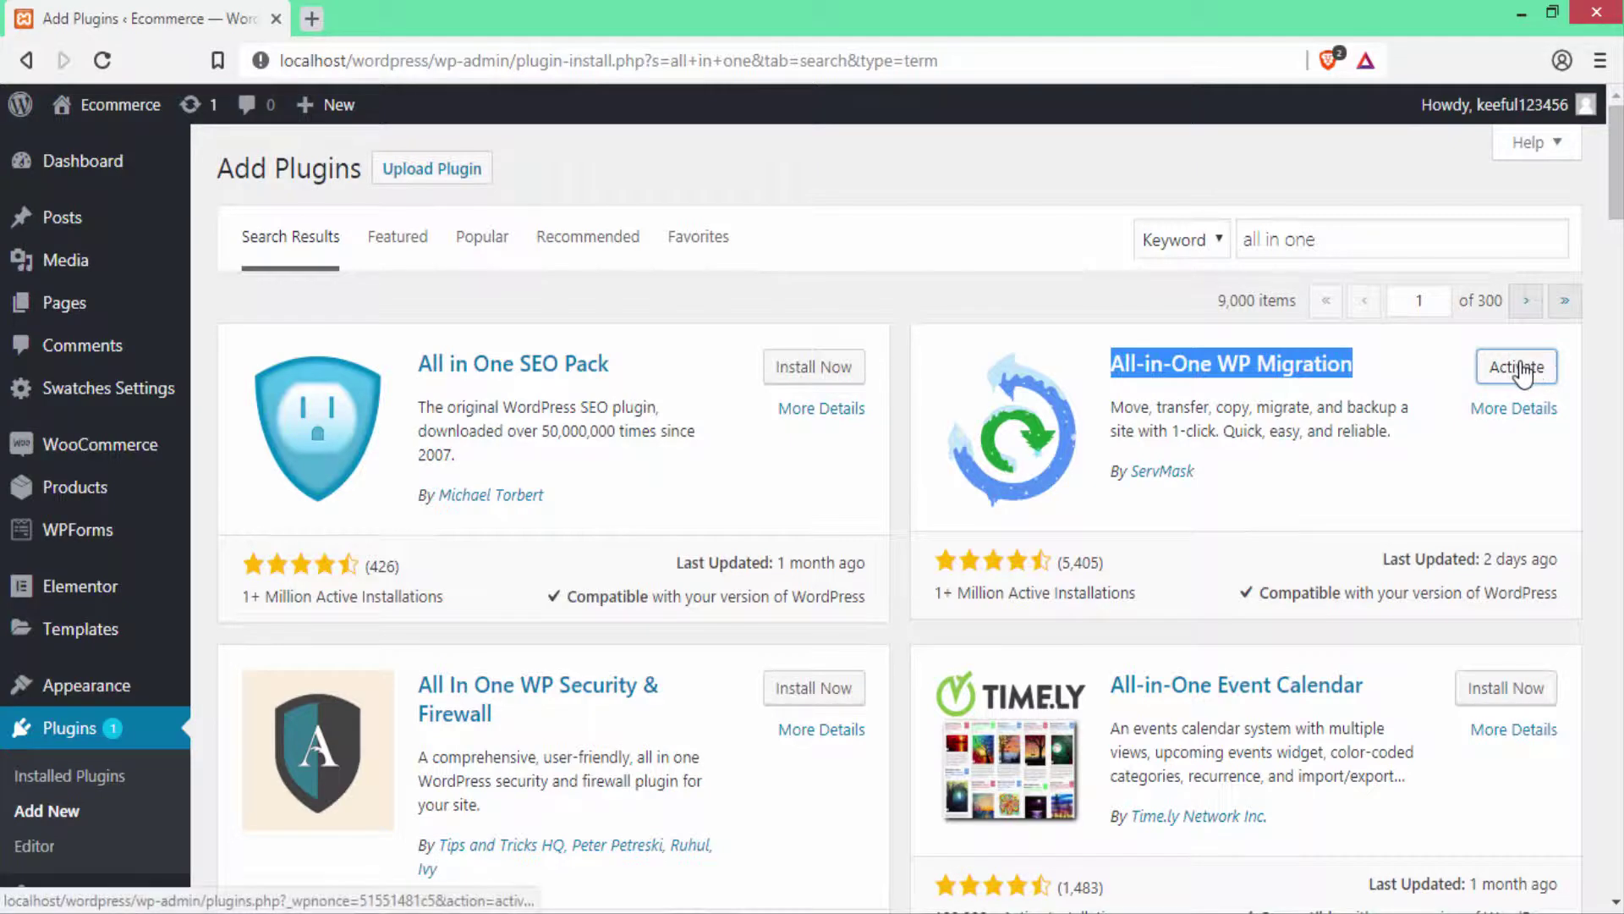
click(1521, 365)
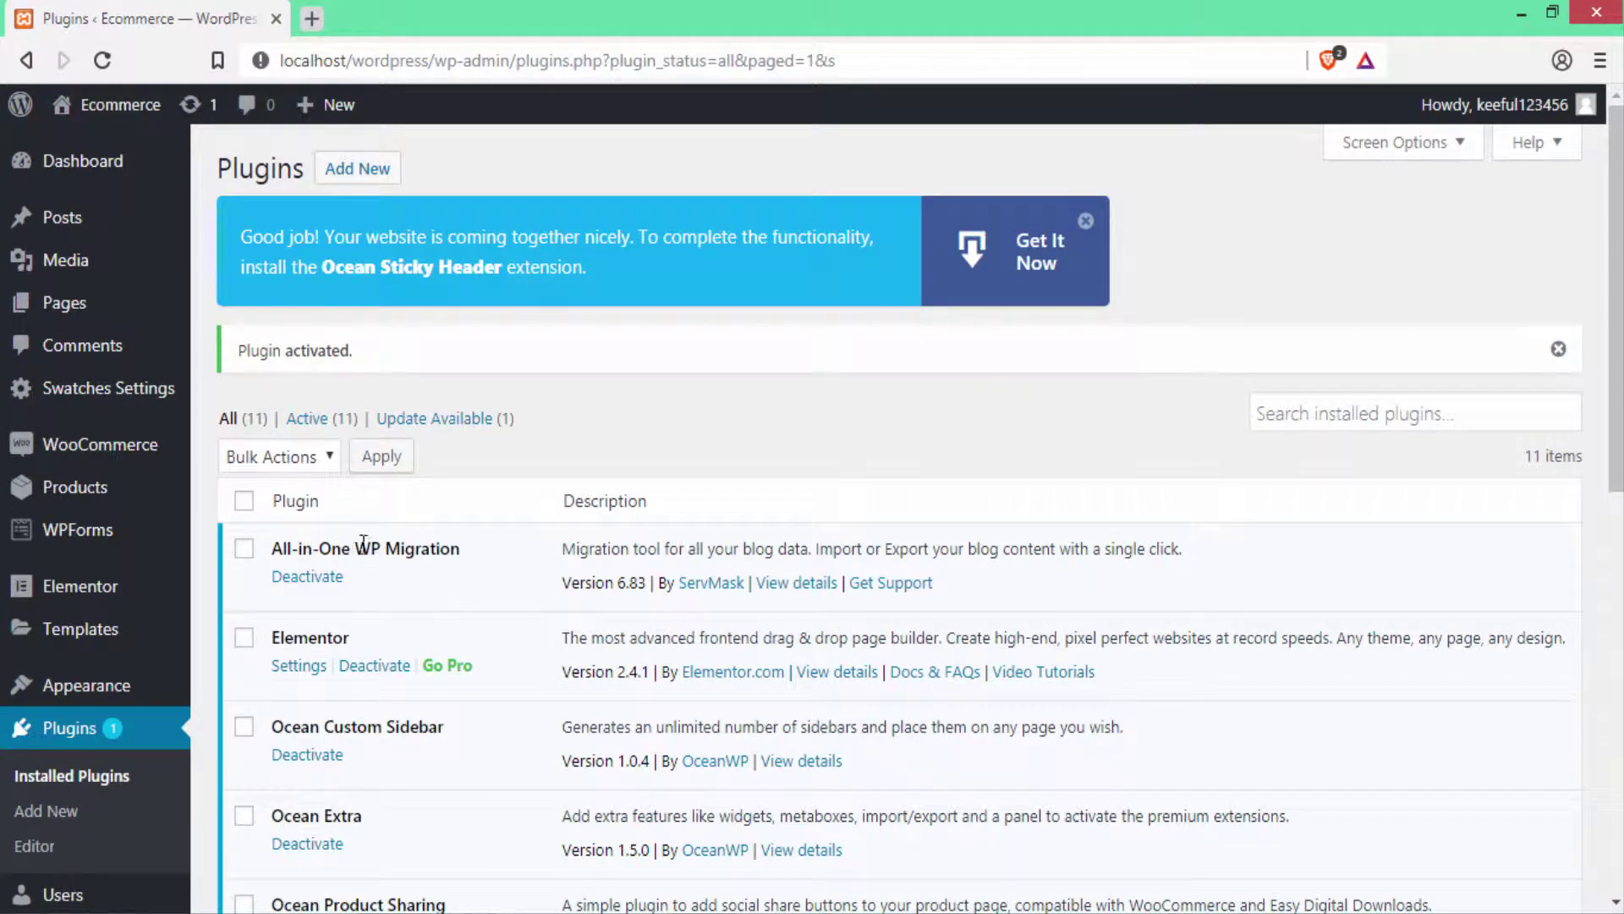
drag(461, 548, 275, 546)
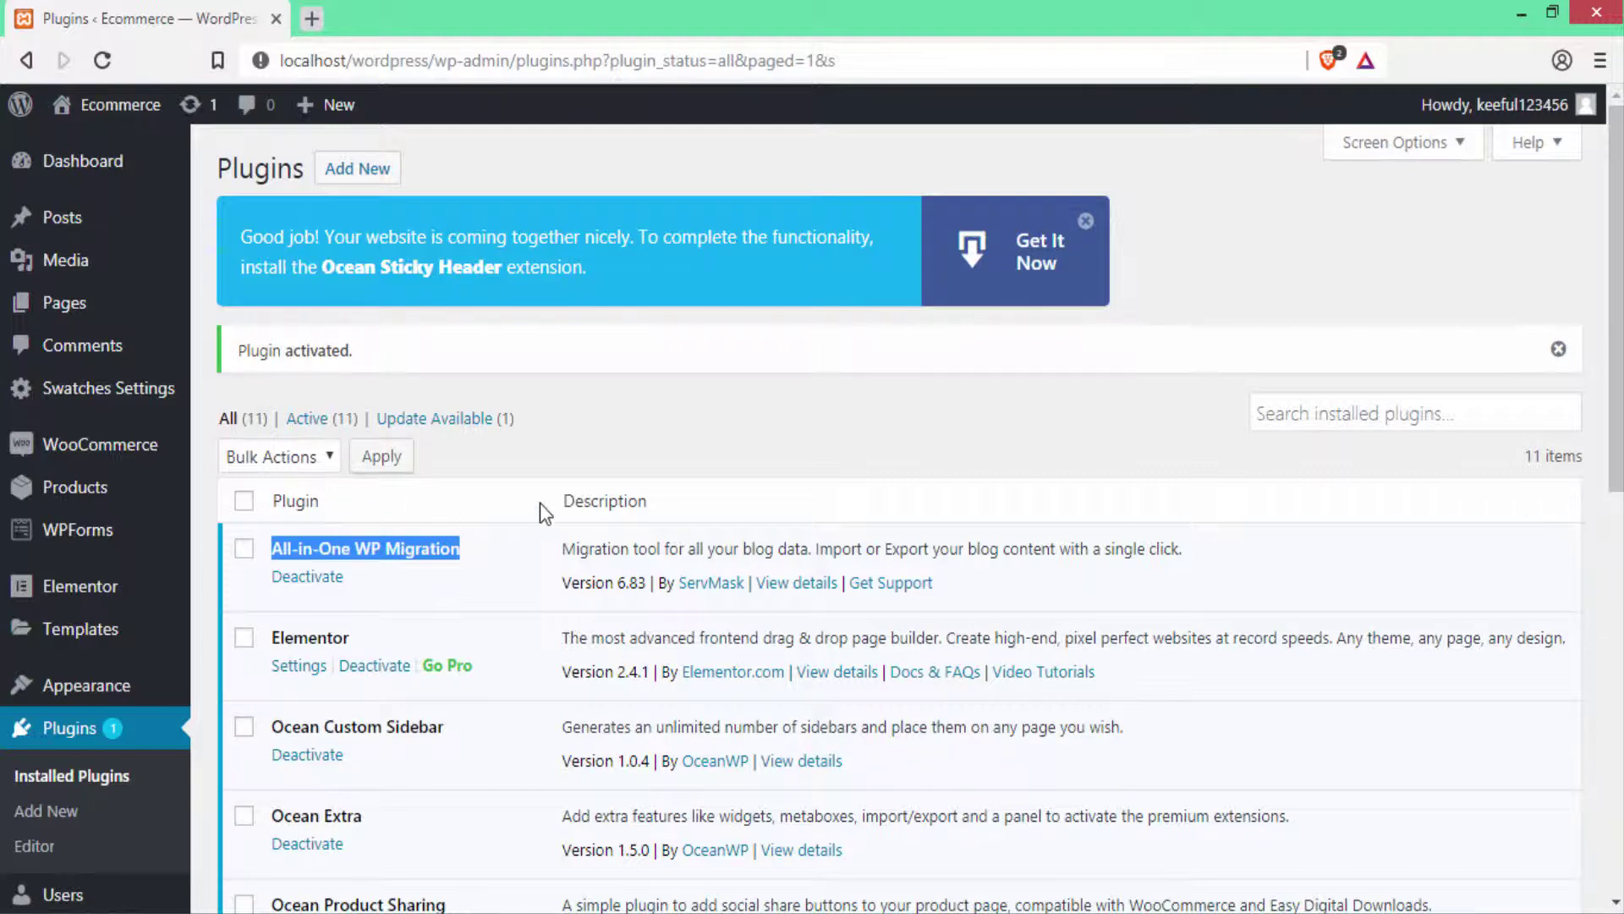
Export the whole local site with All-in-One WP Migration using Export To > File.
scroll(540, 502, down, 4)
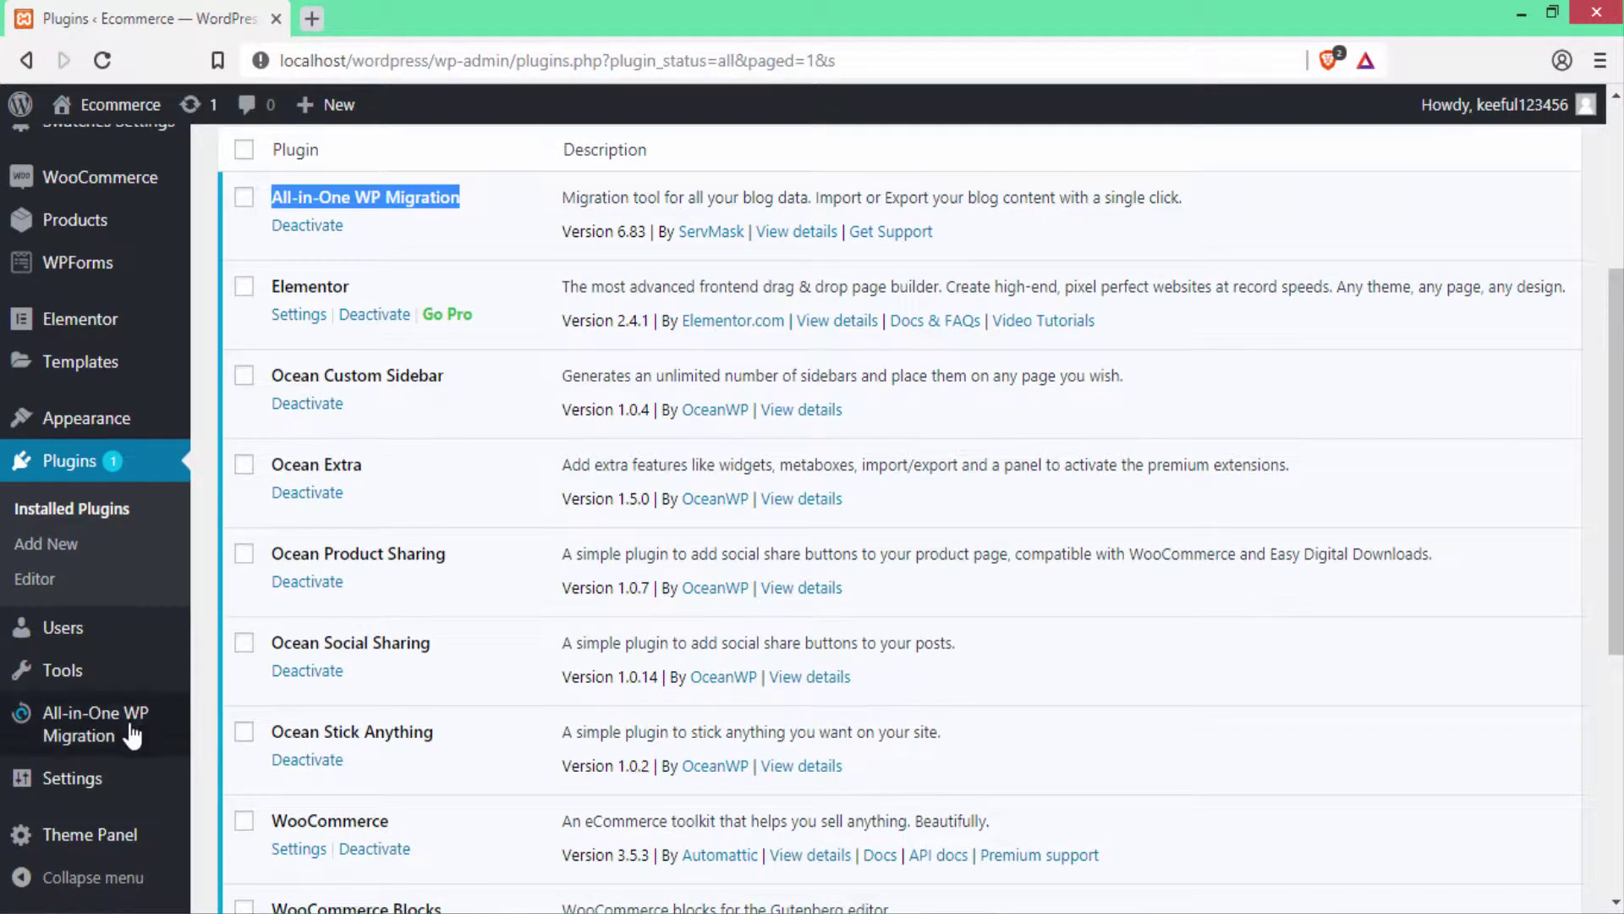
mouse_move(131, 734)
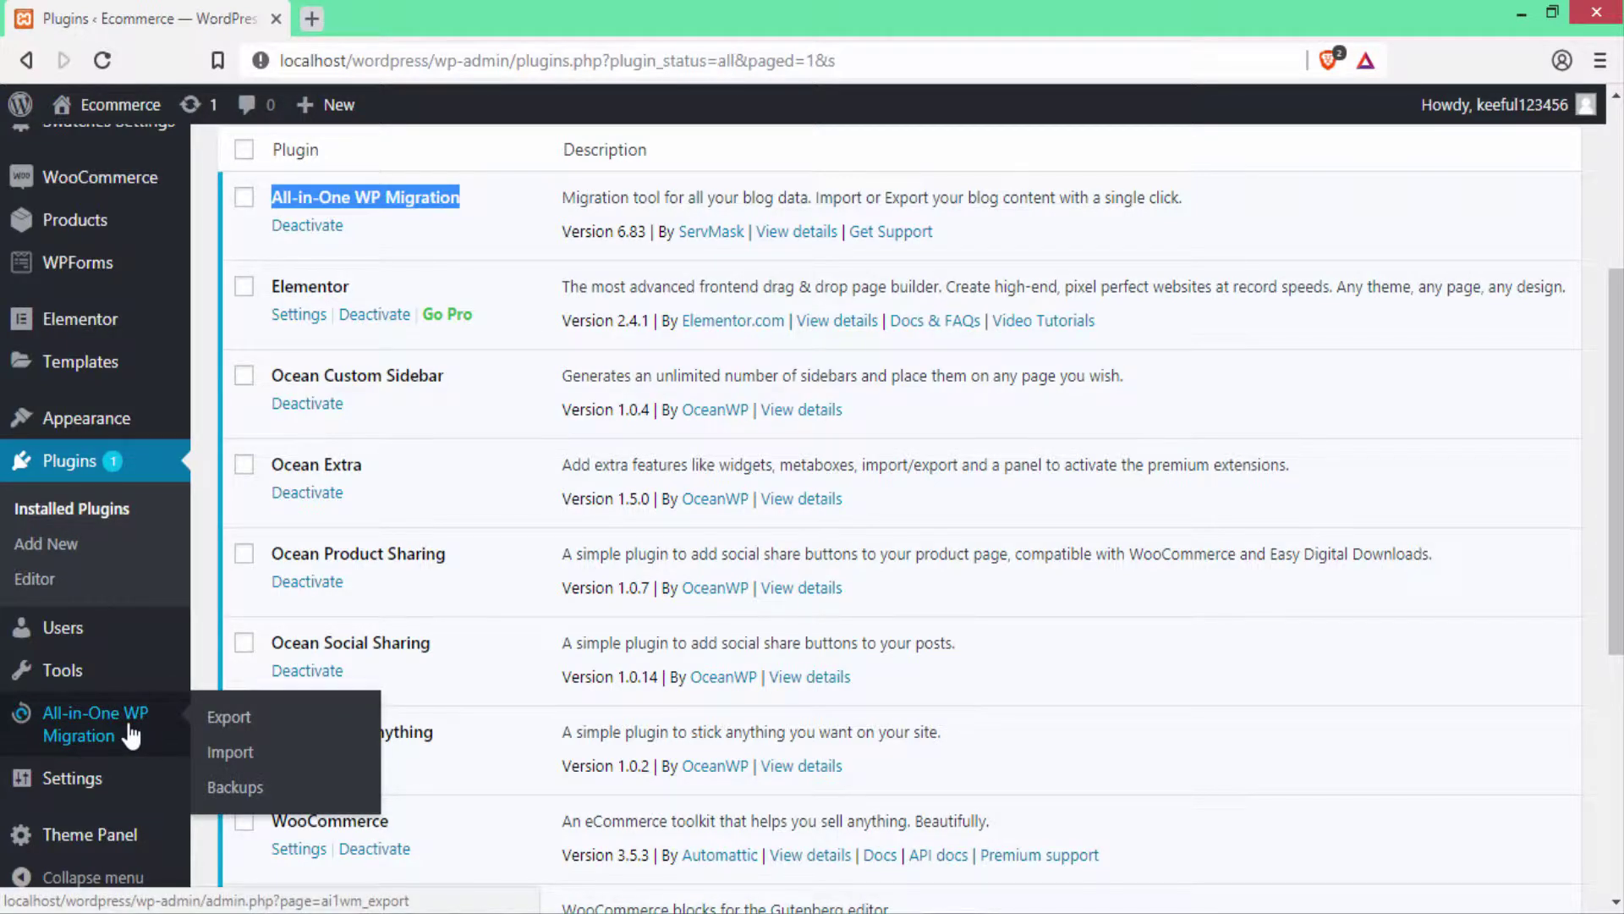
click(132, 734)
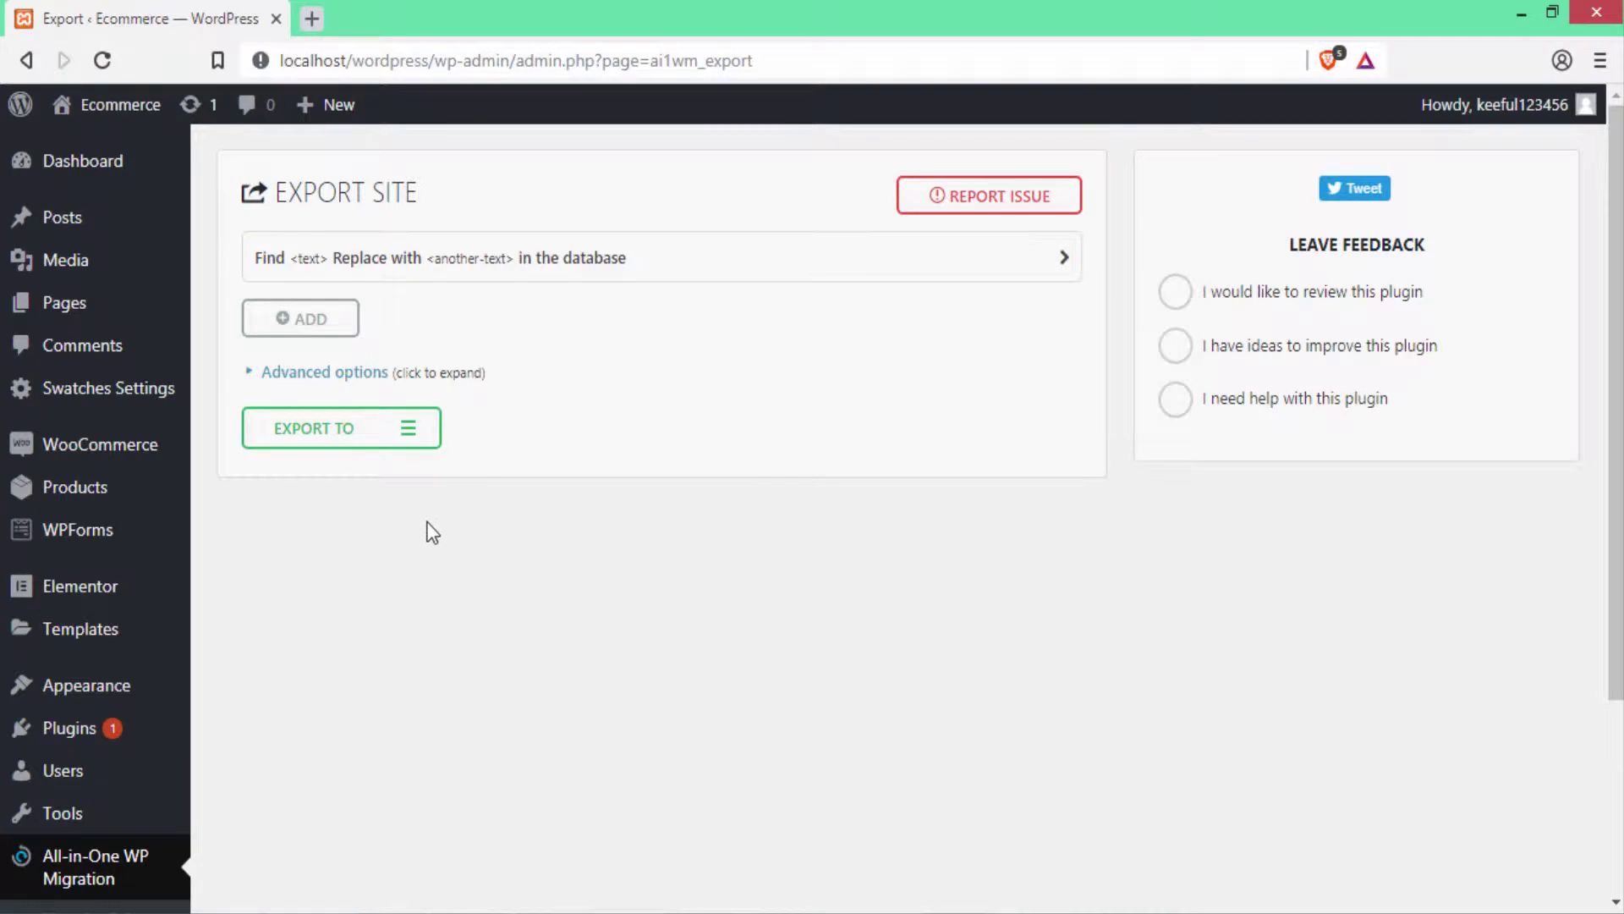
click(408, 432)
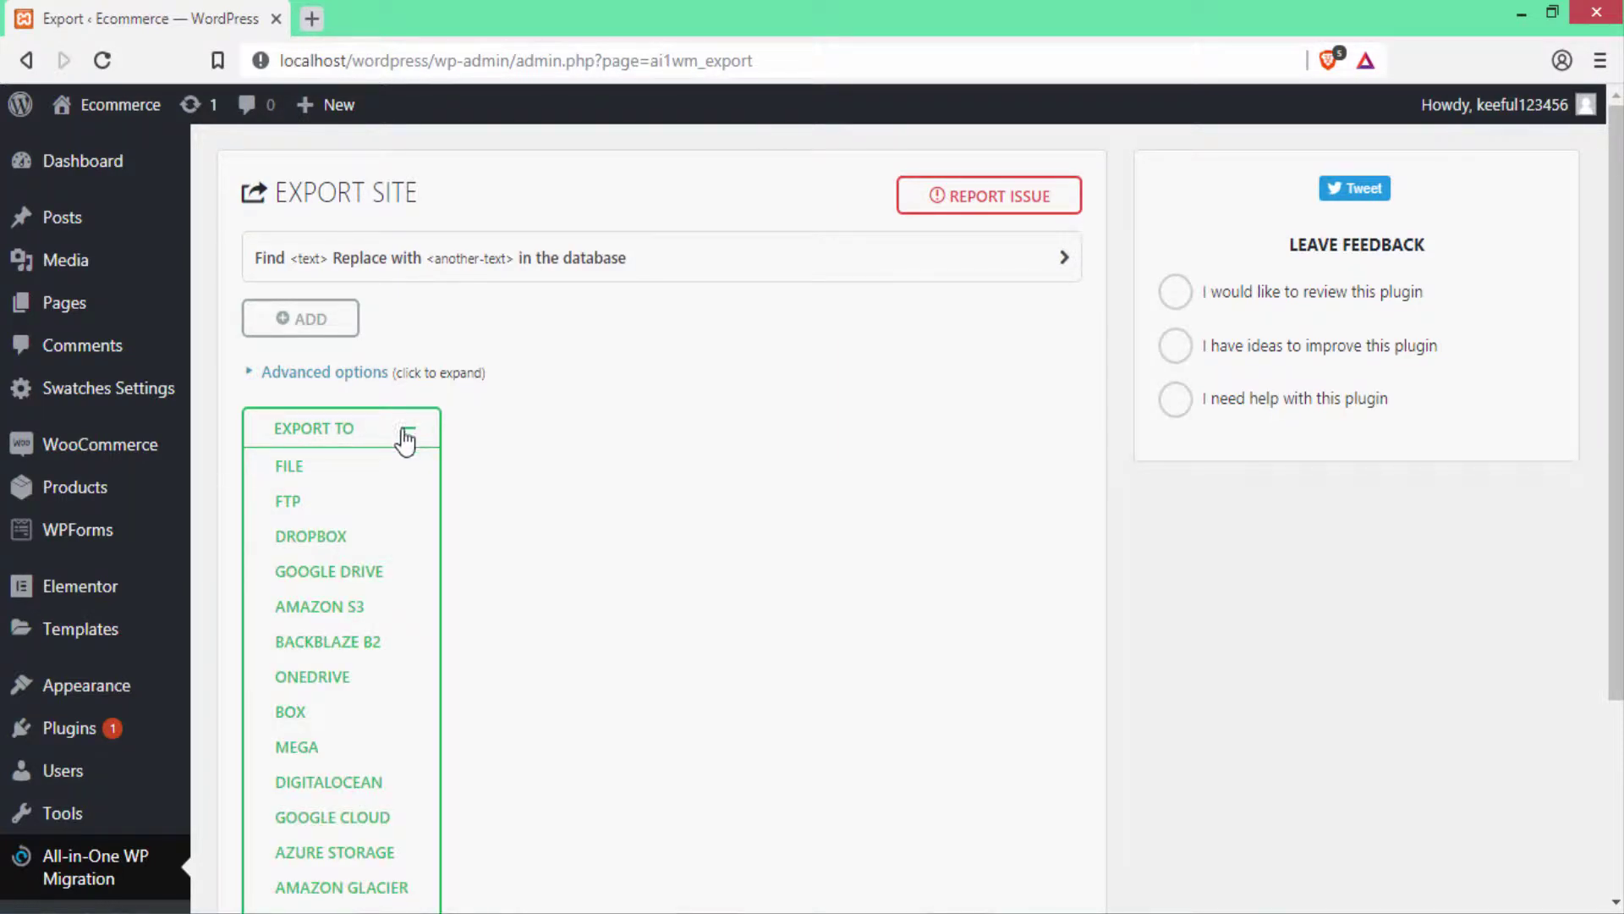
click(289, 471)
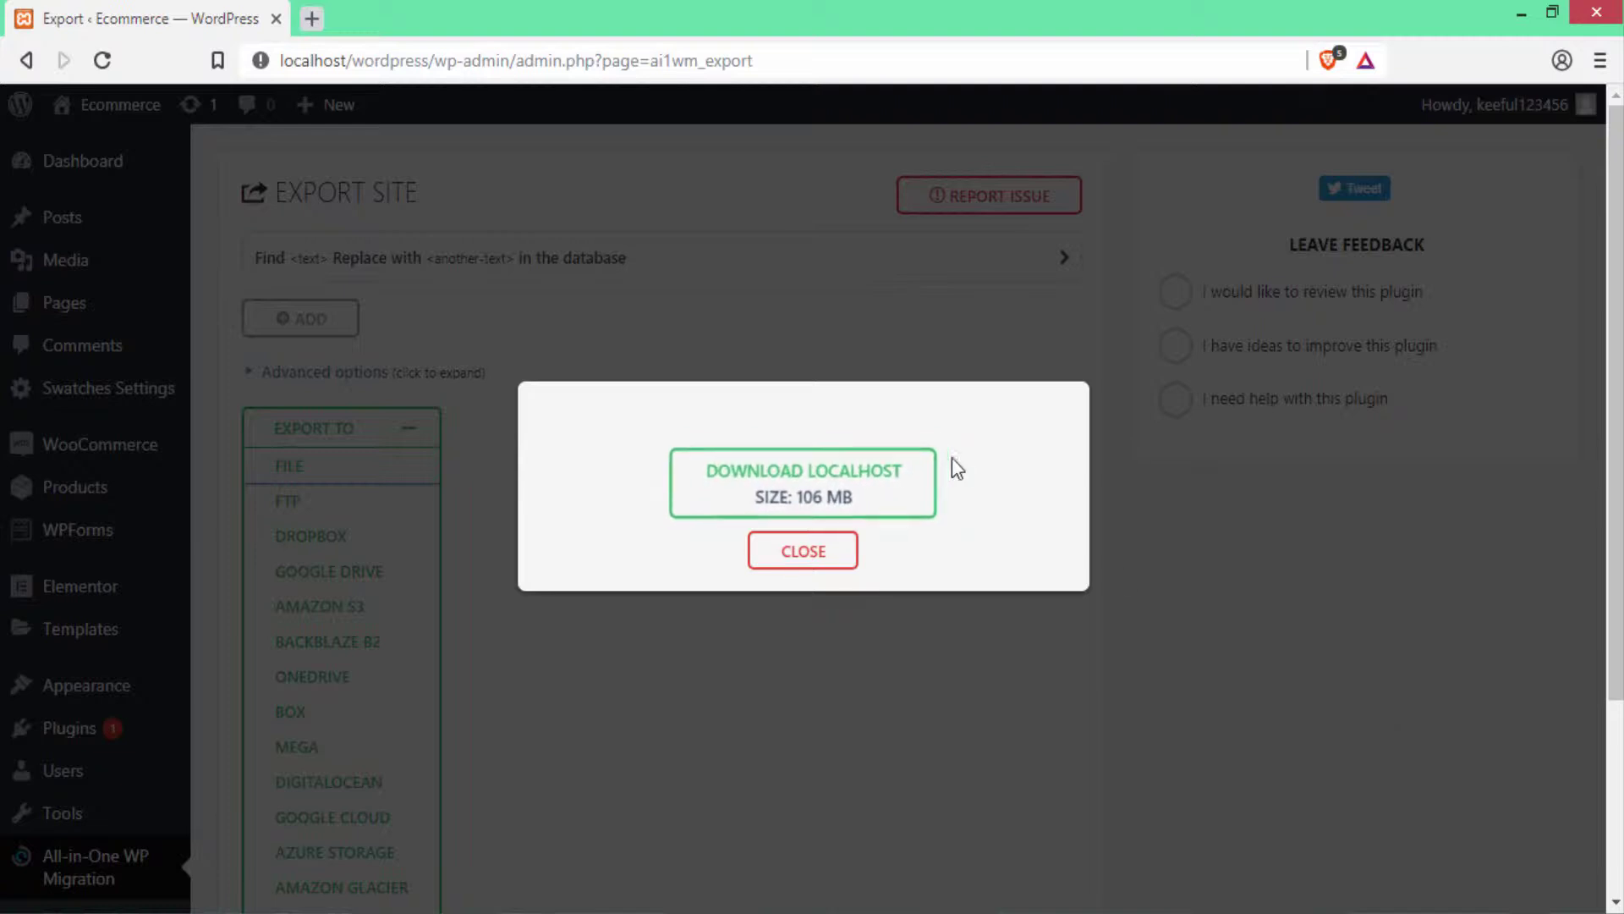
Save the localhost backup to Downloads, then close the export popup and download bar.
click(834, 496)
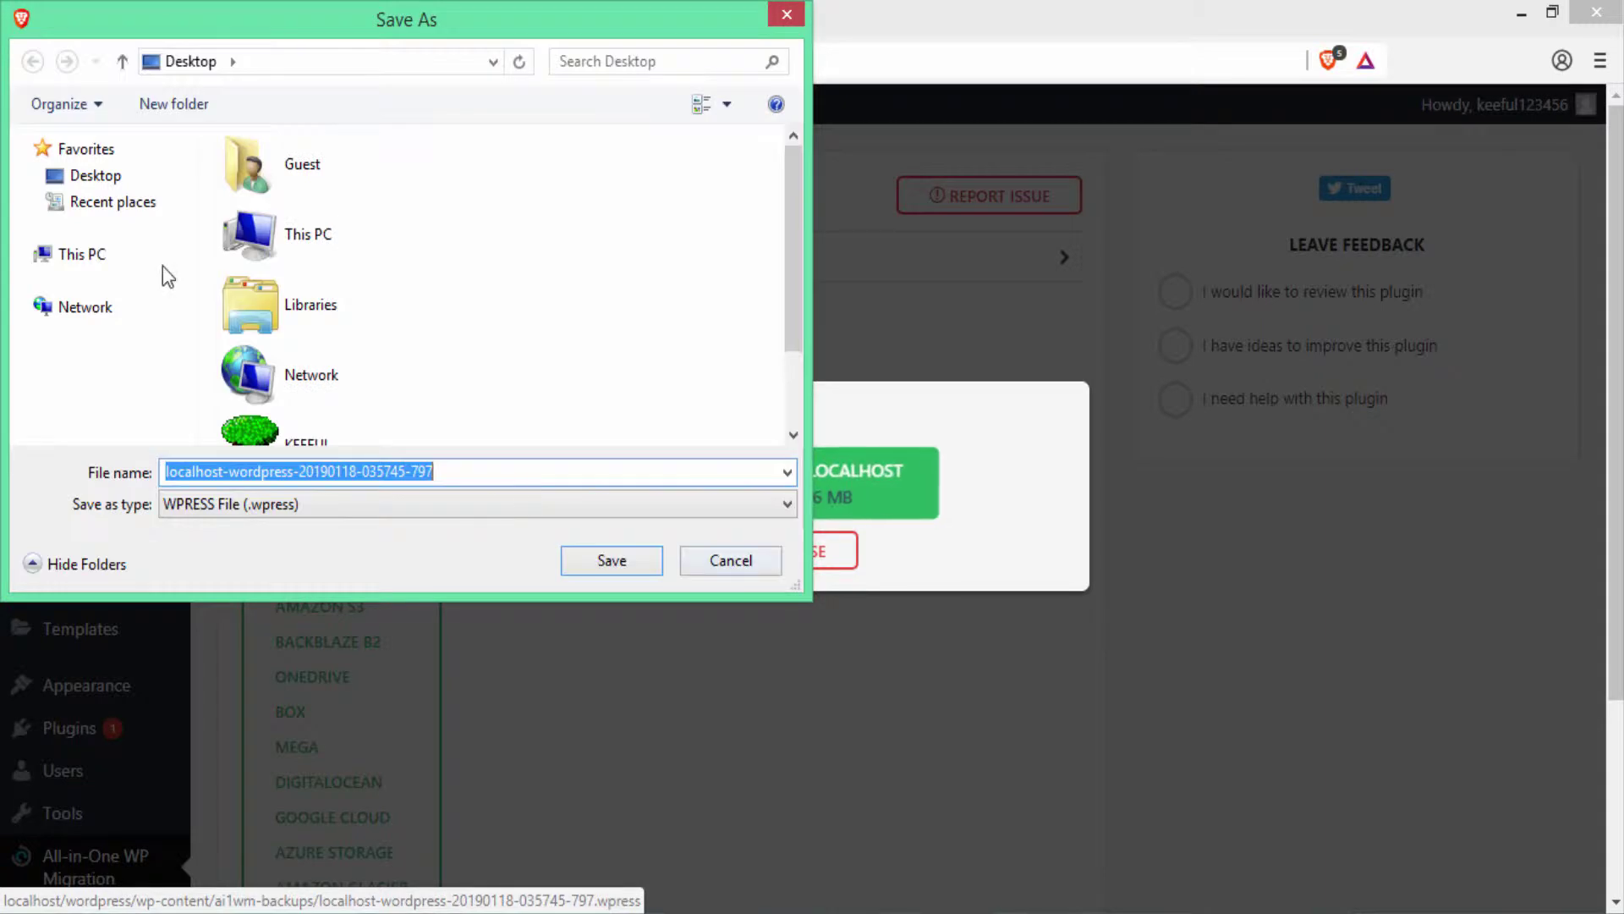
click(105, 332)
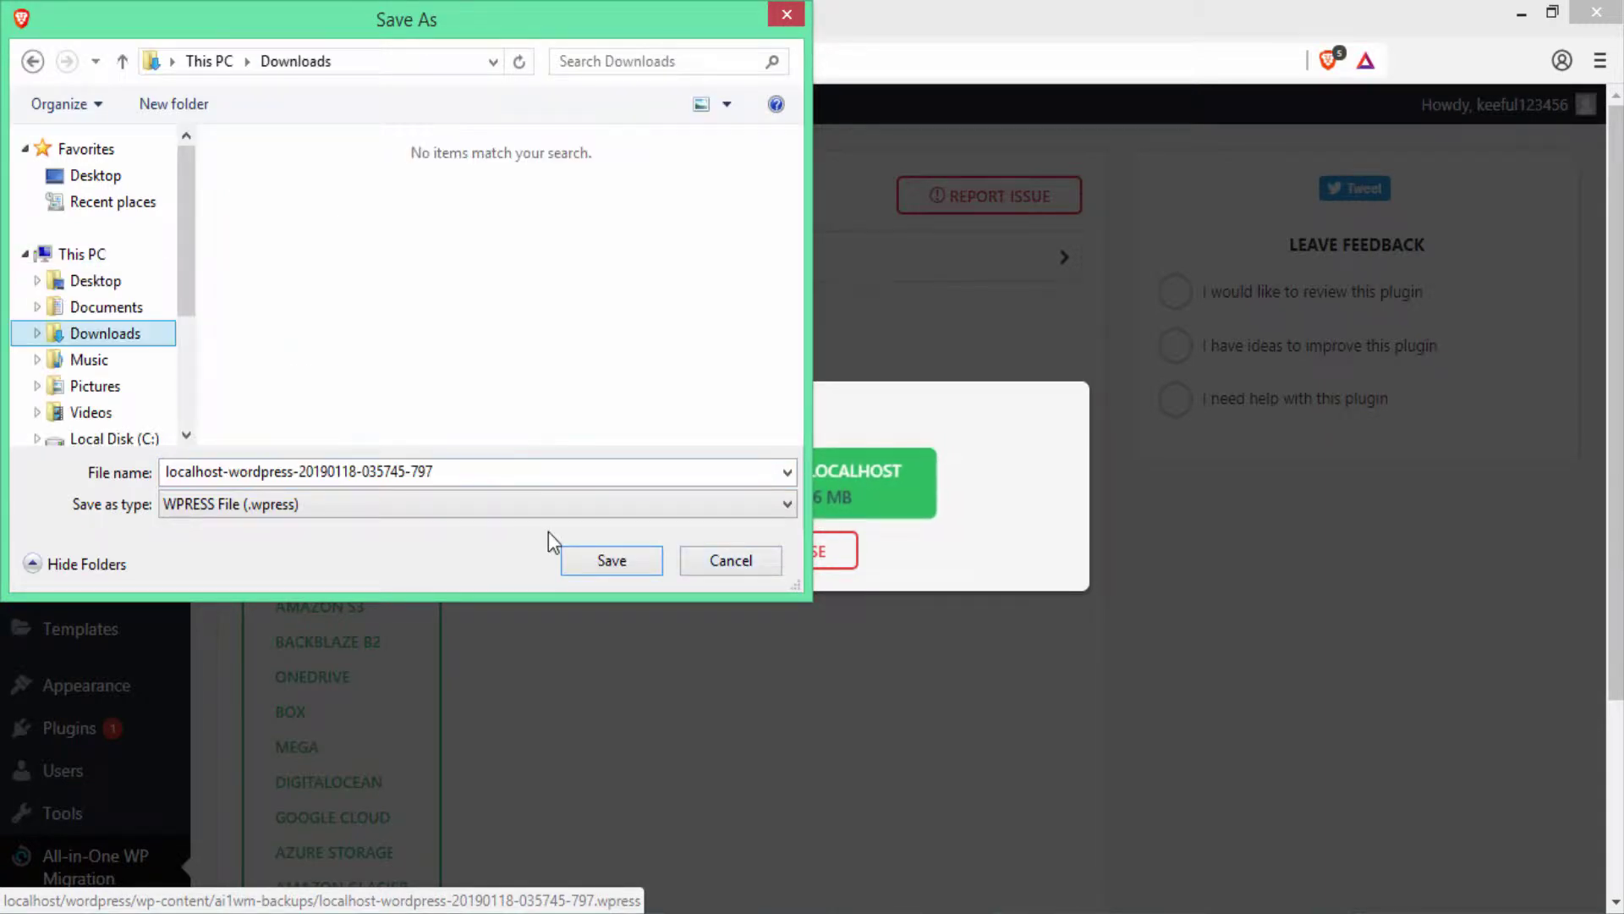
click(631, 566)
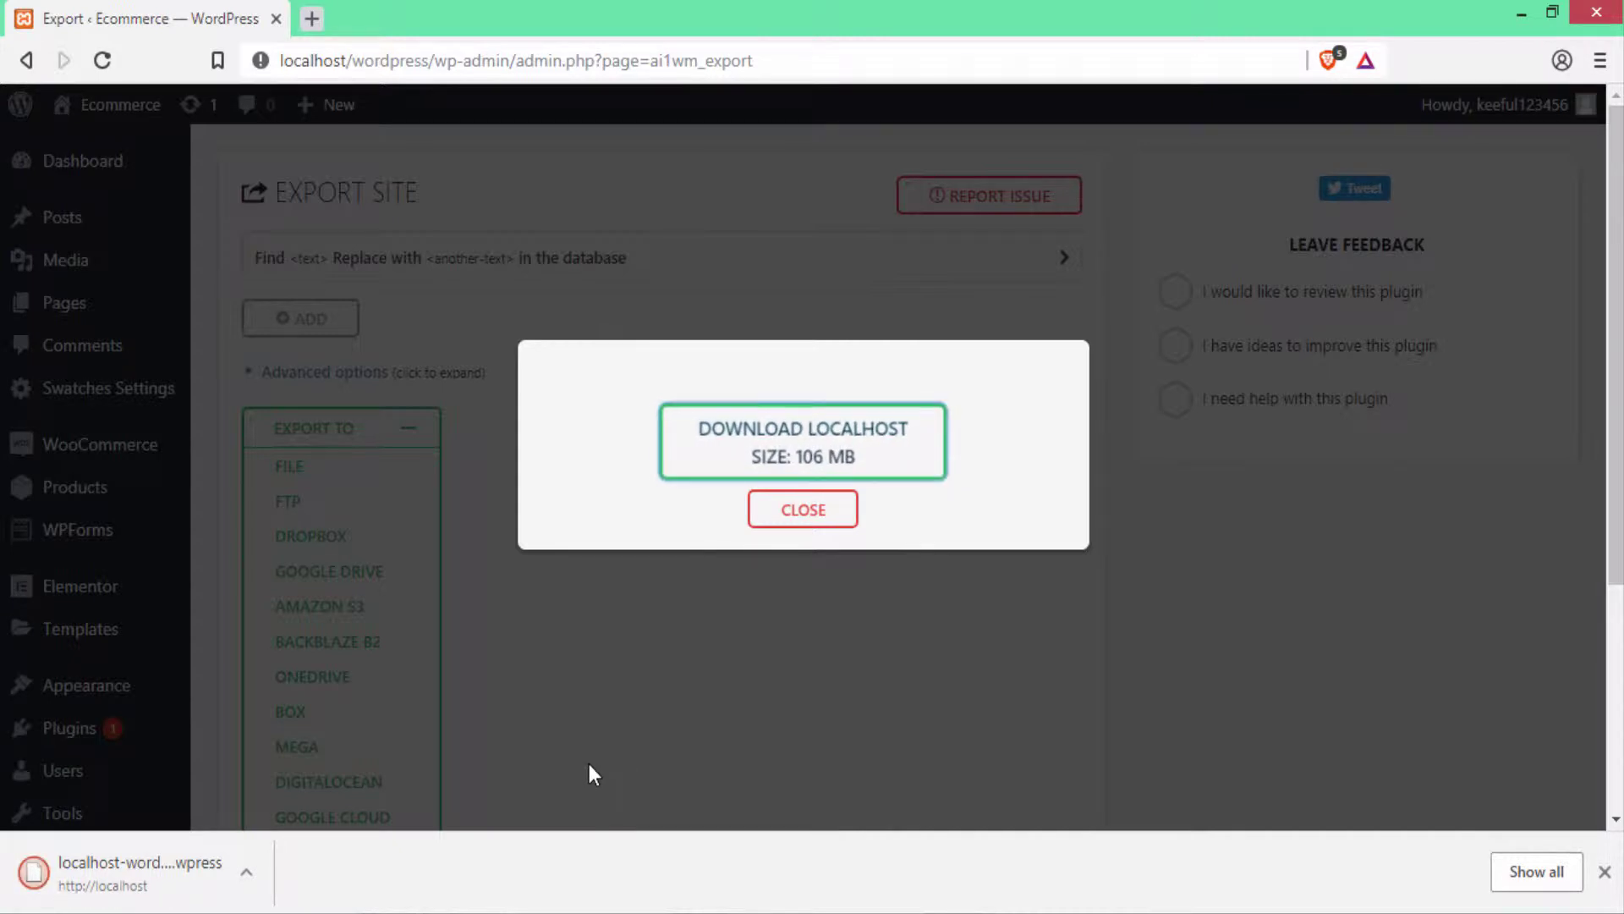
click(813, 516)
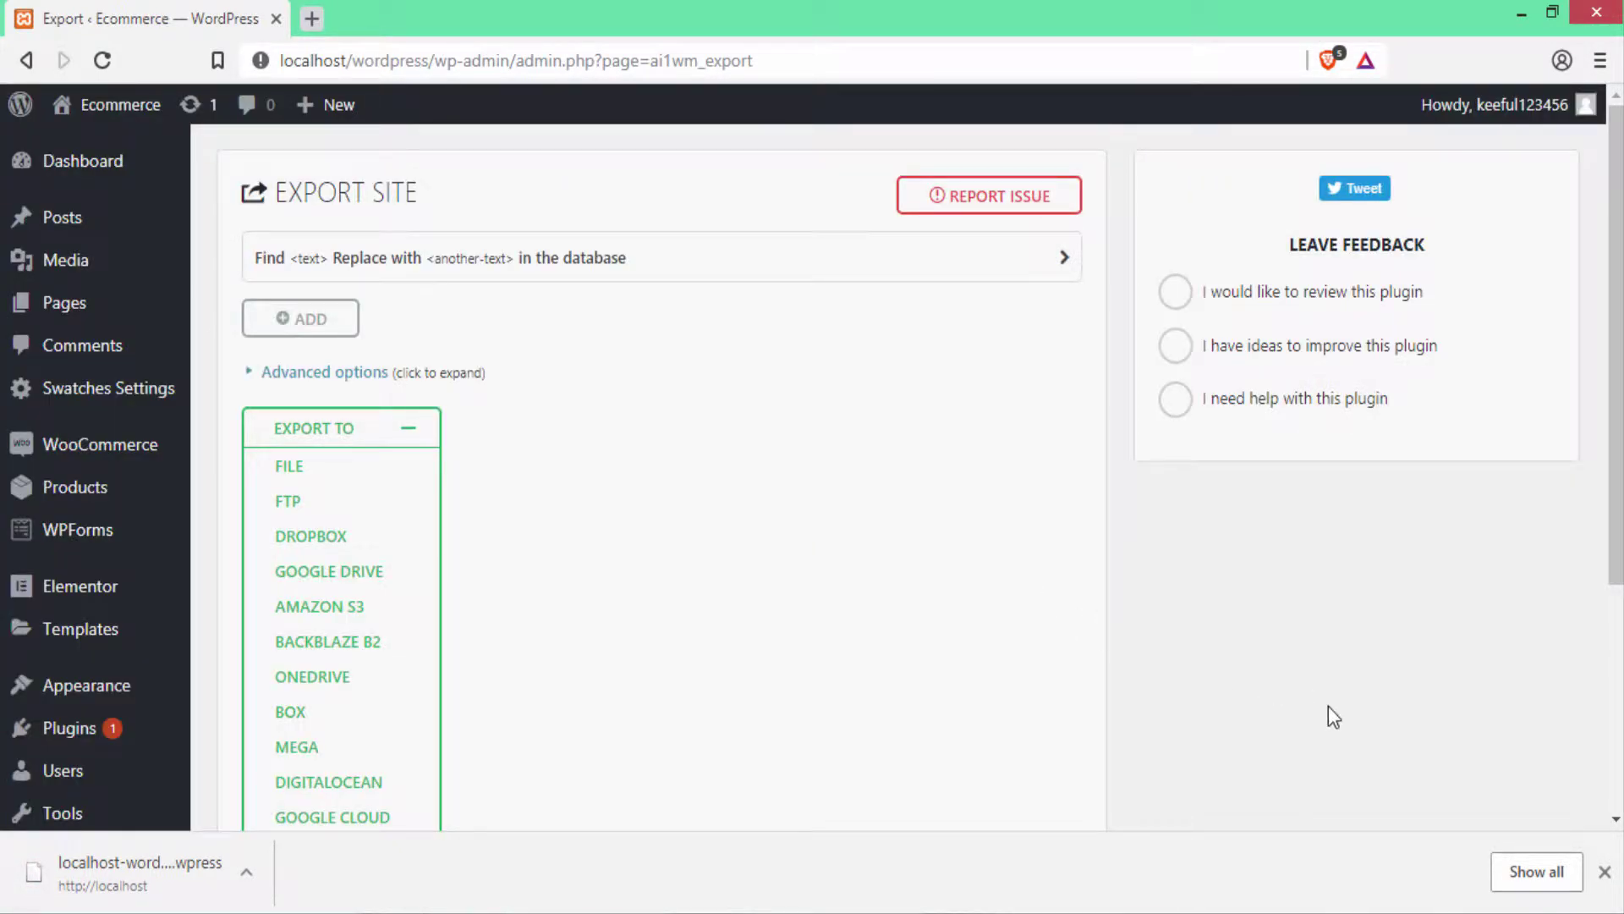
click(1604, 871)
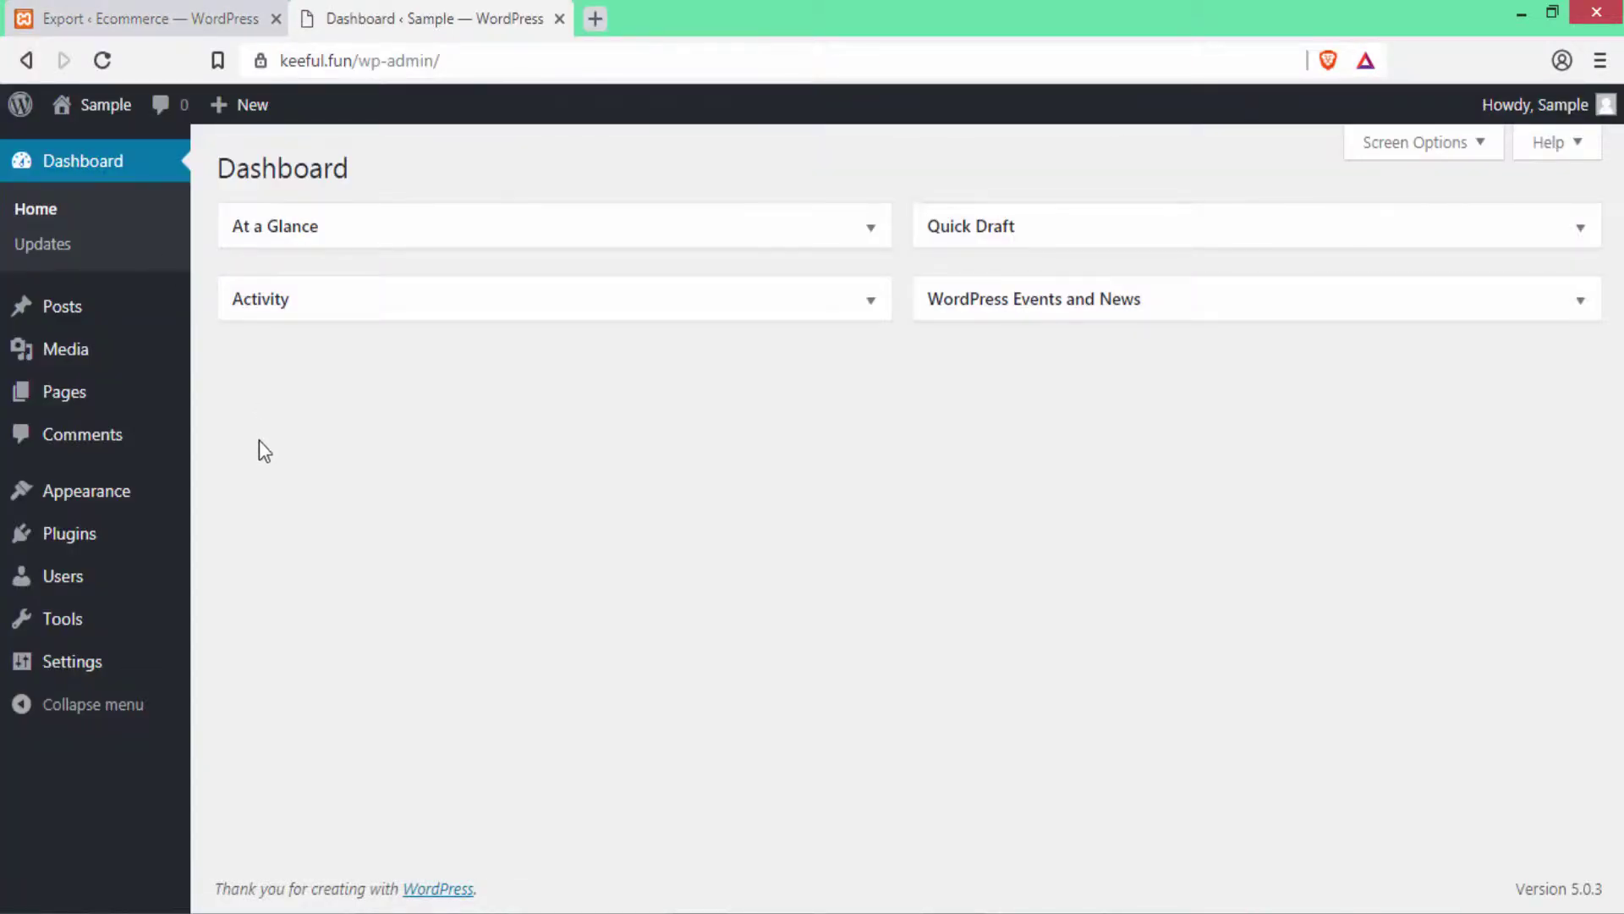
On keeful.fun, search 'all in one' and install All-in-One WP Migration.
mouse_move(146, 556)
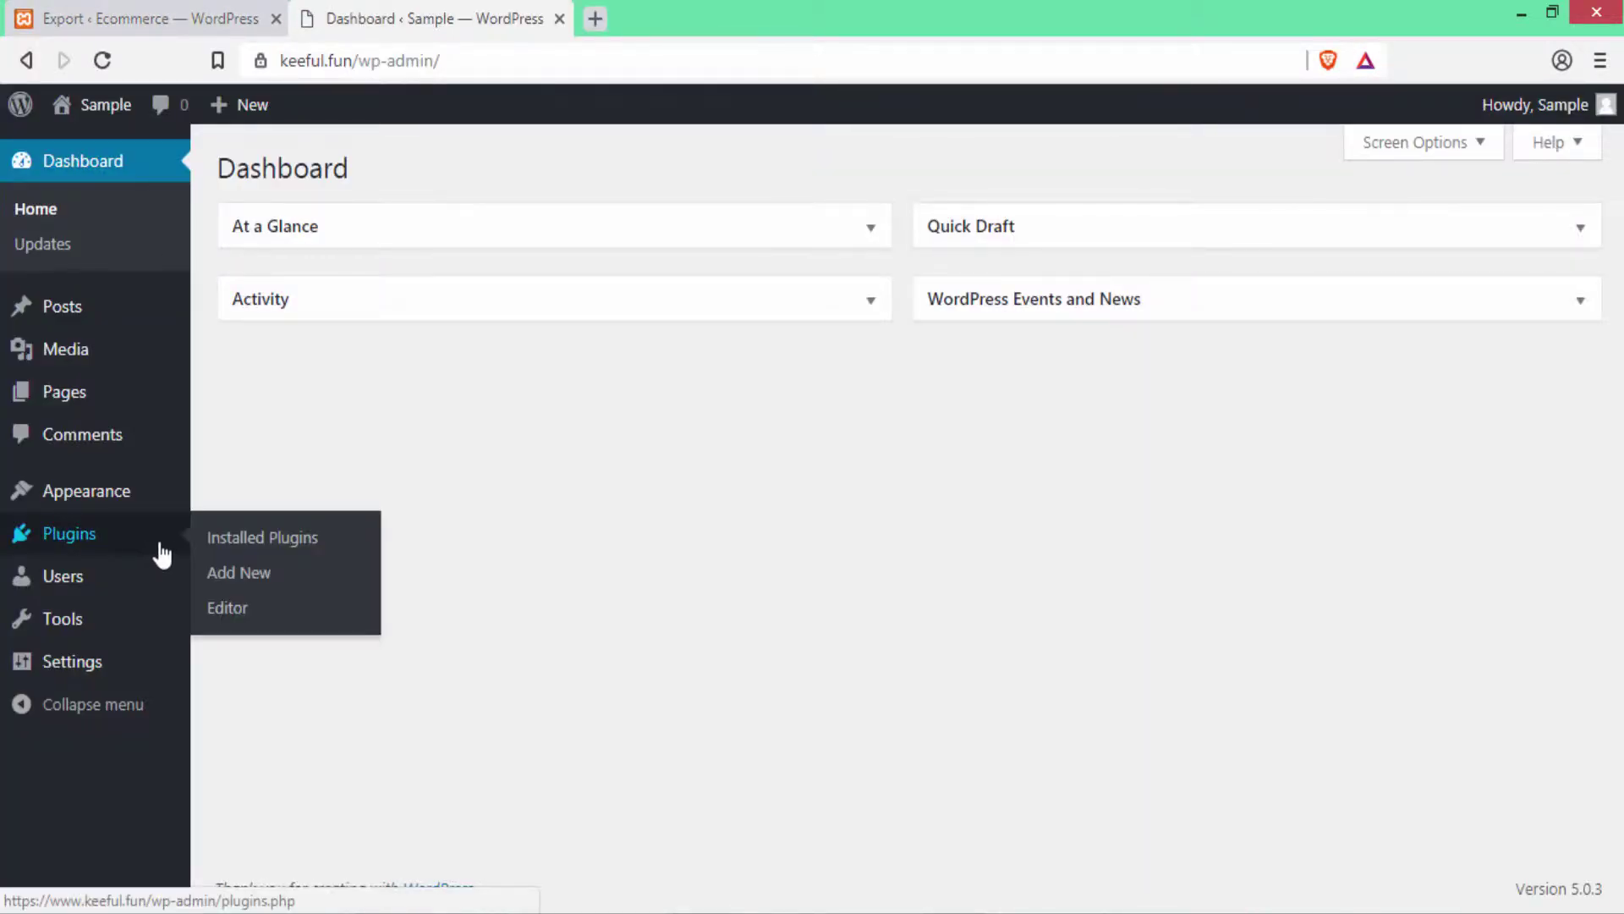
click(231, 576)
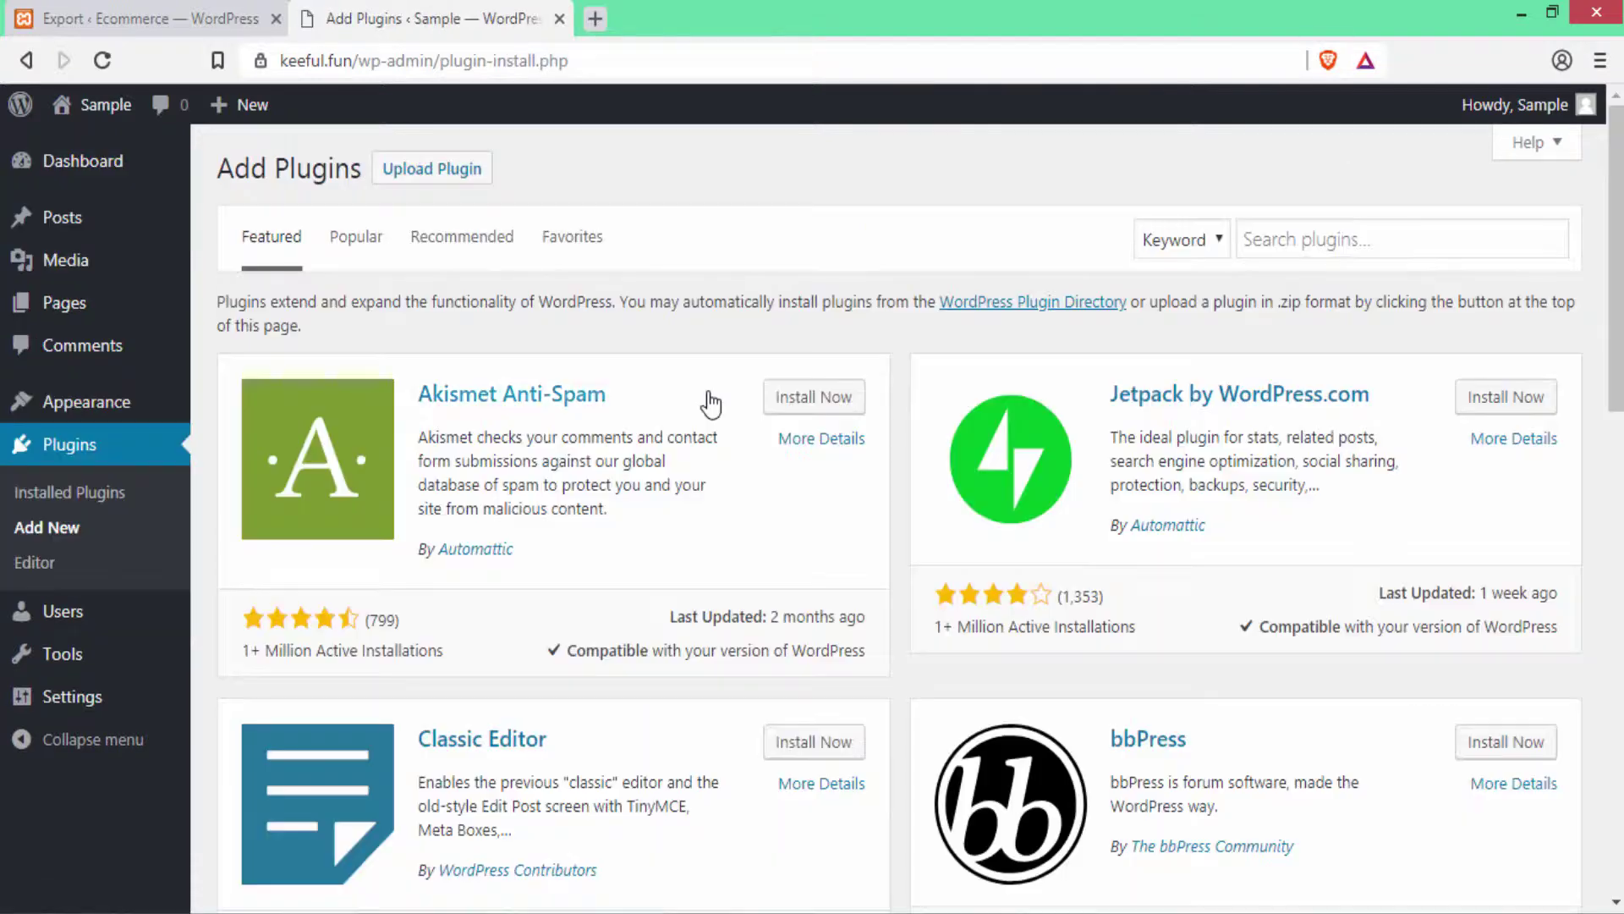
click(1281, 243)
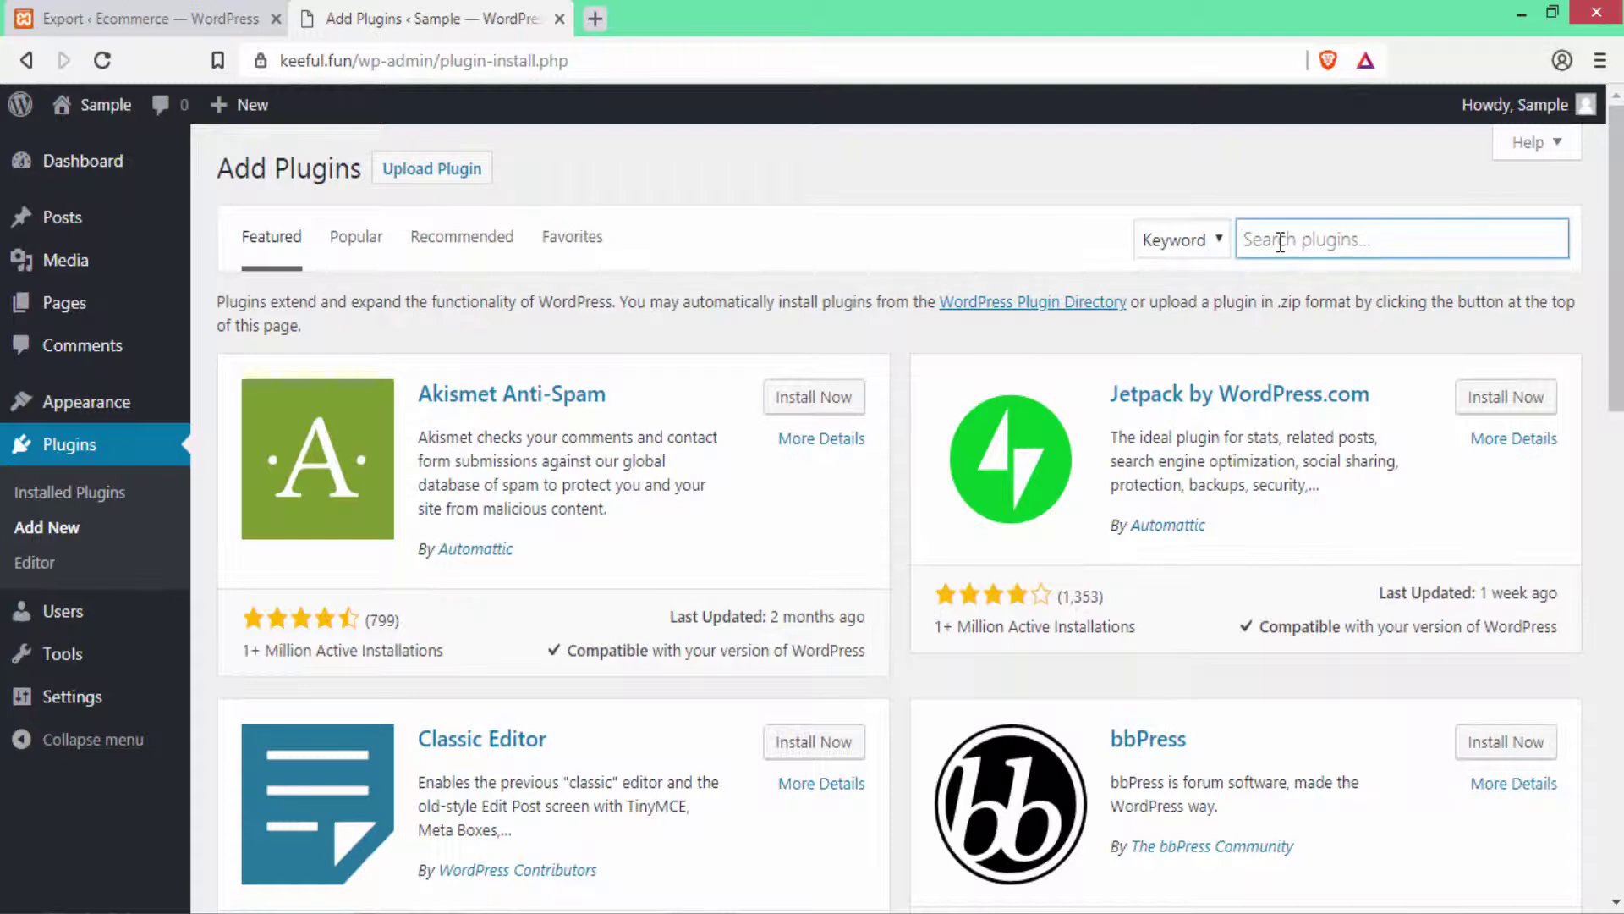
text(all in one)
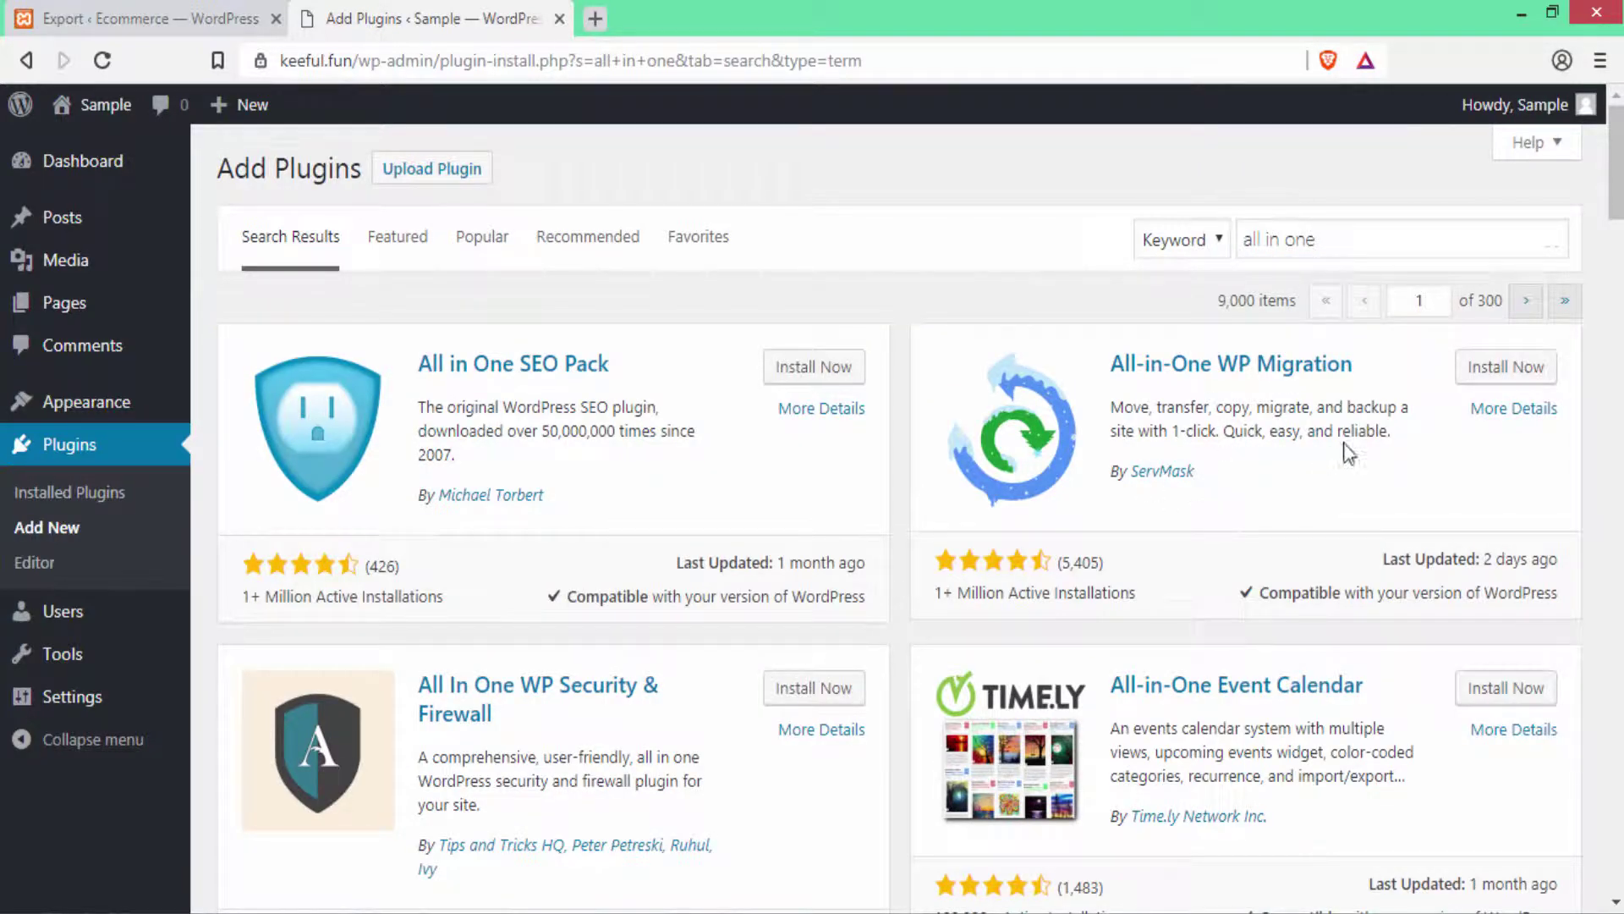
click(1501, 377)
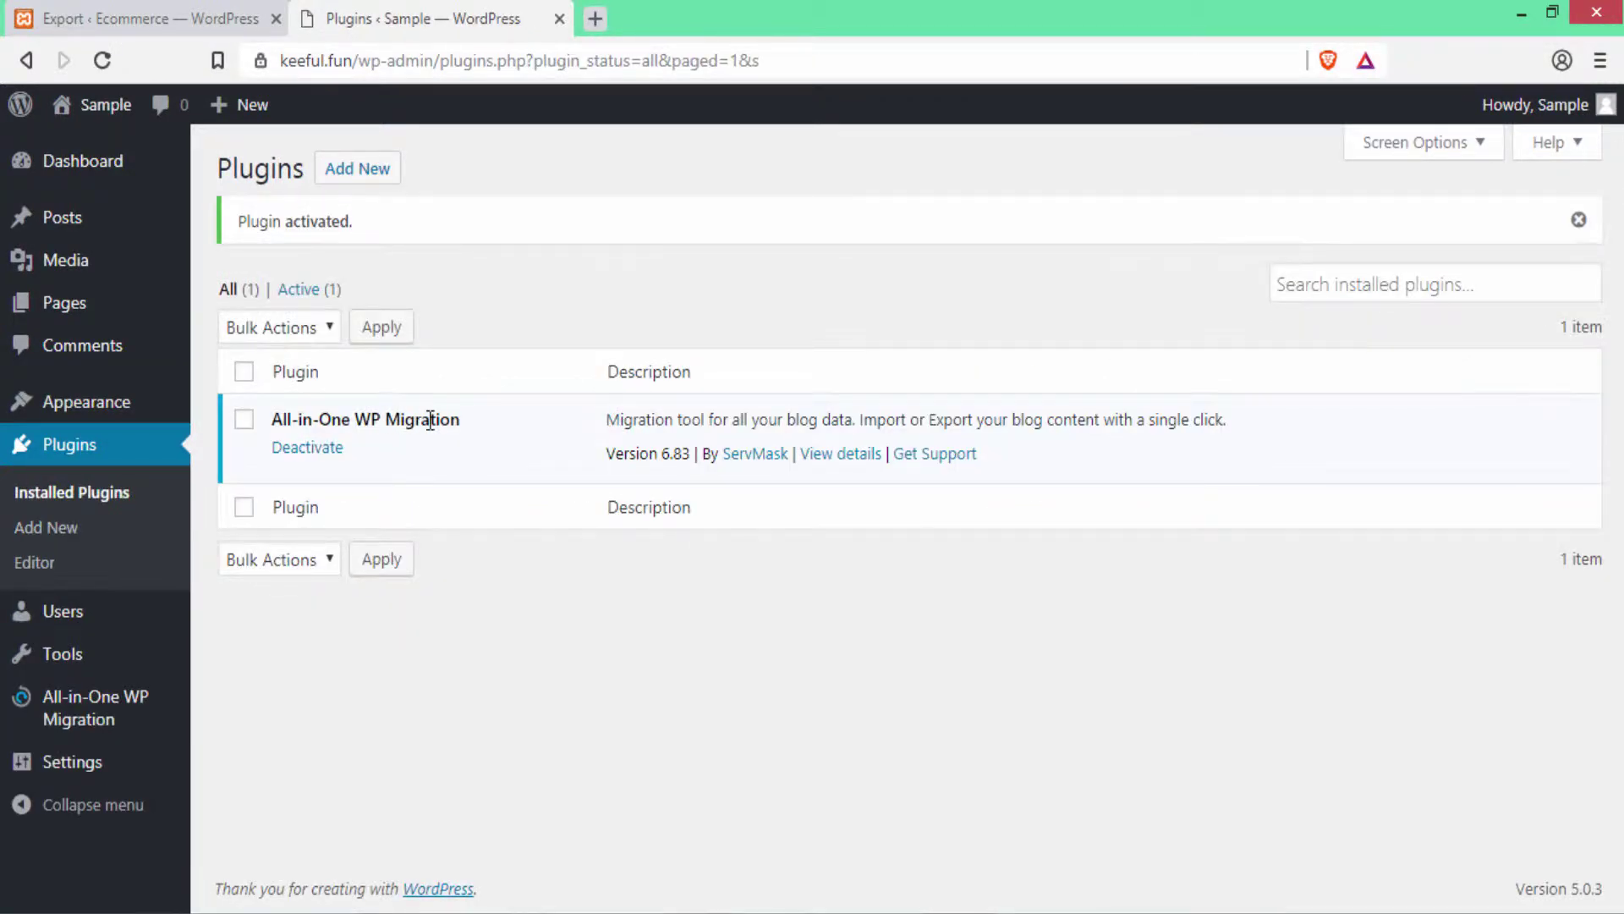
mouse_move(105, 711)
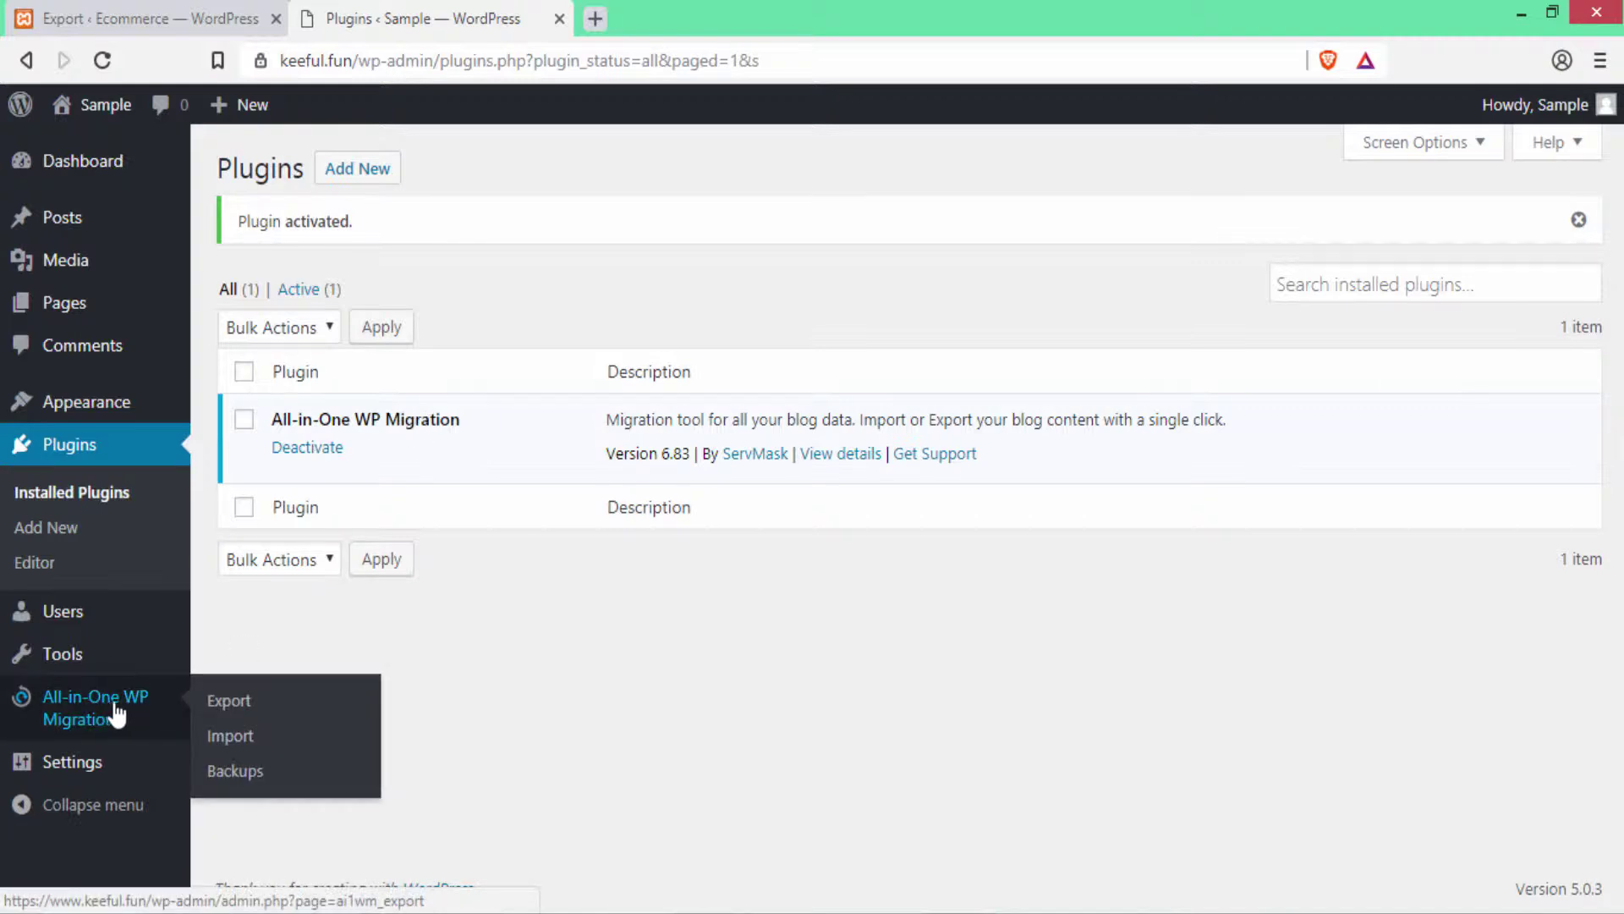
Import the .wpress backup from Downloads into keeful.fun via Import From > File.
click(240, 752)
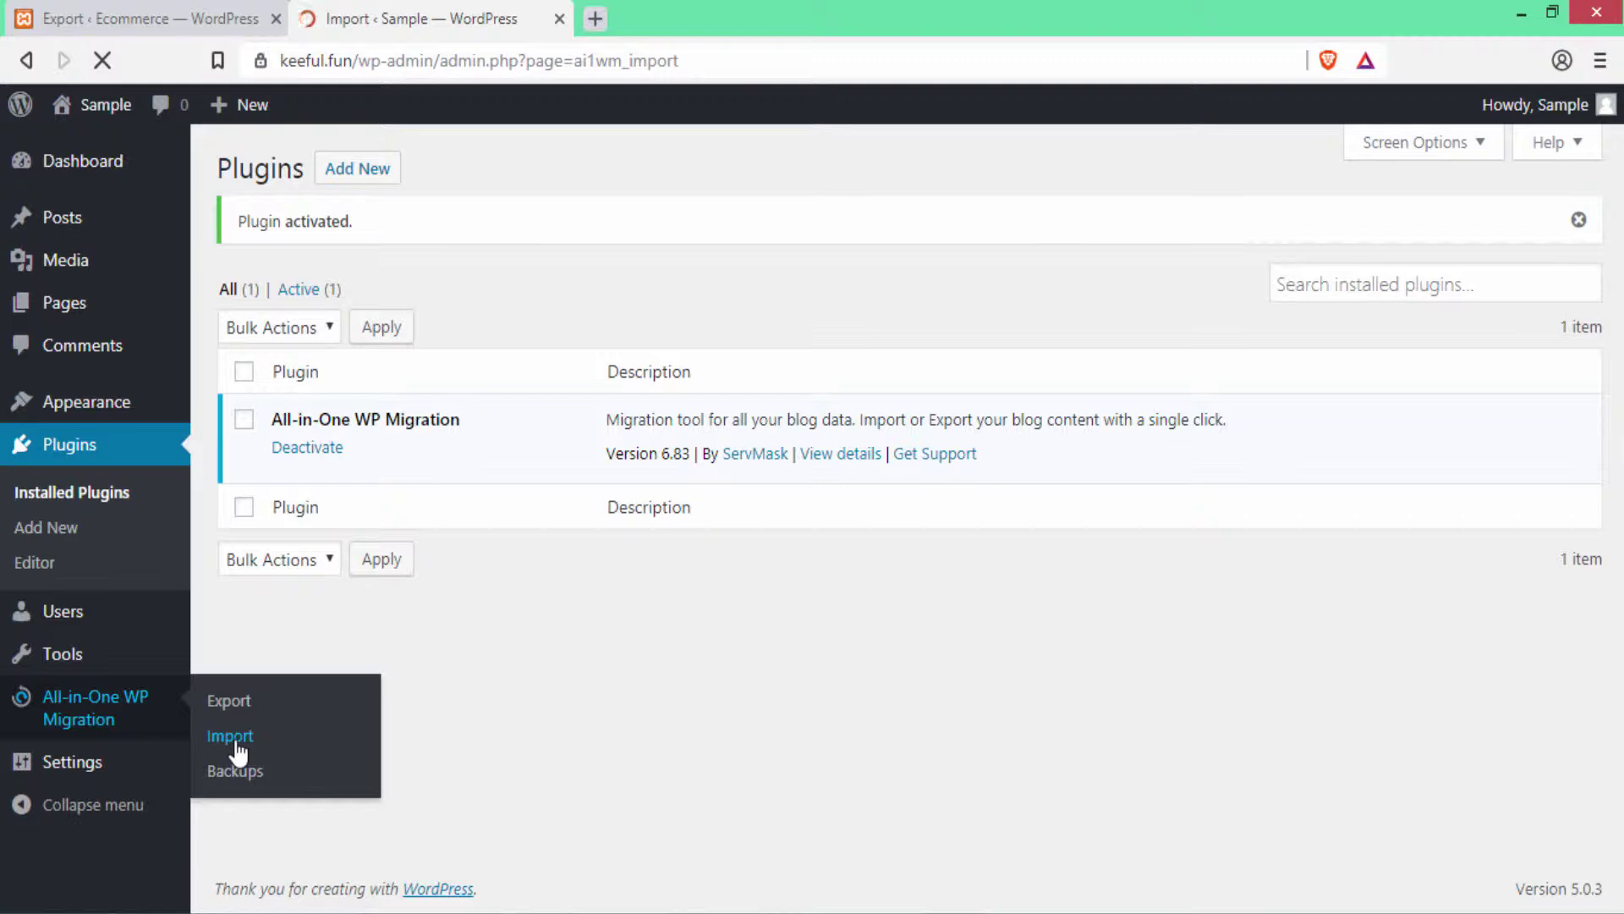
drag(478, 531, 426, 535)
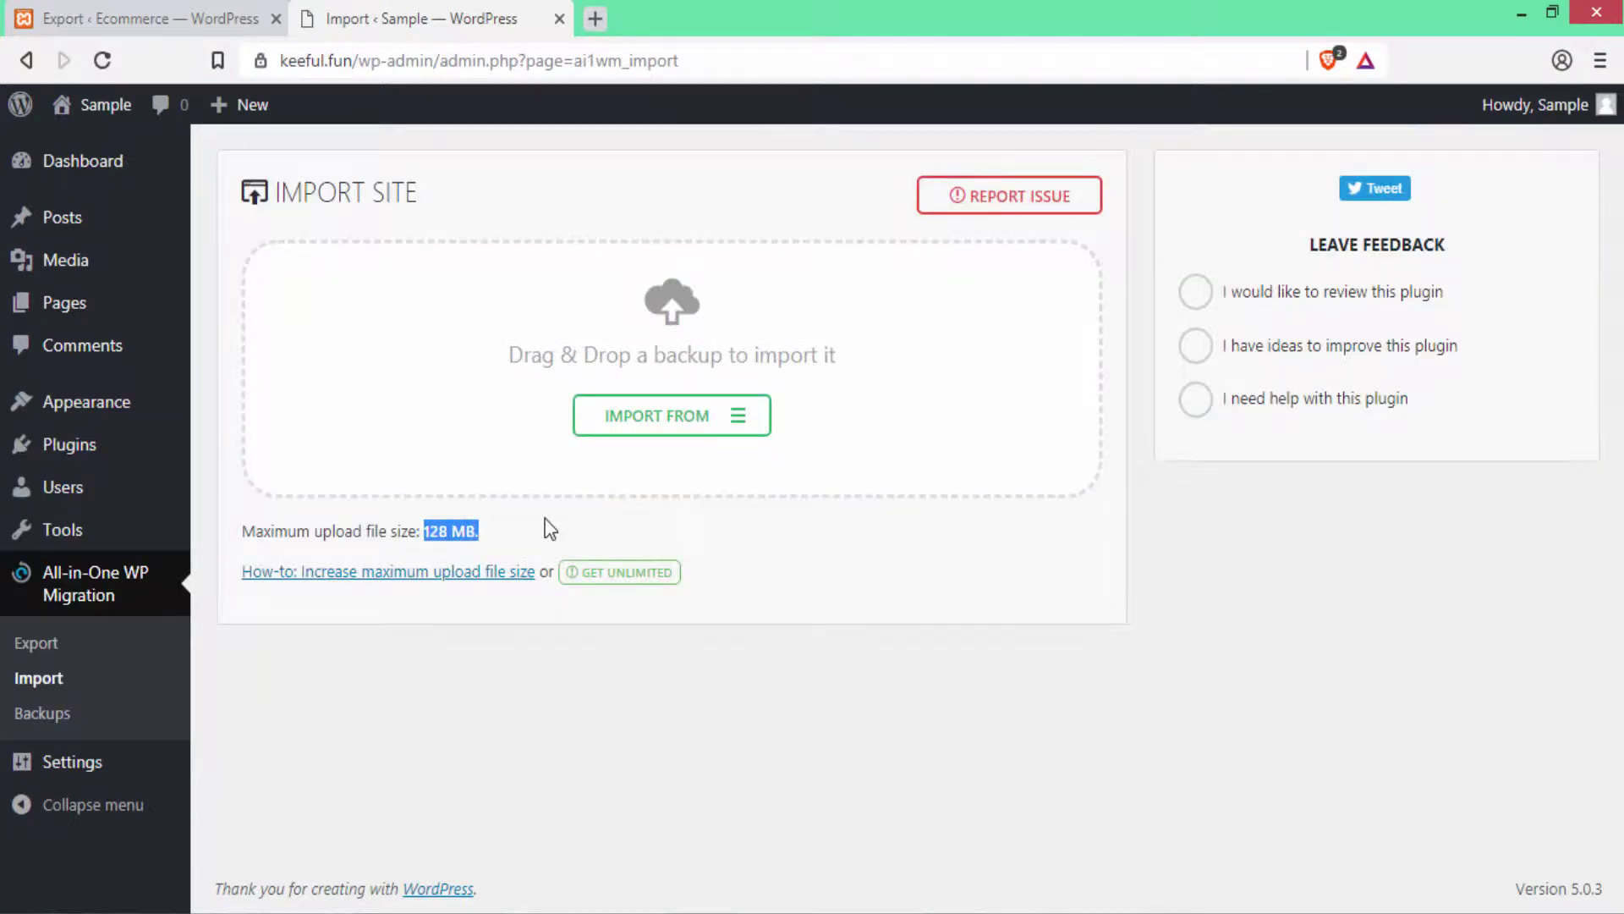
click(550, 528)
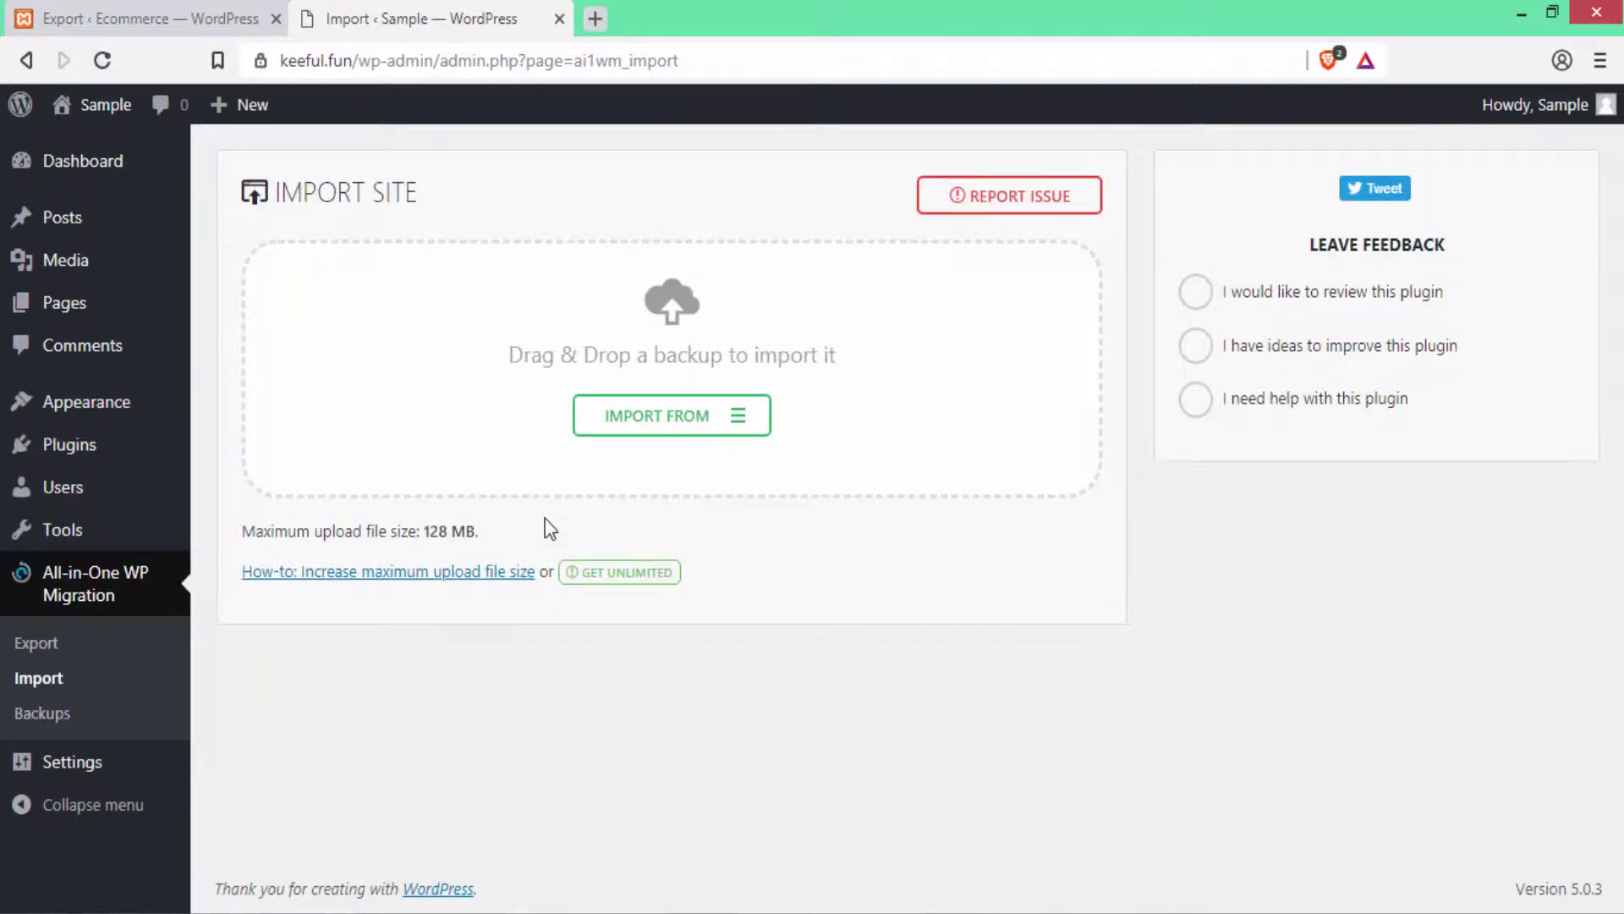
click(720, 423)
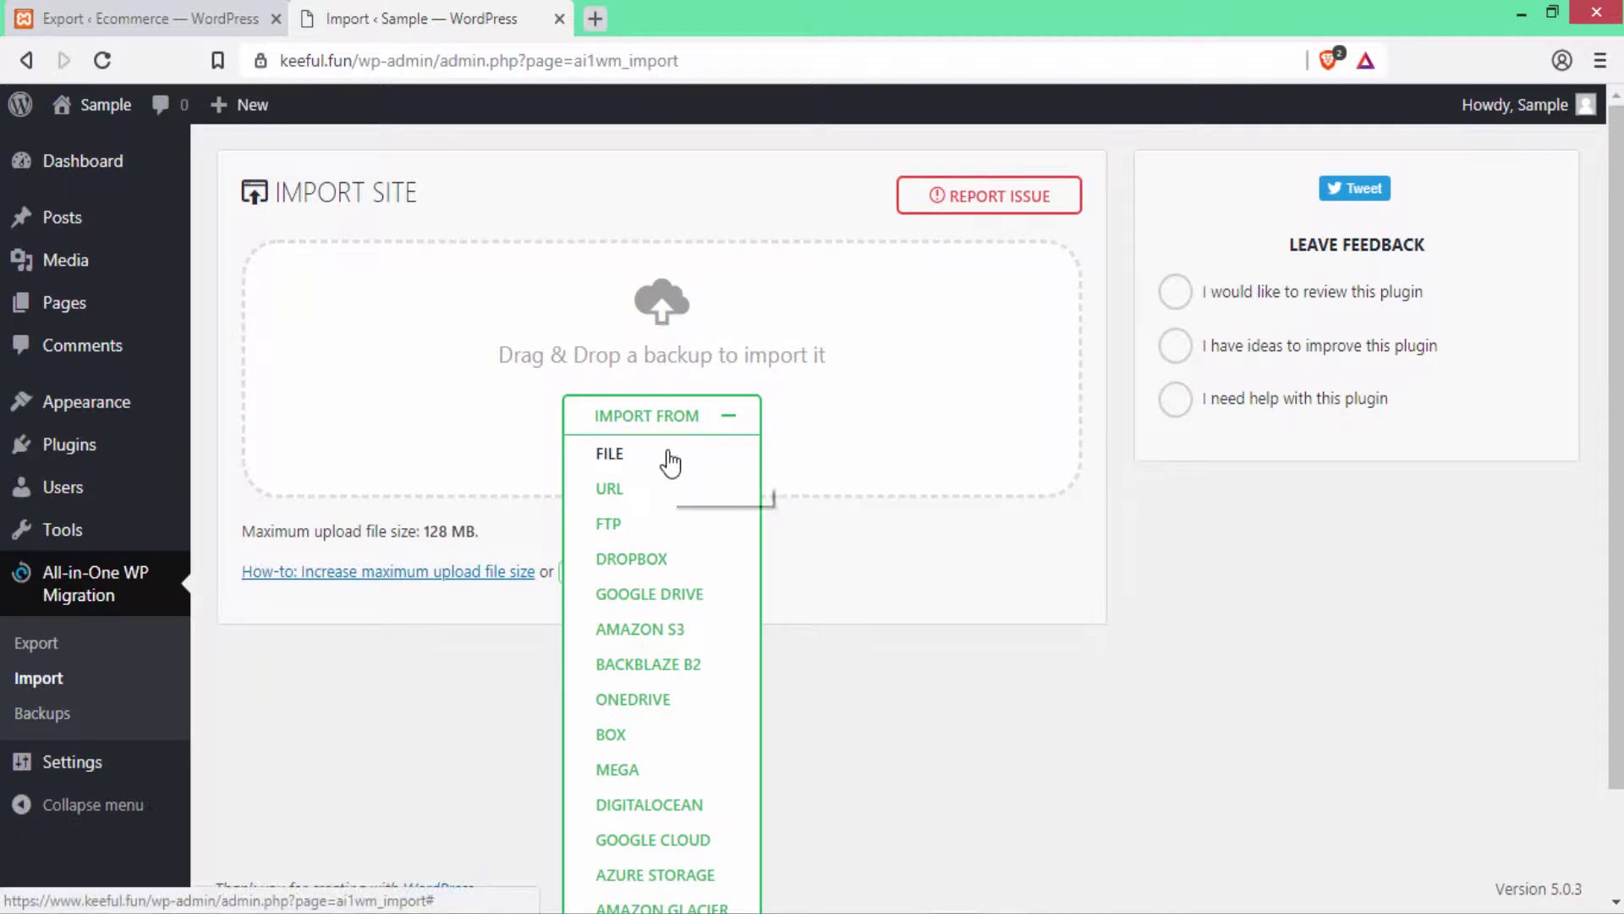
click(671, 462)
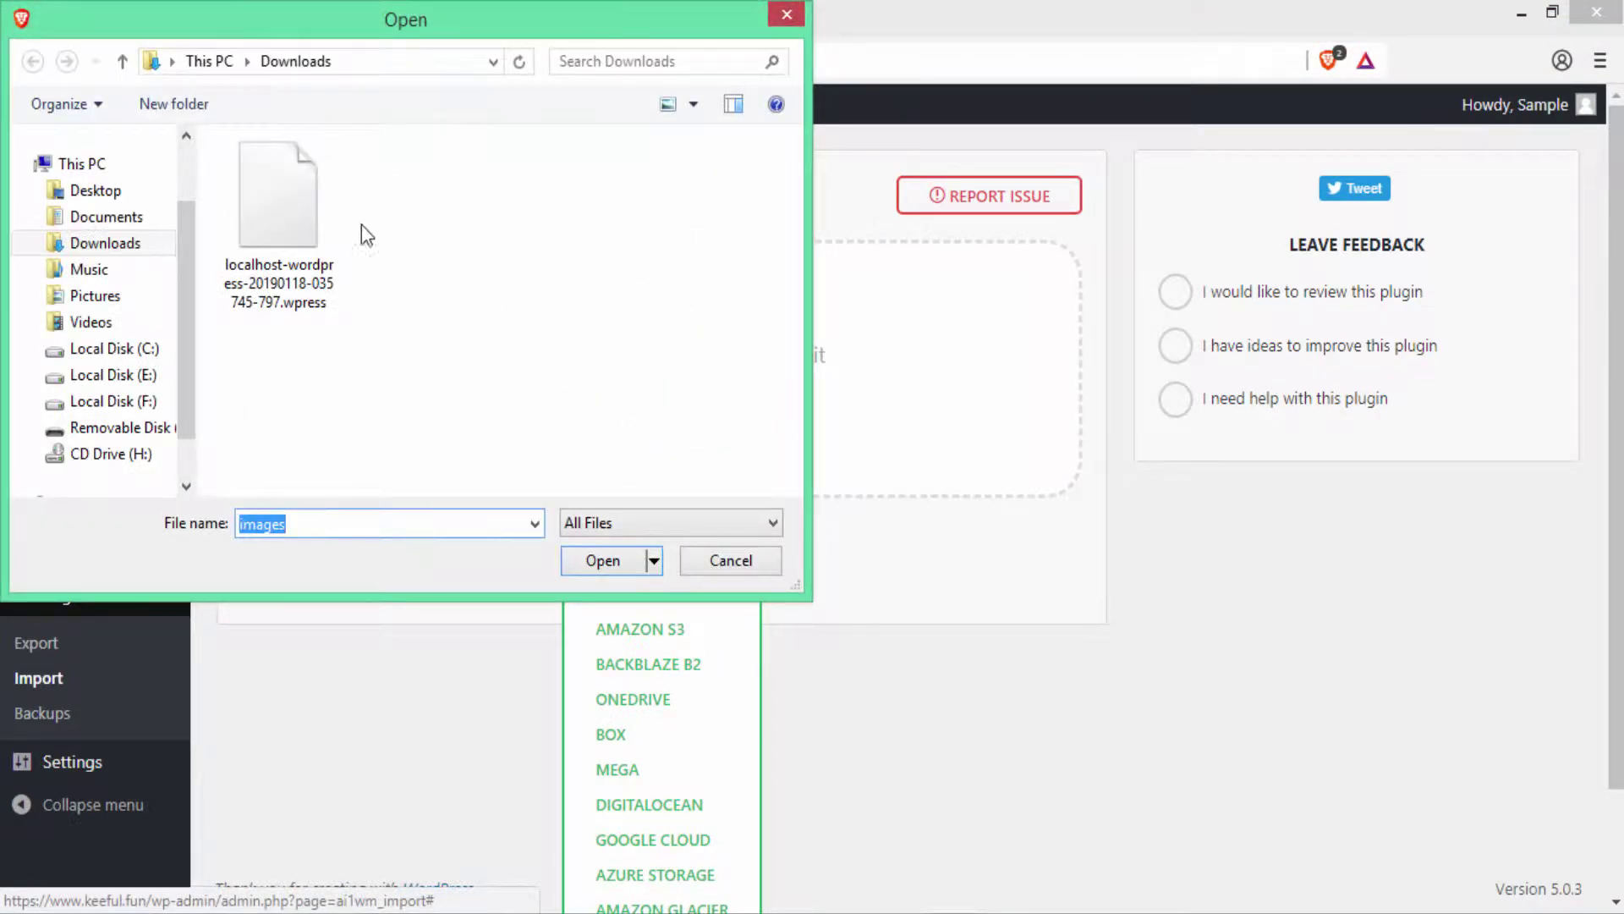
click(309, 227)
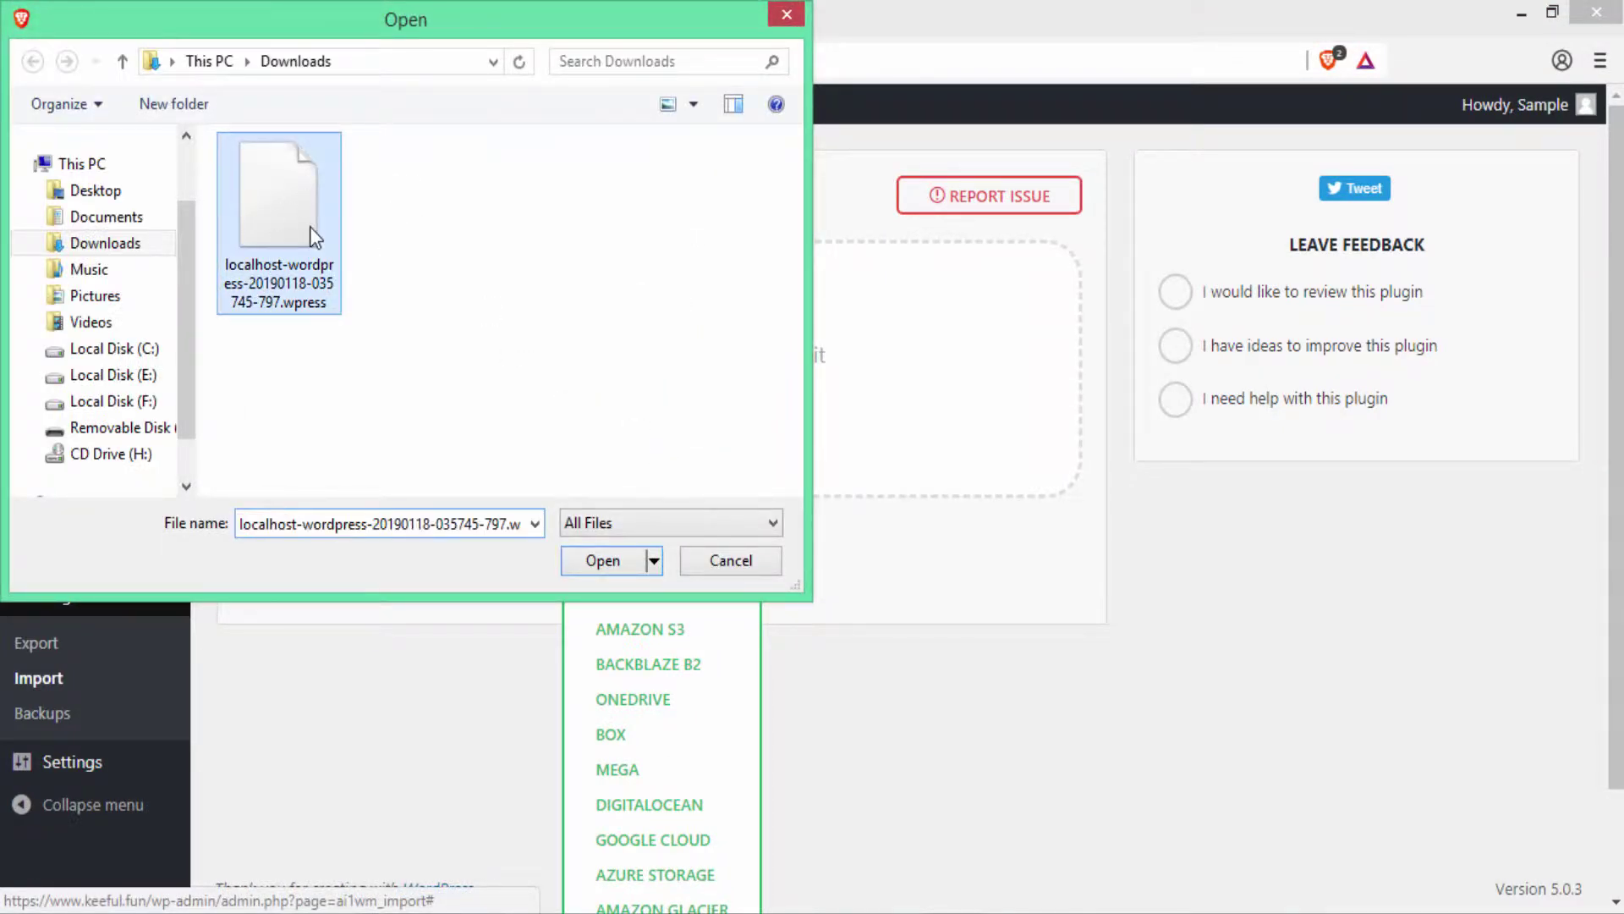
click(589, 562)
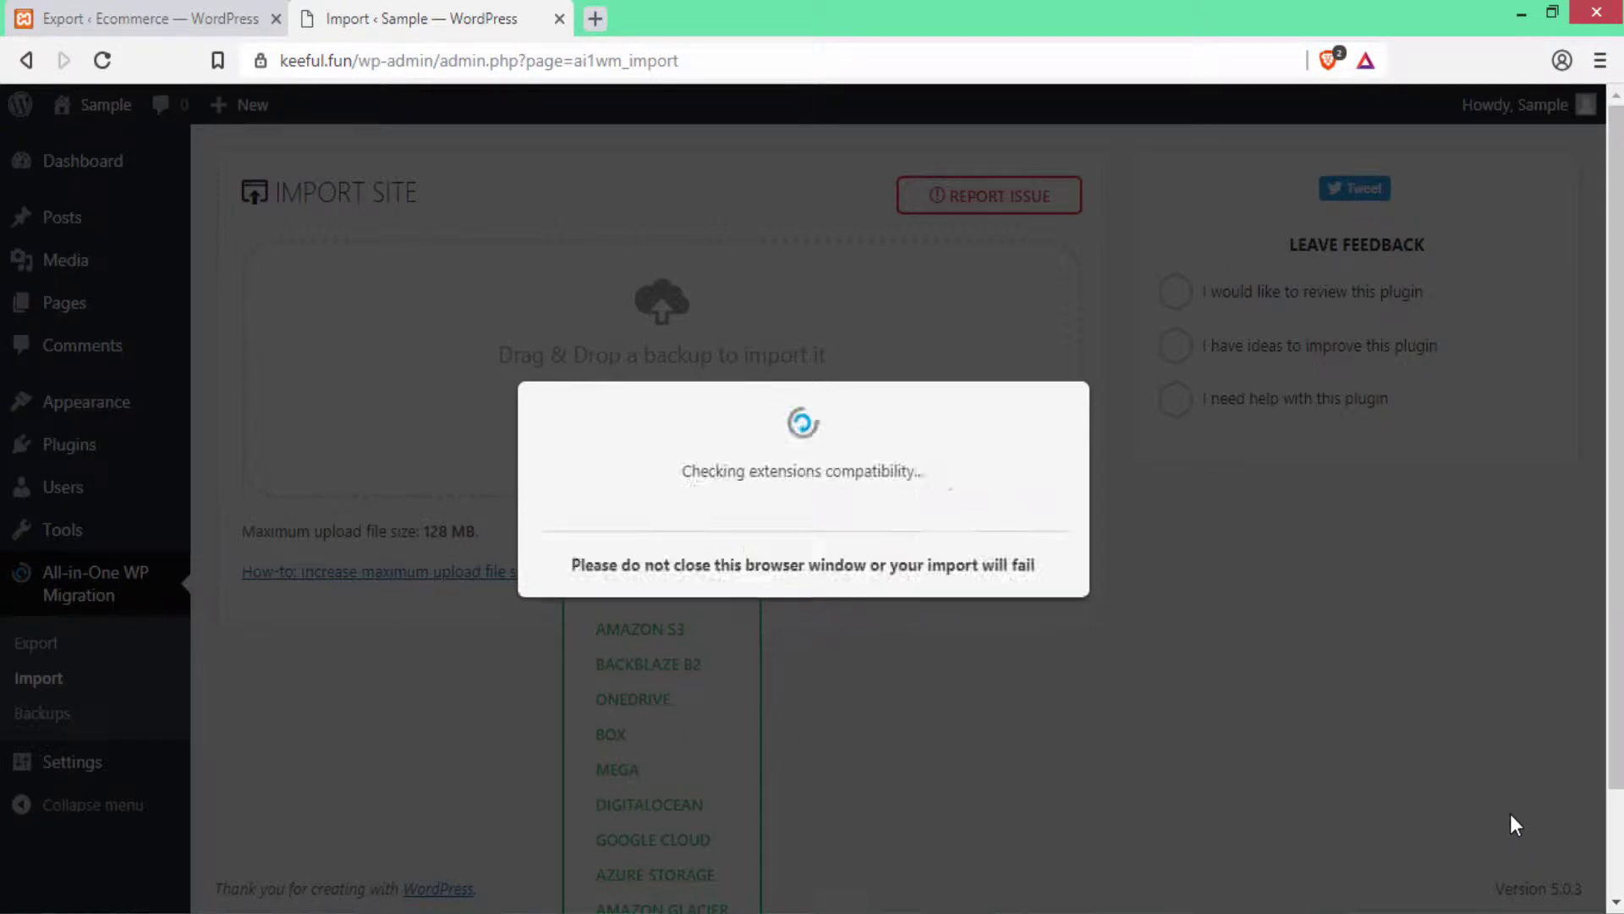
Accept the overwrite warning with PROCEED and confirm the data imported successfully.
drag(539, 470, 794, 527)
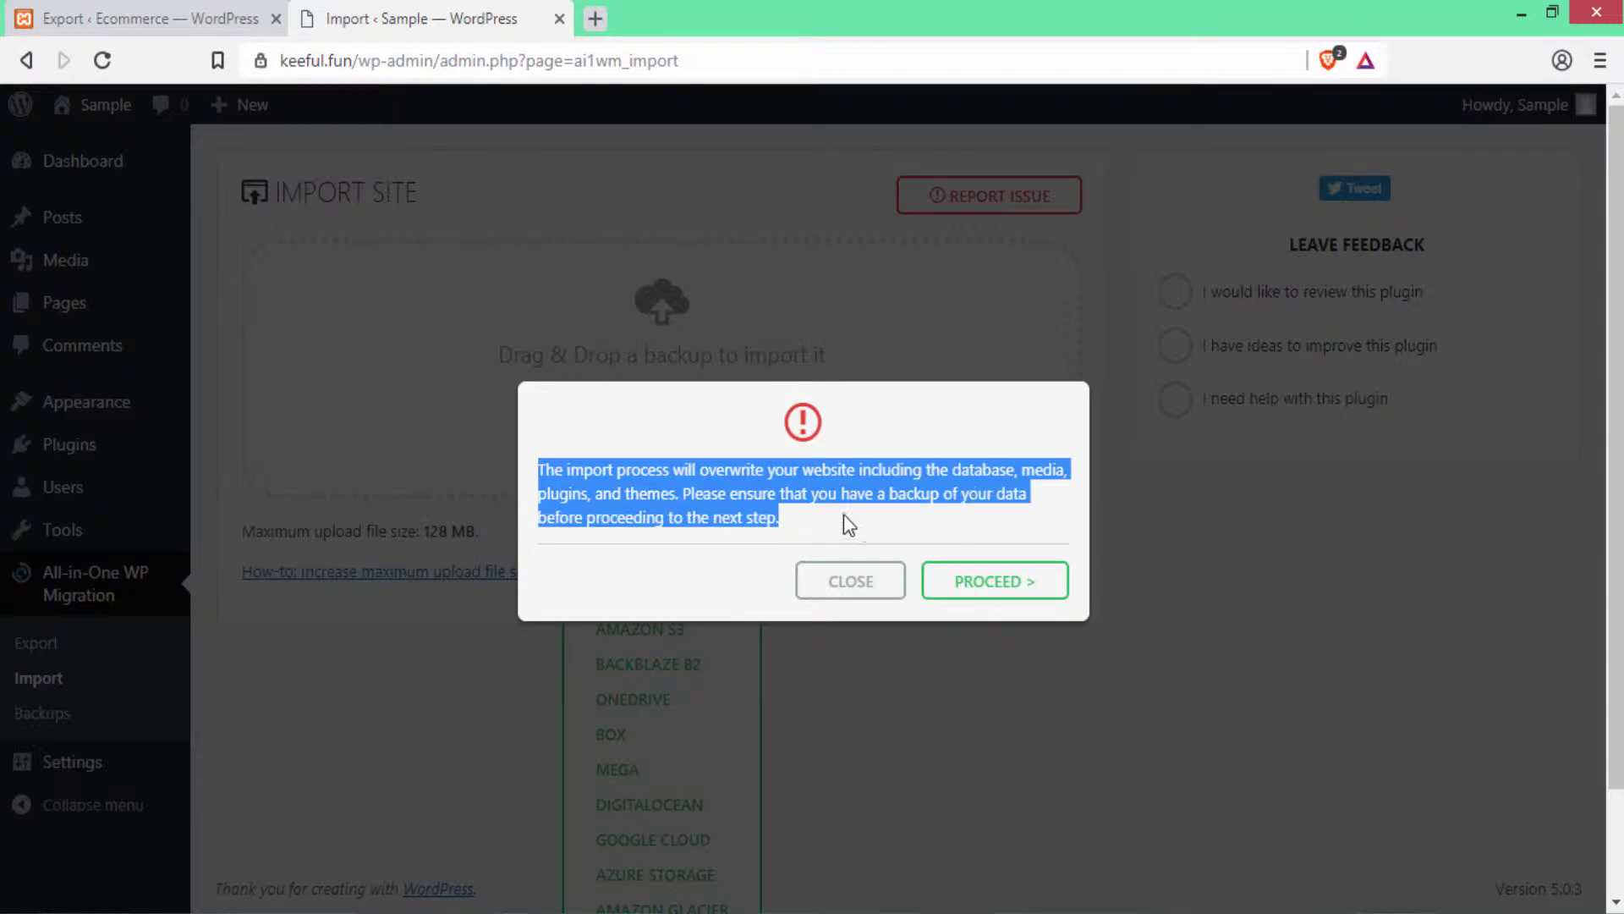
click(986, 592)
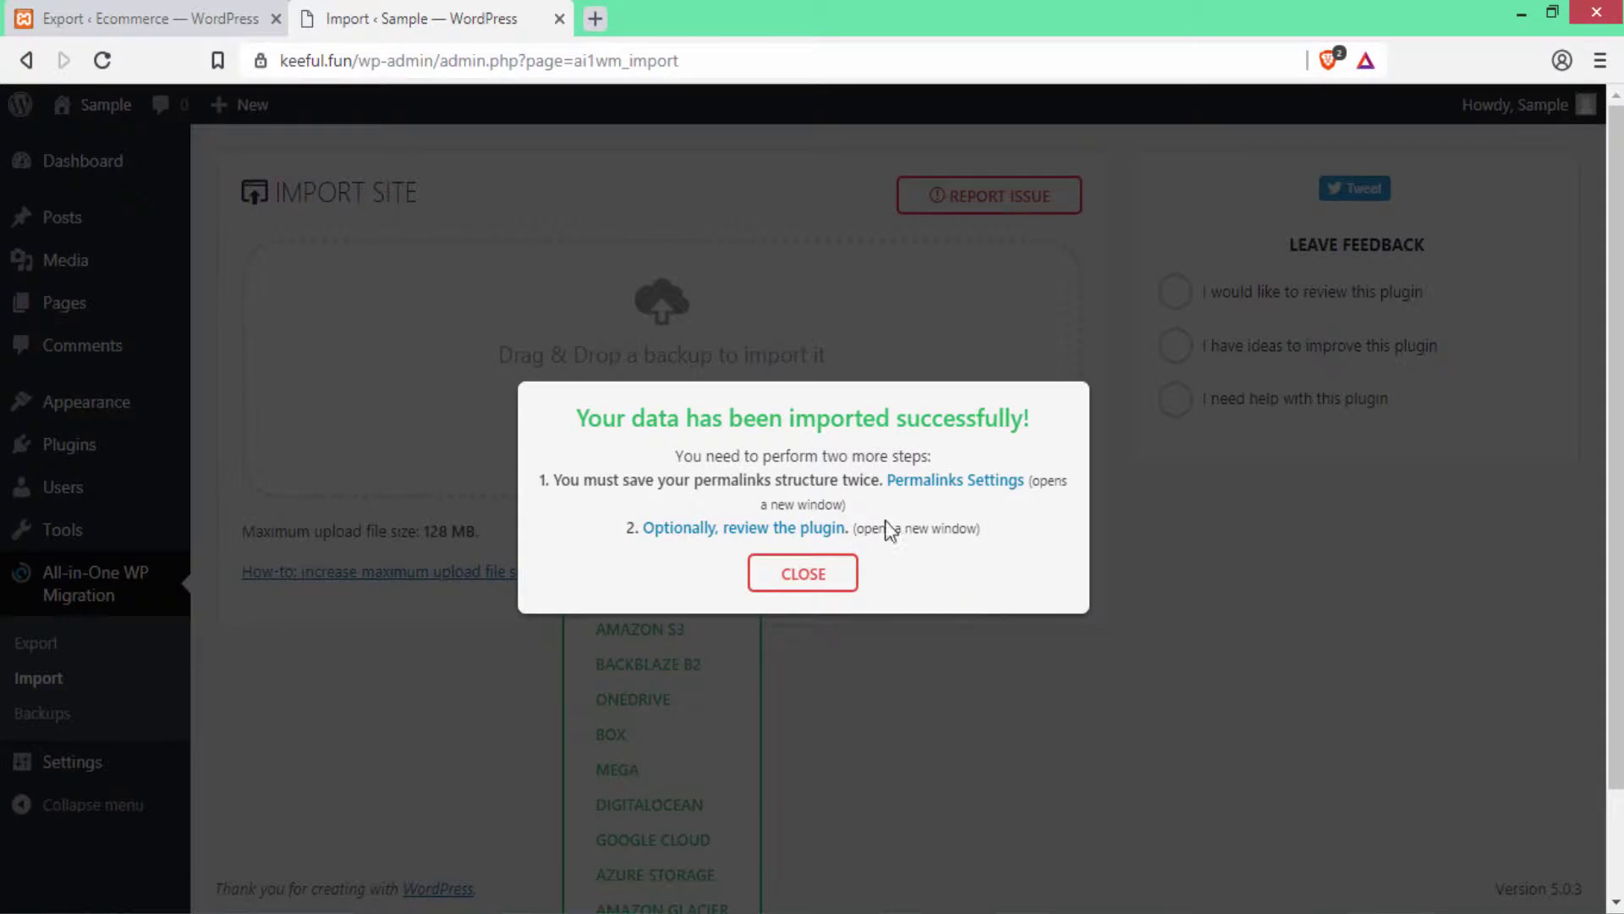
drag(581, 421, 1032, 436)
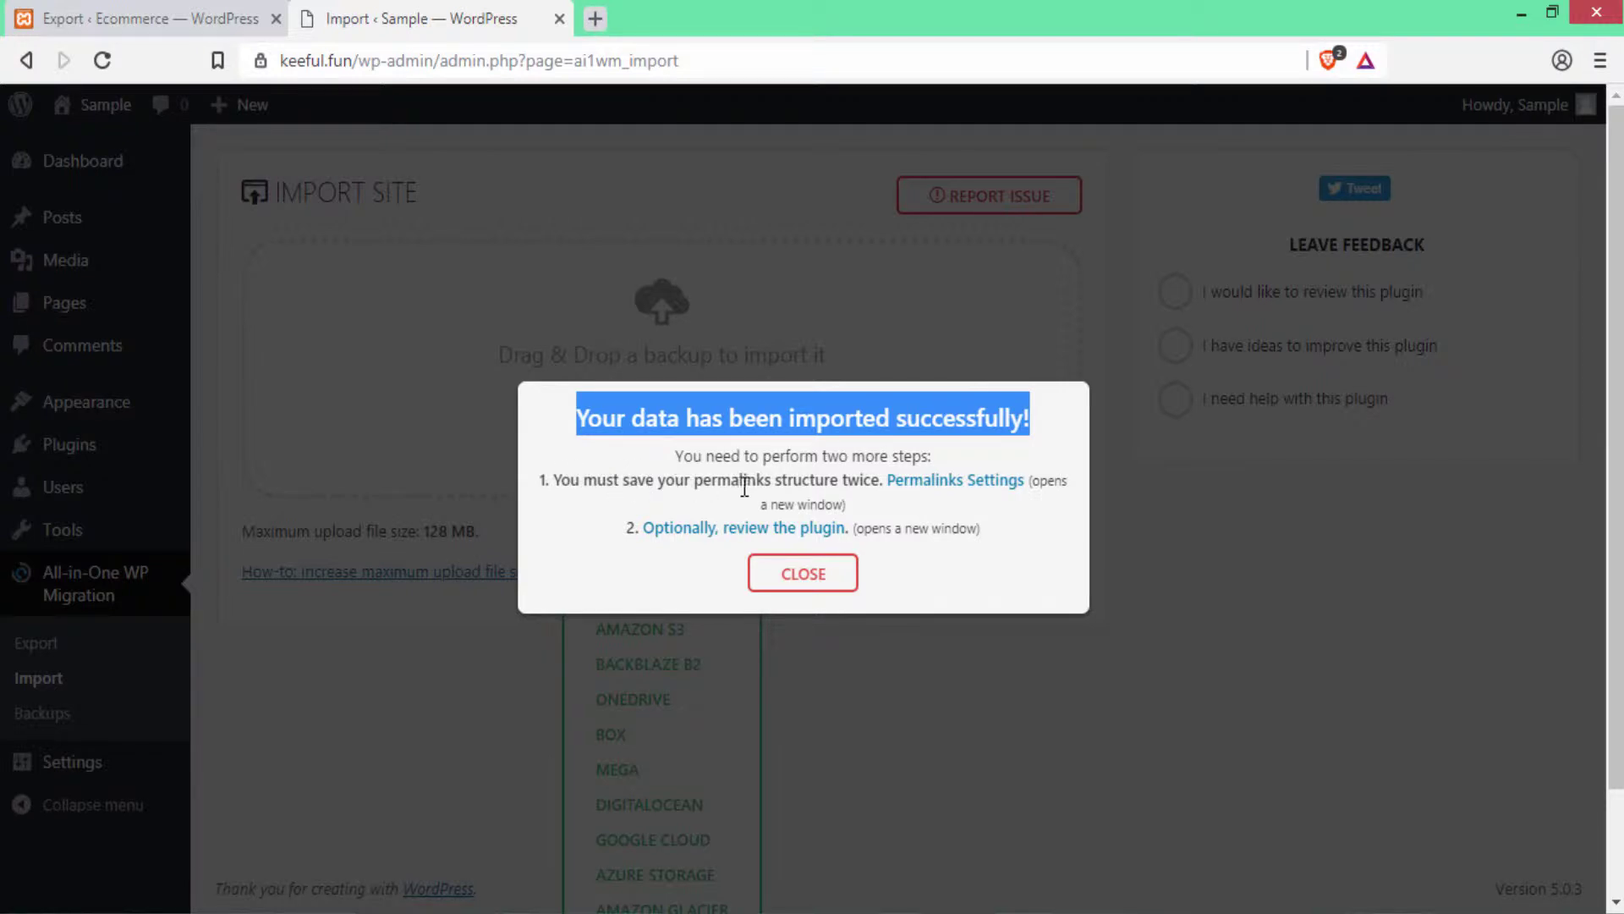
Open Permalinks Settings in a new tab, landing on the keeful.fun login page.
click(928, 484)
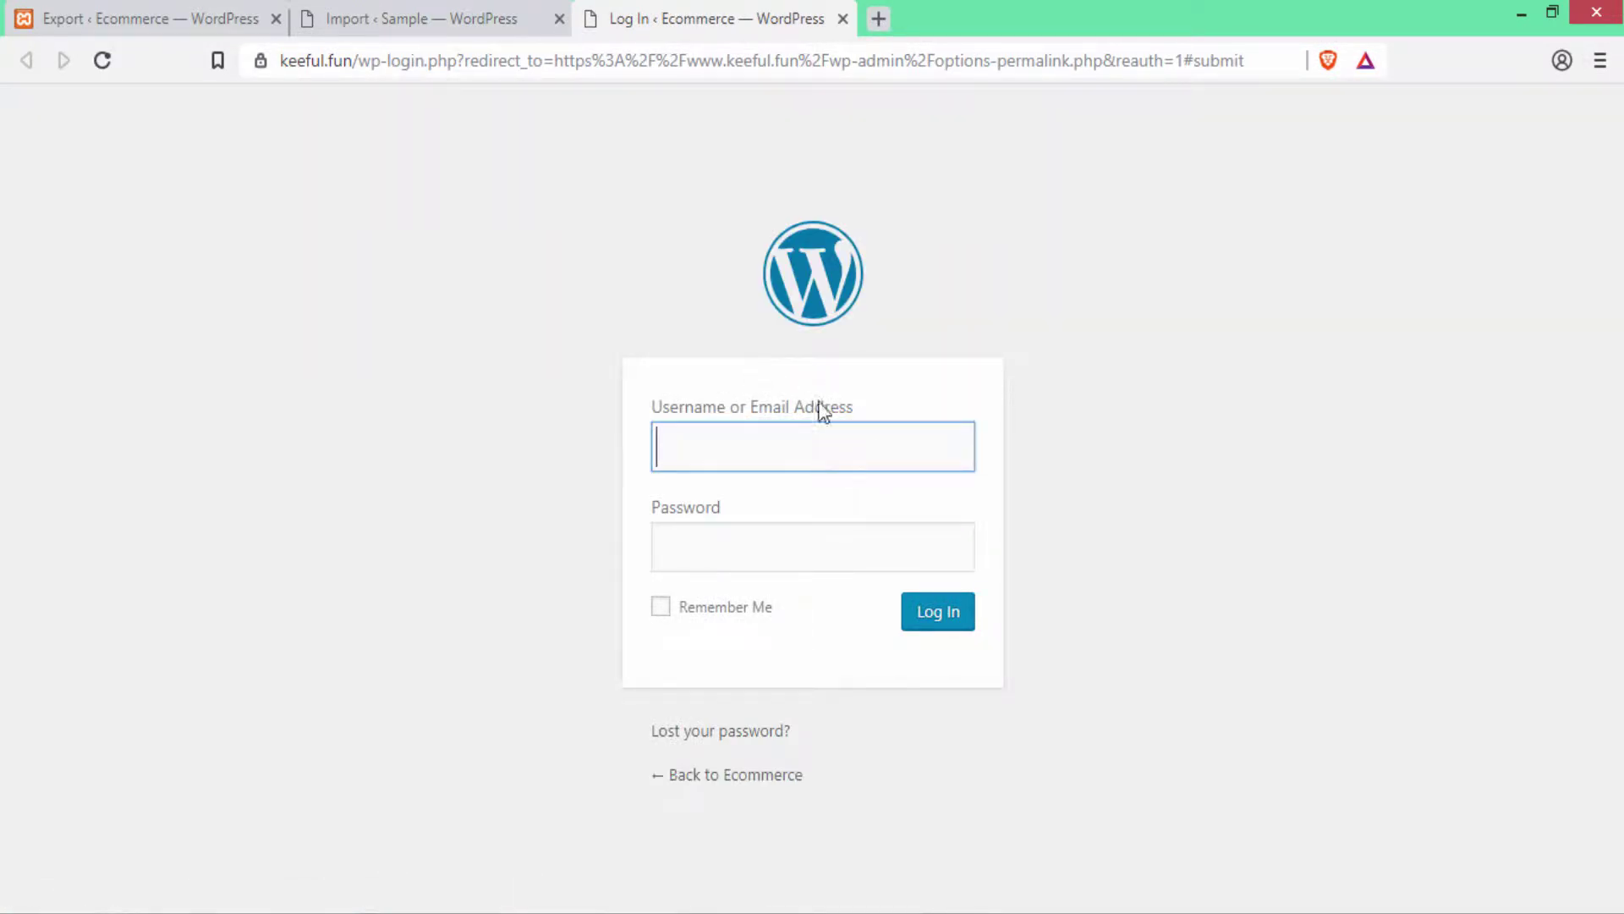
click(119, 10)
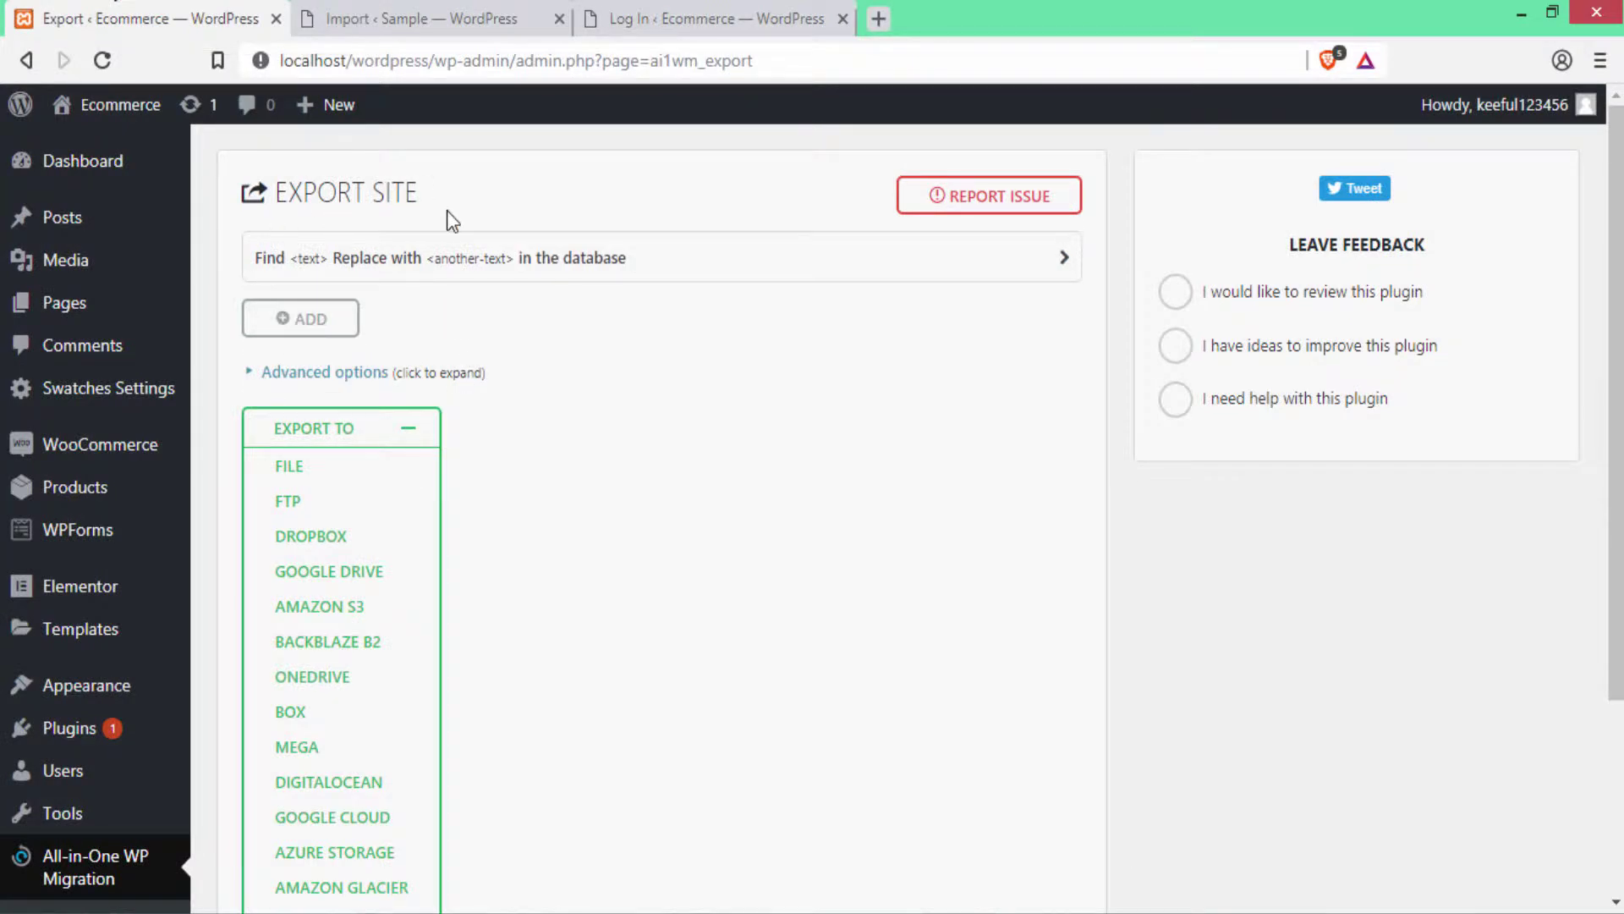
click(697, 7)
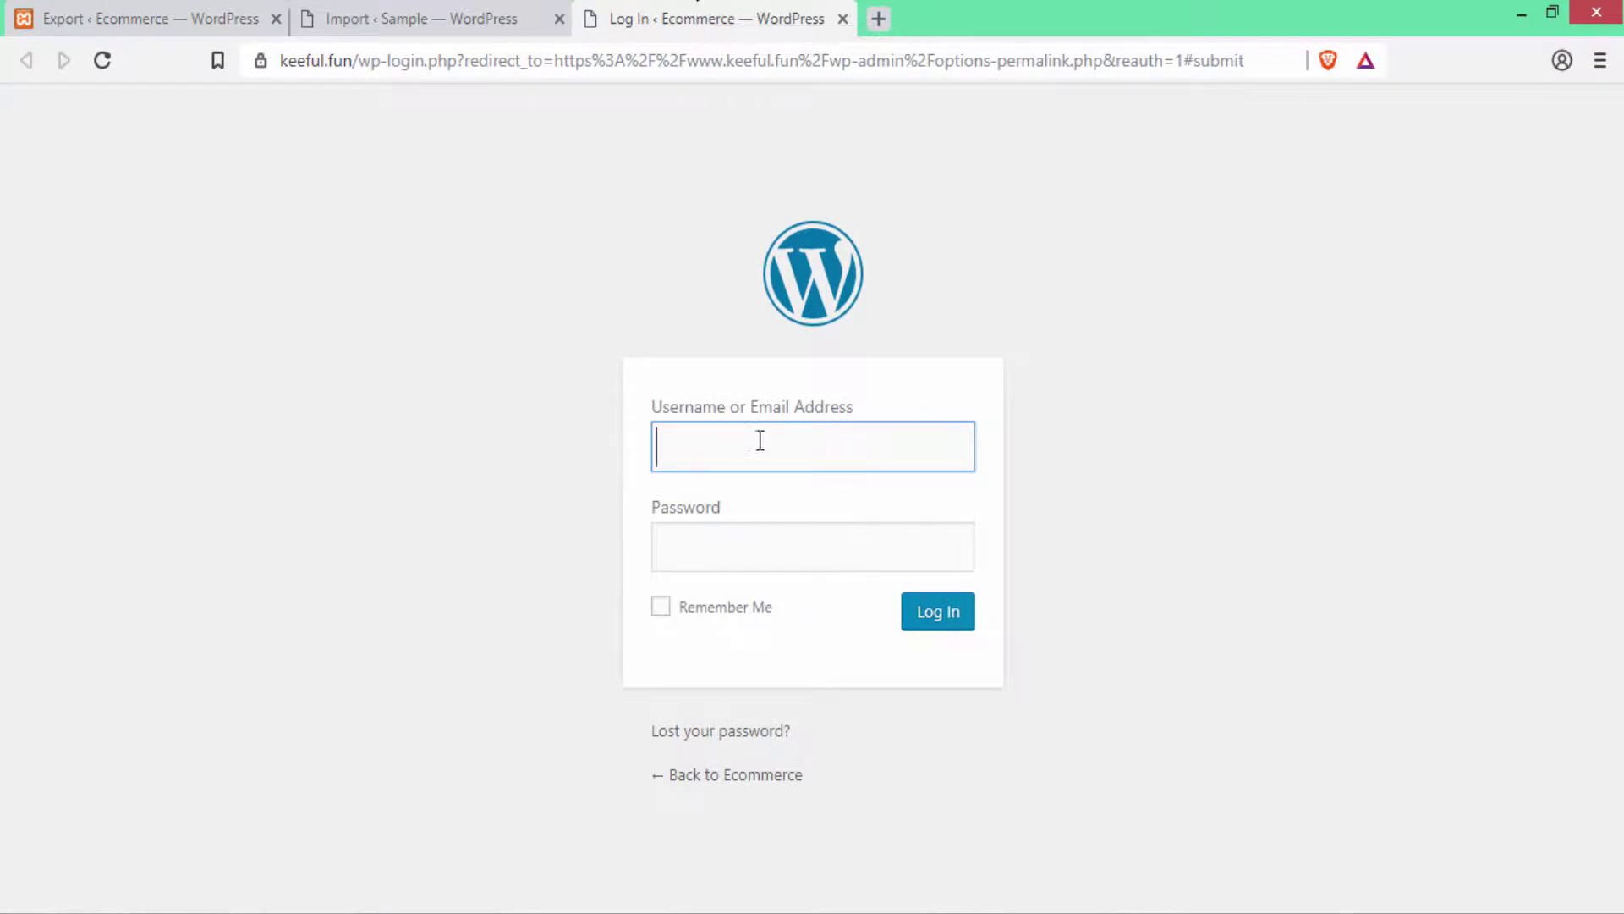
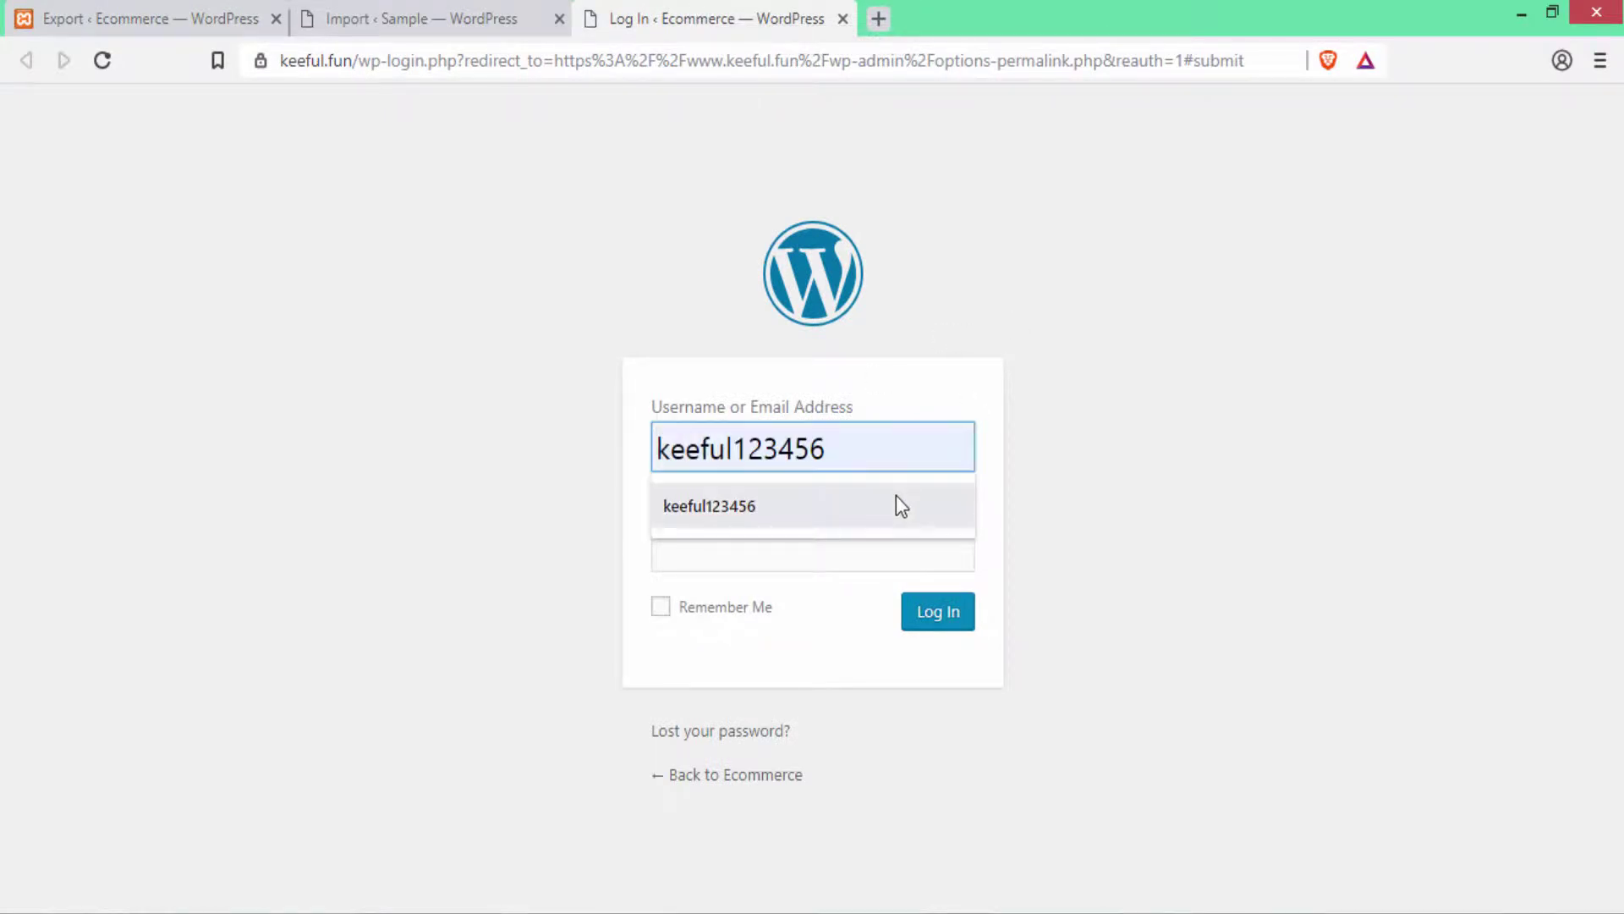
Log in with the autofilled username, pasting the copied text into the password field.
click(893, 506)
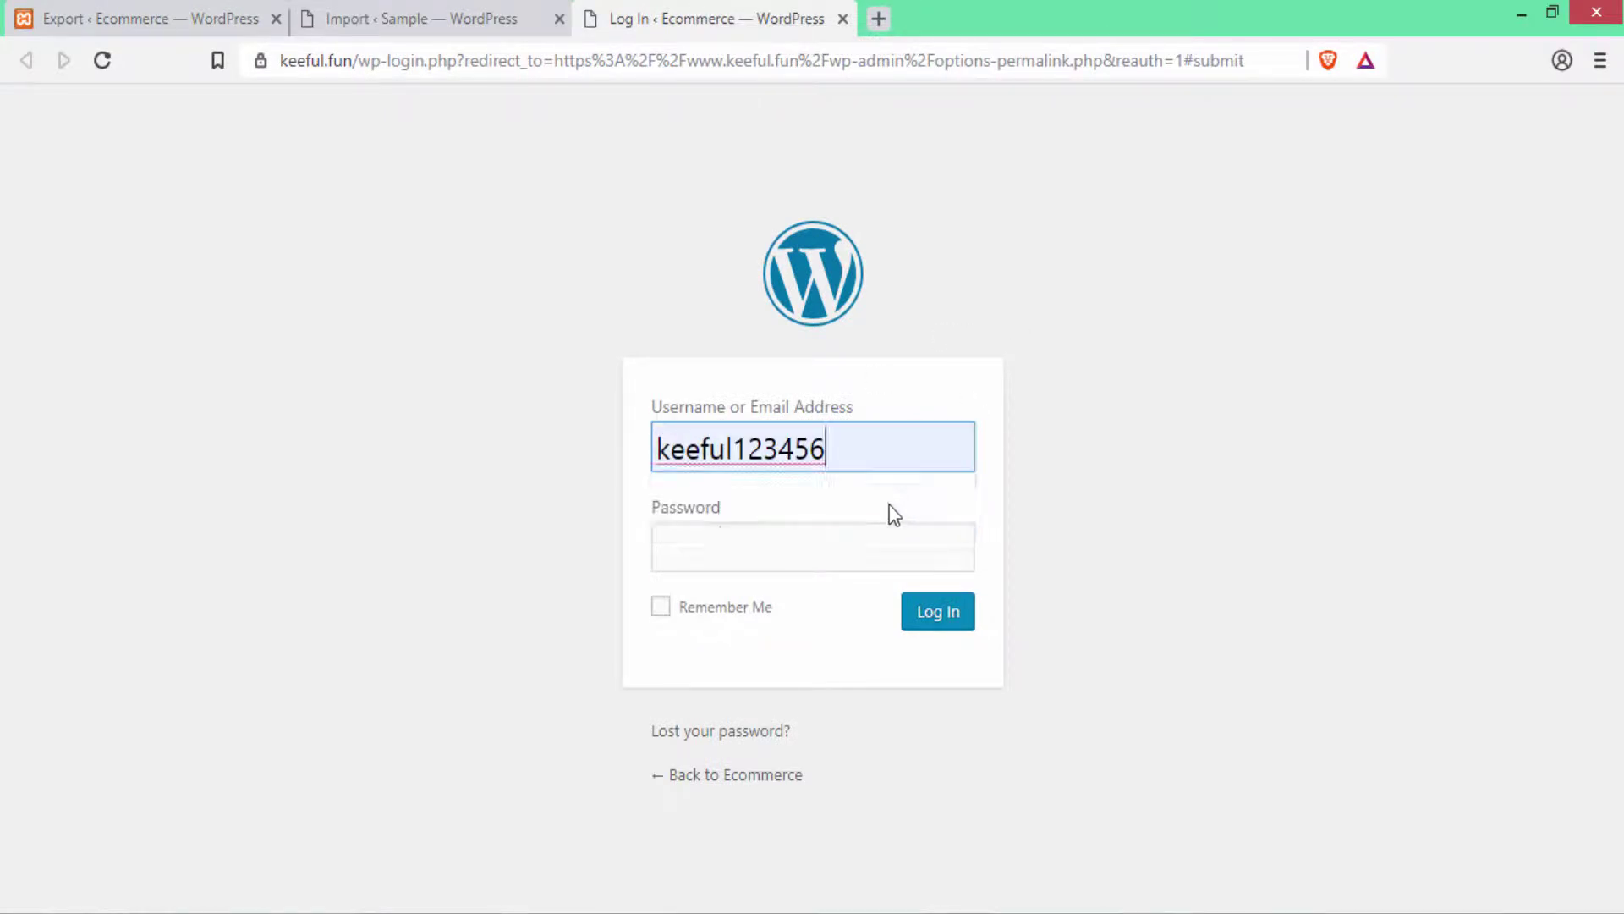
click(707, 461)
drag(707, 461, 658, 448)
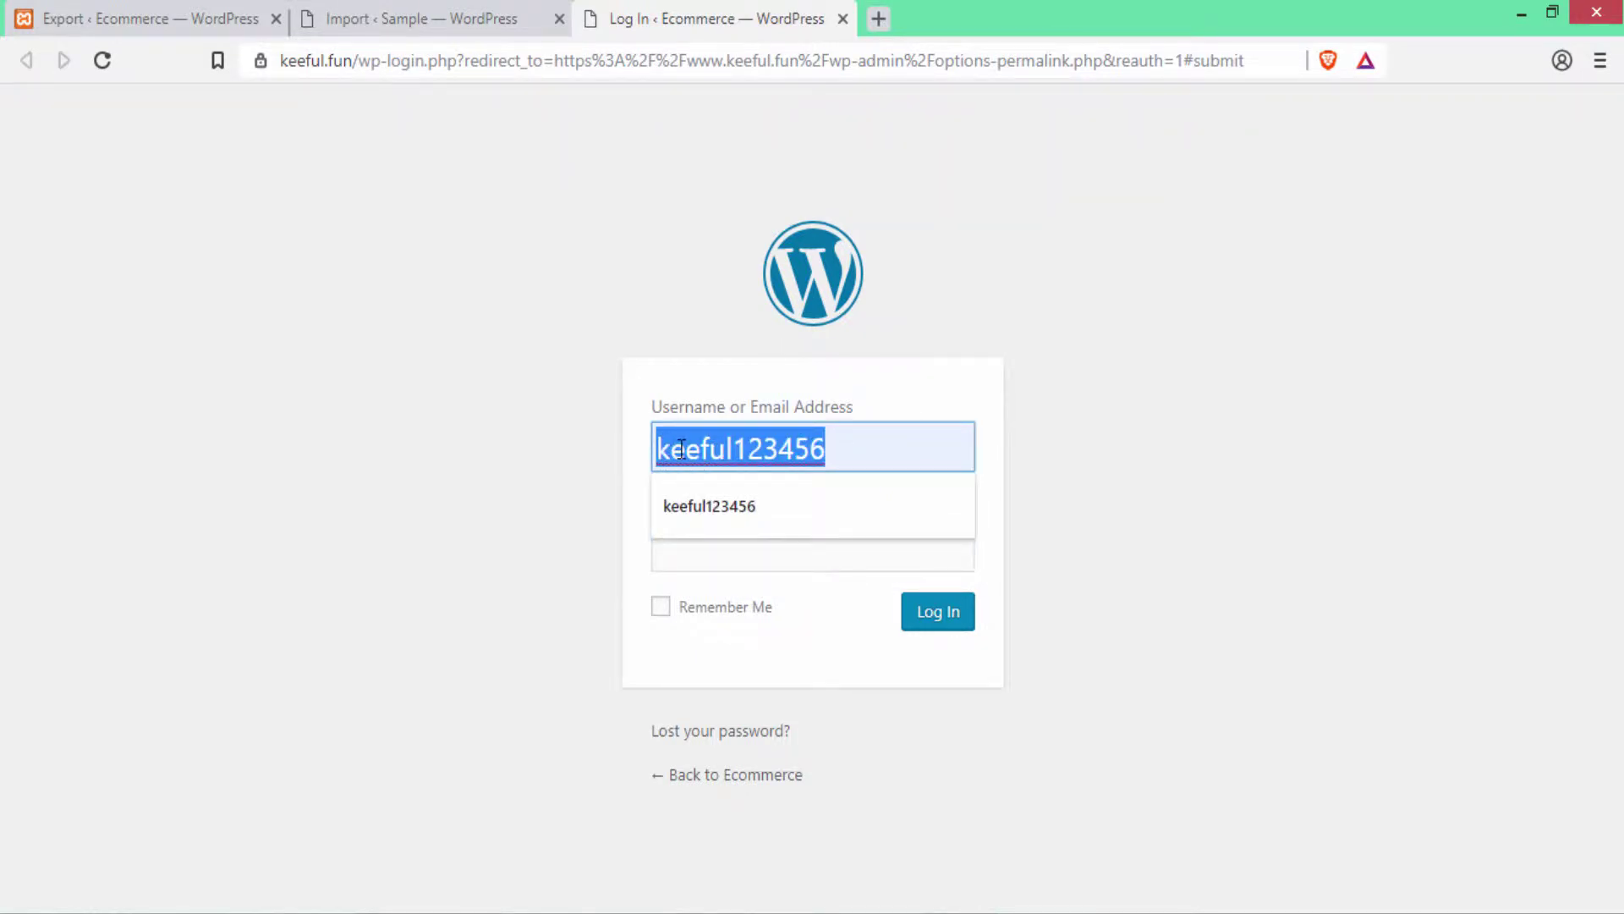
right_click(681, 449)
click(729, 572)
click(722, 558)
right_click(722, 557)
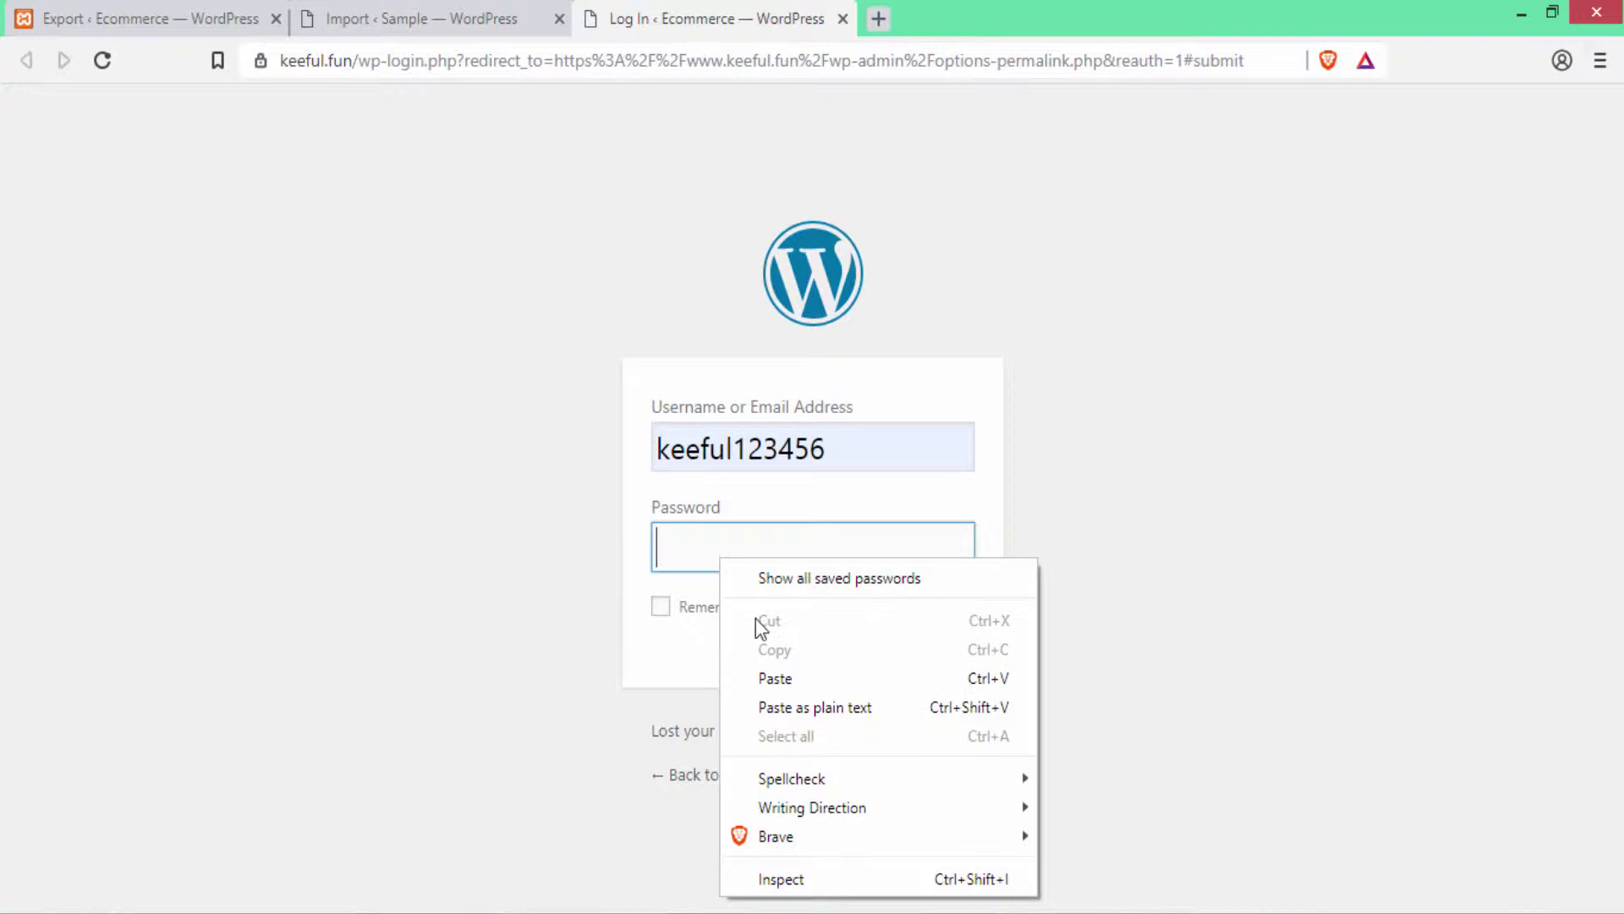
click(768, 676)
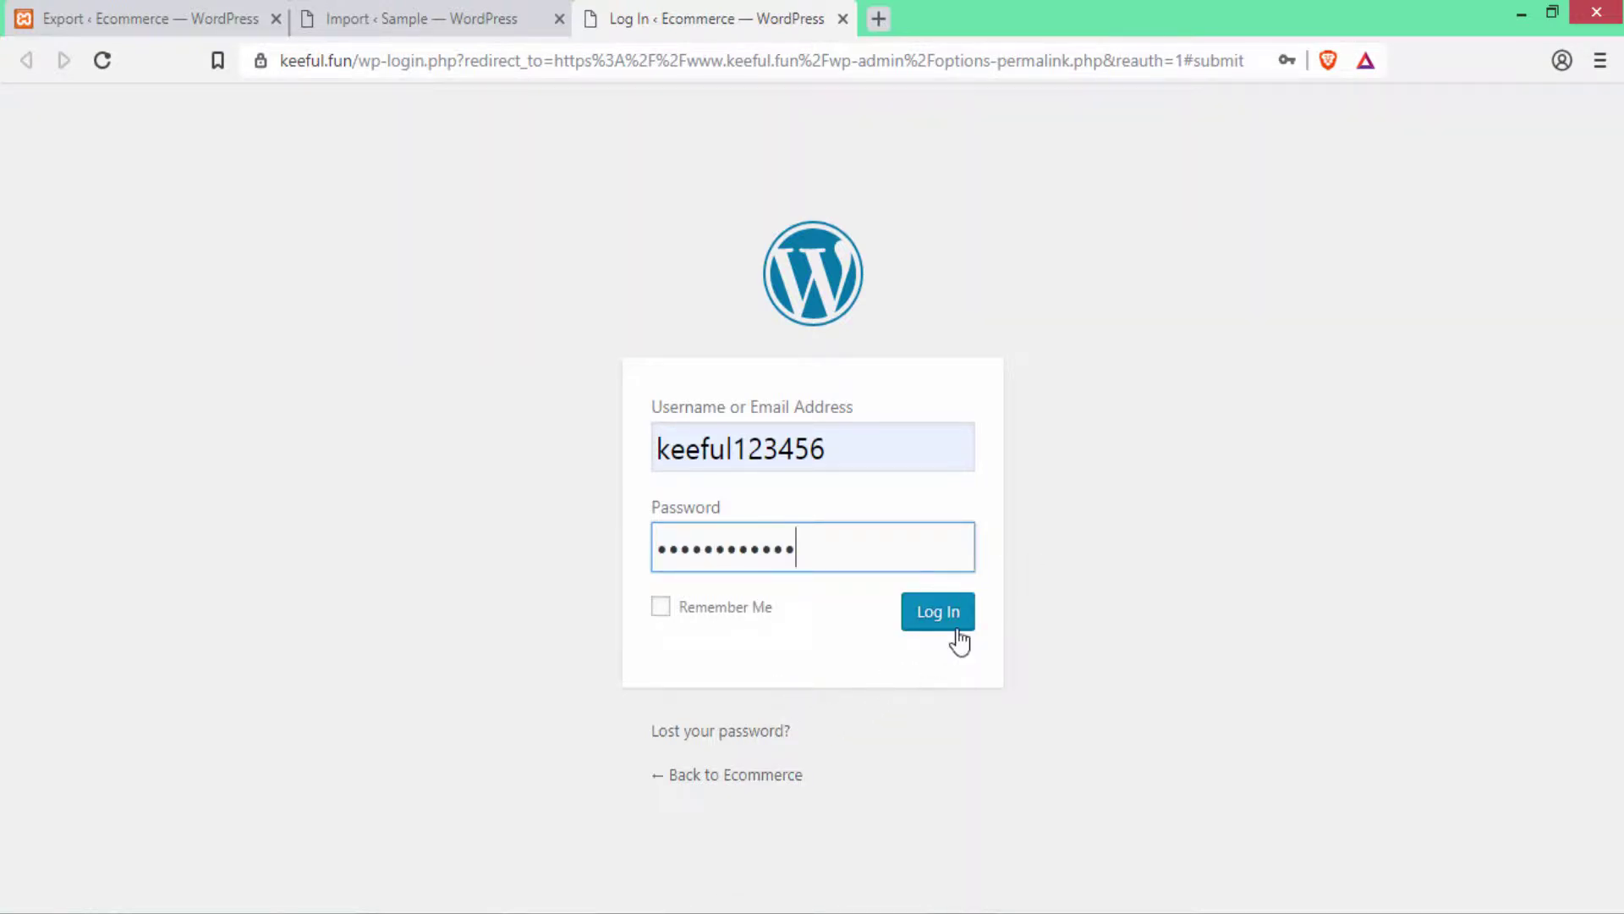
click(954, 622)
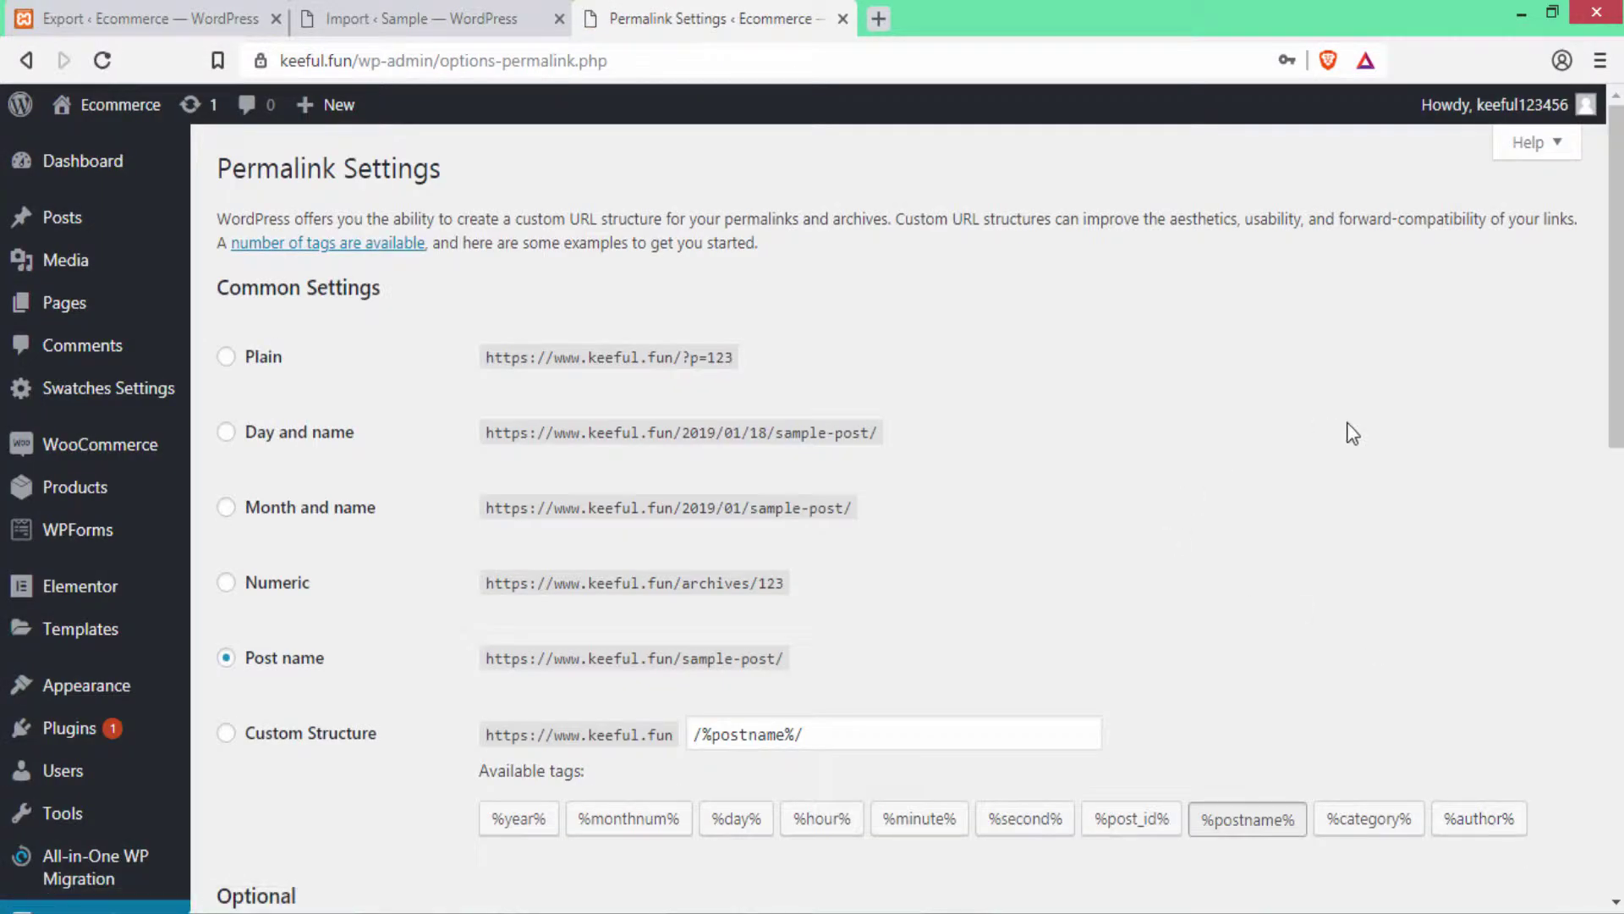
Save the permalink settings with Post name kept as the structure.
scroll(387, 661, down, 1)
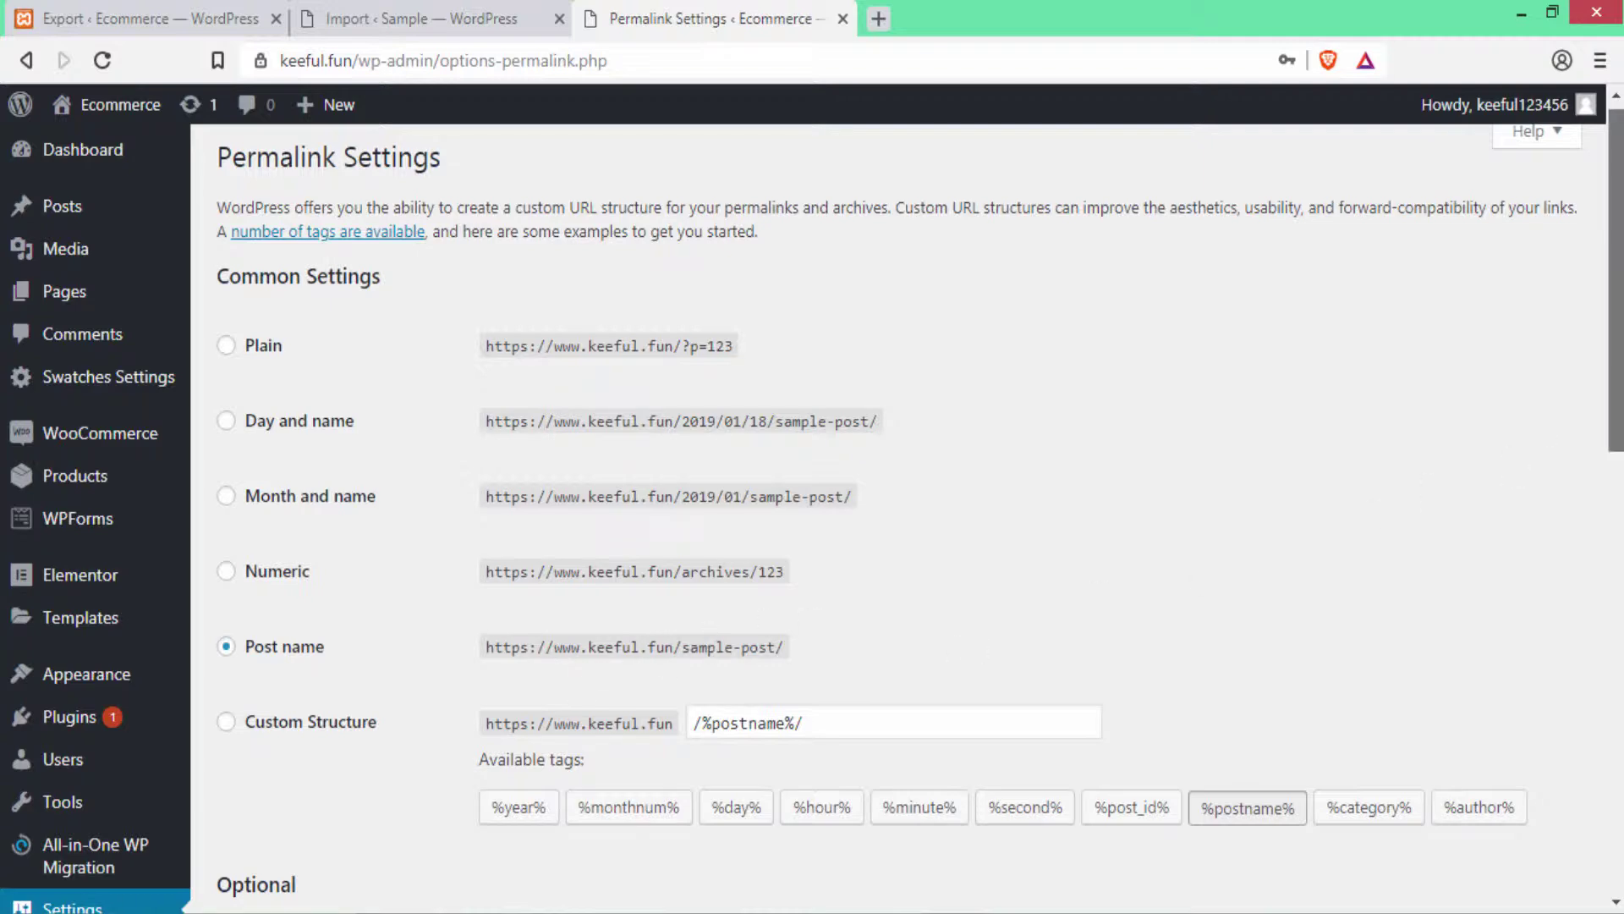
drag(1616, 338, 1591, 784)
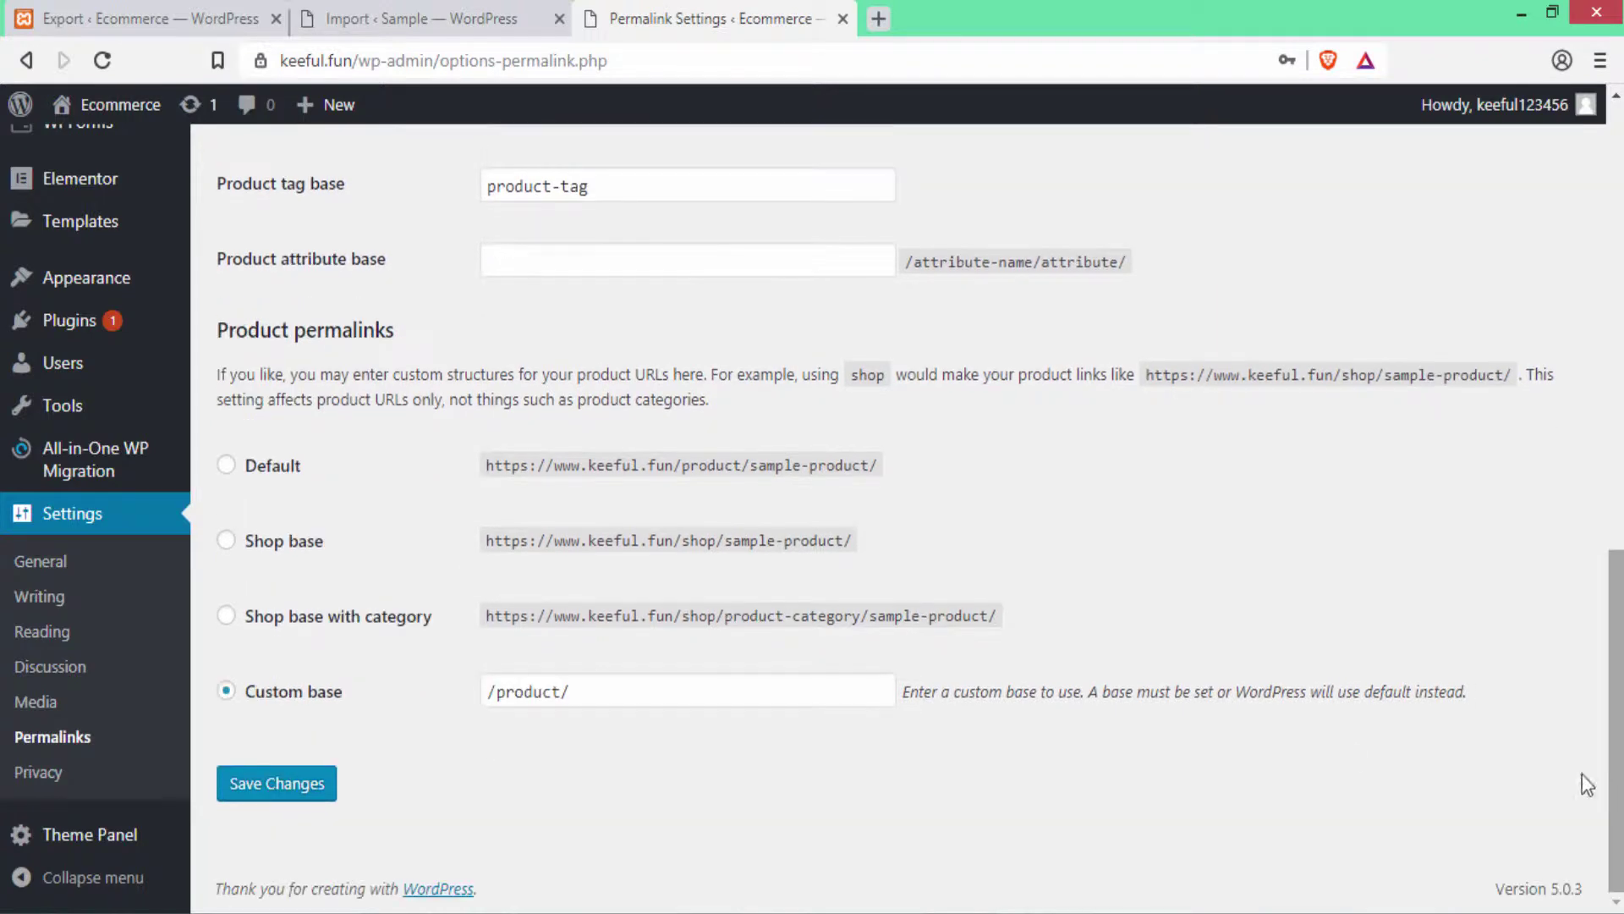
click(309, 804)
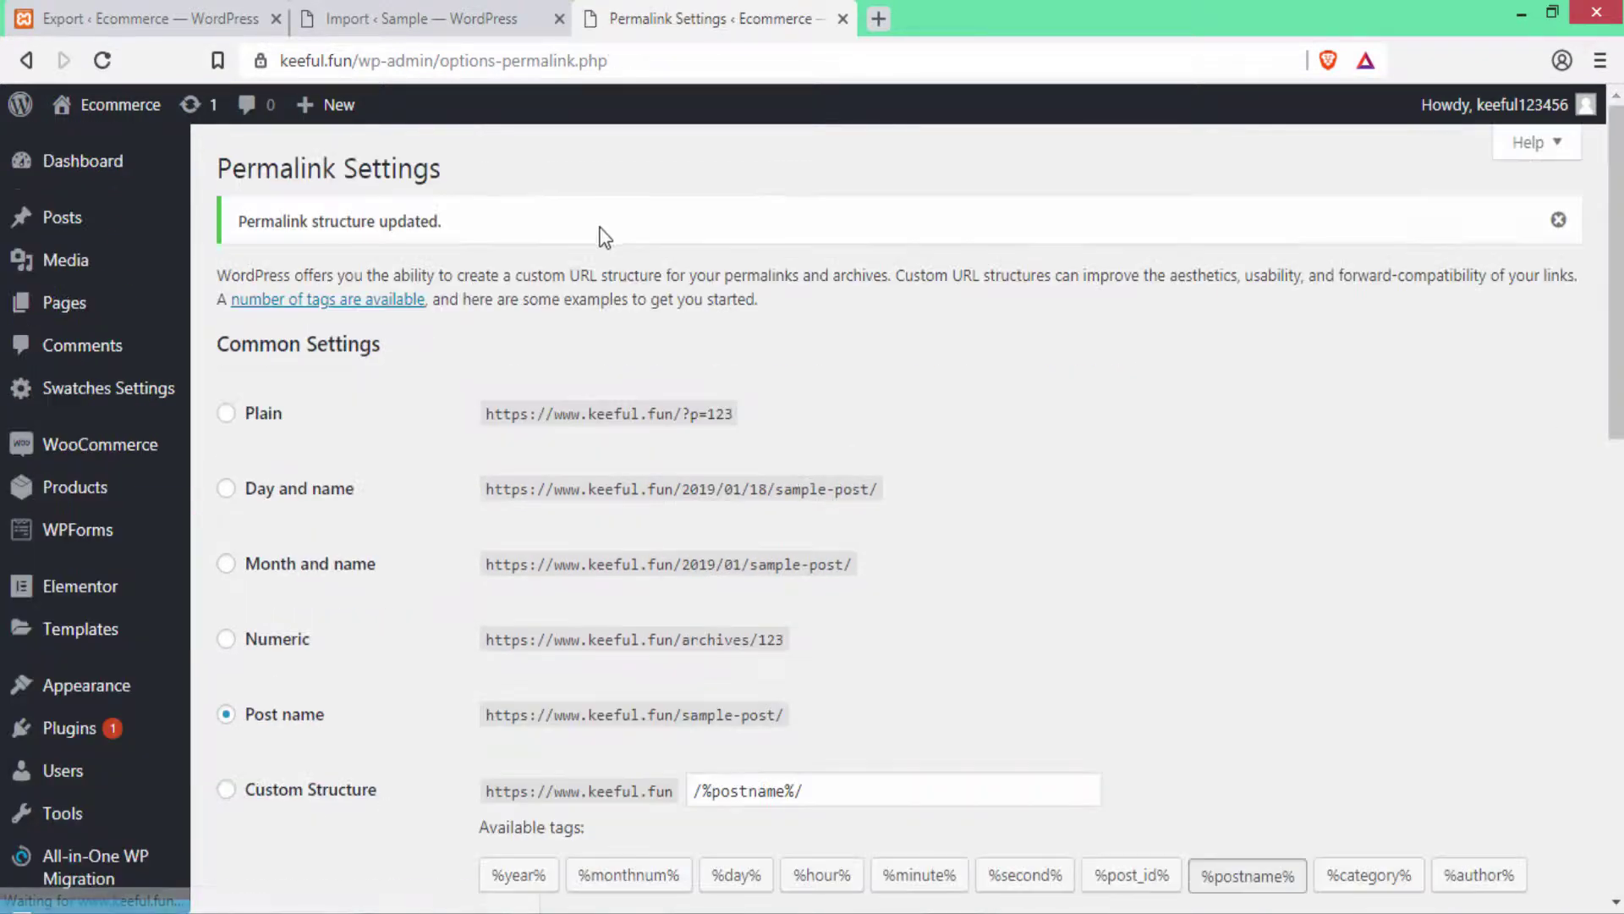
click(483, 17)
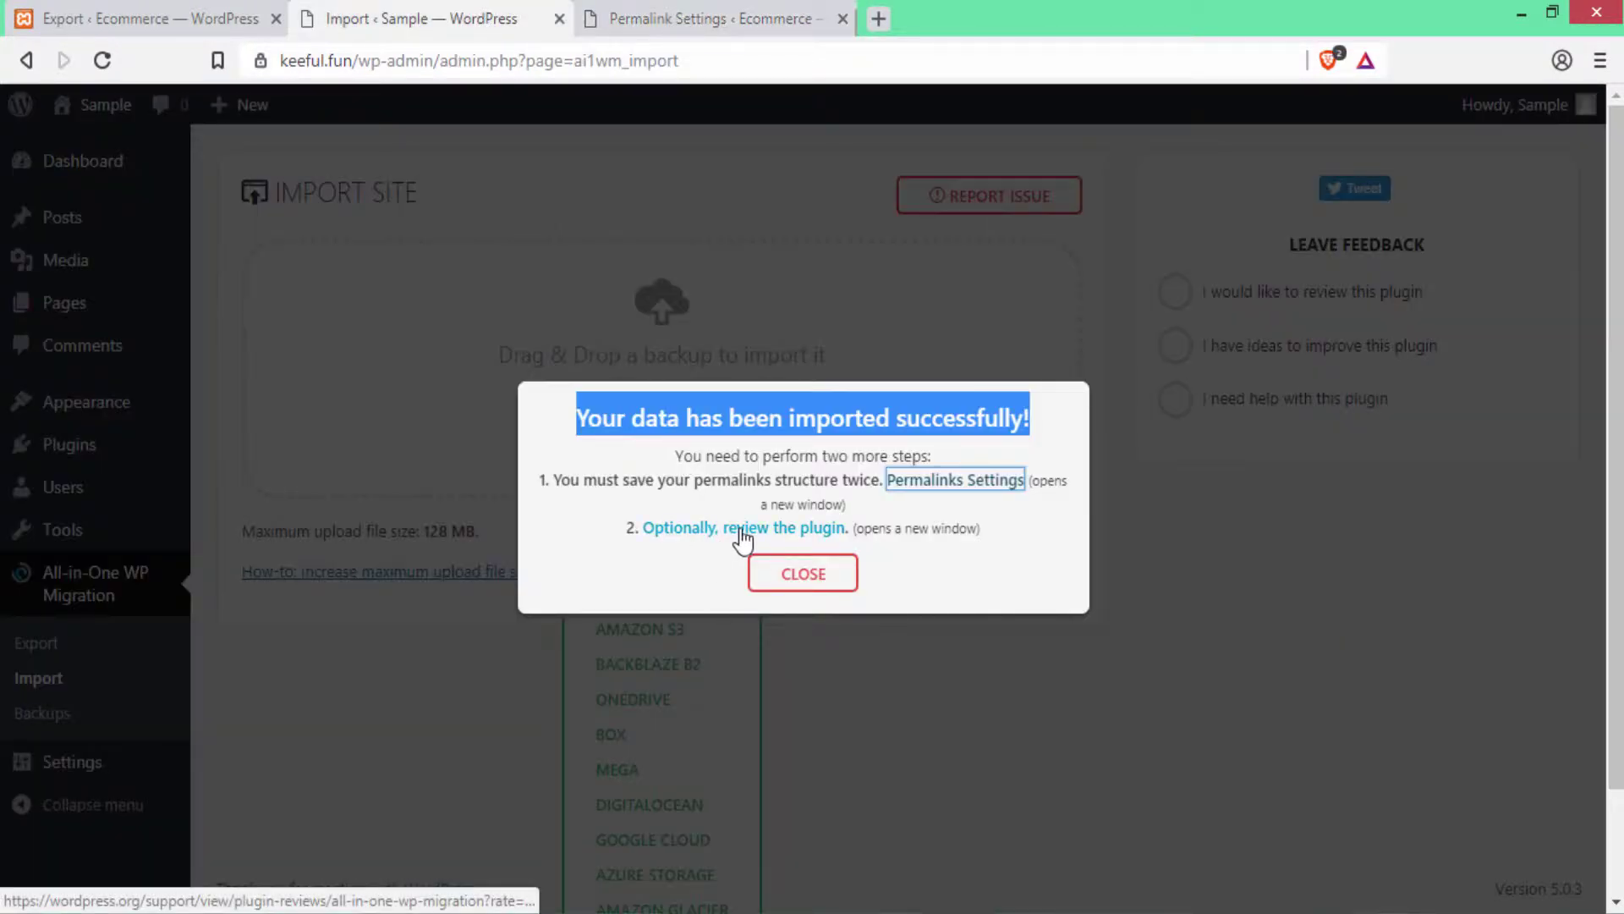
Close the Sample site's import success dialog and open a new browser tab.
click(696, 441)
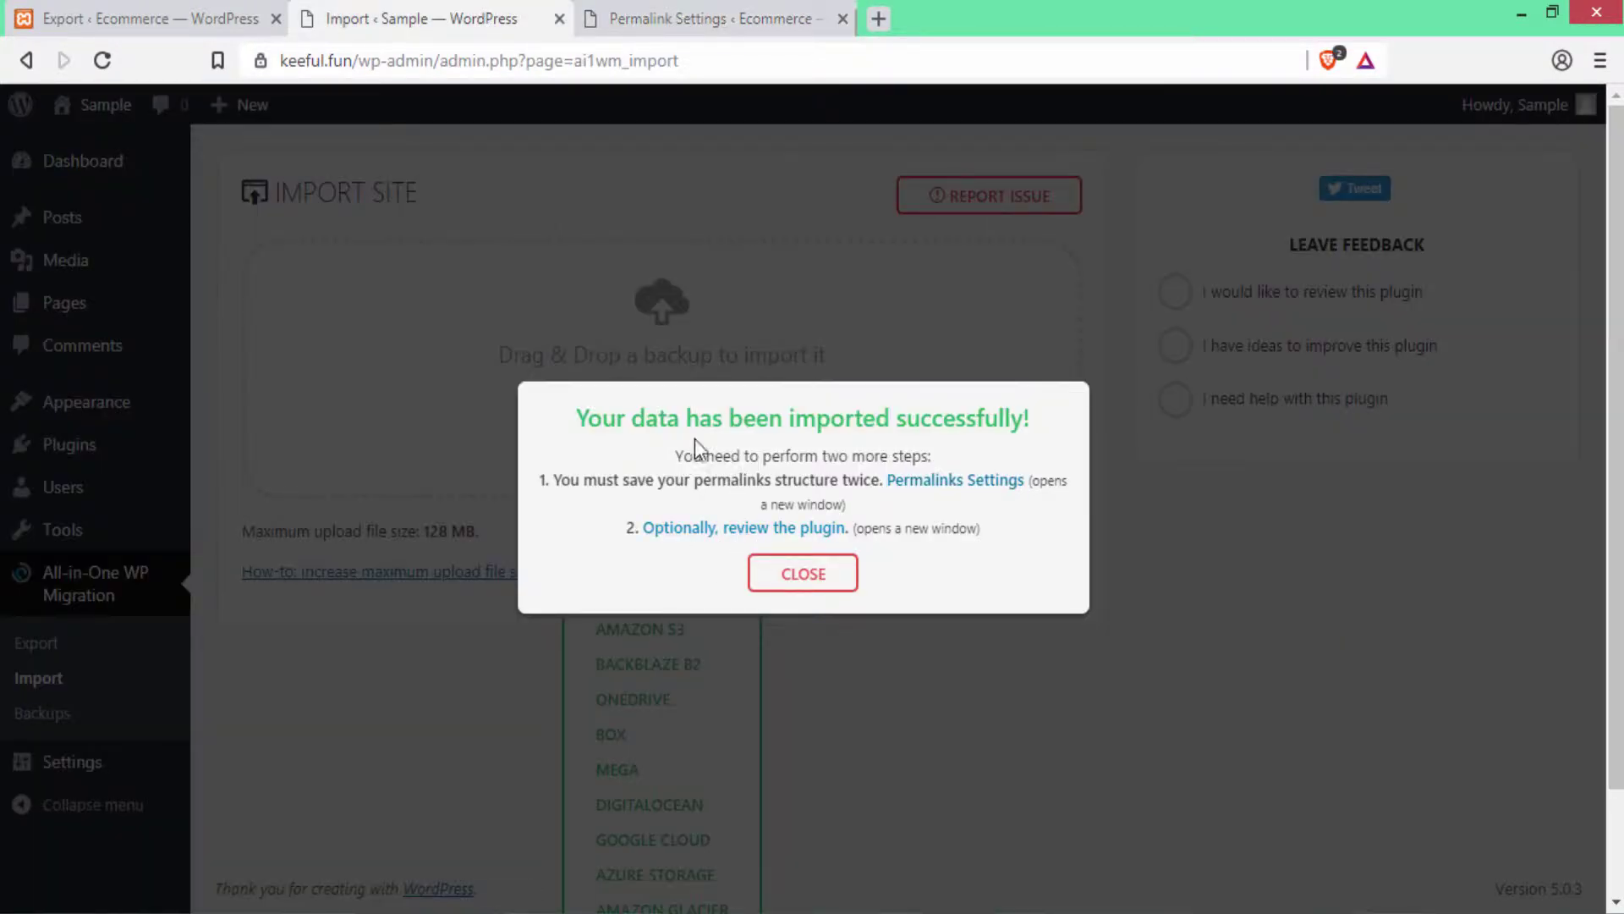
click(807, 581)
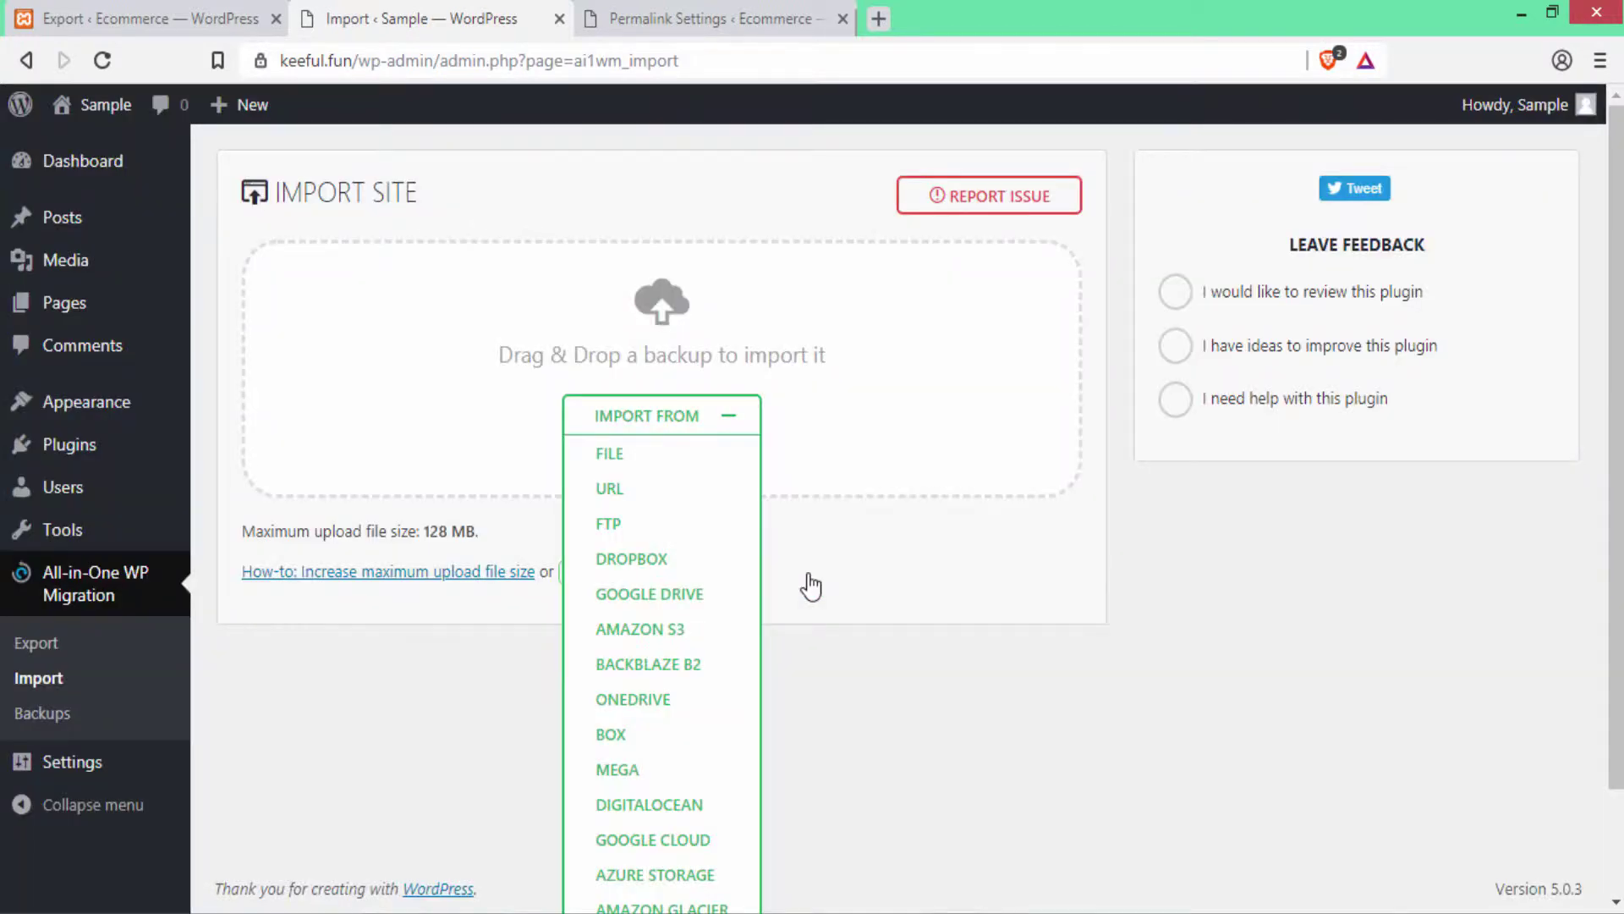
click(880, 20)
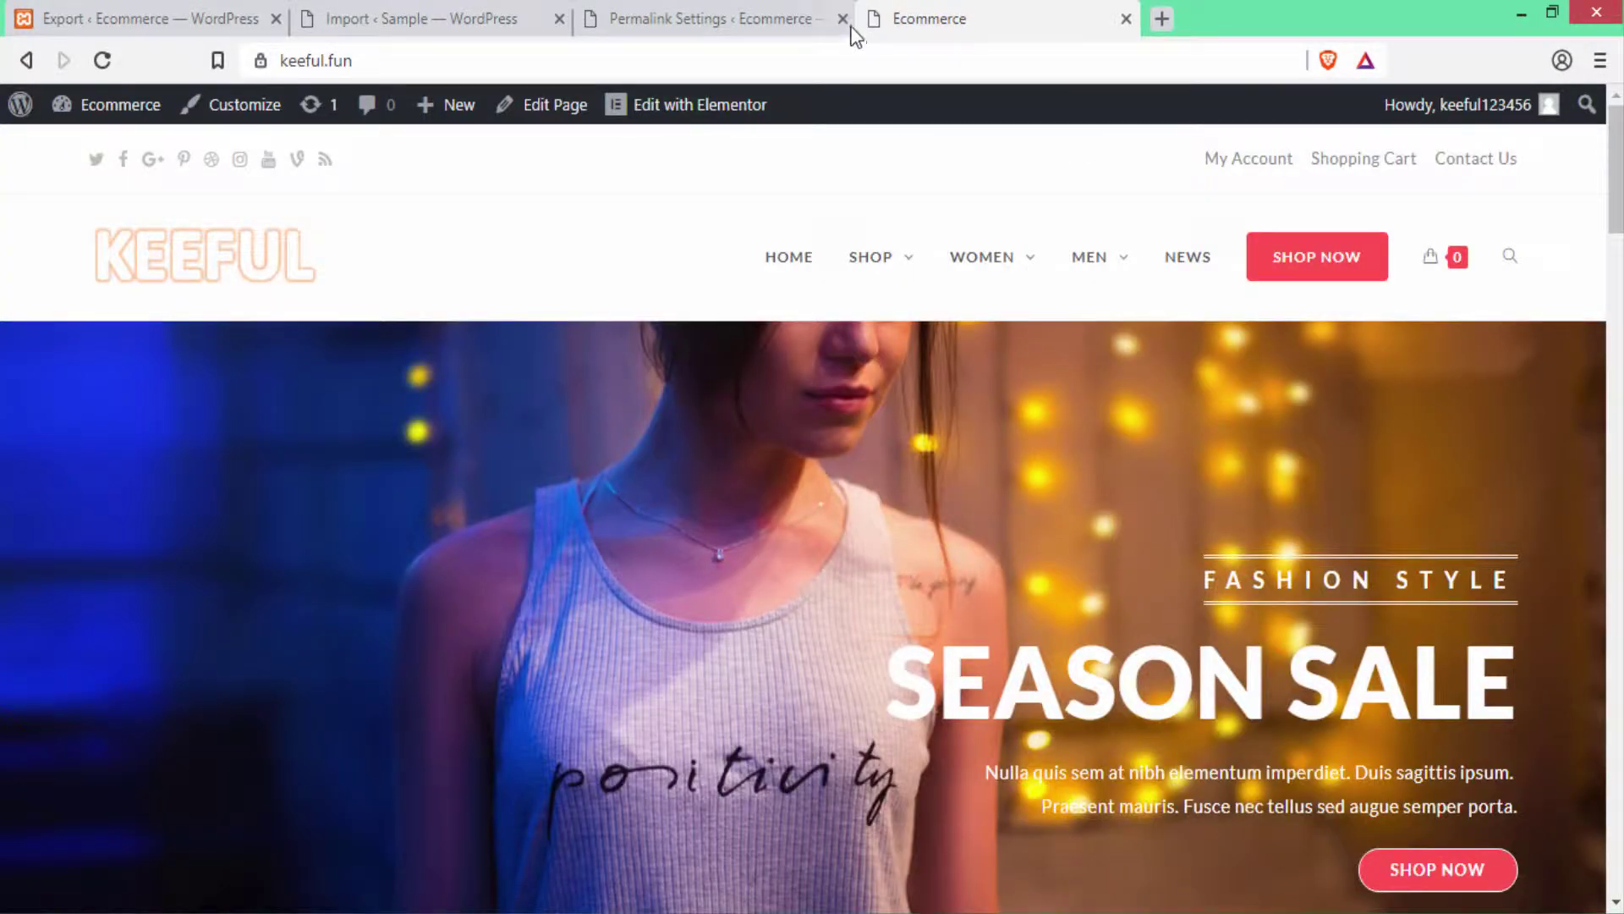
click(842, 17)
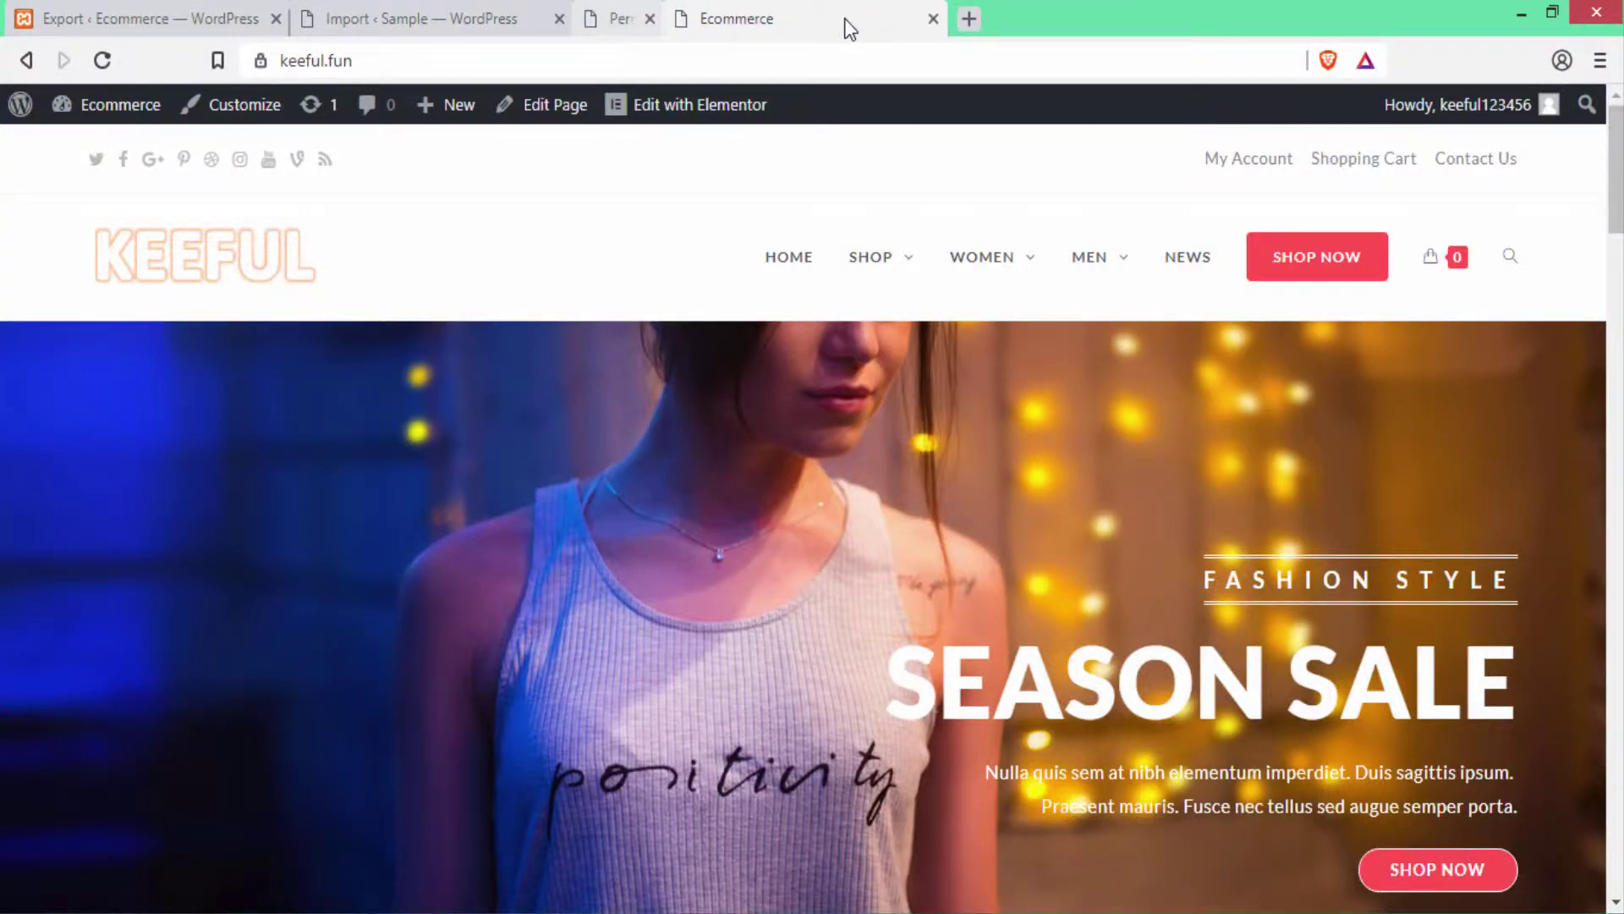
click(560, 19)
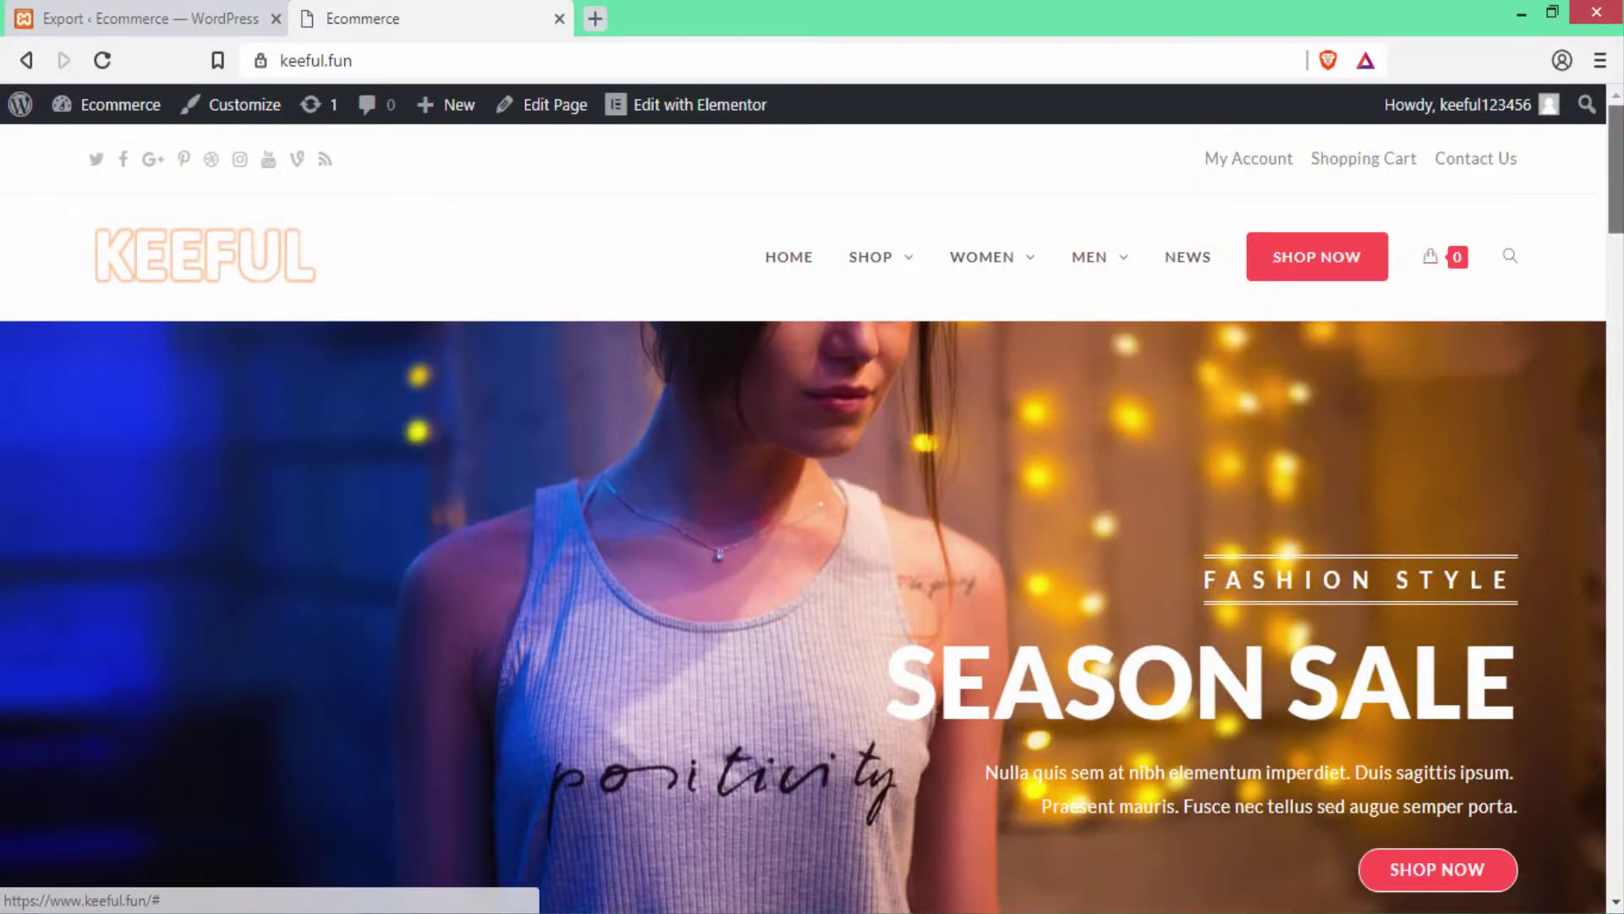
scroll(803, 507, down, 8)
scroll(804, 508, up, 5)
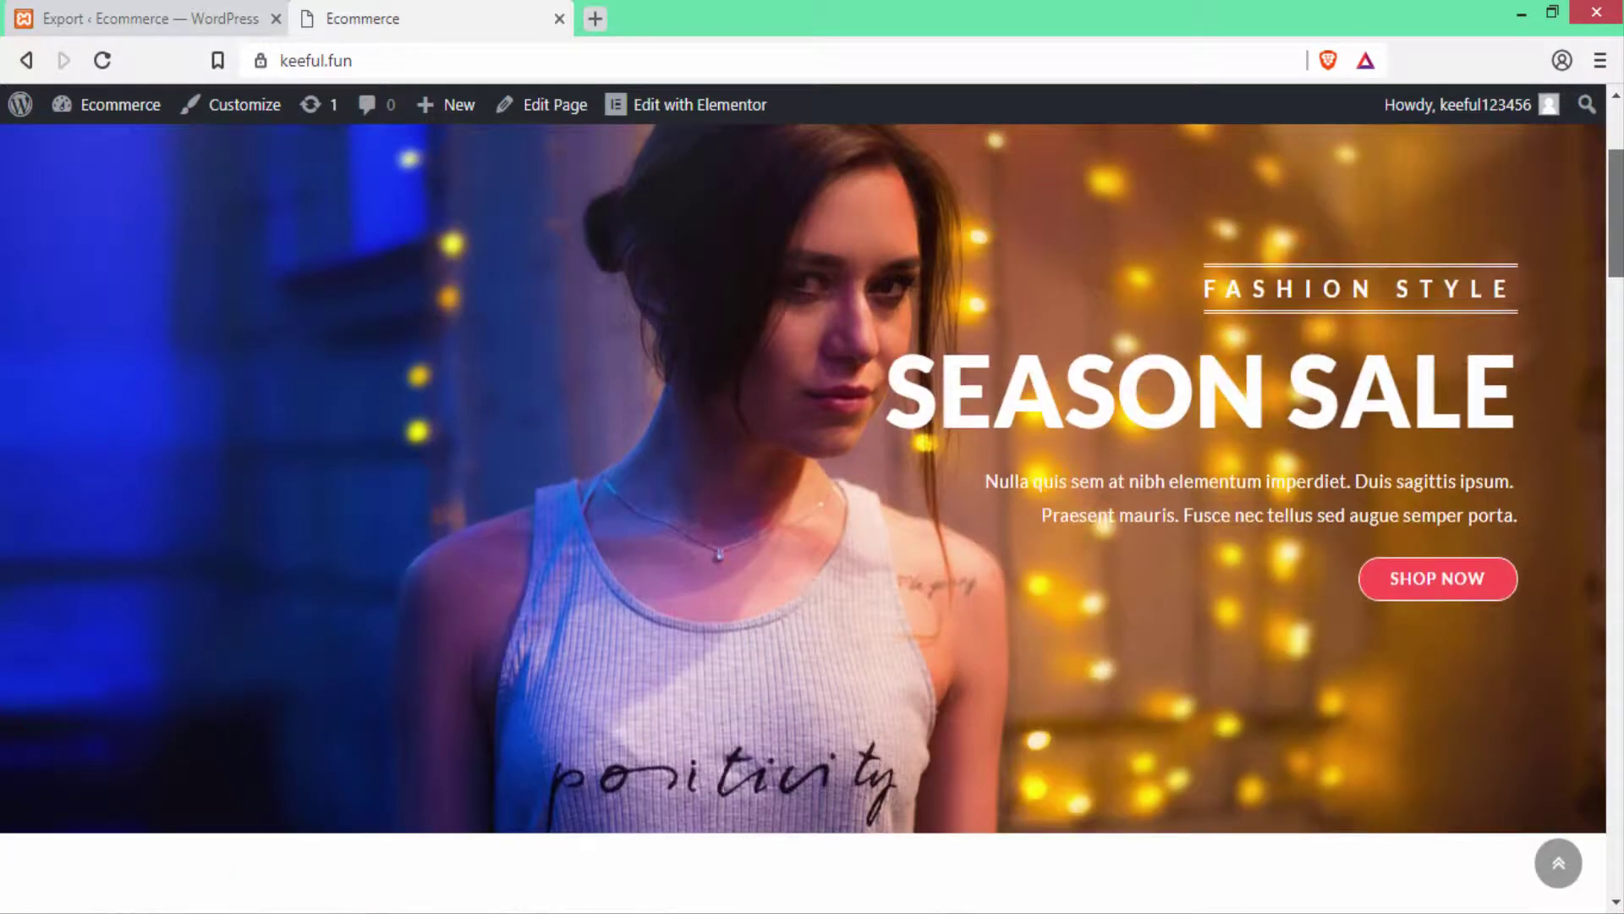
scroll(804, 508, down, 15)
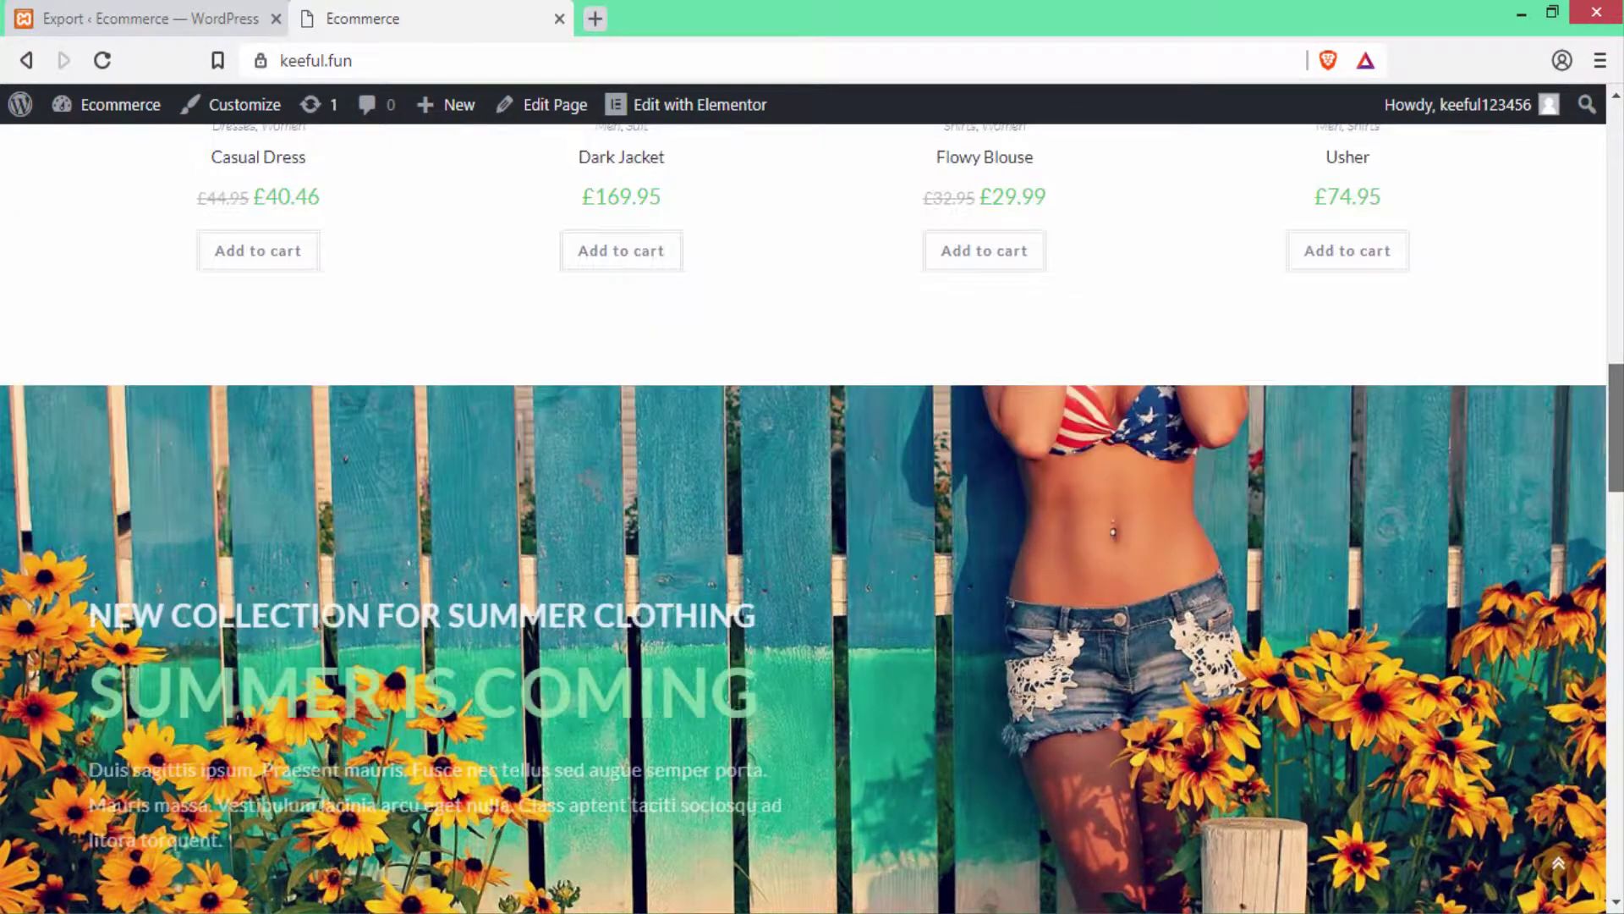
scroll(1571, 573, down, 7)
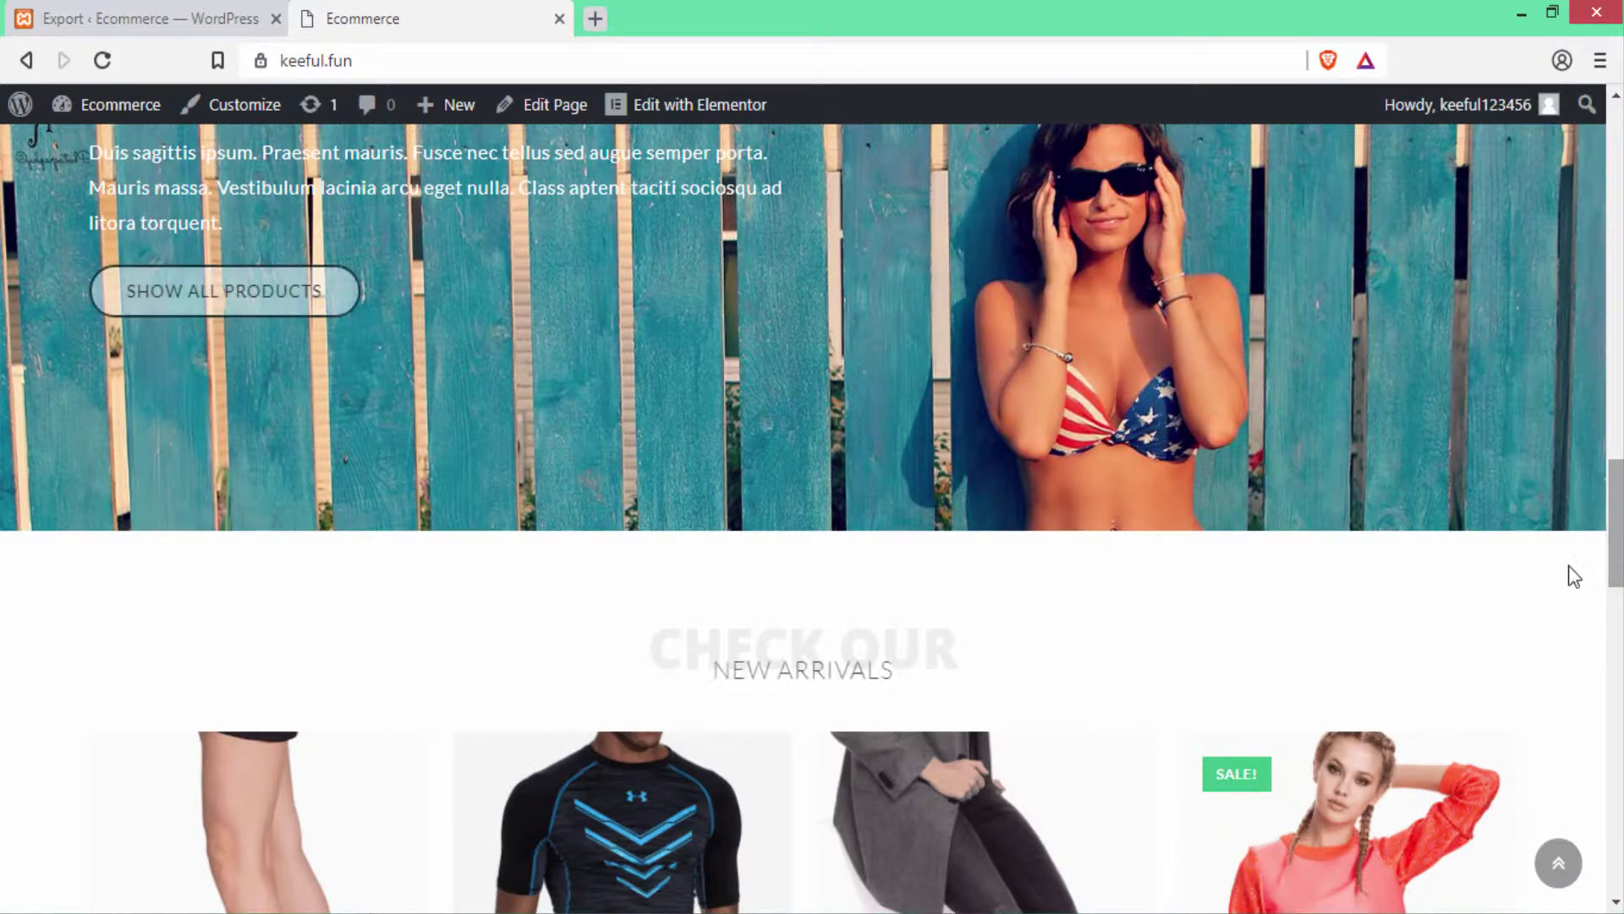
scroll(1570, 573, down, 3)
scroll(1619, 846, down, 15)
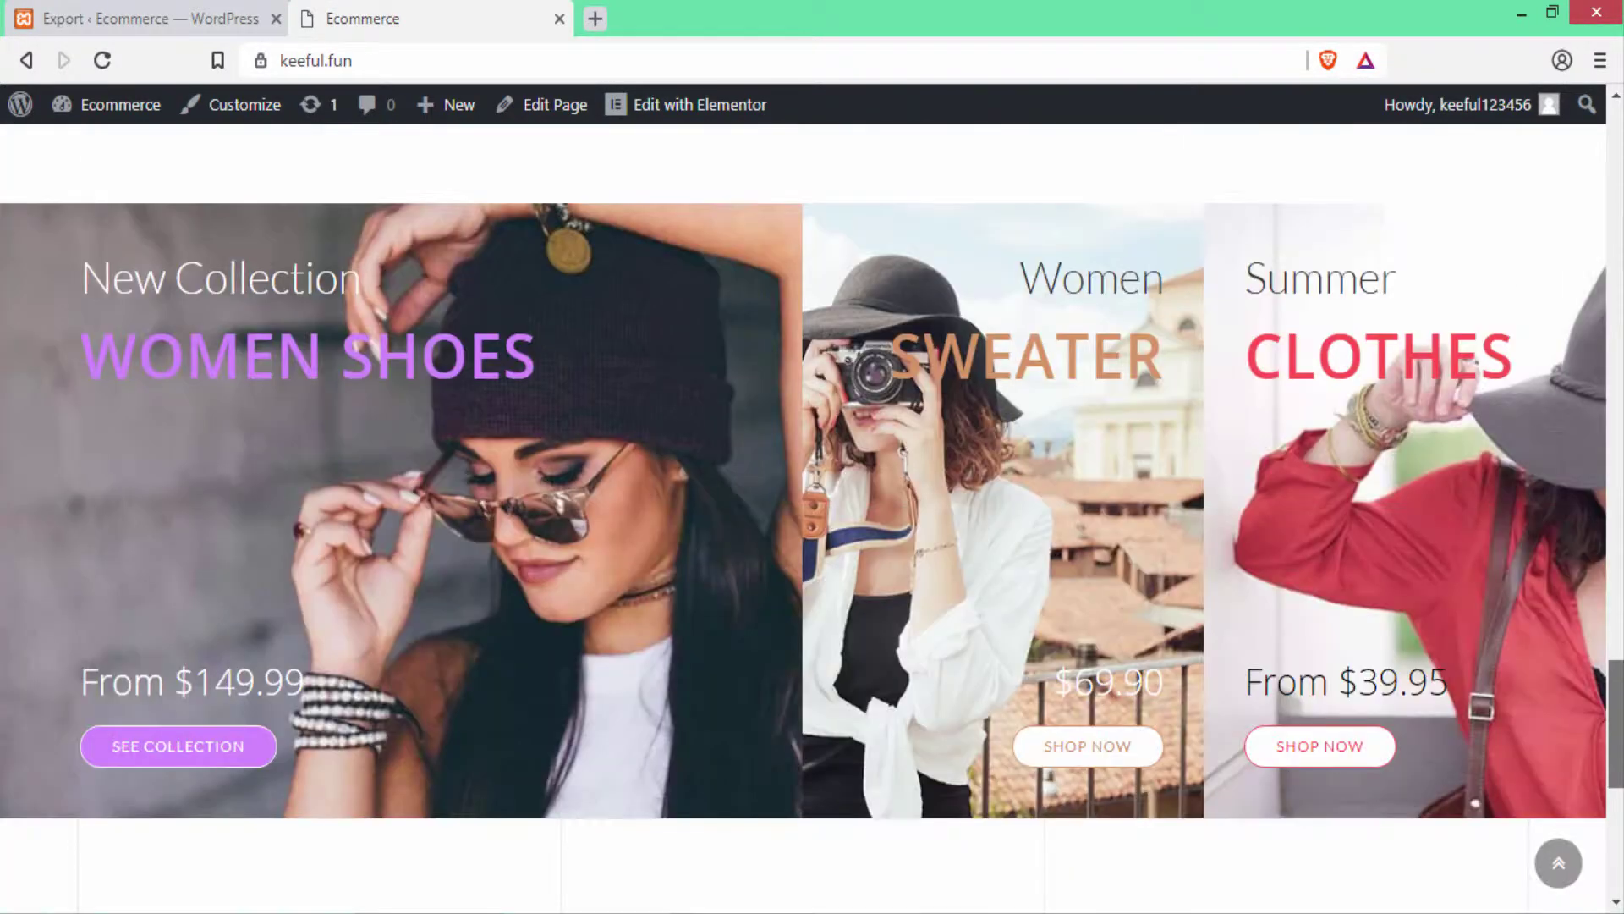
scroll(1619, 846, up, 20)
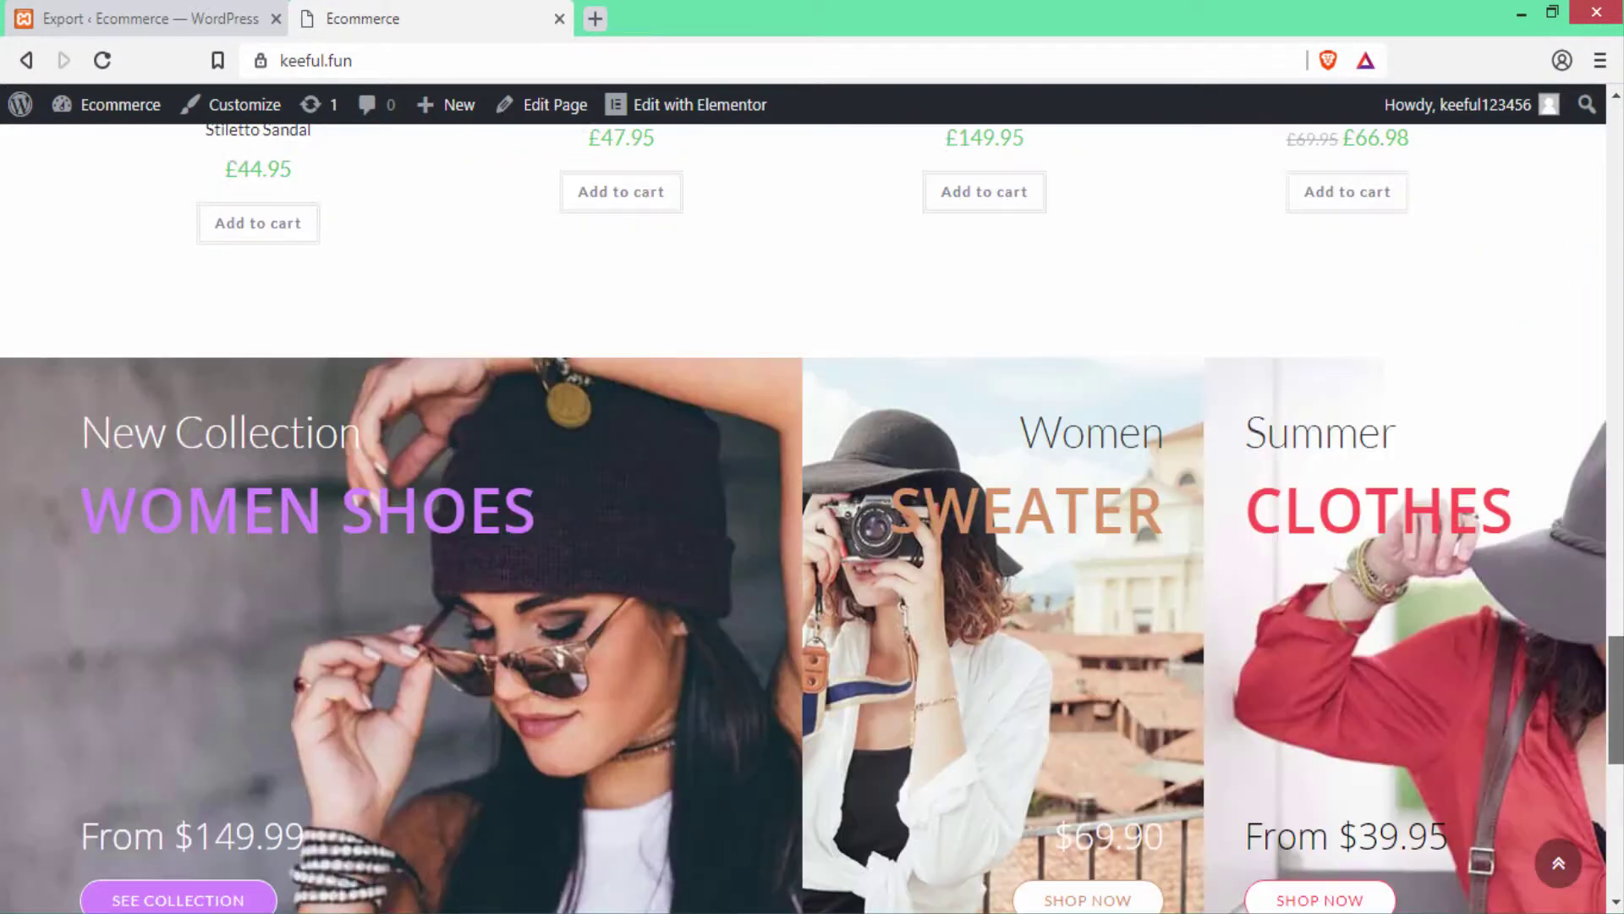
scroll(1618, 846, up, 15)
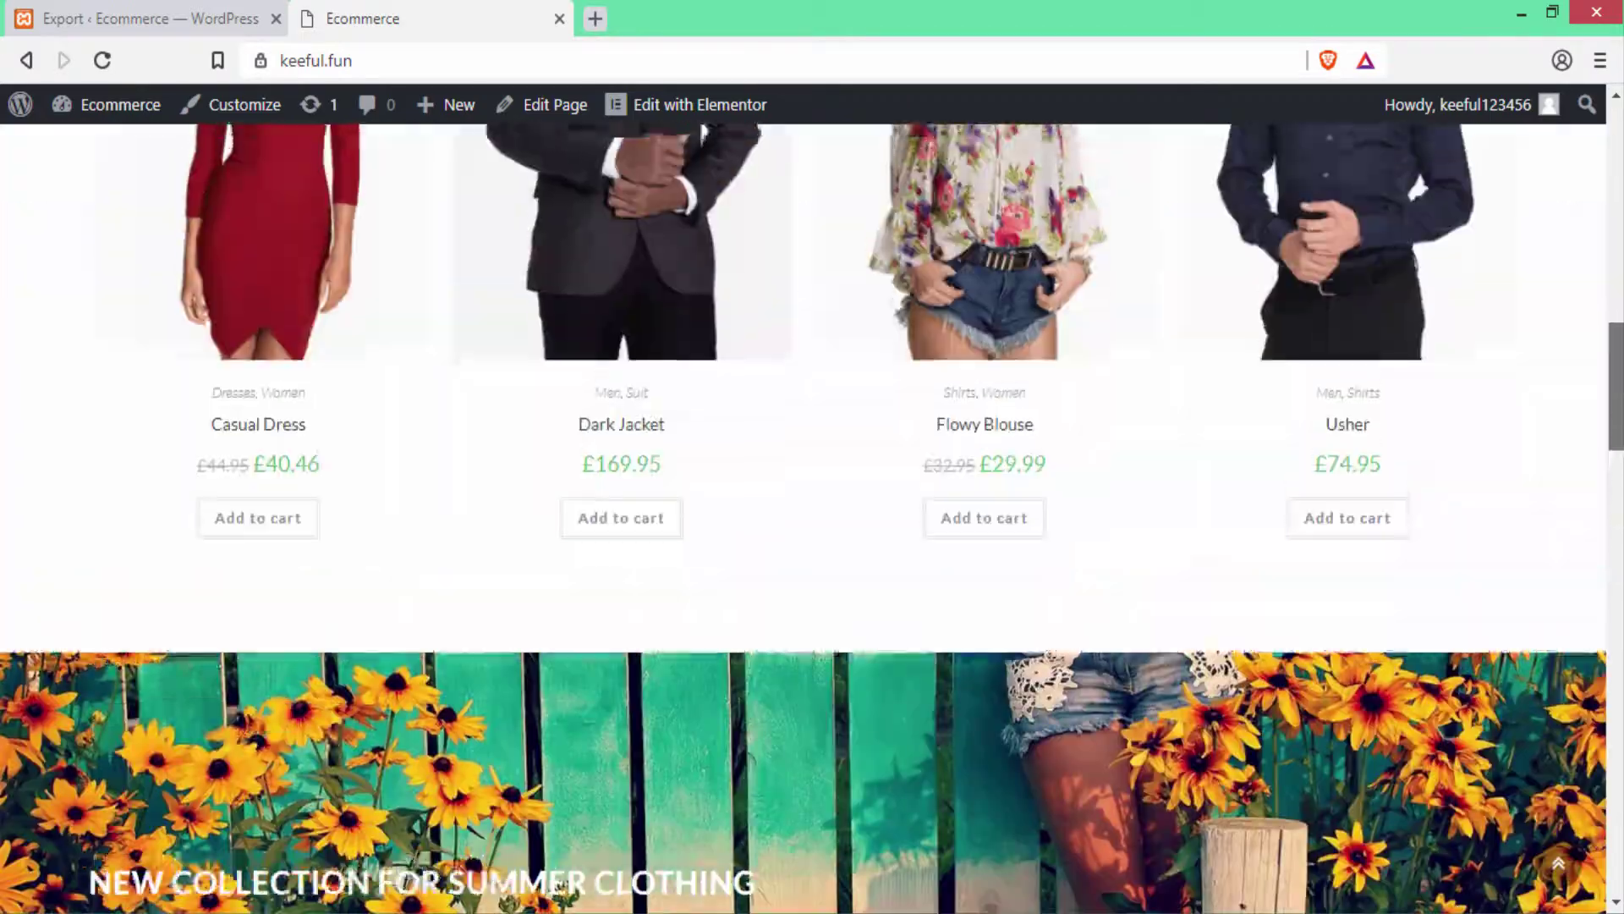
scroll(1619, 846, up, 4)
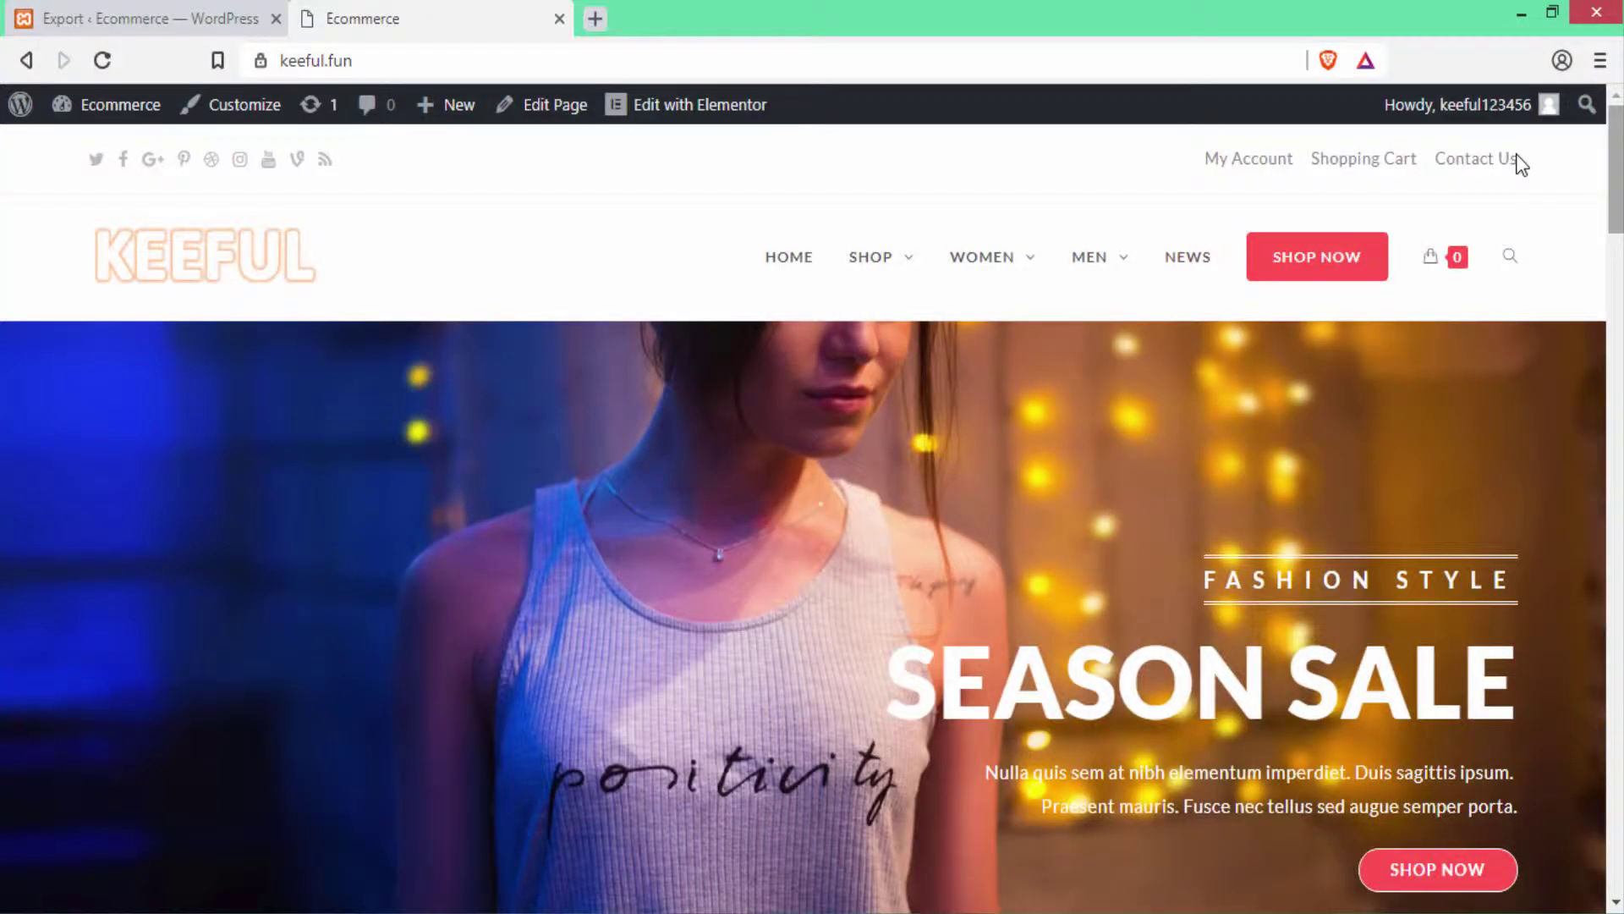
Go to the keeful.fun admin dashboard and open Products > Add New.
mouse_move(119, 104)
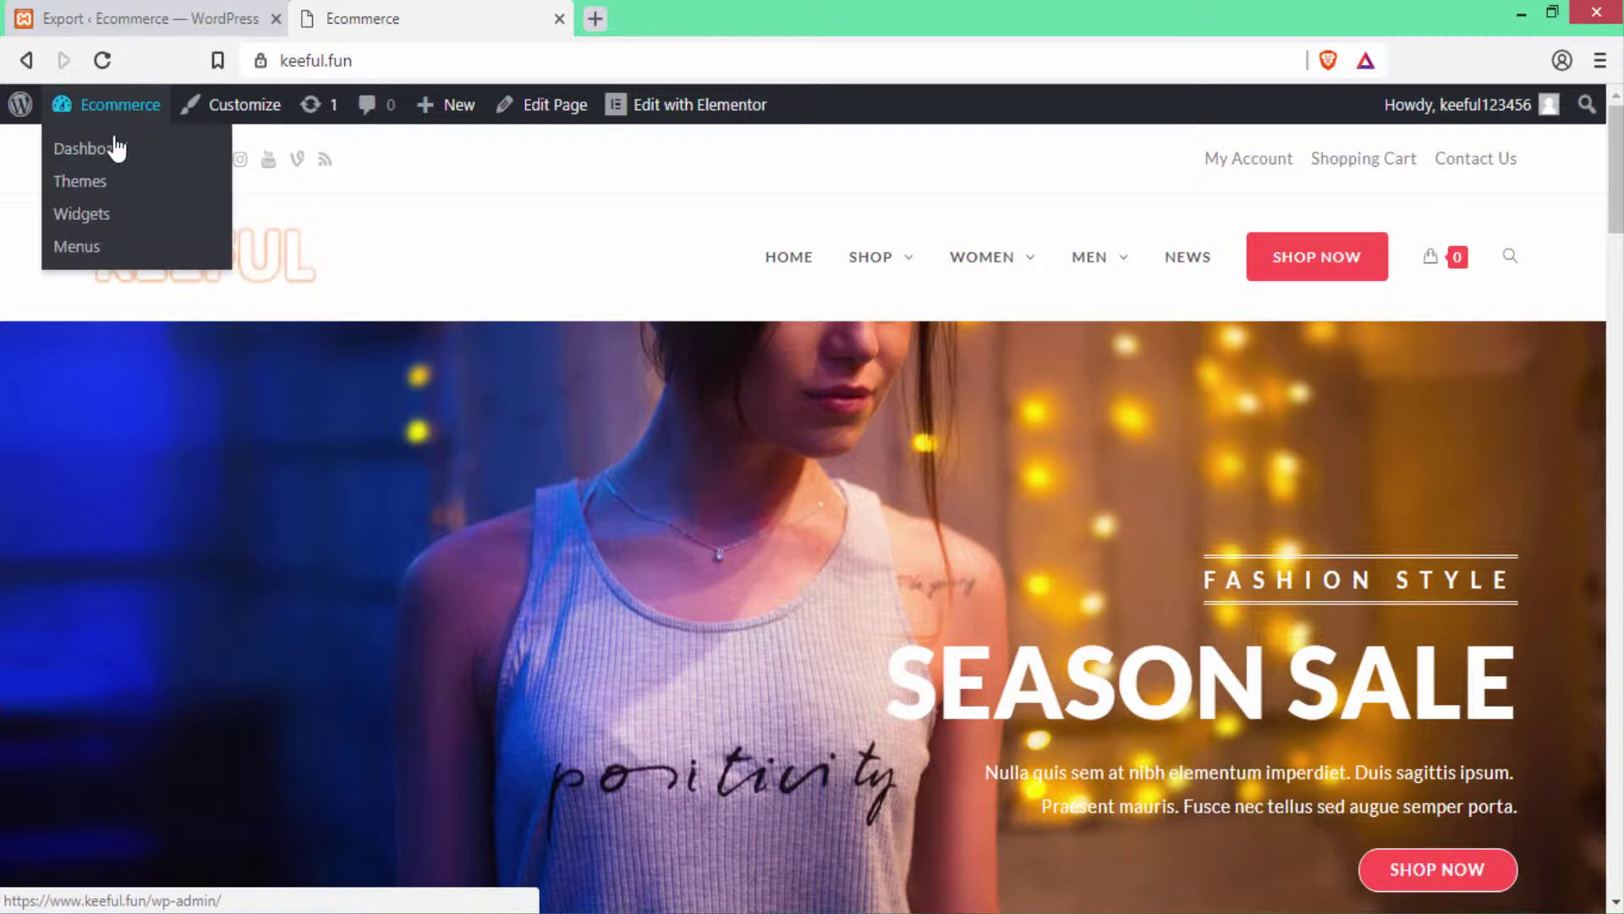
click(109, 160)
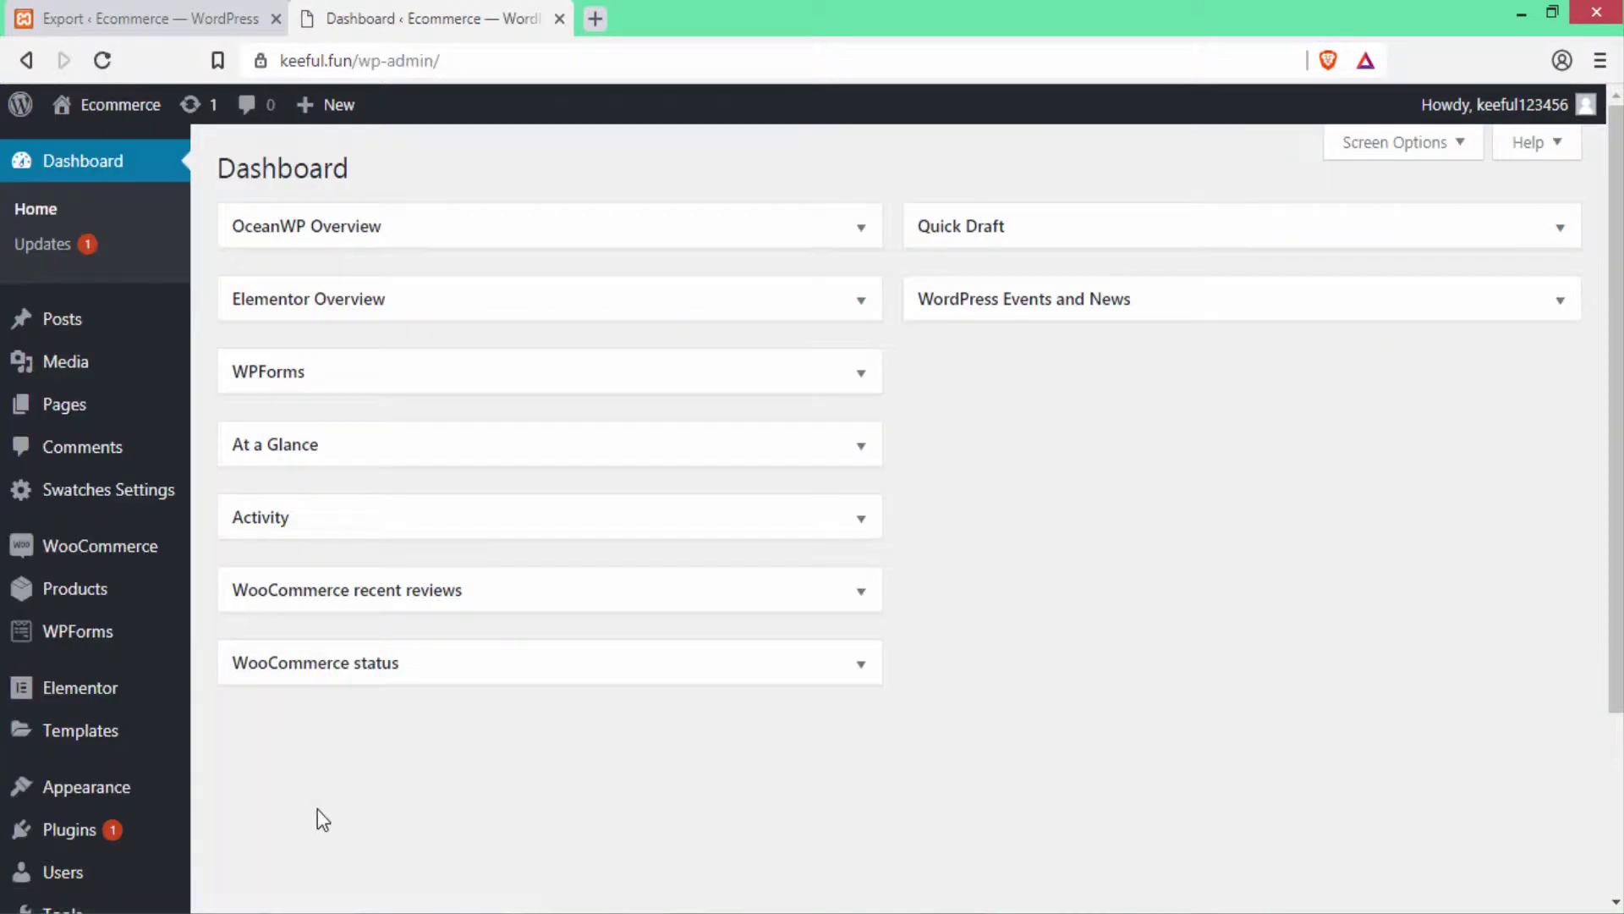
mouse_move(131, 606)
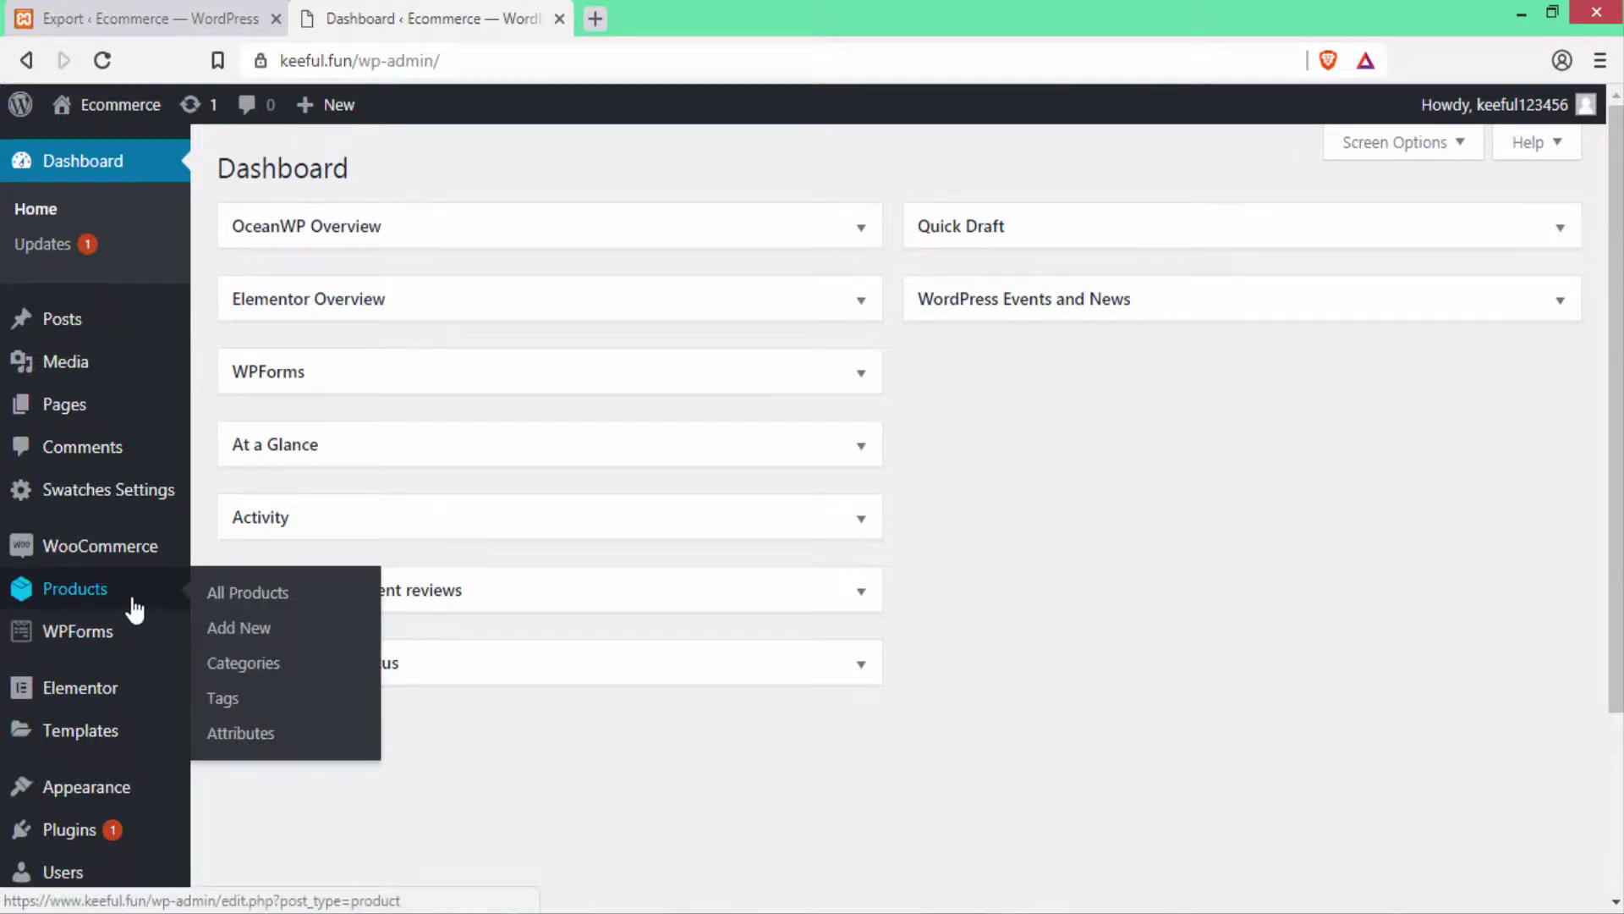
click(241, 630)
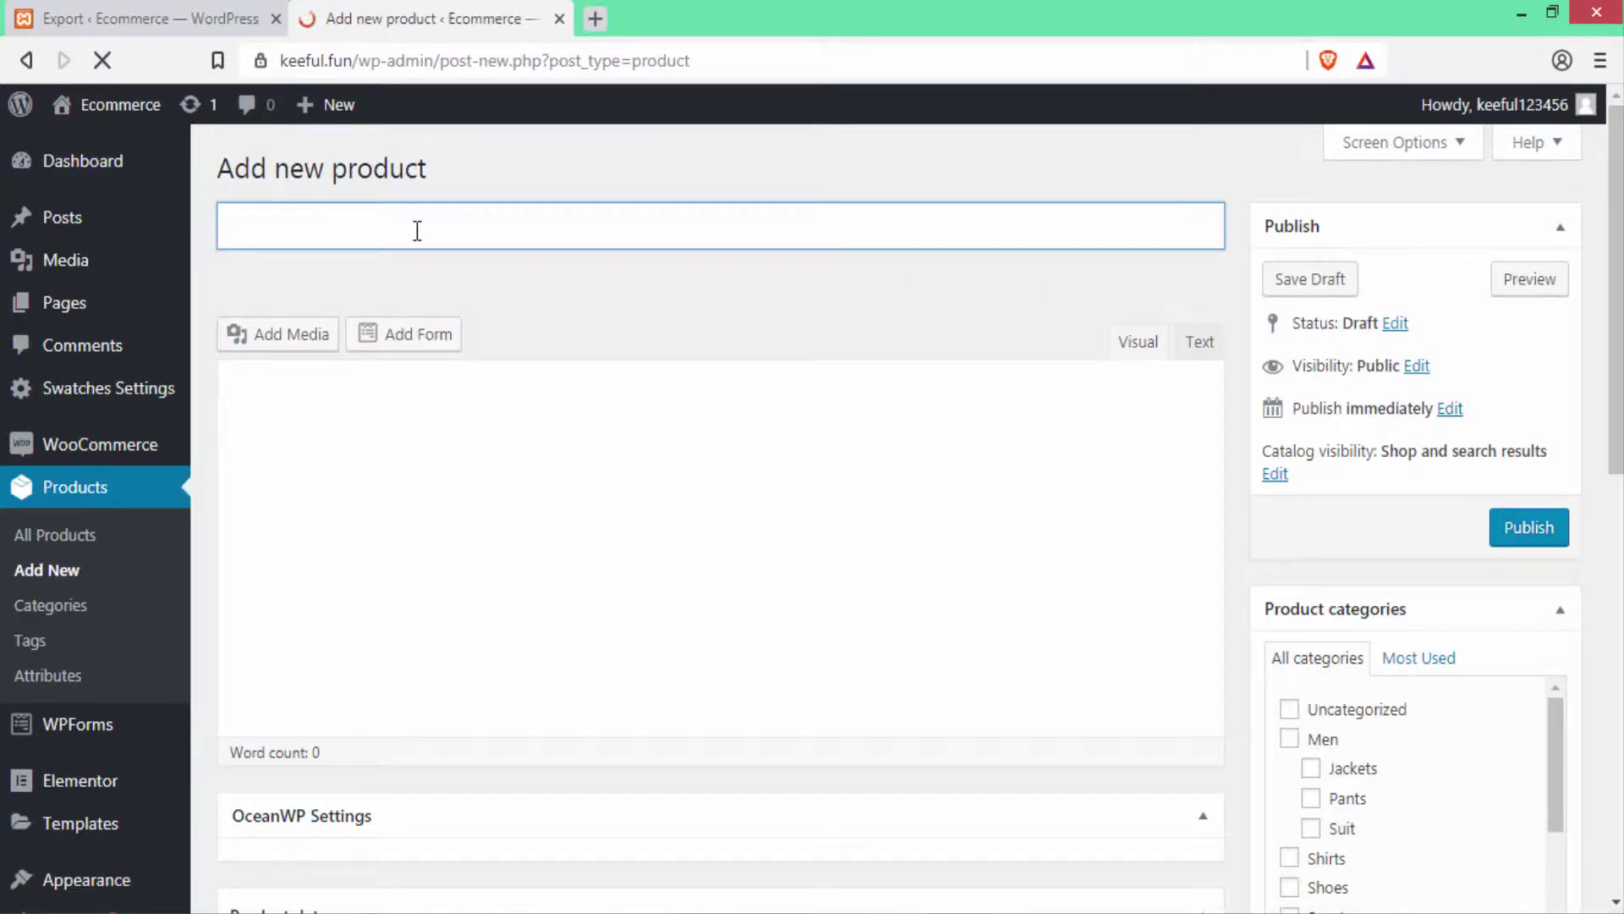
Title the product 'Jacket' and paste a 69-word Lorem ipsum paragraph as its description.
text(J)
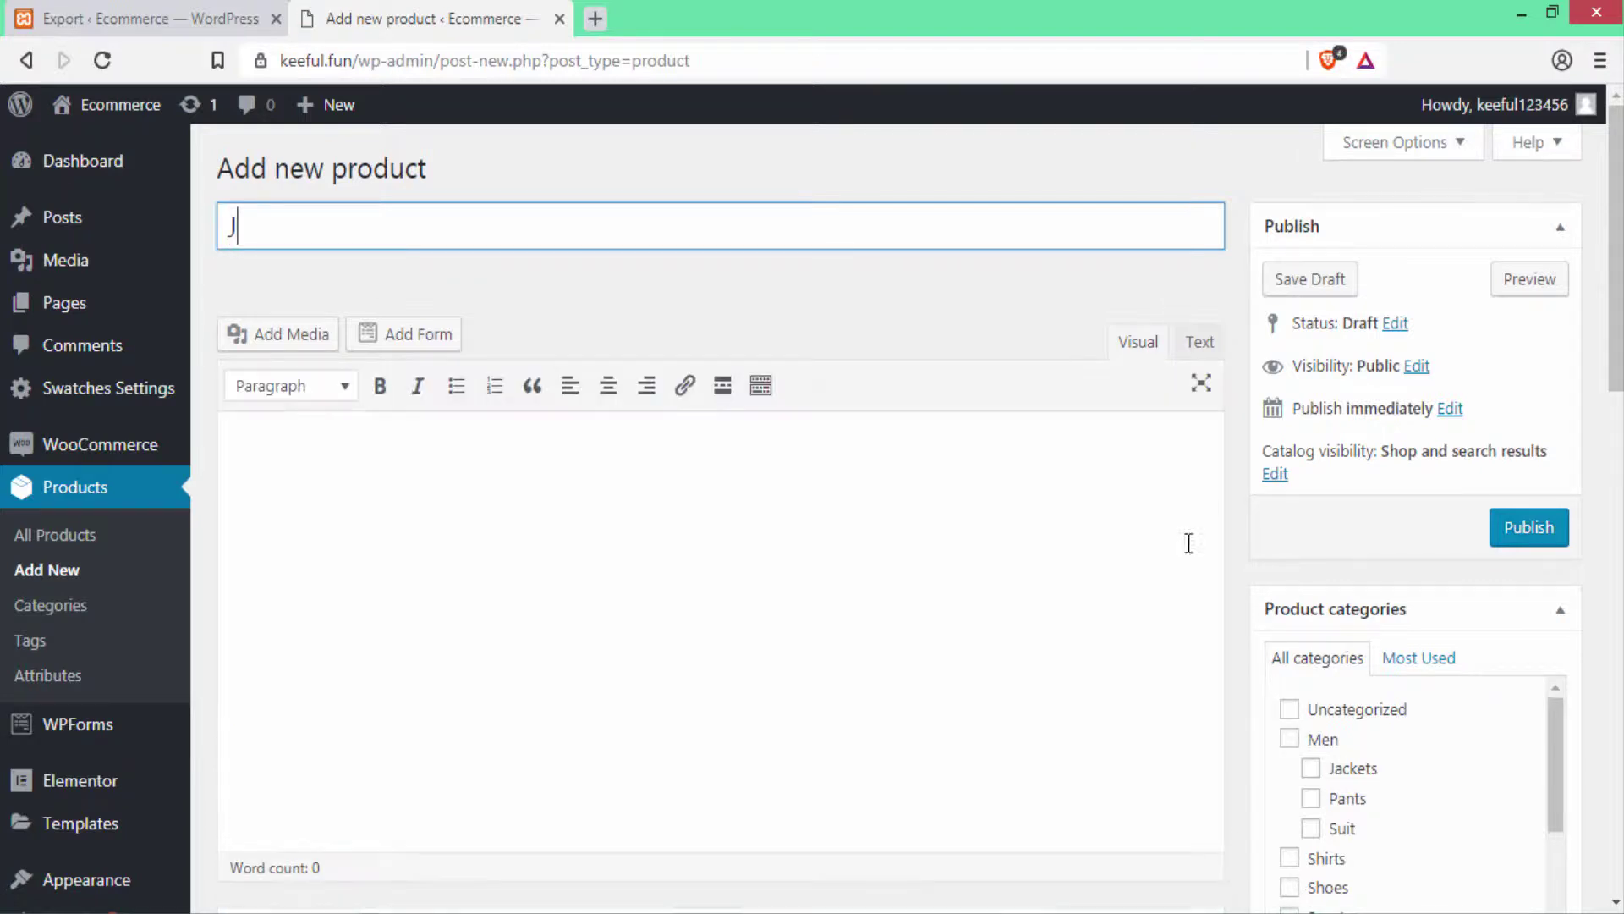
text(acket)
click(435, 439)
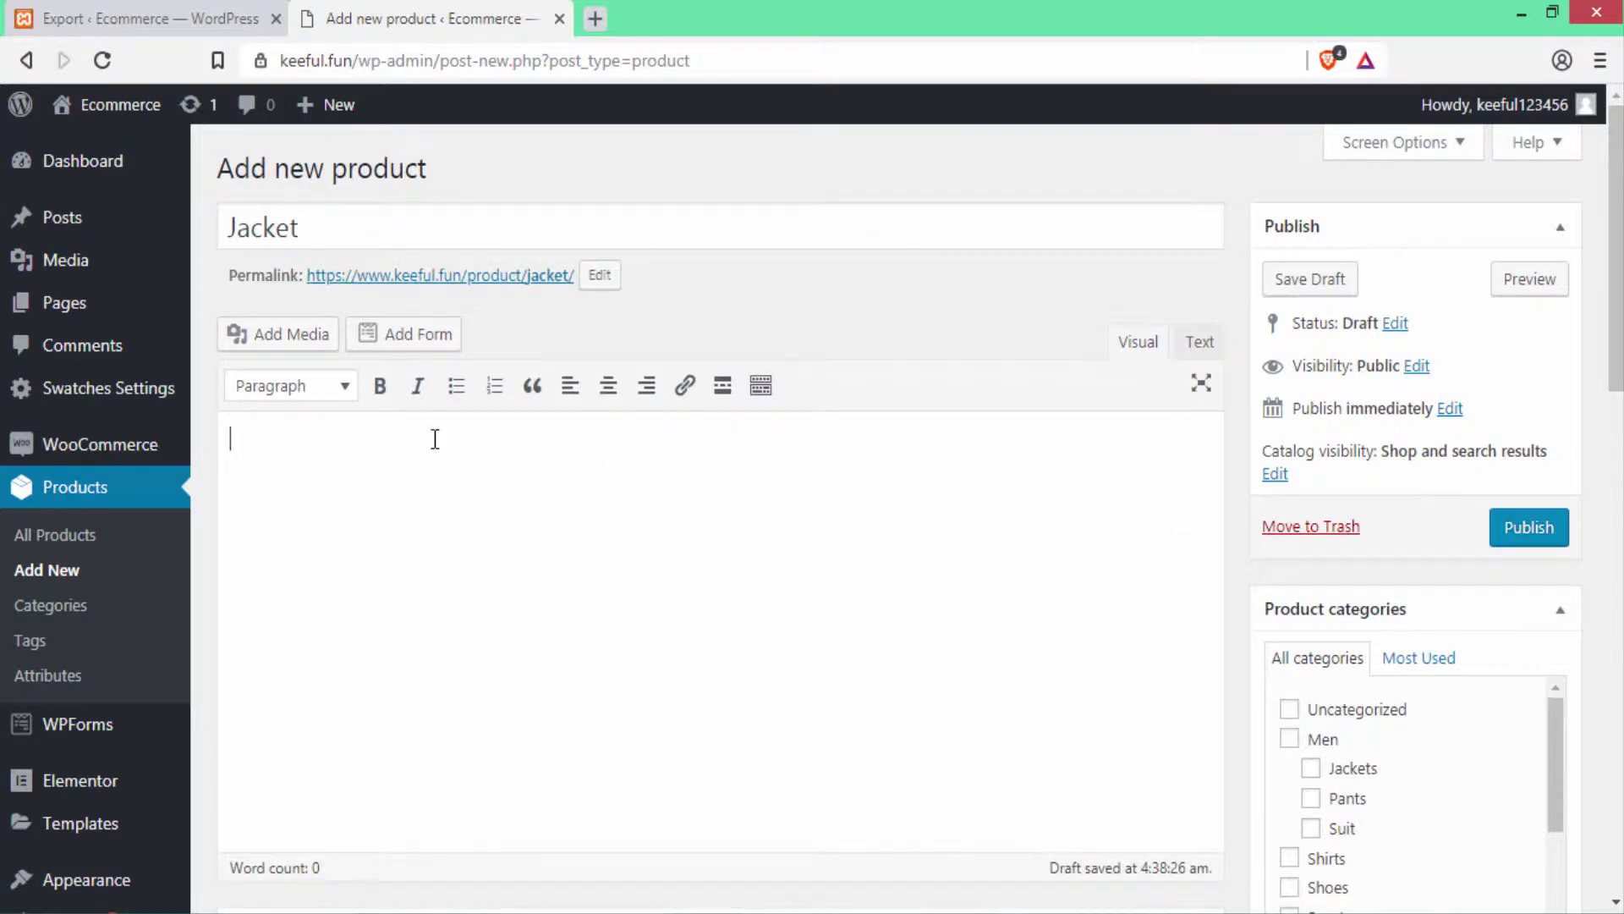
text(Lorem ipsum dolor sit amet, consectetuer adipiscing elit. Aenean commodo ligula eget dolor. Aenean massa. Cum sociis natoque penatibus et magnis dis parturient montes, nascetur ridiculus mus. Donec quam felis, ultricies nec, pellentesque eu, pretium quis, sem. Nulla consequat massa quis enim. Donec pede justo, fringilla vel, aliquet nec, vulputate eget, arcu. In enim justo, rhoncus ut, imperdiet a, venenatis vitae, justo. Nullam dictum felis eu pede mollis pretium.)
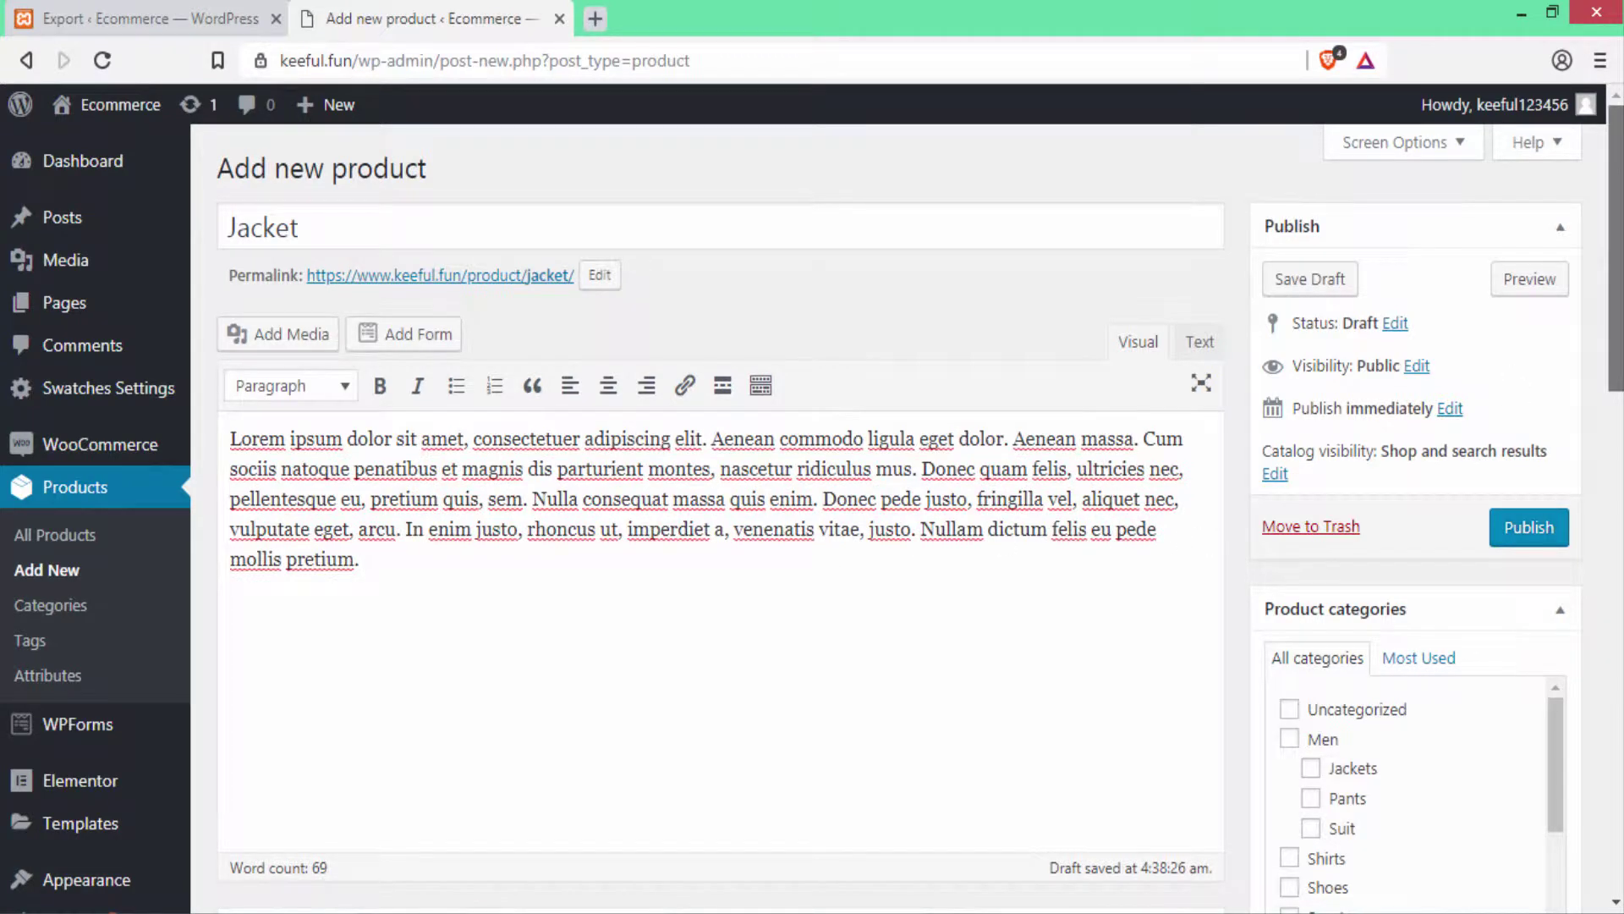
drag(1616, 254, 1616, 615)
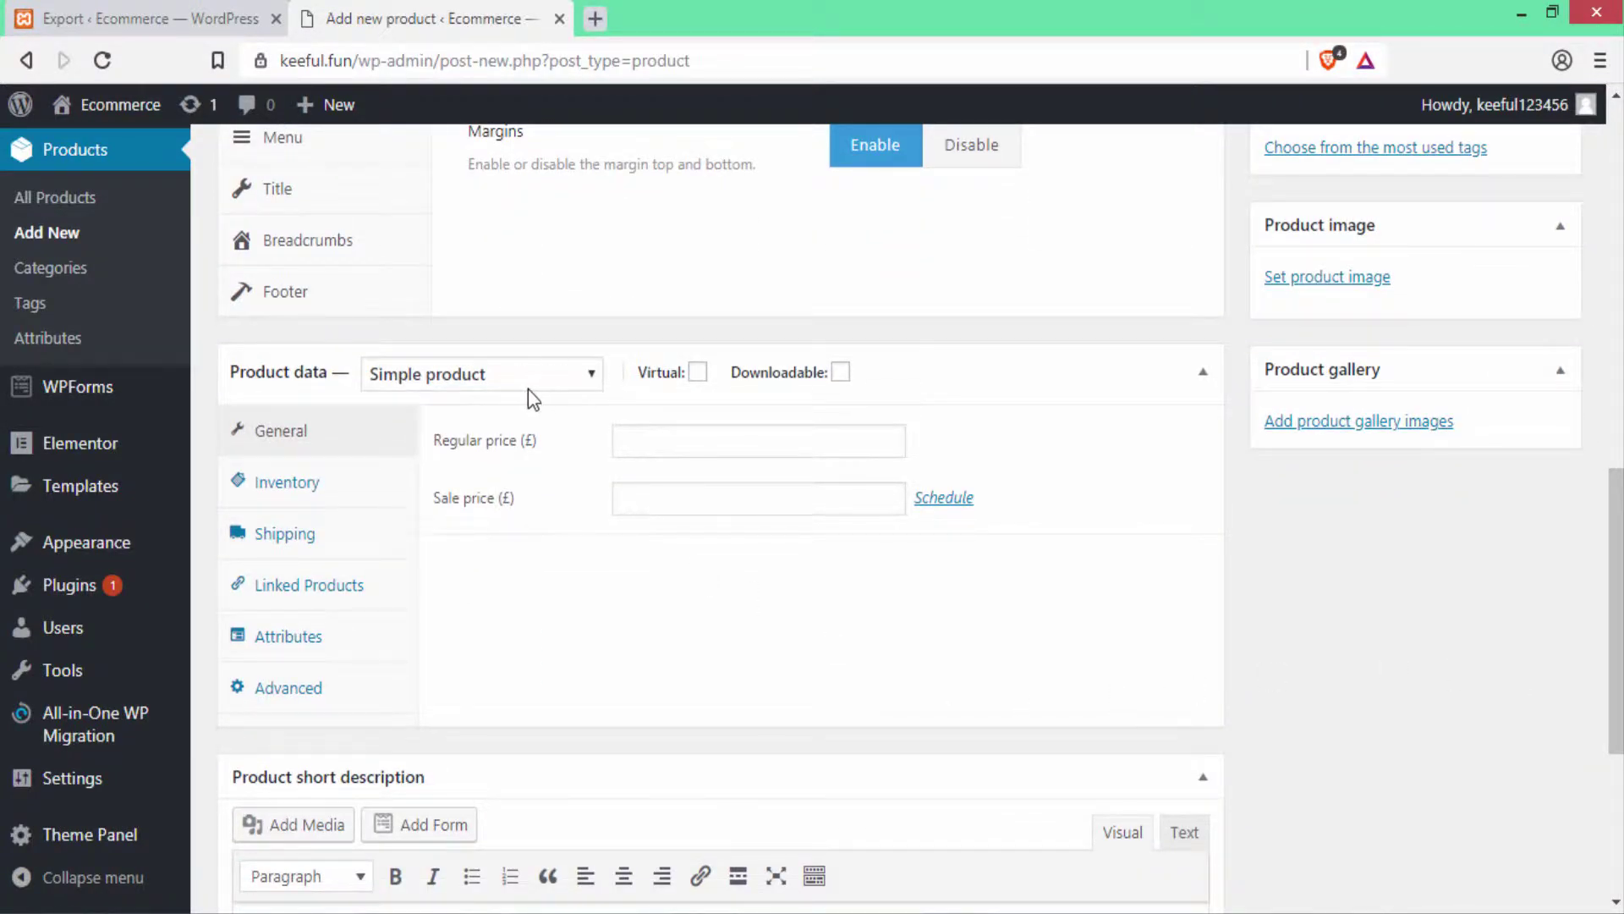
Enter 25 as the Jacket's regular price.
click(656, 443)
text(25)
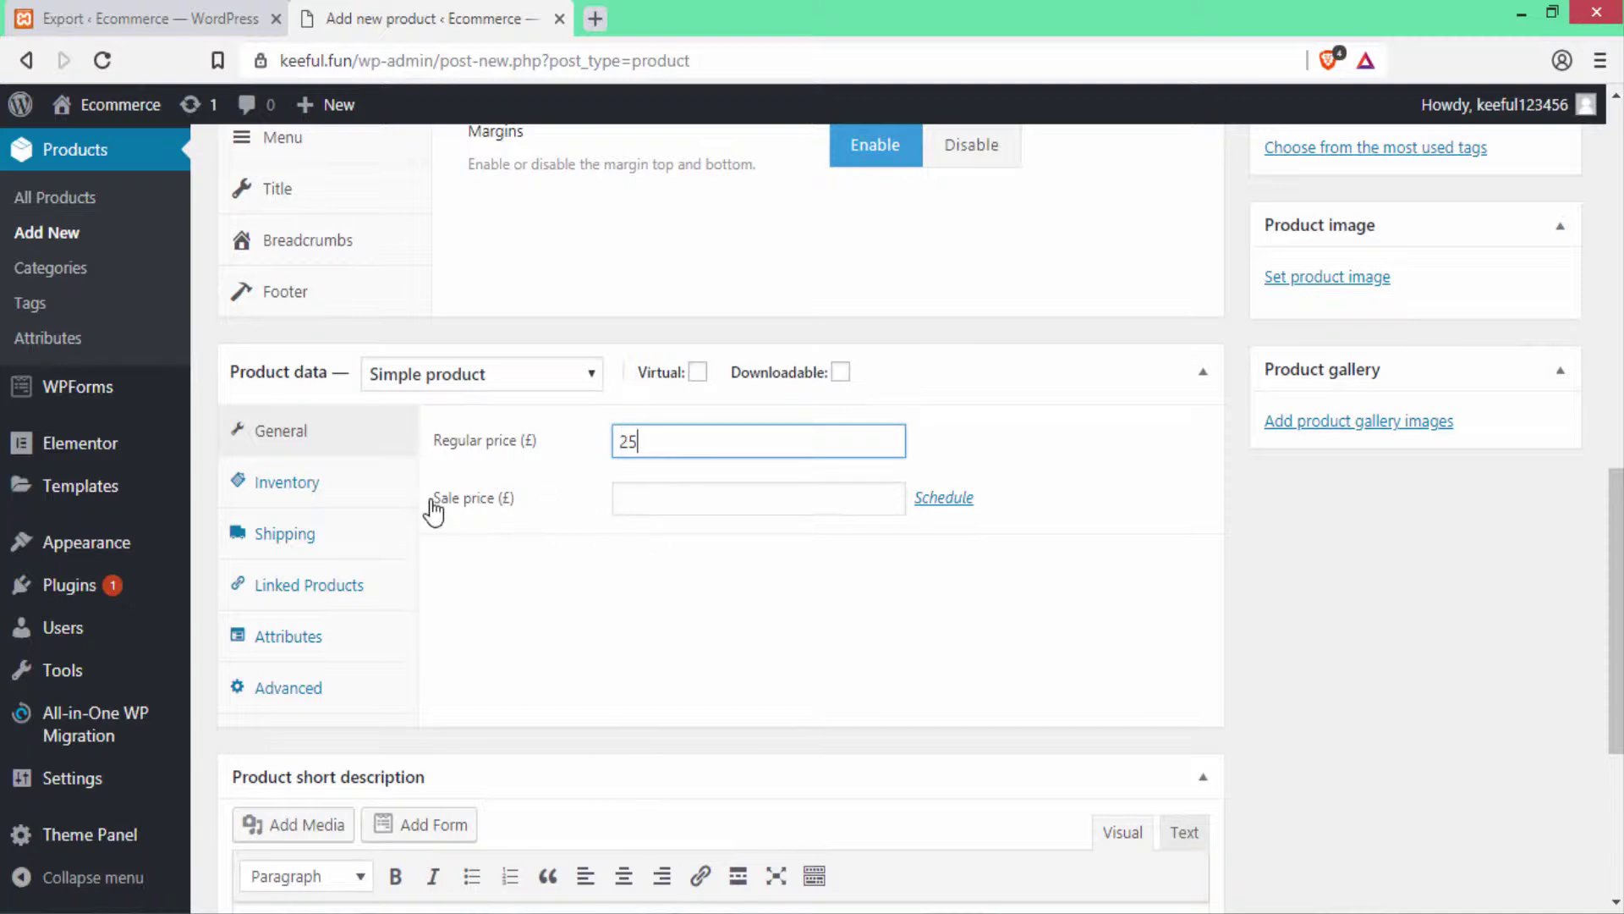
click(373, 491)
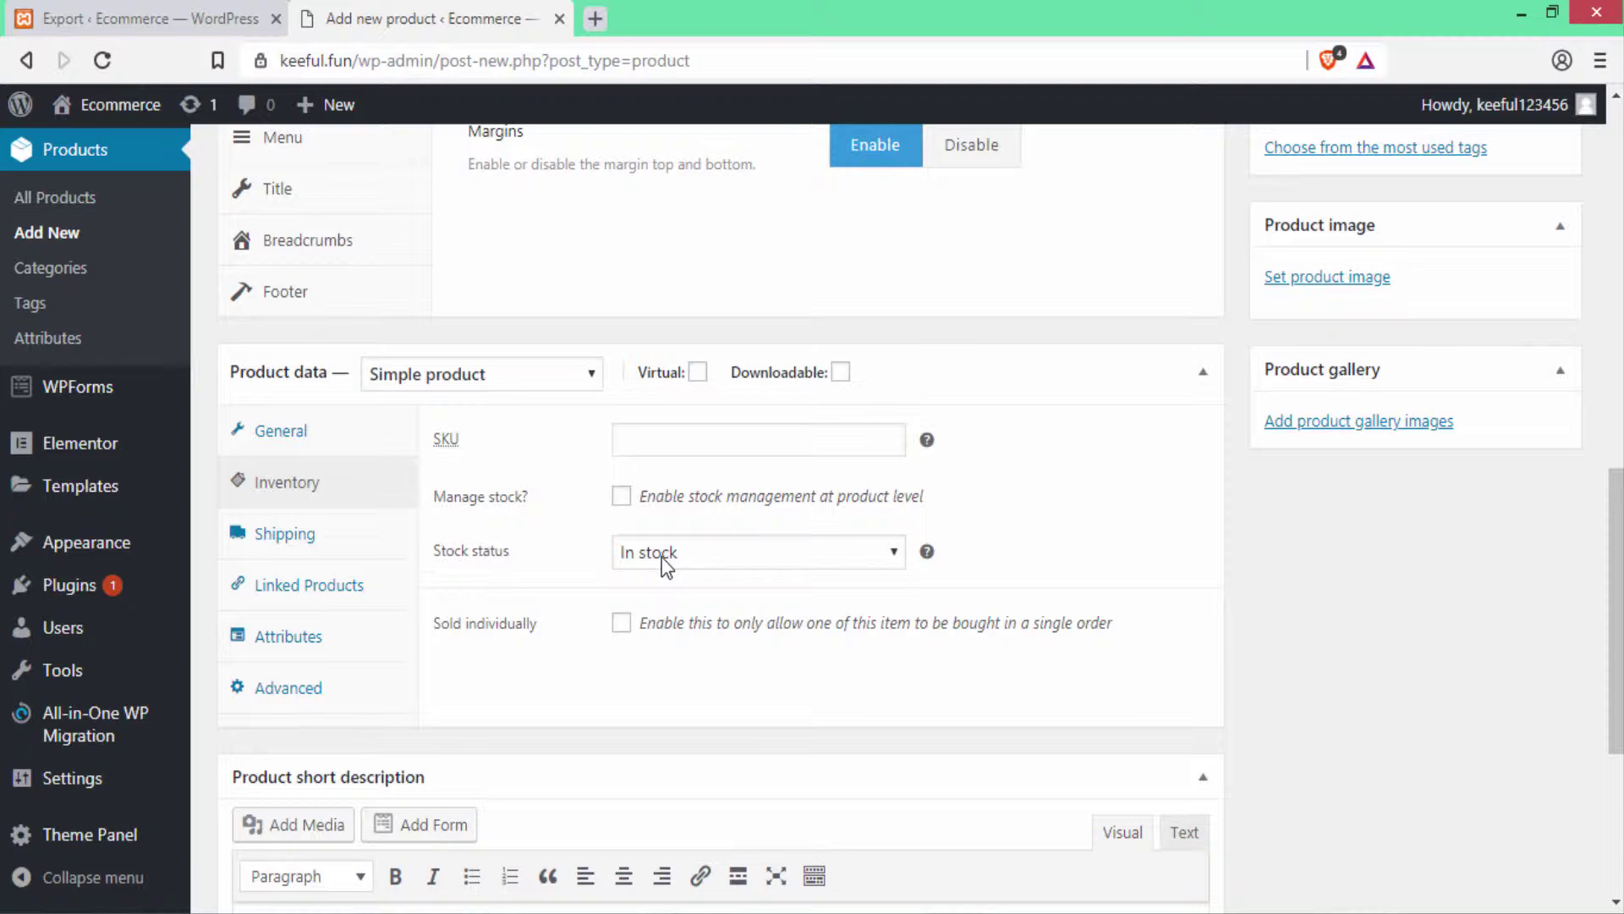
Set the shipping weight to 0.23 kg and dimensions to 10 × 12 × 15 cm.
click(339, 537)
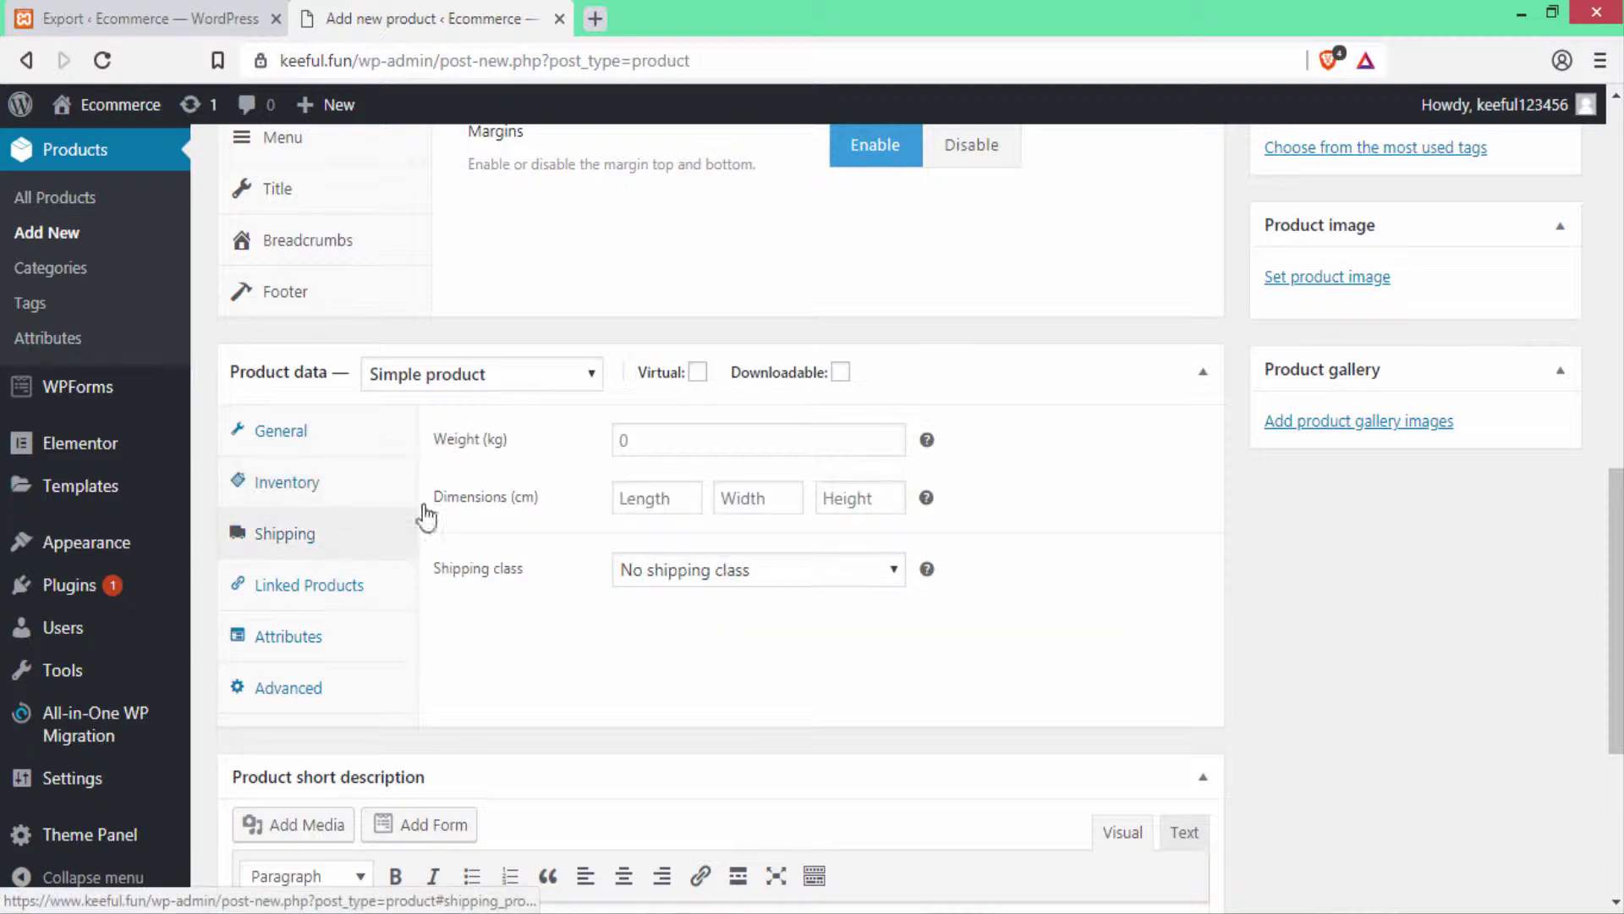
click(645, 440)
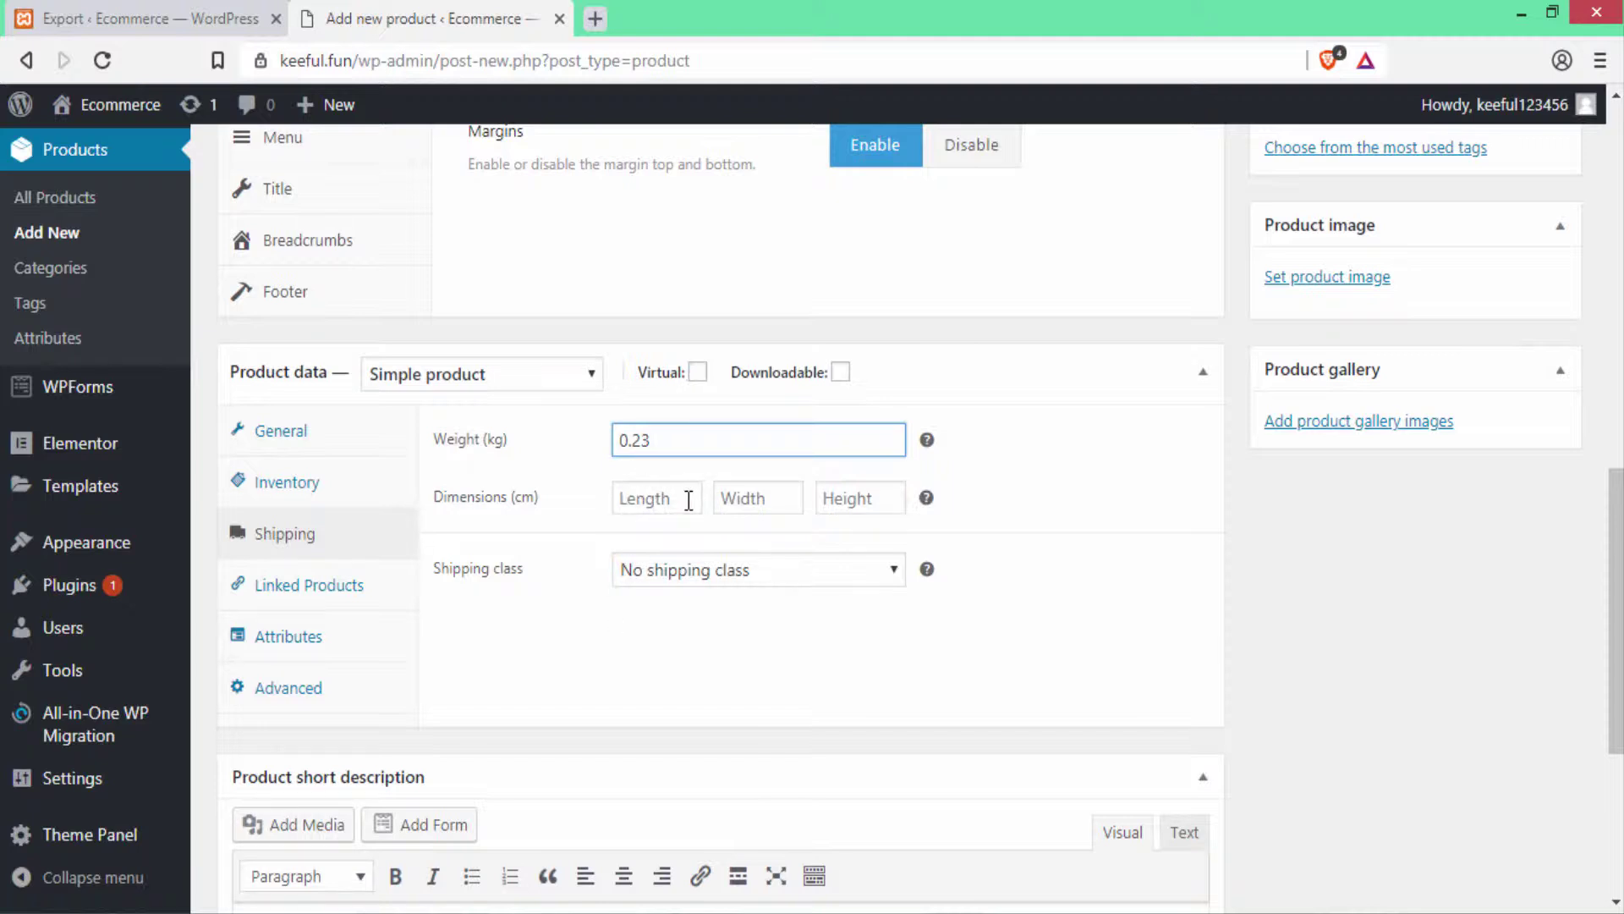
key(Tab)
text(10)
key(Tab)
text(12)
key(Tab)
text(15)
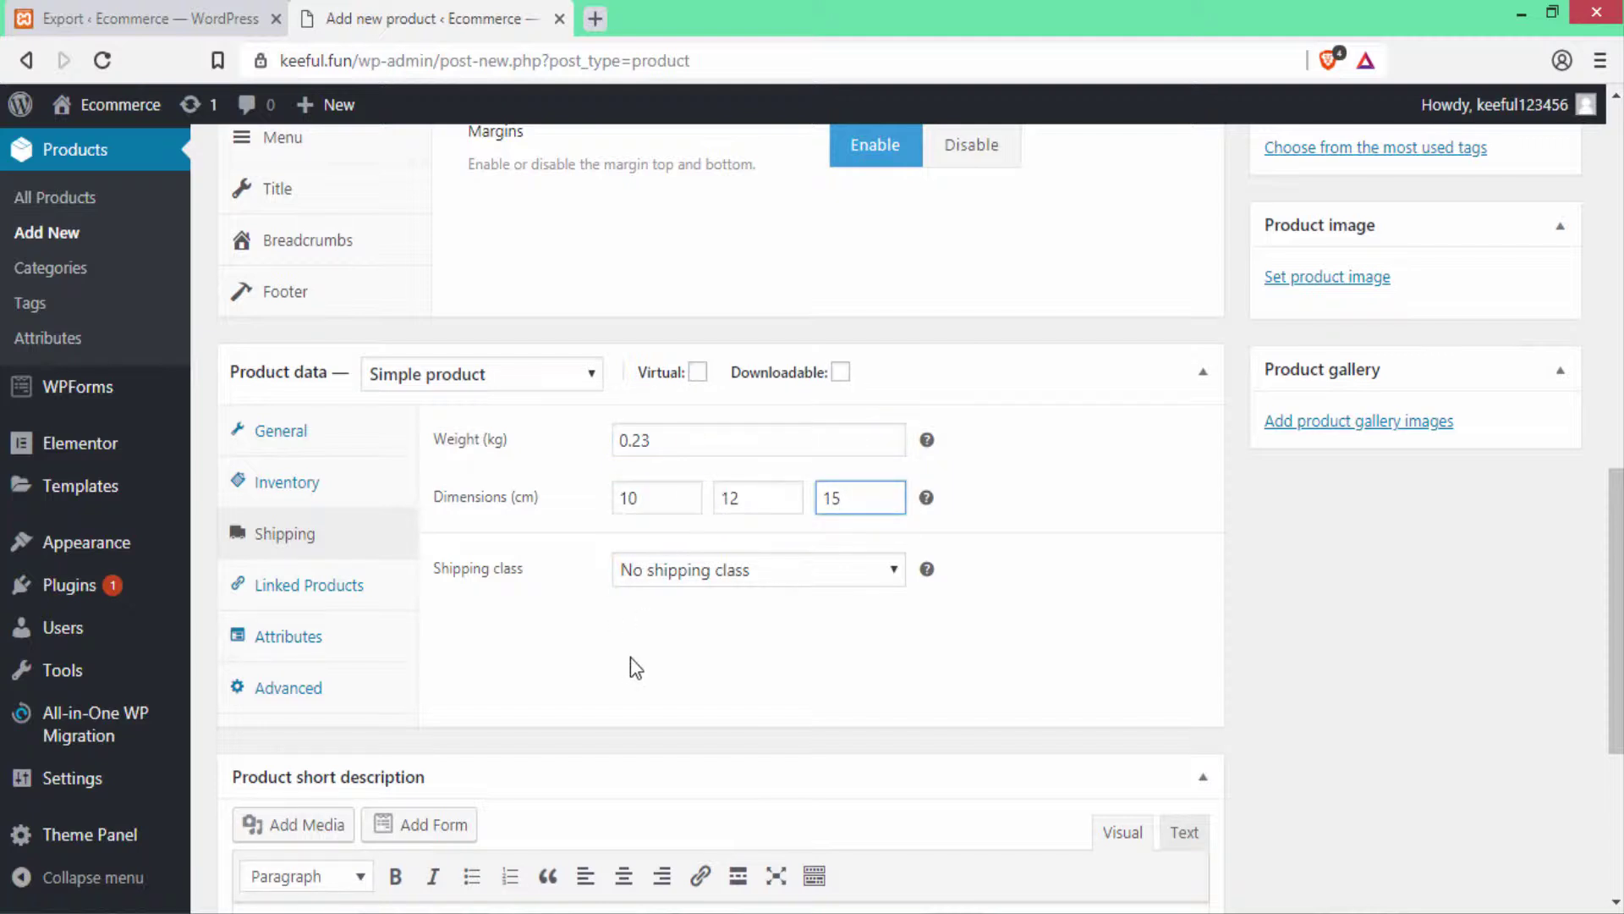
Review the Linked Products, Attributes and Advanced product data settings.
click(378, 597)
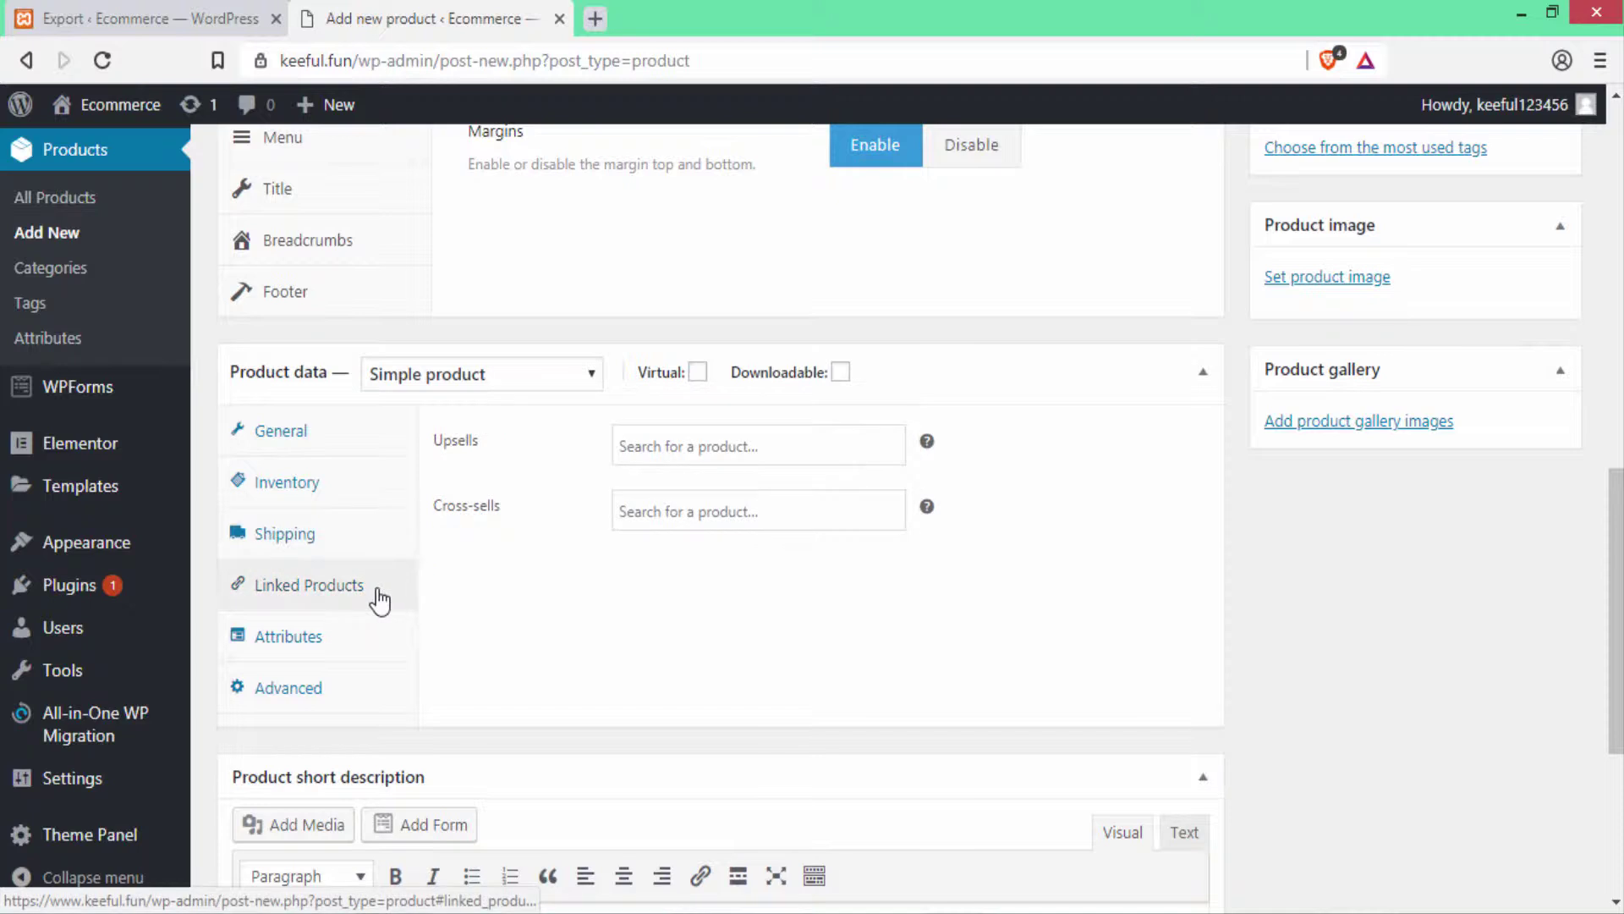
click(332, 644)
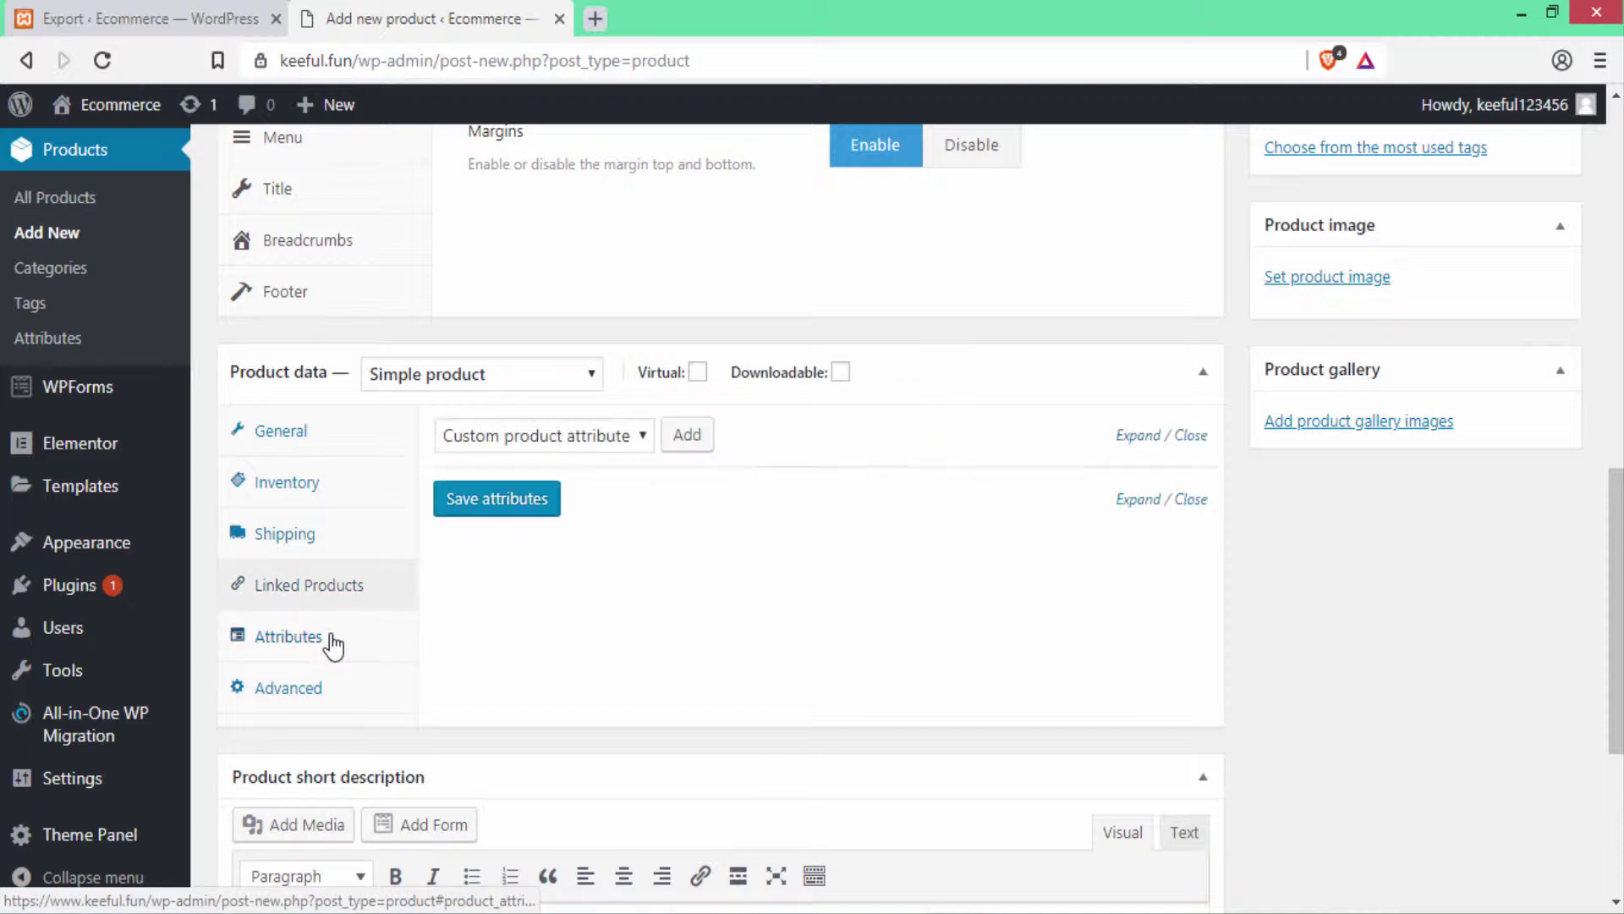
click(337, 685)
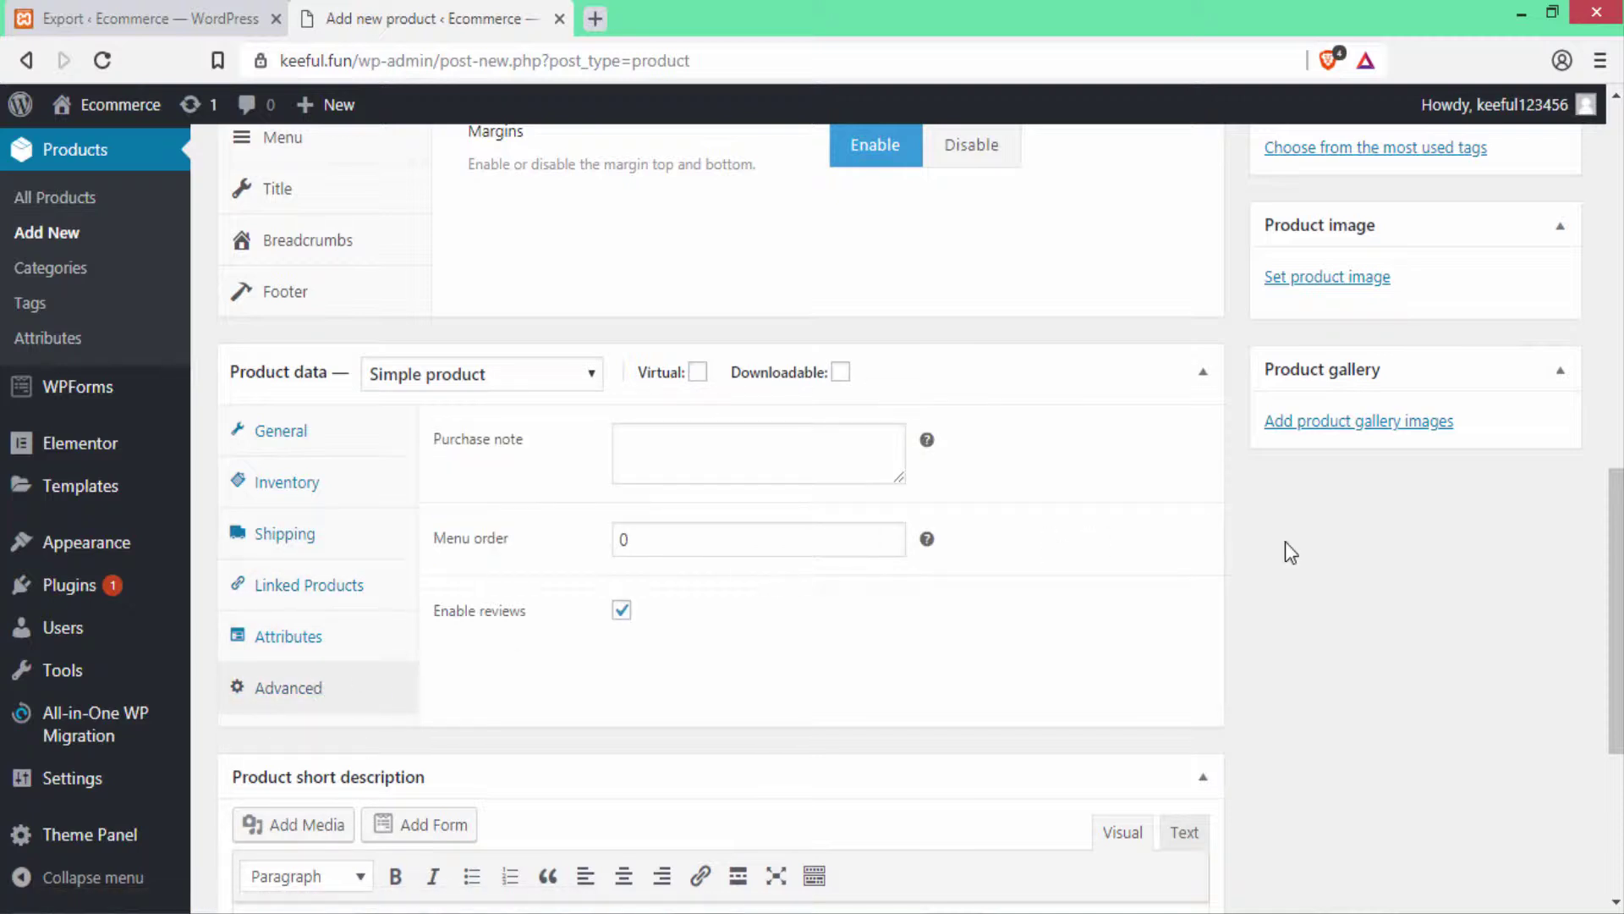
scroll(1444, 677, down, 5)
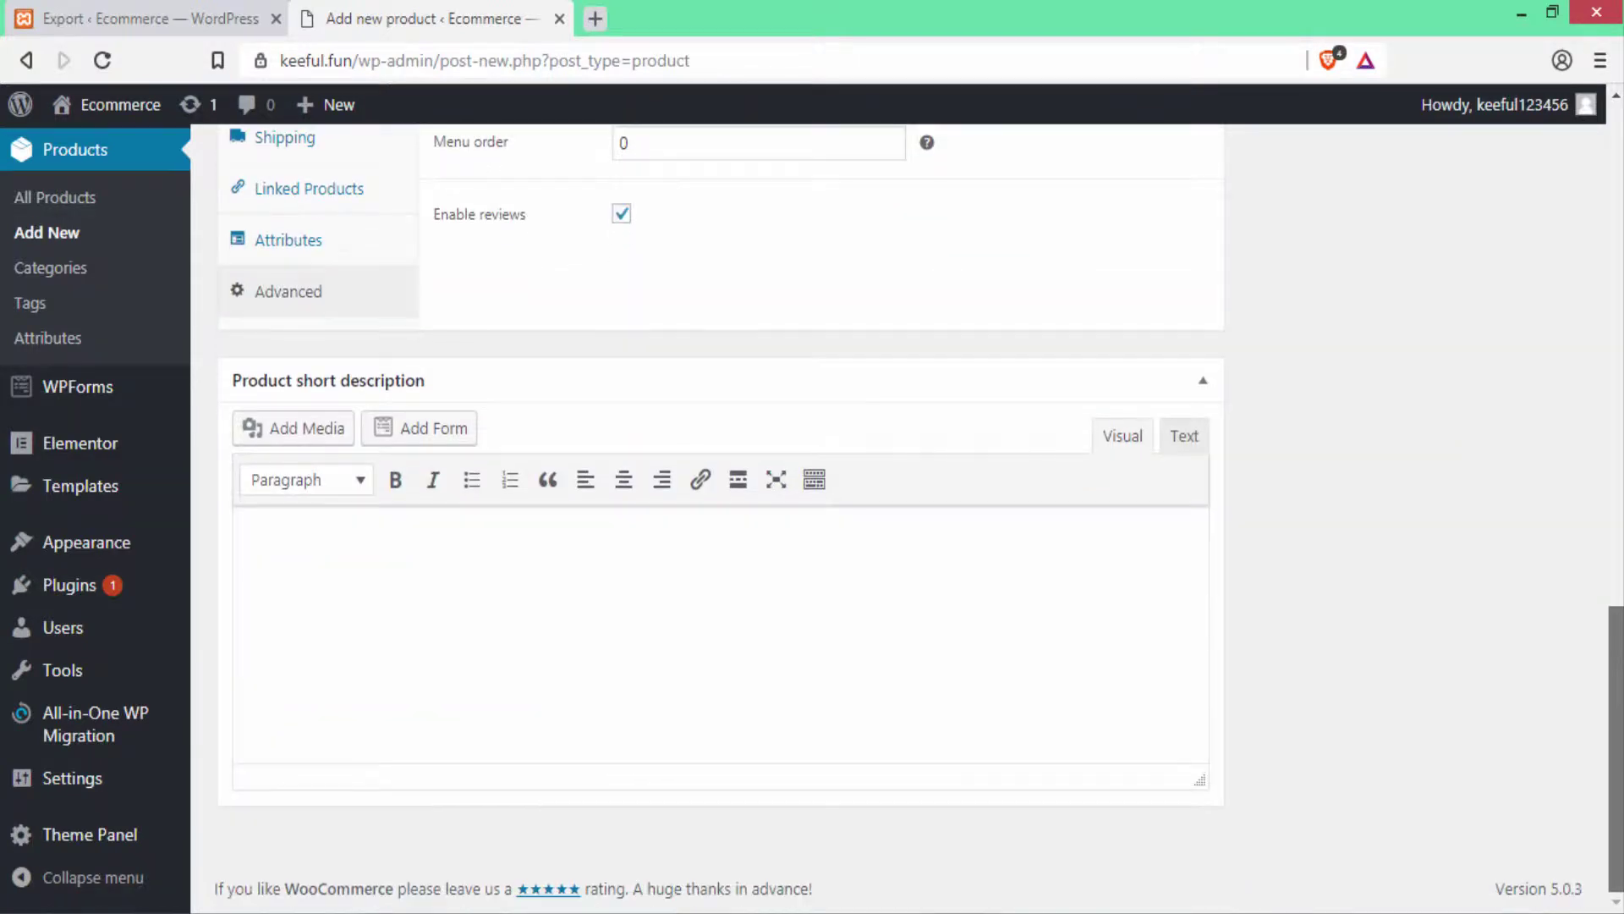
Paste a Lorem ipsum paragraph into the Jacket's short description and open the product image picker.
click(1007, 608)
text(Lorem ipsum dolor sit amet, consectetuer adipiscing elit. Aenean commodo ligula eget dolor. Aenean massa. Cum sociis natoque penatibus et magnis dis parturient montes, nascetur ridiculus mus. Donec quam felis, ultricies nec, pellentesque eu, pretium quis, sem. Nulla consequat massa quis enim. Donec pede justo, fringilla vel, aliquet nec, vulputate eget, arcu. In enim justo, rhoncus ut, imperdiet a, venenatis vitae, justo. Nullam dictum felis eu pede mollis pretium.)
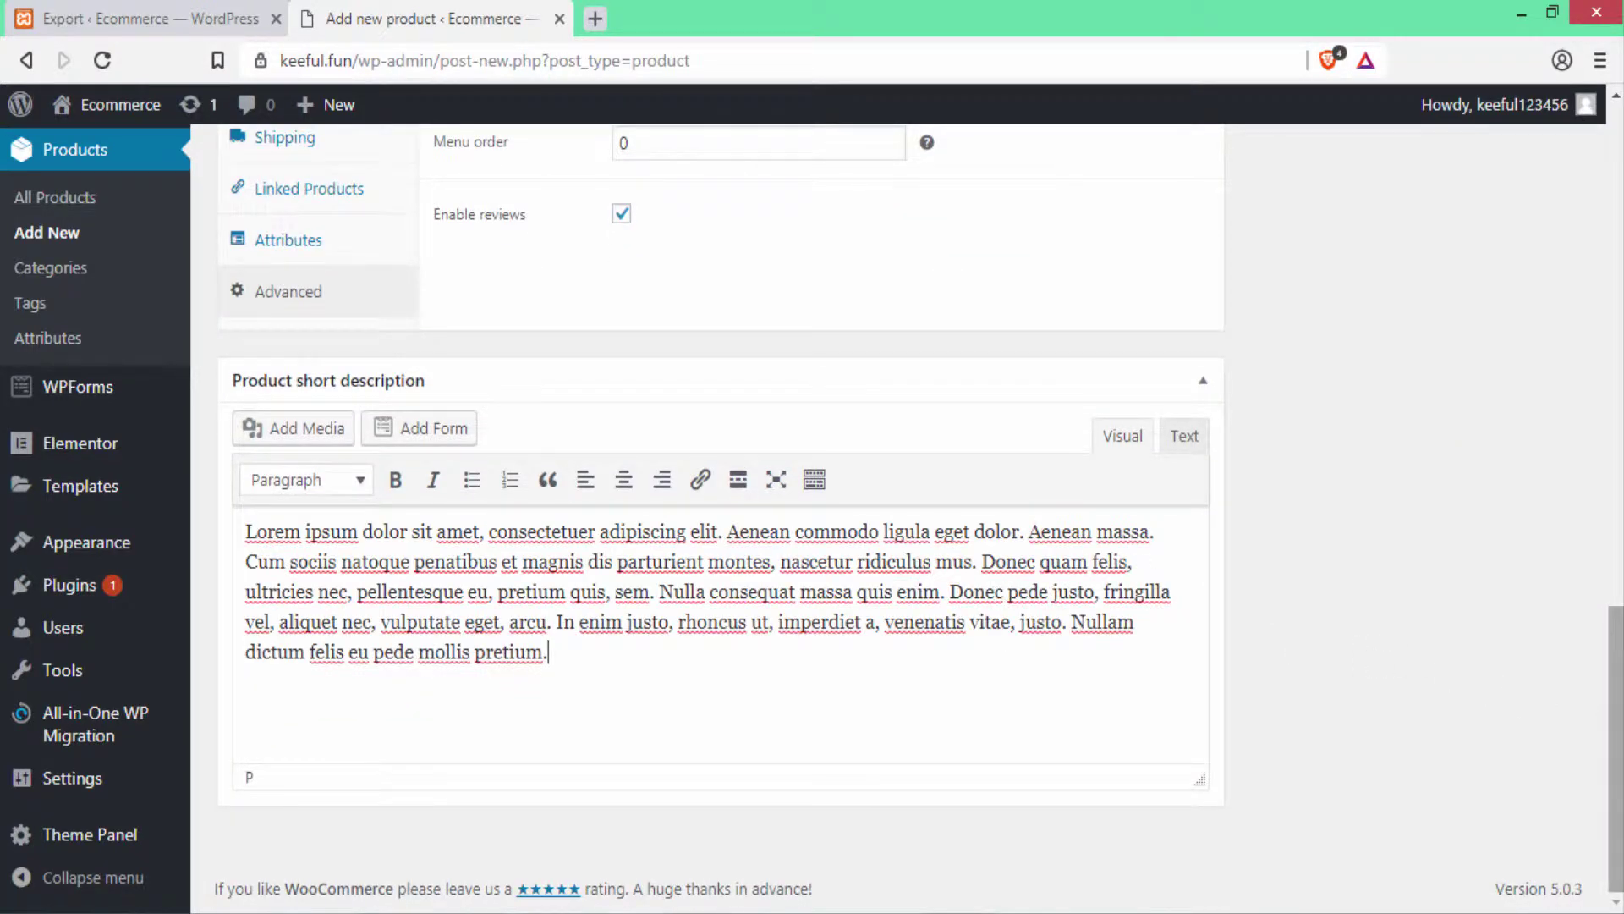
scroll(1515, 703, up, 1)
scroll(1375, 558, up, 6)
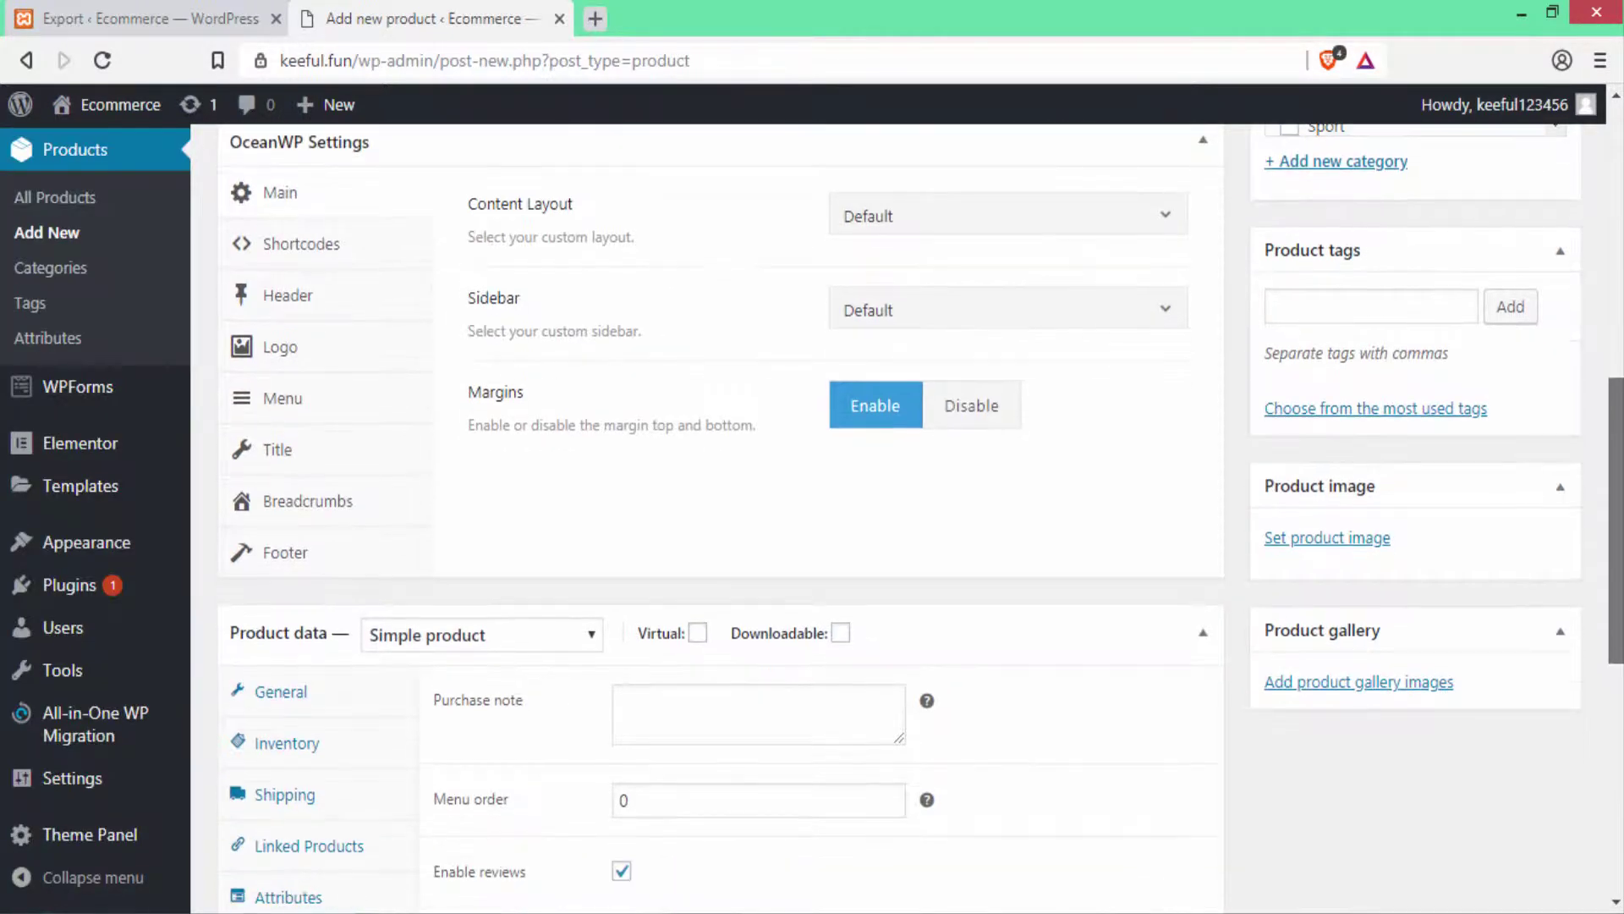
click(1352, 543)
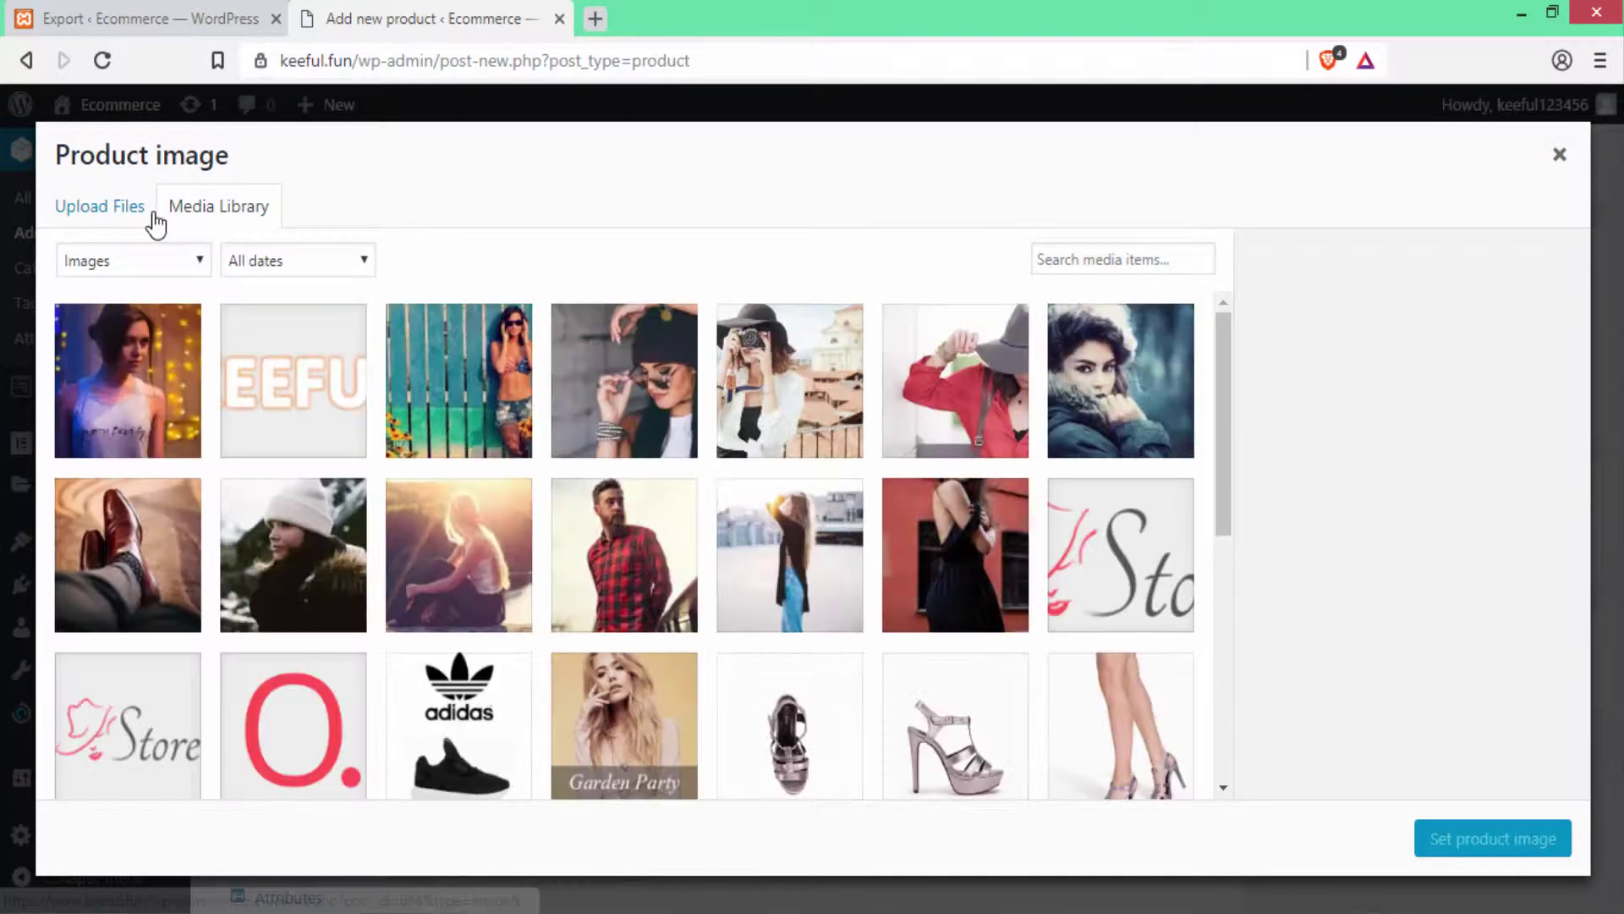
Set jacket.png from the Media Library as the Jacket's product image.
click(123, 216)
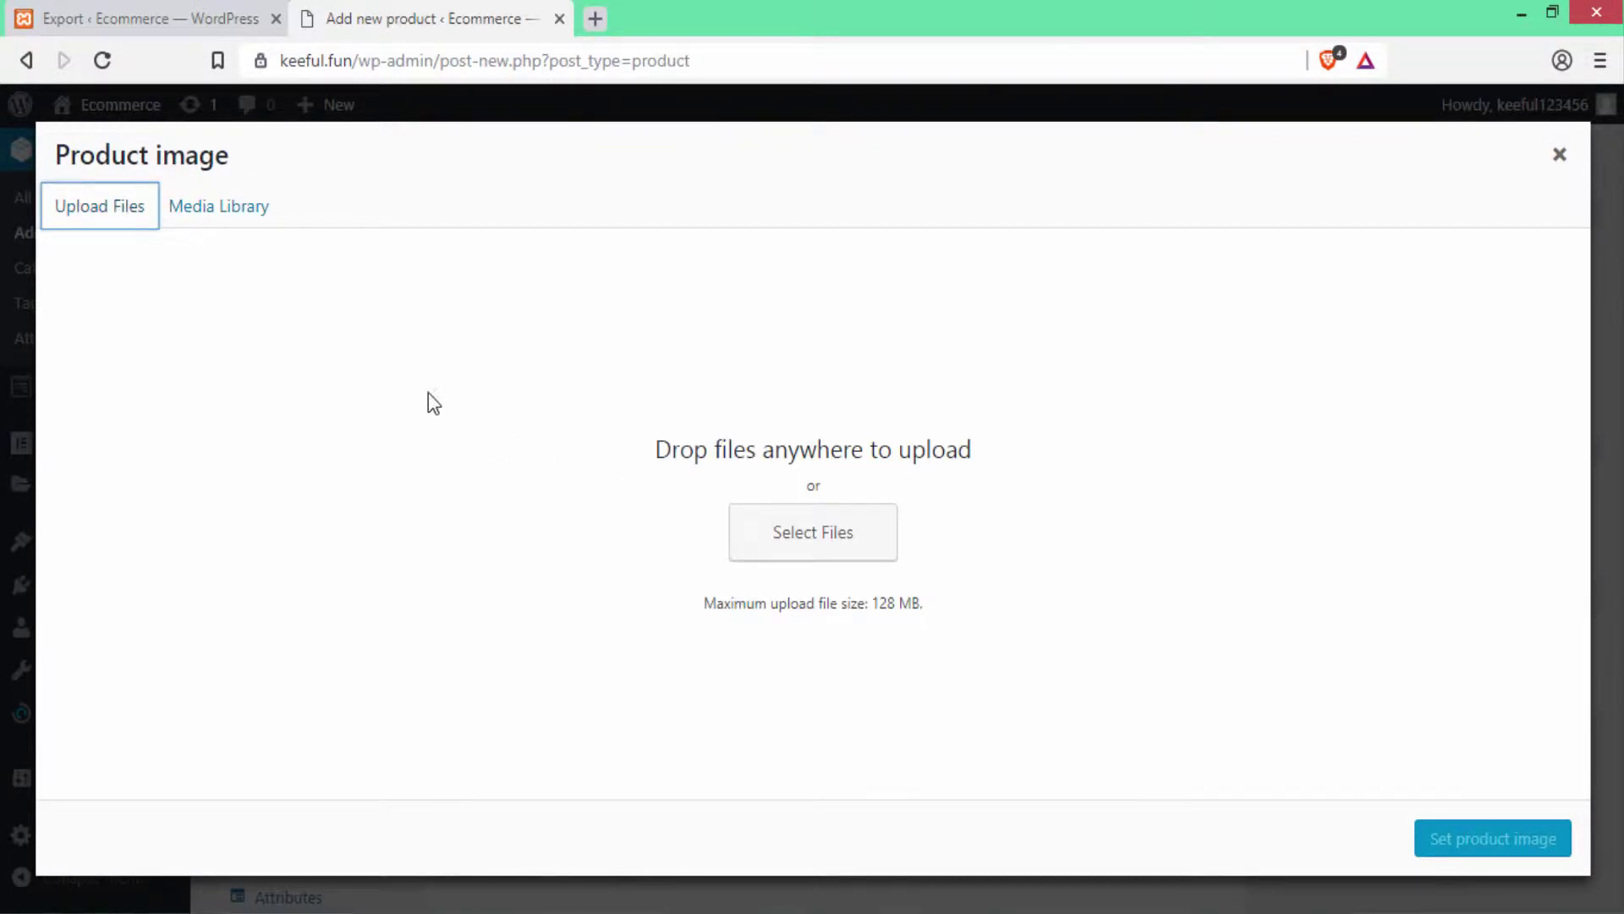
click(243, 209)
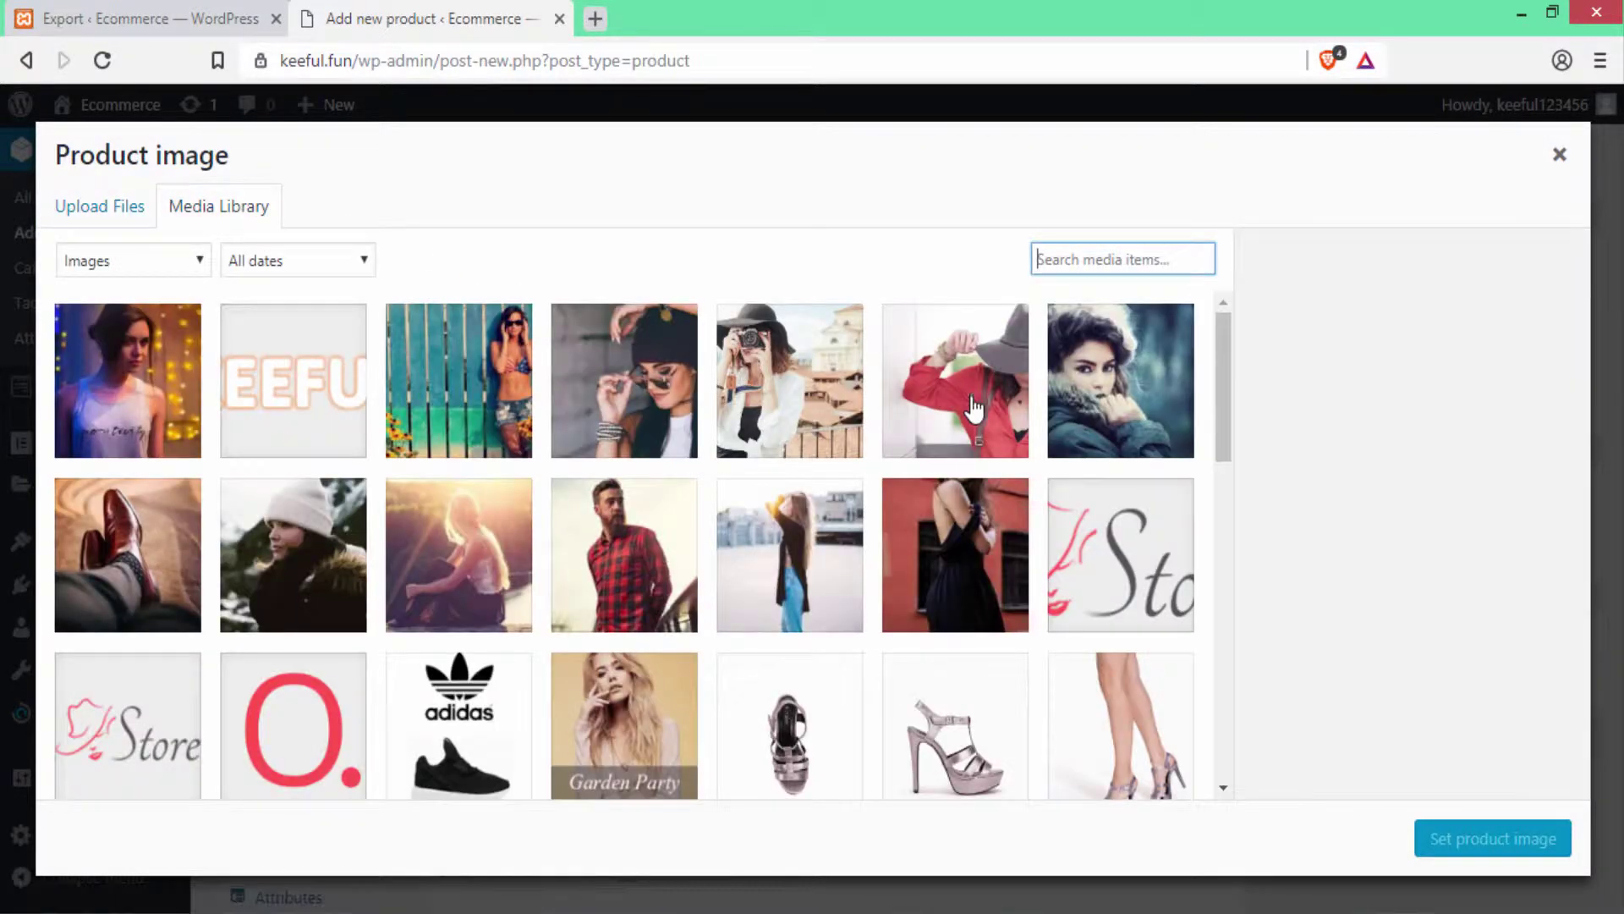
drag(1227, 447, 1226, 679)
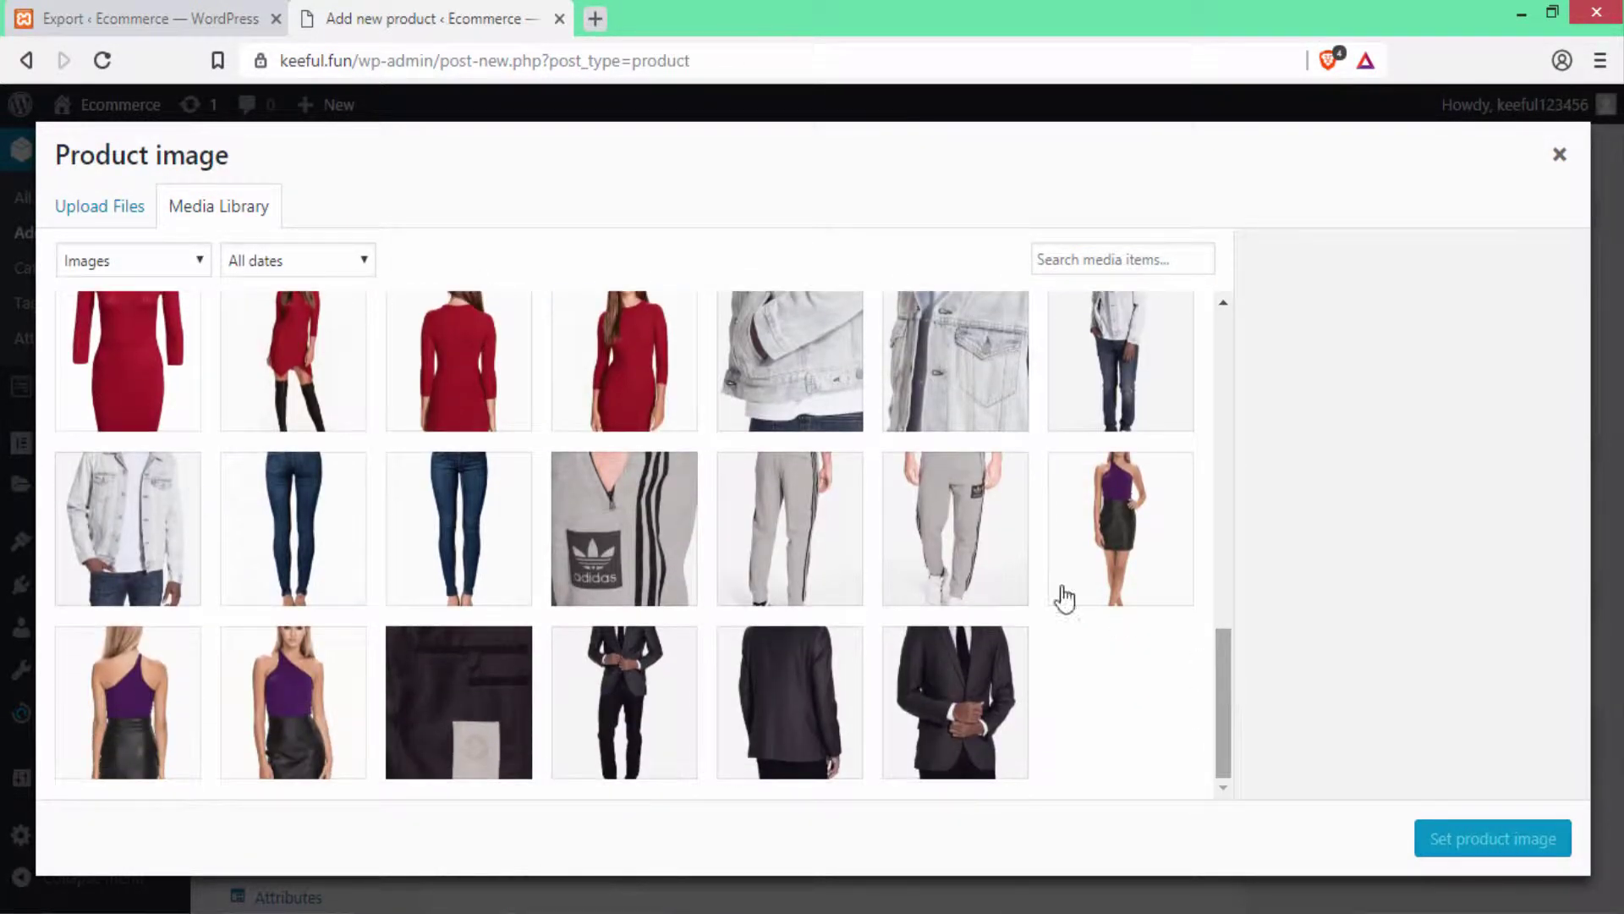
click(176, 533)
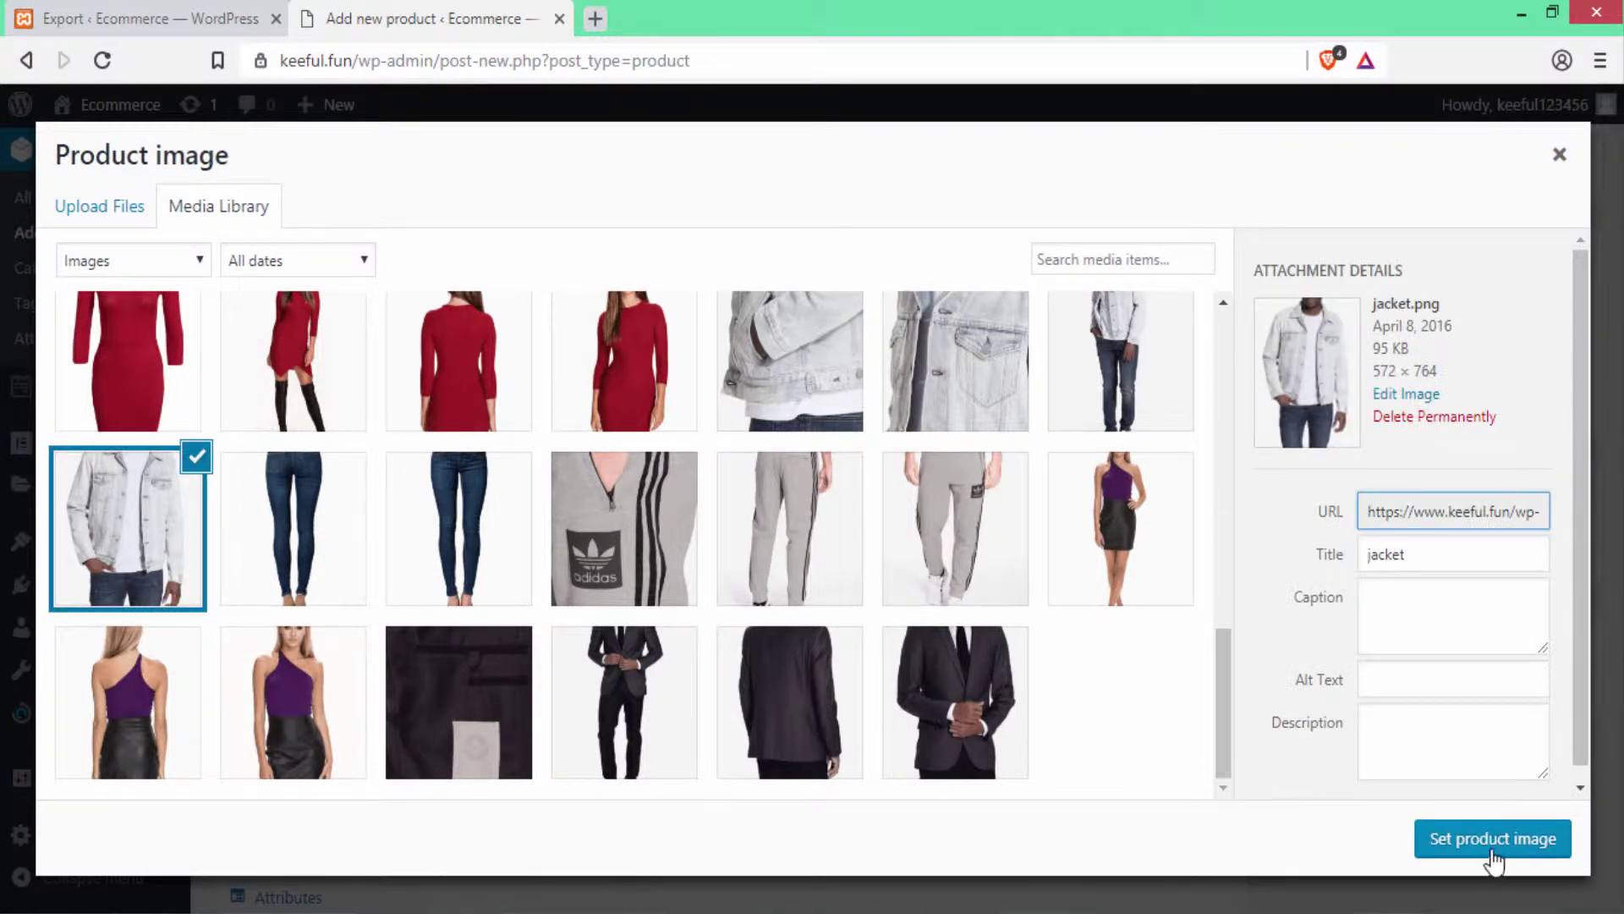
click(1494, 861)
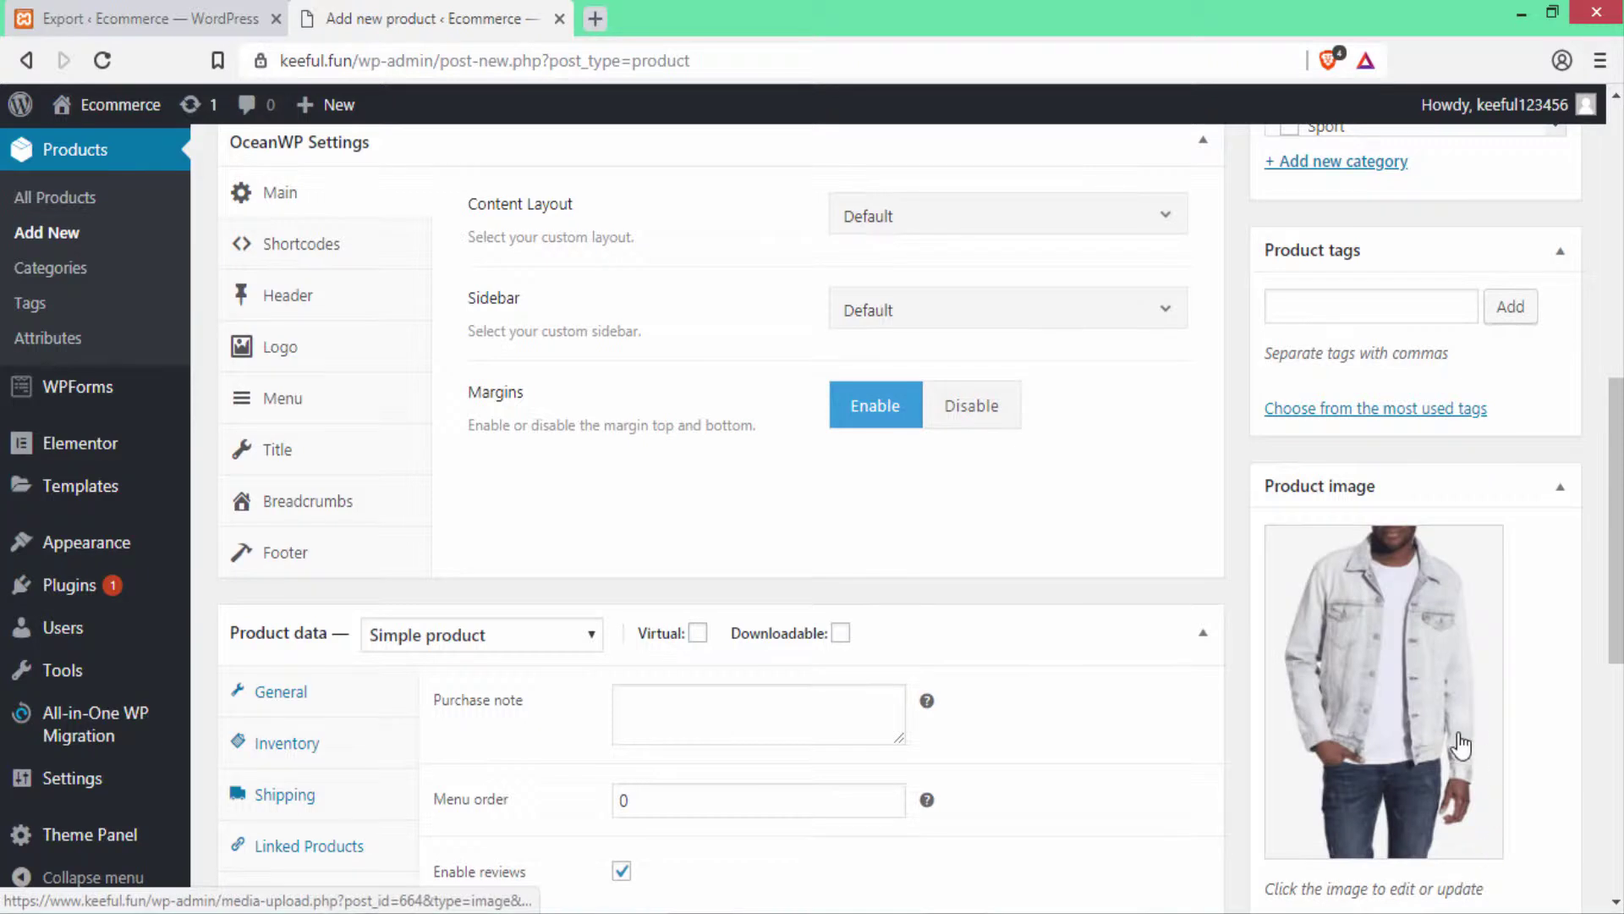
Open the product gallery image picker and browse the media for jacket2.png.
scroll(1461, 745, down, 3)
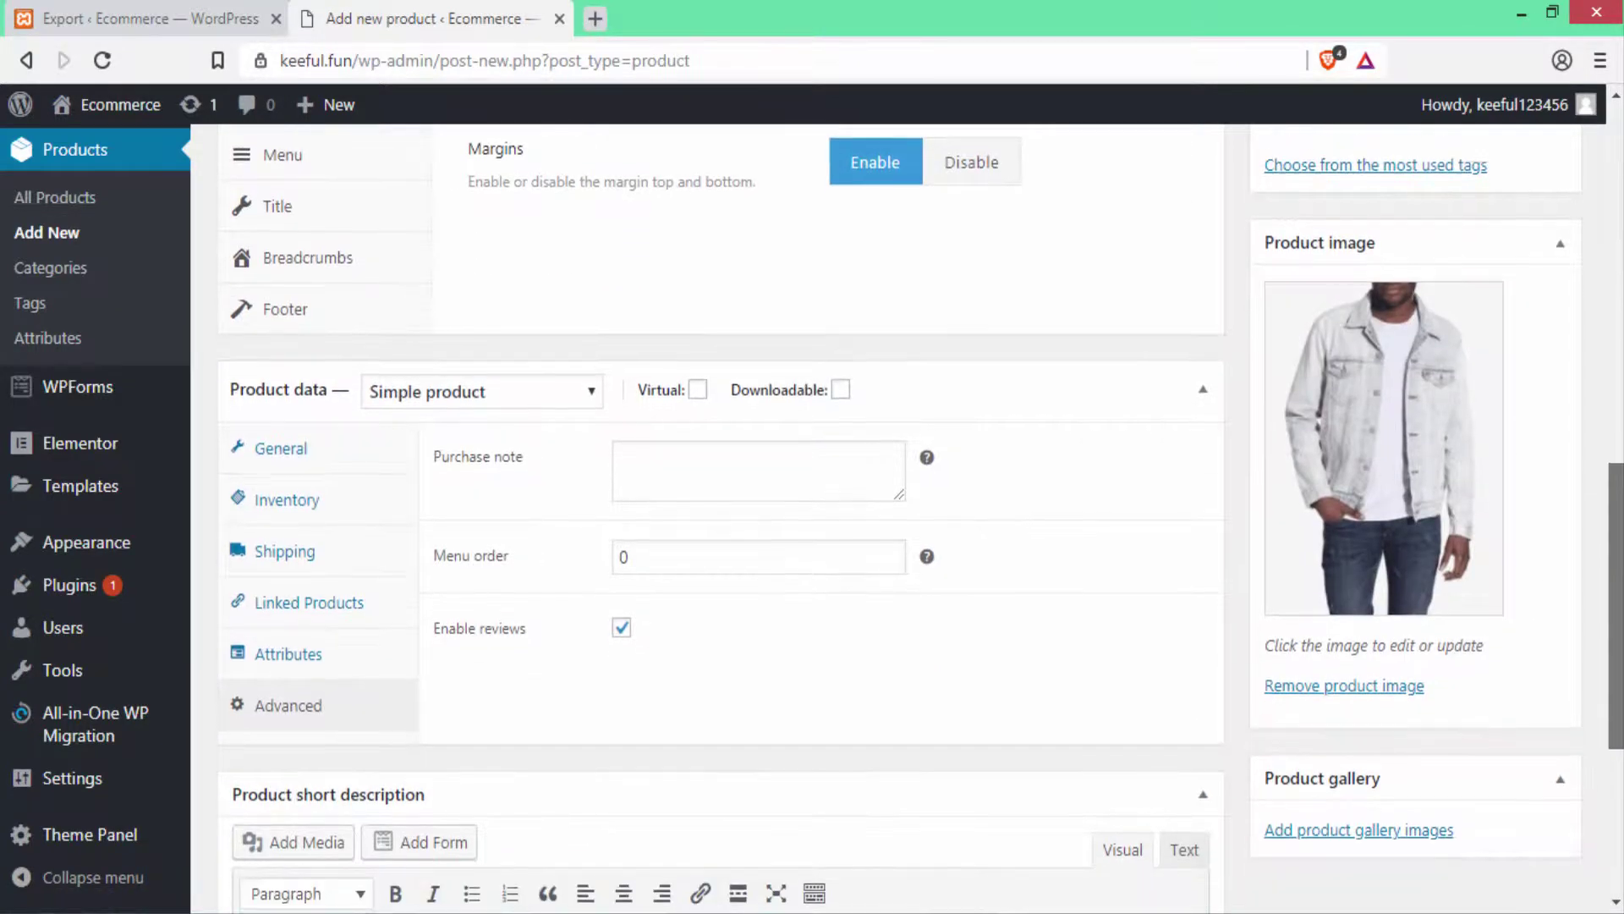
scroll(1419, 714, down, 2)
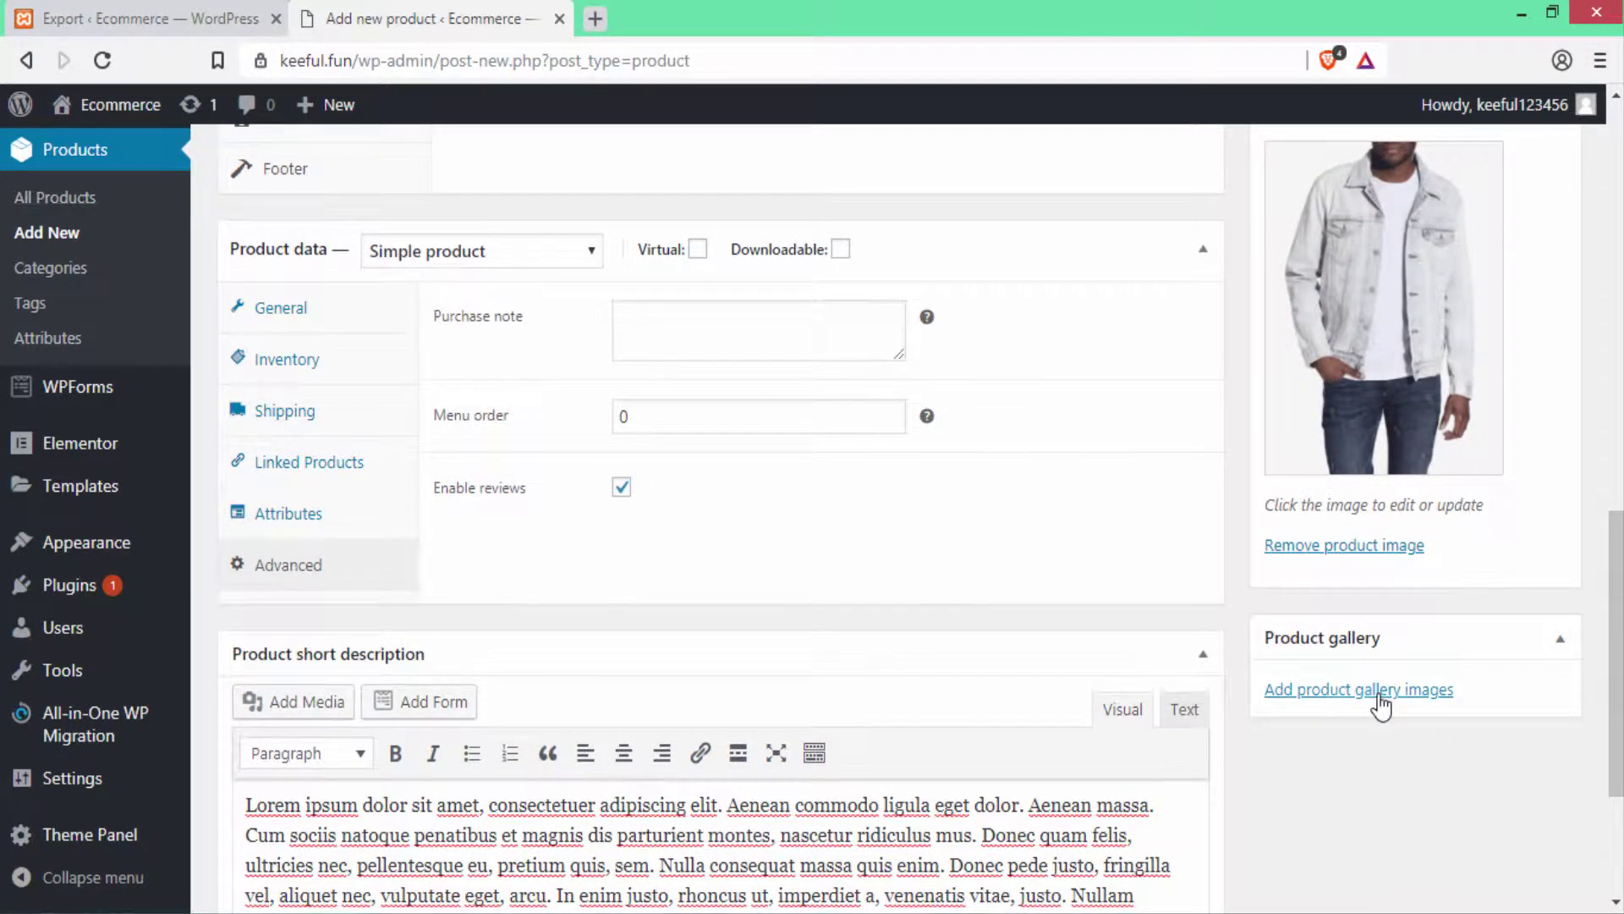
click(1379, 692)
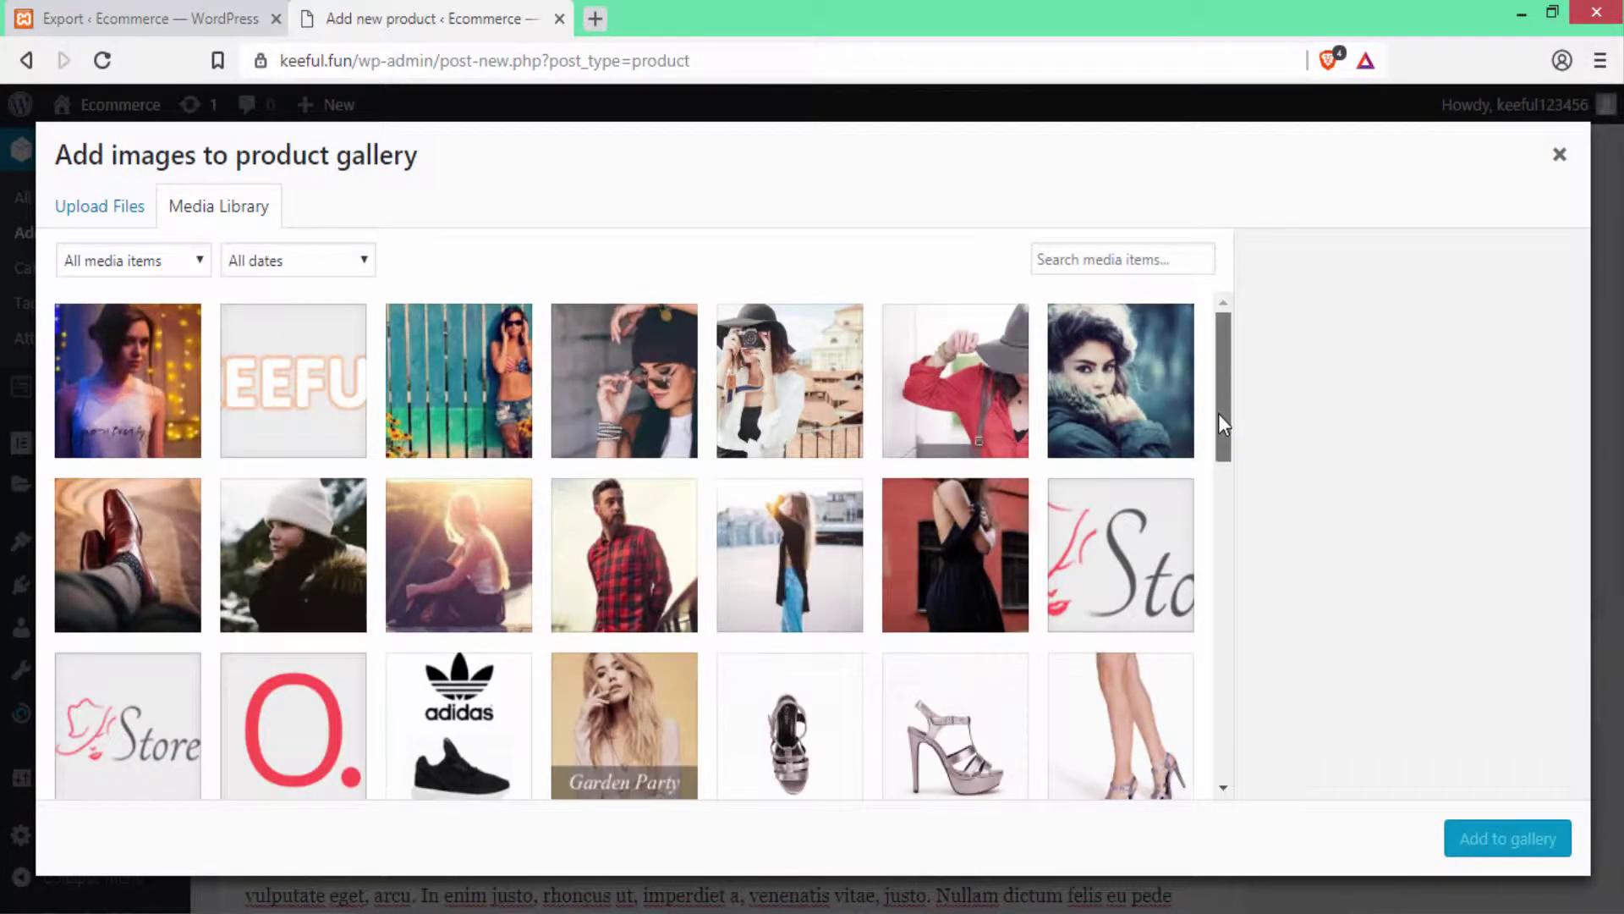
drag(1219, 413, 1212, 658)
Add jacket2.png to the Jacket's product gallery beside jacket.png.
click(1121, 584)
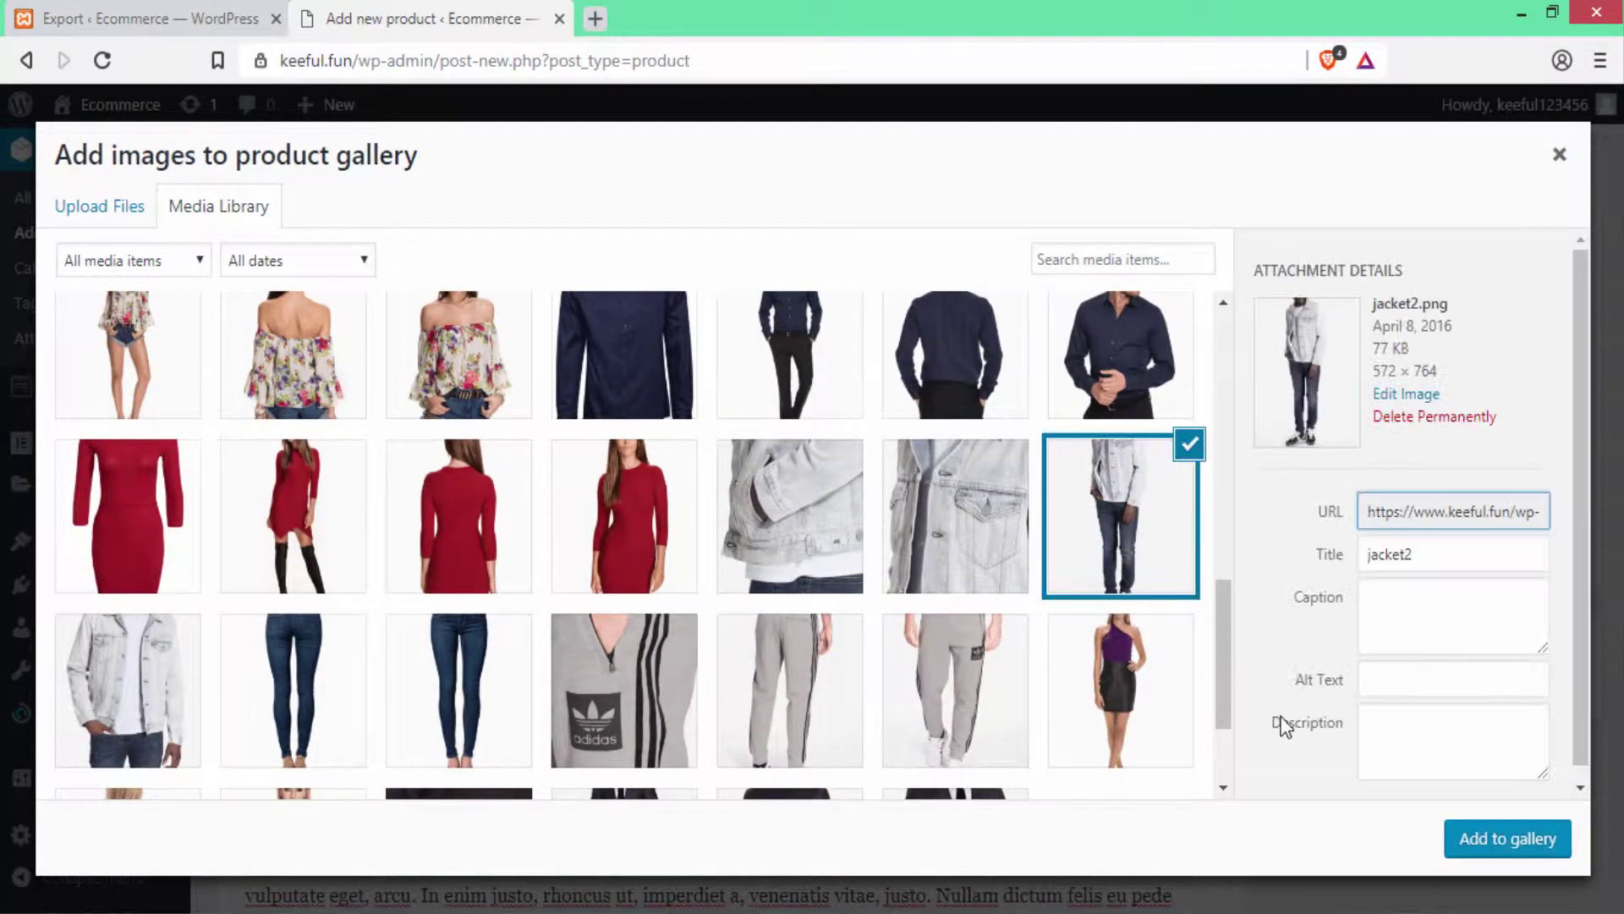
click(1472, 840)
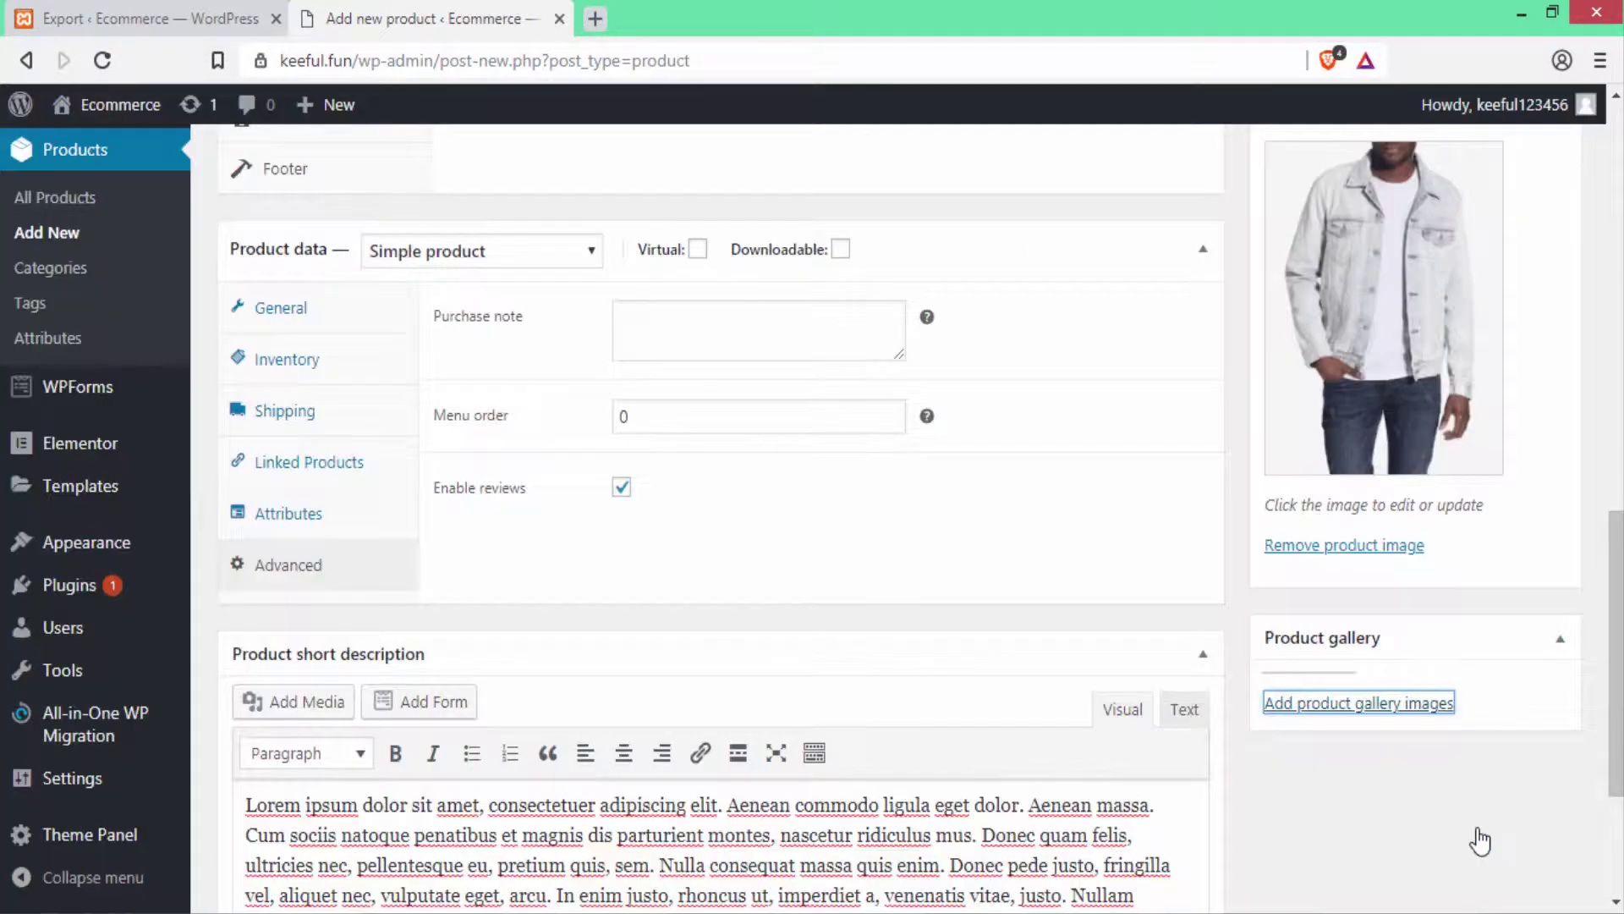
scroll(922, 516, down, 1)
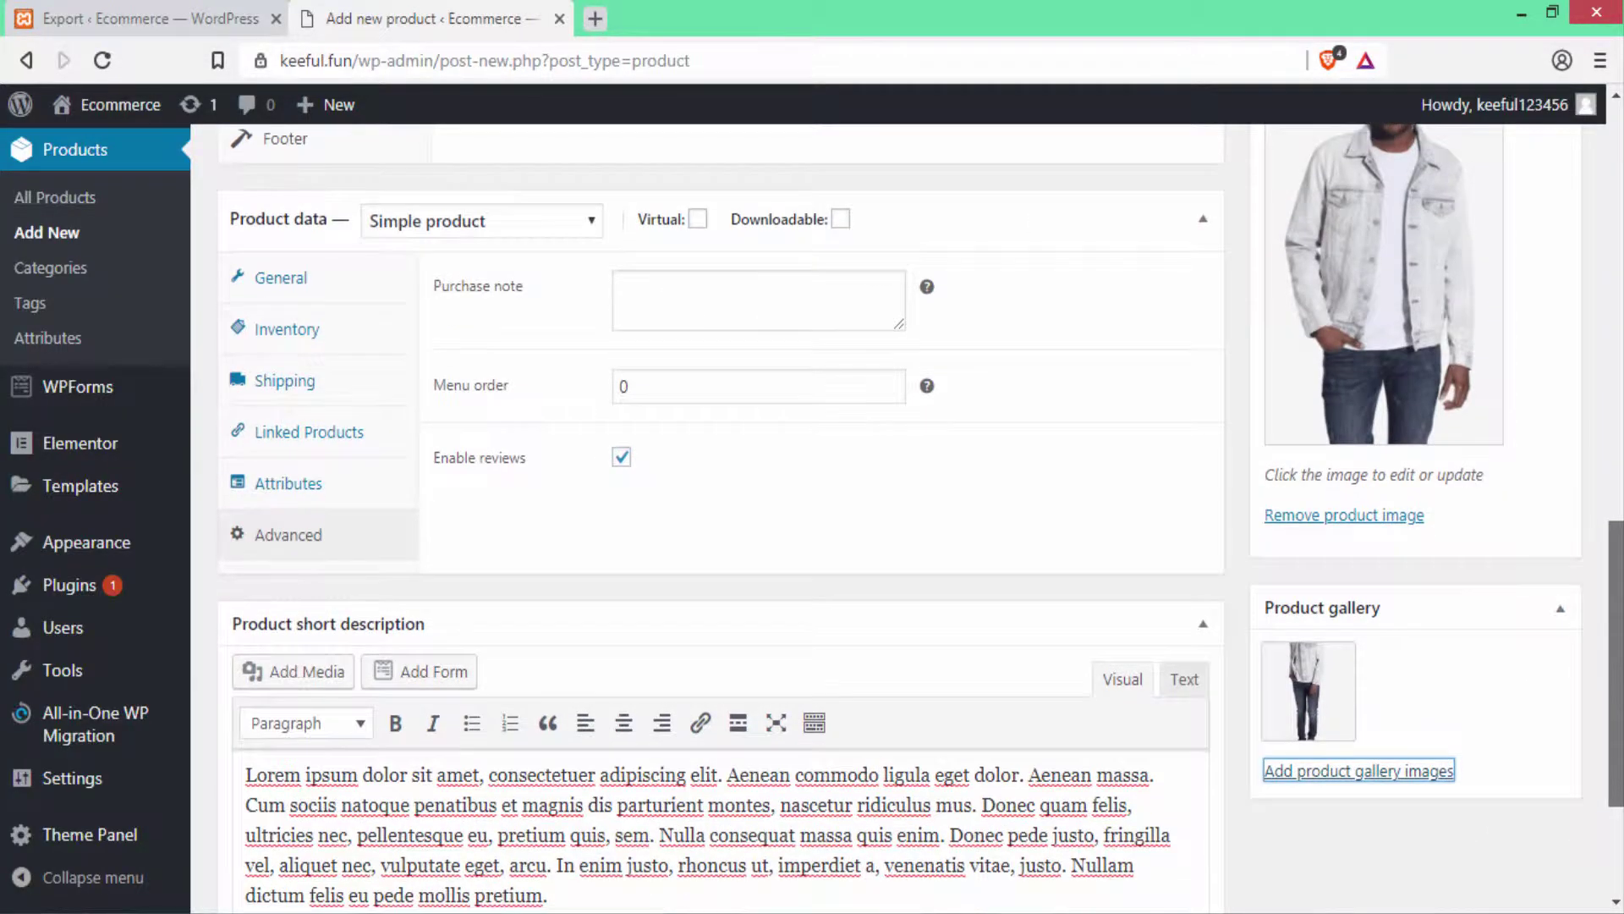
mouse_move(1328, 700)
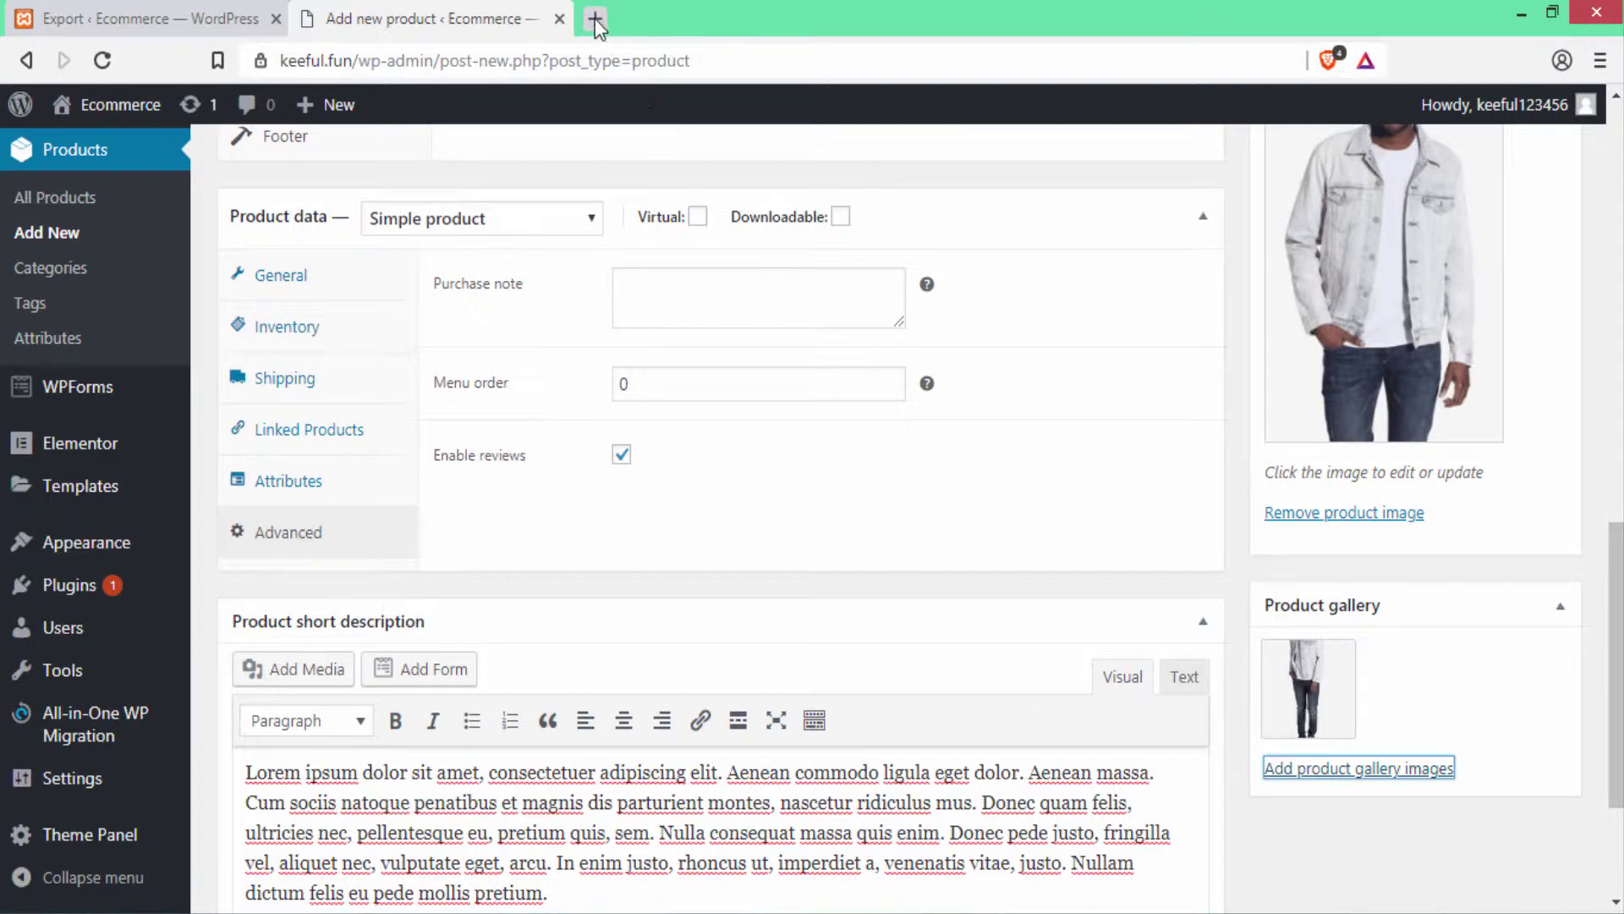
key(ctrl+t)
text(keeful.fun)
key(Return)
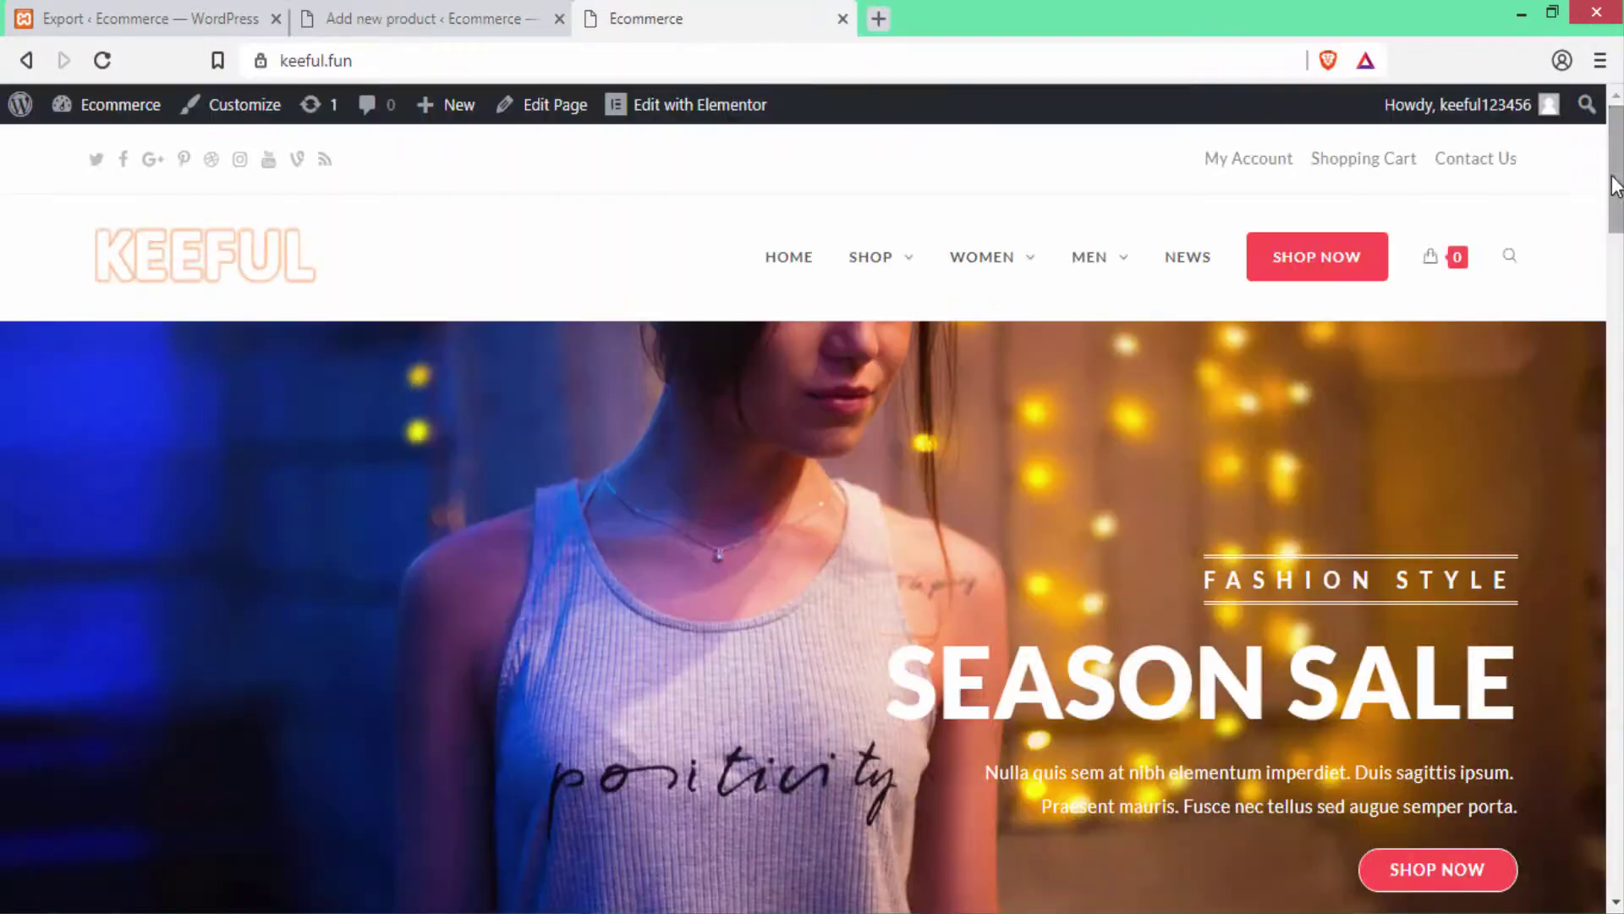
scroll(1612, 251, down, 10)
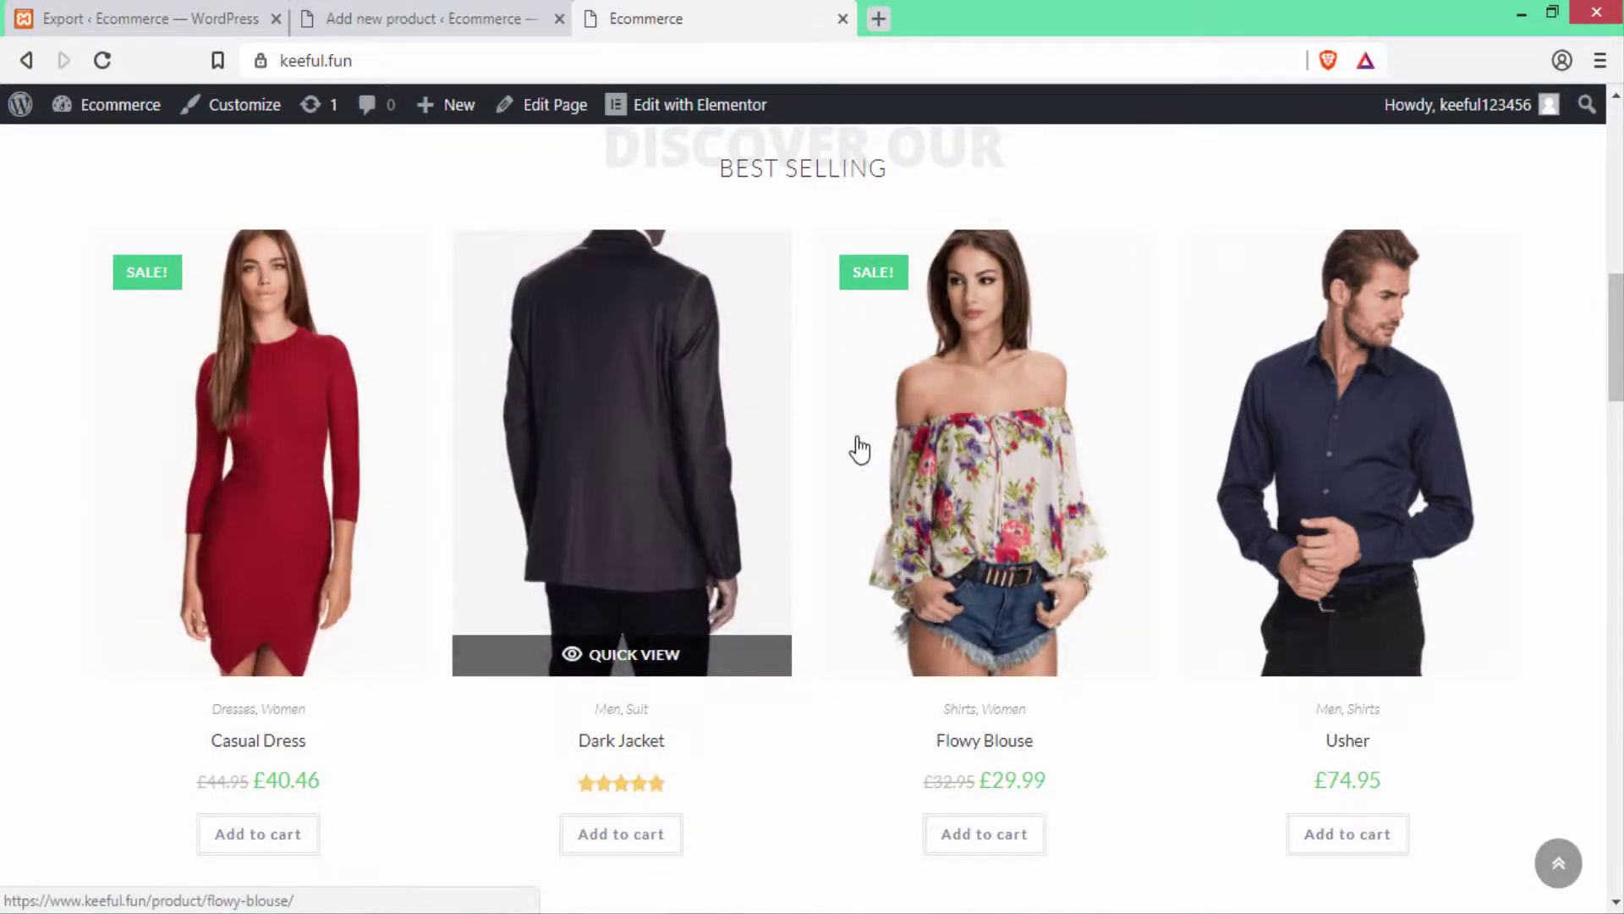
click(843, 19)
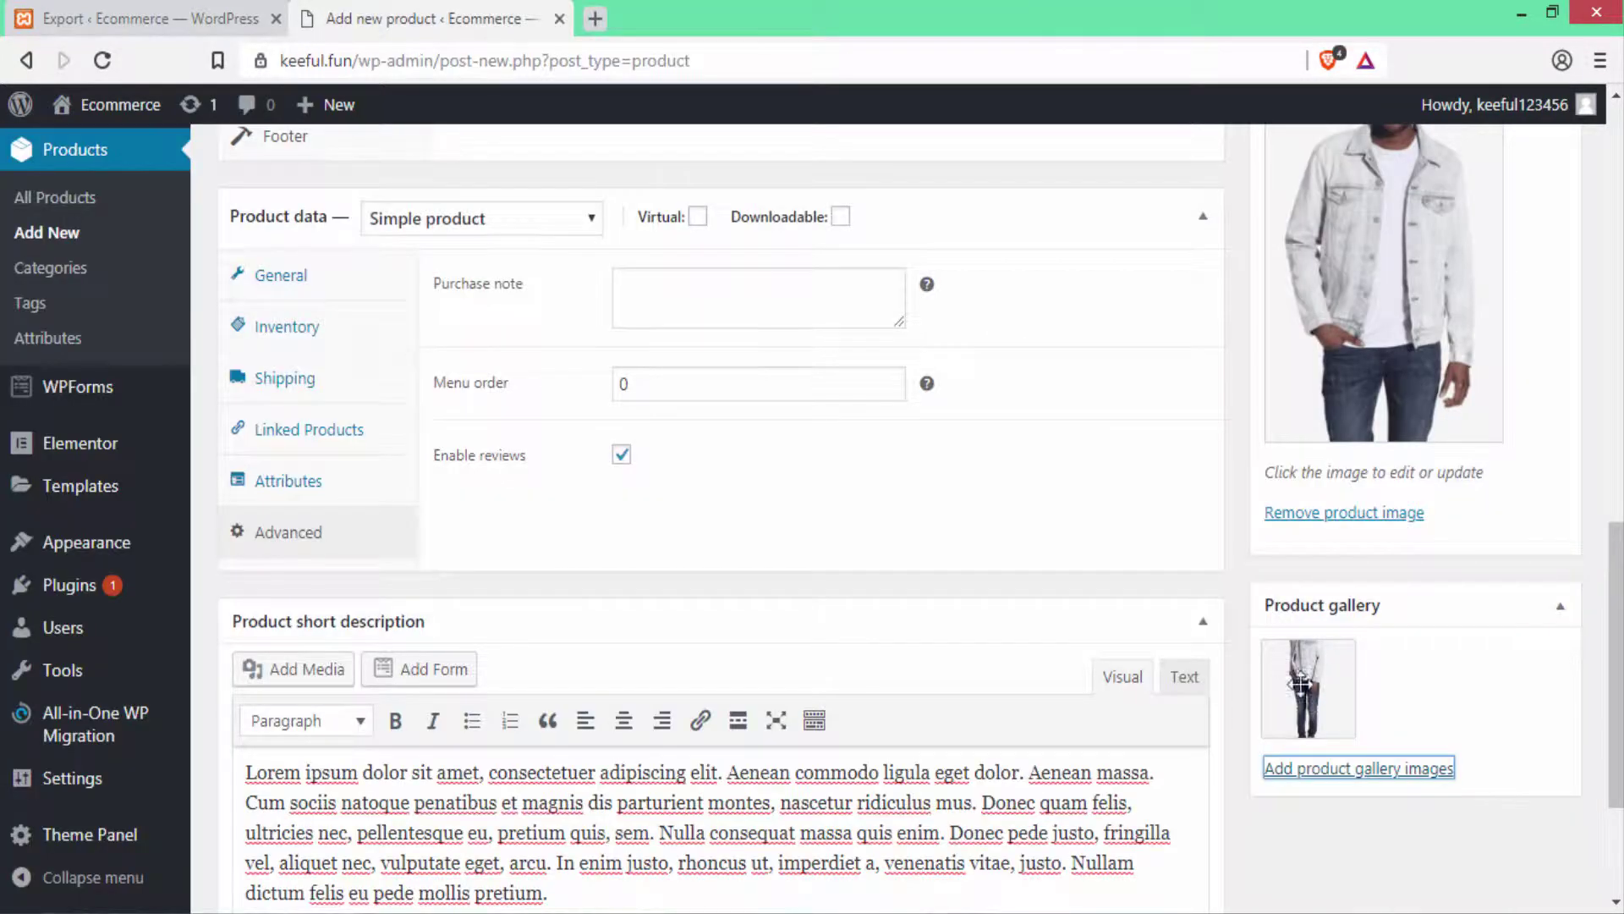
Create a new product category named 'keefuljacket'.
scroll(1371, 779, up, 3)
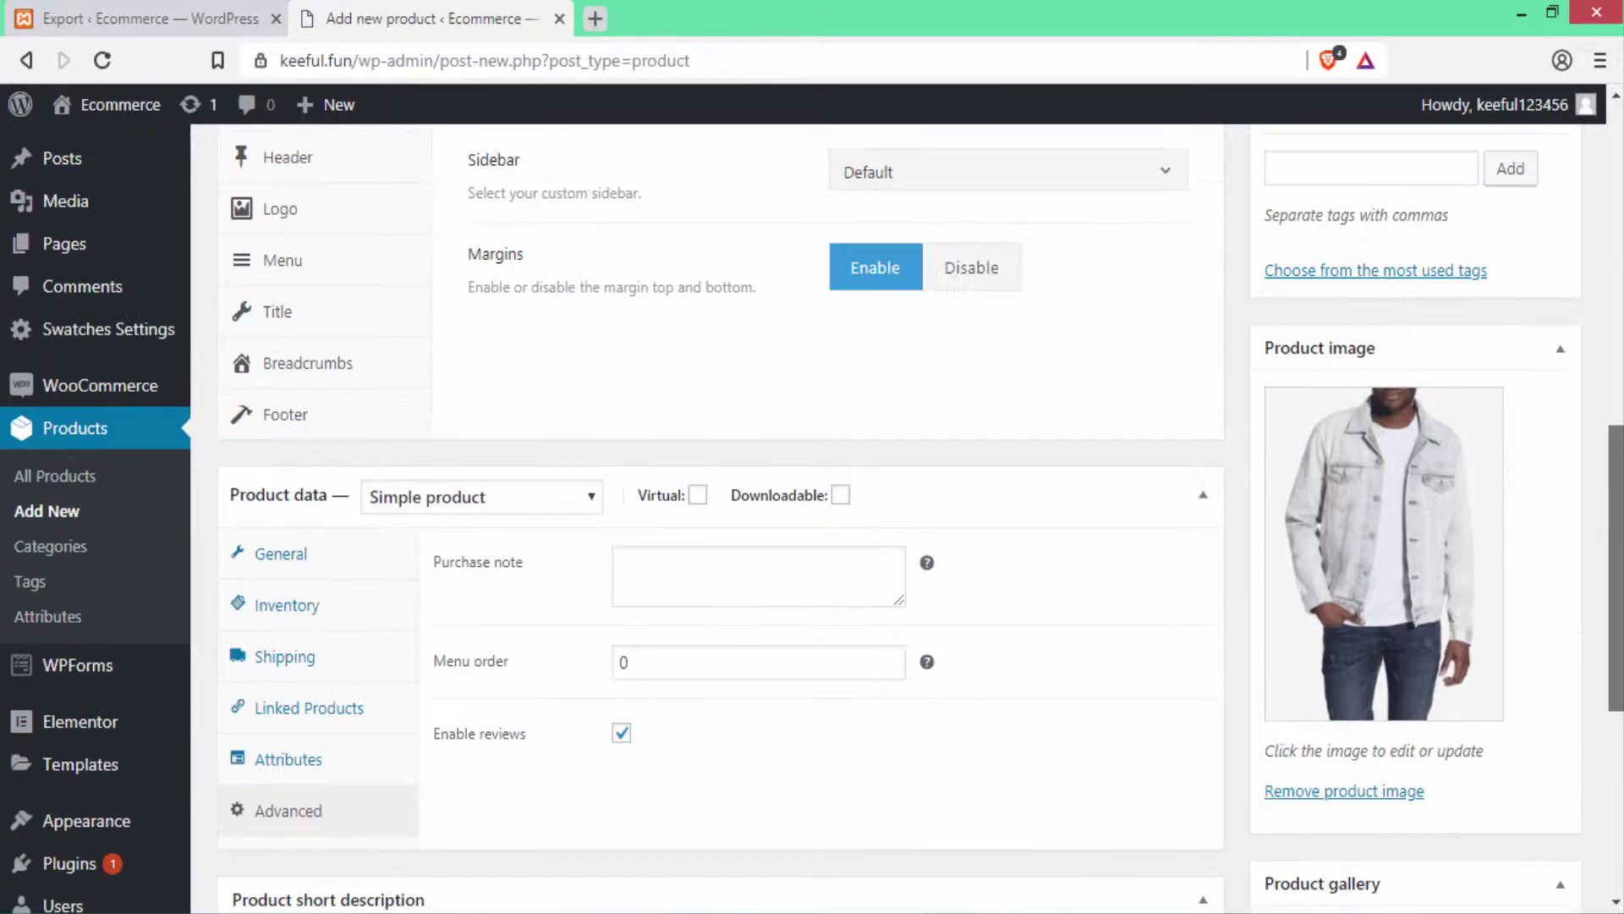
scroll(1326, 306, up, 5)
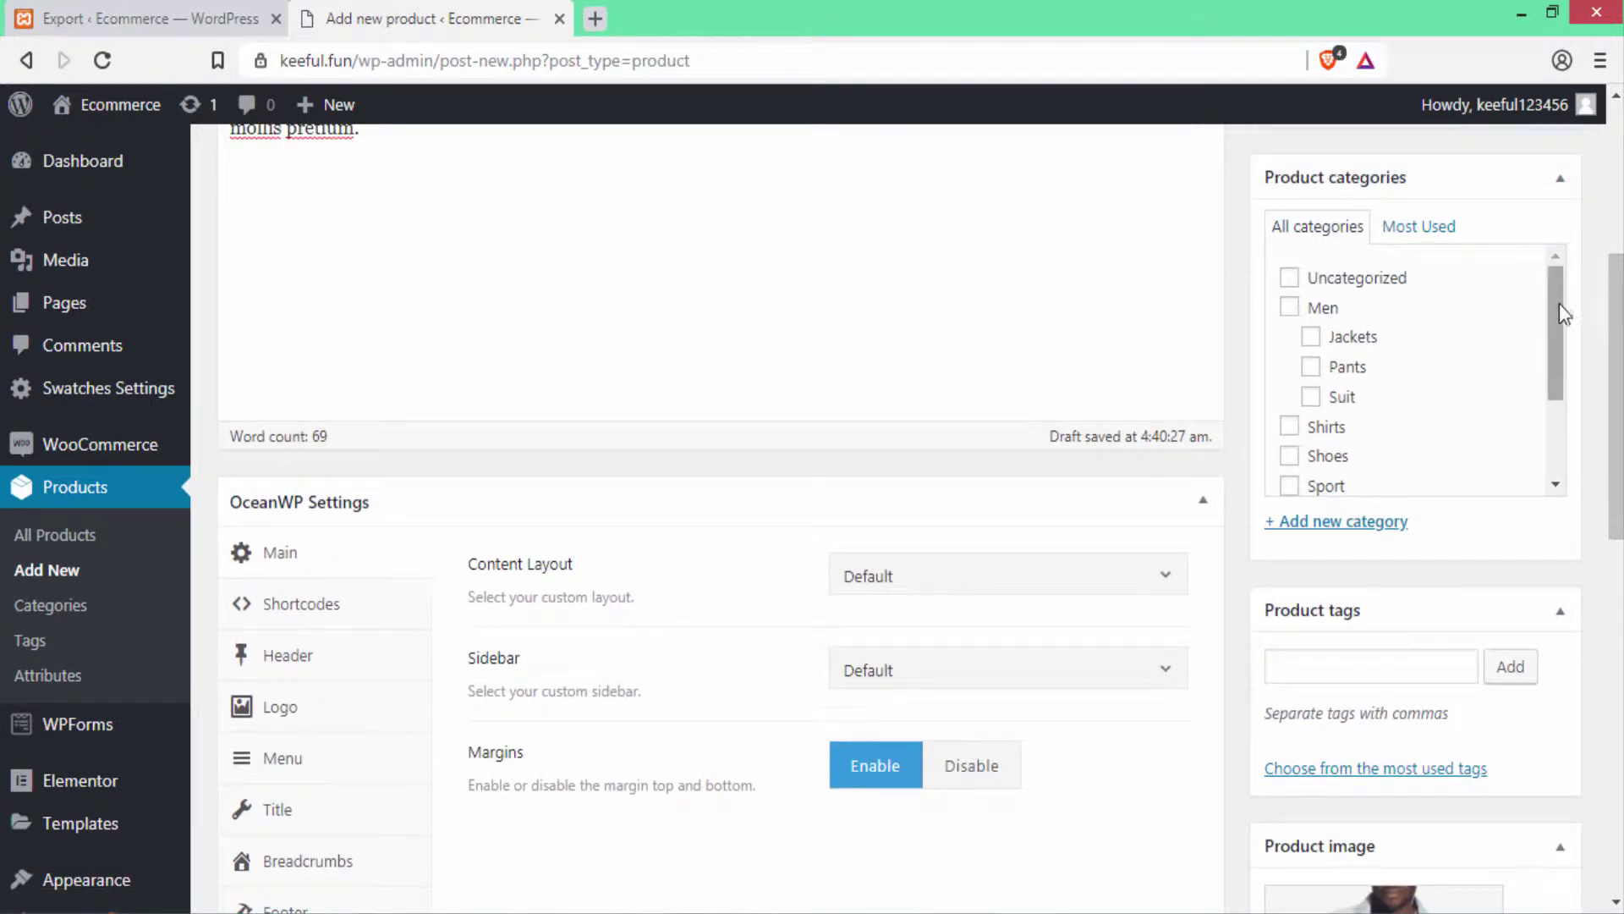
mouse_move(1560, 303)
mouse_down()
mouse_move(1554, 372)
mouse_move(1555, 282)
mouse_up()
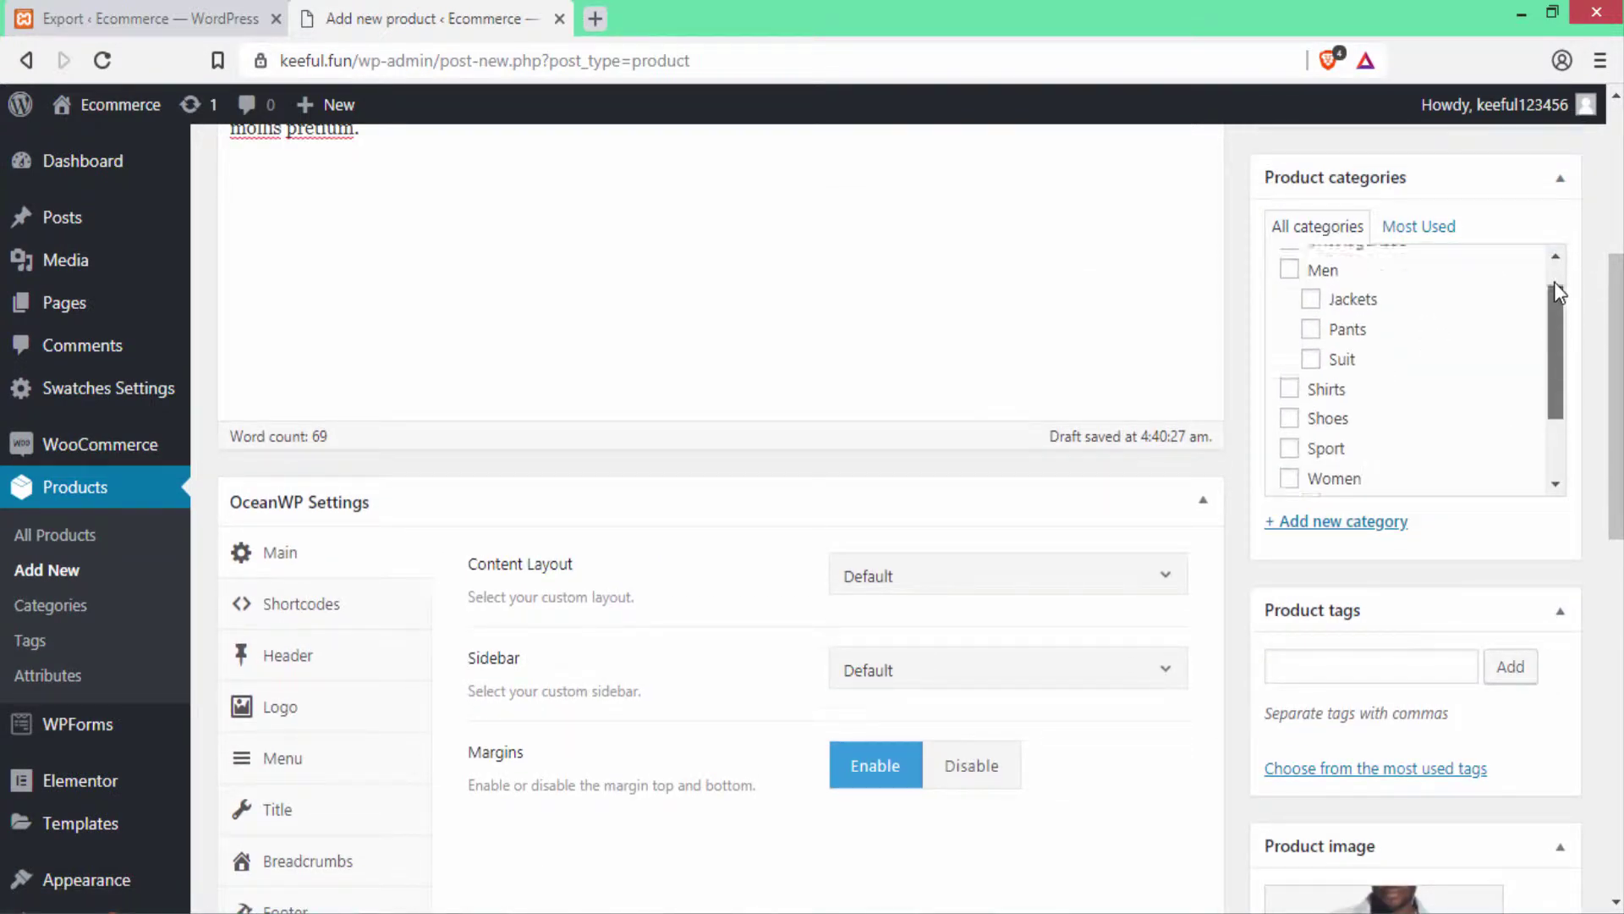
click(1371, 526)
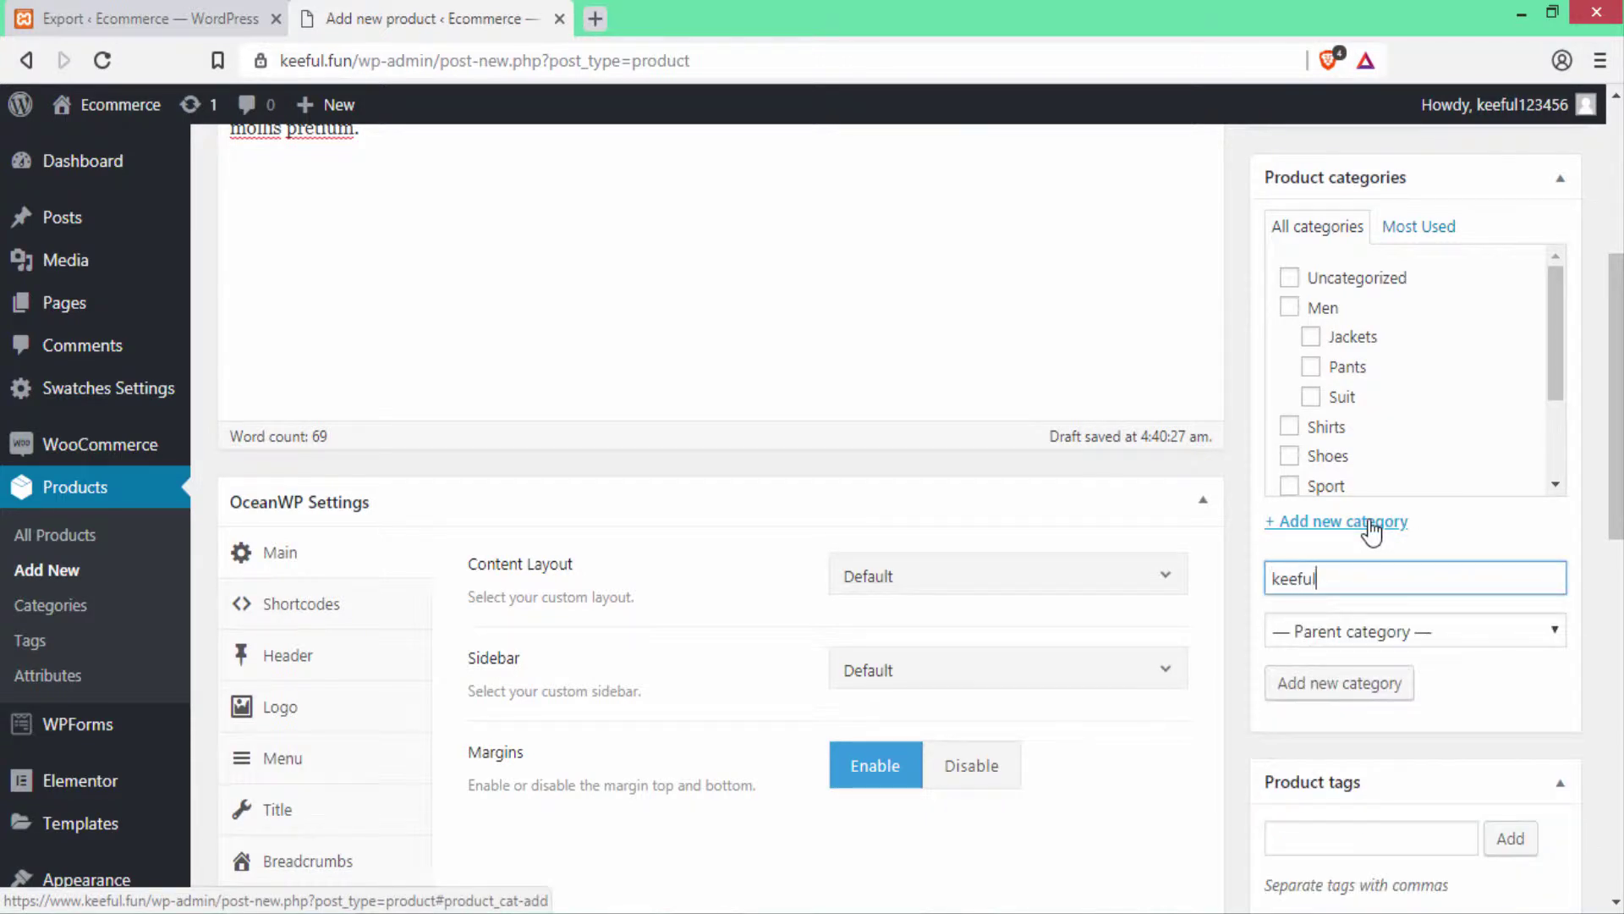
text(keefuljacket)
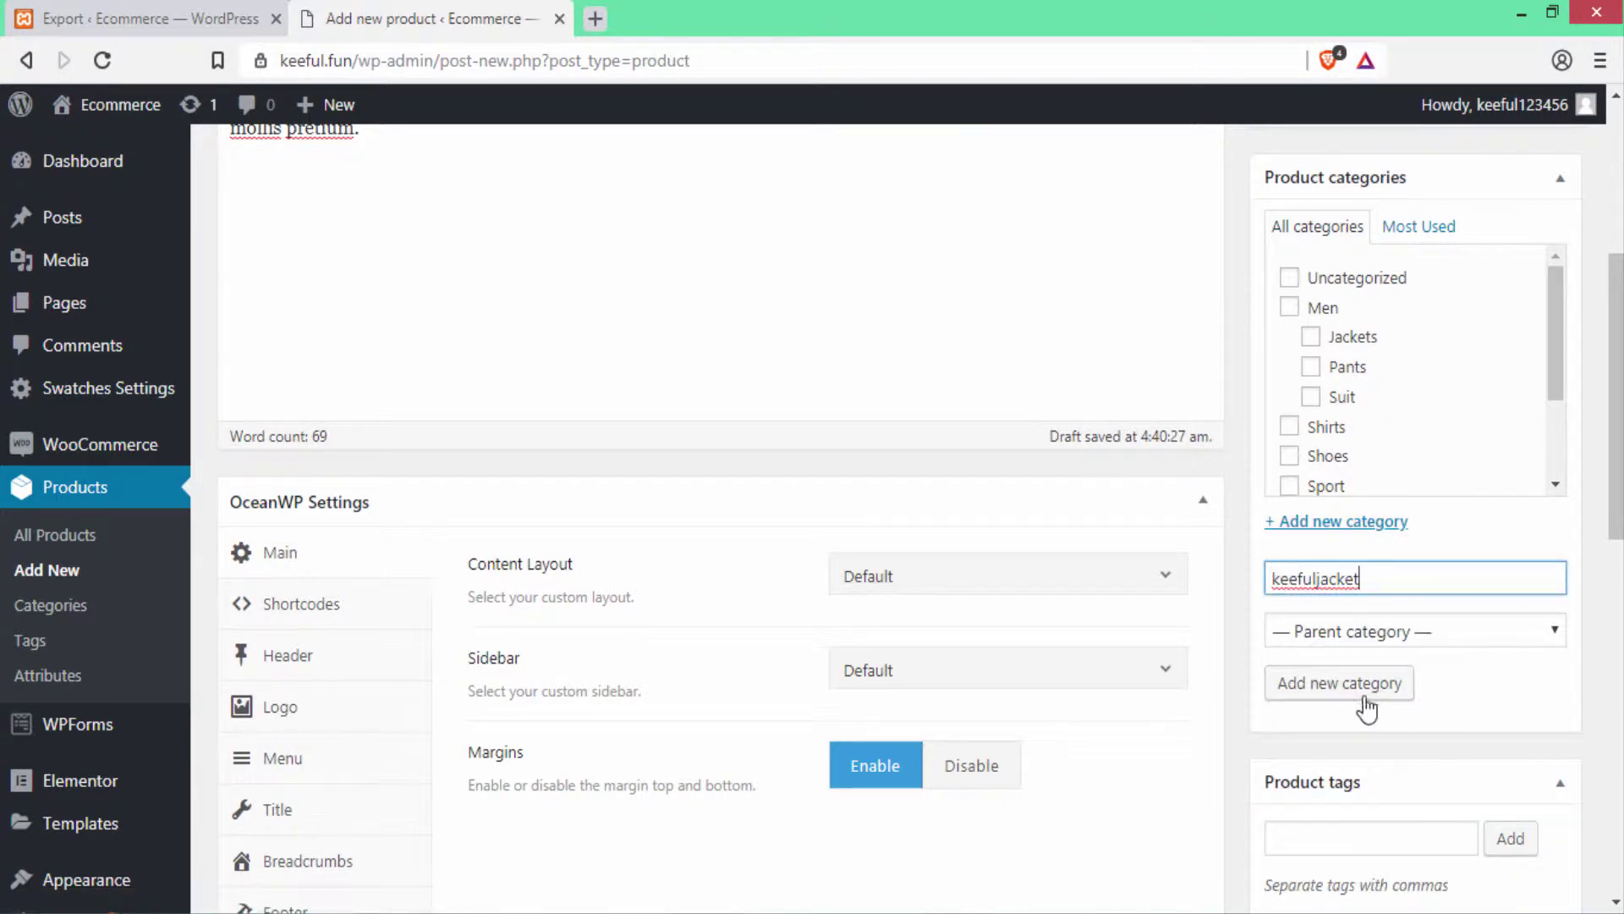
click(1373, 694)
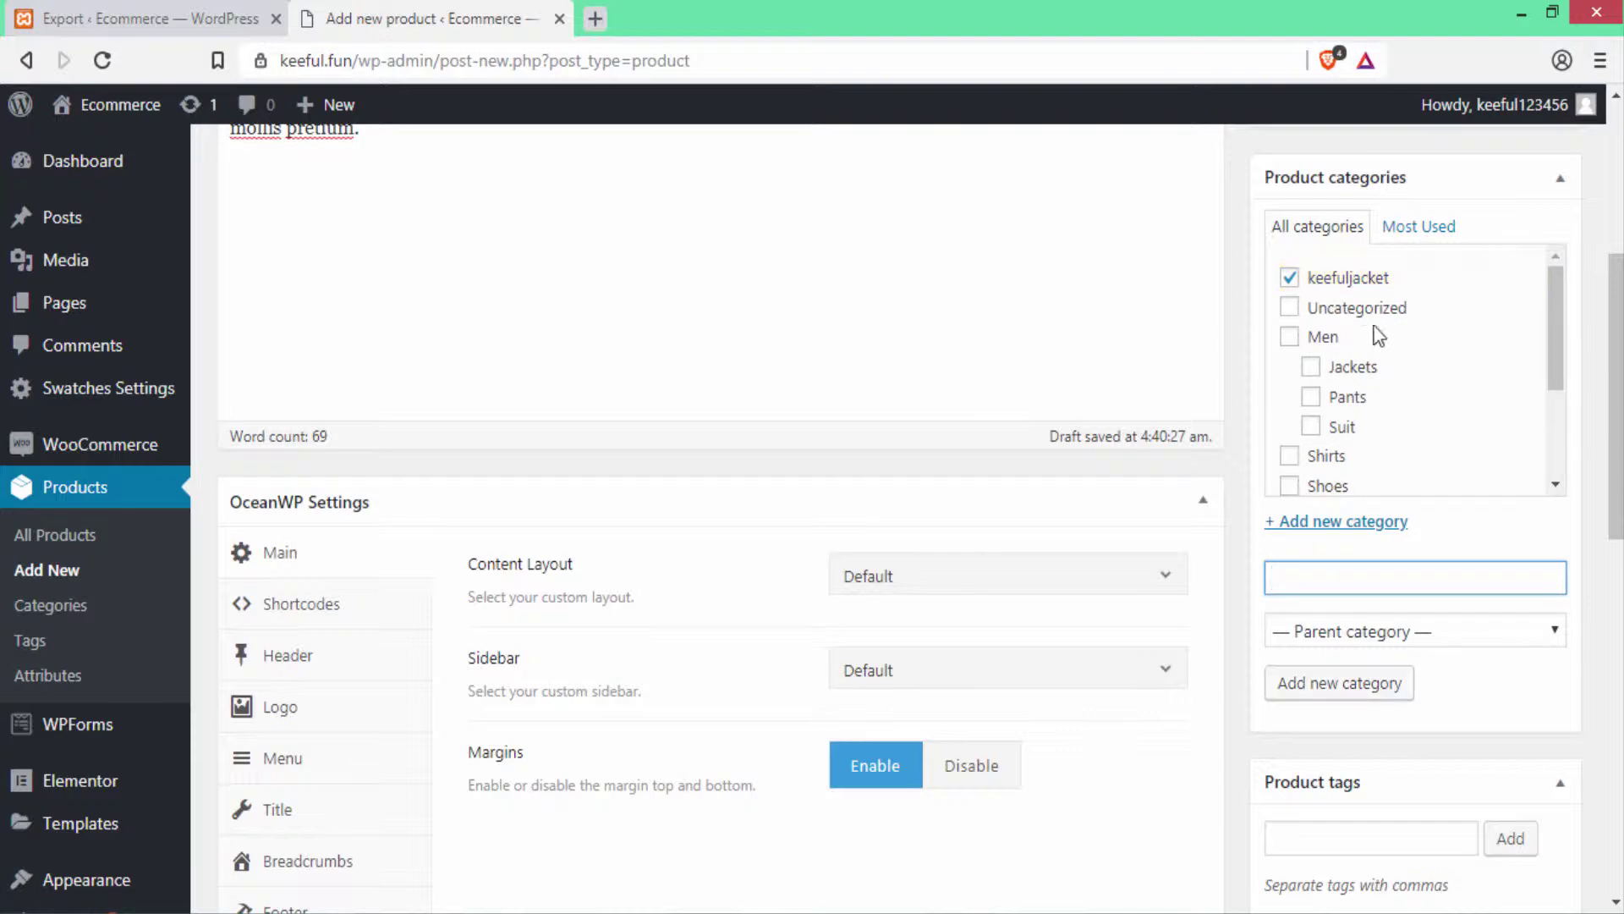
Publish the Jacket product under the keefuljacket category.
scroll(1359, 454, down, 5)
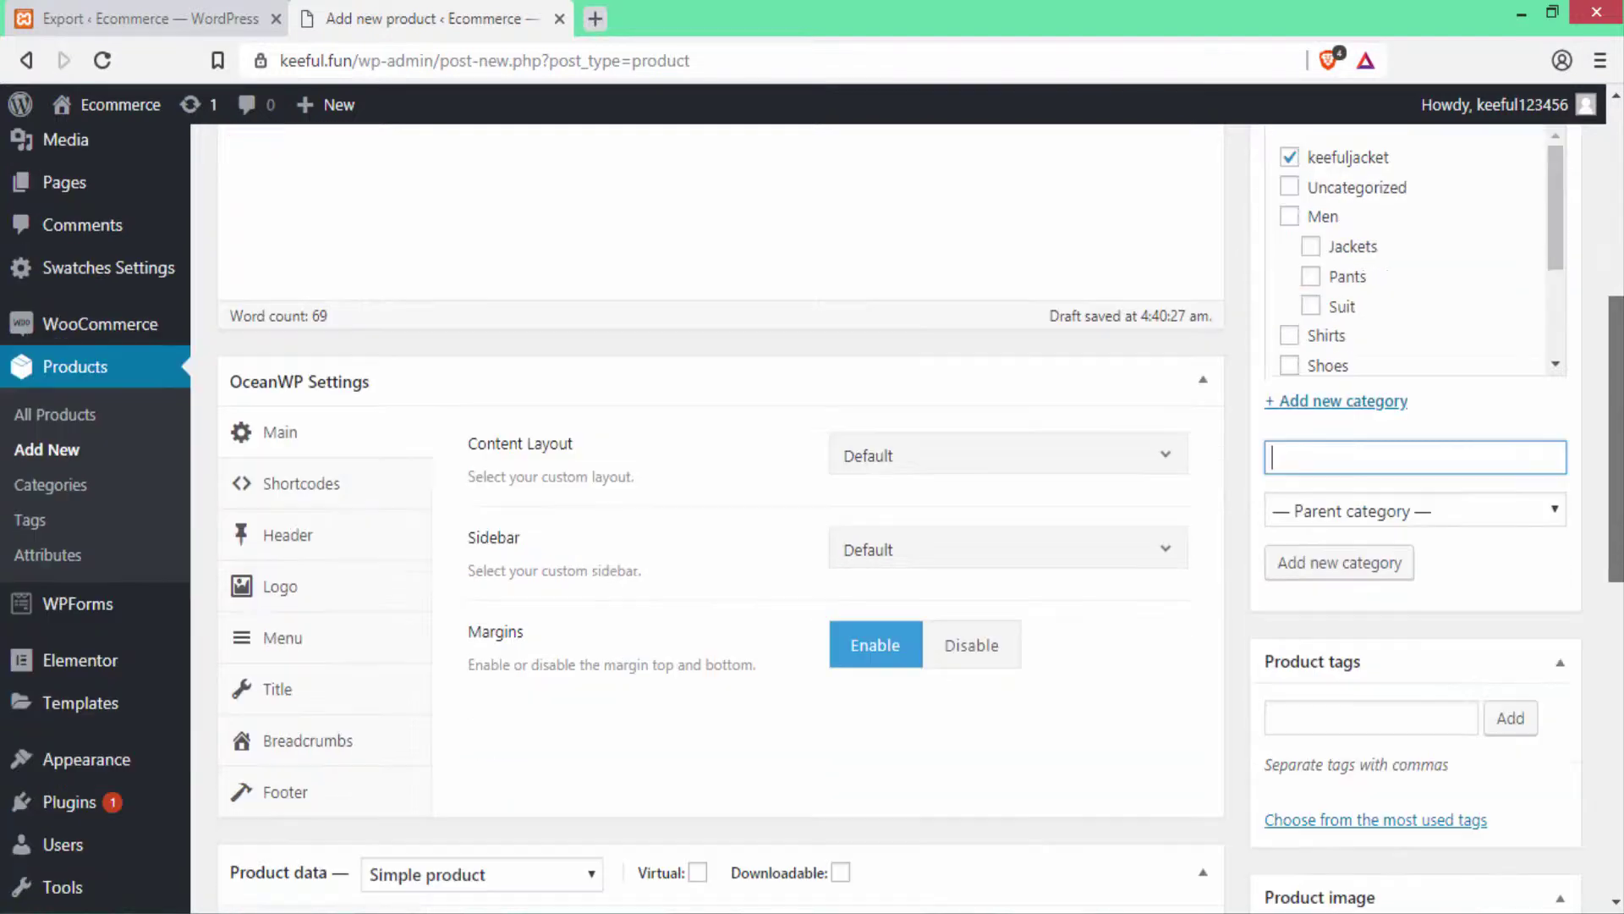
click(1359, 449)
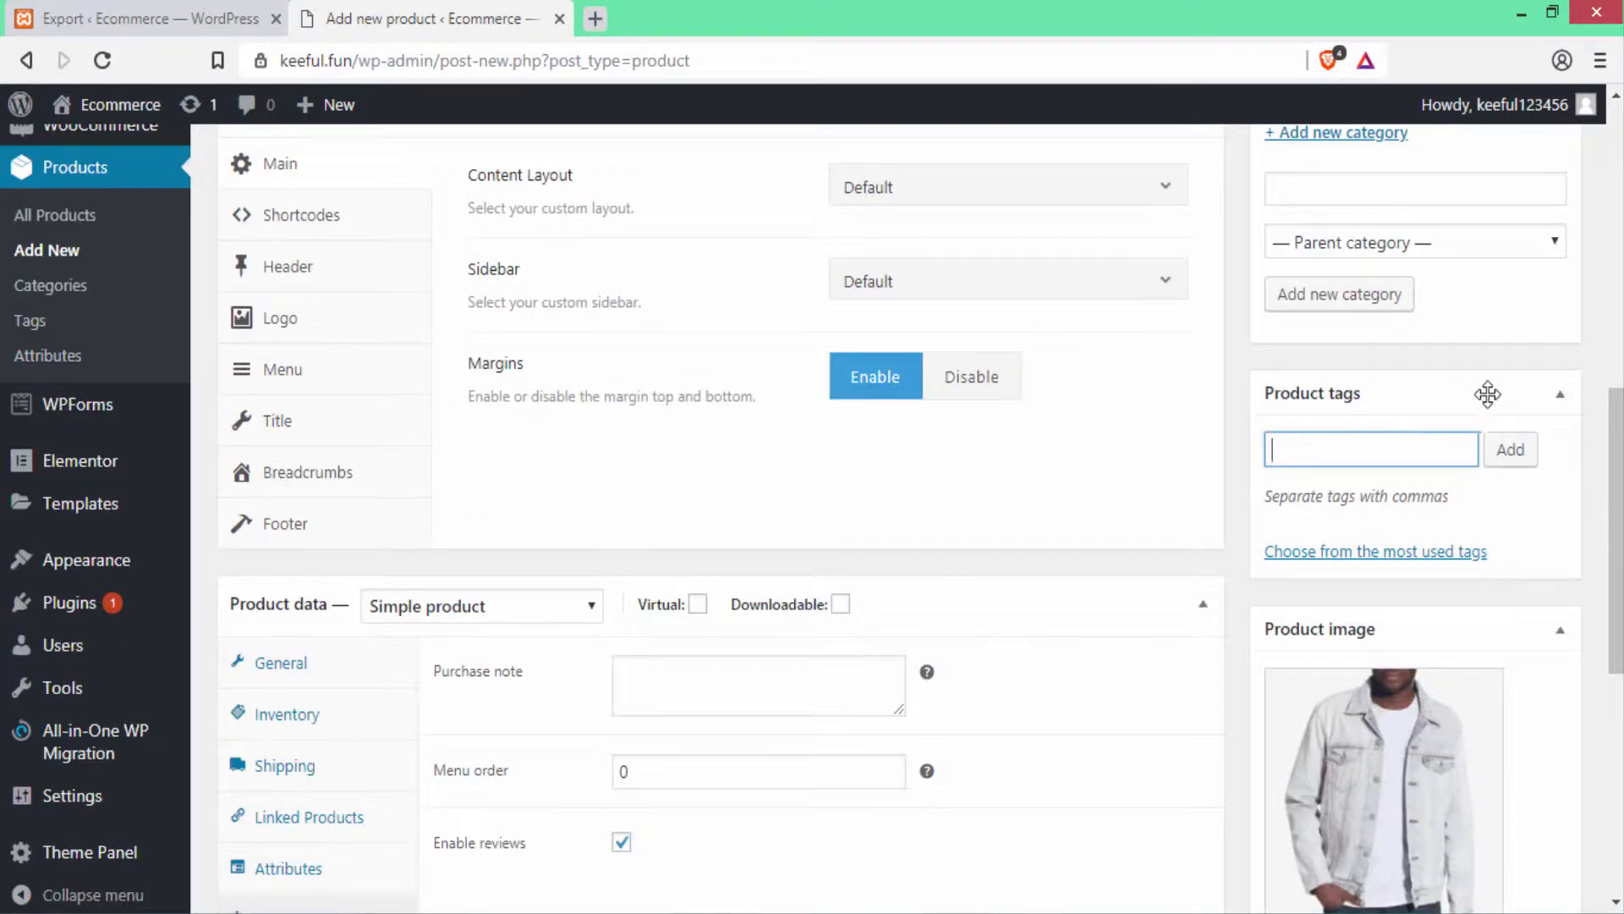
drag(1616, 528, 1616, 306)
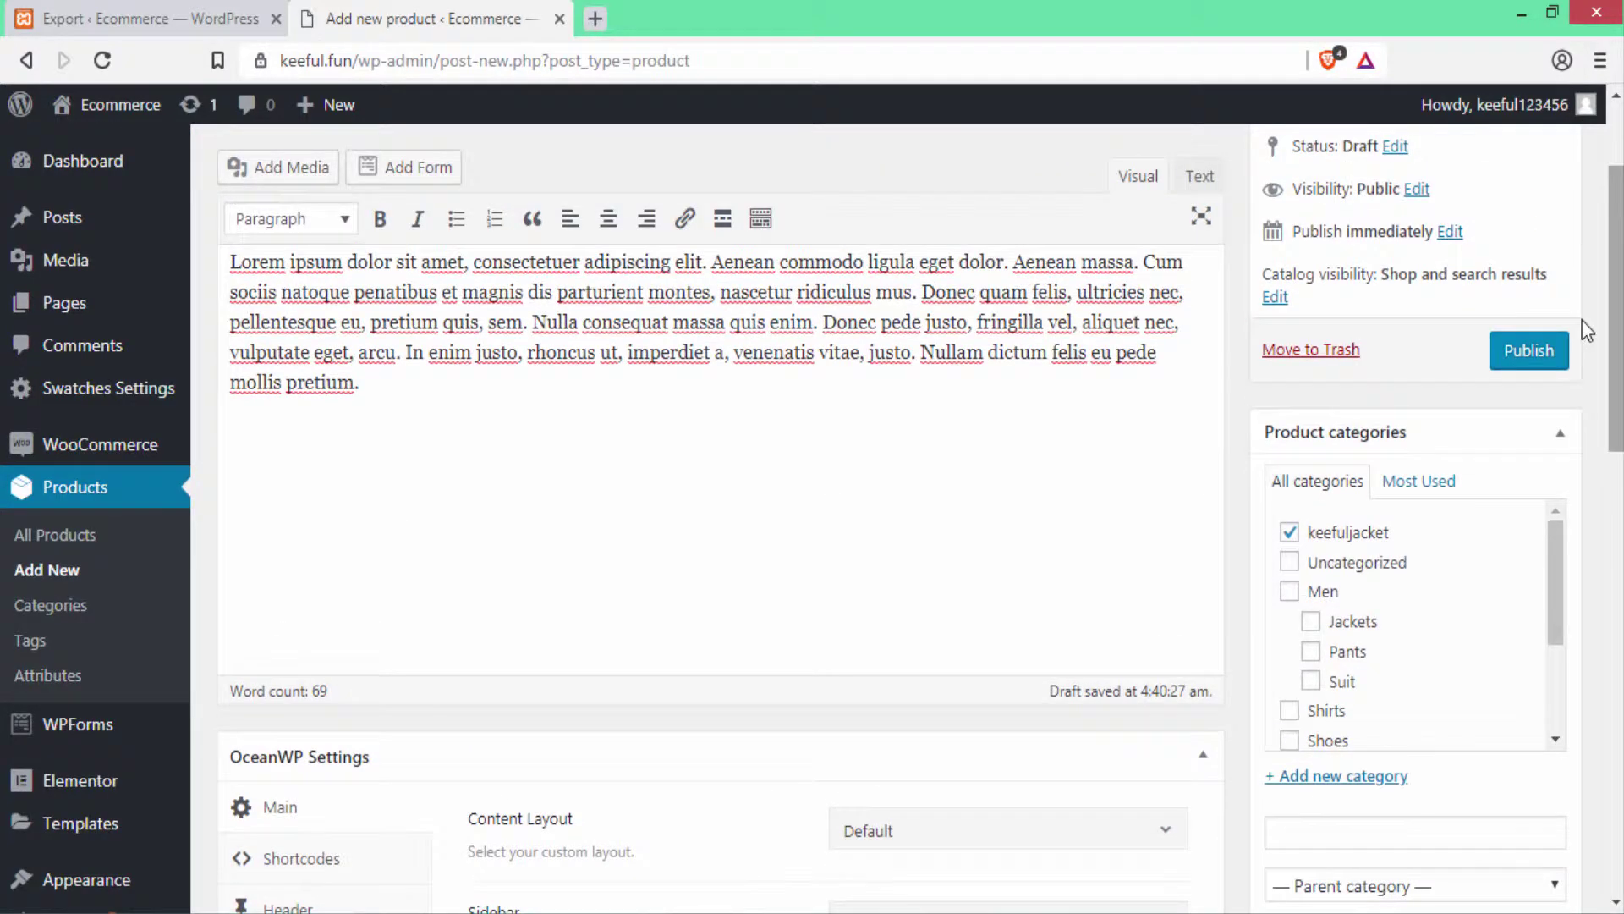
click(1529, 351)
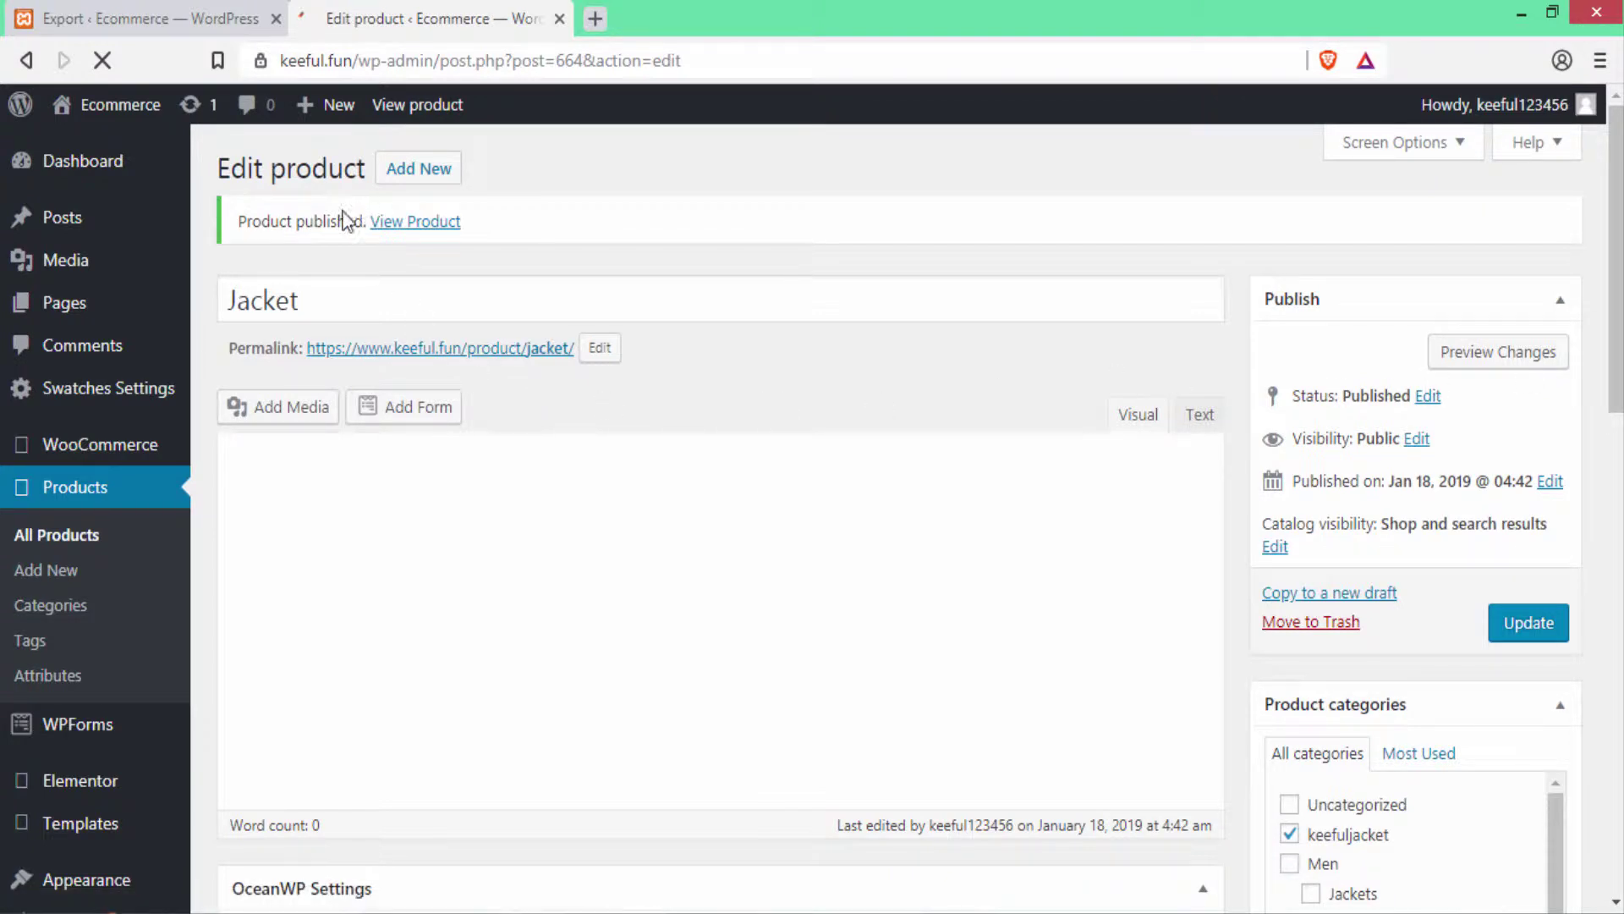
right_click(474, 355)
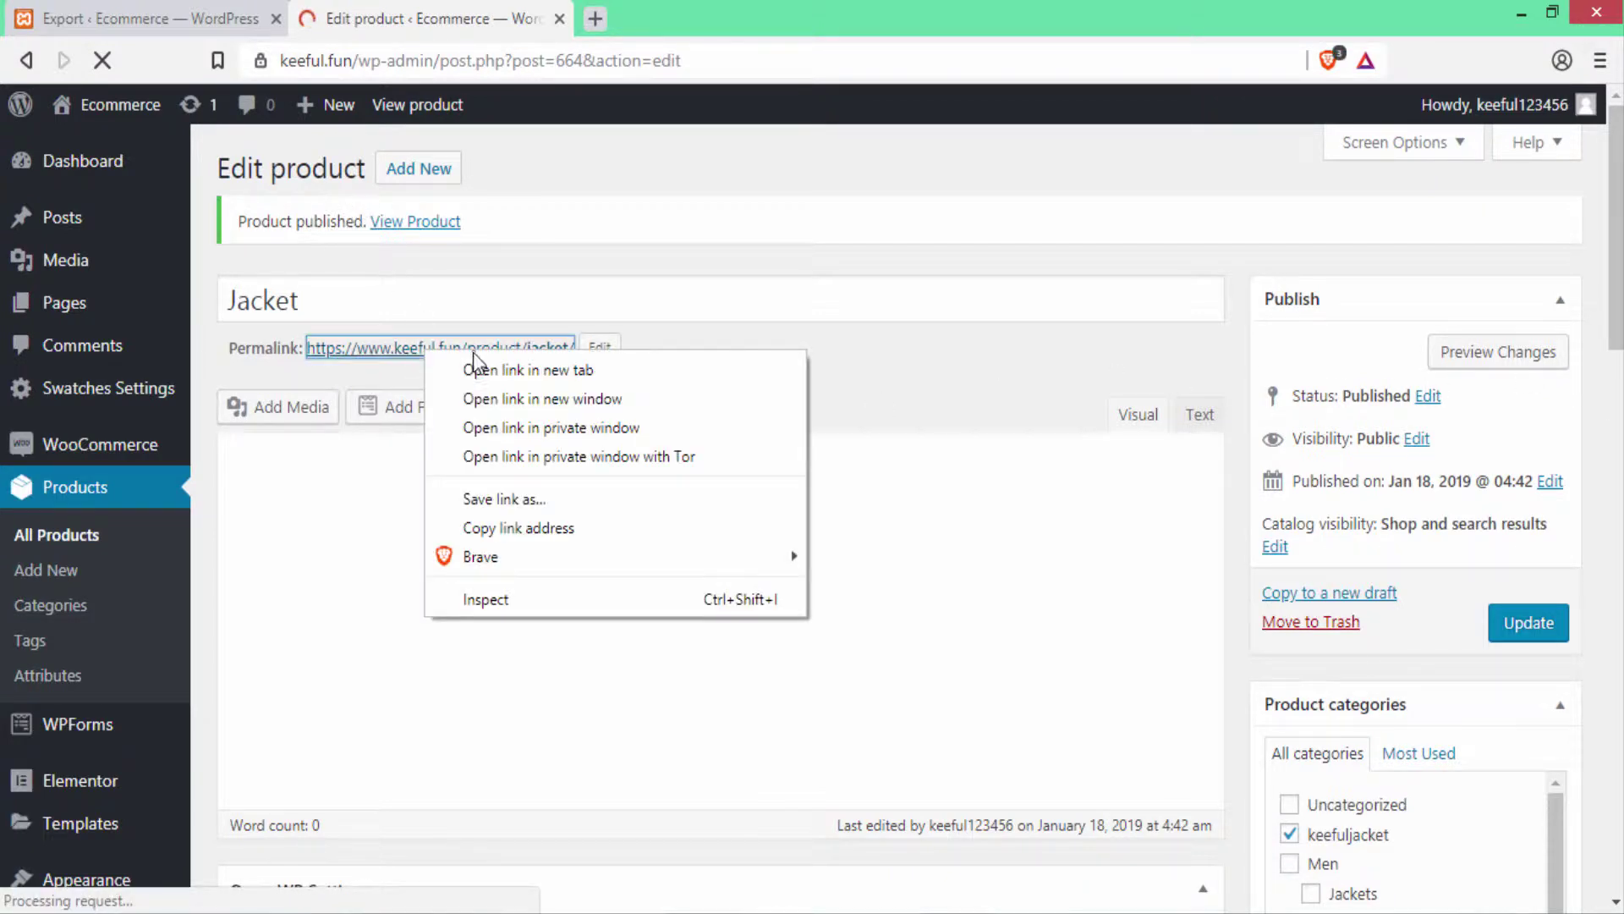
click(483, 370)
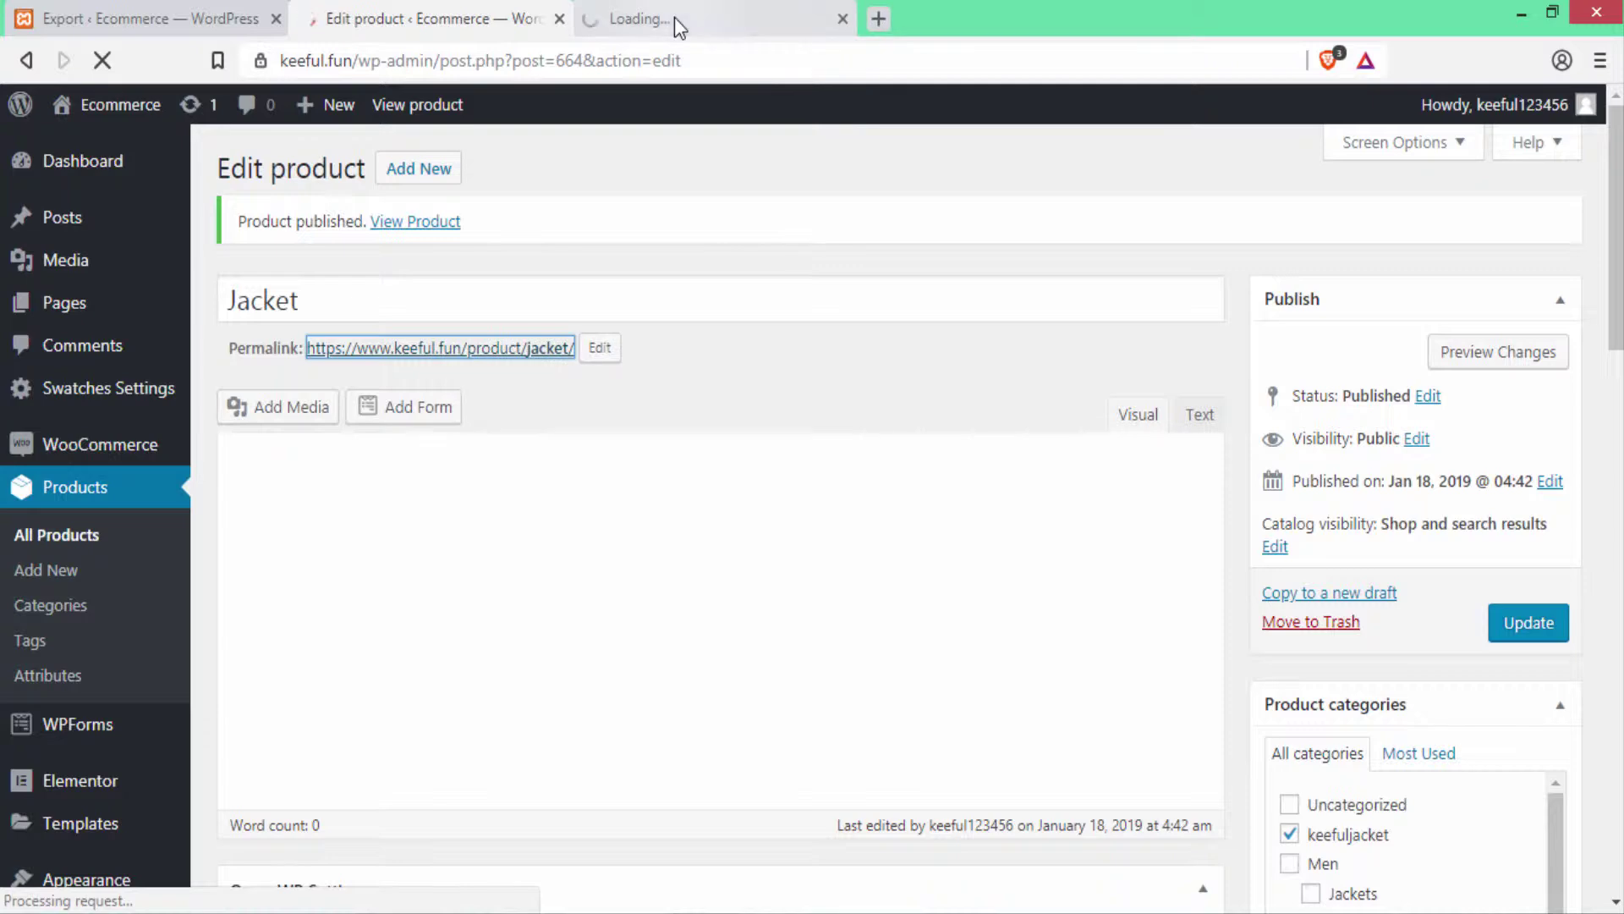
click(673, 17)
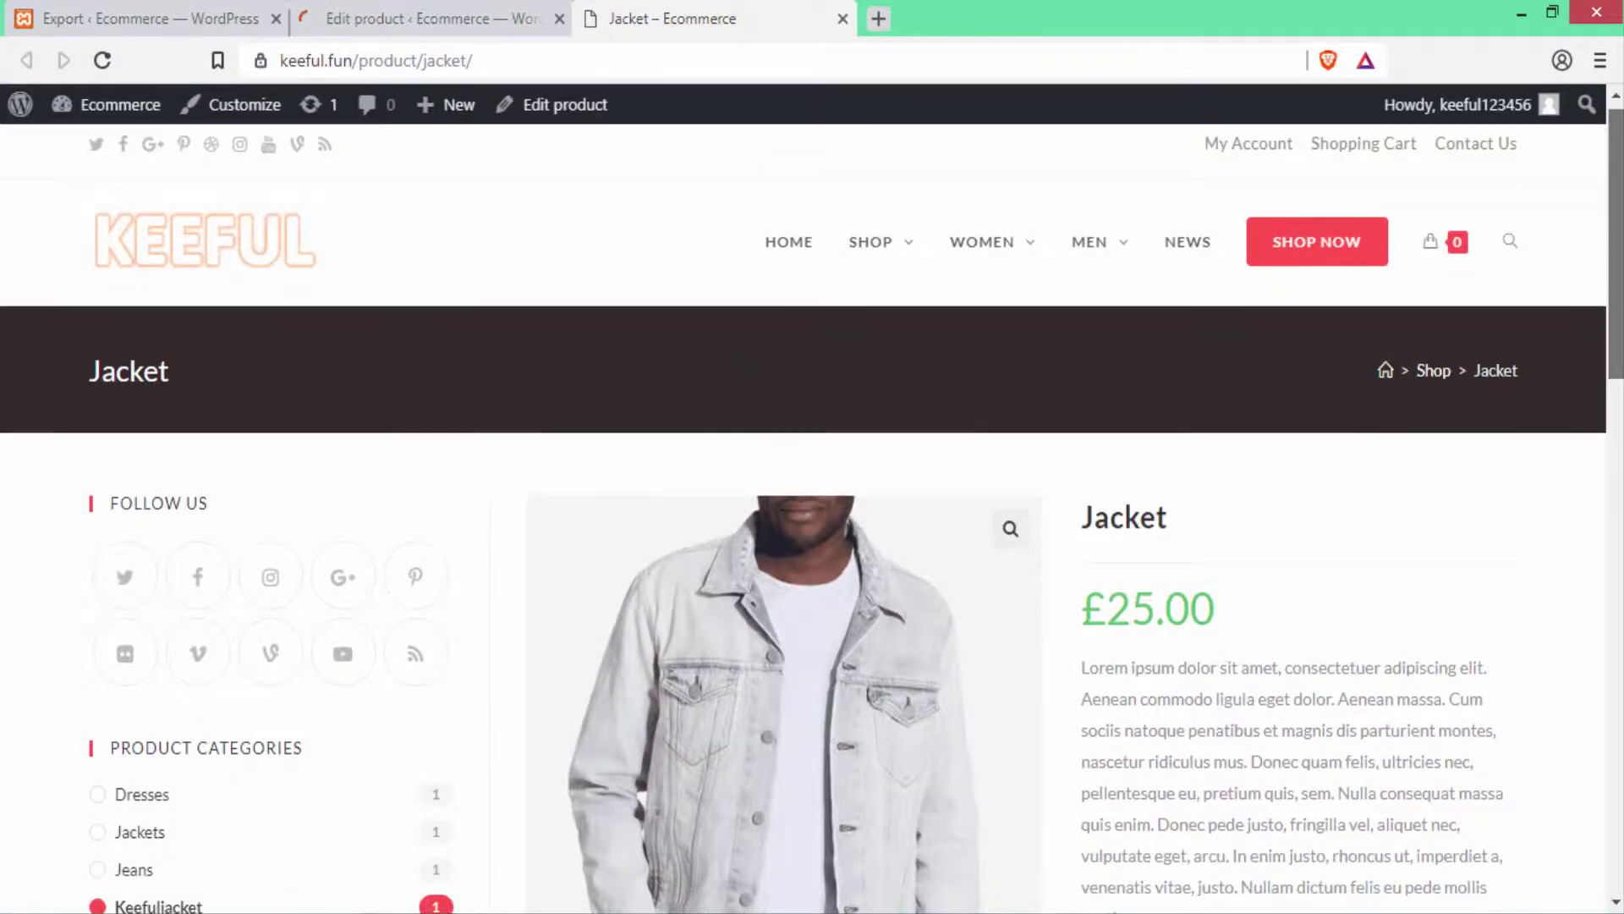
scroll(1612, 457, down, 6)
scroll(1621, 512, down, 6)
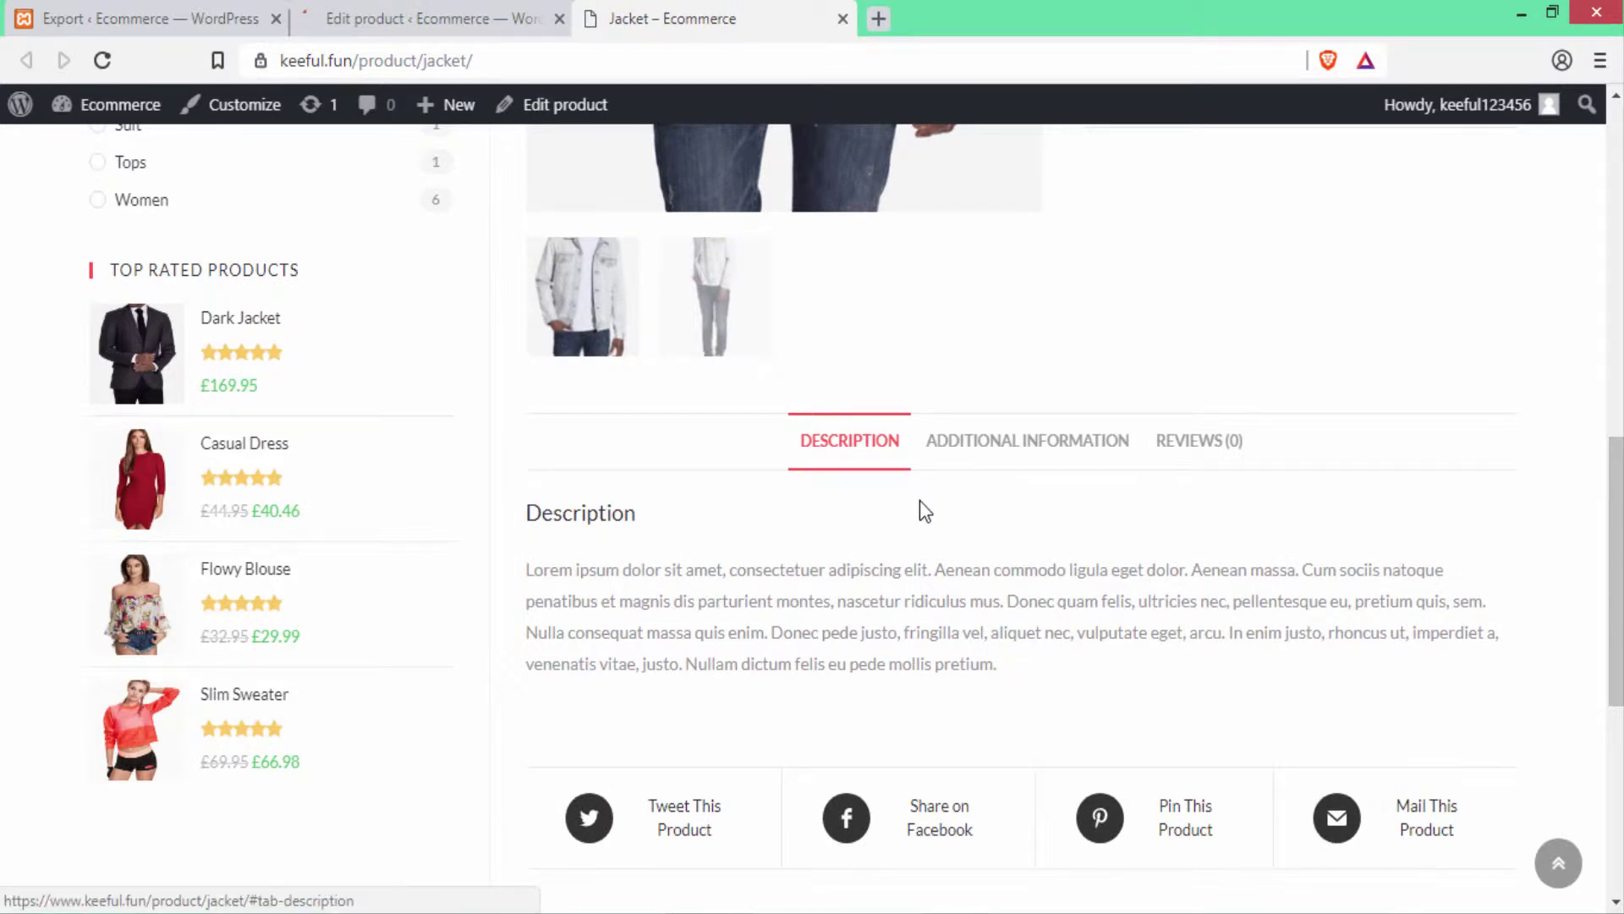
click(1016, 464)
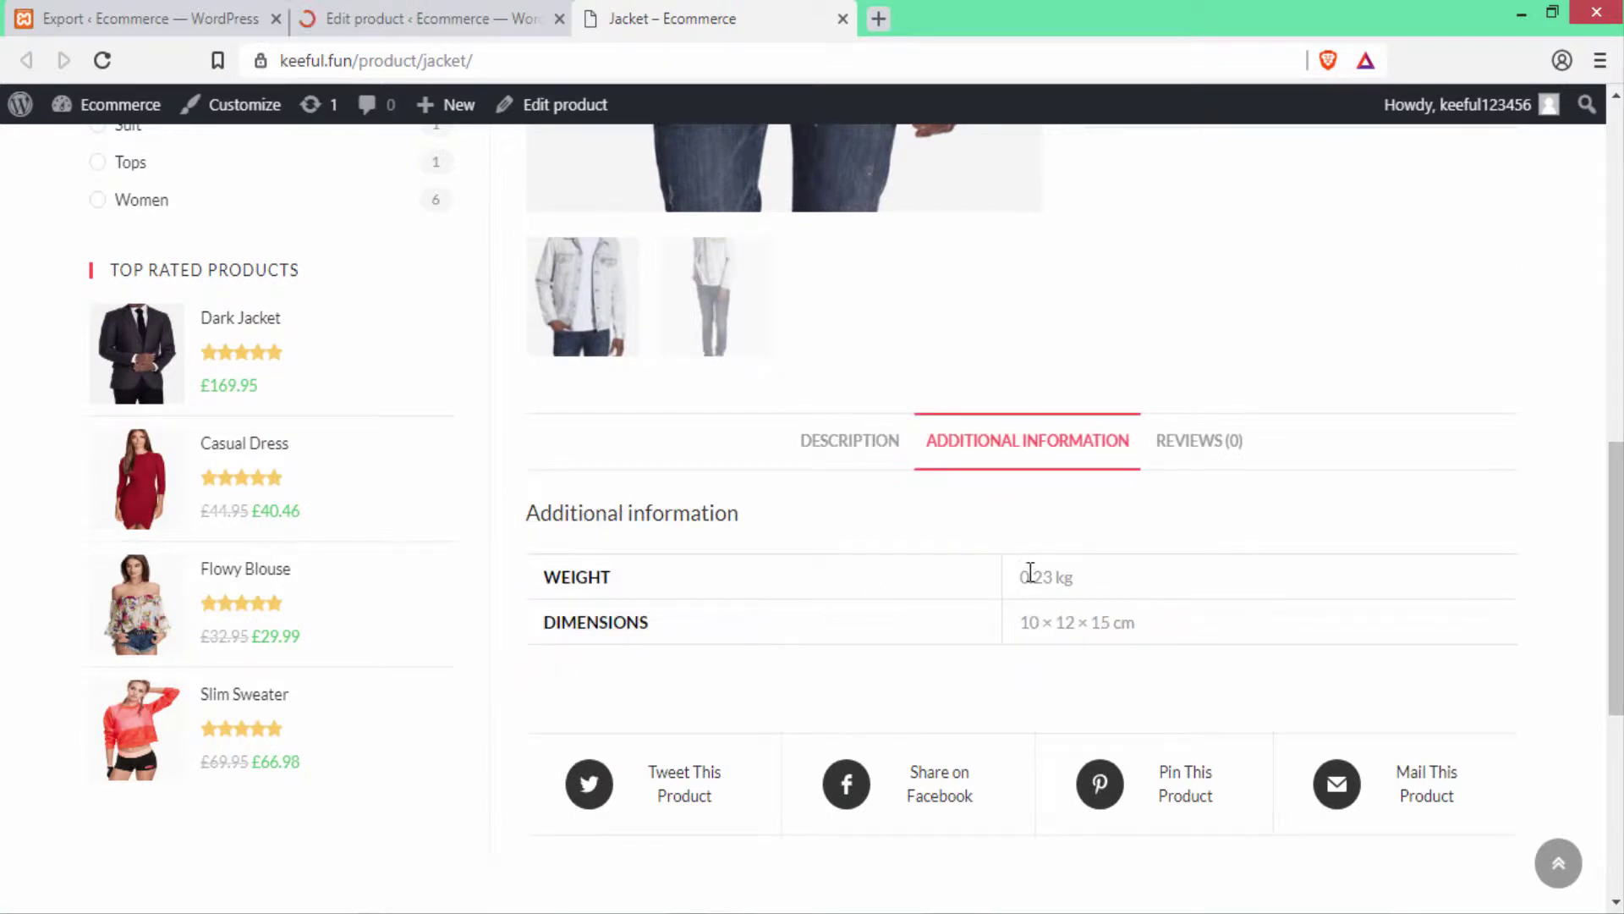
drag(1021, 624, 1115, 623)
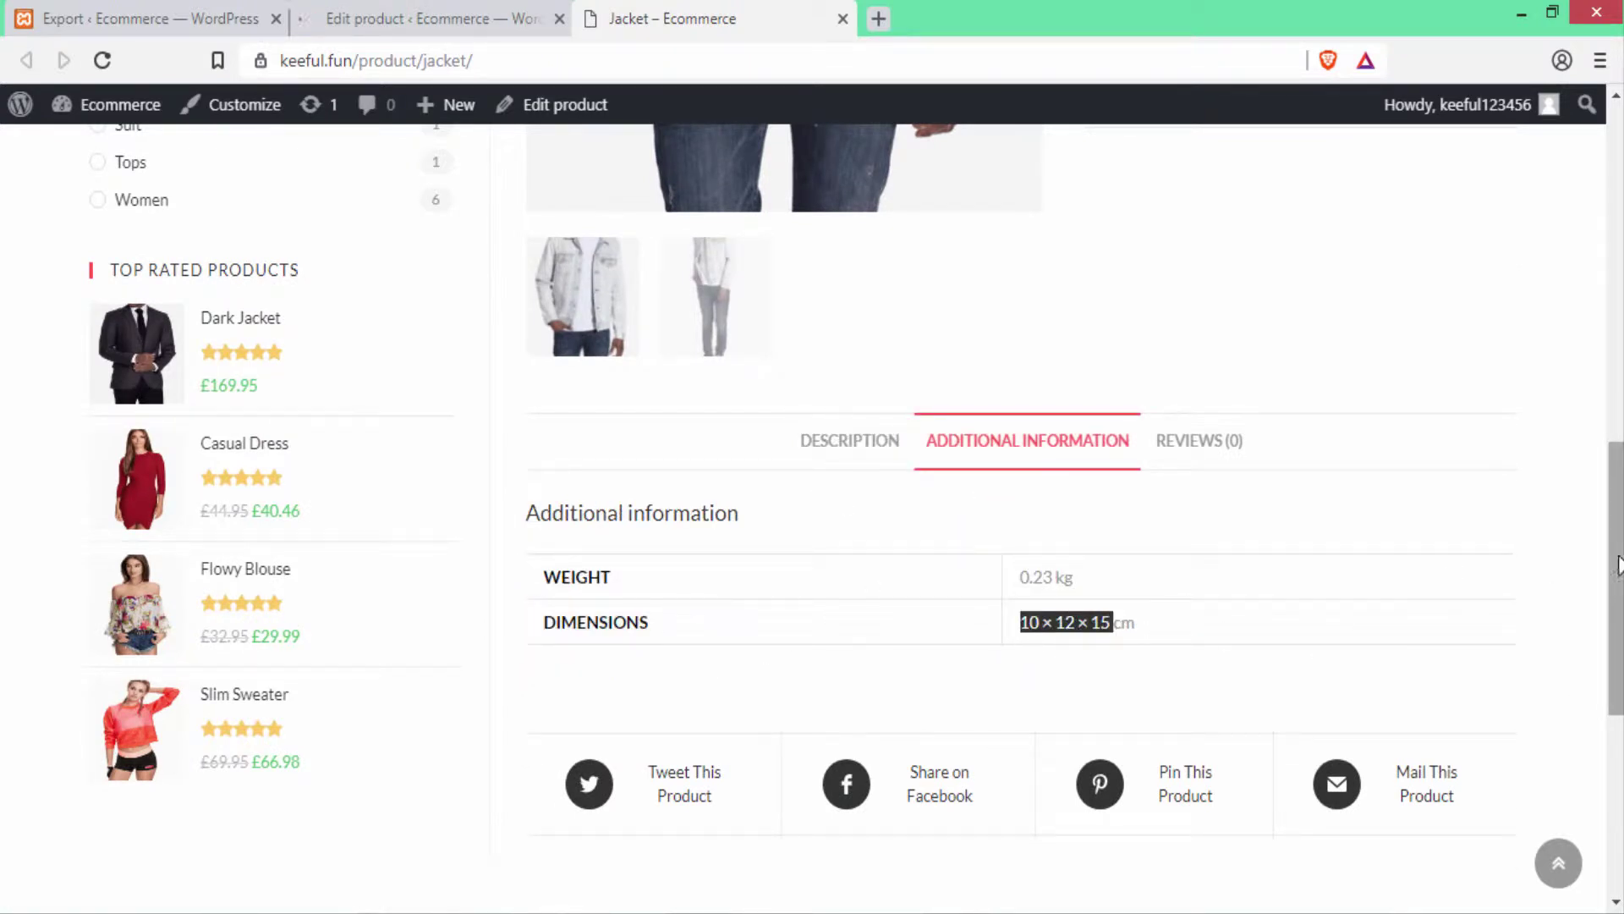
drag(1617, 562, 1620, 306)
scroll(1084, 417, up, 3)
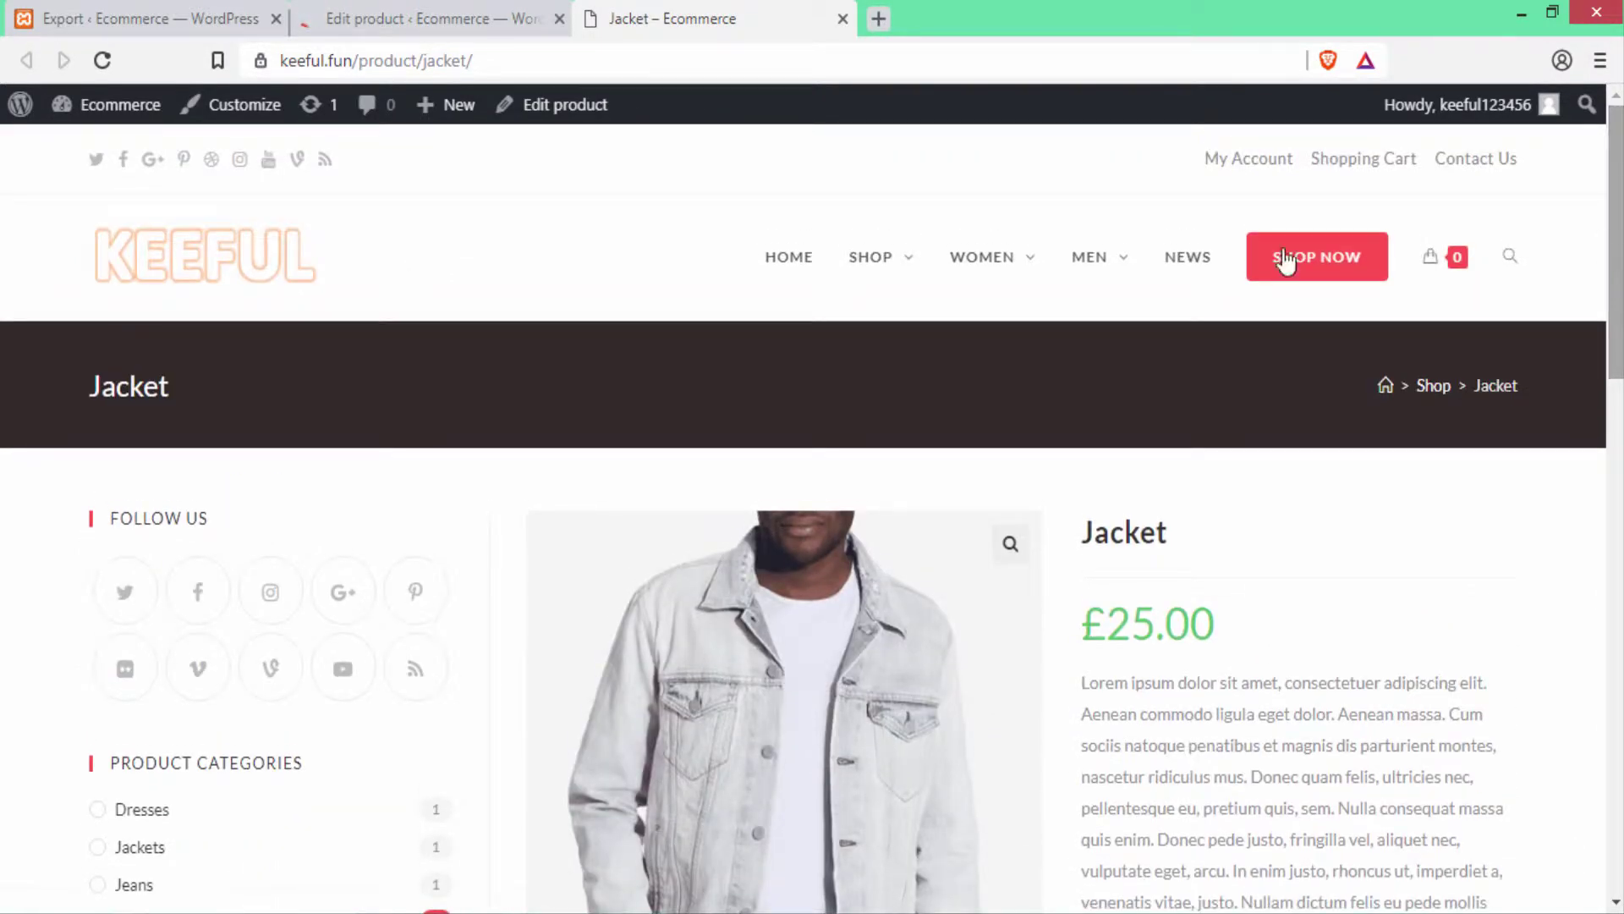
click(842, 18)
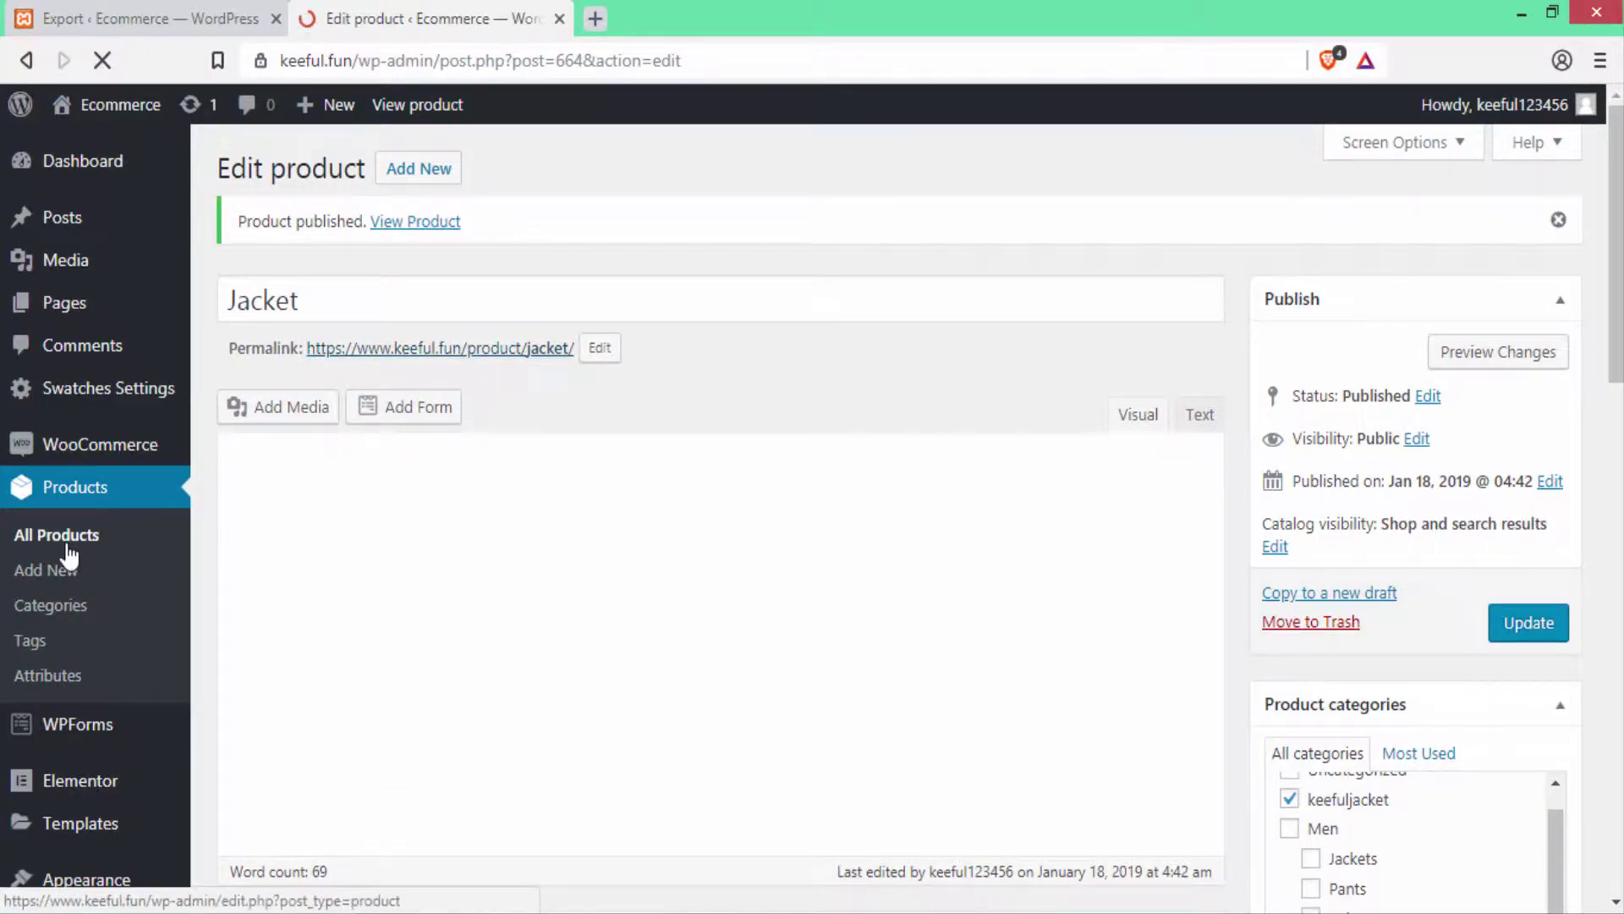
Add a new product titled 'keefultshirts' with a 69-word Lorem ipsum description.
click(59, 581)
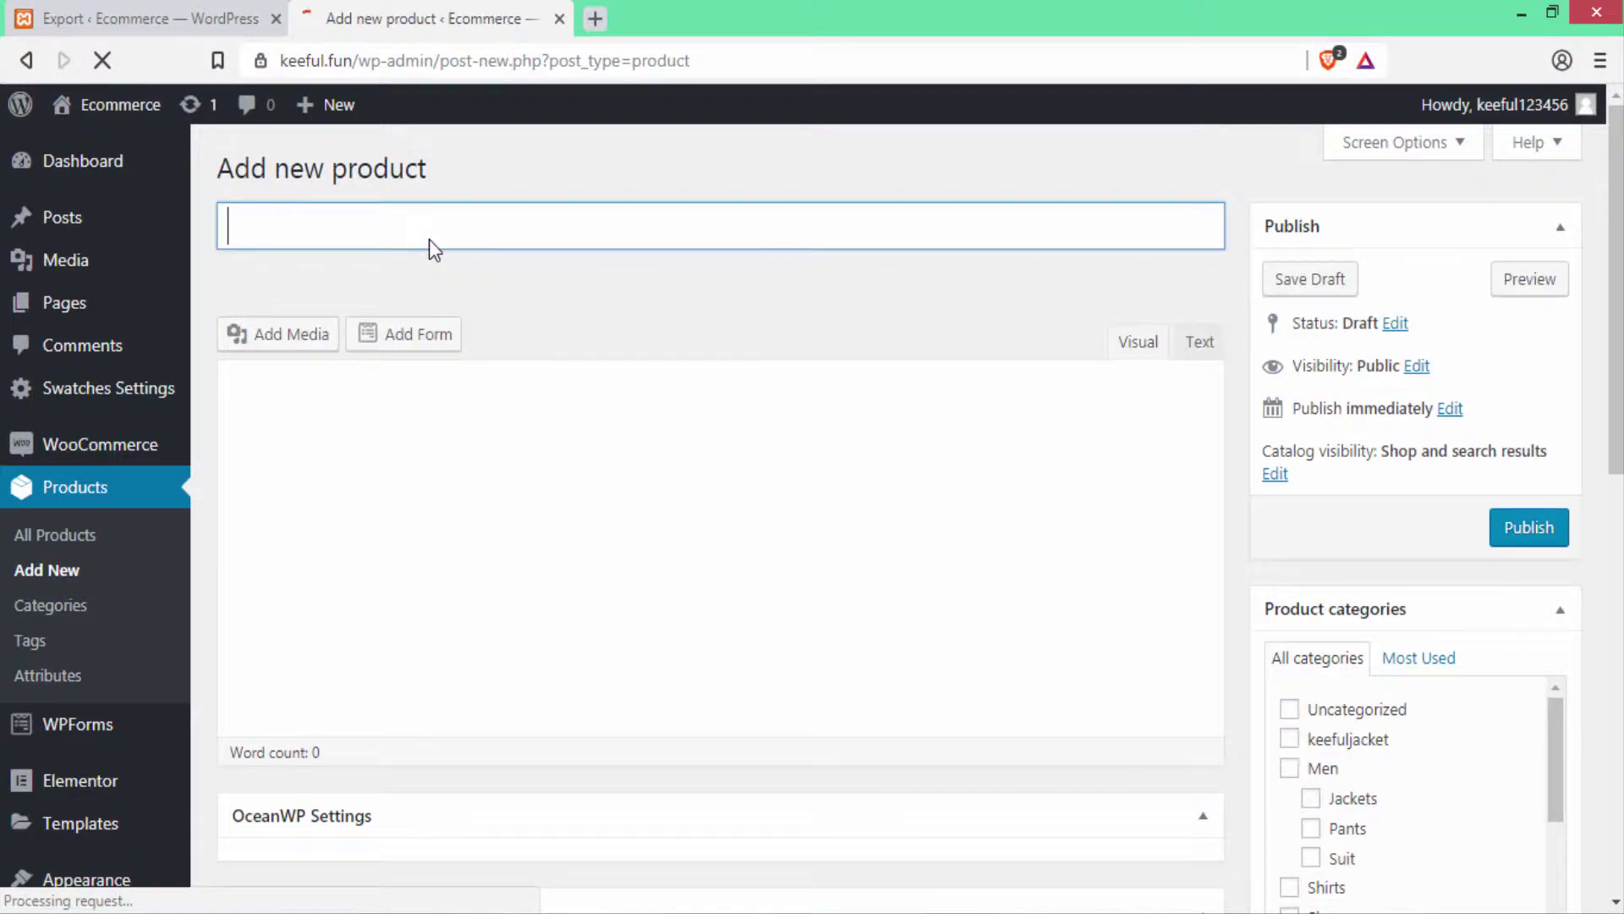
text(keefultshirts)
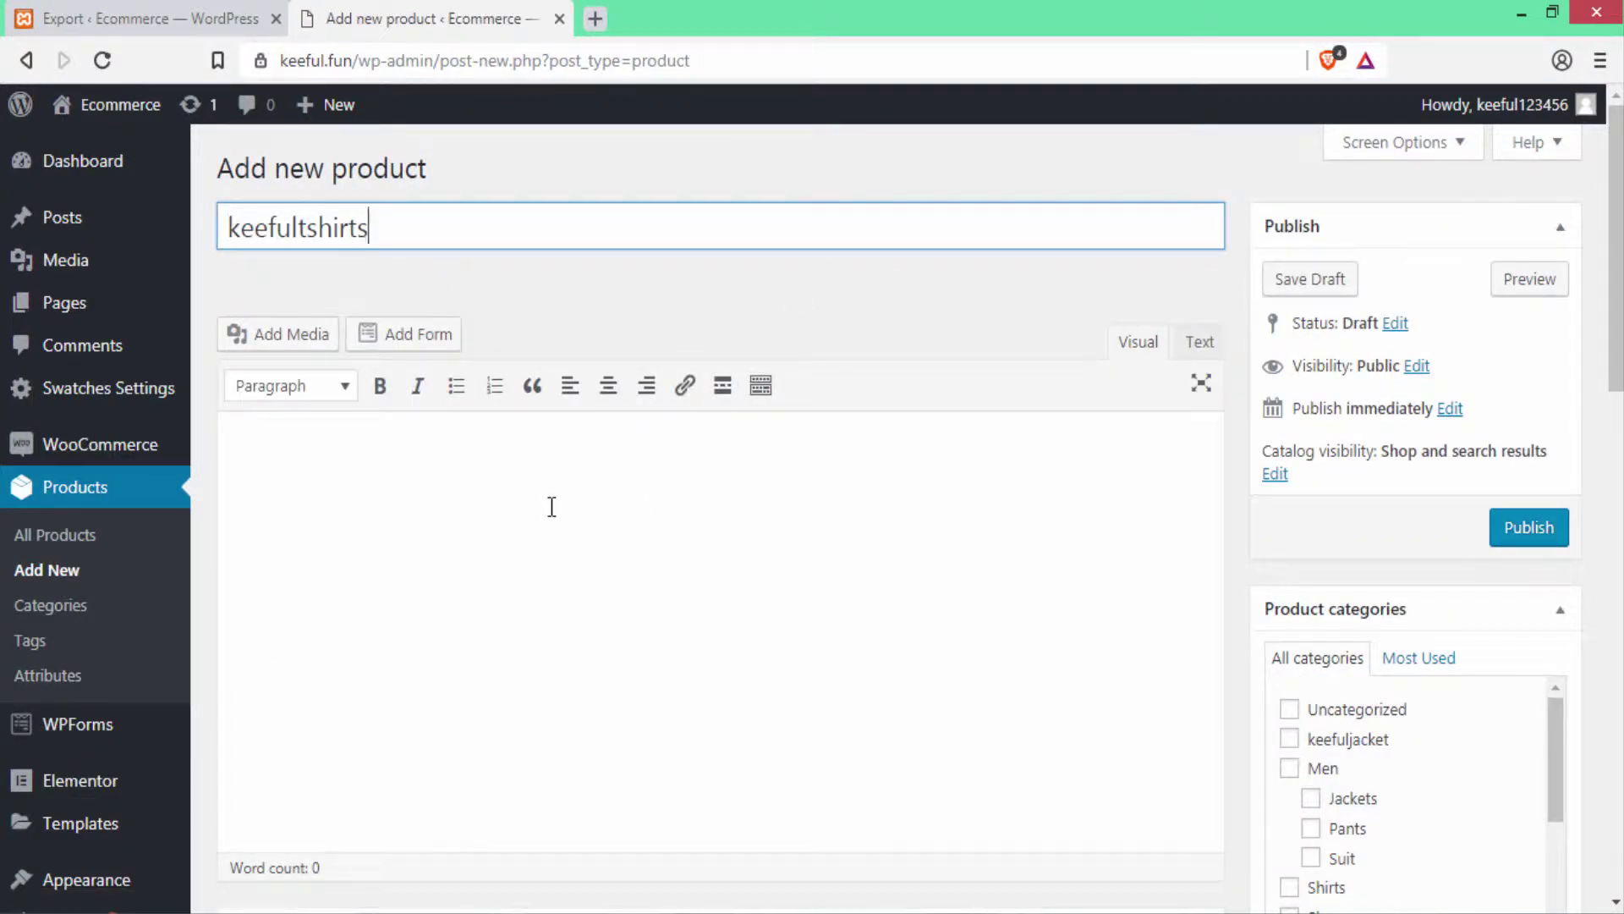
click(552, 505)
text(Lorem ipsum dolor sit amet, consectetuer adipiscing elit. Aenean commodo ligula eget dolor. Aenean massa. Cum sociis natoque penatibus et magnis dis parturient montes, nascetur ridiculus mus. Donec quam felis, ultricies nec, pellentesque eu, pretium quis, sem. Nulla consequat massa quis enim. Donec pede justo, fringilla vel, aliquet nec, vulputate eget, arcu. In enim justo, rhoncus ut, imperdiet a, venenatis vitae, justo. Nullam dictum felis eu pede mollis pretium.)
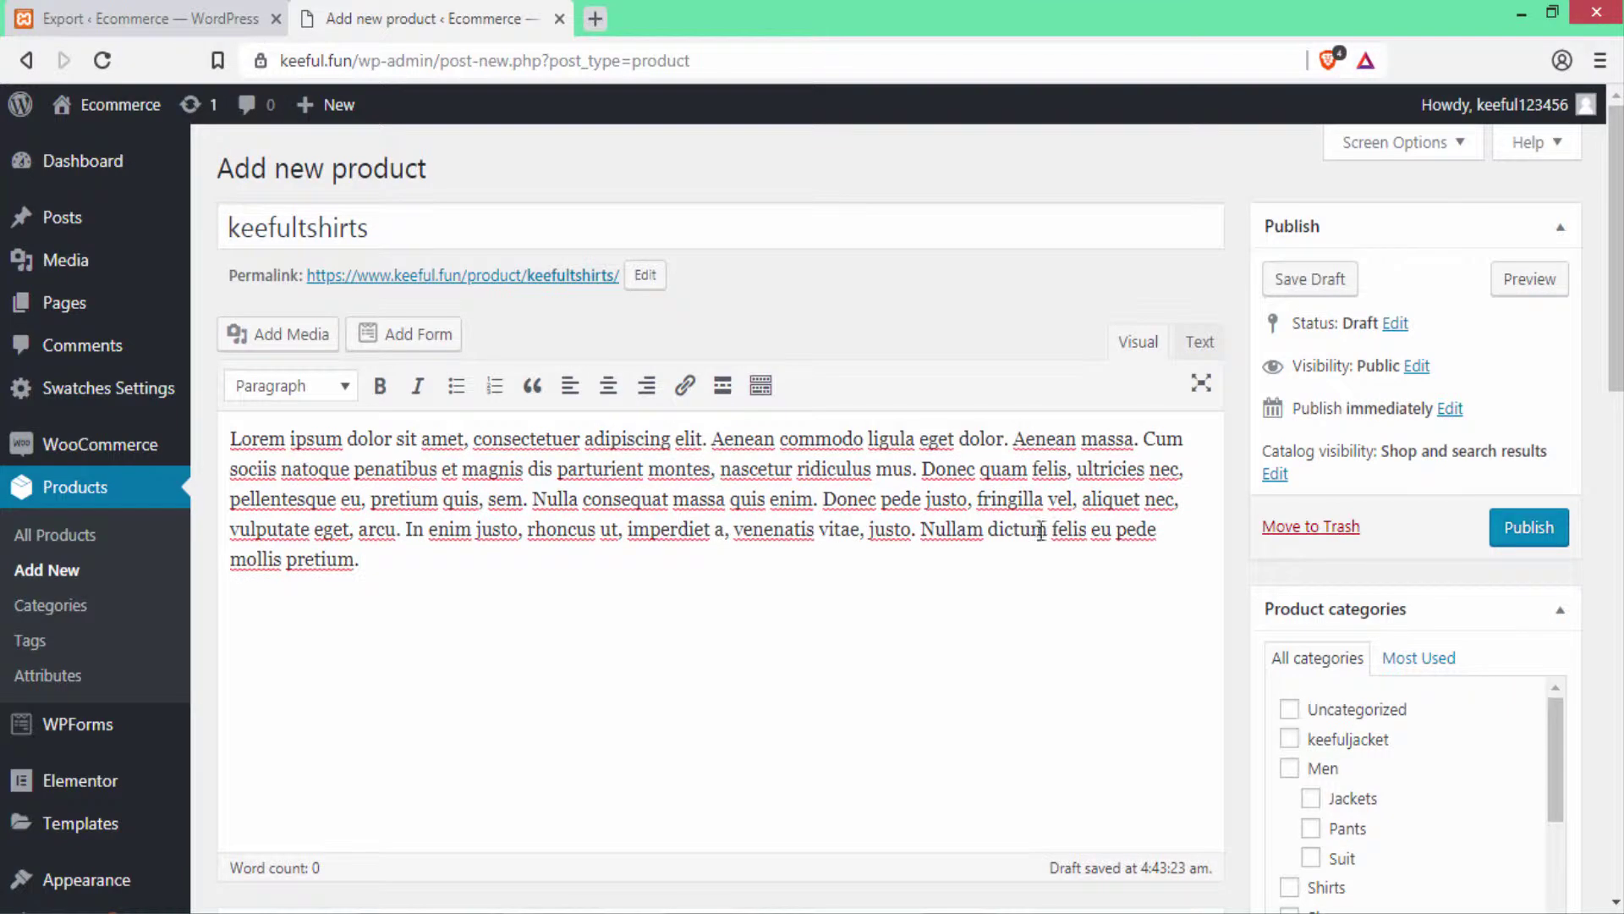
scroll(719, 508, down, 8)
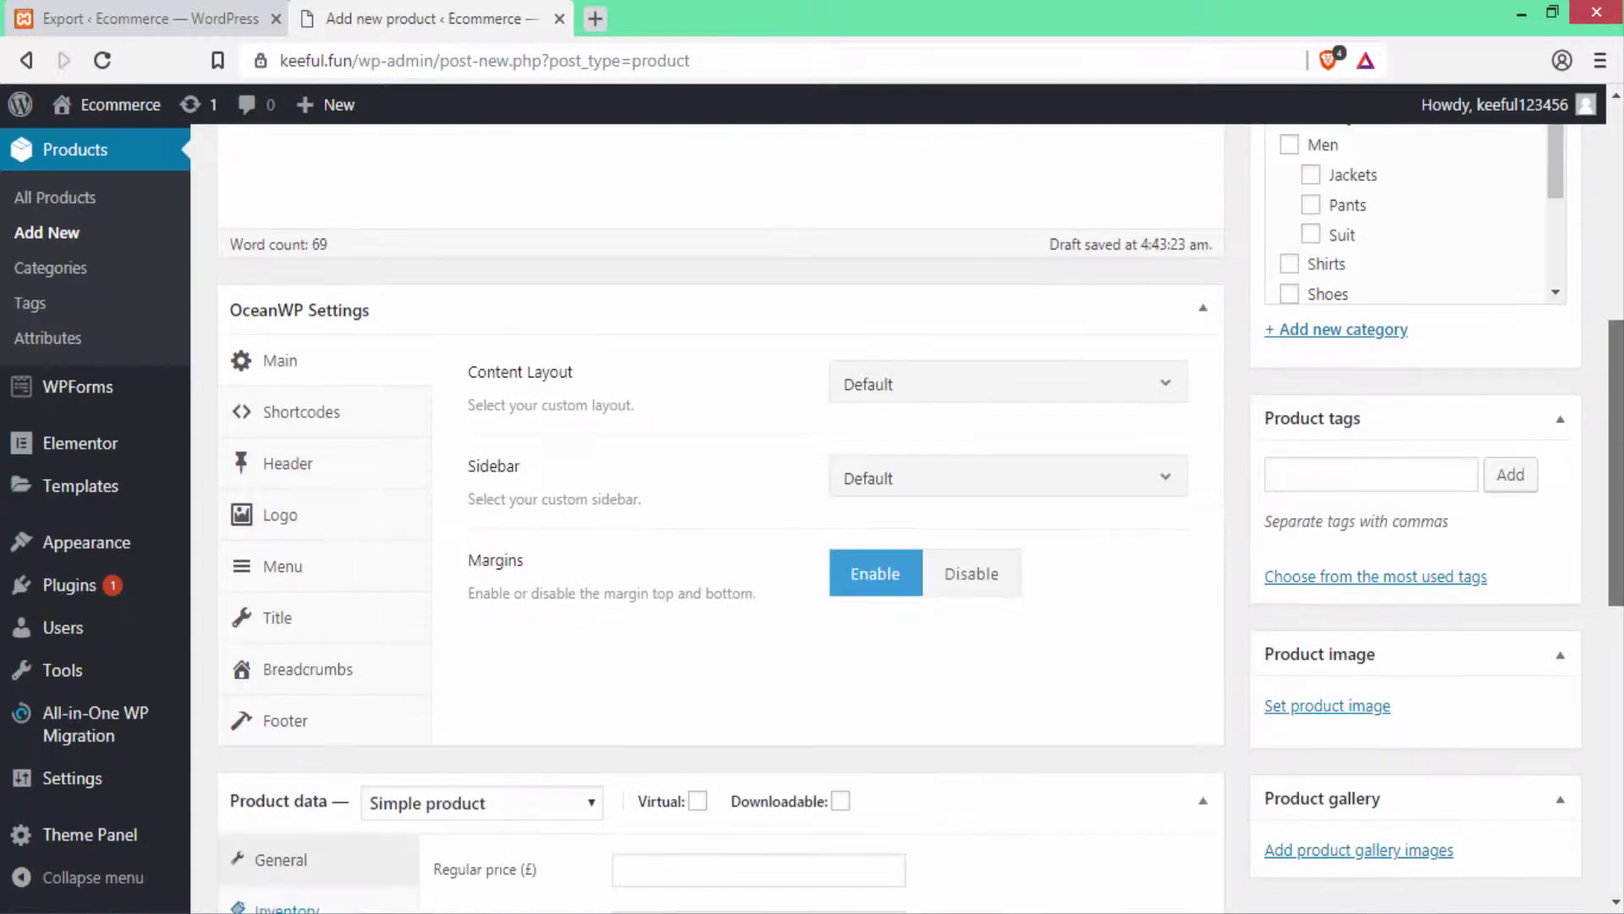
scroll(1353, 595, down, 5)
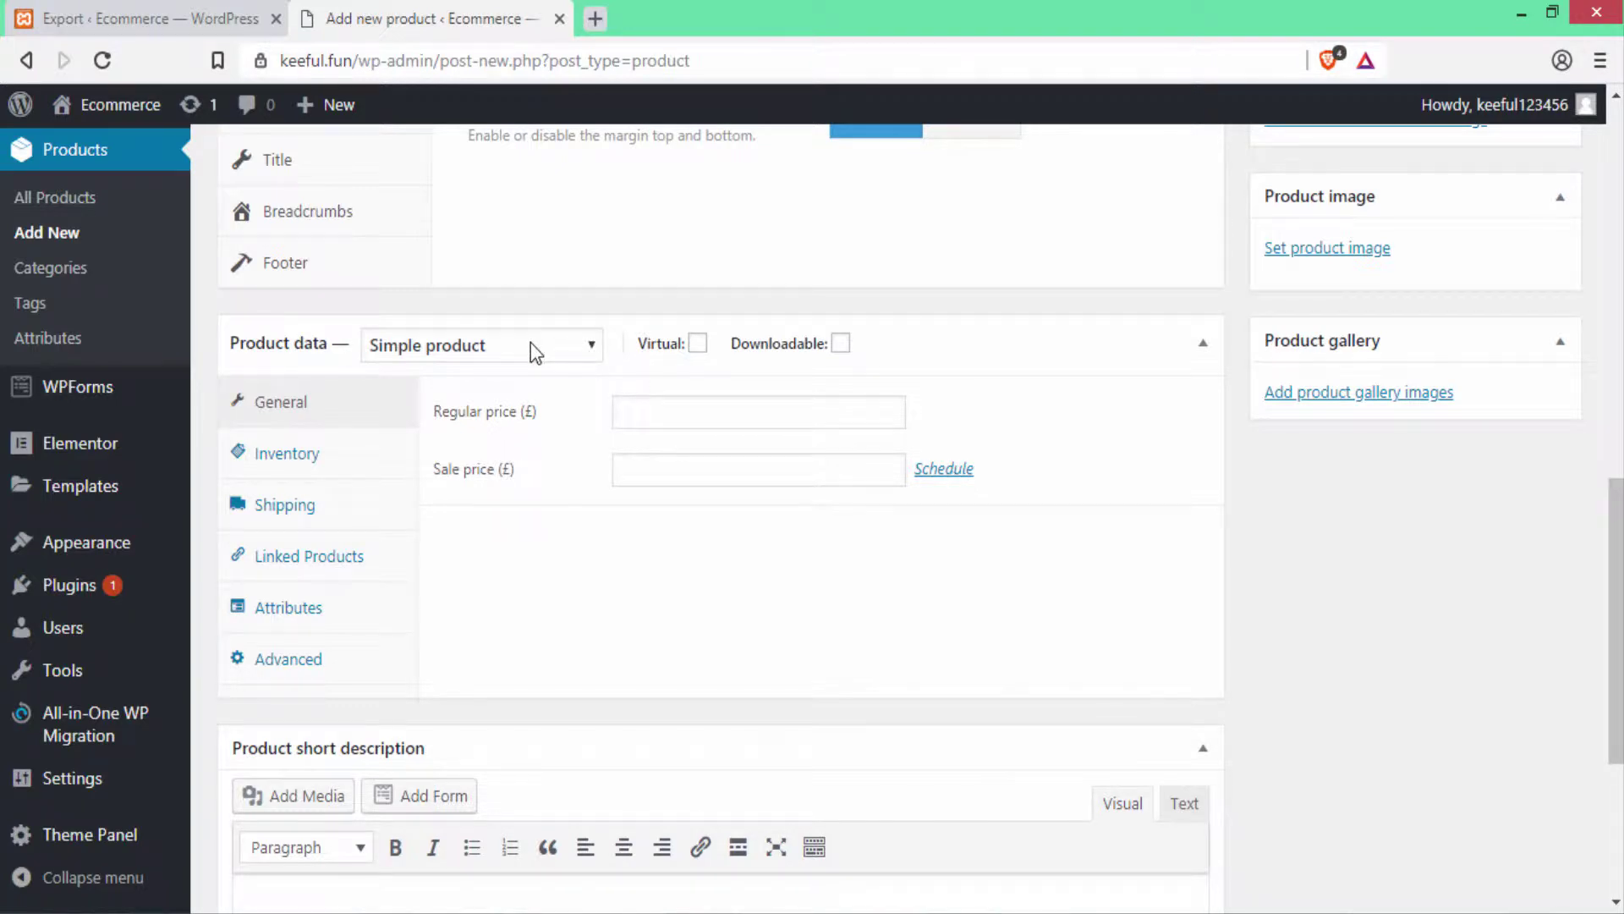
Make keefultshirts a Variable product weighing 0.5 kg with dimensions 10 × 20 × 15 cm.
click(530, 343)
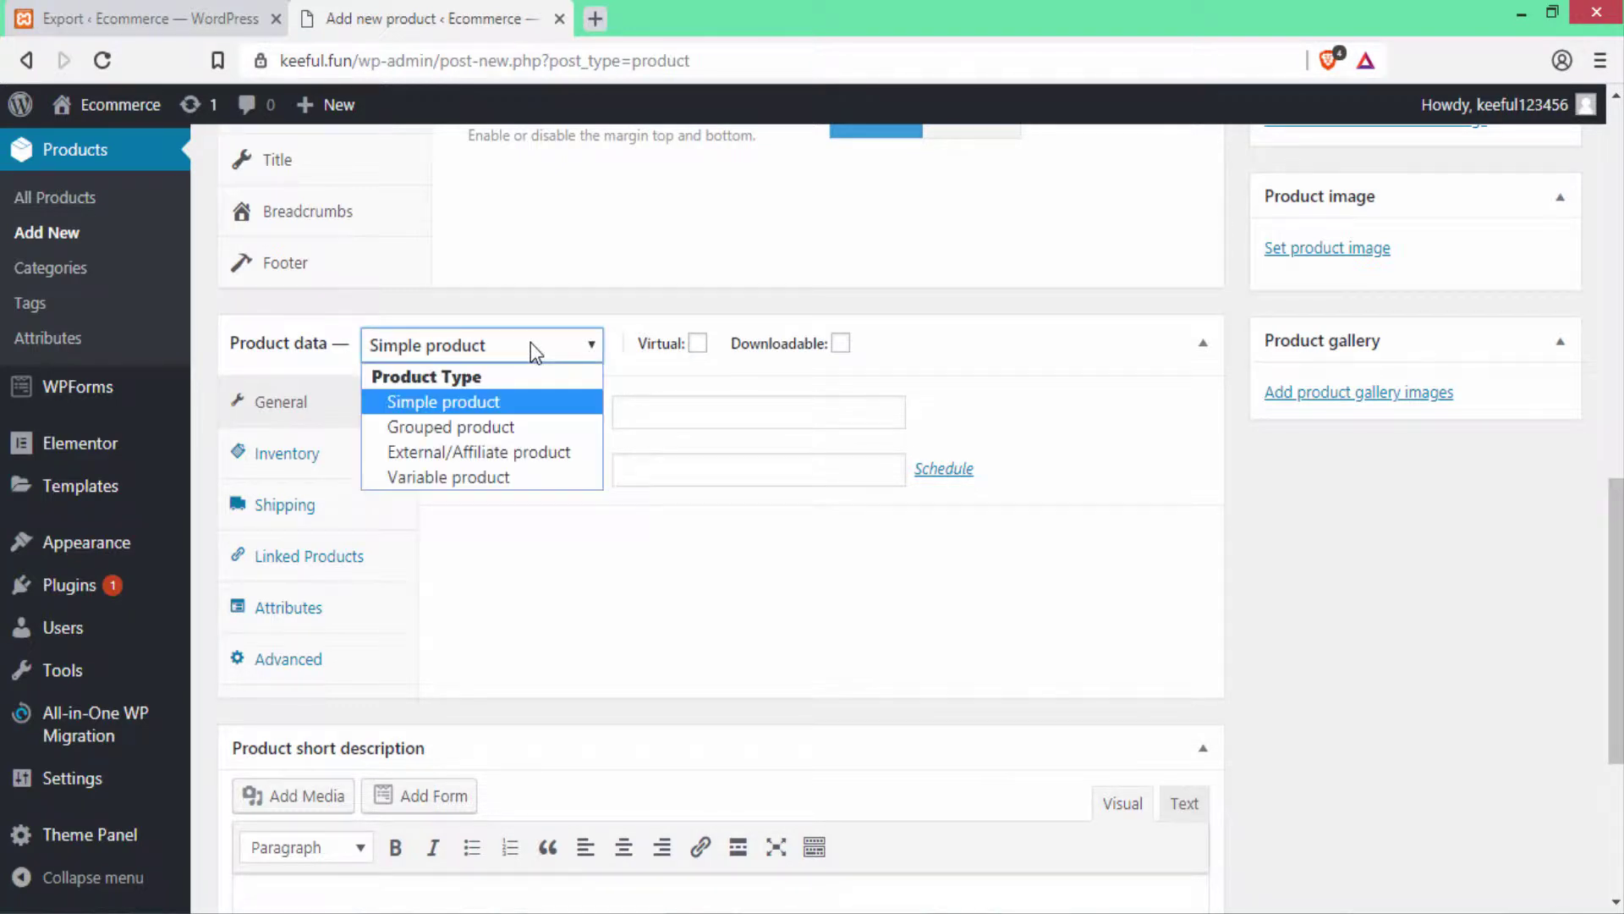
click(499, 478)
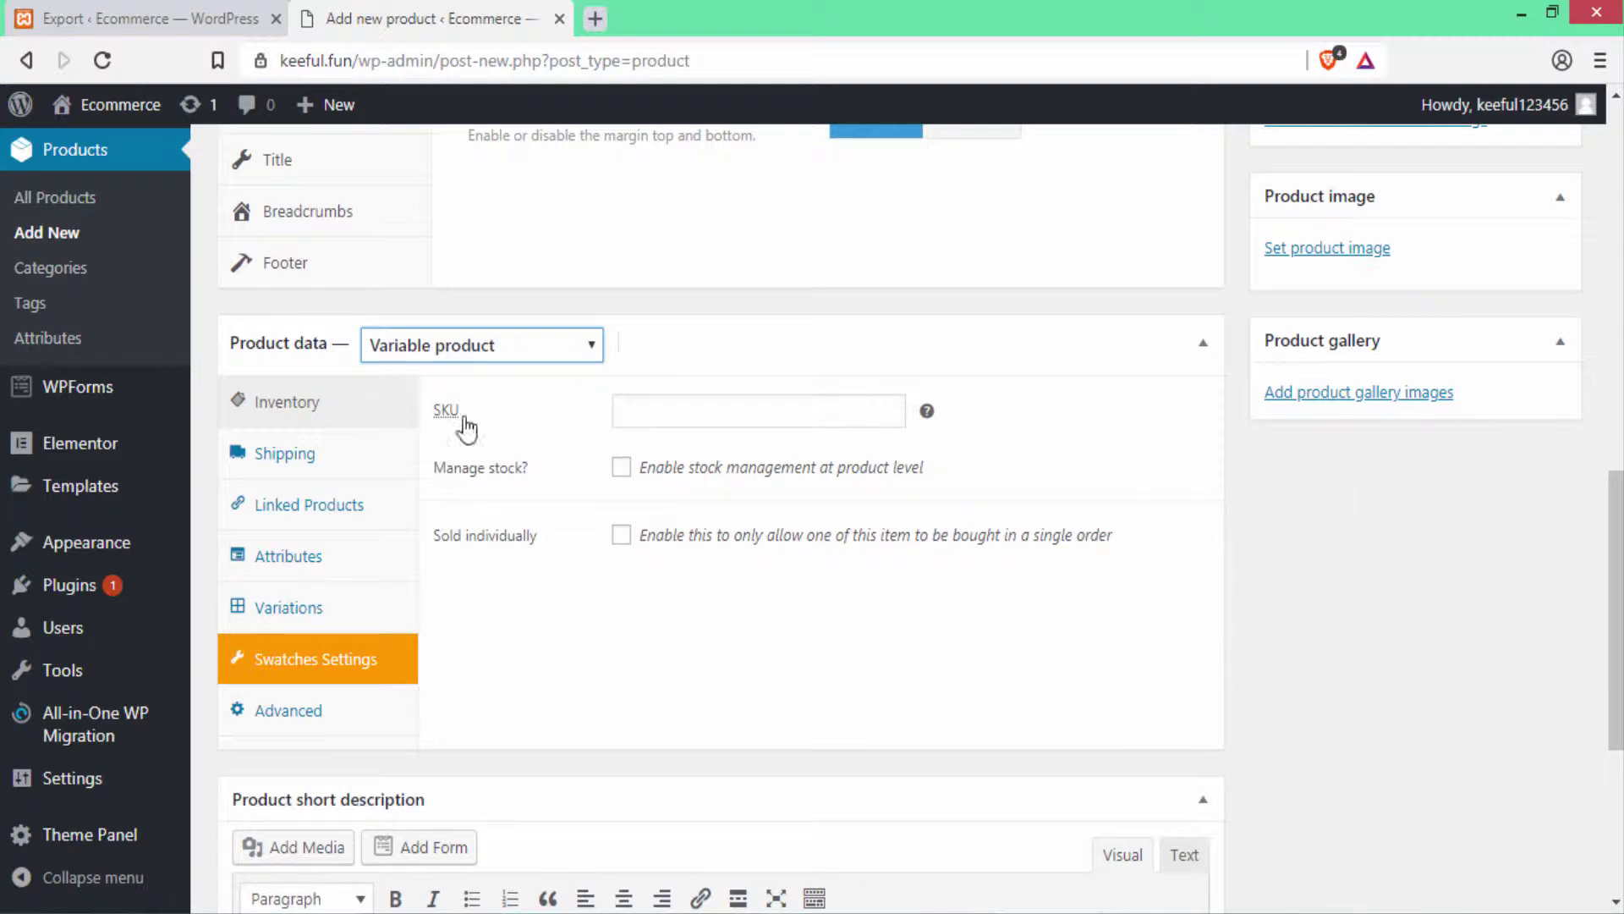
click(363, 457)
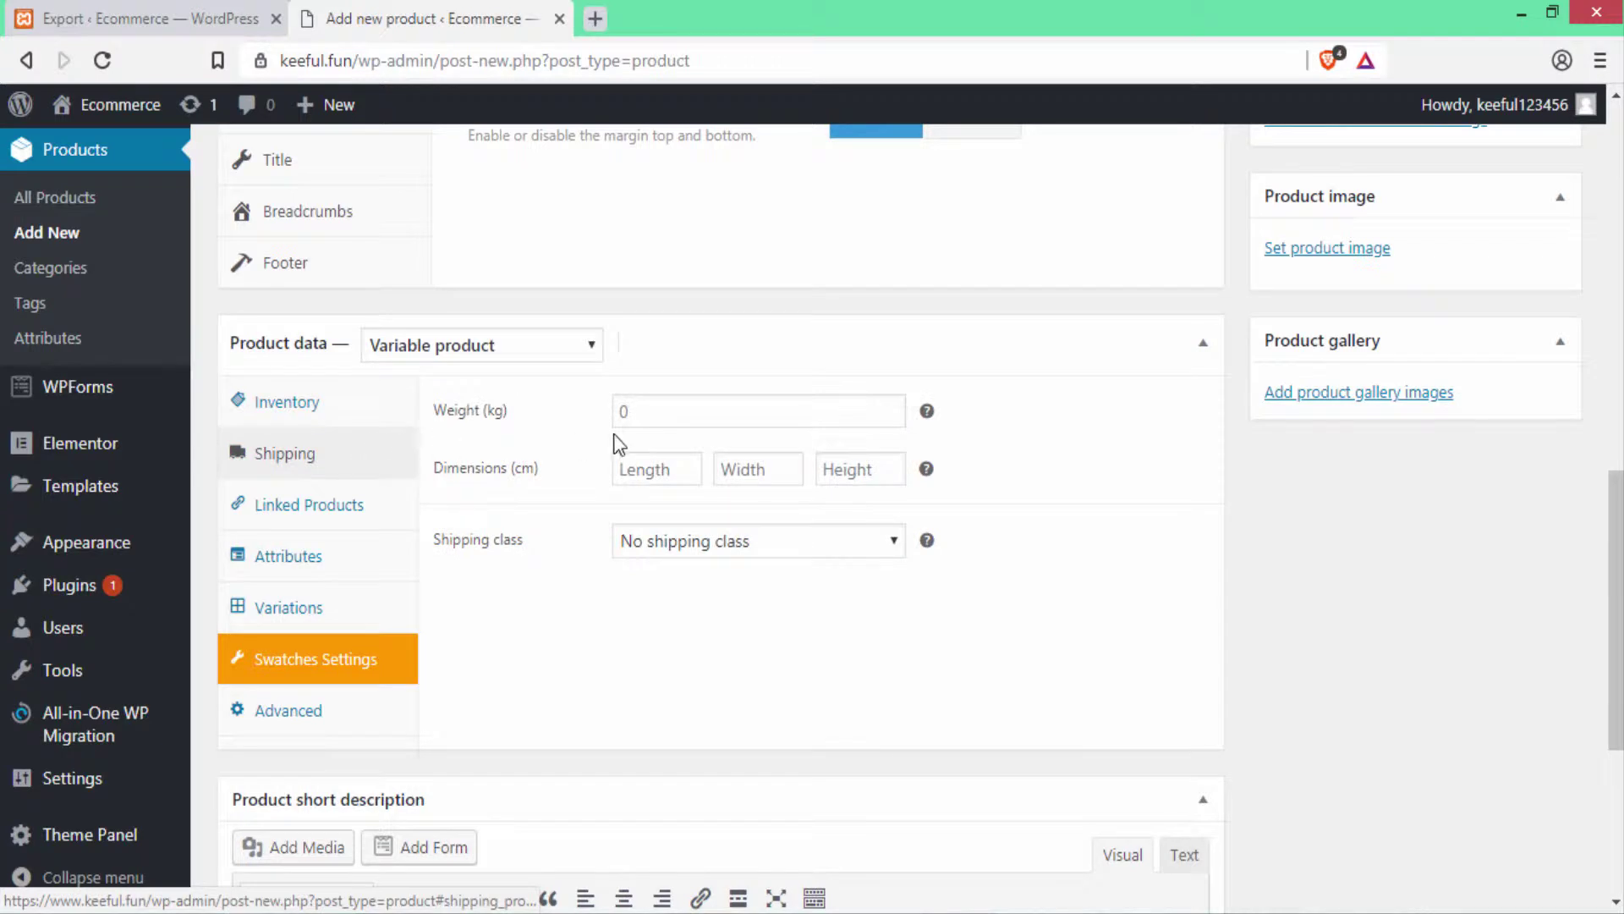
click(634, 414)
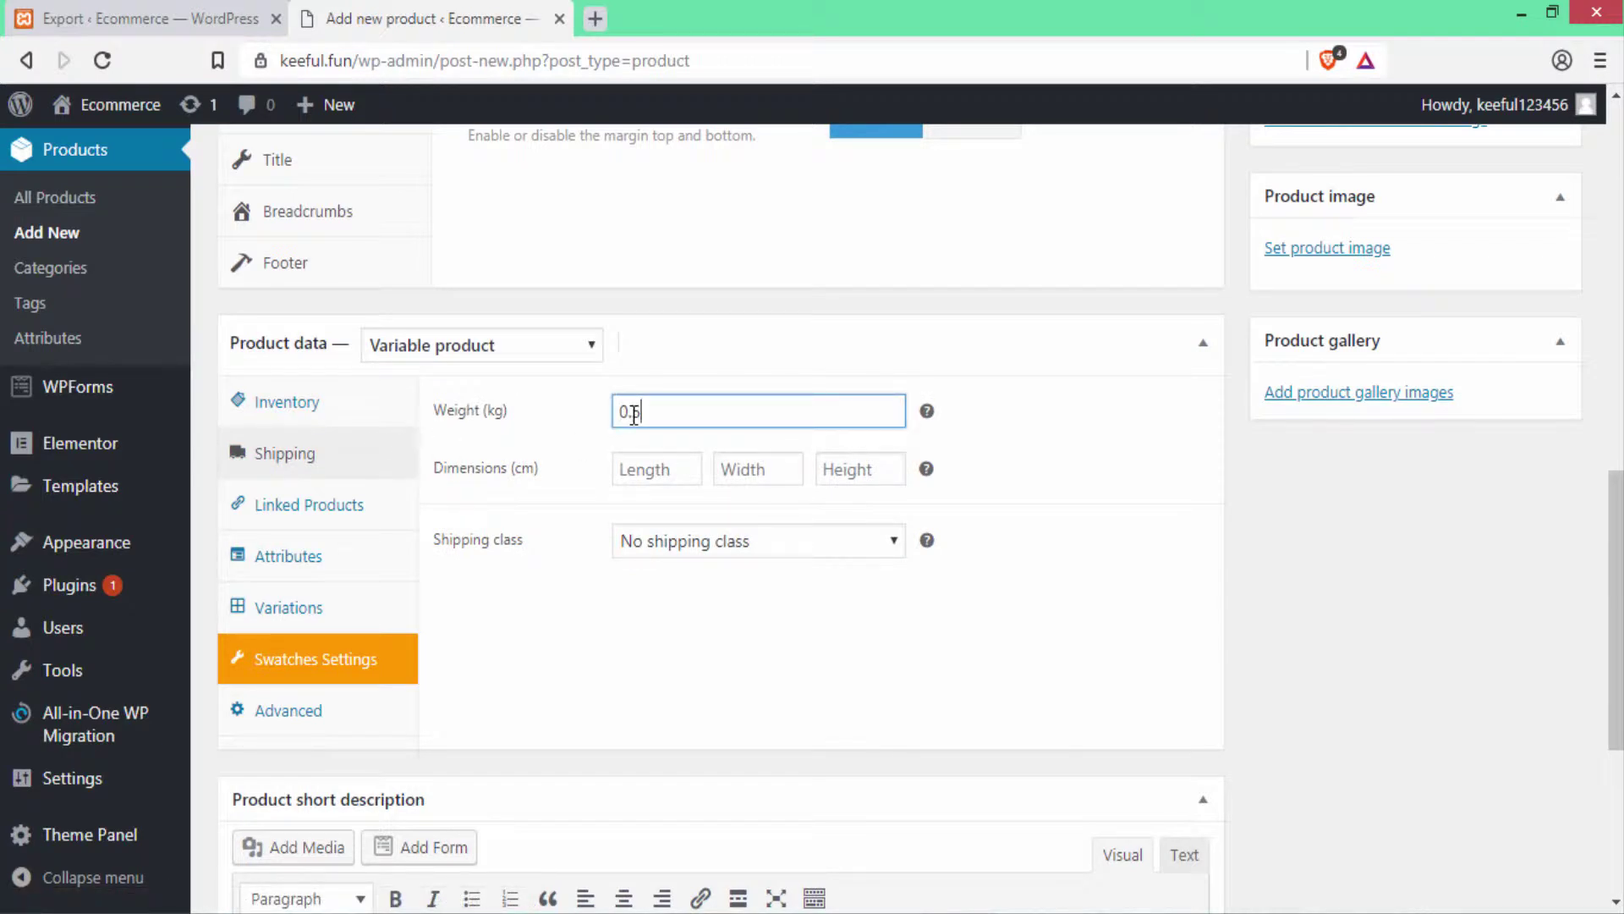
key(Tab)
key(Tab)
text(20)
key(Tab)
text(15)
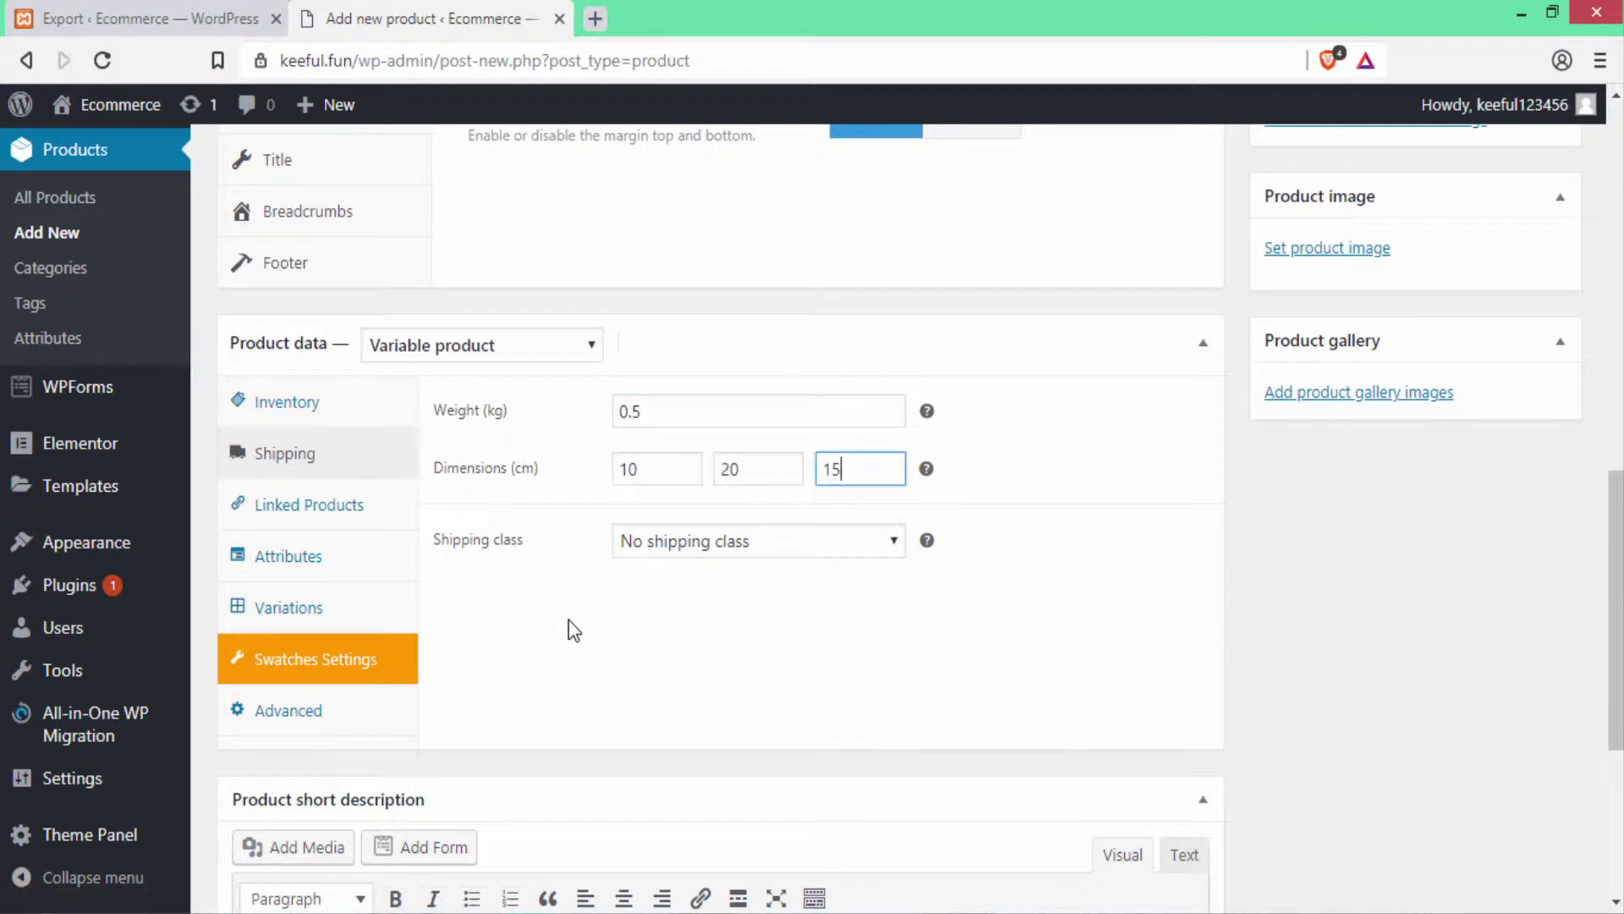
click(330, 512)
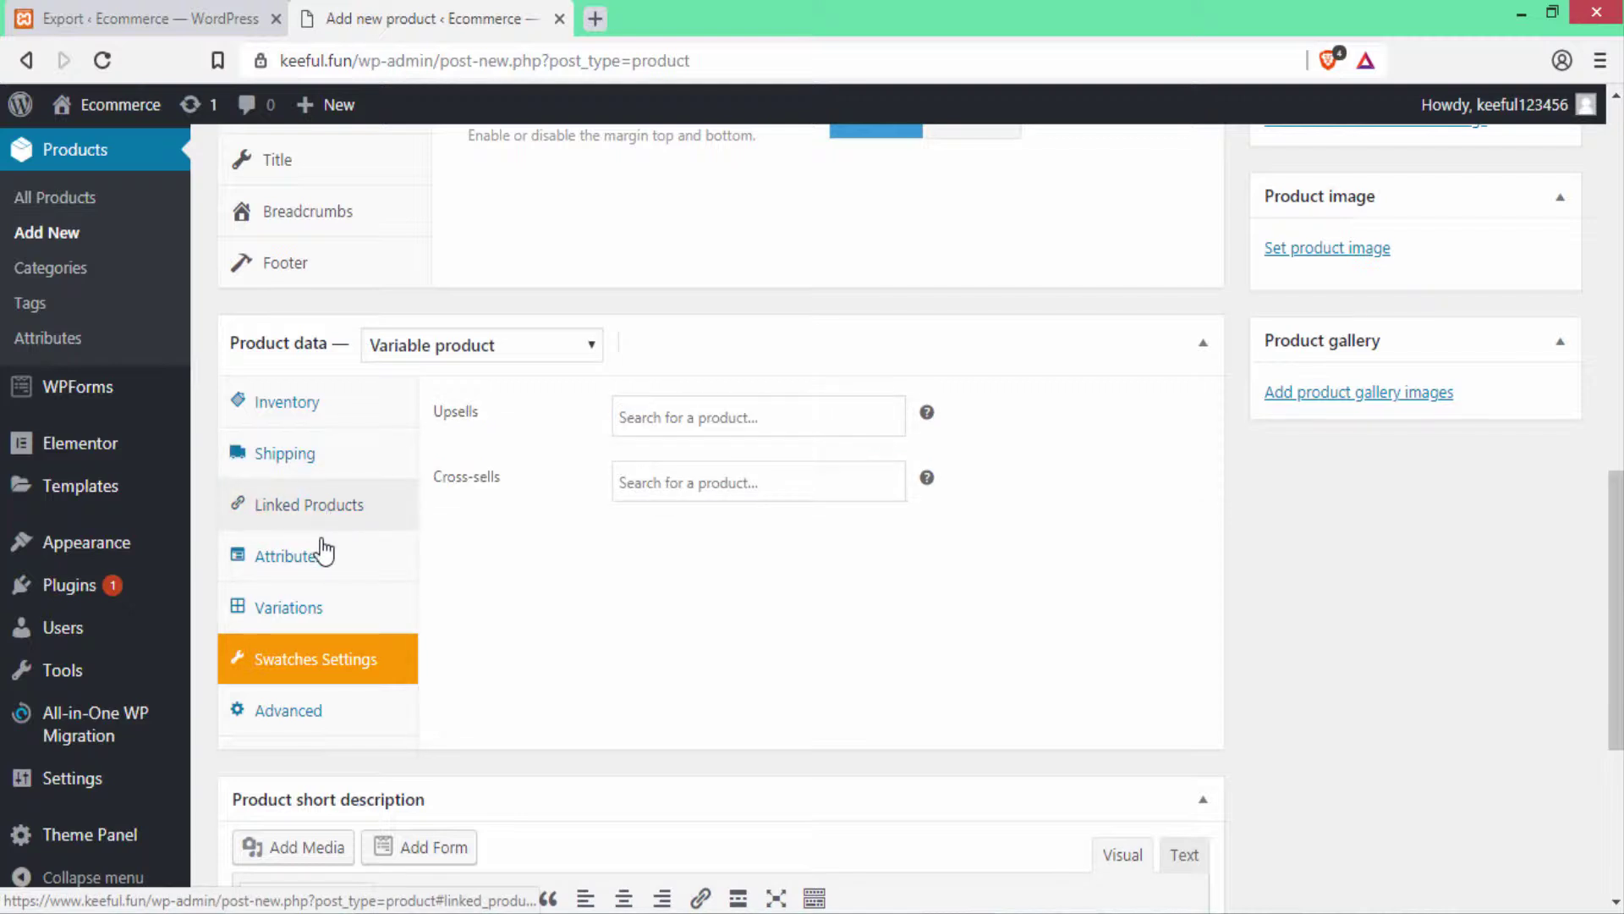
click(318, 575)
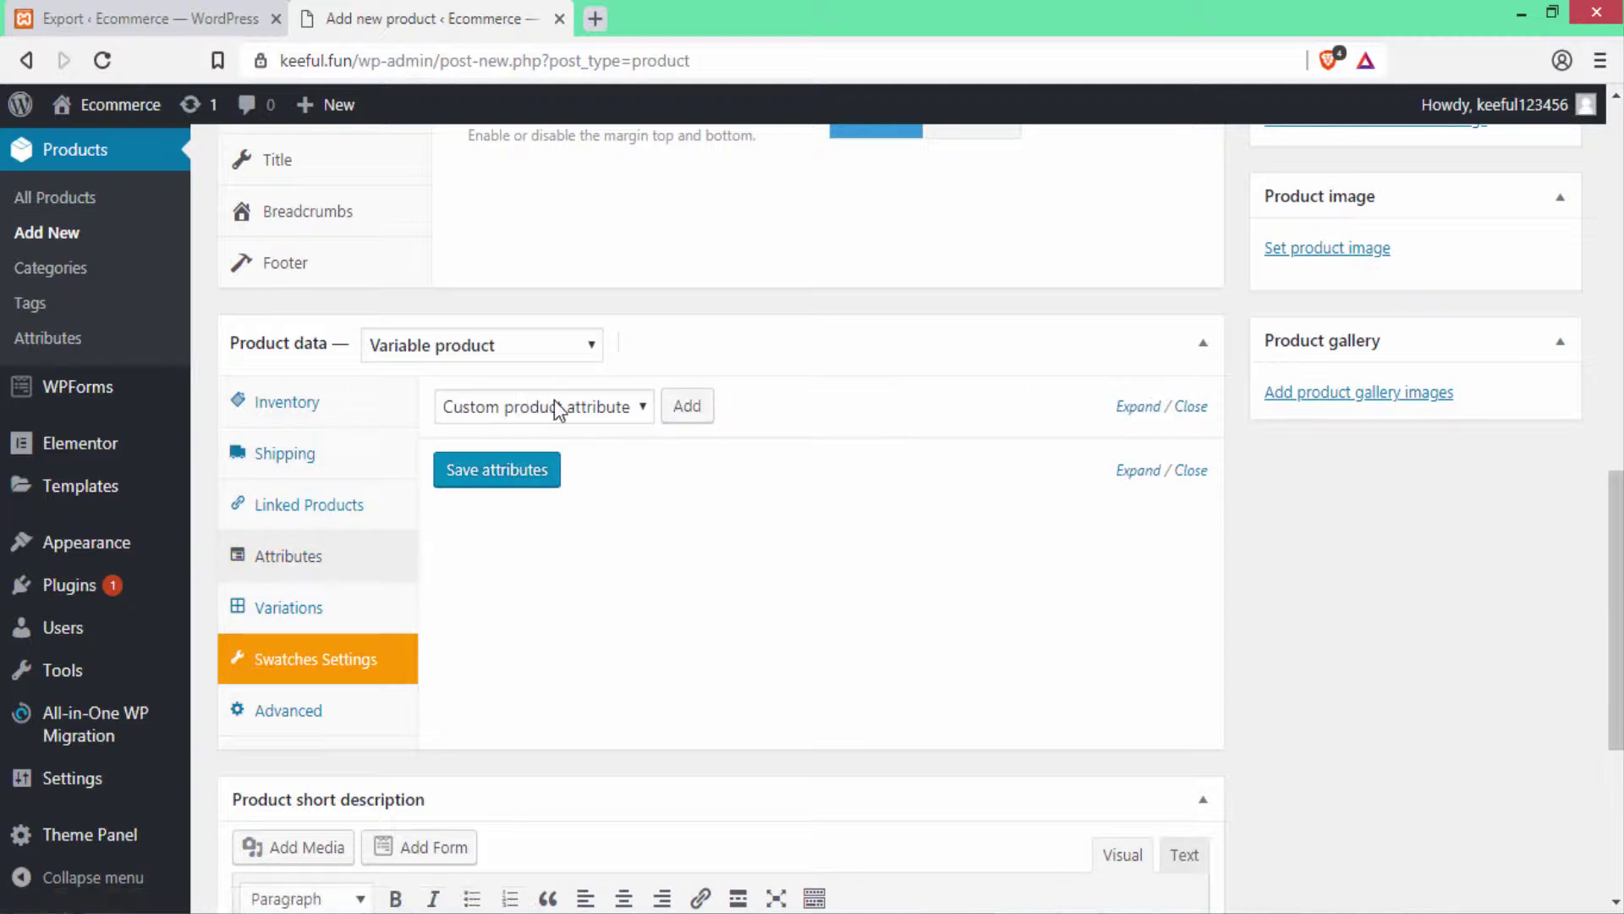
Add and save a Colors attribute with values Purple | Blue, used for variations.
click(688, 408)
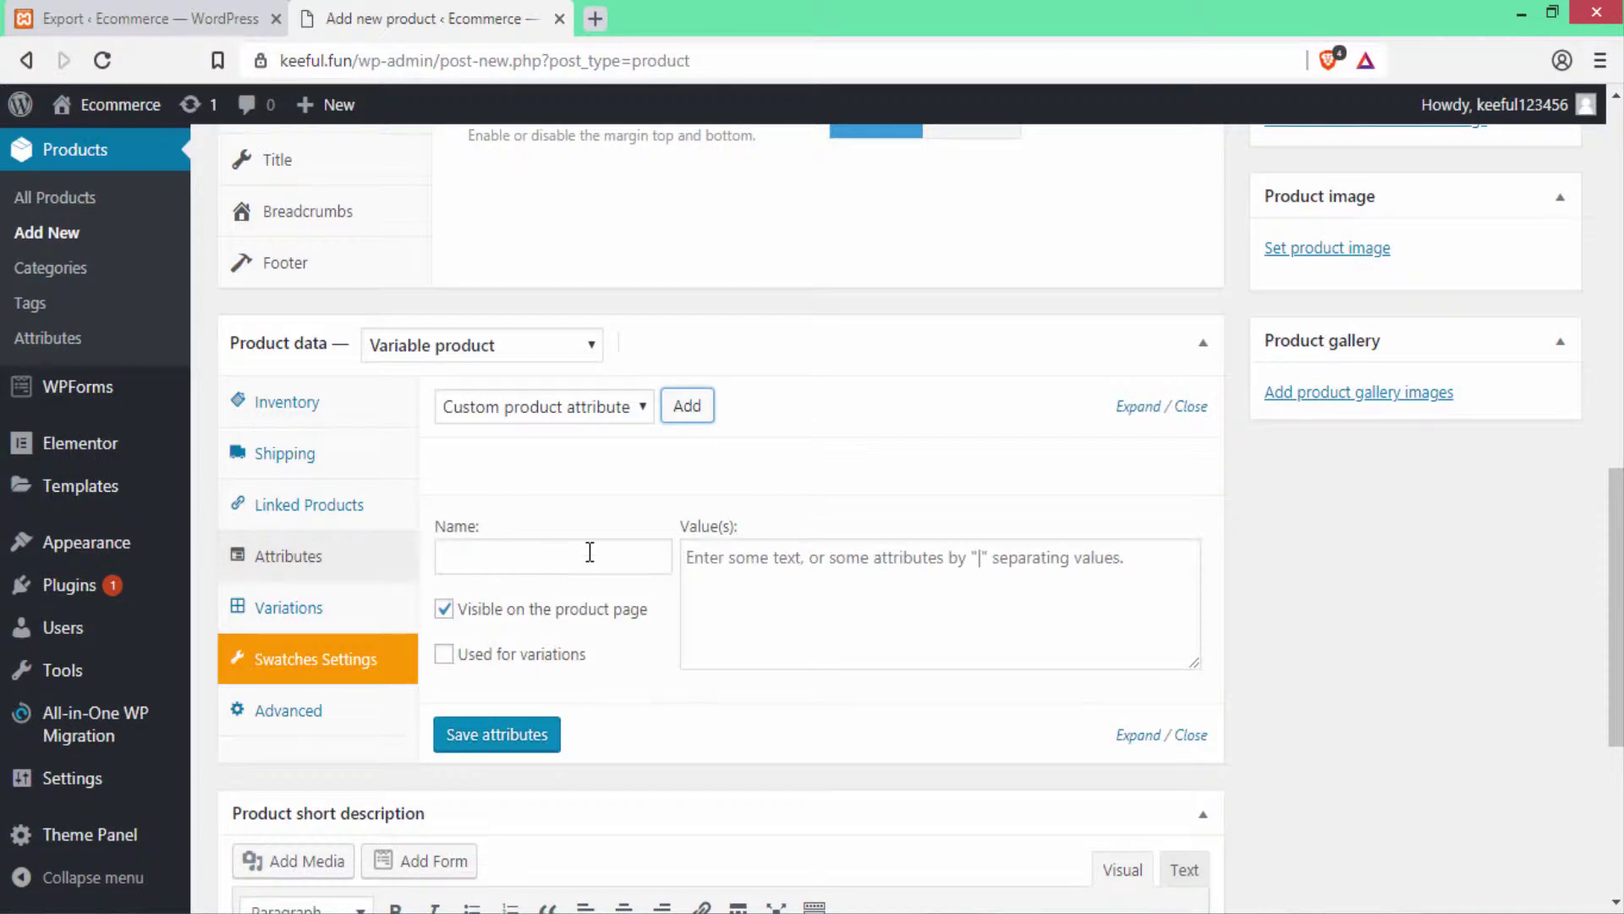
click(590, 552)
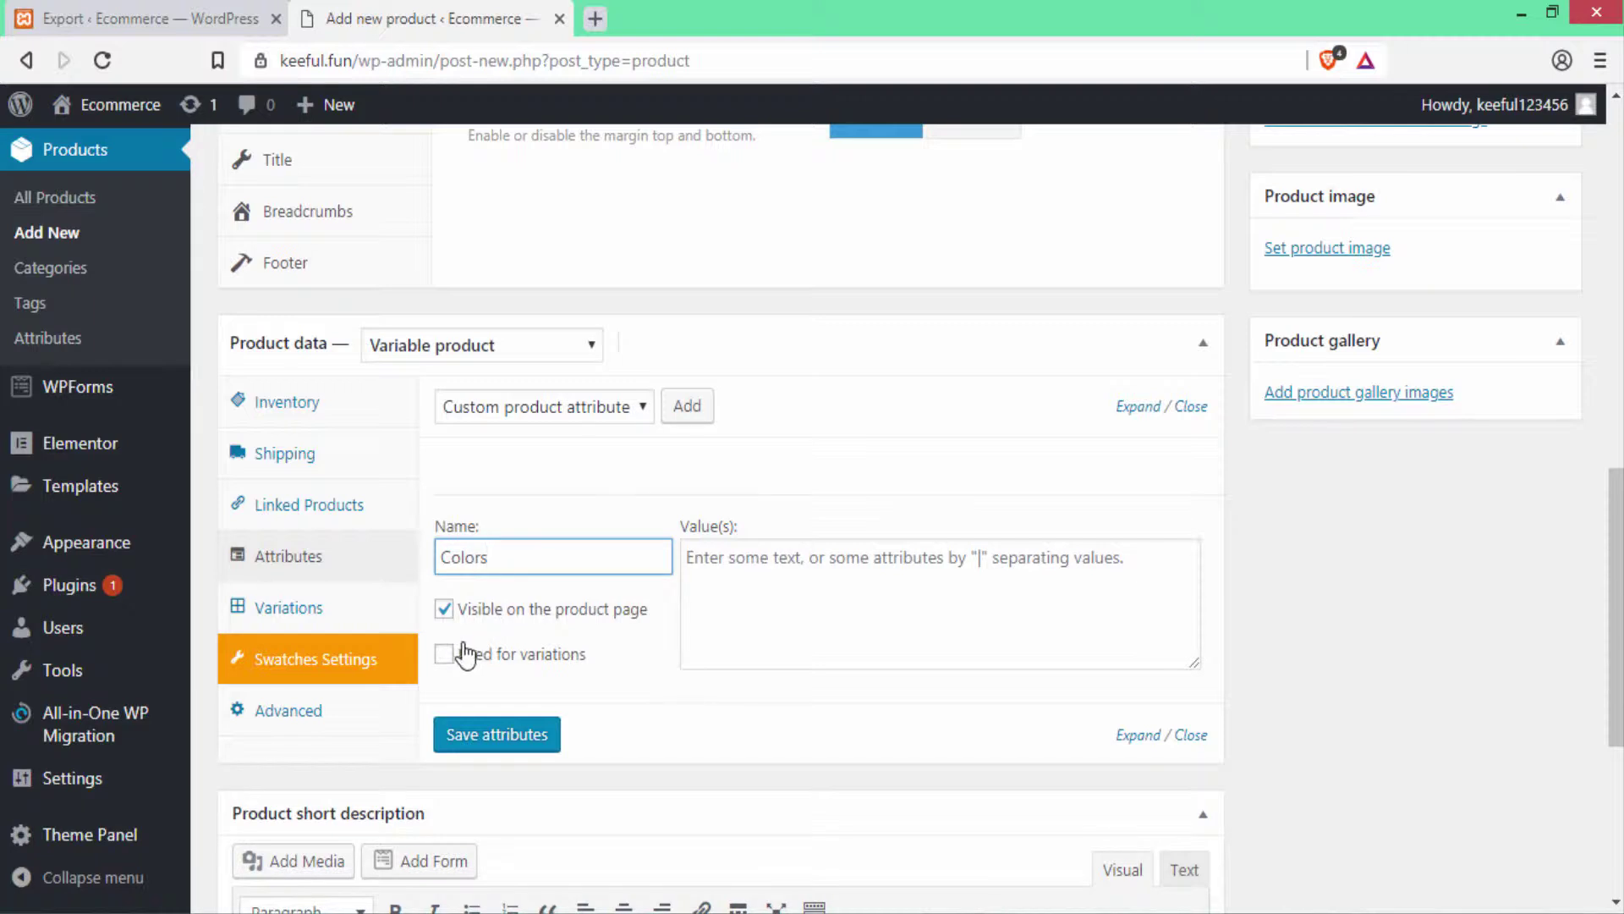
click(498, 656)
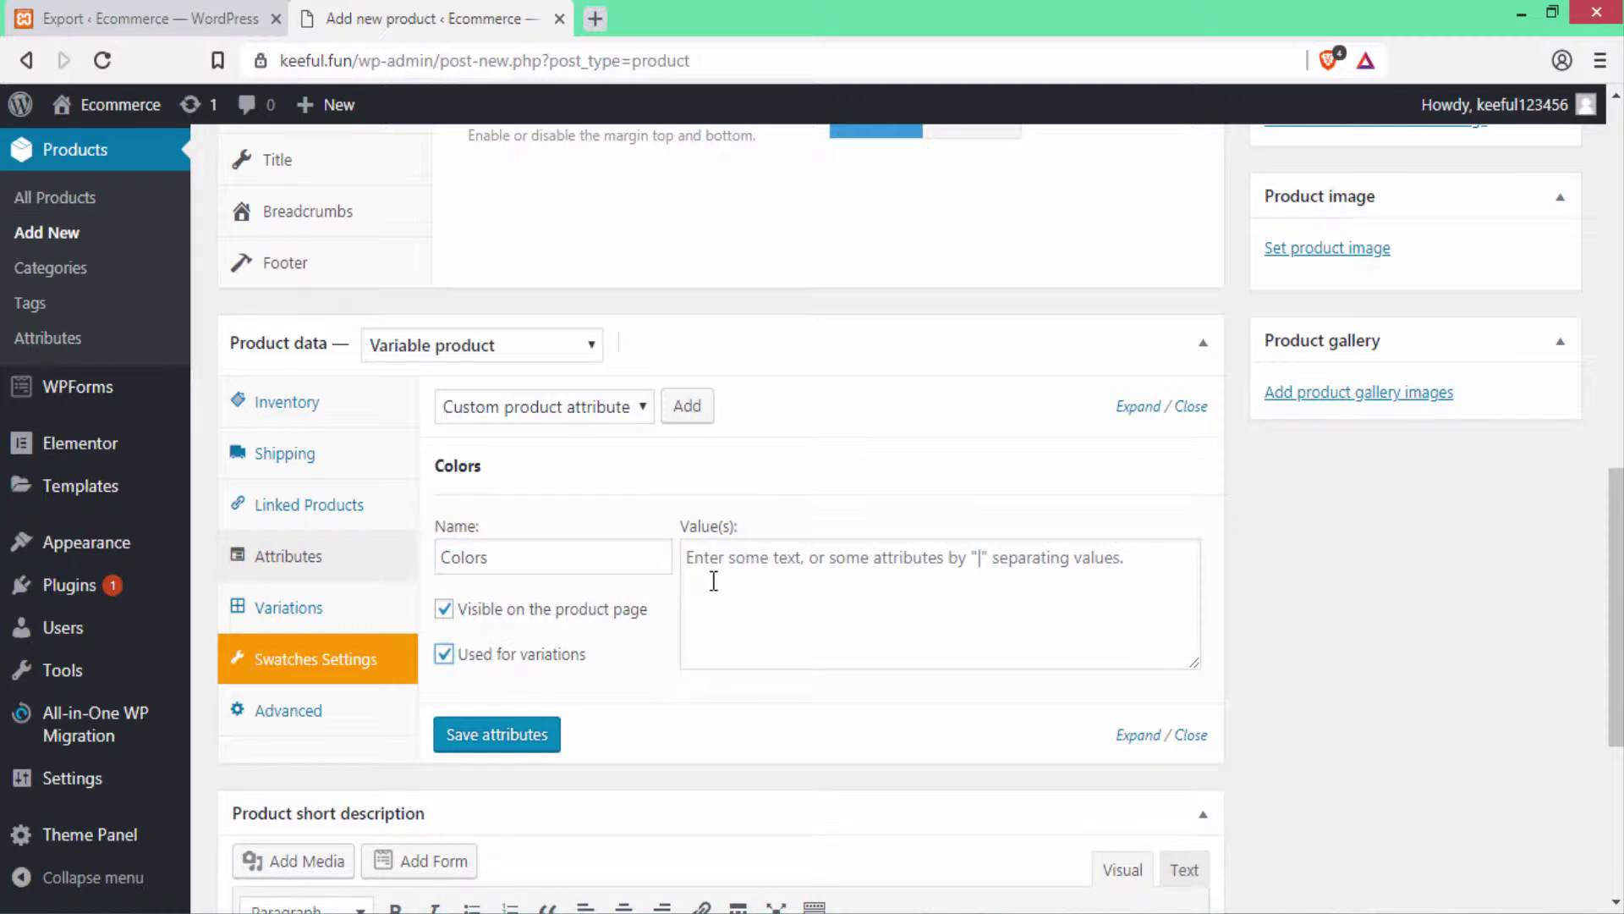
click(755, 572)
text(Pu)
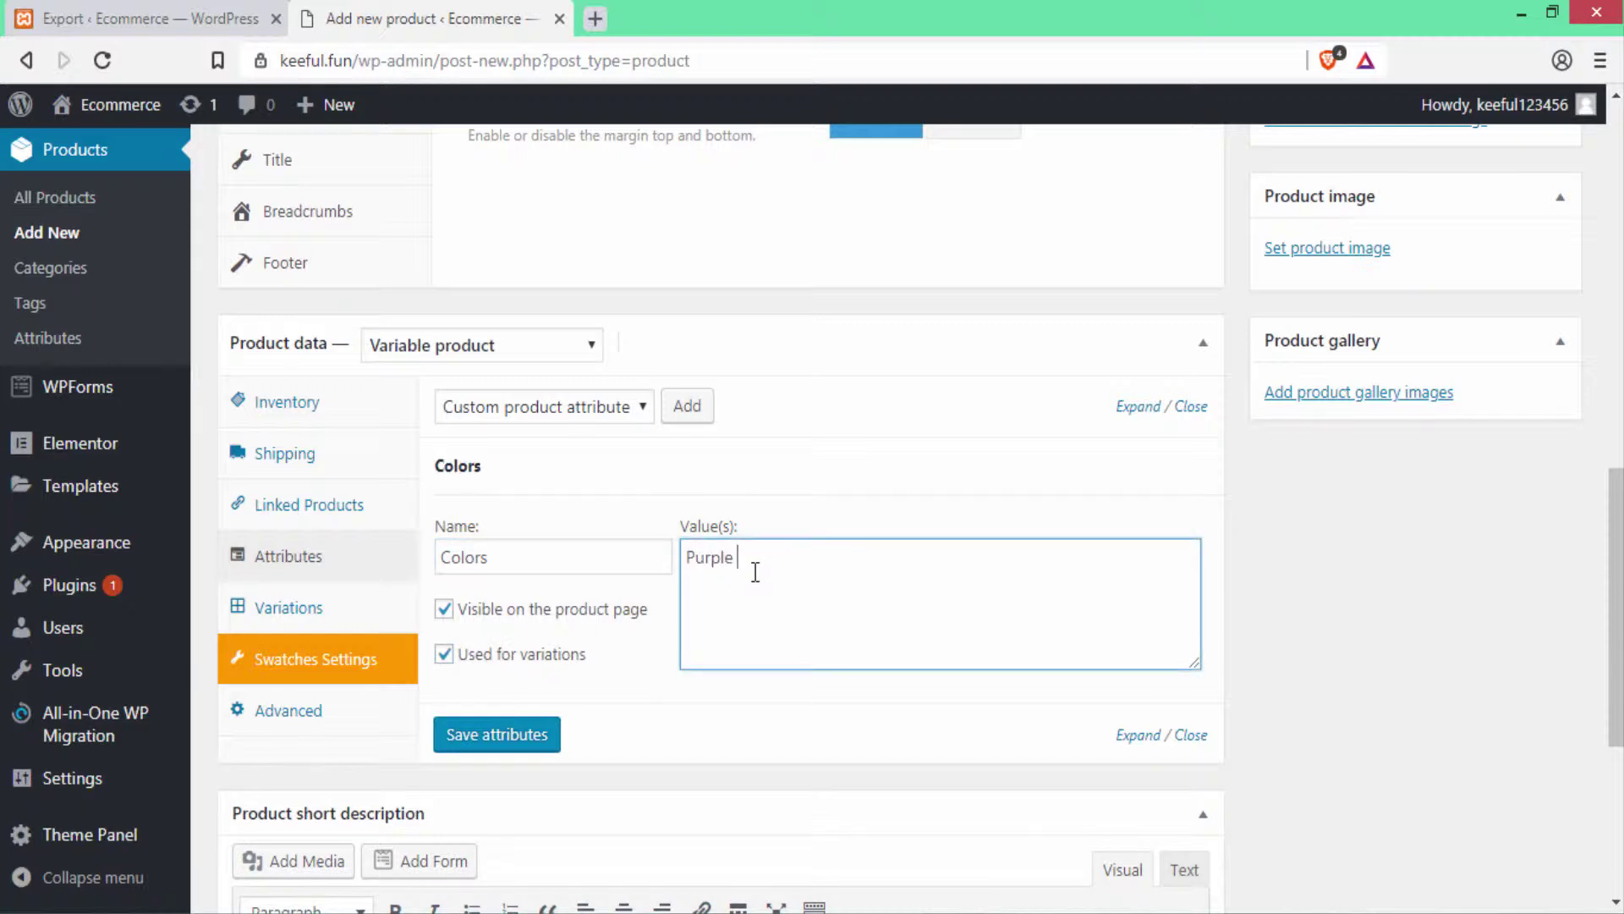
text(rple | Blue)
click(548, 737)
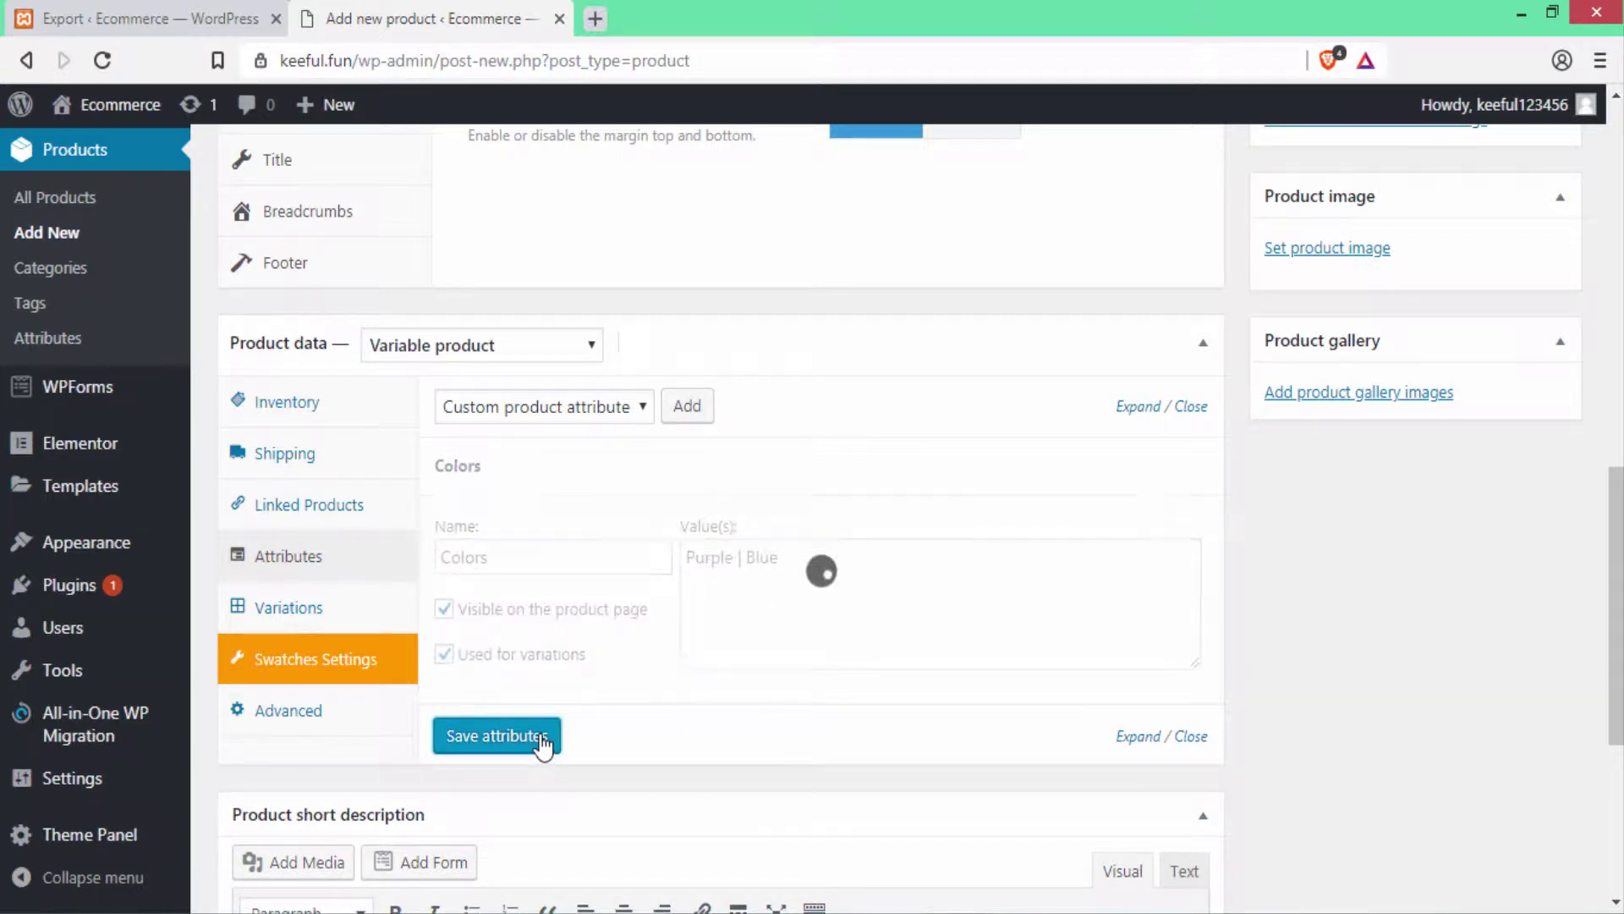
Add a Size attribute with values S | M and save the attributes.
click(690, 412)
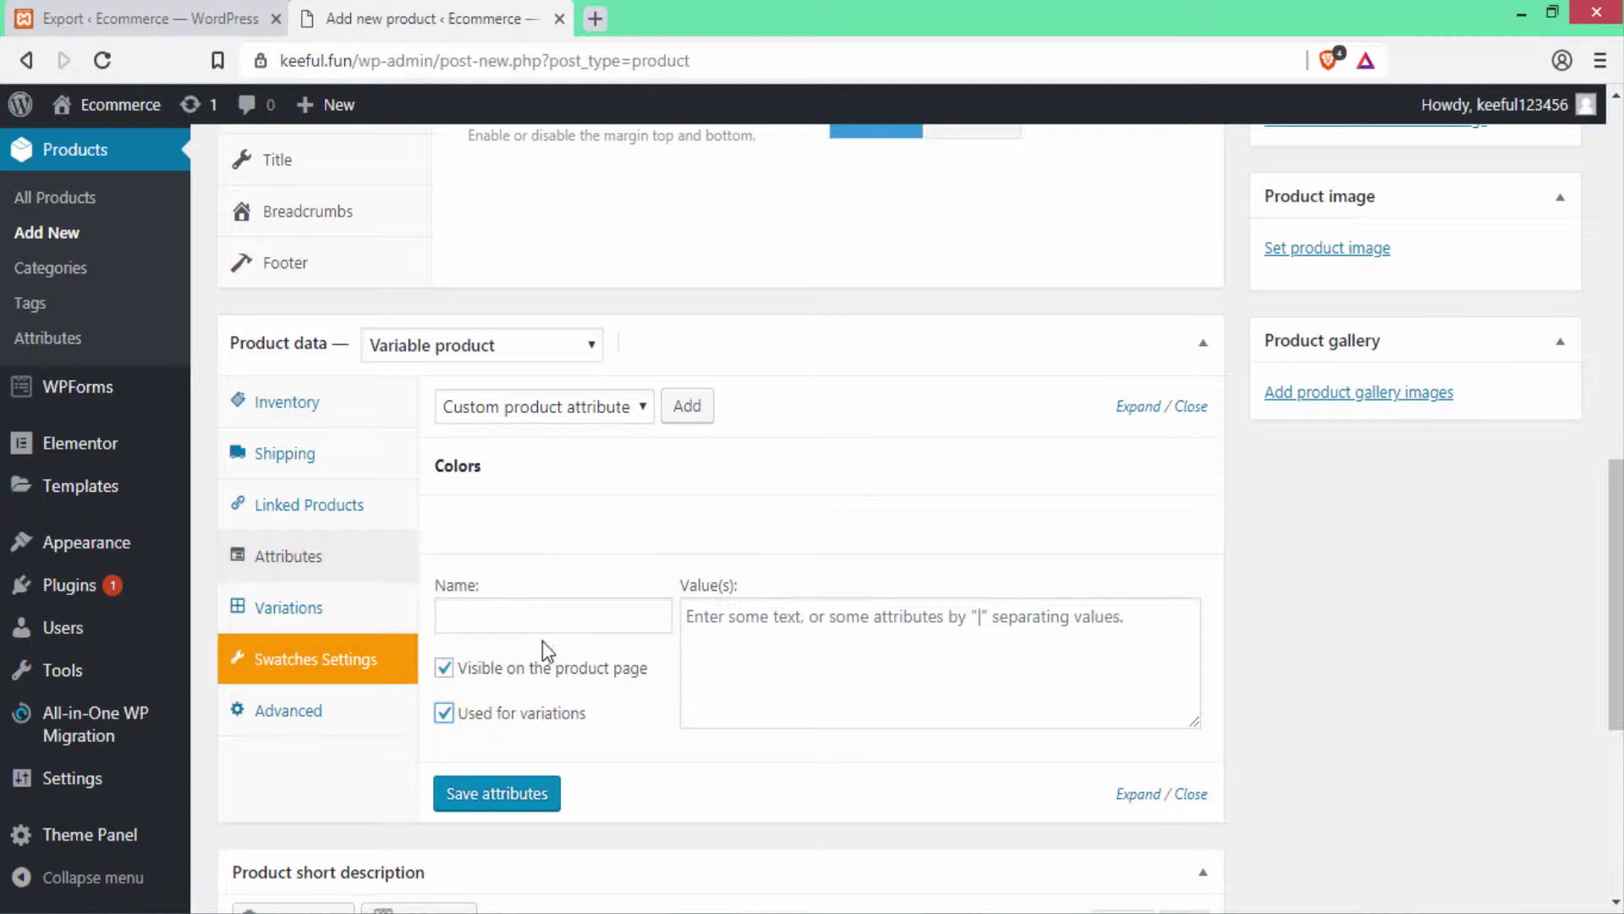
click(556, 616)
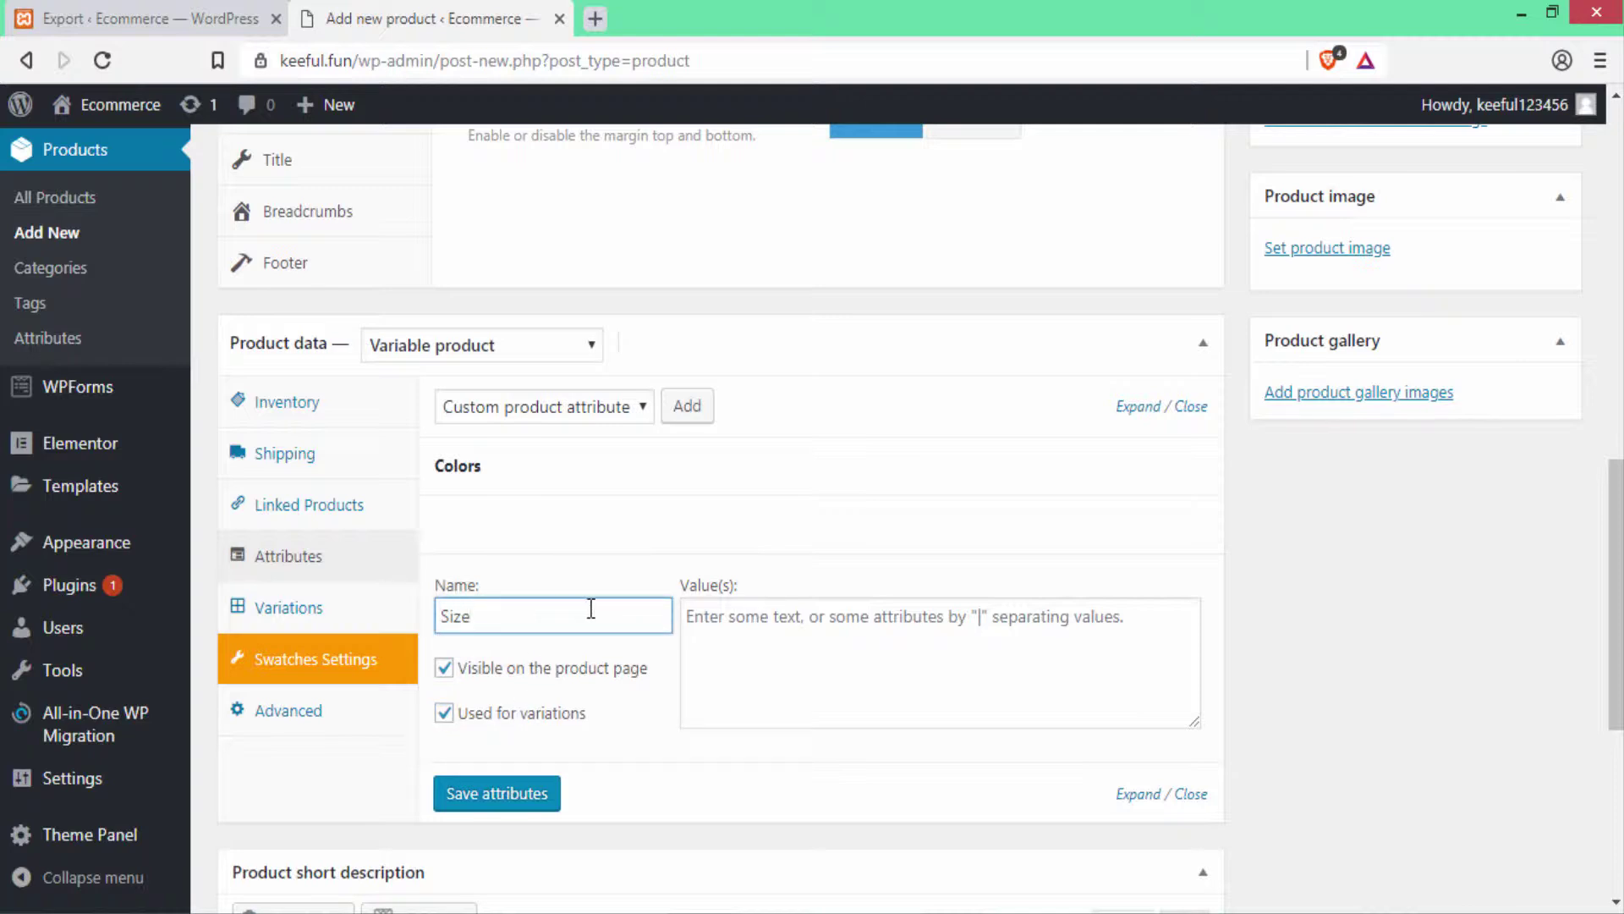
click(715, 632)
text(S | M)
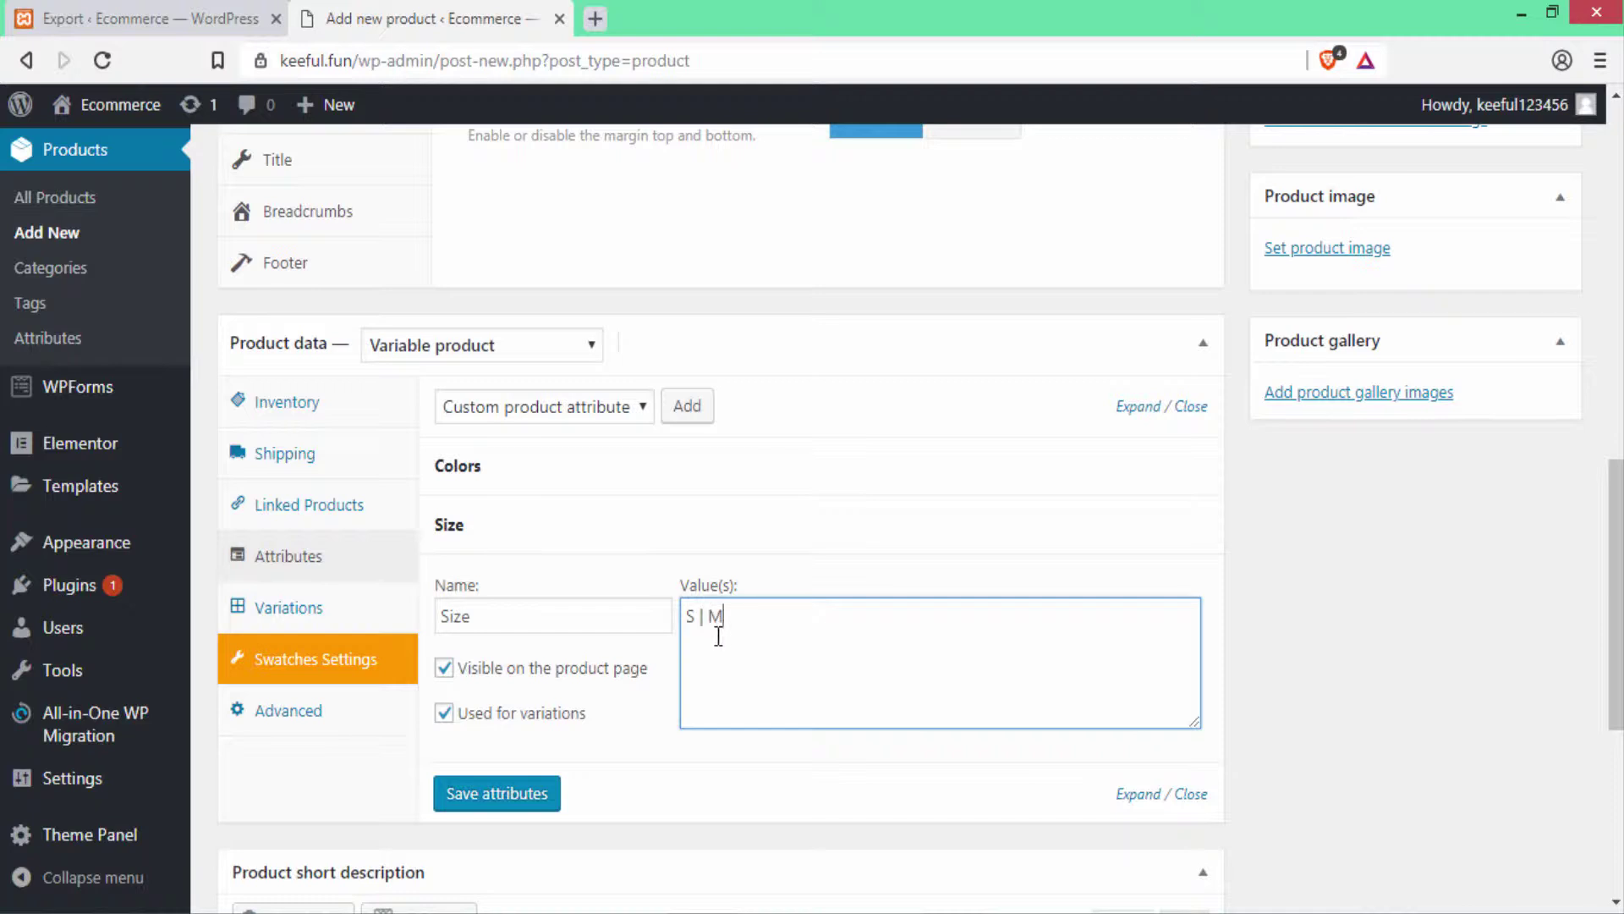
click(533, 804)
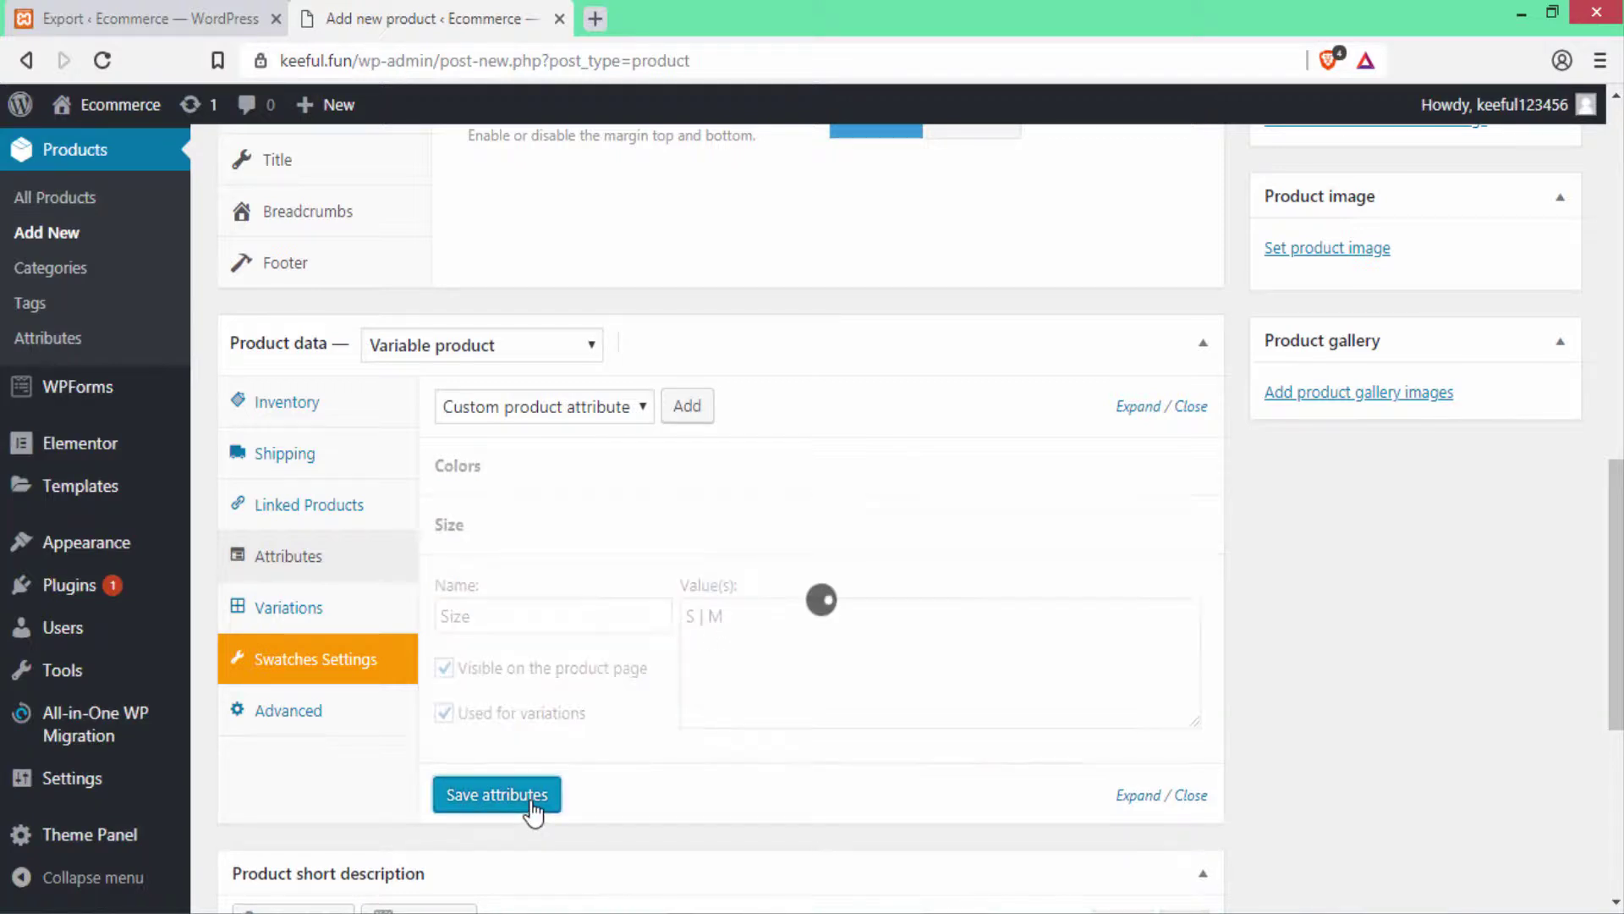
Create variations from all attributes, producing Purple S, Purple M, Blue S and Blue M (#666–#669).
click(346, 615)
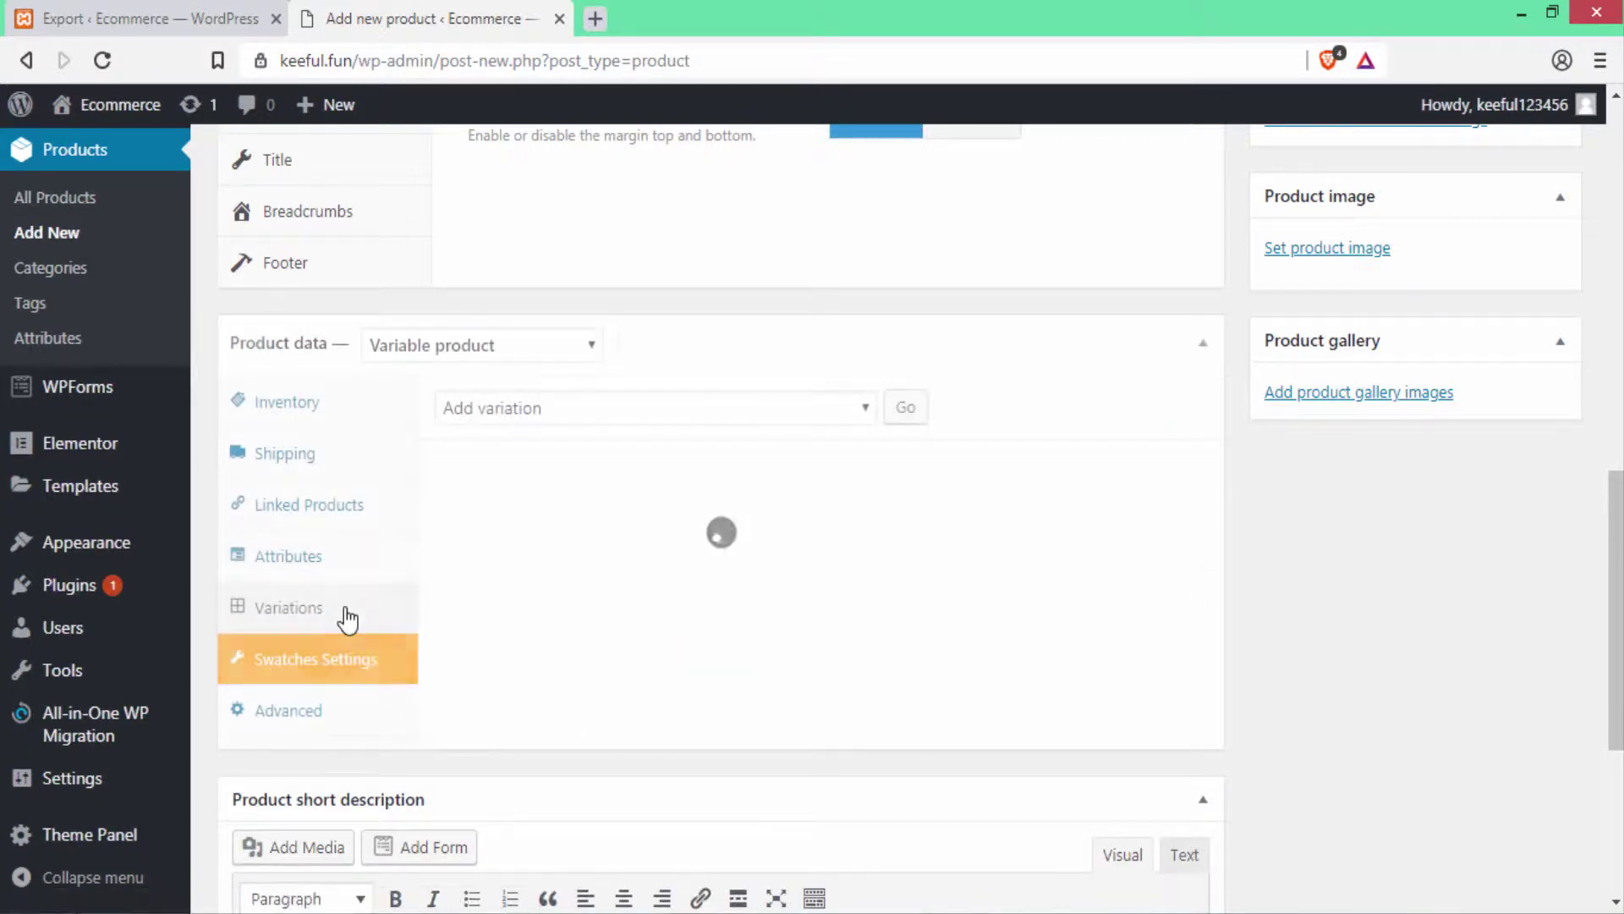
click(723, 414)
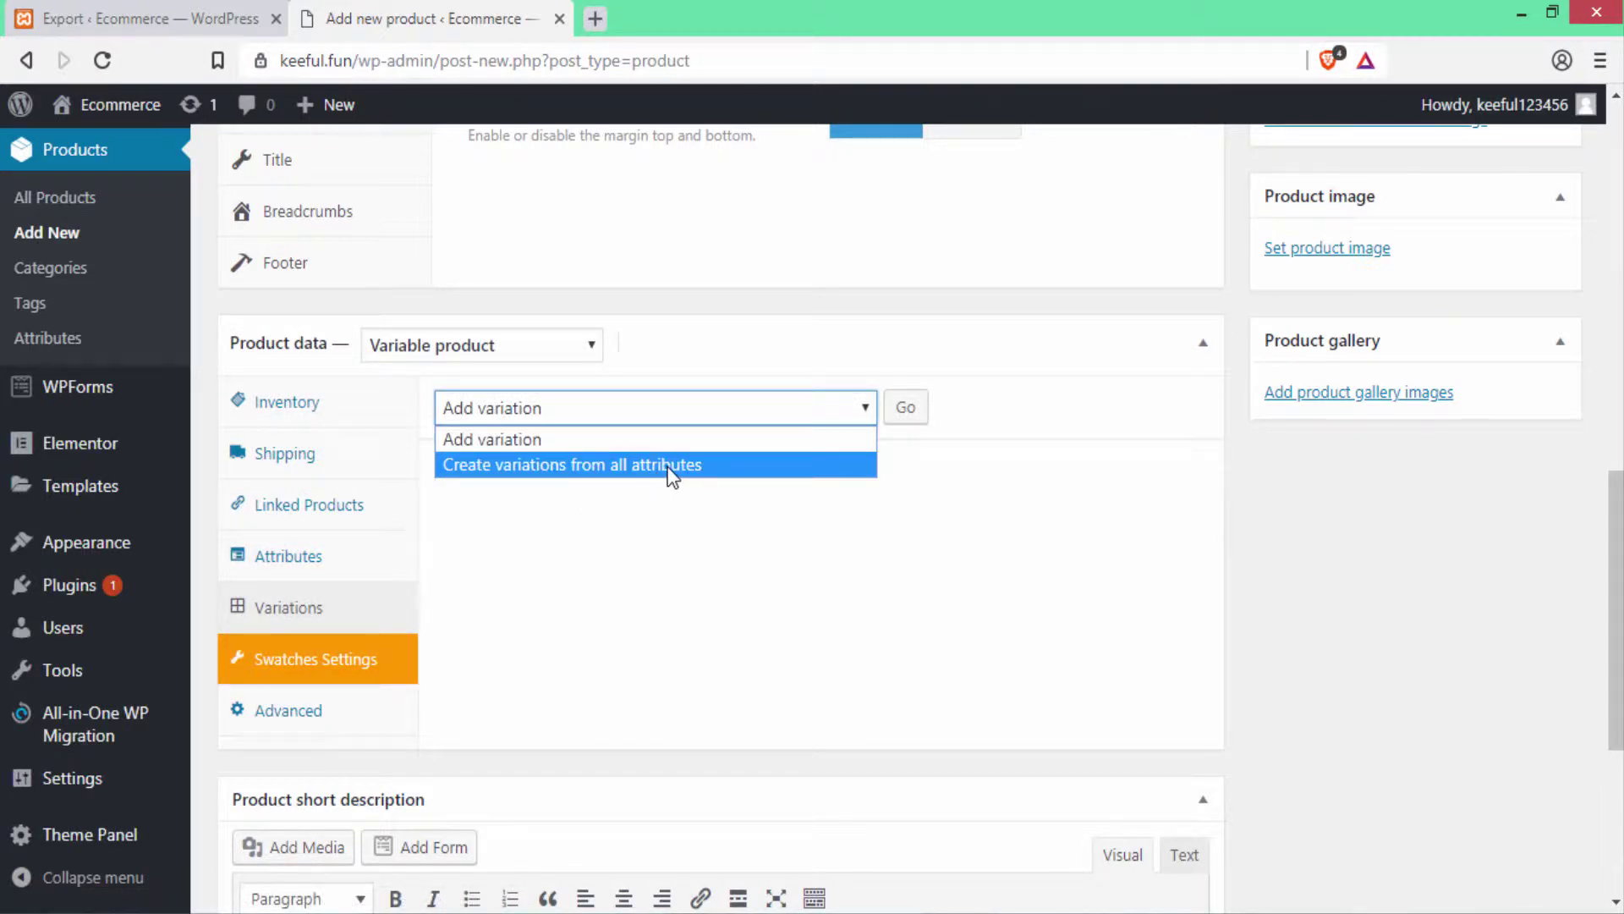
click(673, 467)
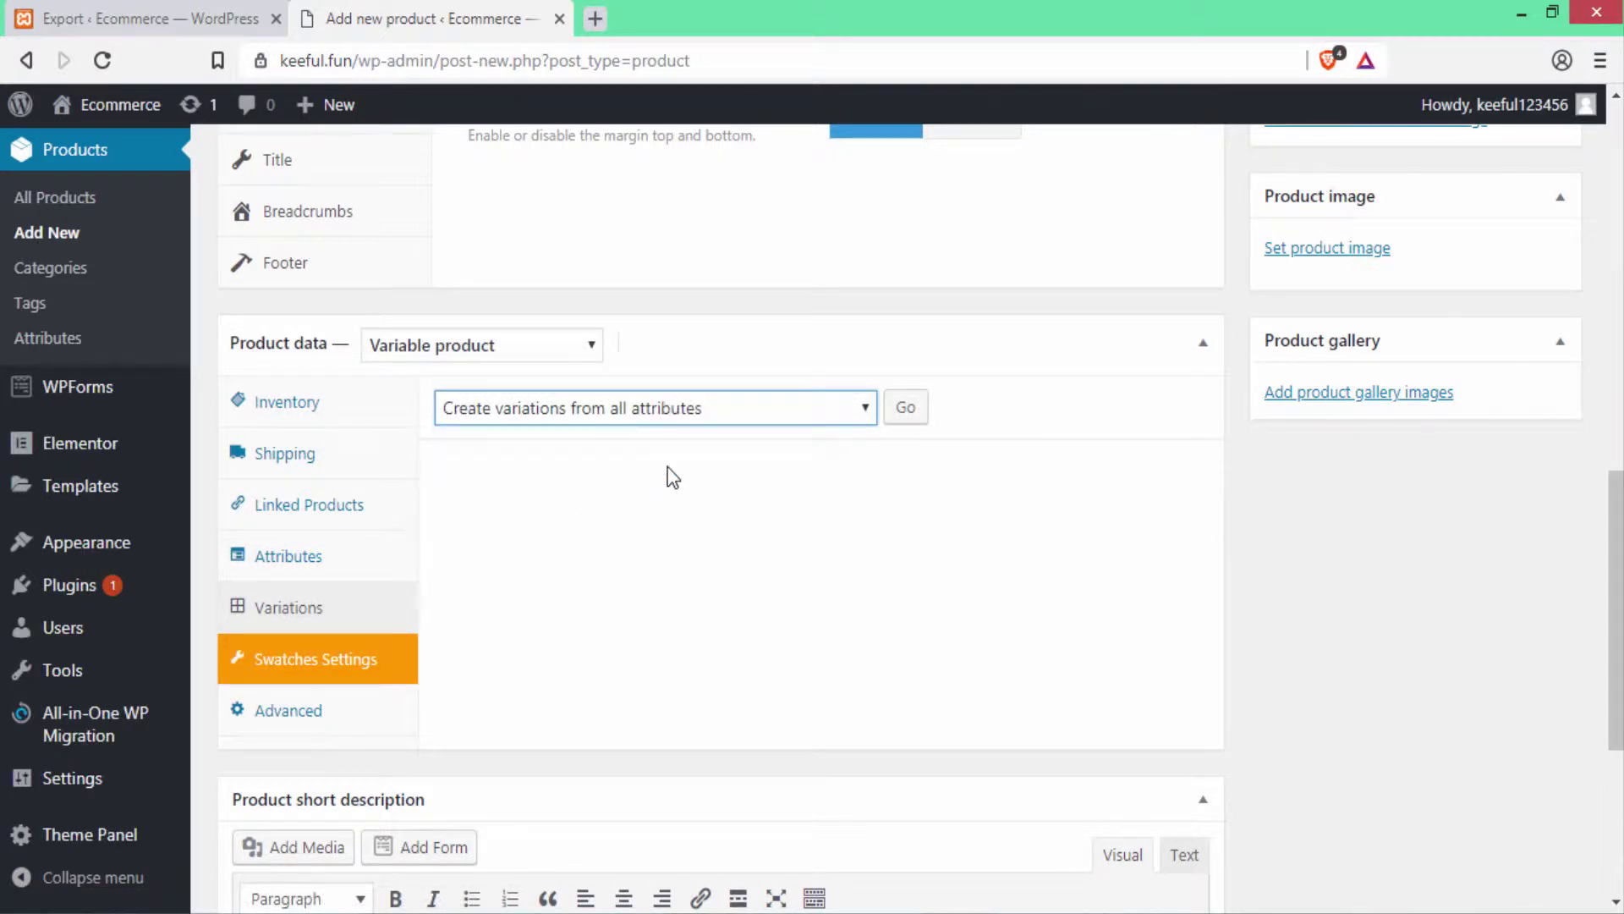
click(903, 407)
click(950, 255)
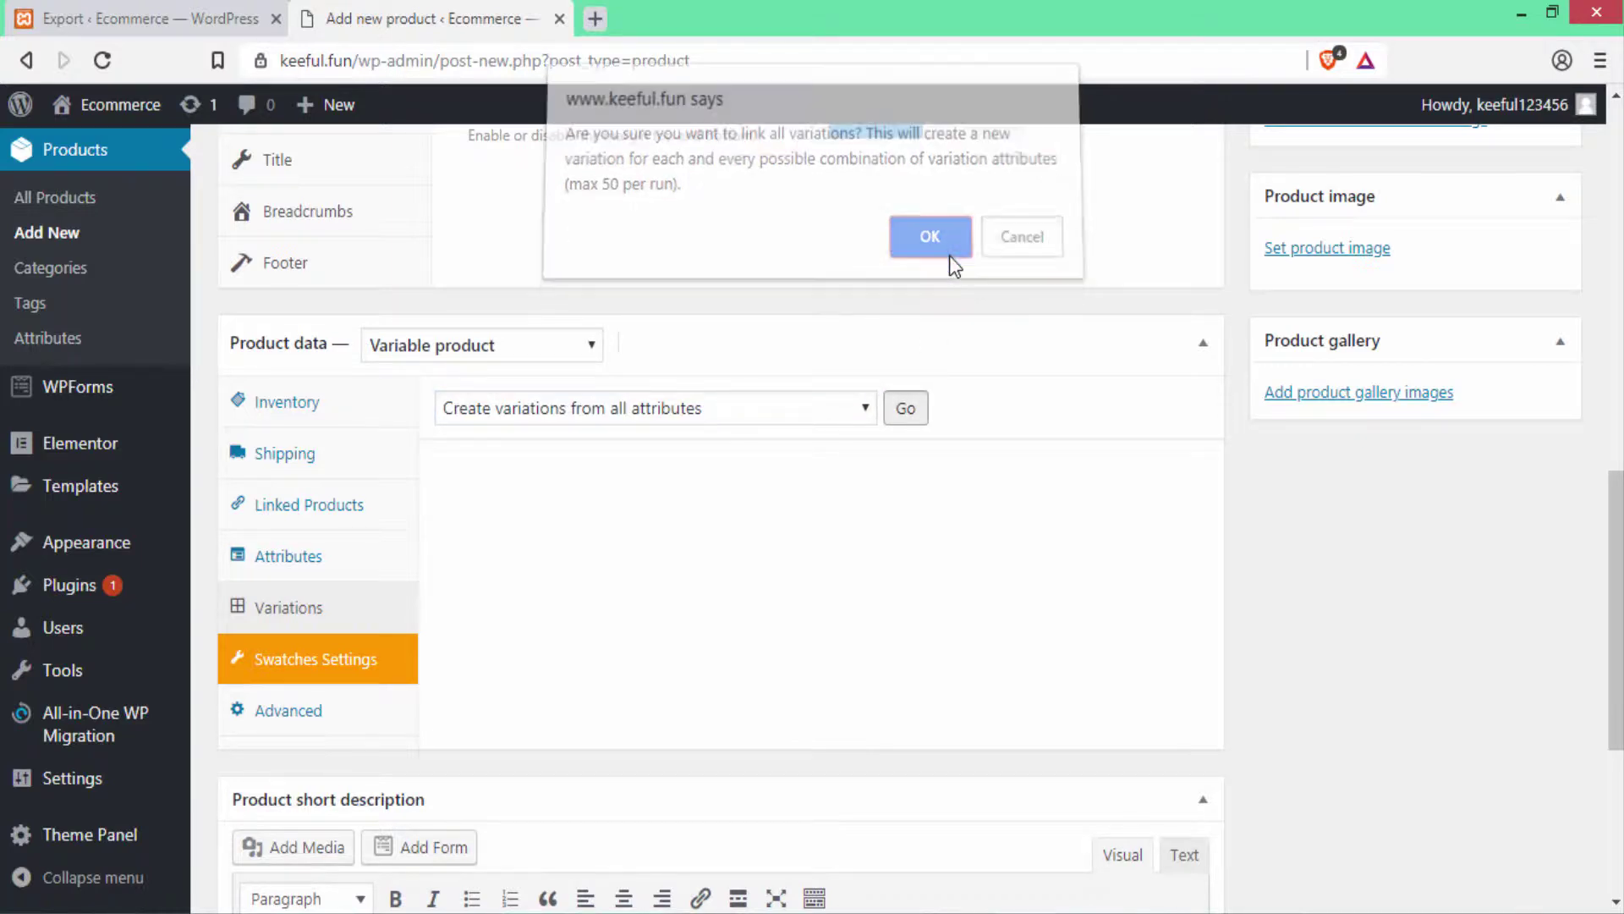
click(1022, 201)
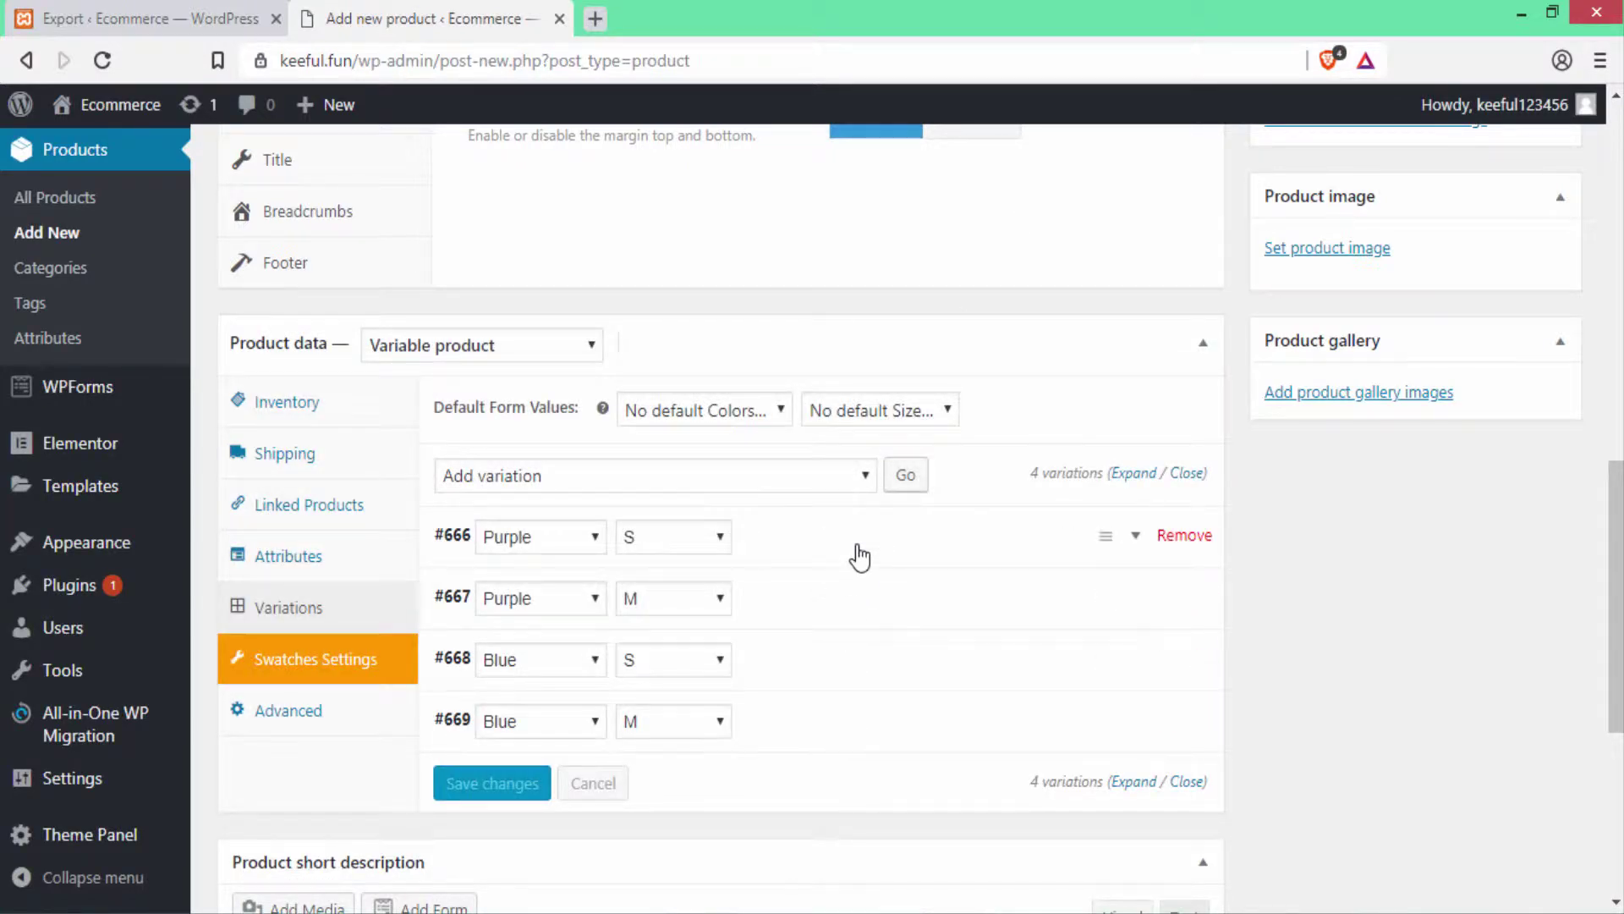
Give the Purple S variation a regular price of 15 and Purple M a price of 20.
click(859, 551)
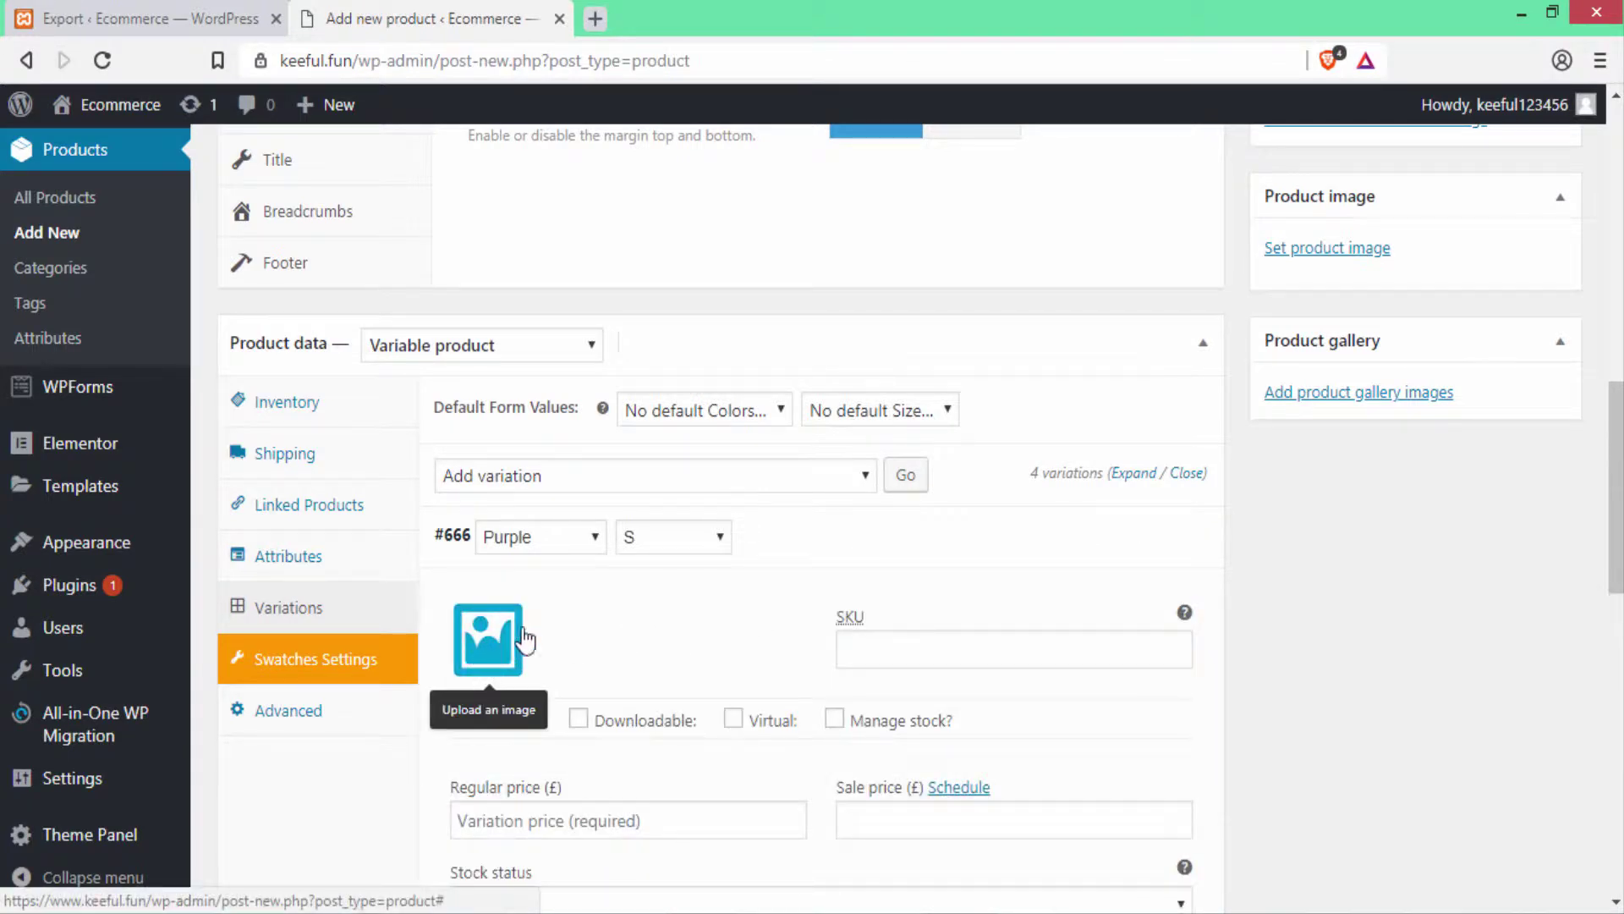
scroll(1185, 580, down, 2)
scroll(1303, 486, down, 2)
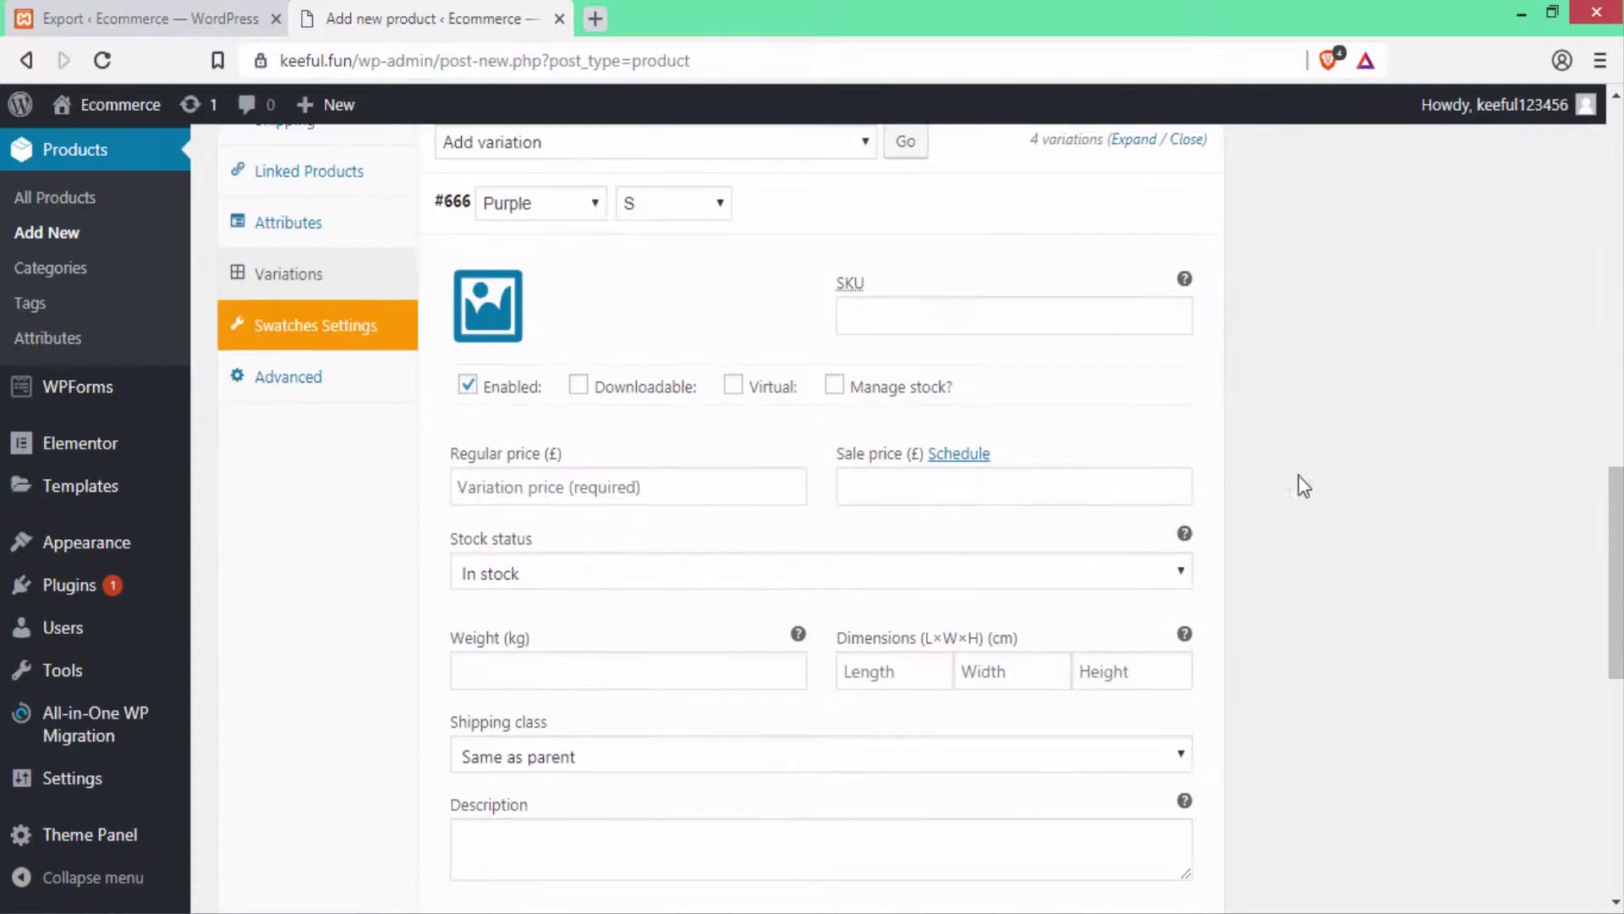
click(571, 488)
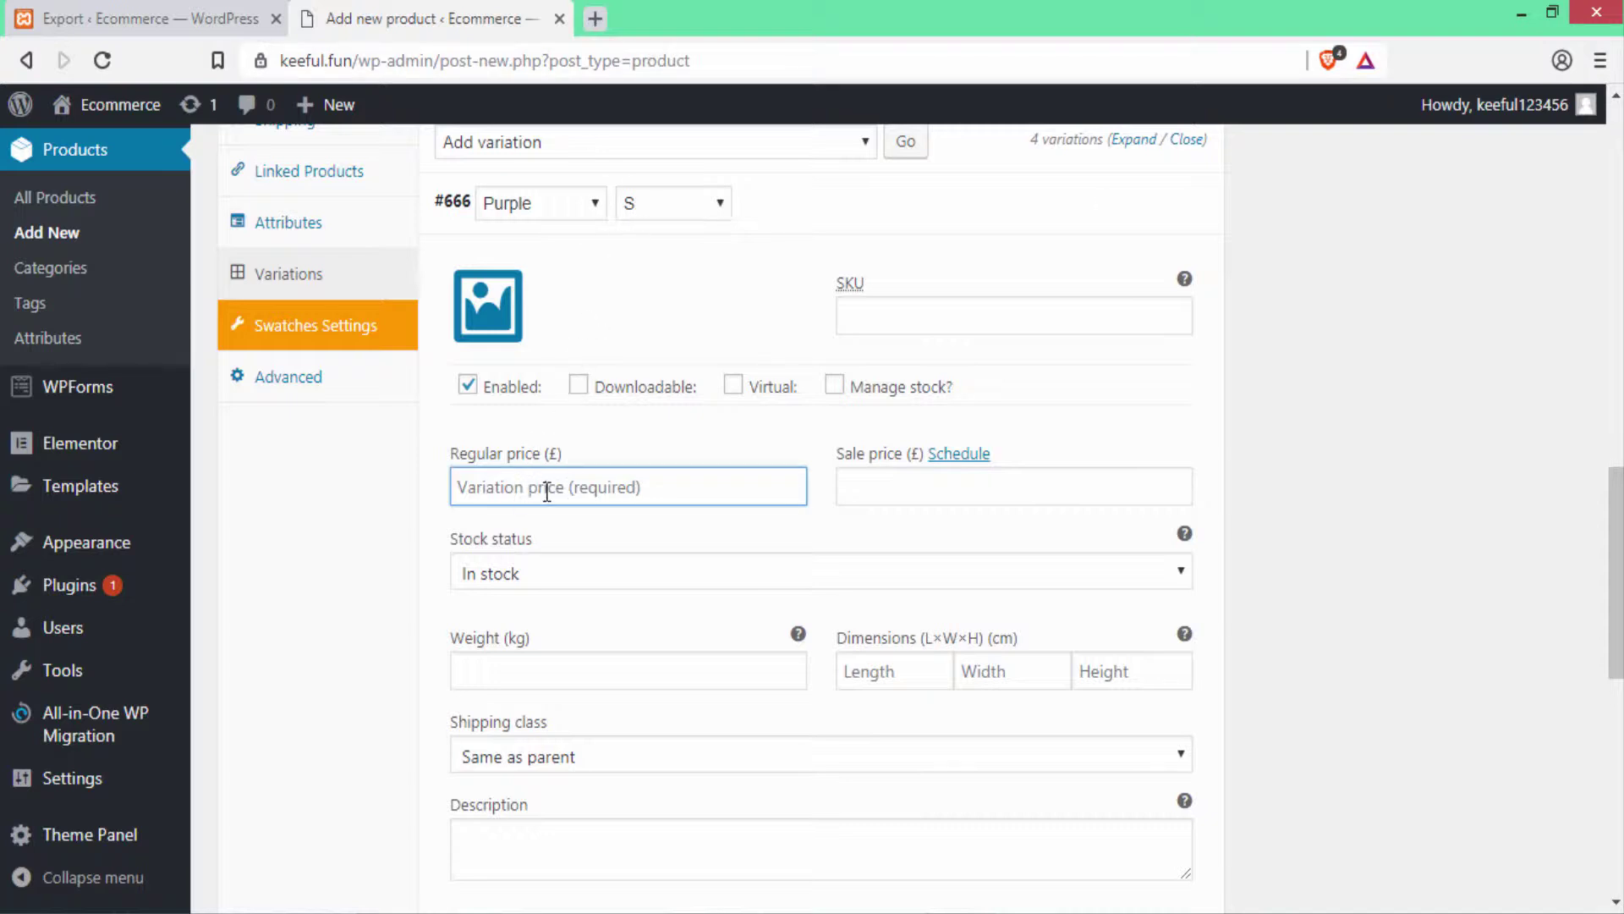
text(15)
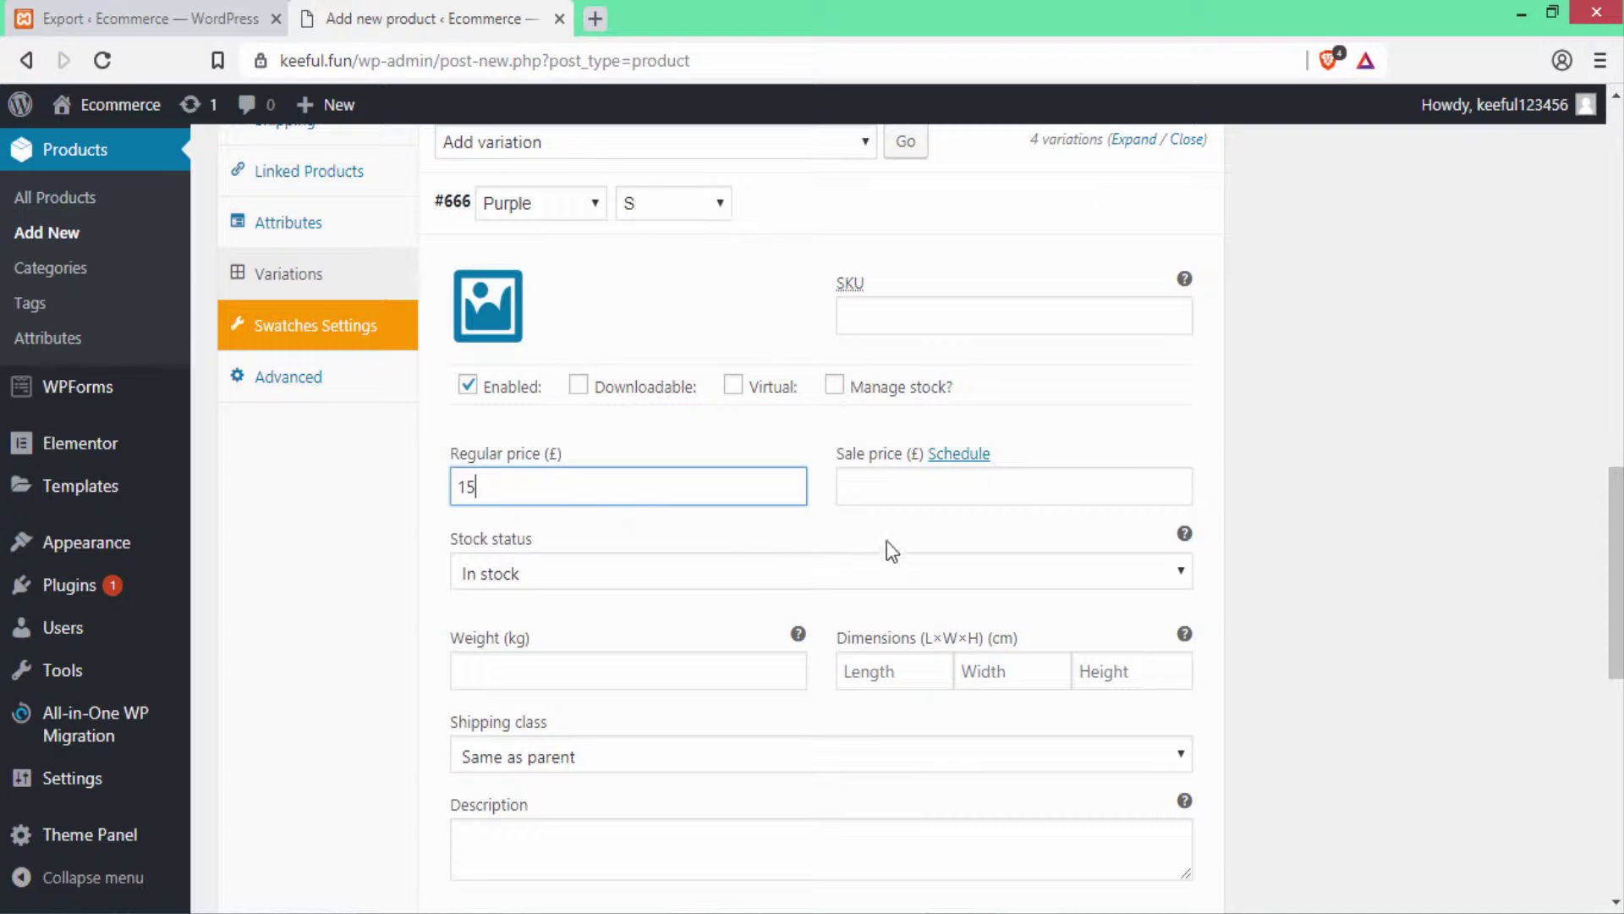
scroll(1616, 524, down, 2)
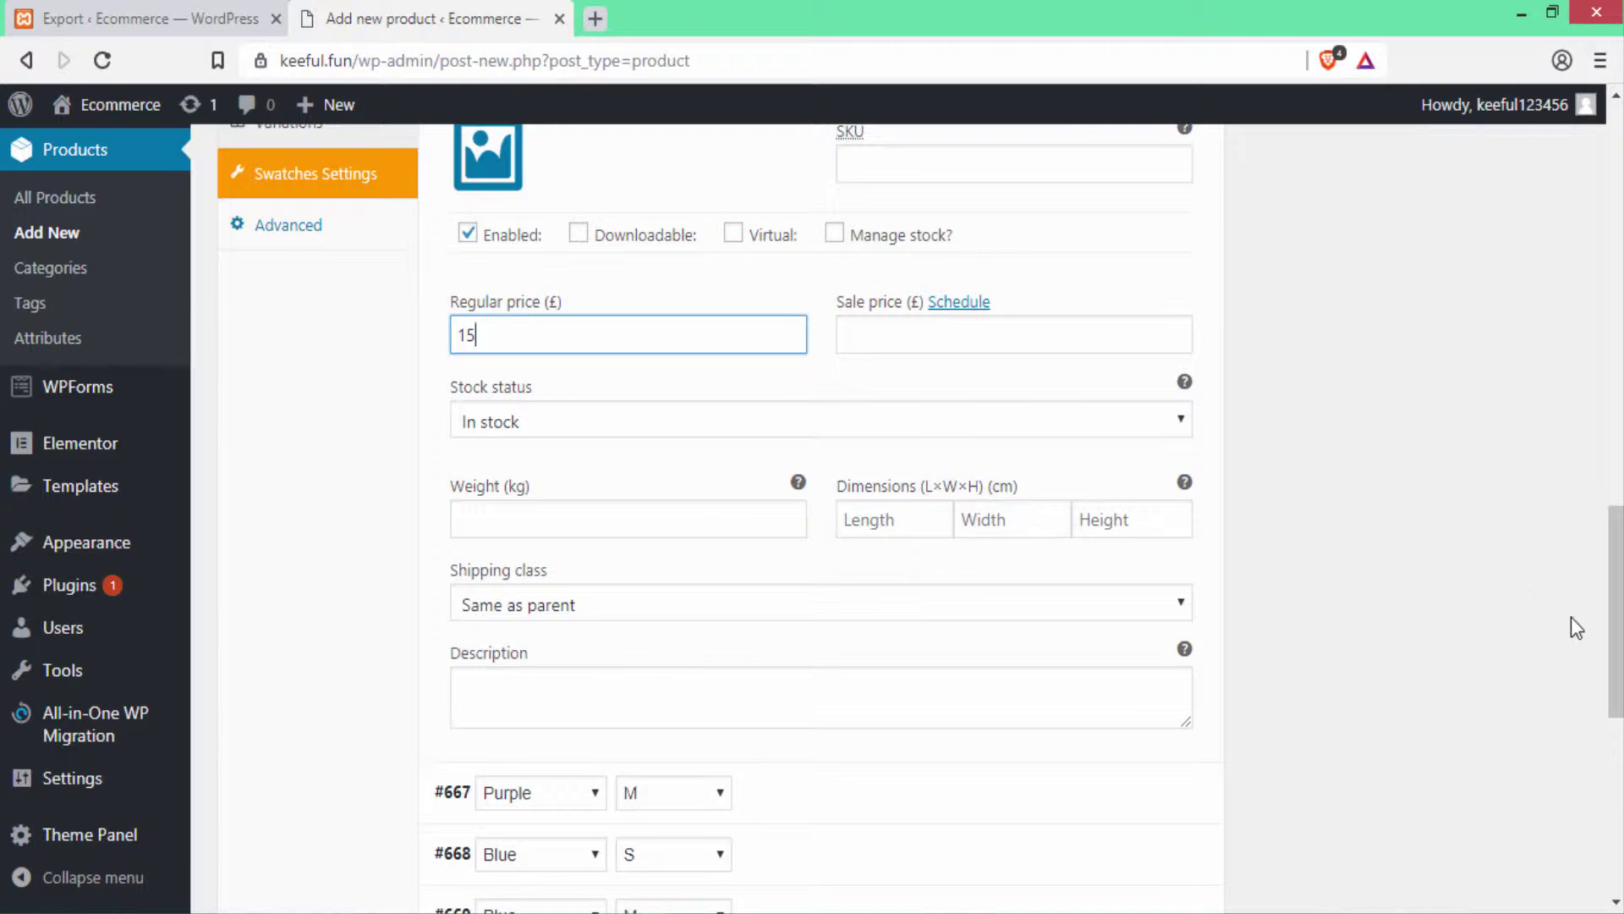
scroll(1576, 627, up, 2)
scroll(1577, 627, down, 3)
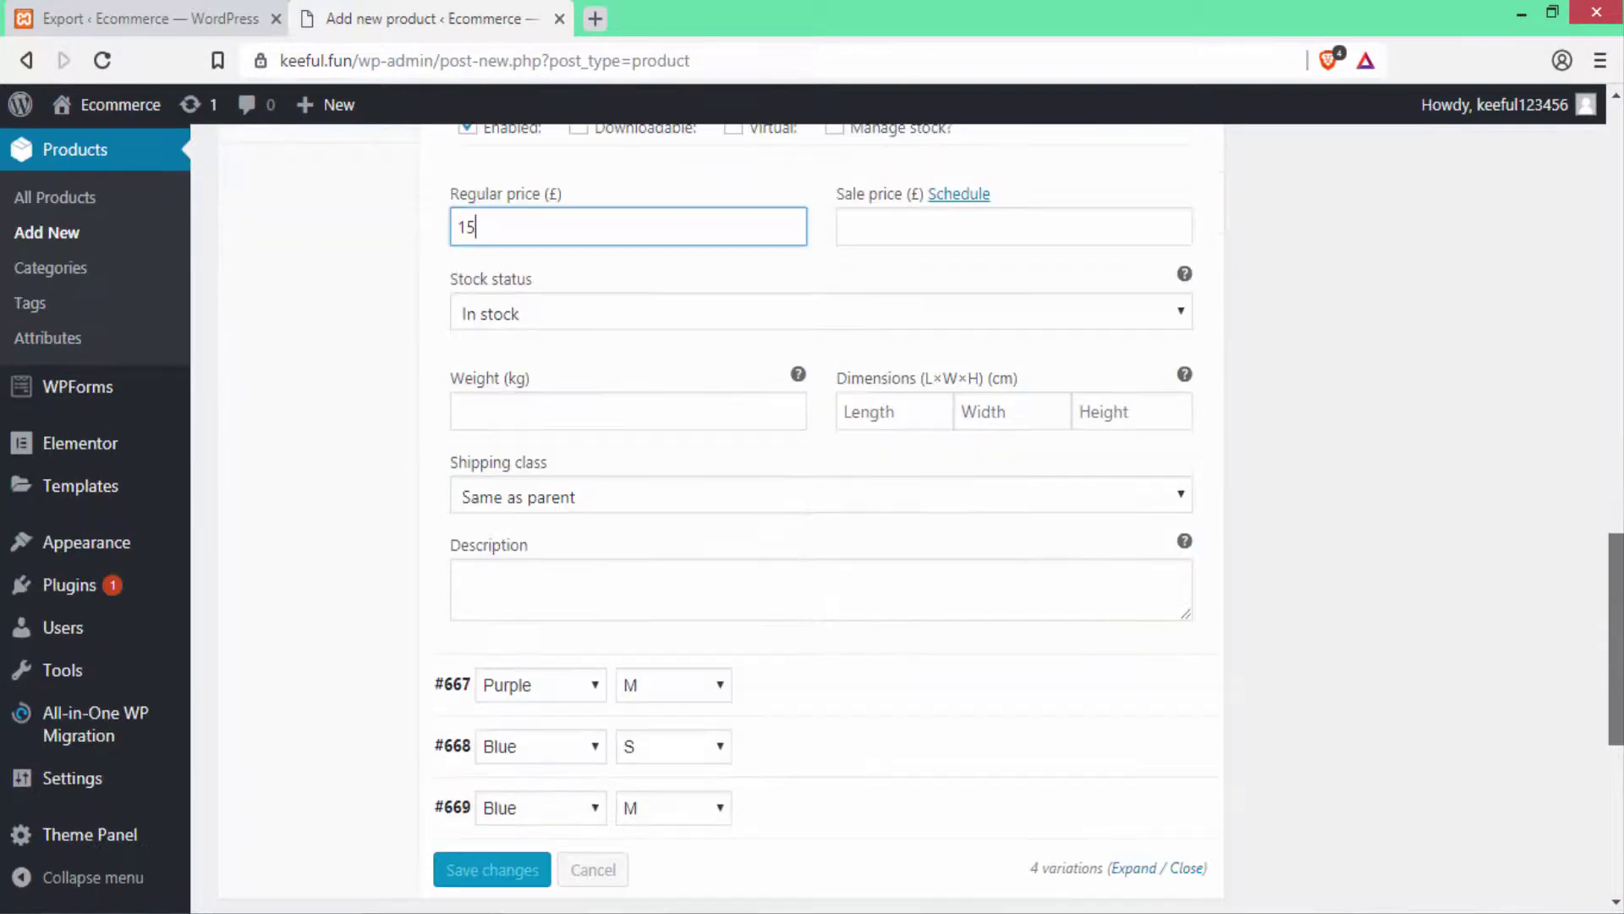
scroll(1576, 628, down, 3)
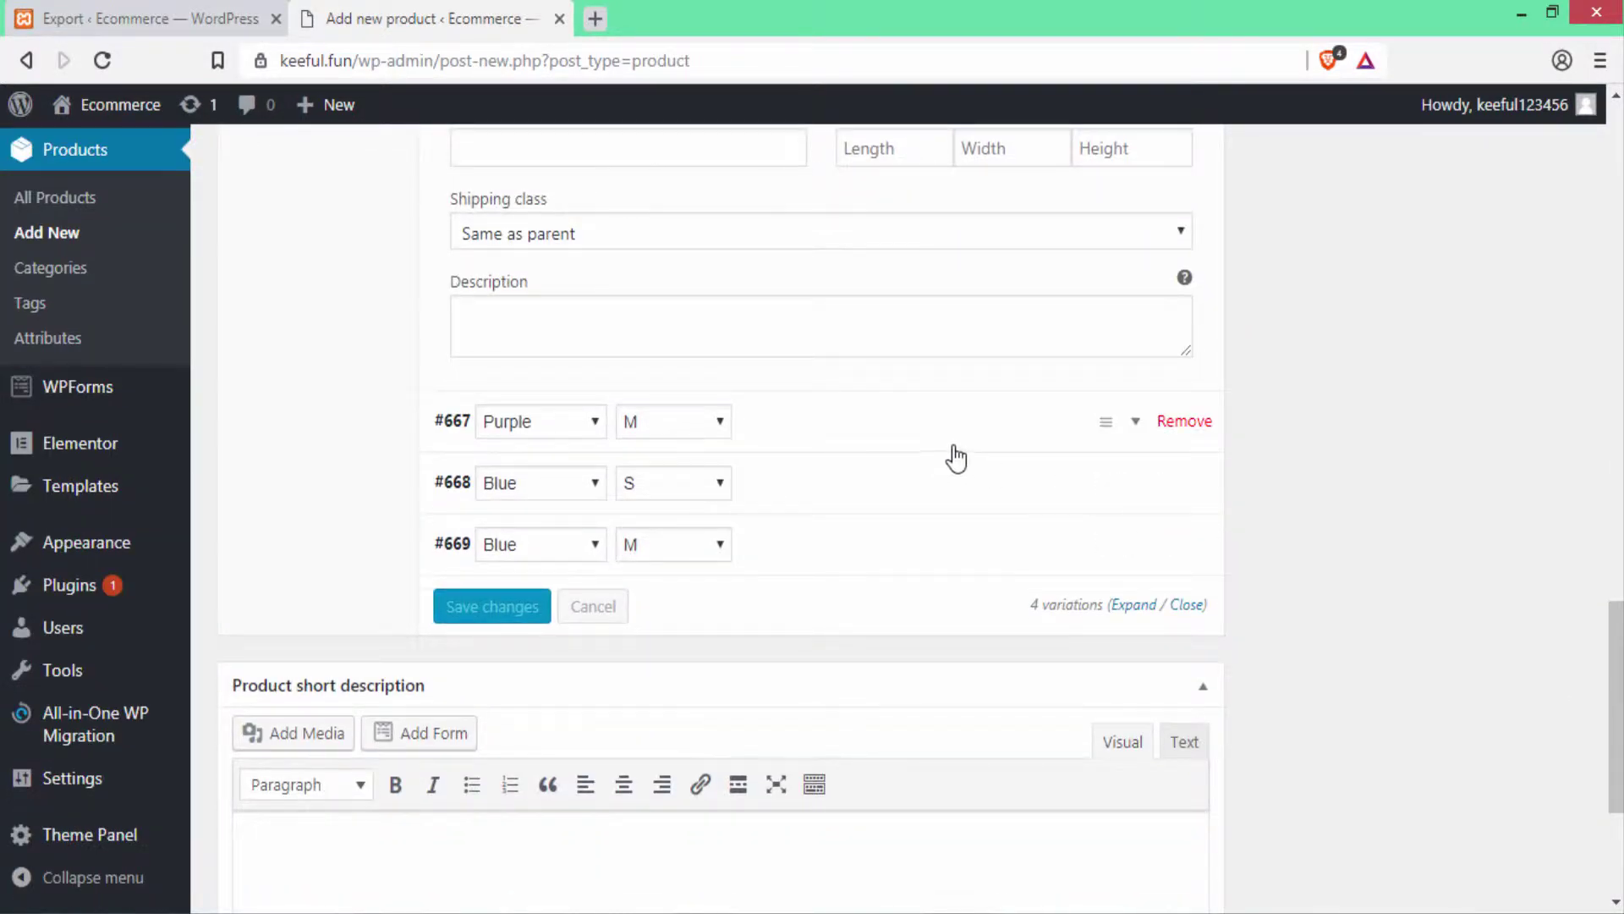
click(954, 447)
click(586, 705)
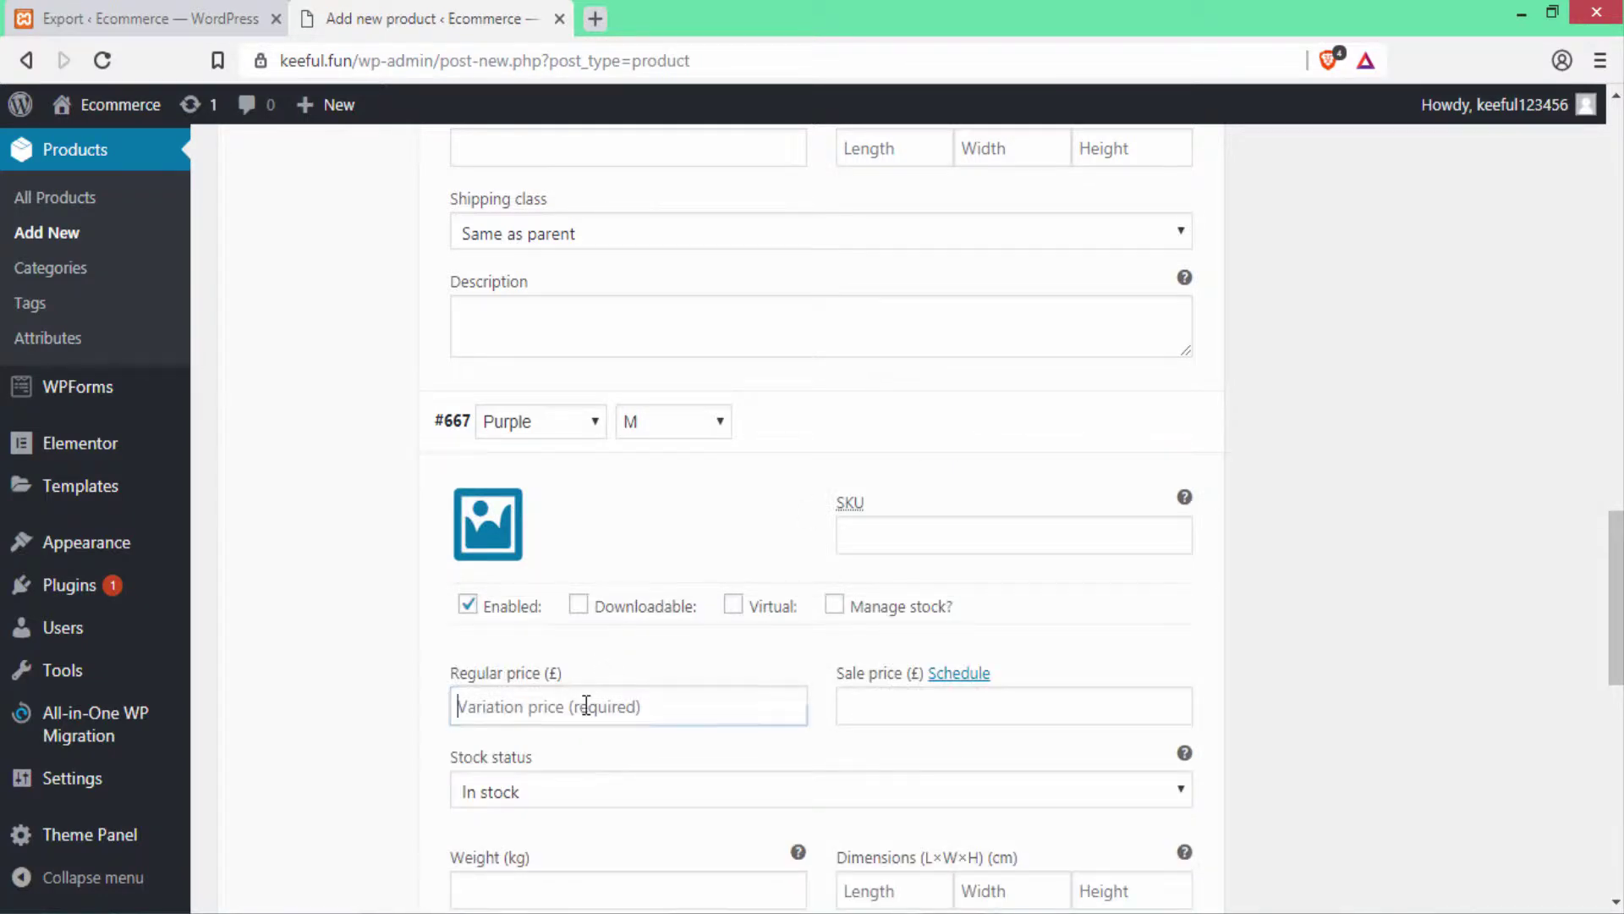
text(20)
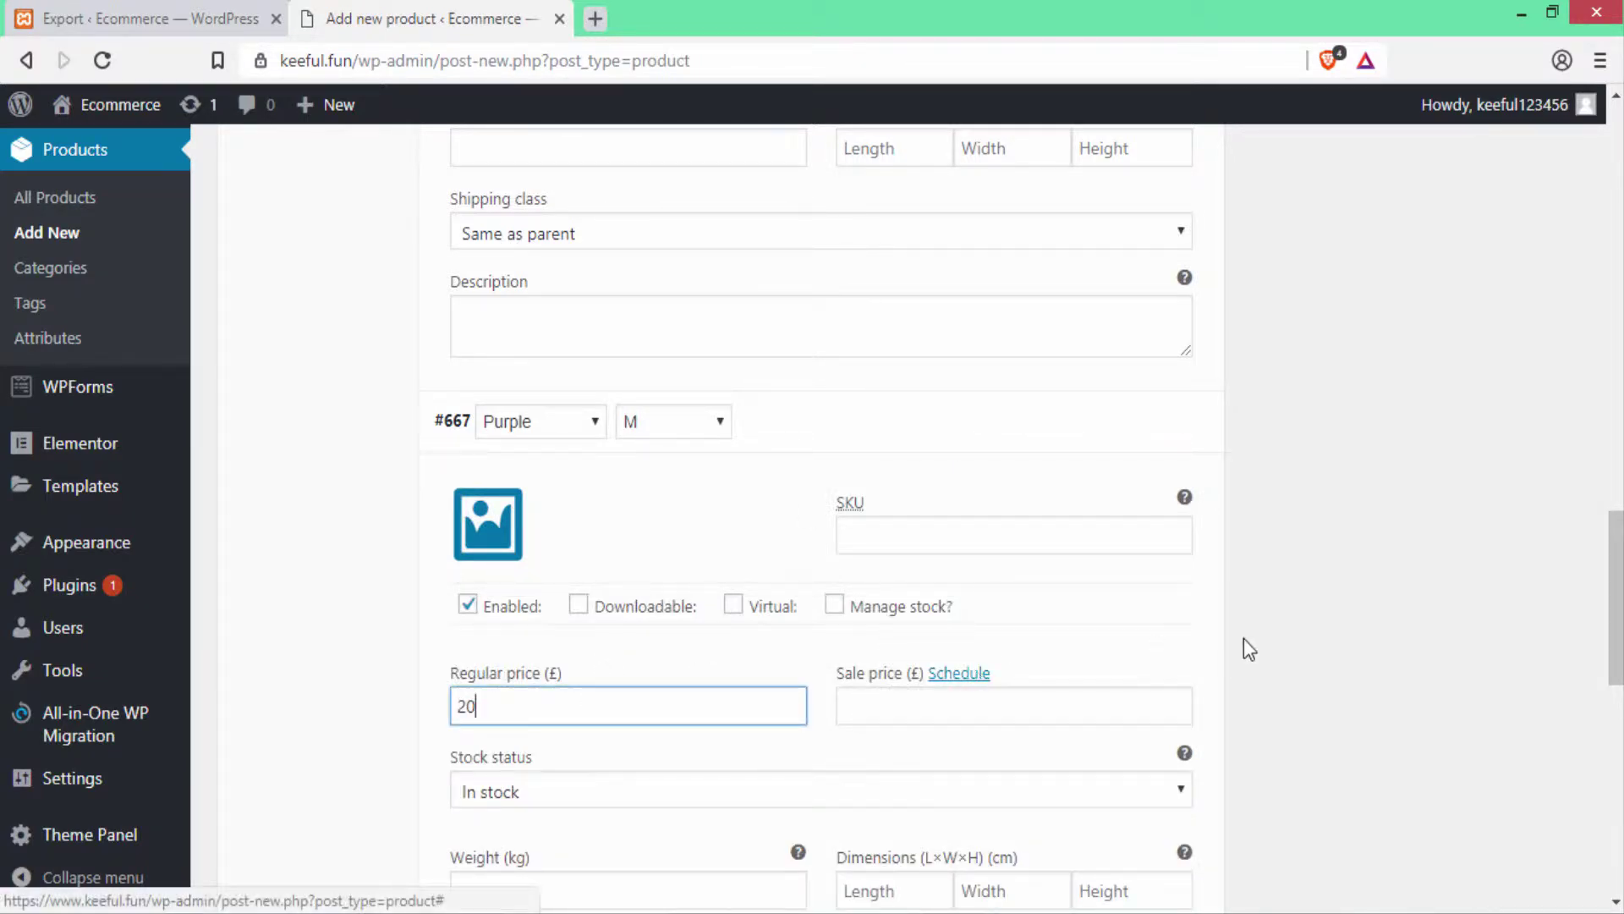
Price Blue S at 15 and Blue M at 20, then save the variation changes.
scroll(1616, 598, down, 5)
scroll(1100, 550, down, 3)
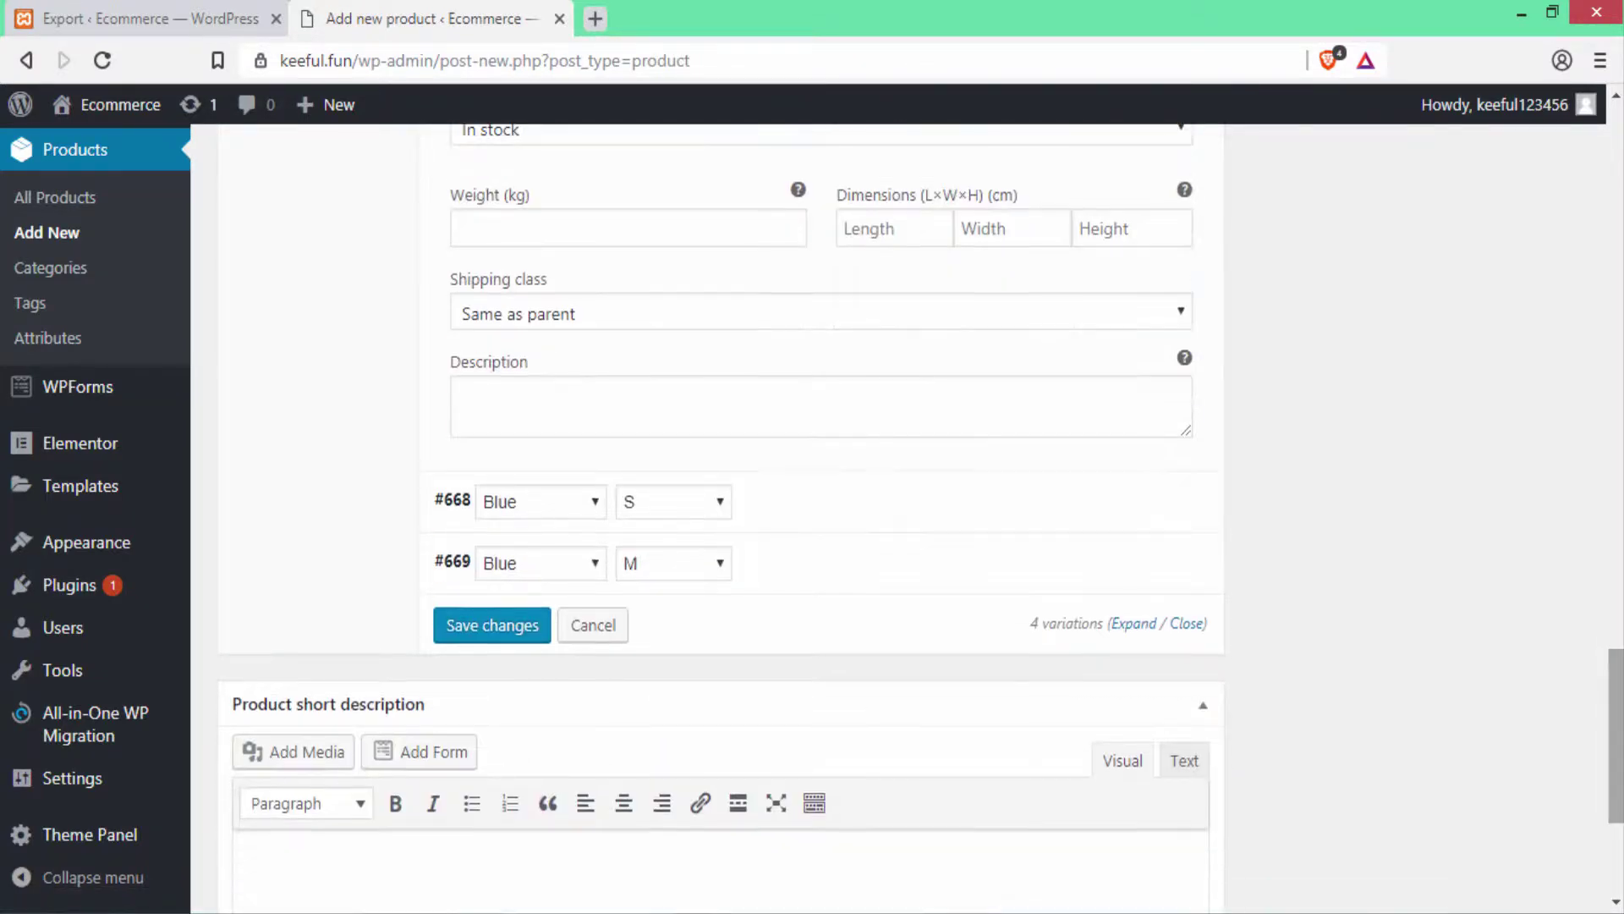
click(1024, 530)
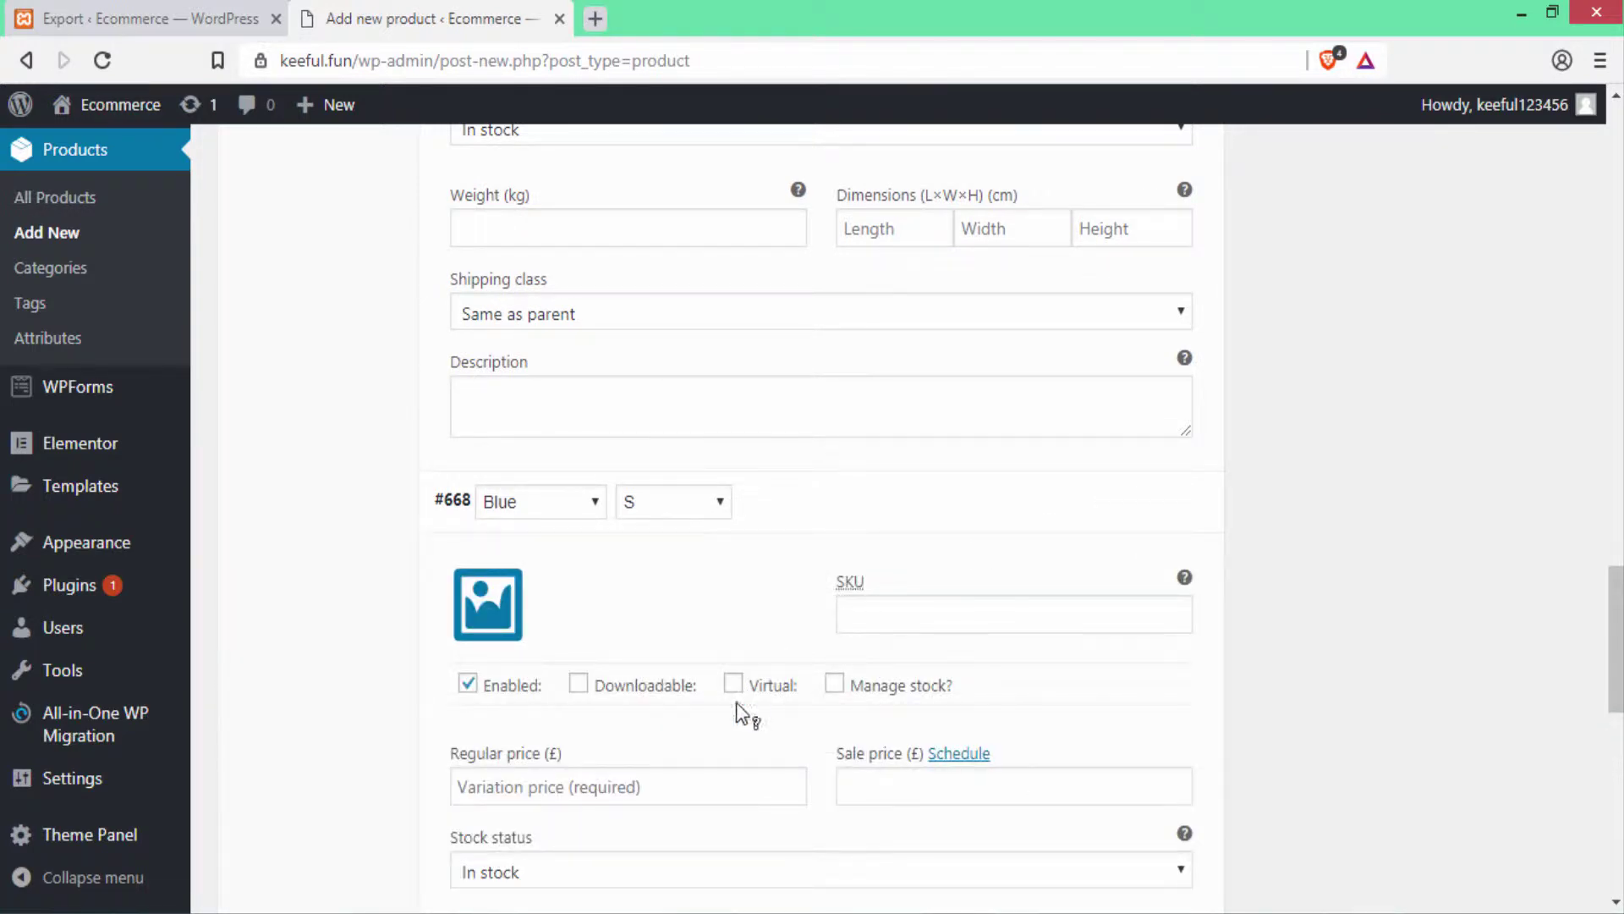
click(668, 785)
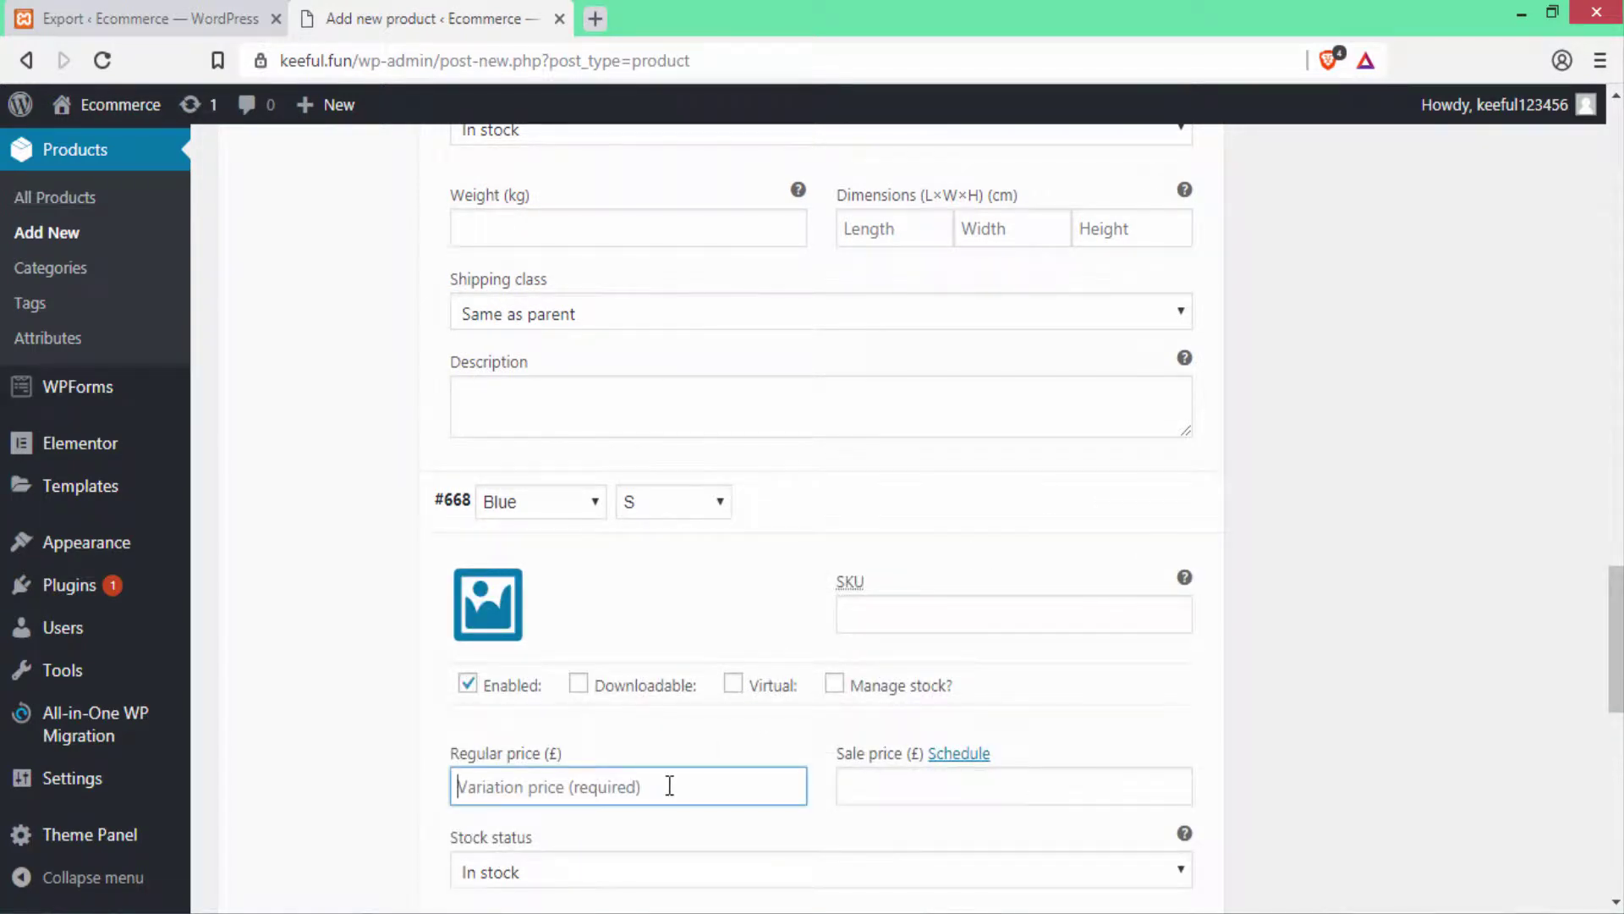
scroll(669, 785, down, 3)
text(1)
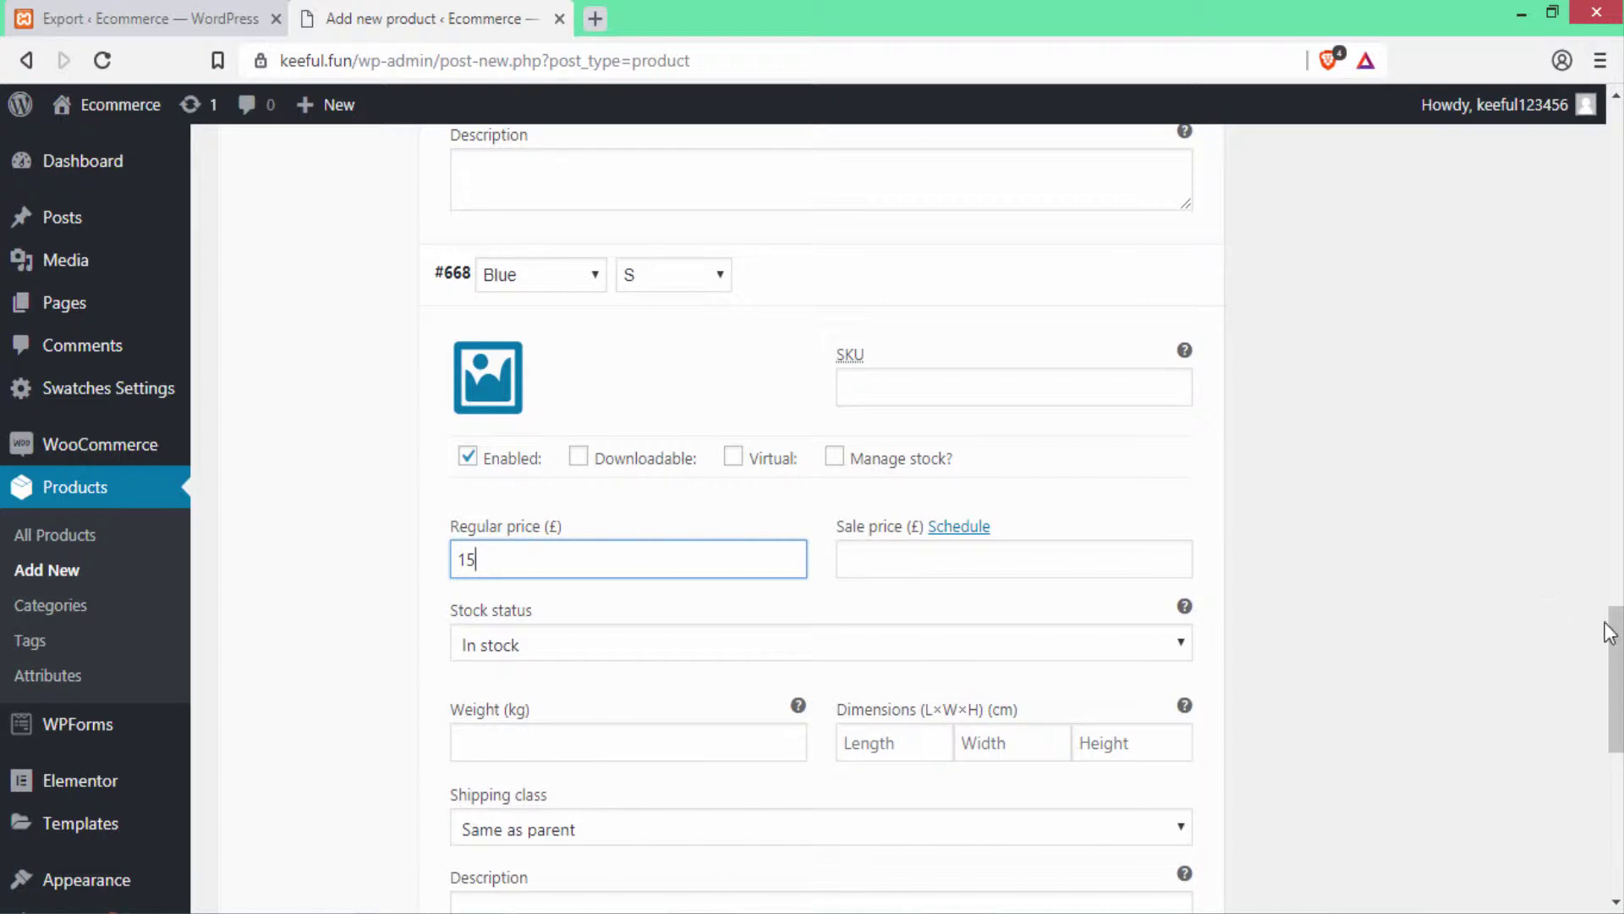
text(5)
drag(1610, 633, 1610, 713)
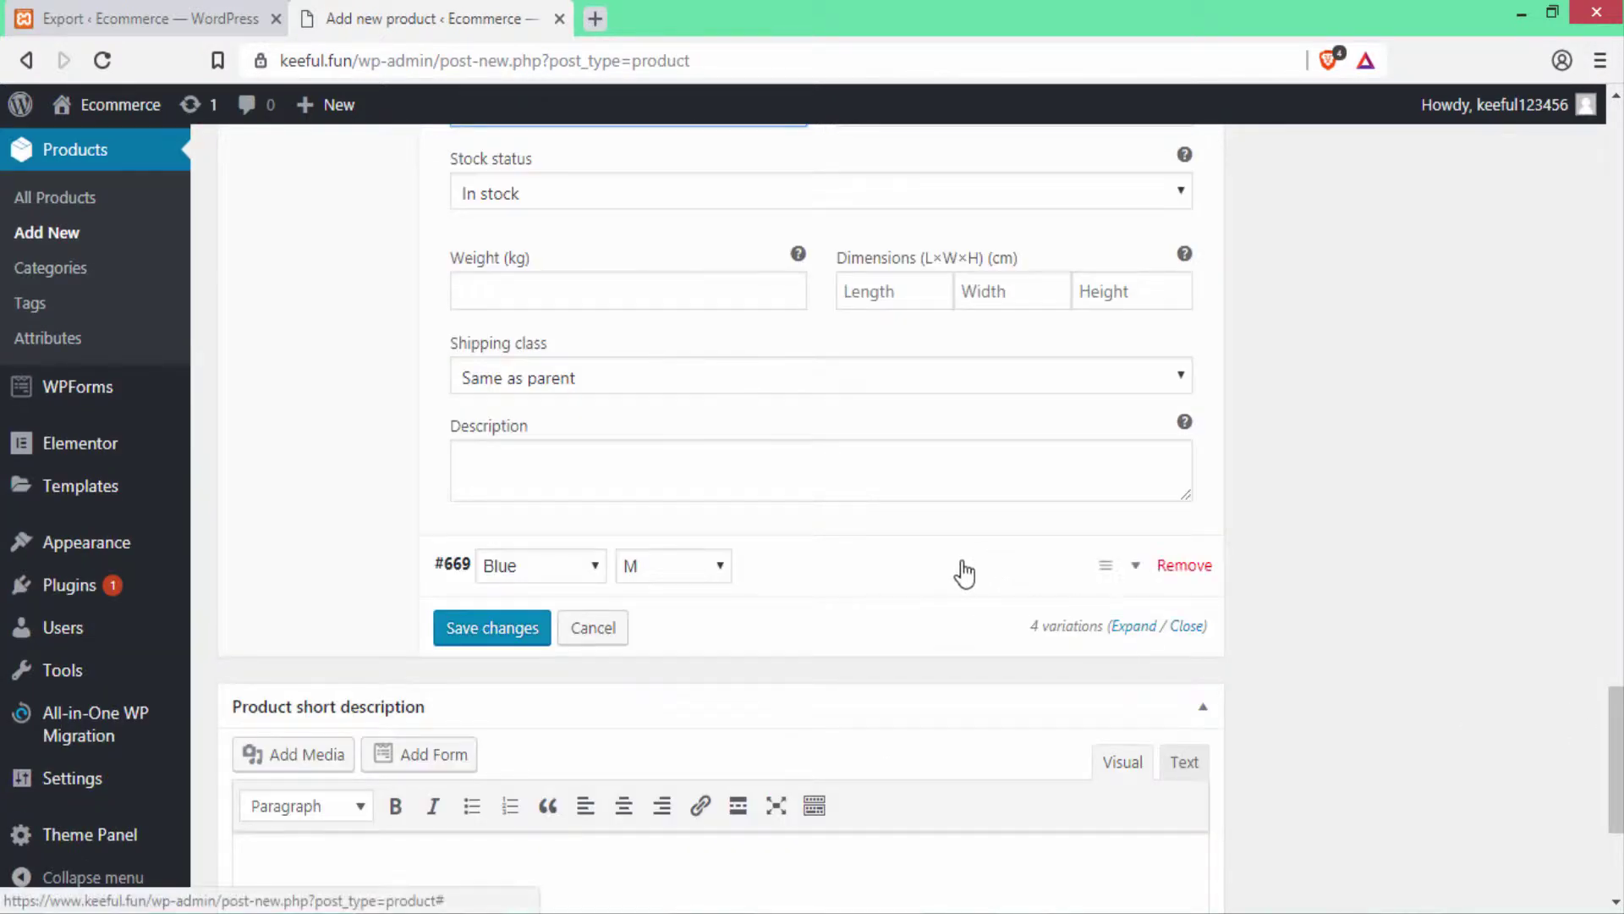
click(818, 588)
click(565, 851)
text(20)
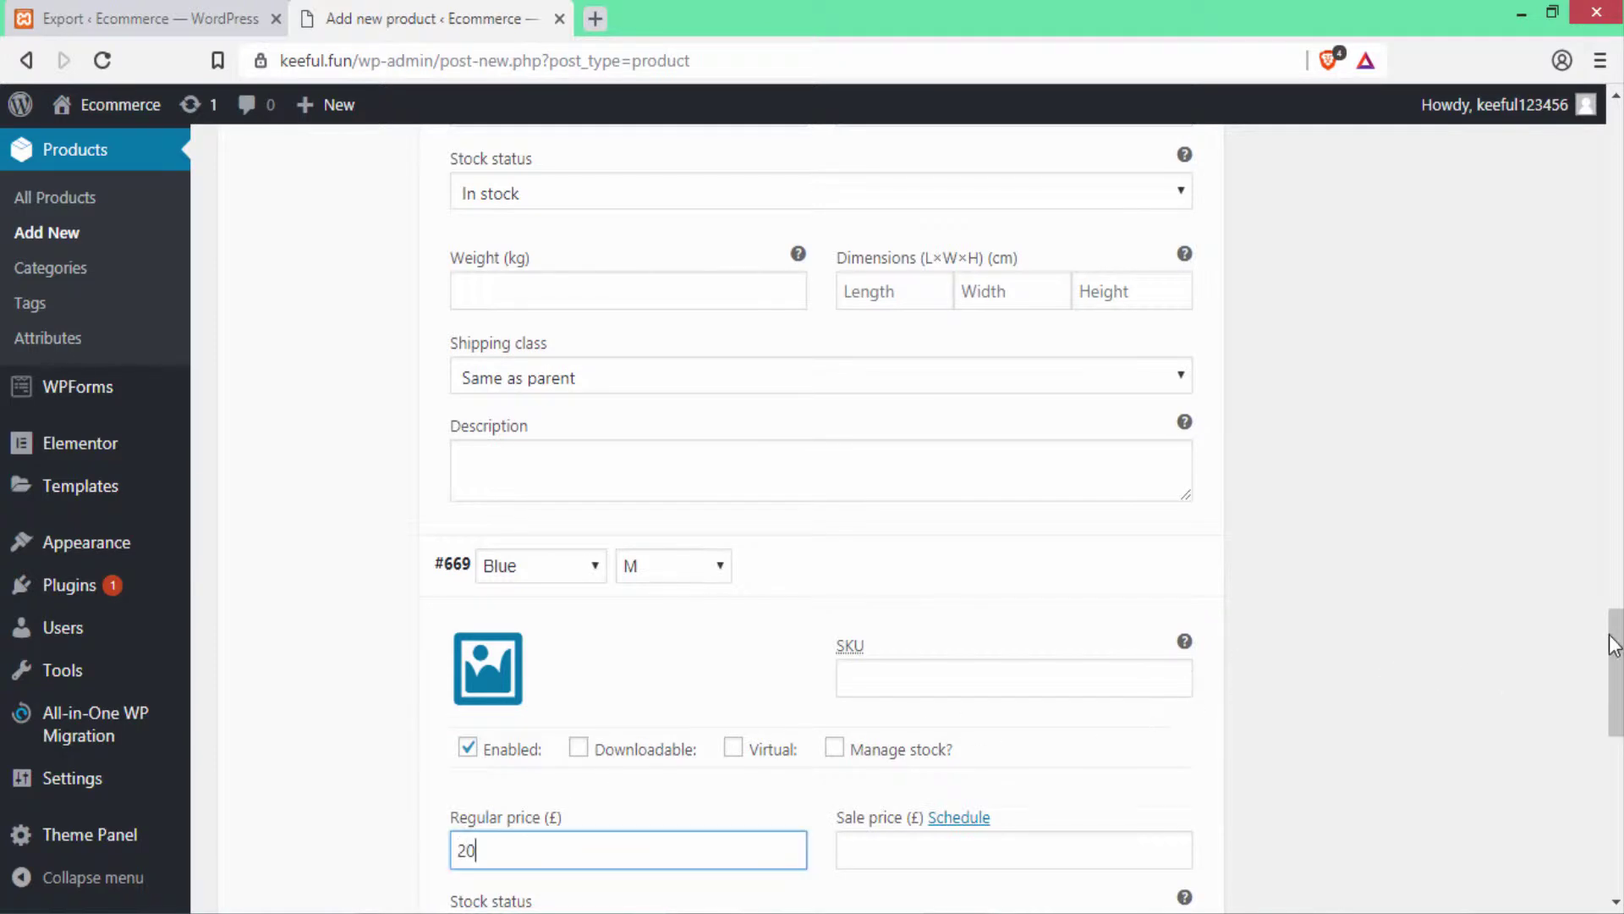
drag(1614, 645, 1613, 761)
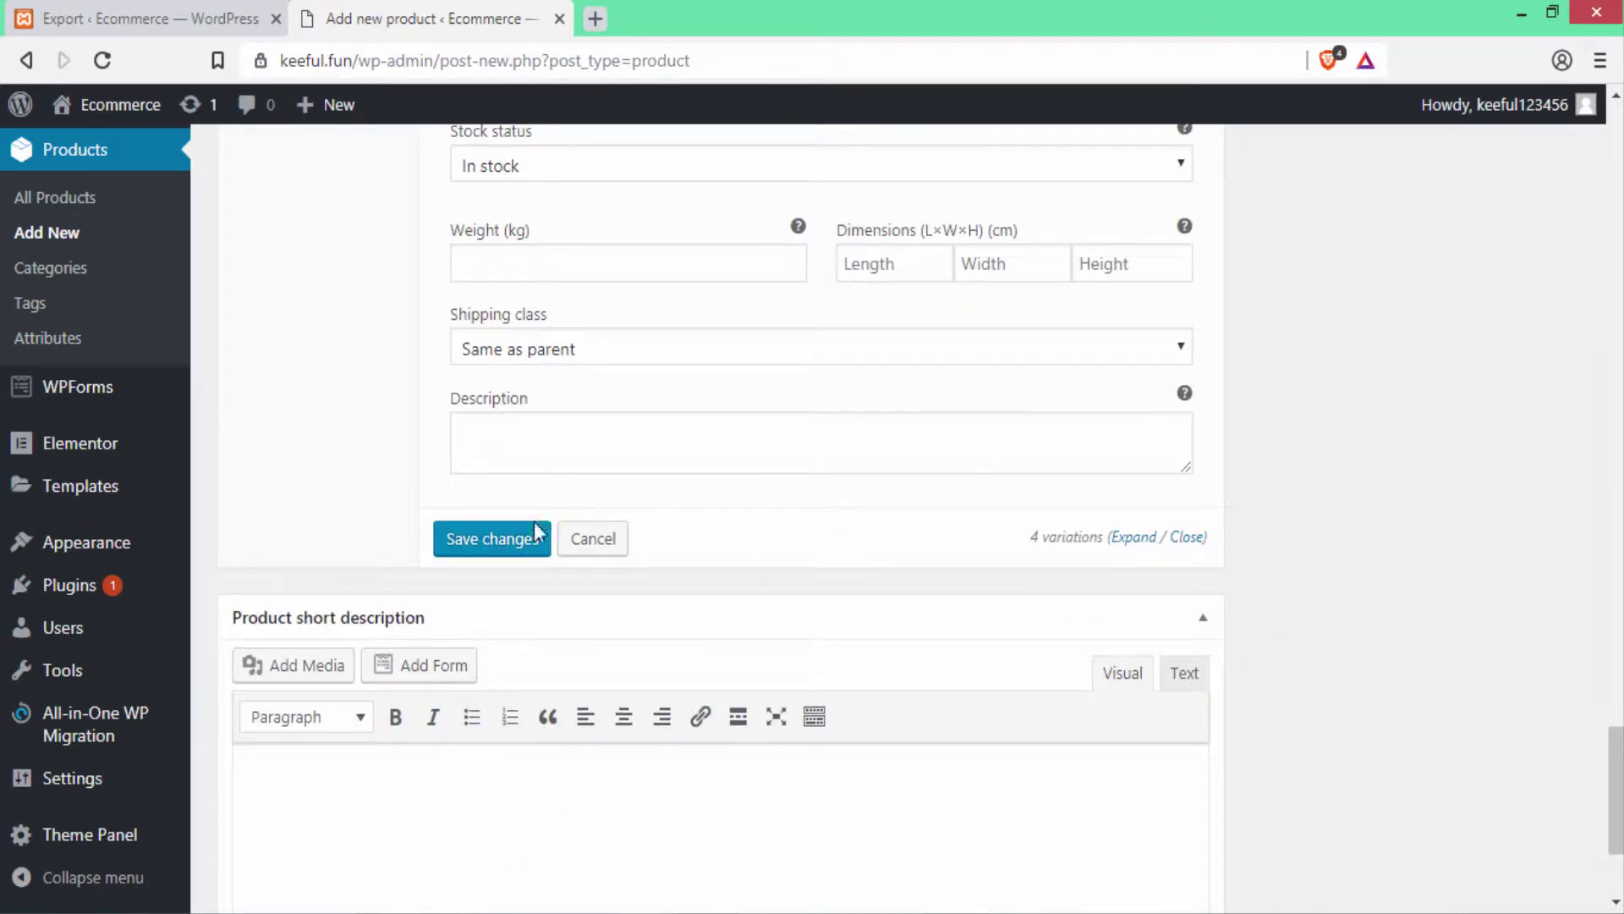
click(518, 545)
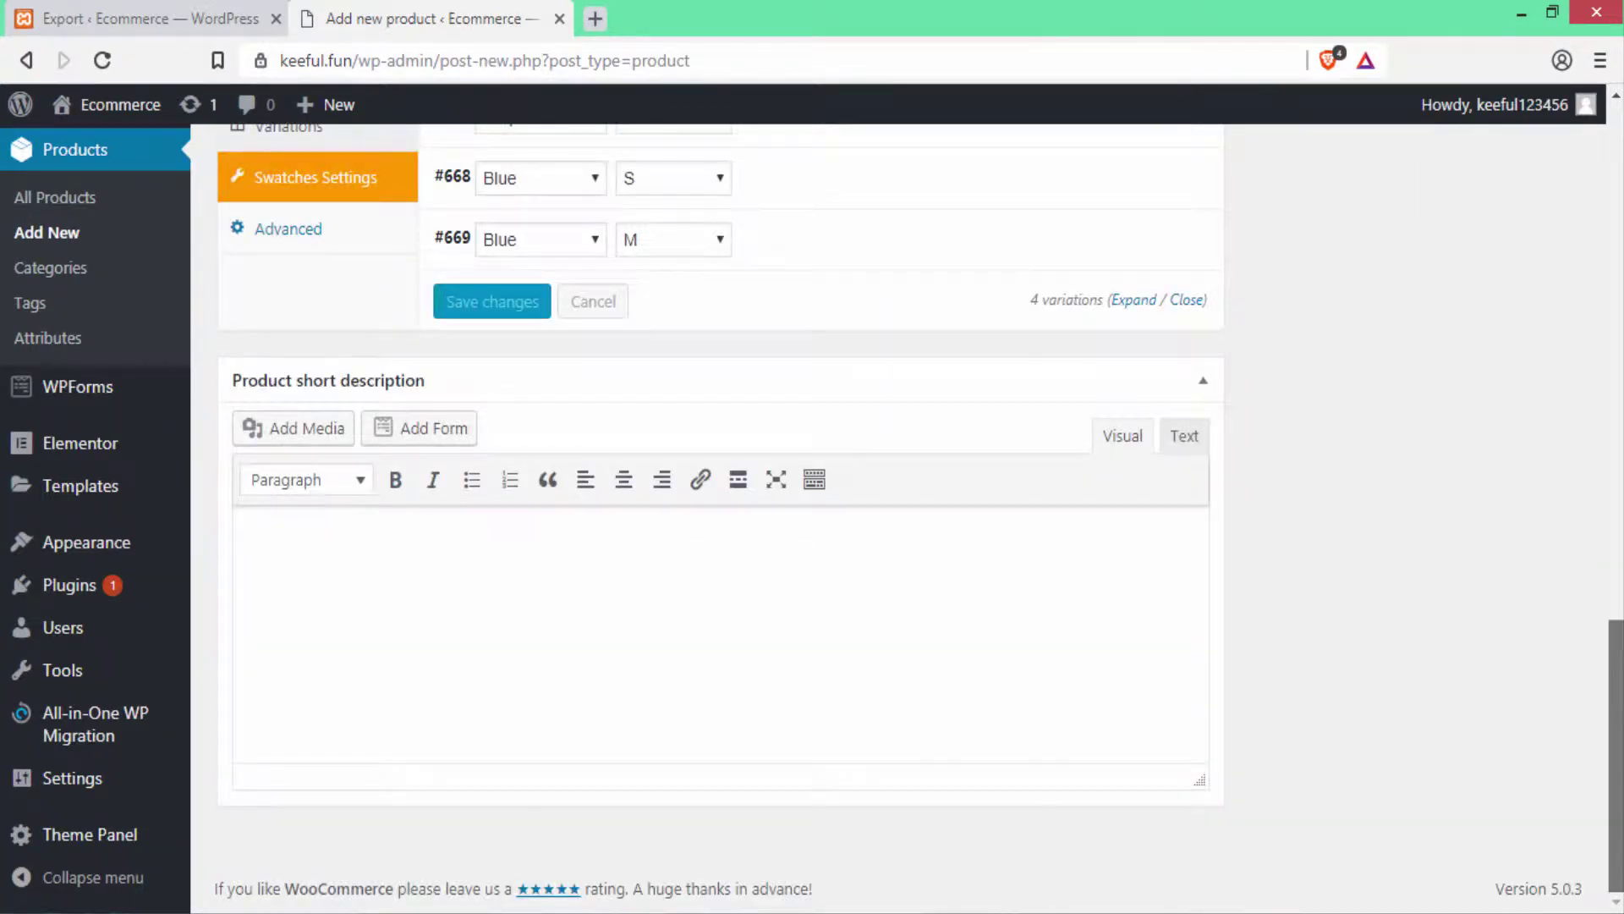
drag(1617, 683, 1619, 419)
Set the purple one-shoulder photo shoulder.png as the product image.
click(1349, 579)
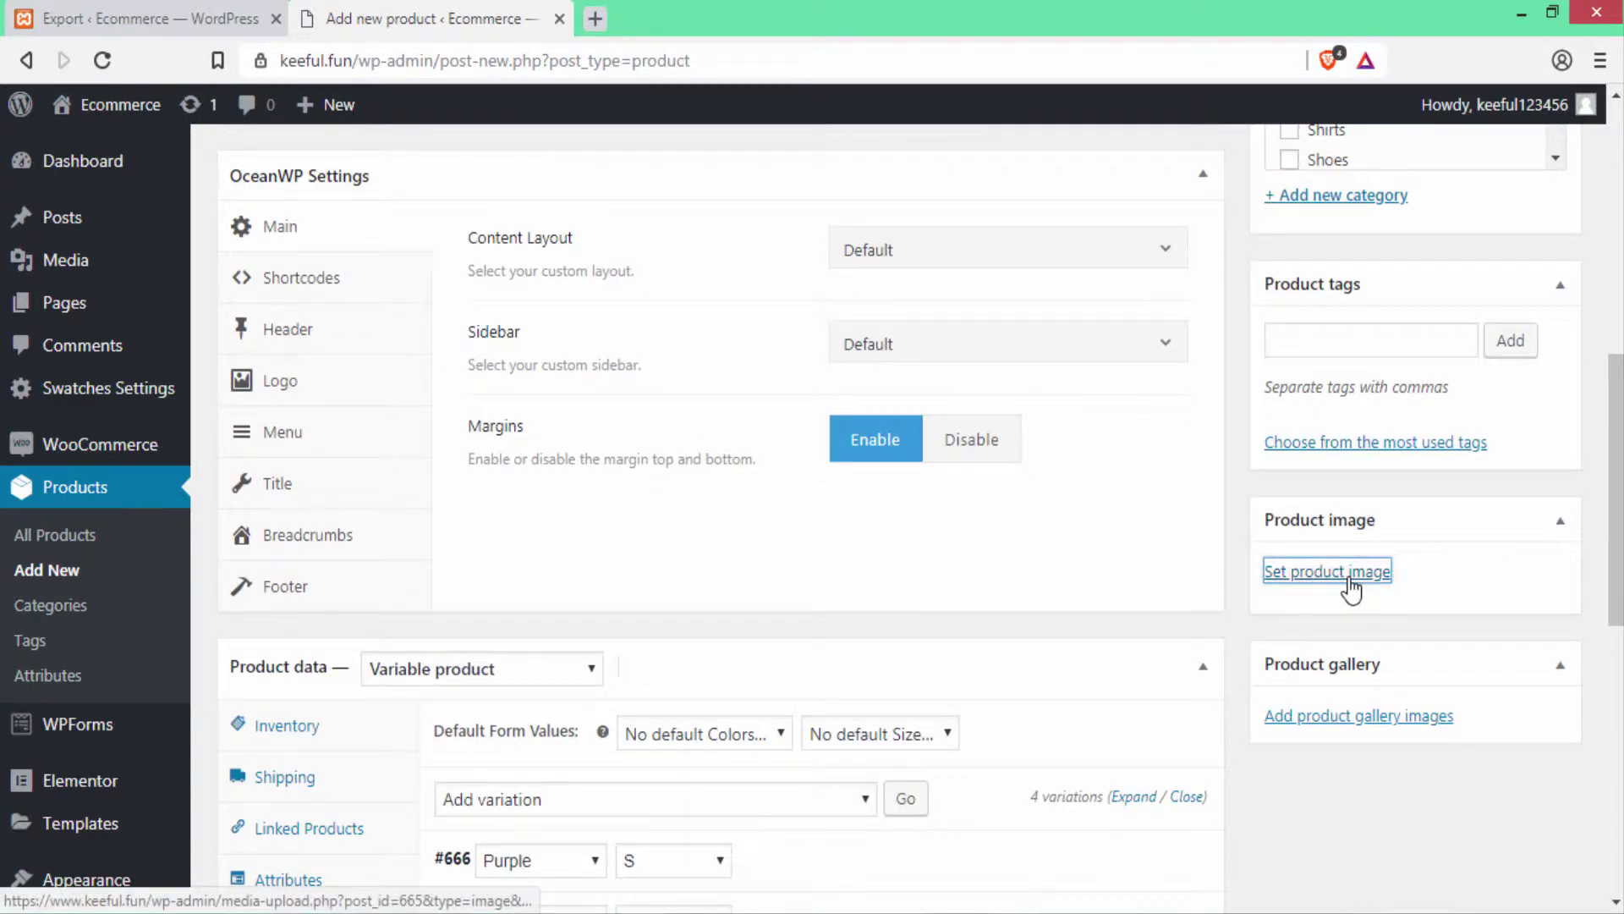
drag(1227, 377, 1235, 711)
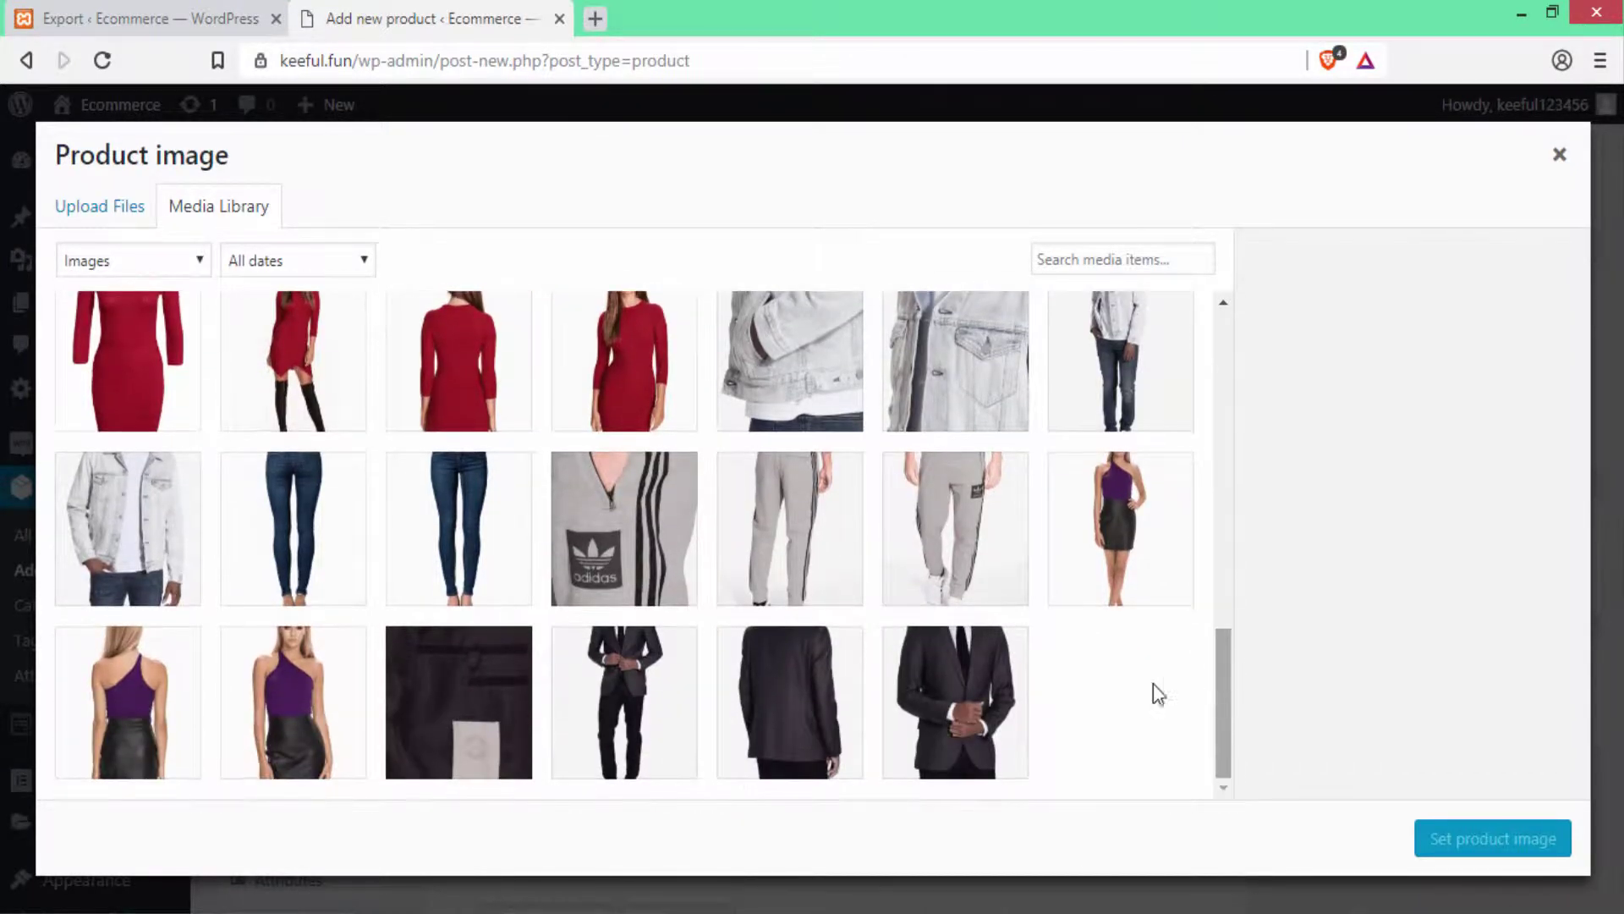
click(280, 698)
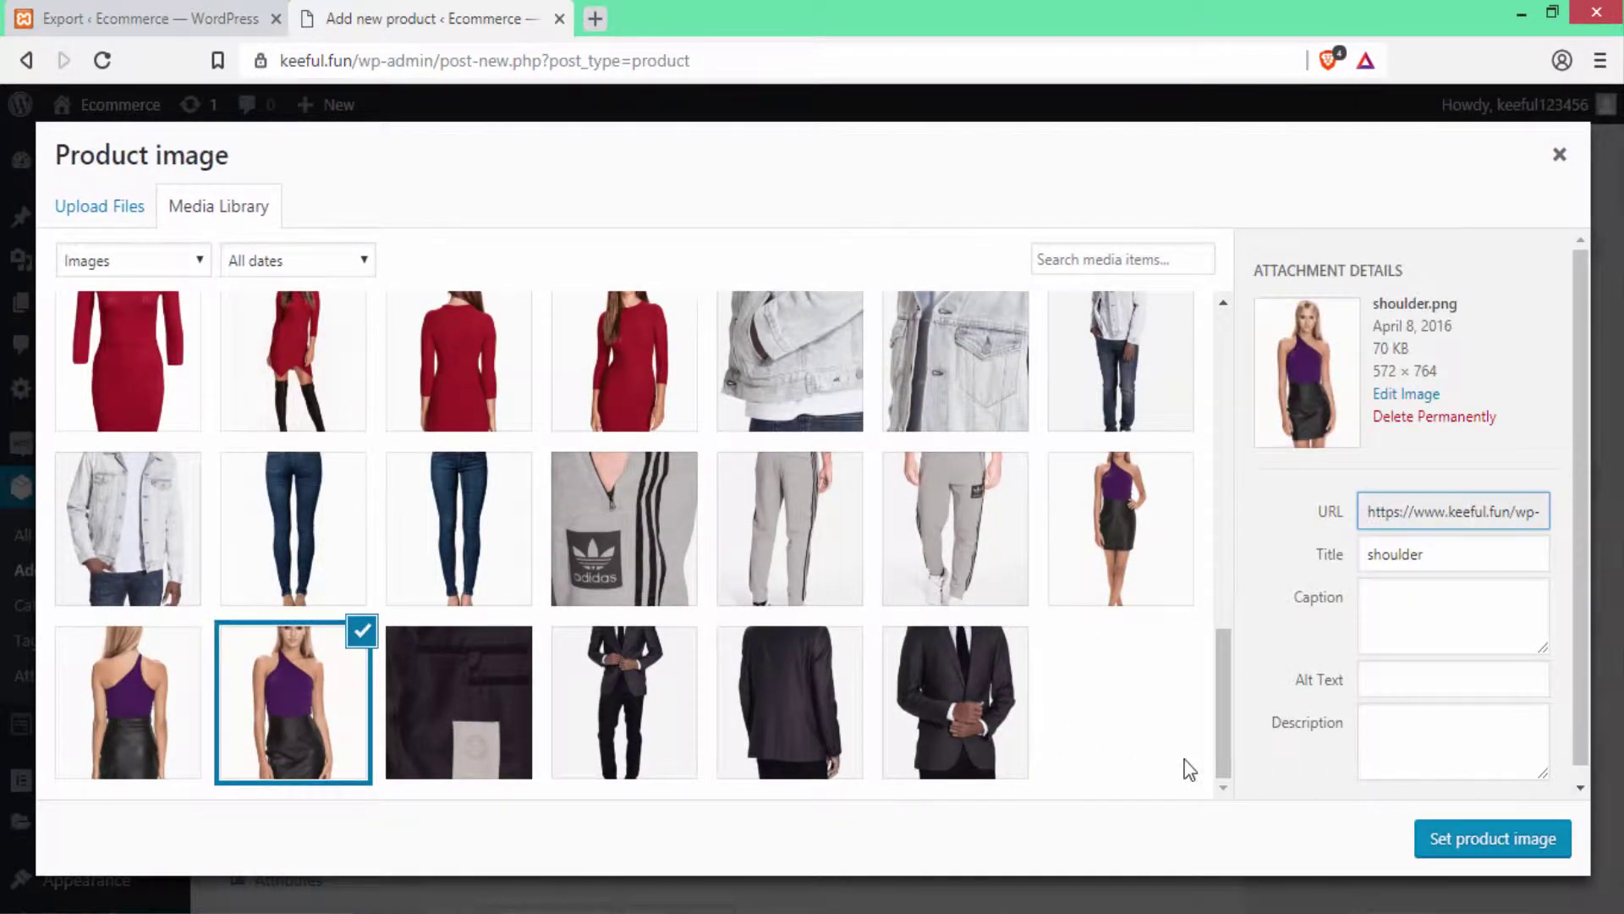
click(1436, 843)
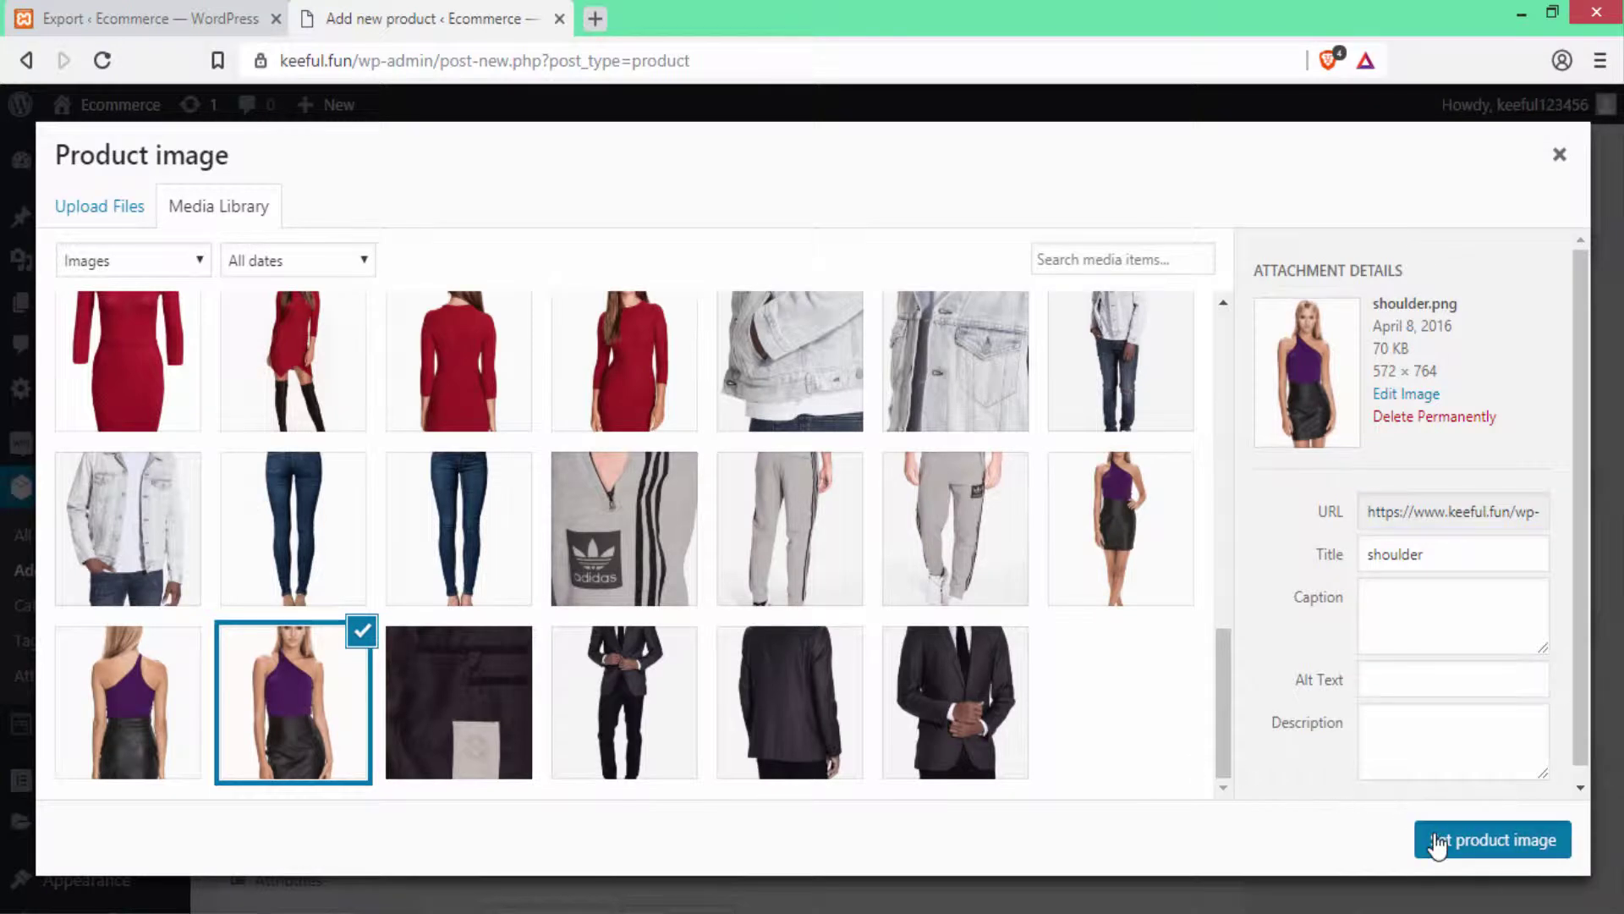
Add shoulder2.png to the product gallery.
scroll(1588, 512, down, 3)
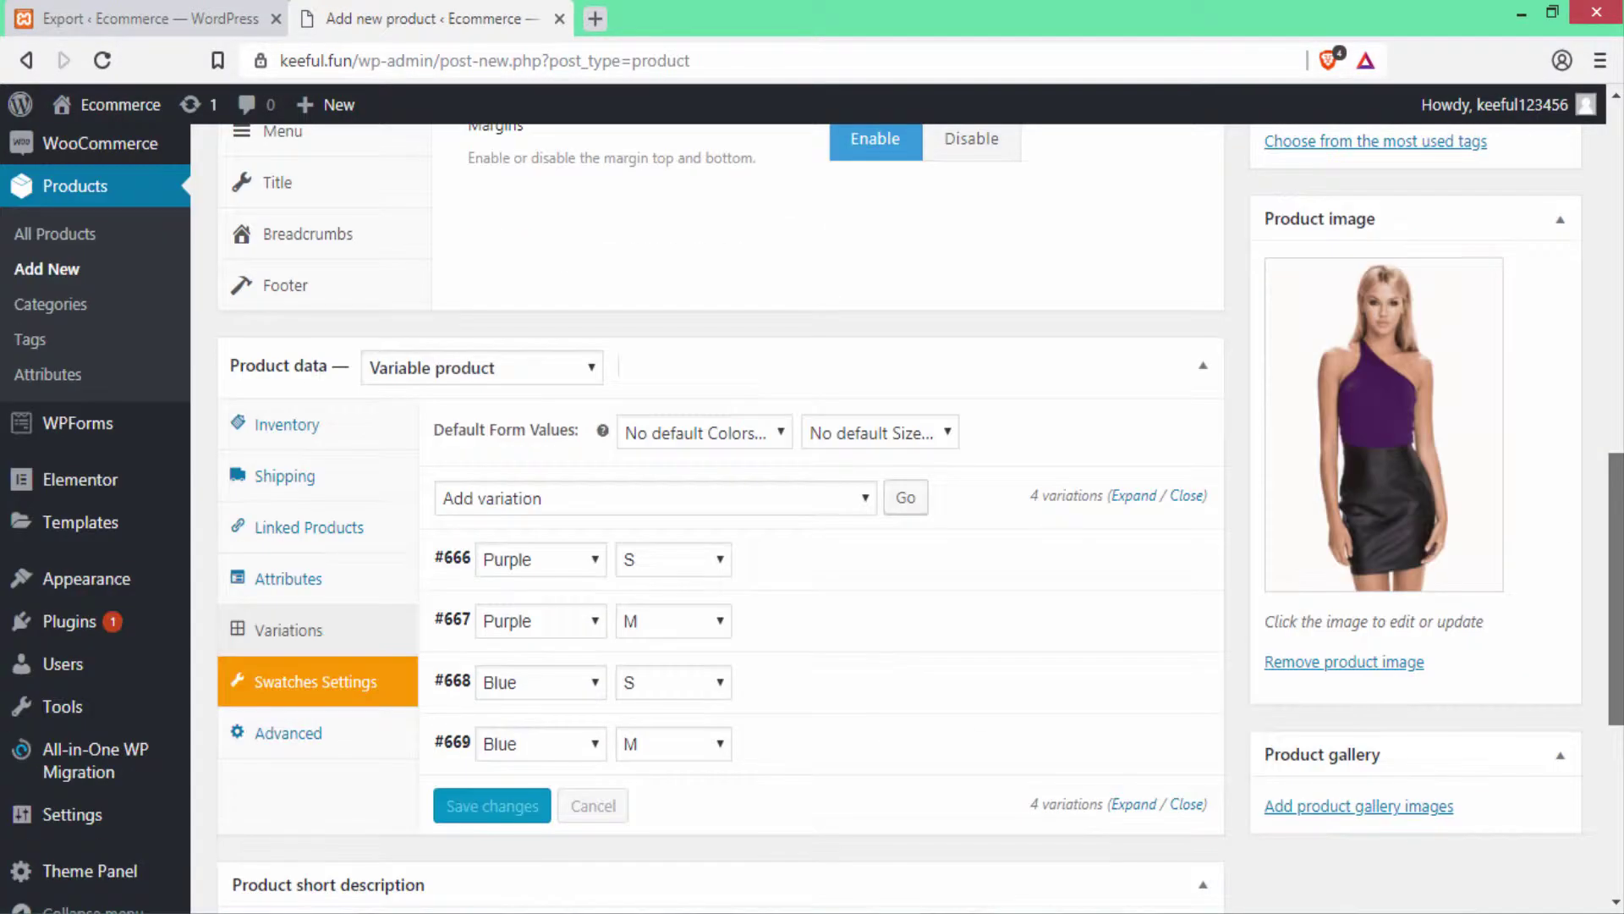
scroll(1430, 643, down, 2)
click(1401, 654)
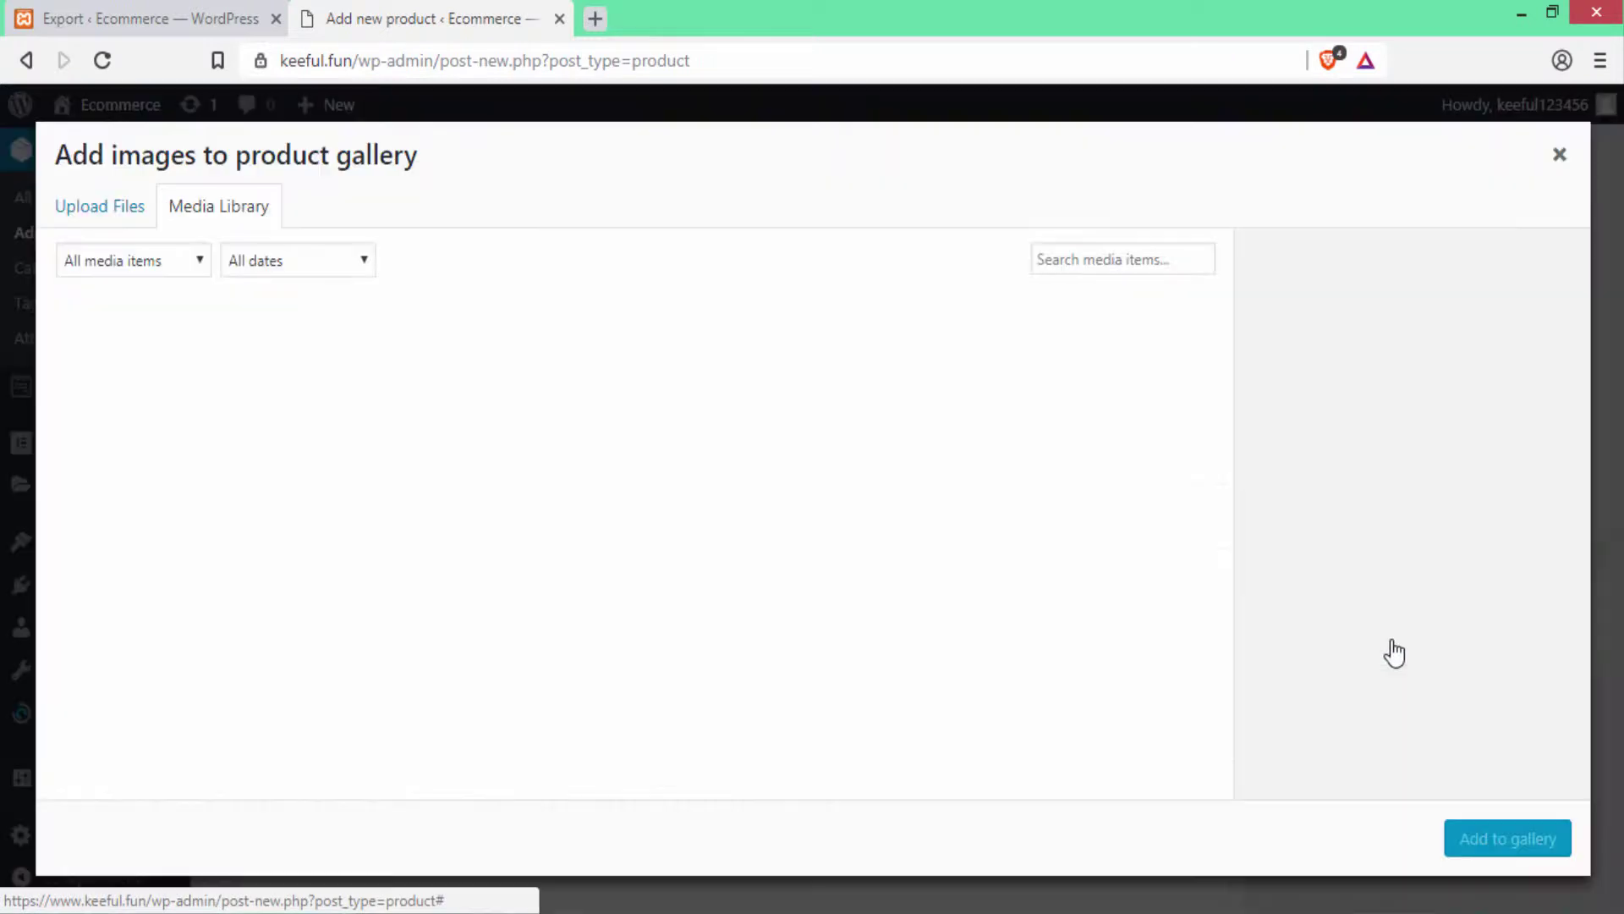
scroll(1217, 739, down, 1)
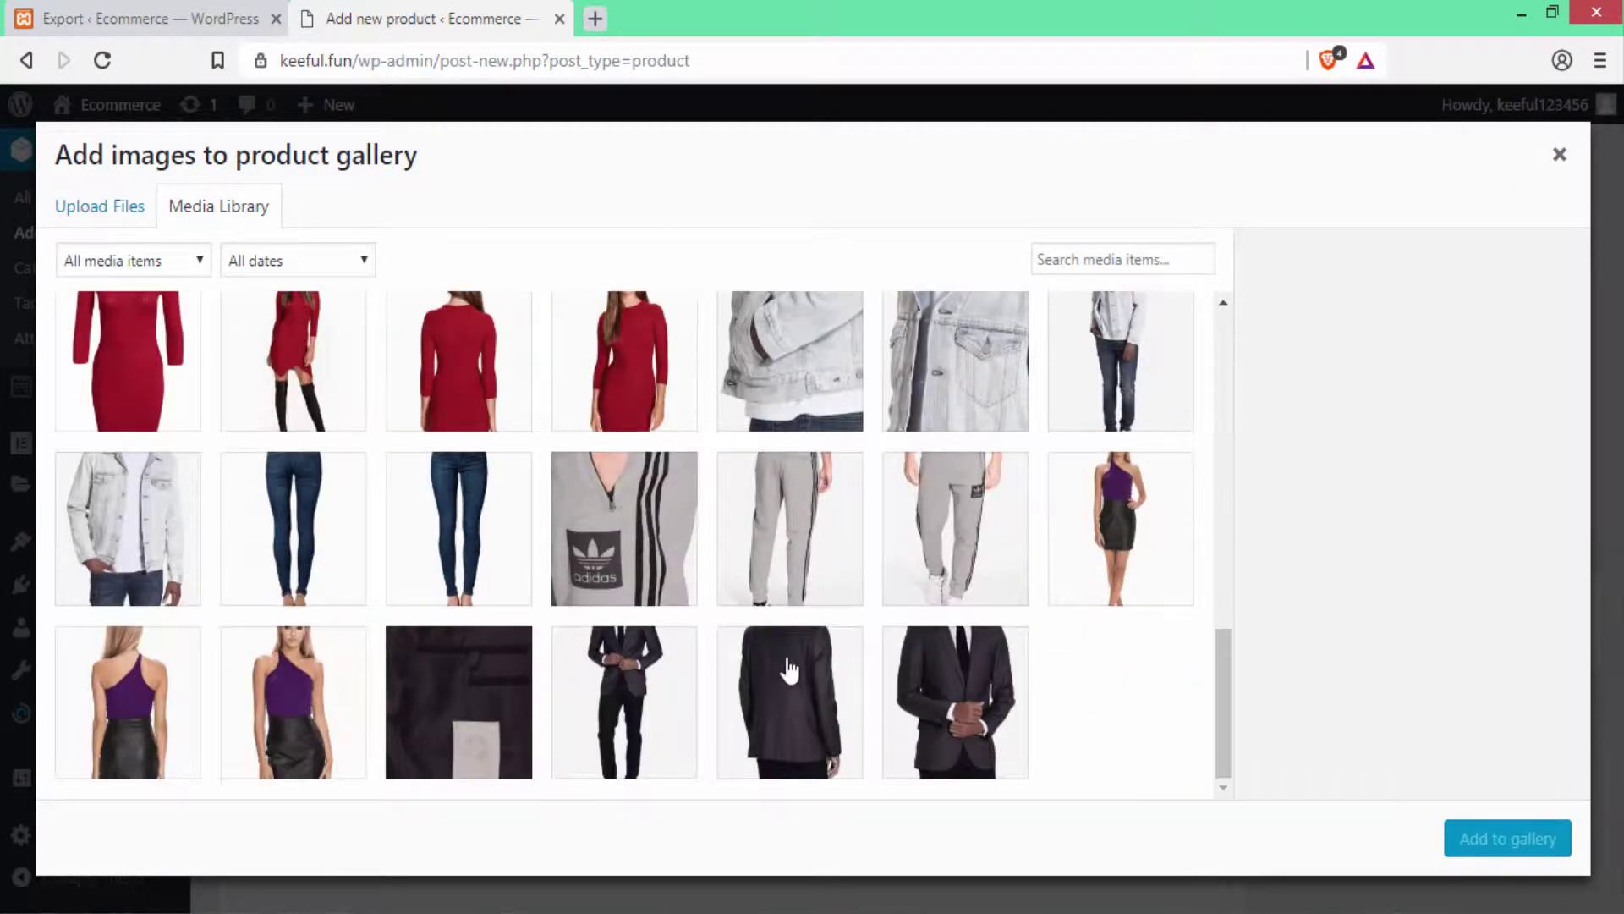
click(148, 721)
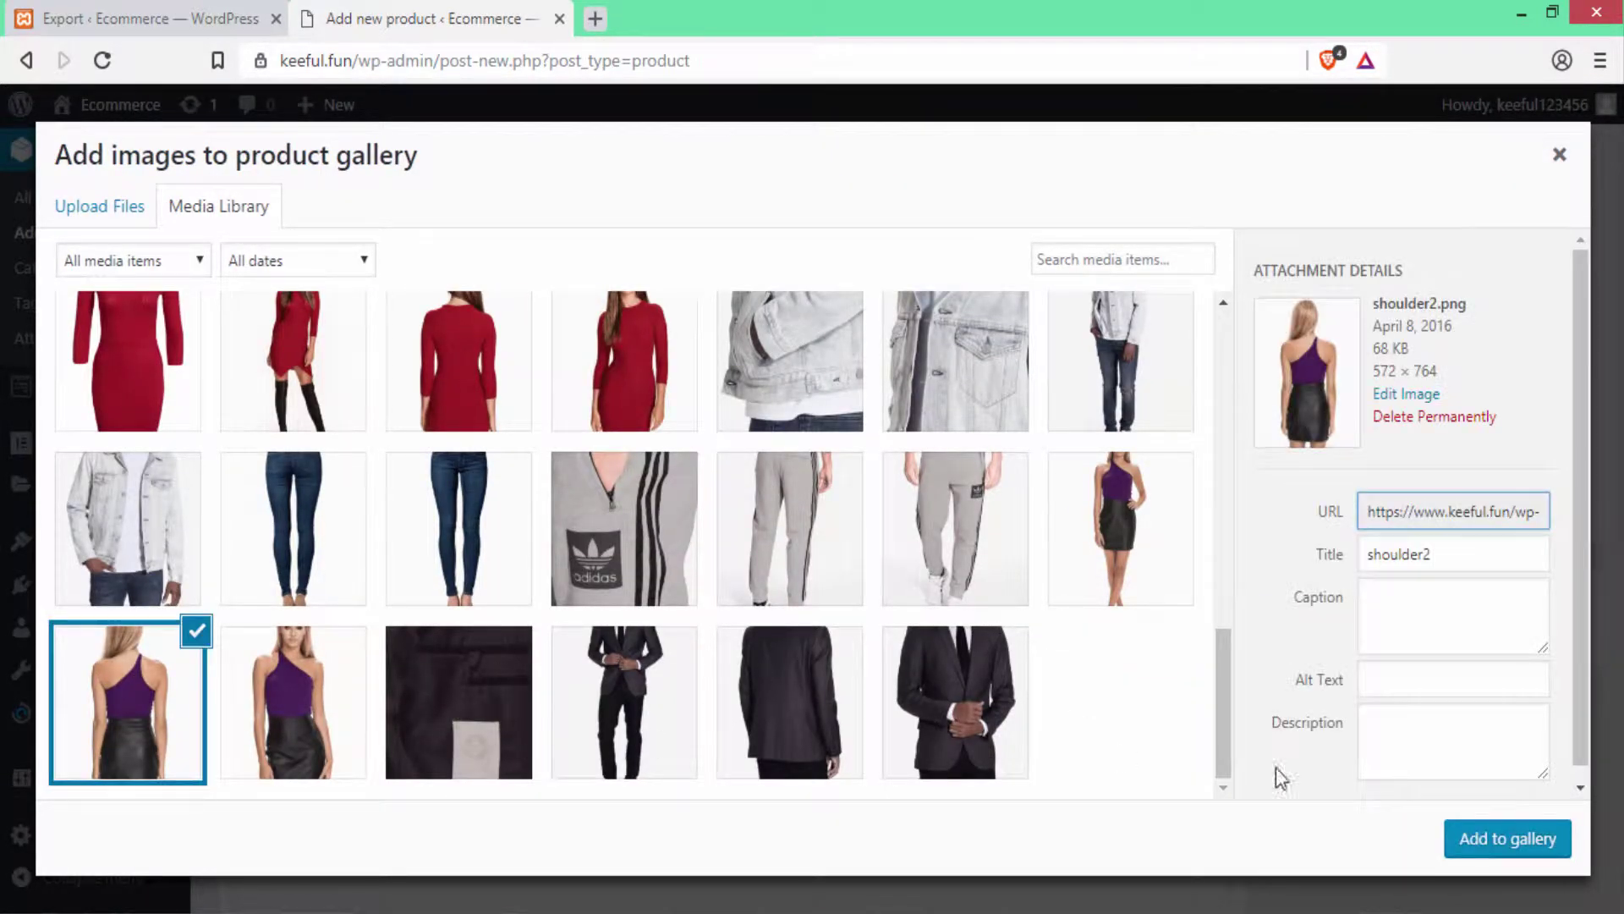
click(1465, 839)
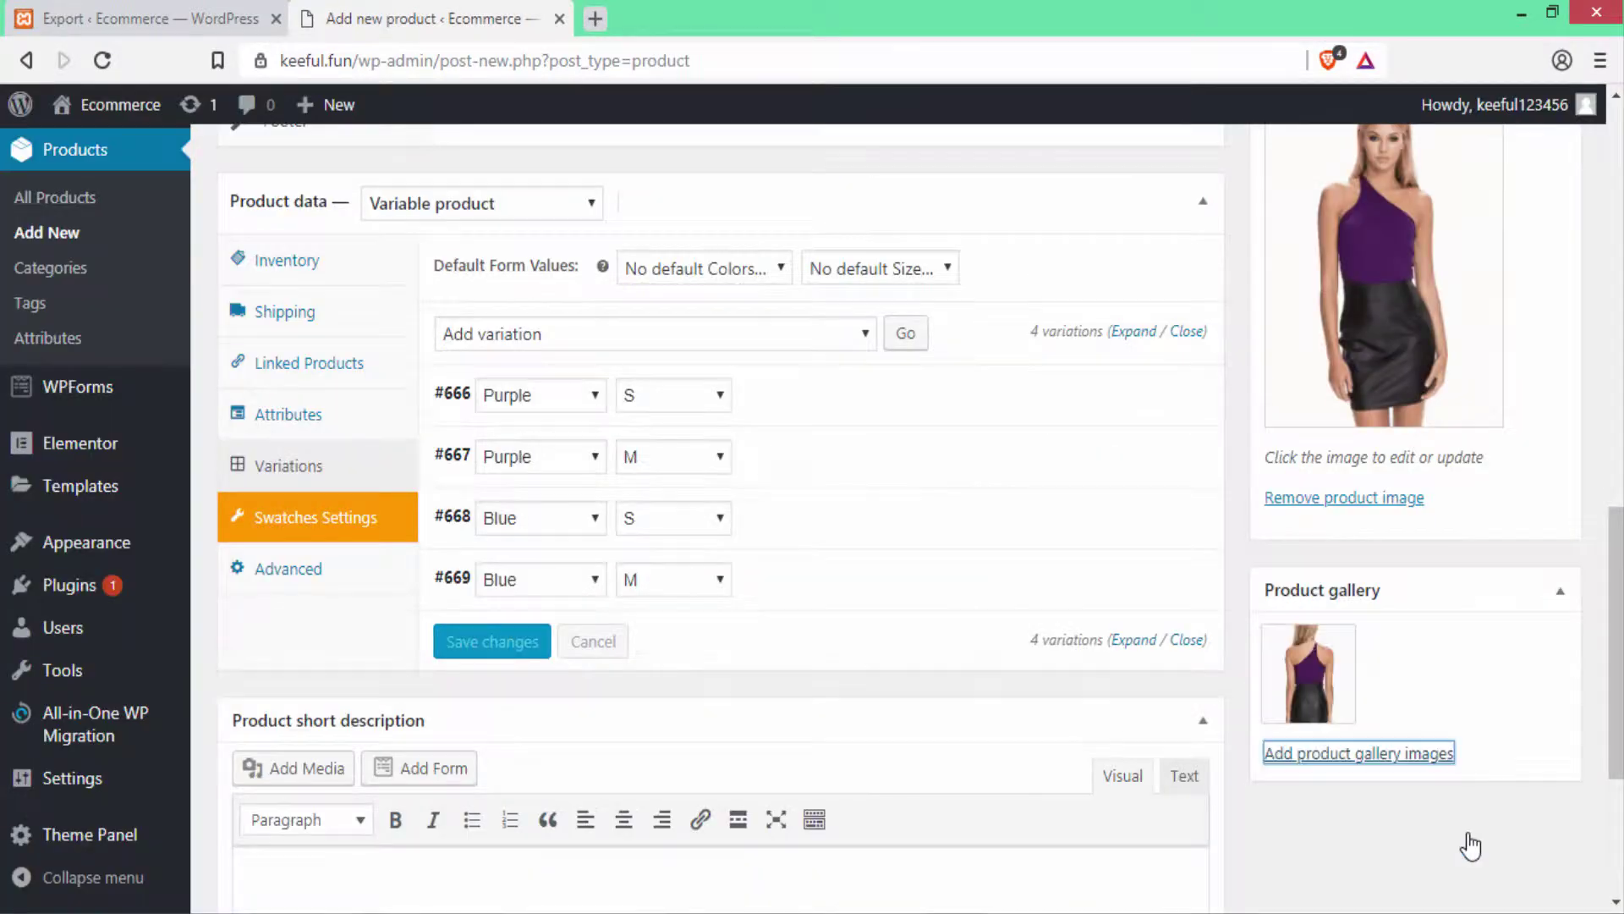
Create and assign a new product category named keefultshirts.
scroll(1599, 482, up, 7)
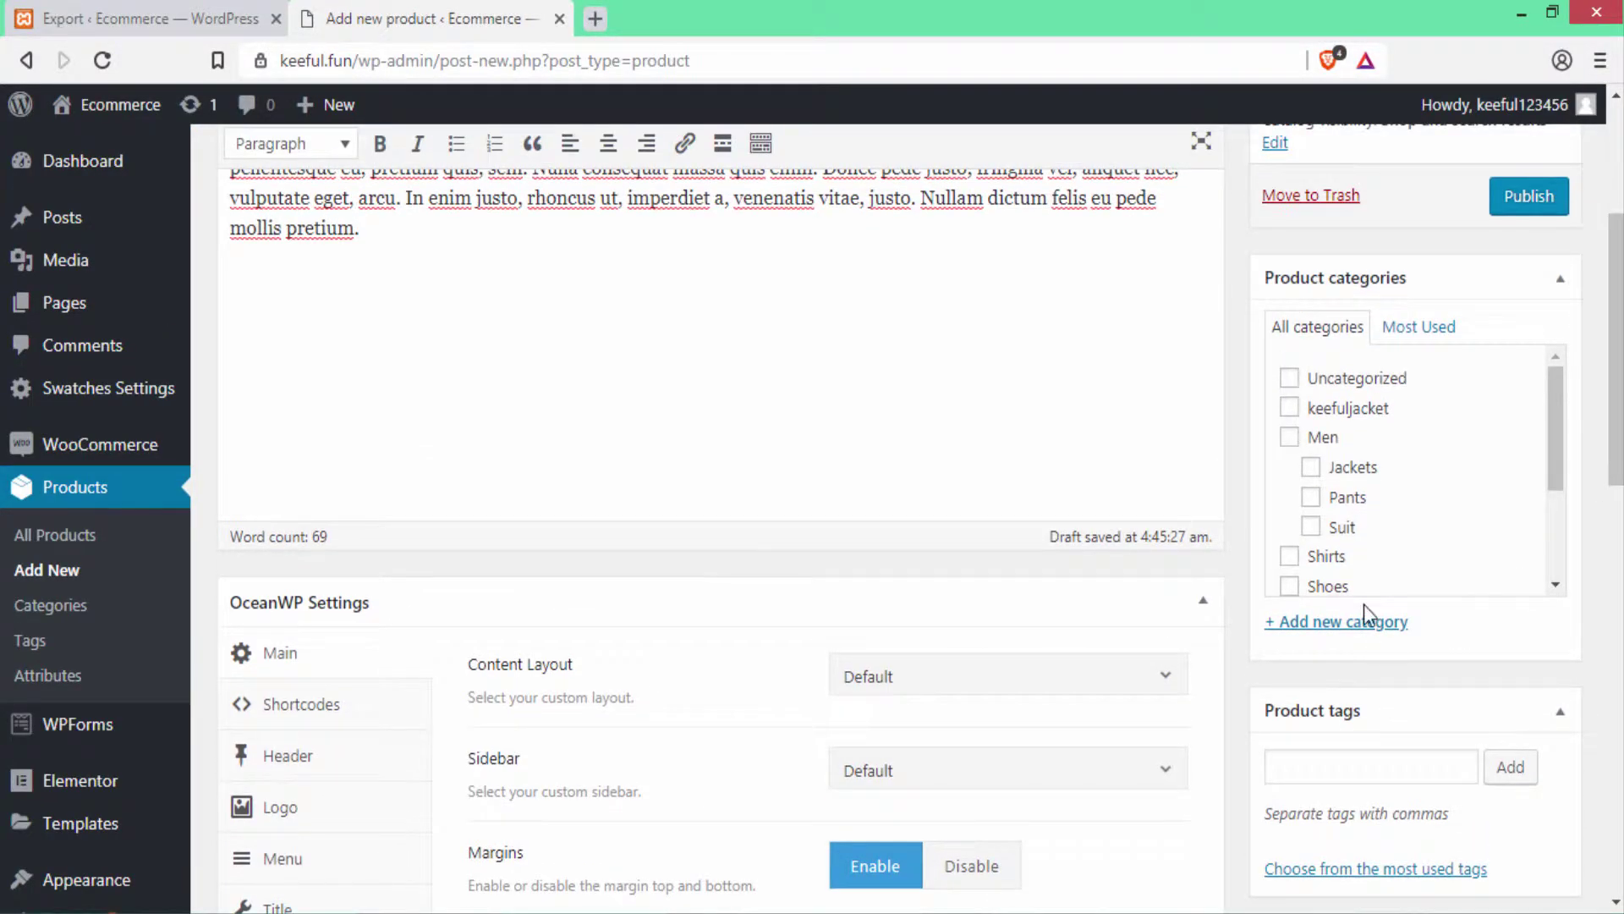
click(1367, 630)
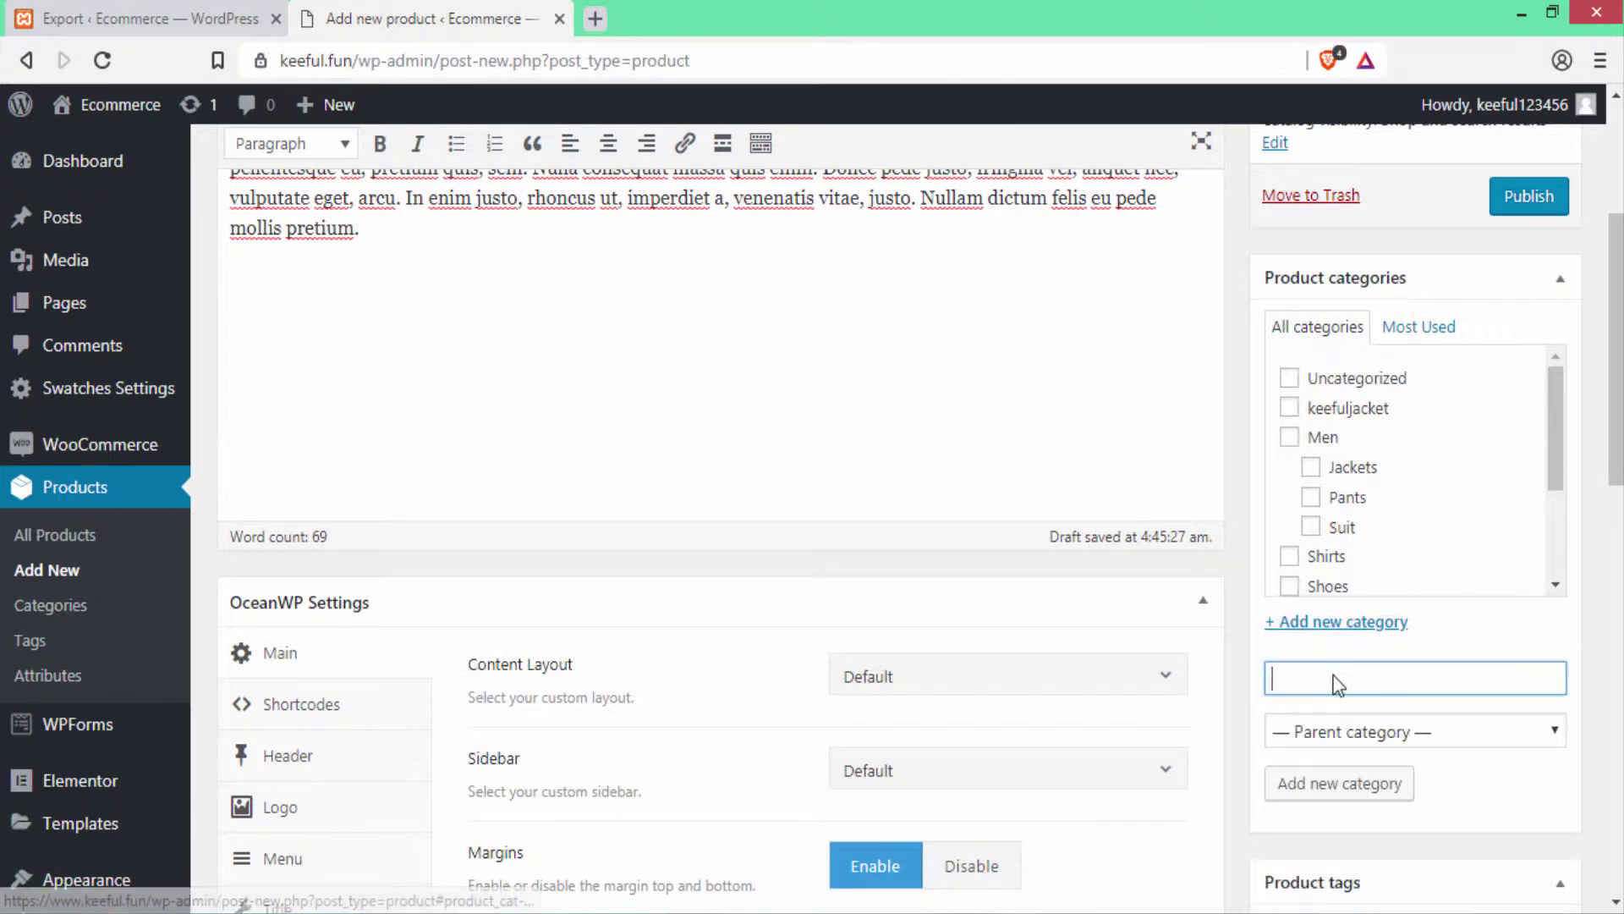
text(keef)
scroll(1330, 678, down, 1)
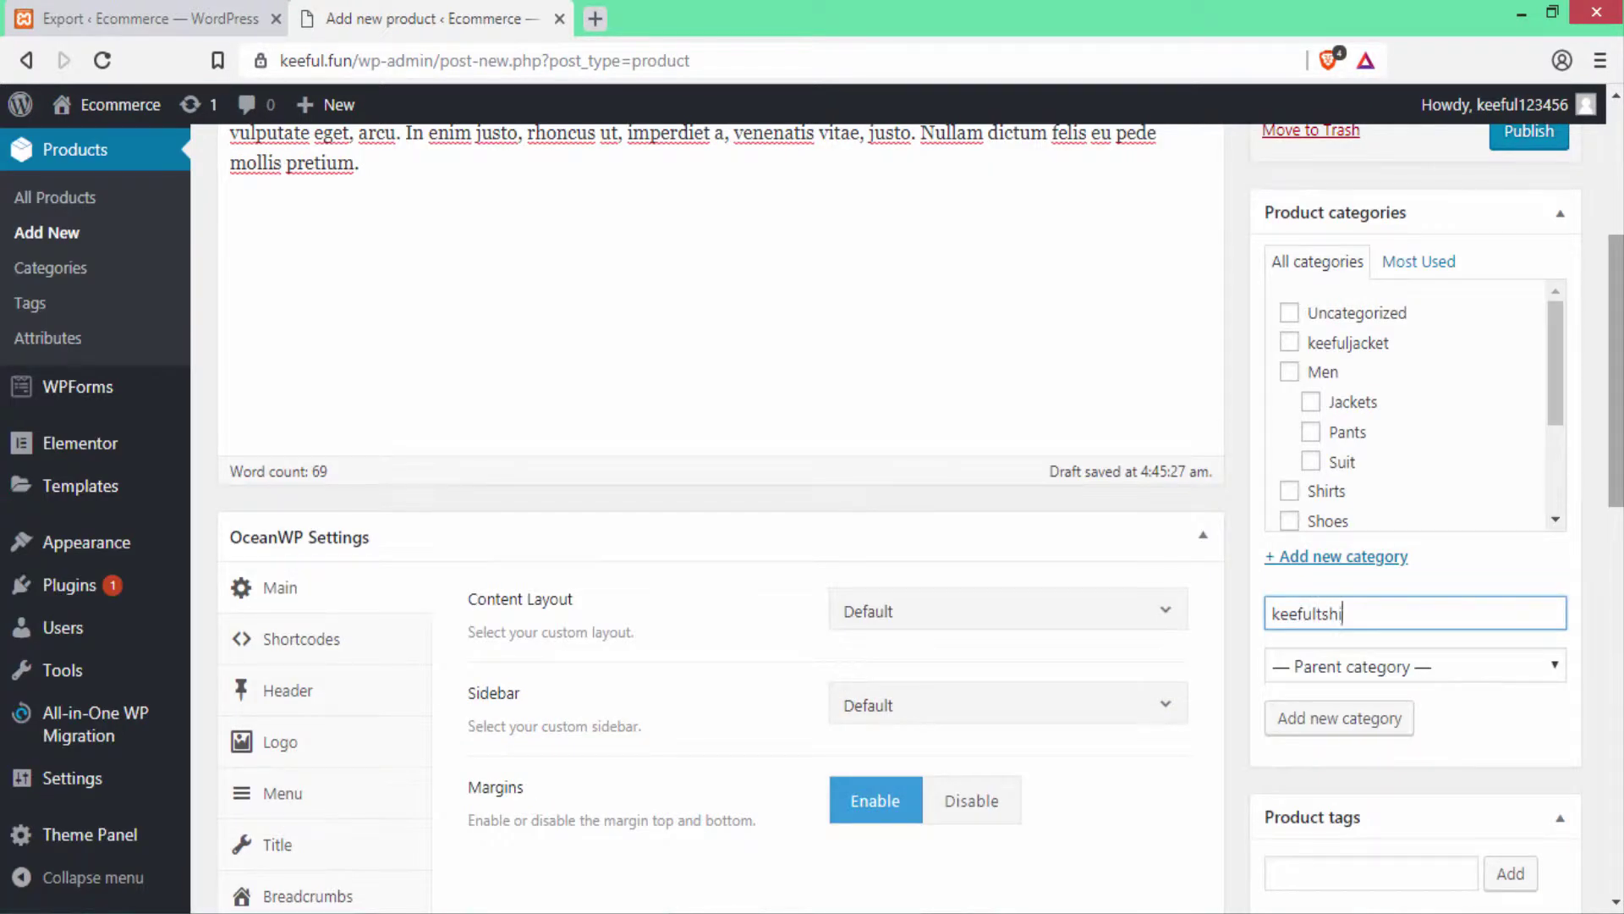
click(1388, 721)
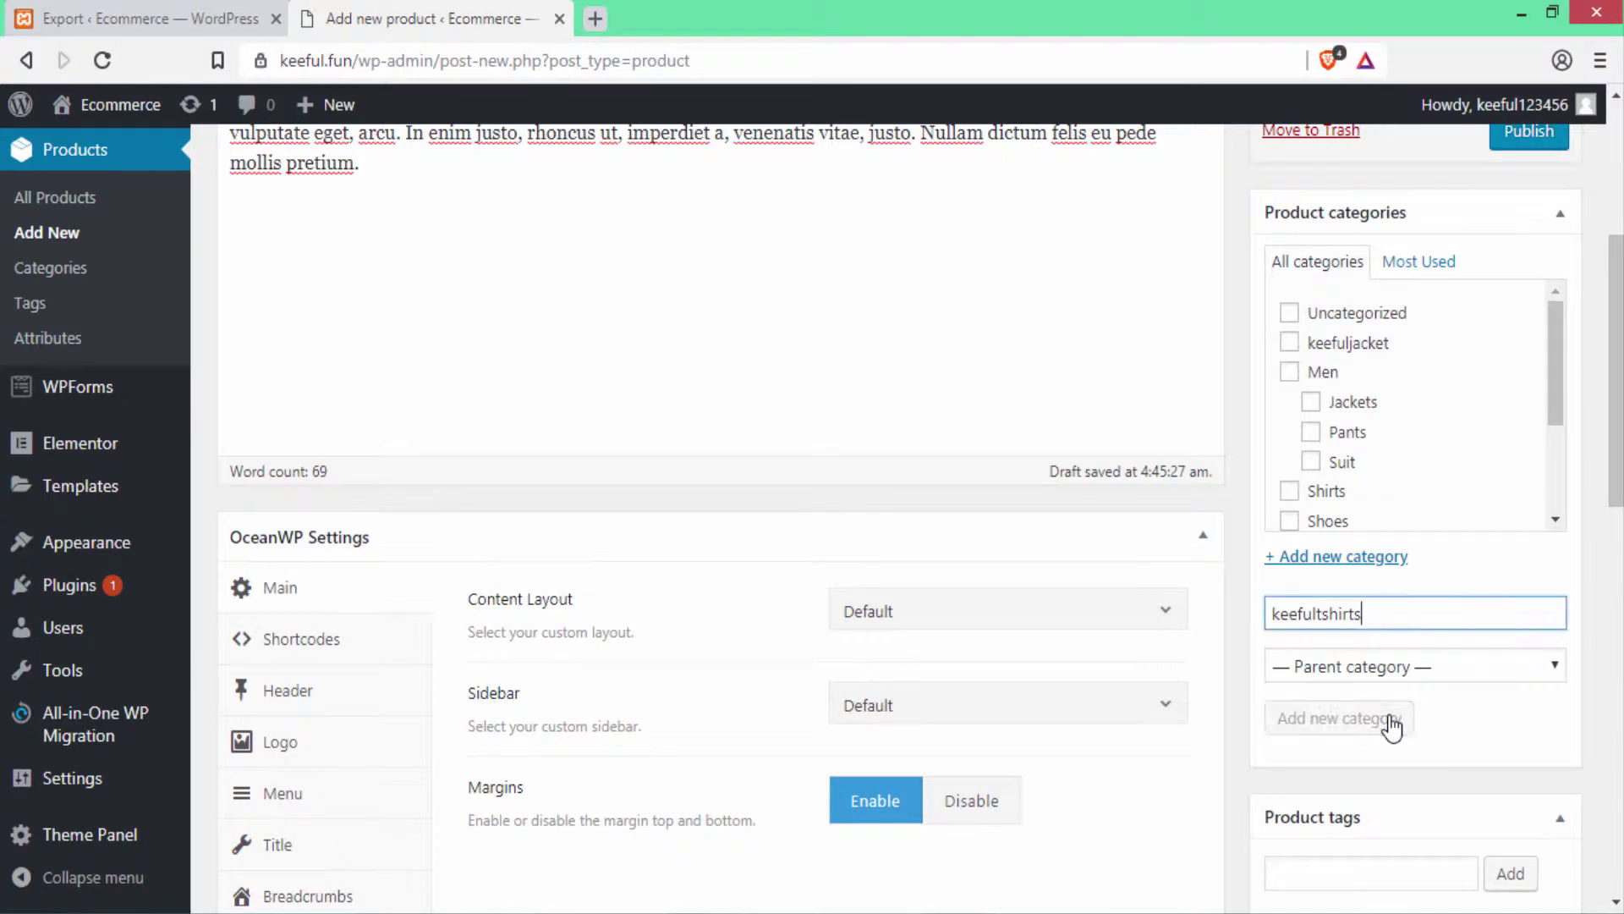
Publish the product, paste the Lorem ipsum short description, and update it.
scroll(1580, 516, up, 5)
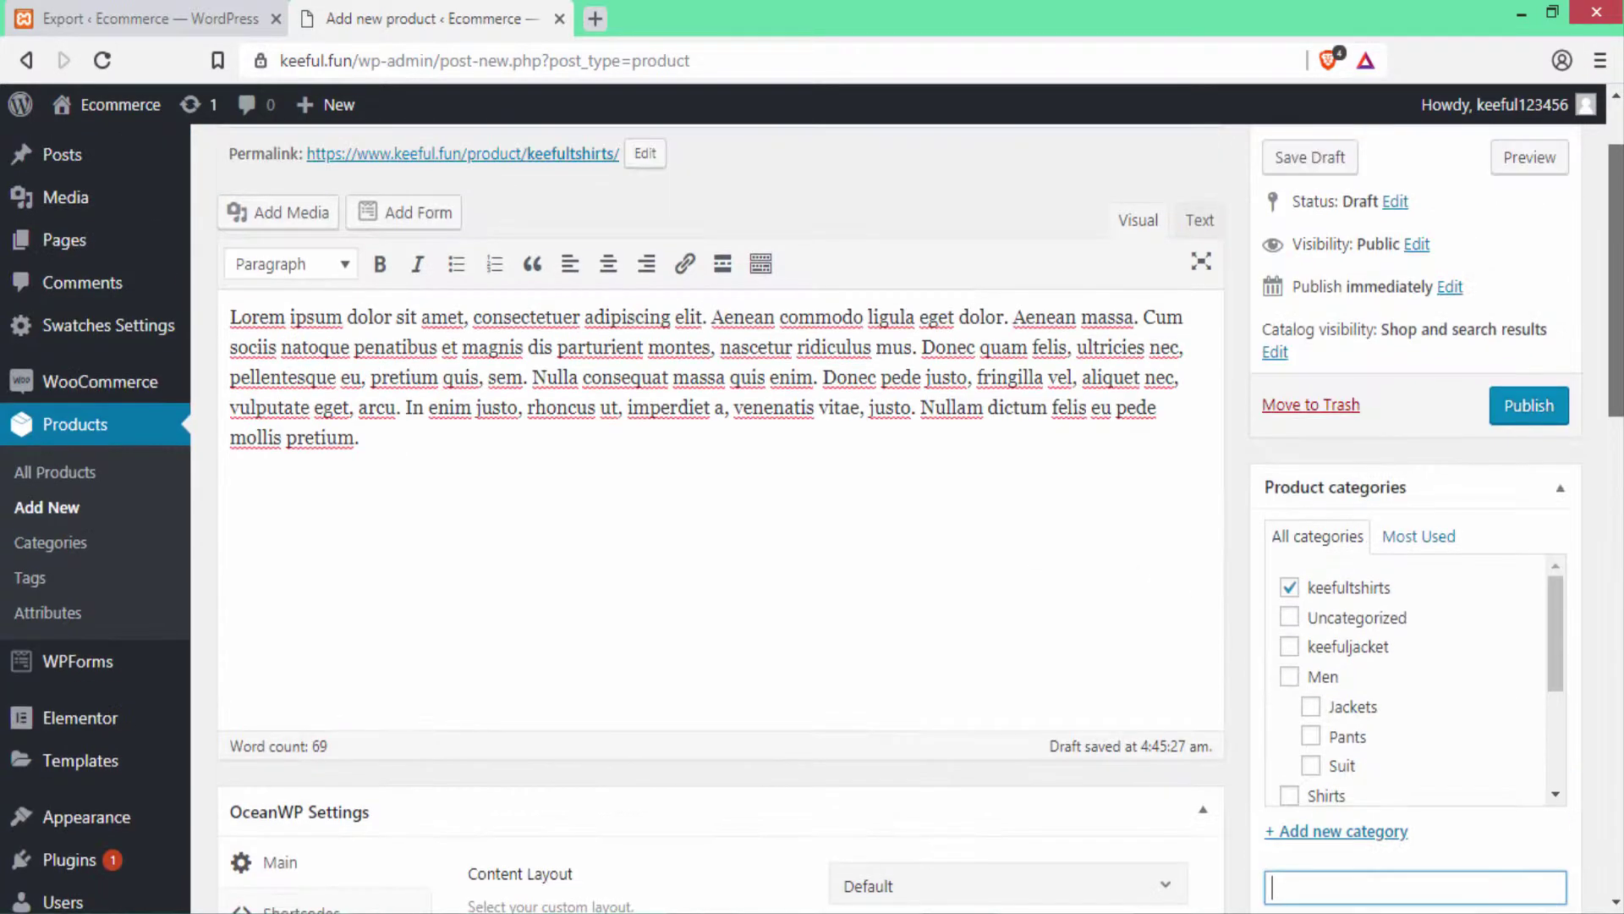
click(1542, 531)
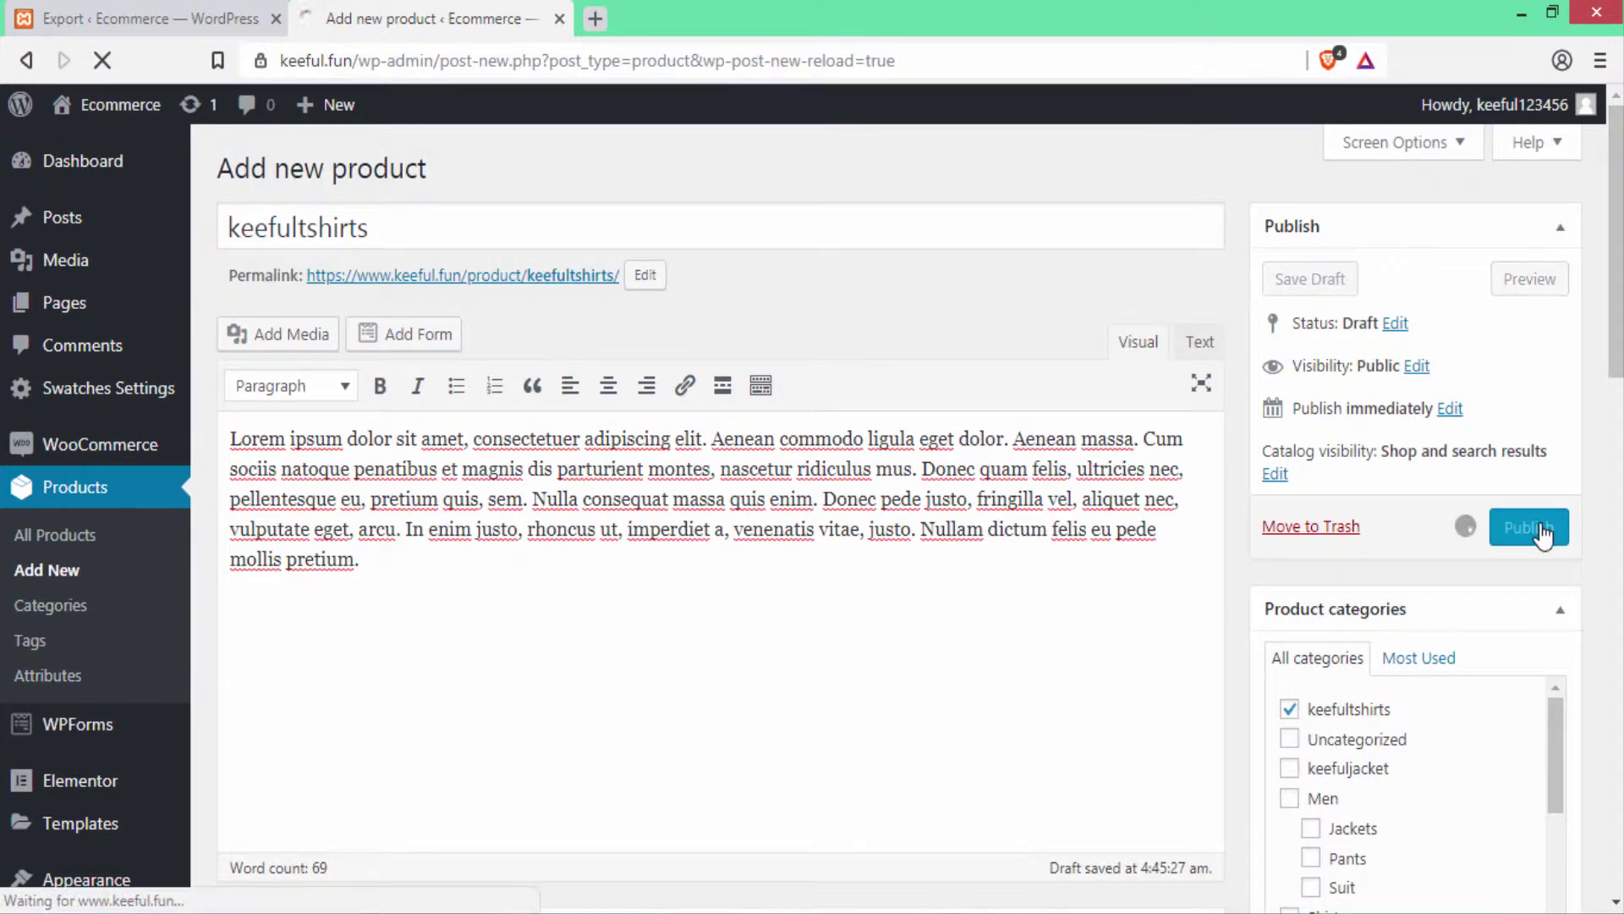
scroll(1563, 416, down, 8)
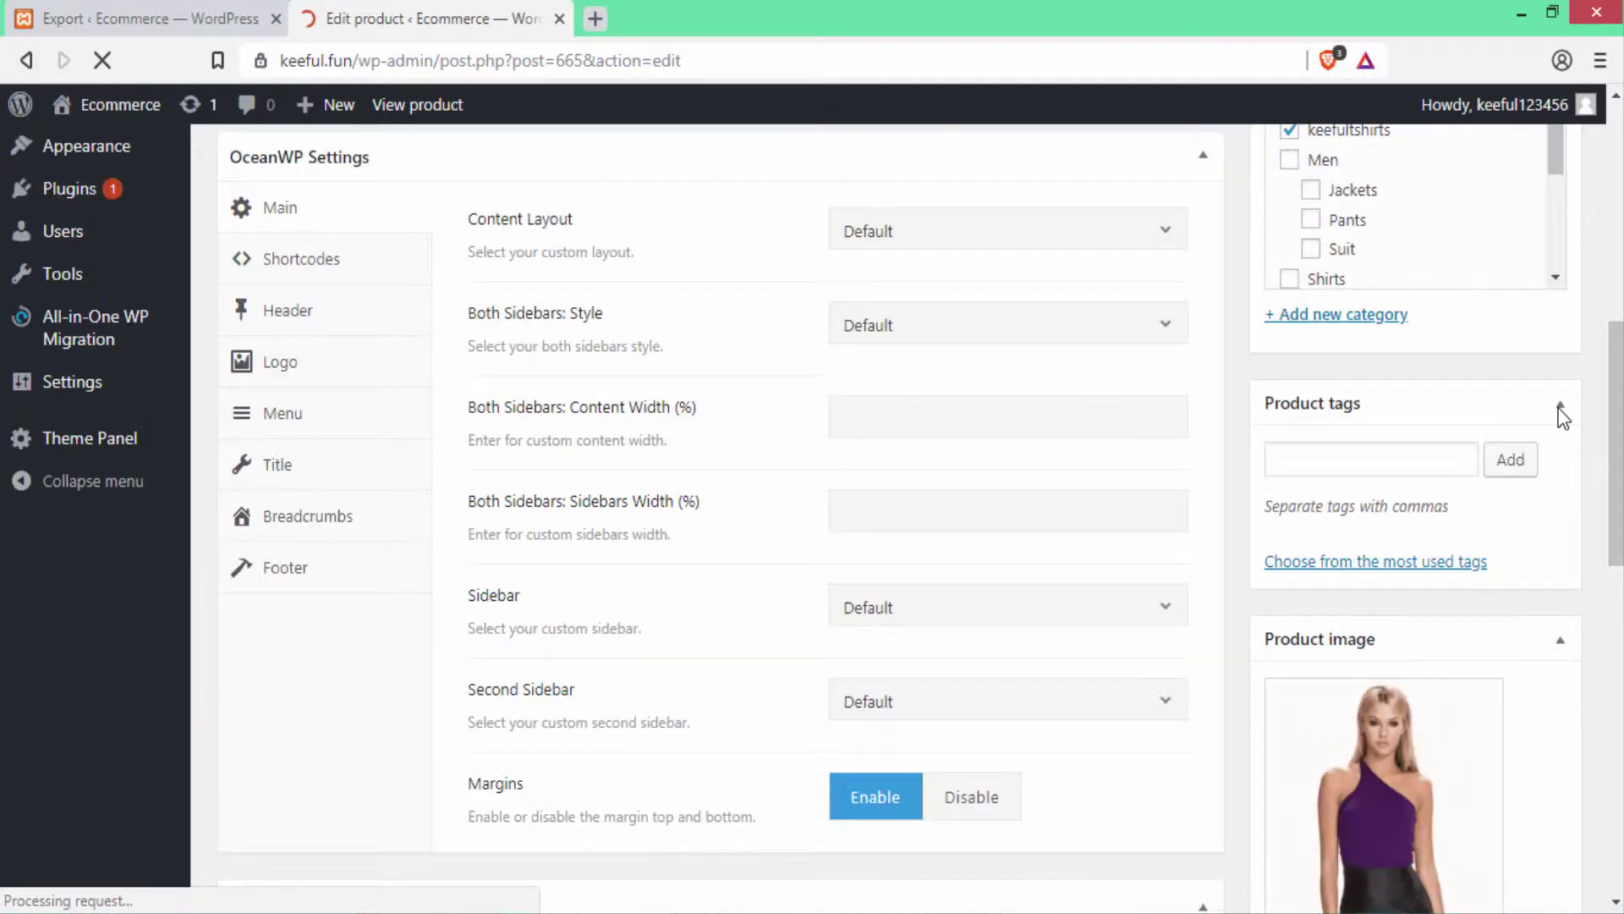
scroll(758, 454, down, 10)
click(758, 453)
text(Lorem ipsum dolor sit amet, consectetuer adipiscing elit. Aenean commodo ligula eget dolor. Aenean massa. Cum sociis natoque penatibus et magnis dis parturient montes, nascetur ridiculus mus. Donec quam felis, ultricies nec, pellentesque eu, pretium quis, sem. Nulla consequat massa quis enim. Donec pede justo, fringilla vel, aliquet nec, vulputate eget, arcu. In enim justo, rhoncus ut, imperdiet a, venenatis vitae, justo. Nullam dictum felis eu pede mollis pretium.)
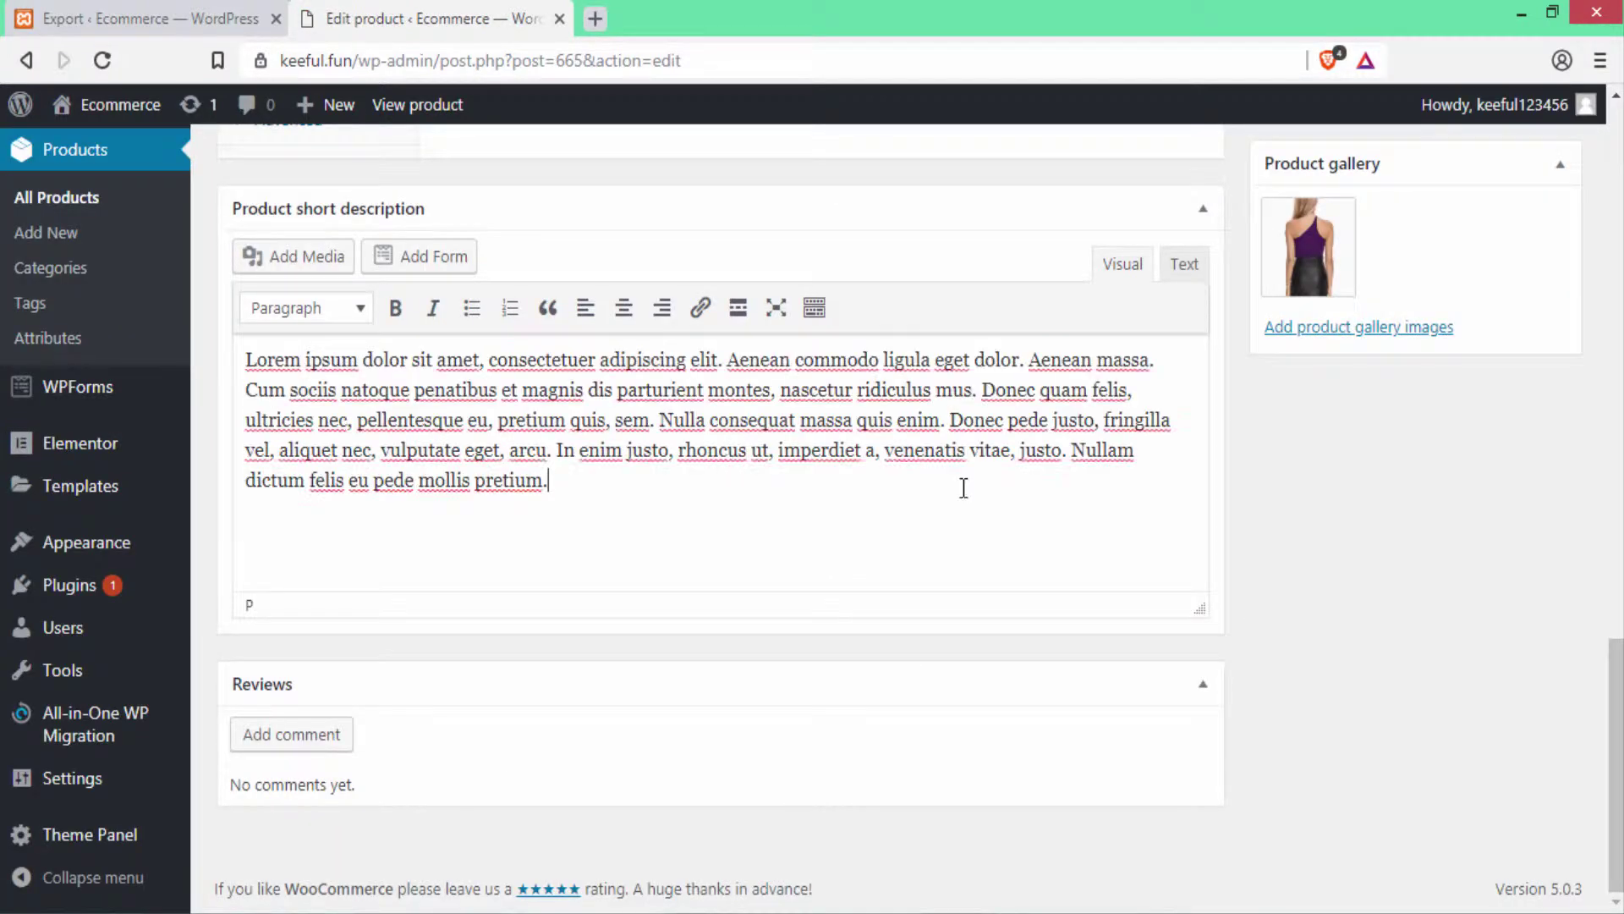
scroll(1424, 629, up, 20)
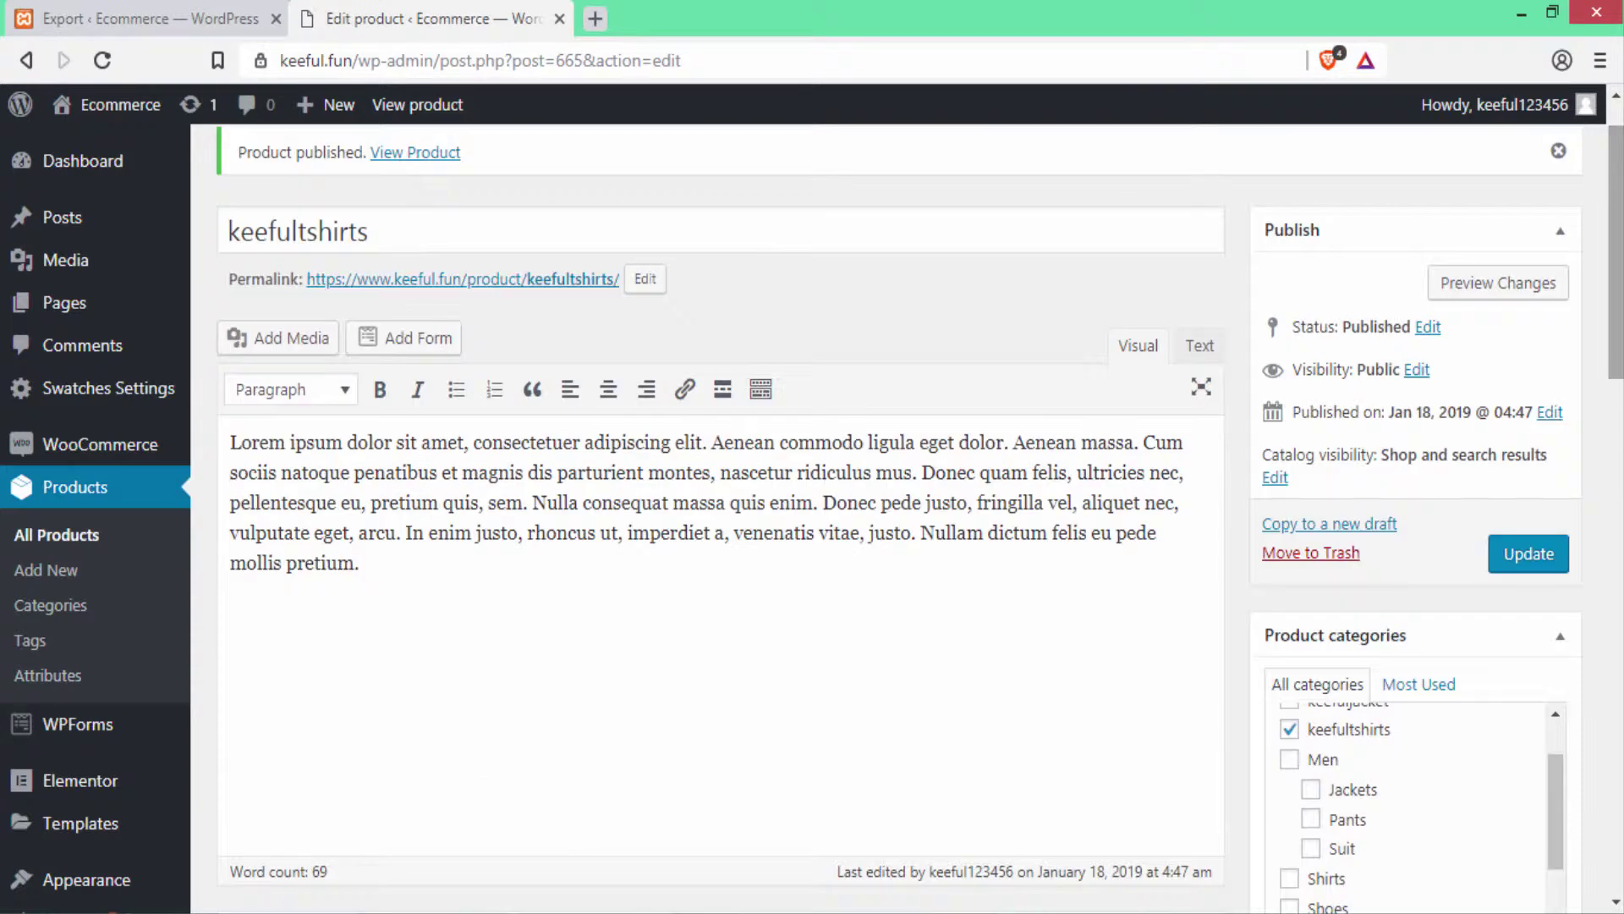
click(1535, 558)
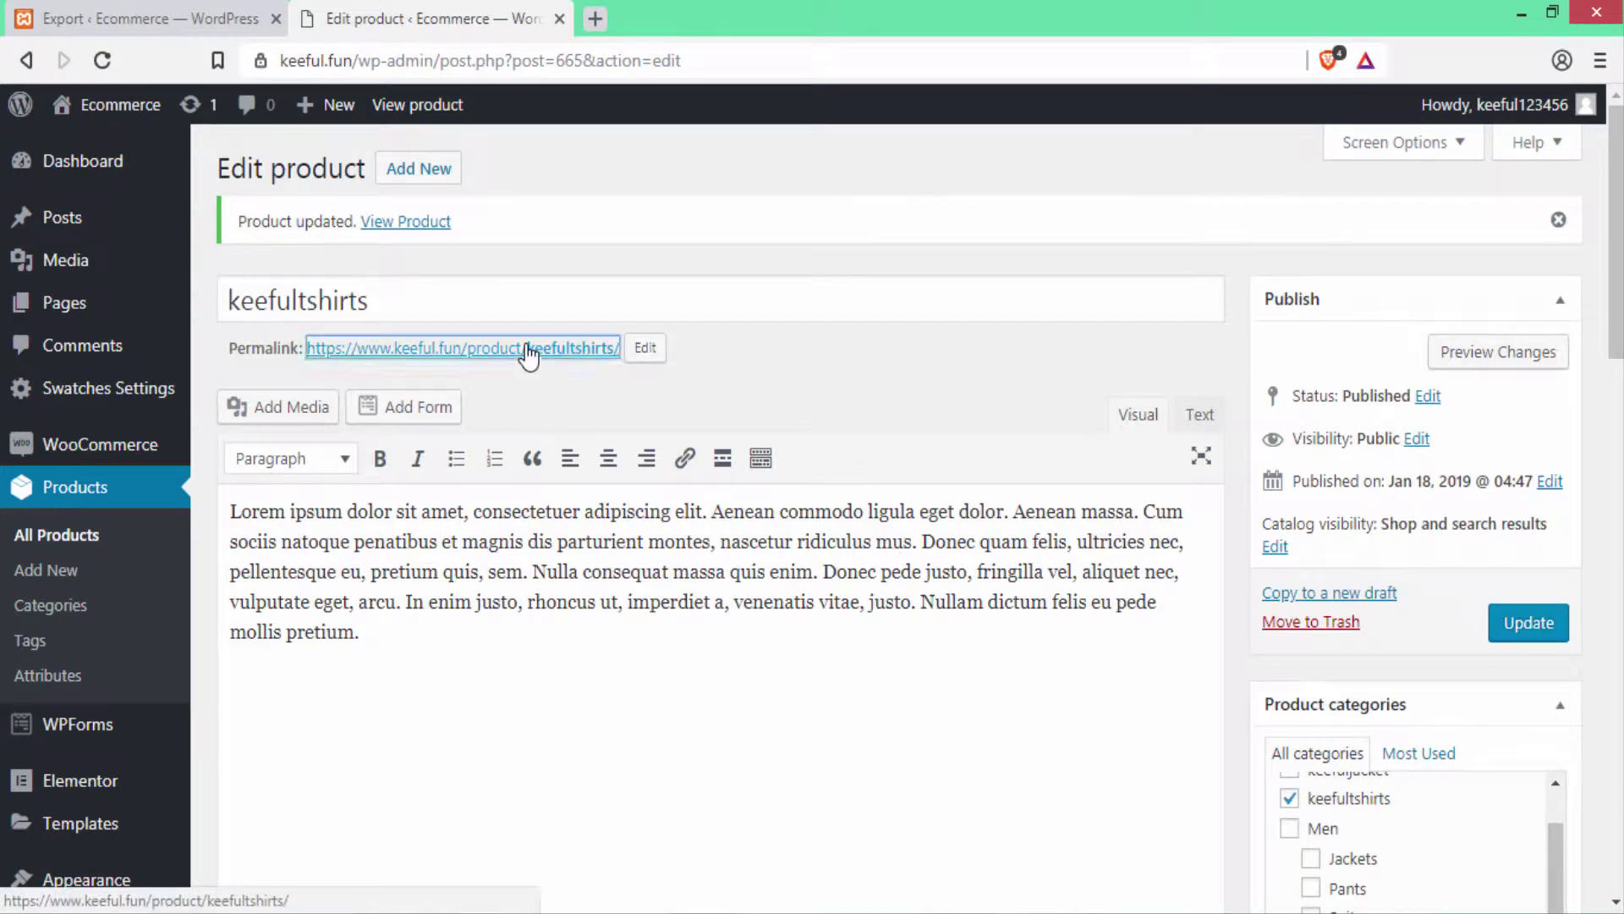
Open the product's live page on keeful.fun in a new tab and view it.
right_click(530, 352)
key(Escape)
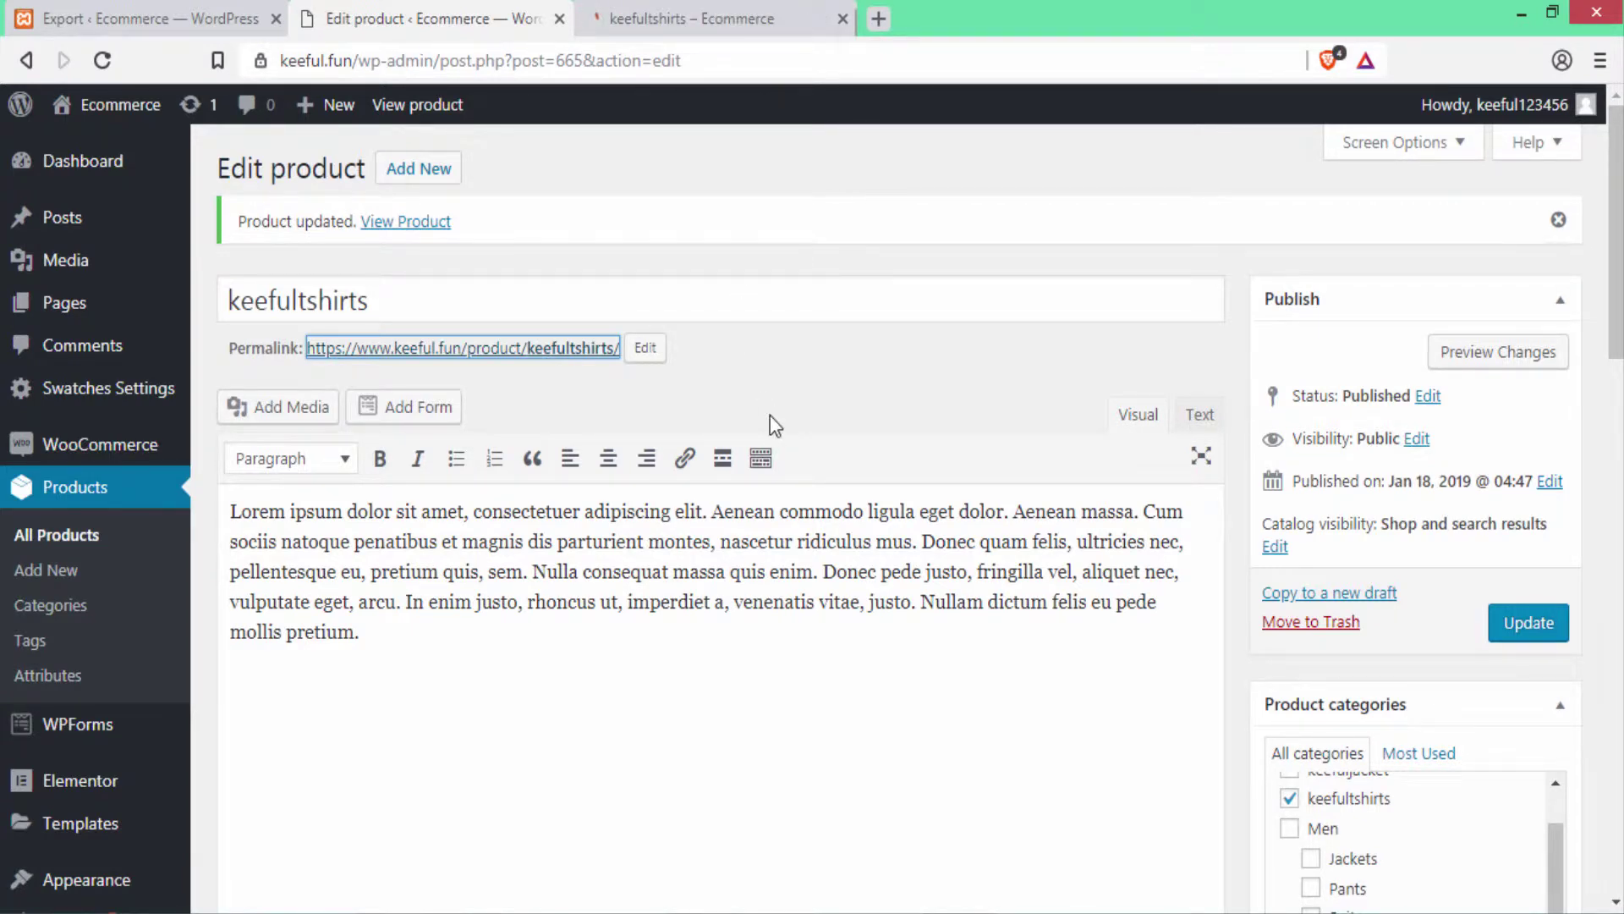
click(708, 17)
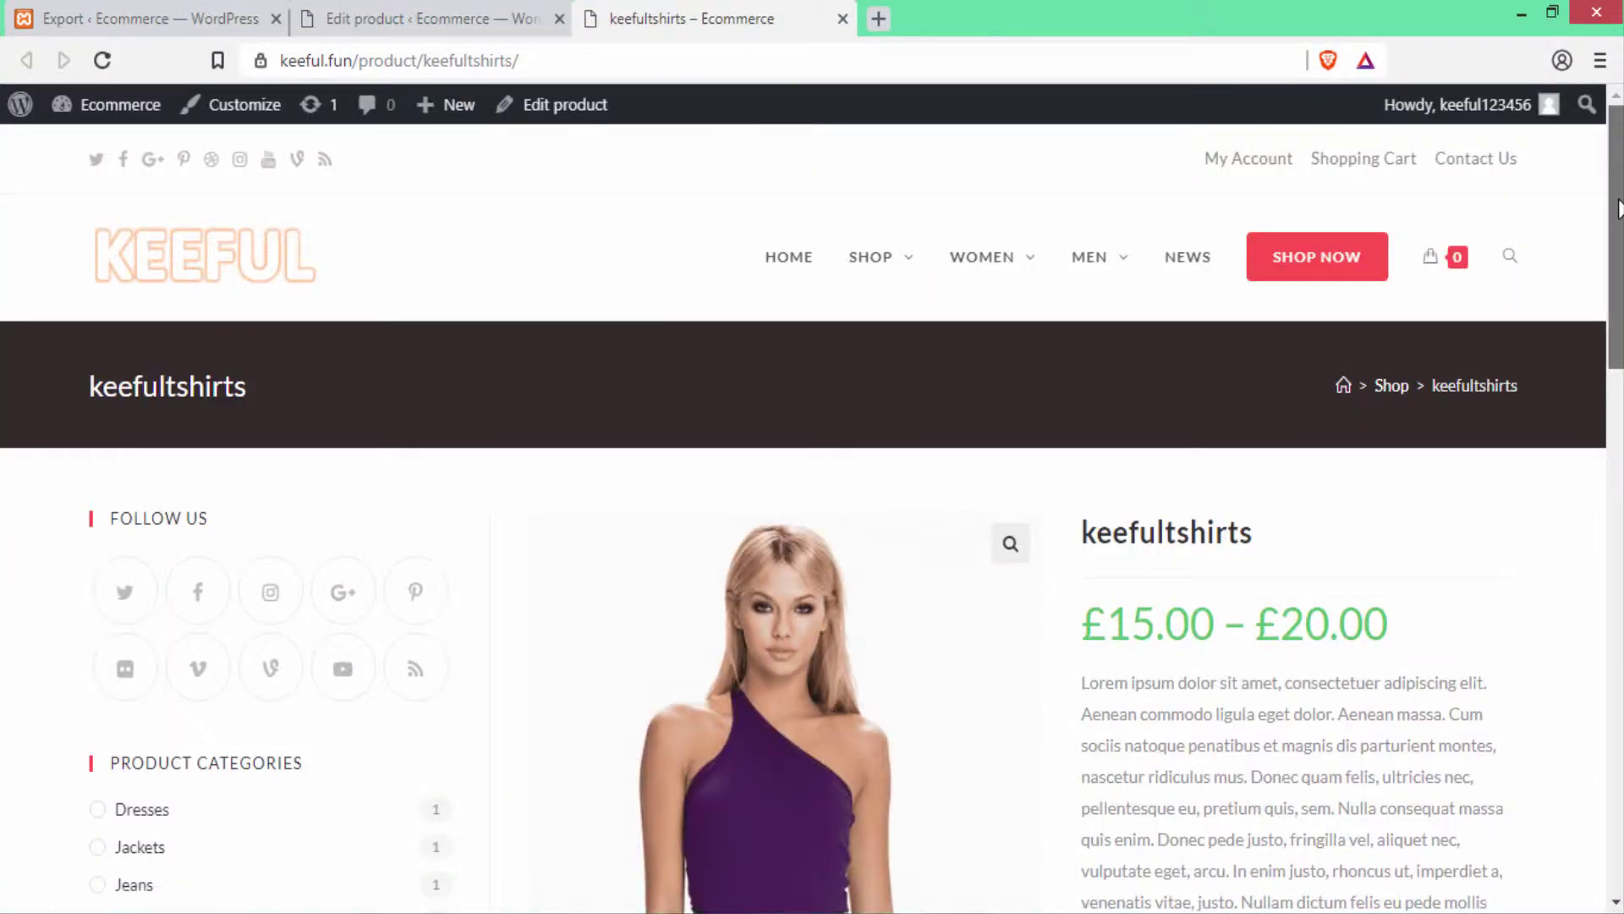
drag(1620, 224, 1620, 499)
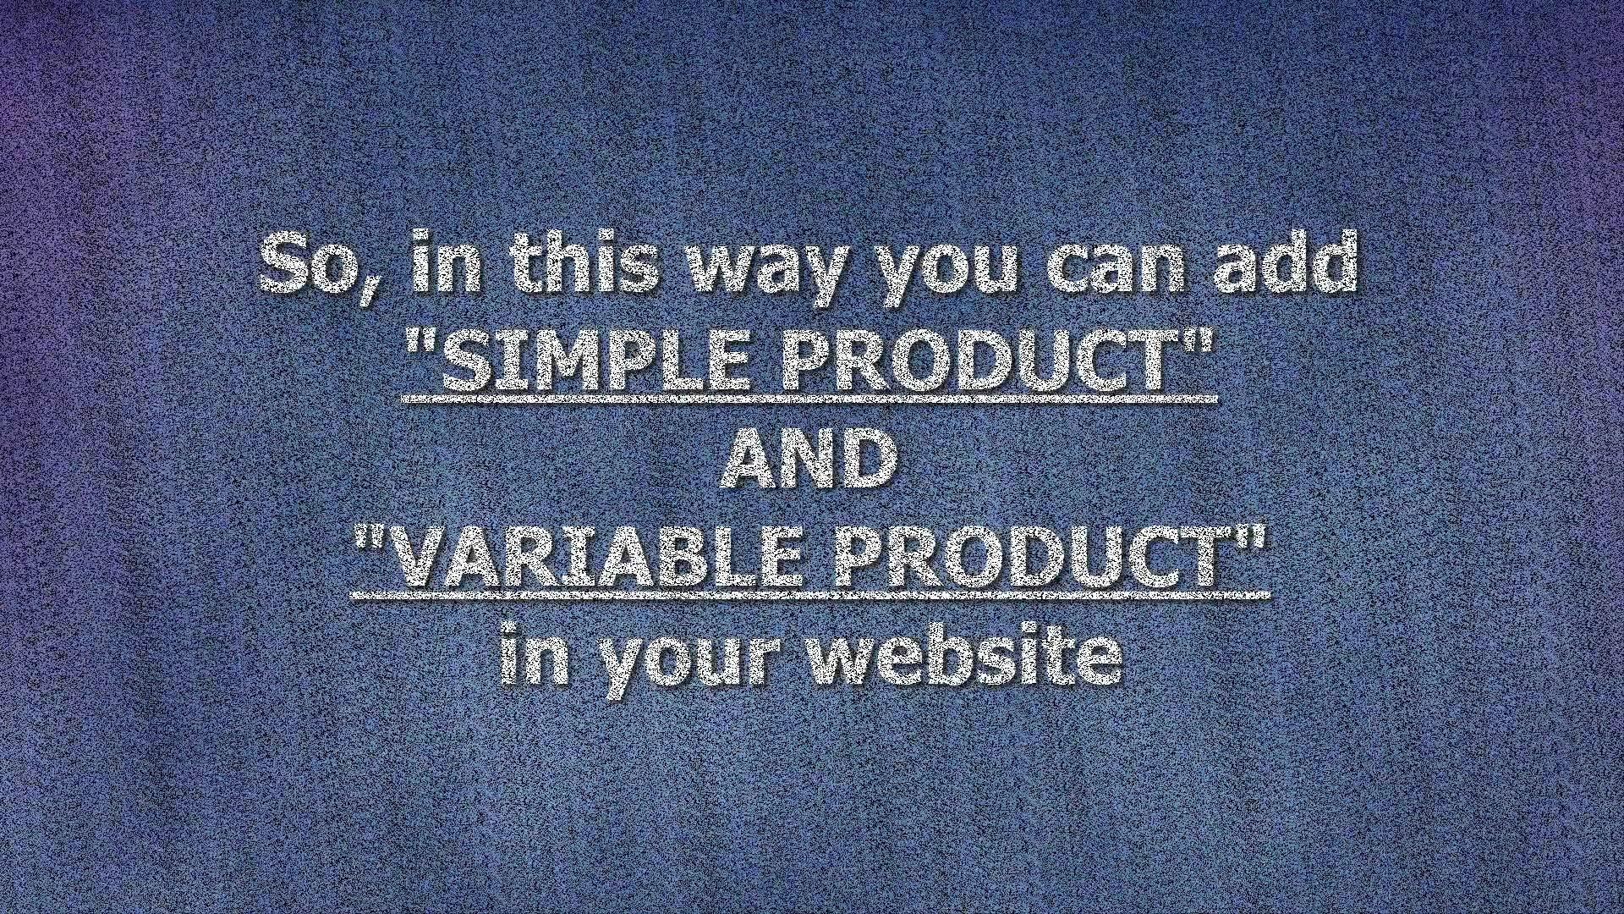
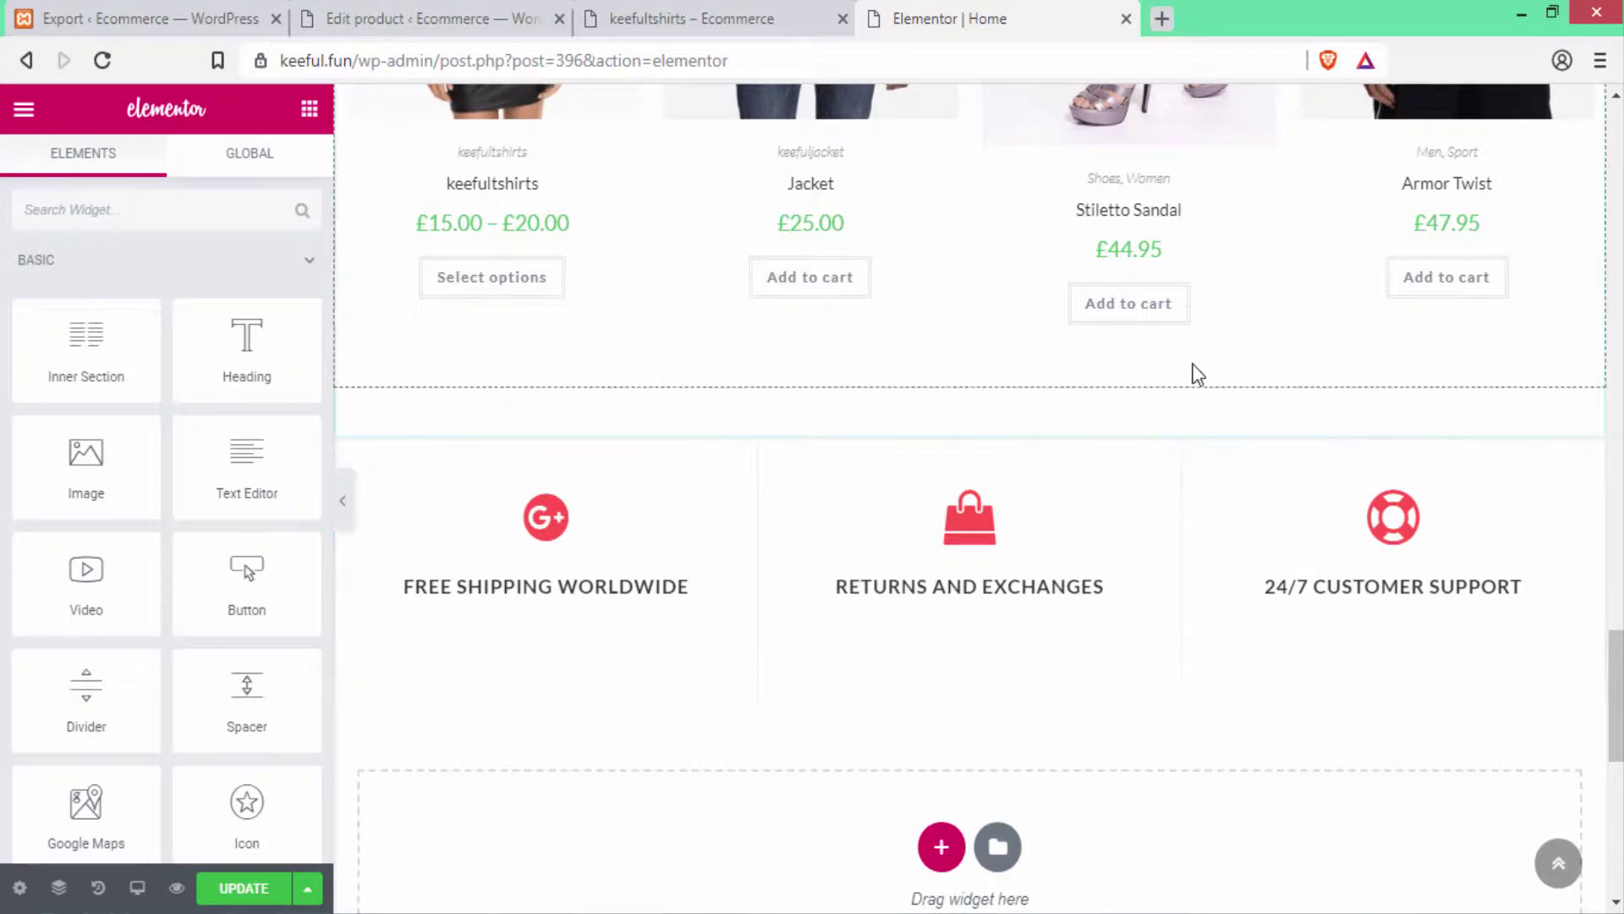
Duplicate the four-product section from its right-click menu.
right_click(1154, 412)
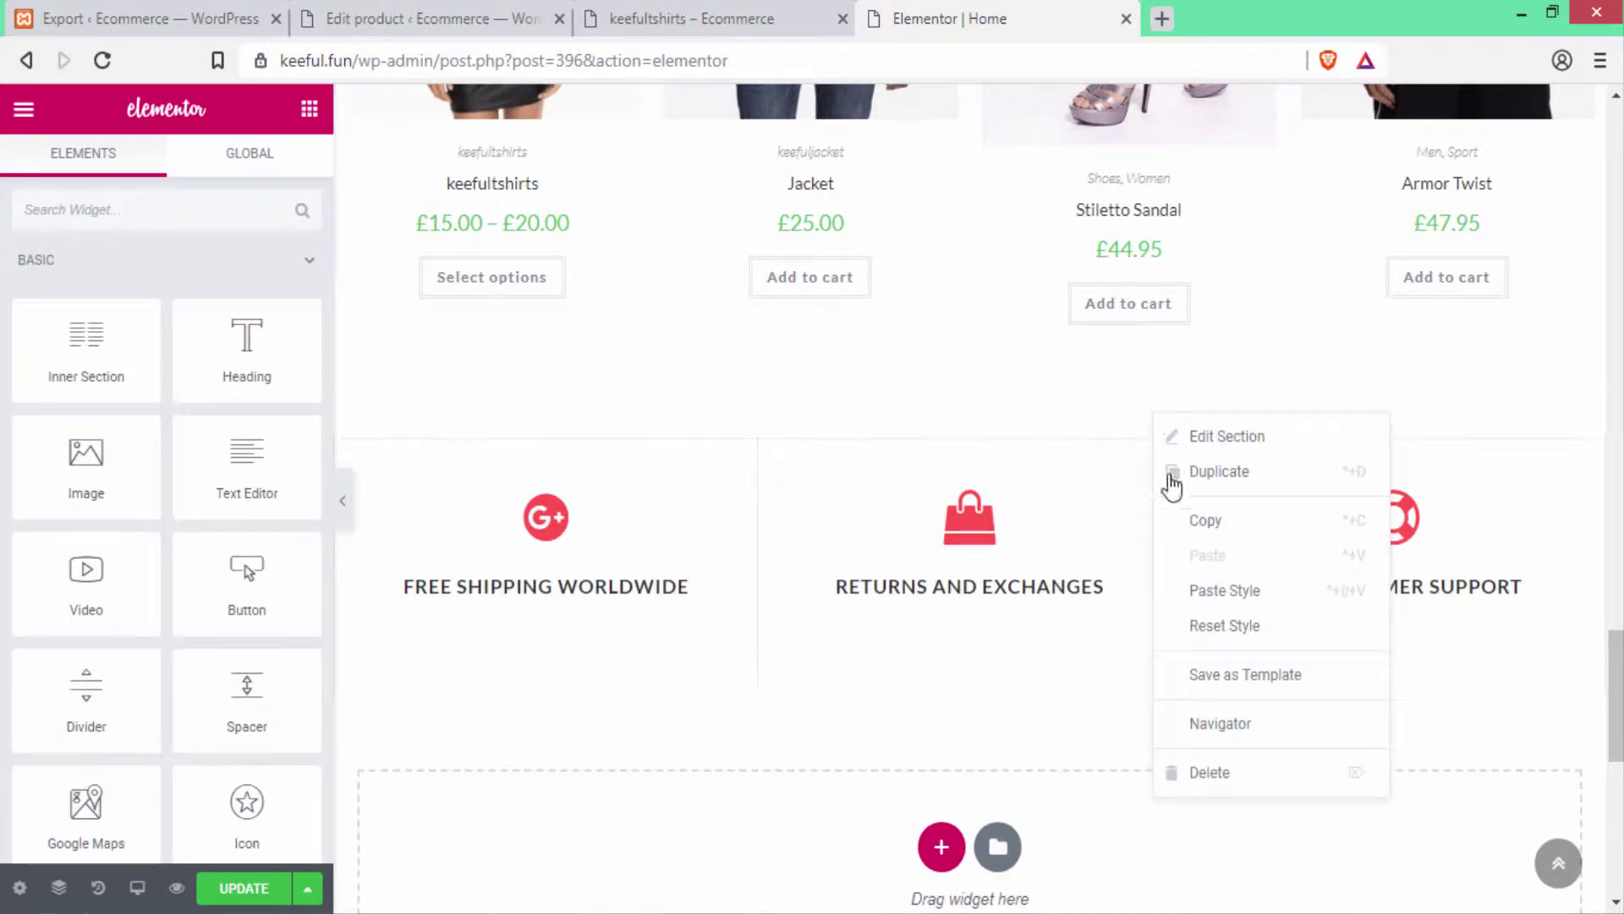
click(1319, 495)
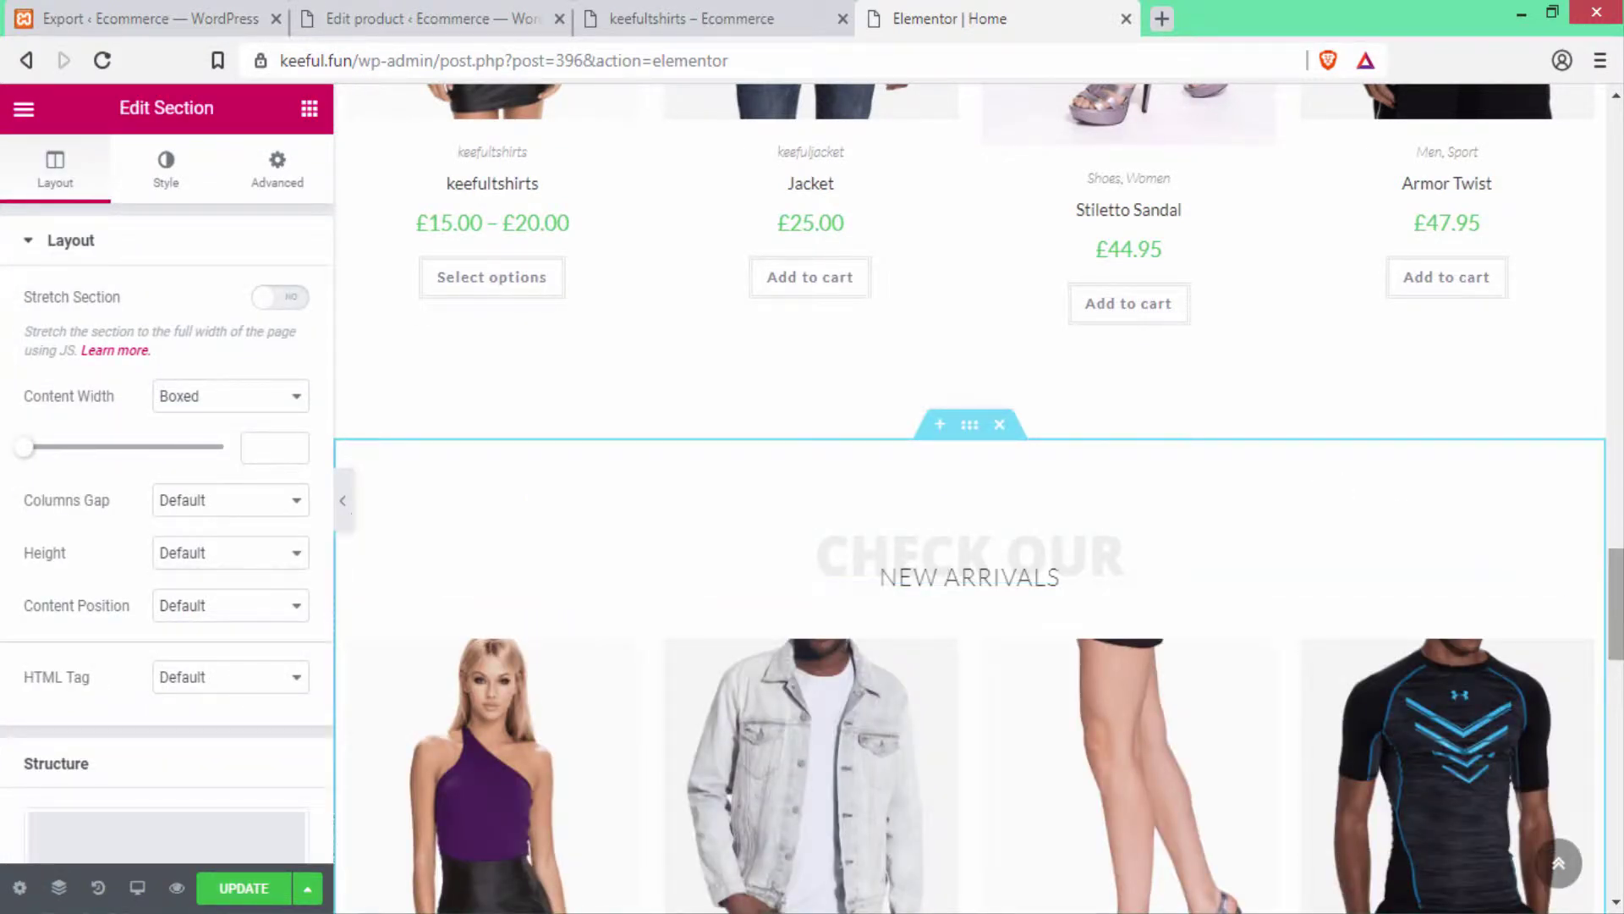
drag(1613, 626, 1614, 660)
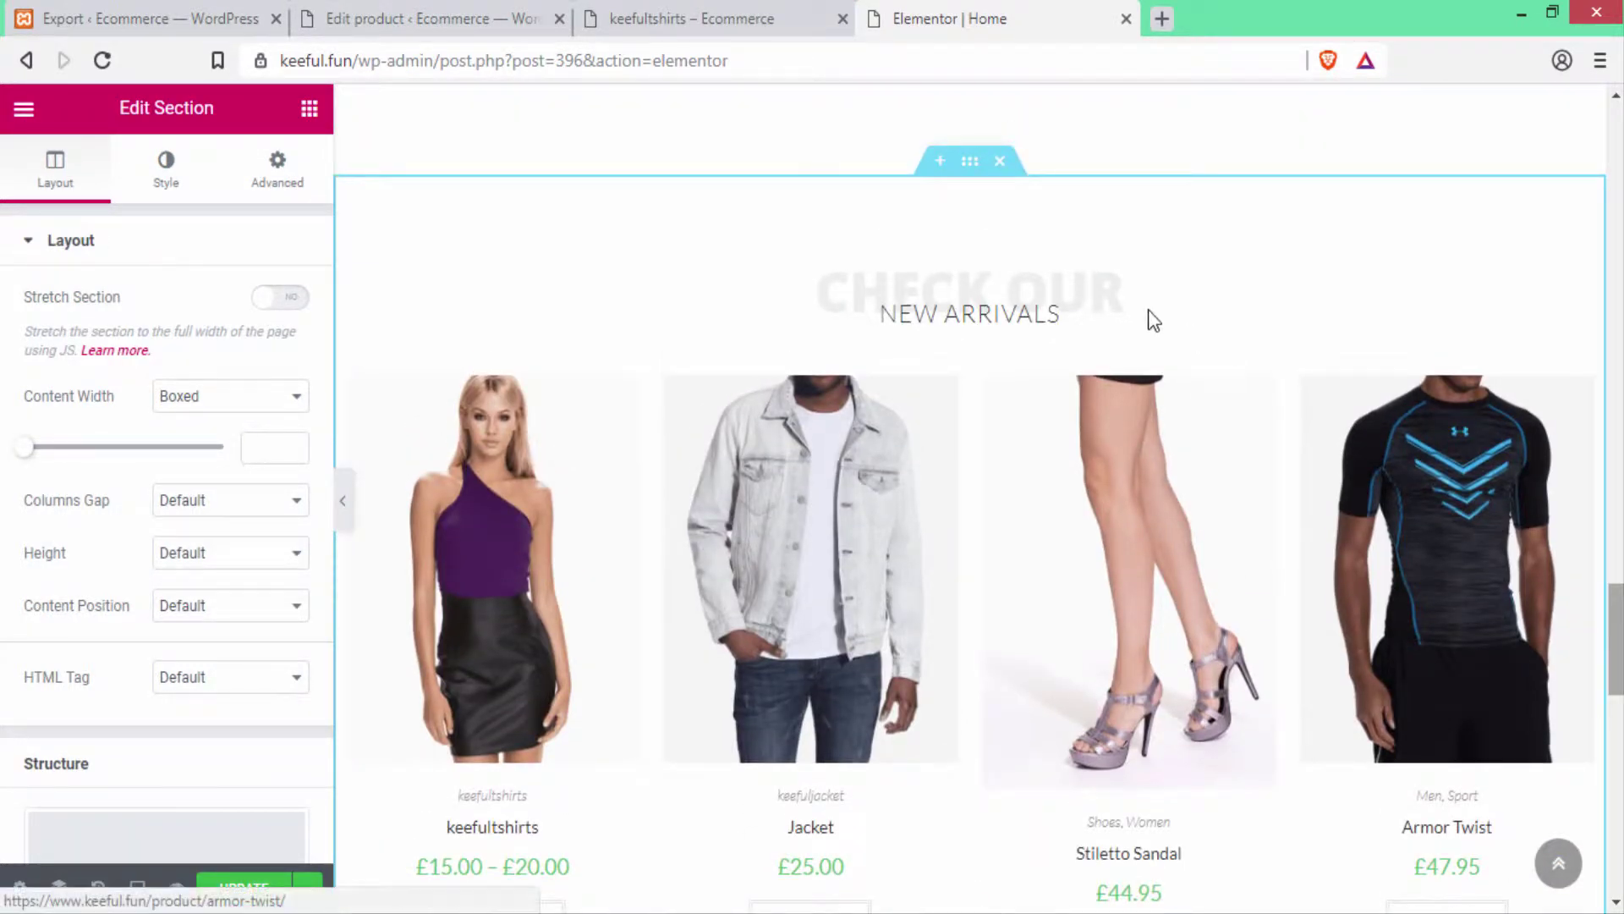
Change the copied New Arrivals heading title to 'Trending Products'.
click(1064, 286)
click(464, 320)
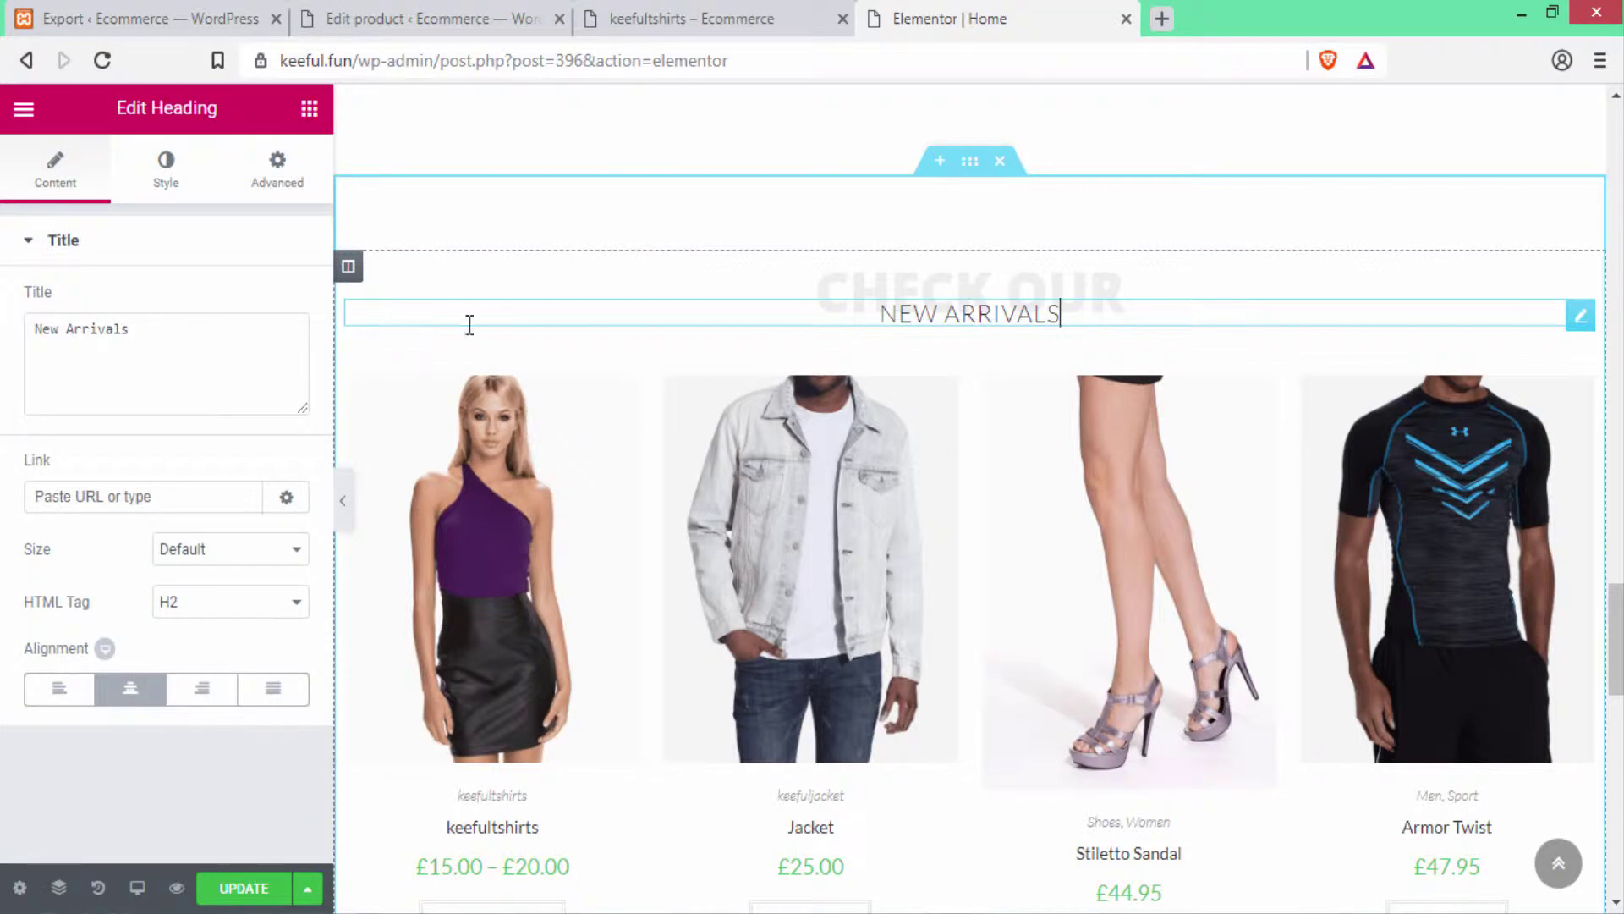
drag(174, 329, 37, 325)
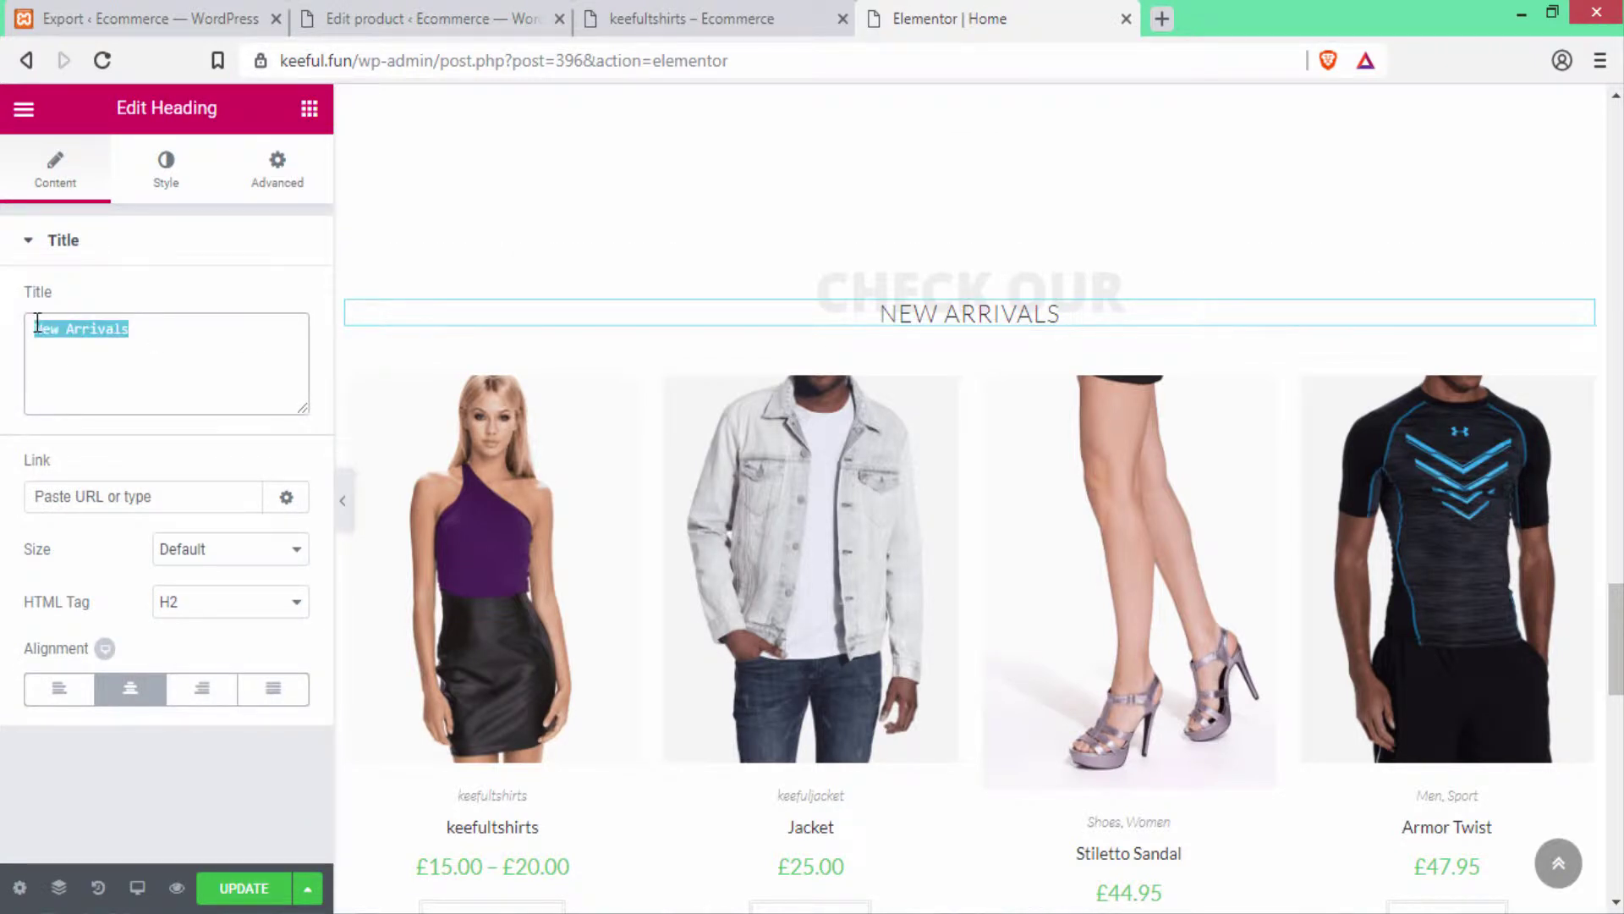
text(Tre)
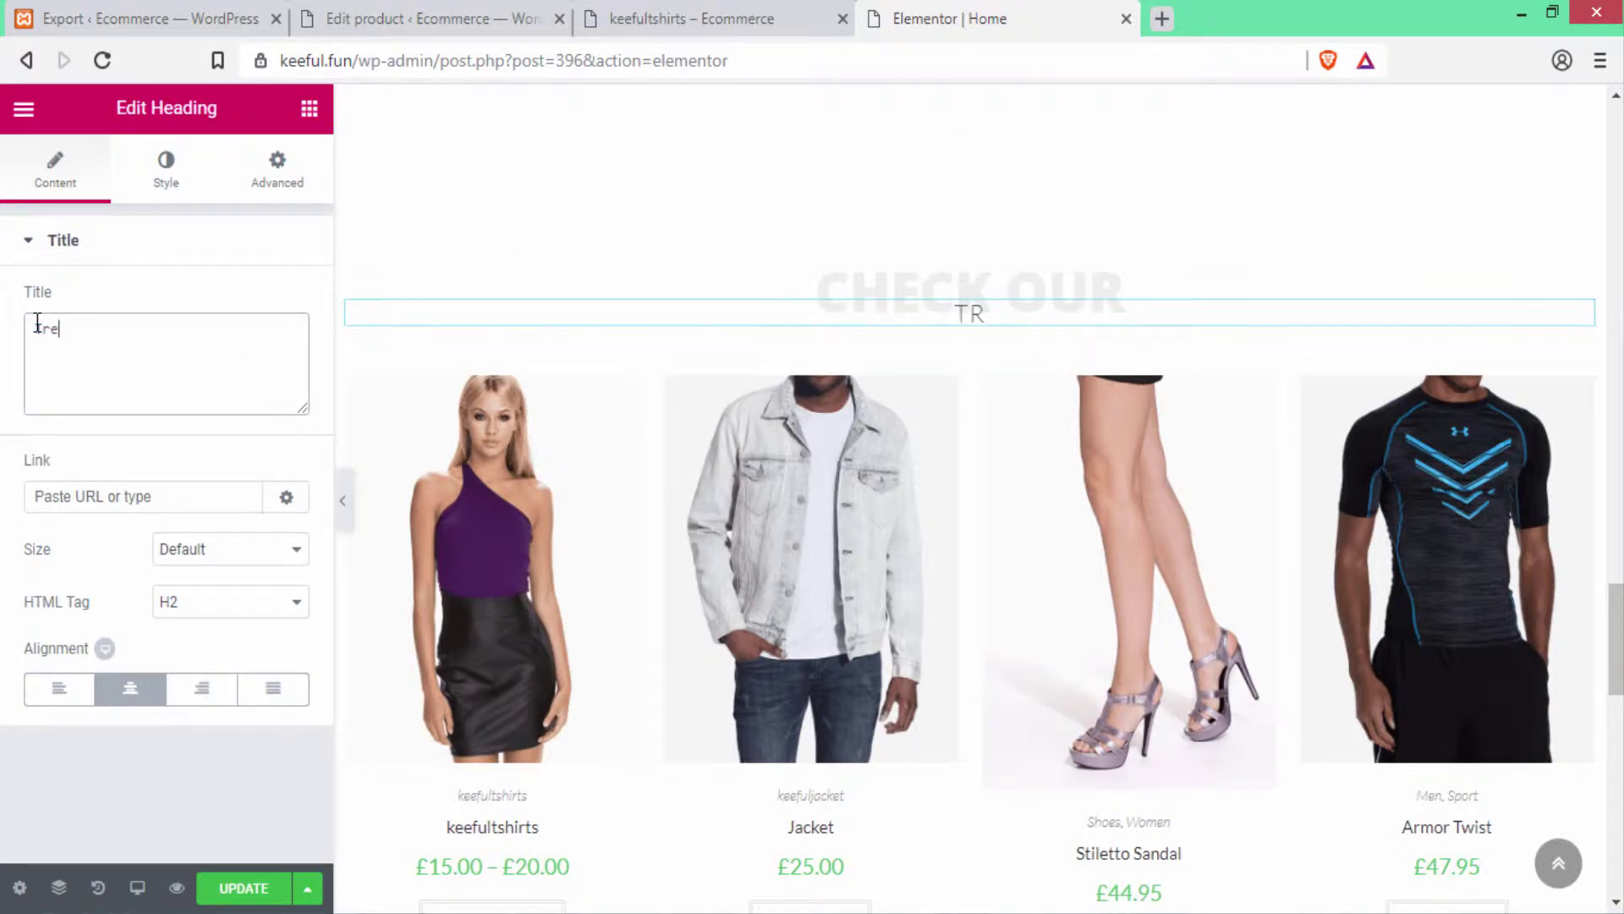
text(nding Products)
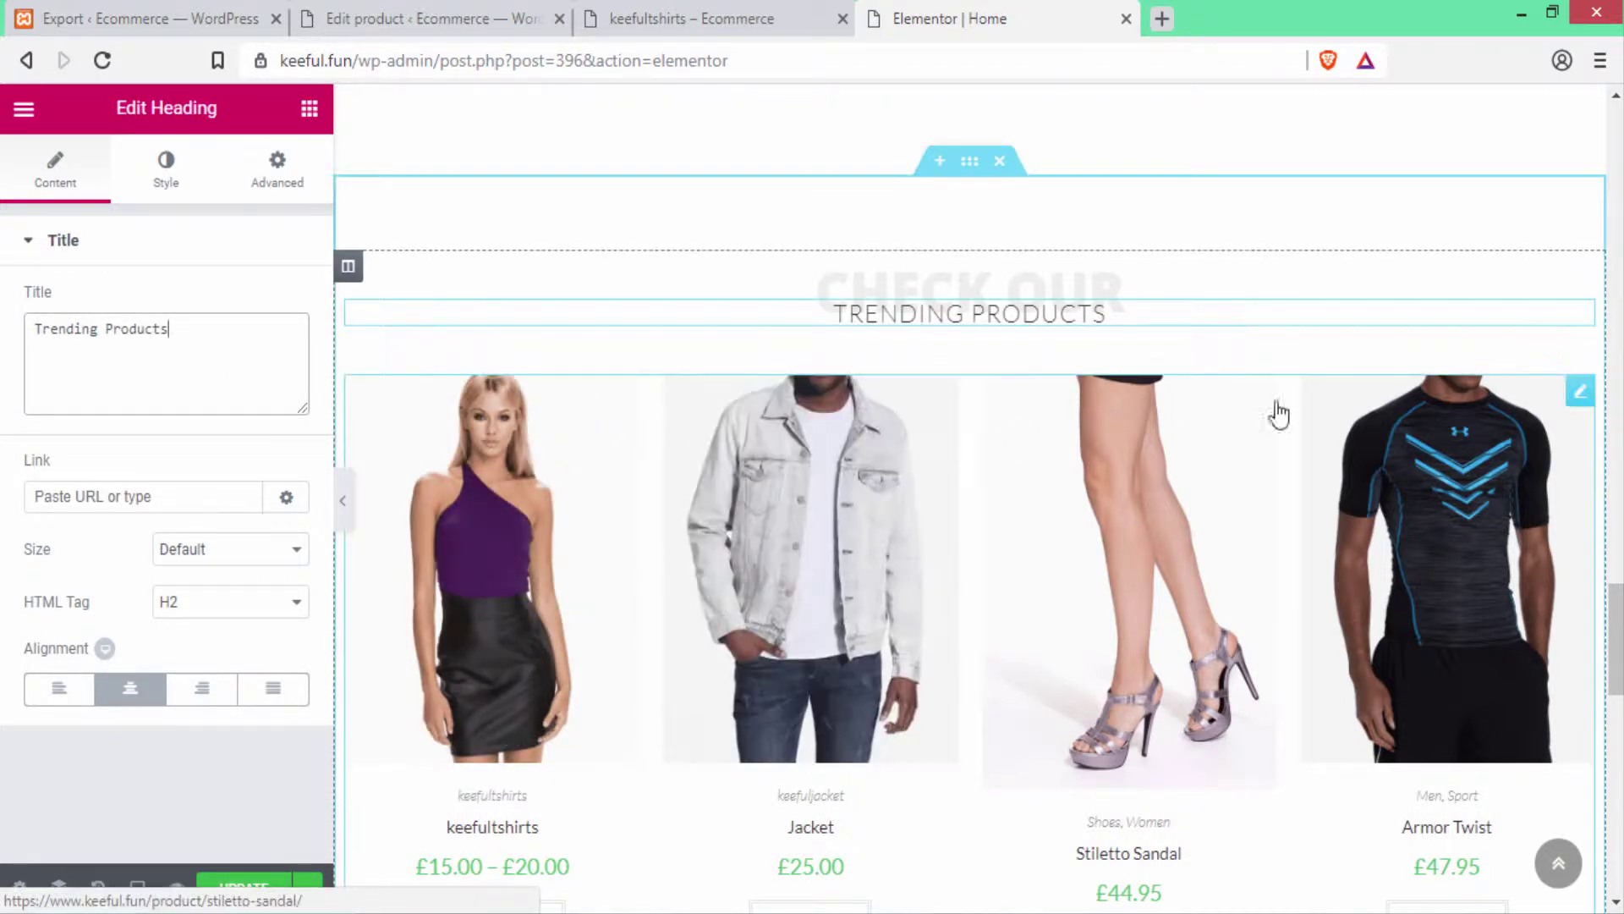
Edit the grid's Shortcode widget and select its whole products shortcode.
scroll(1309, 526, down, 1)
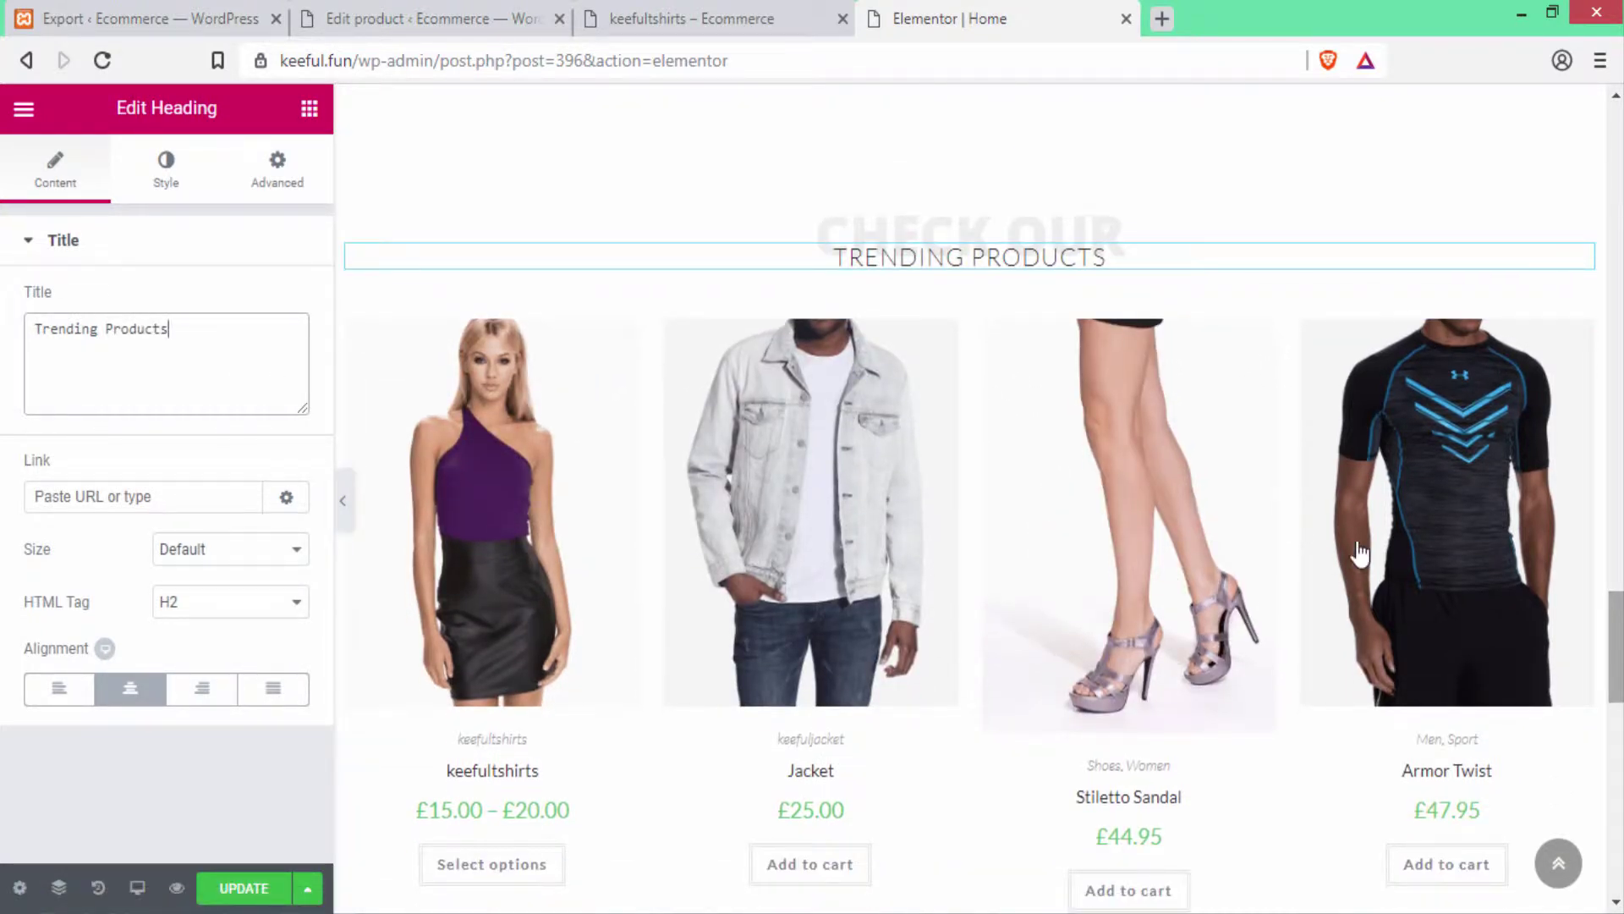
click(1580, 336)
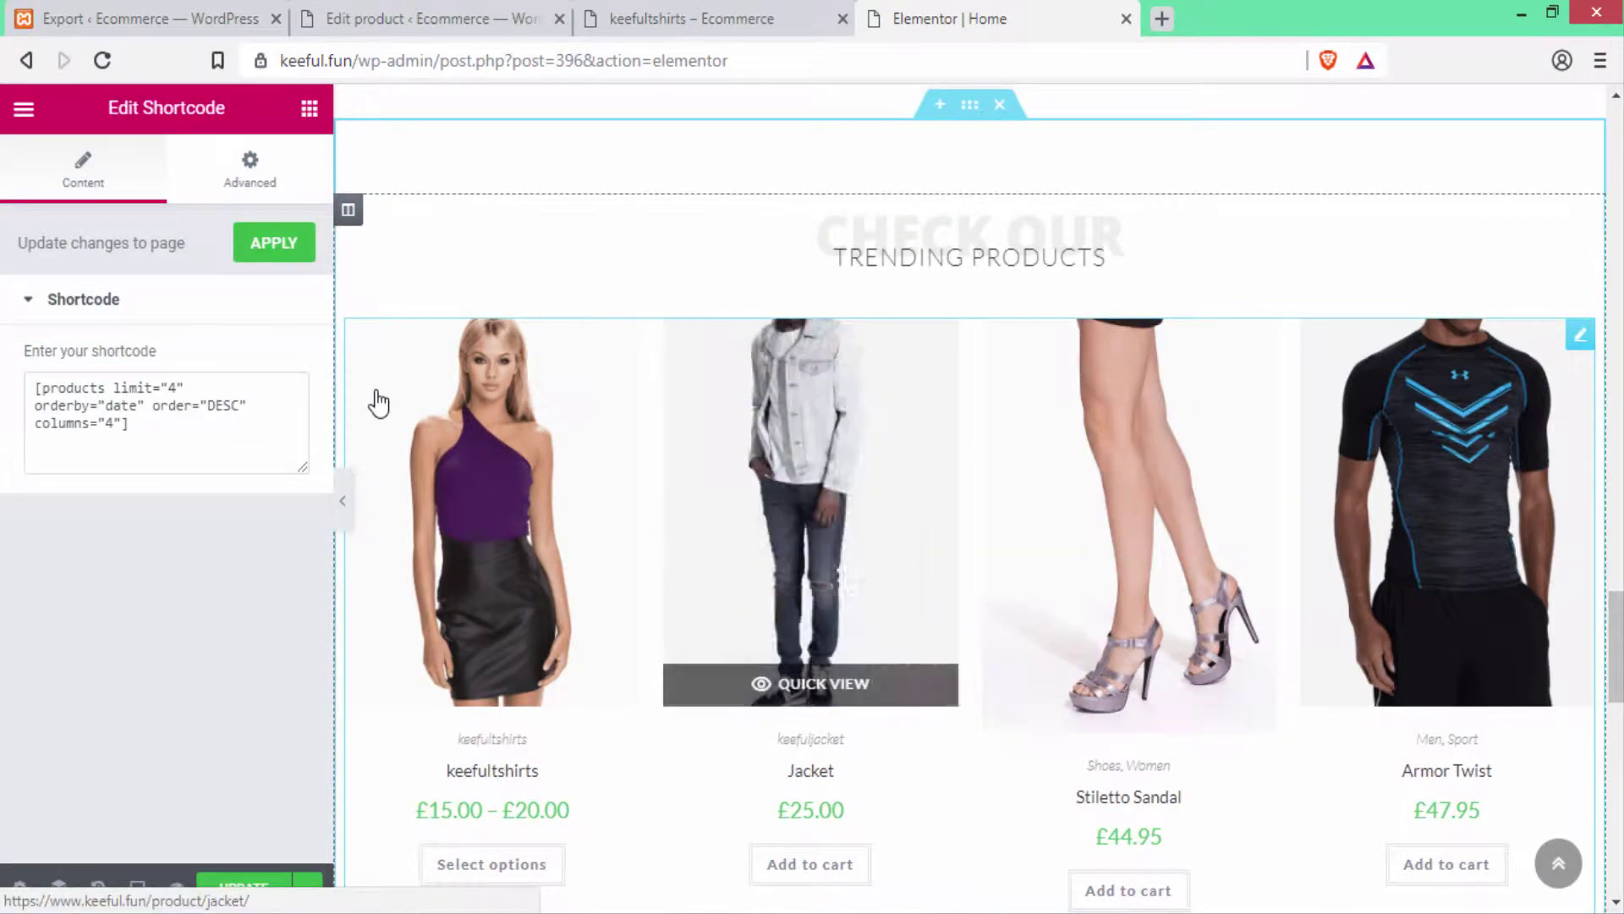
drag(201, 426, 35, 392)
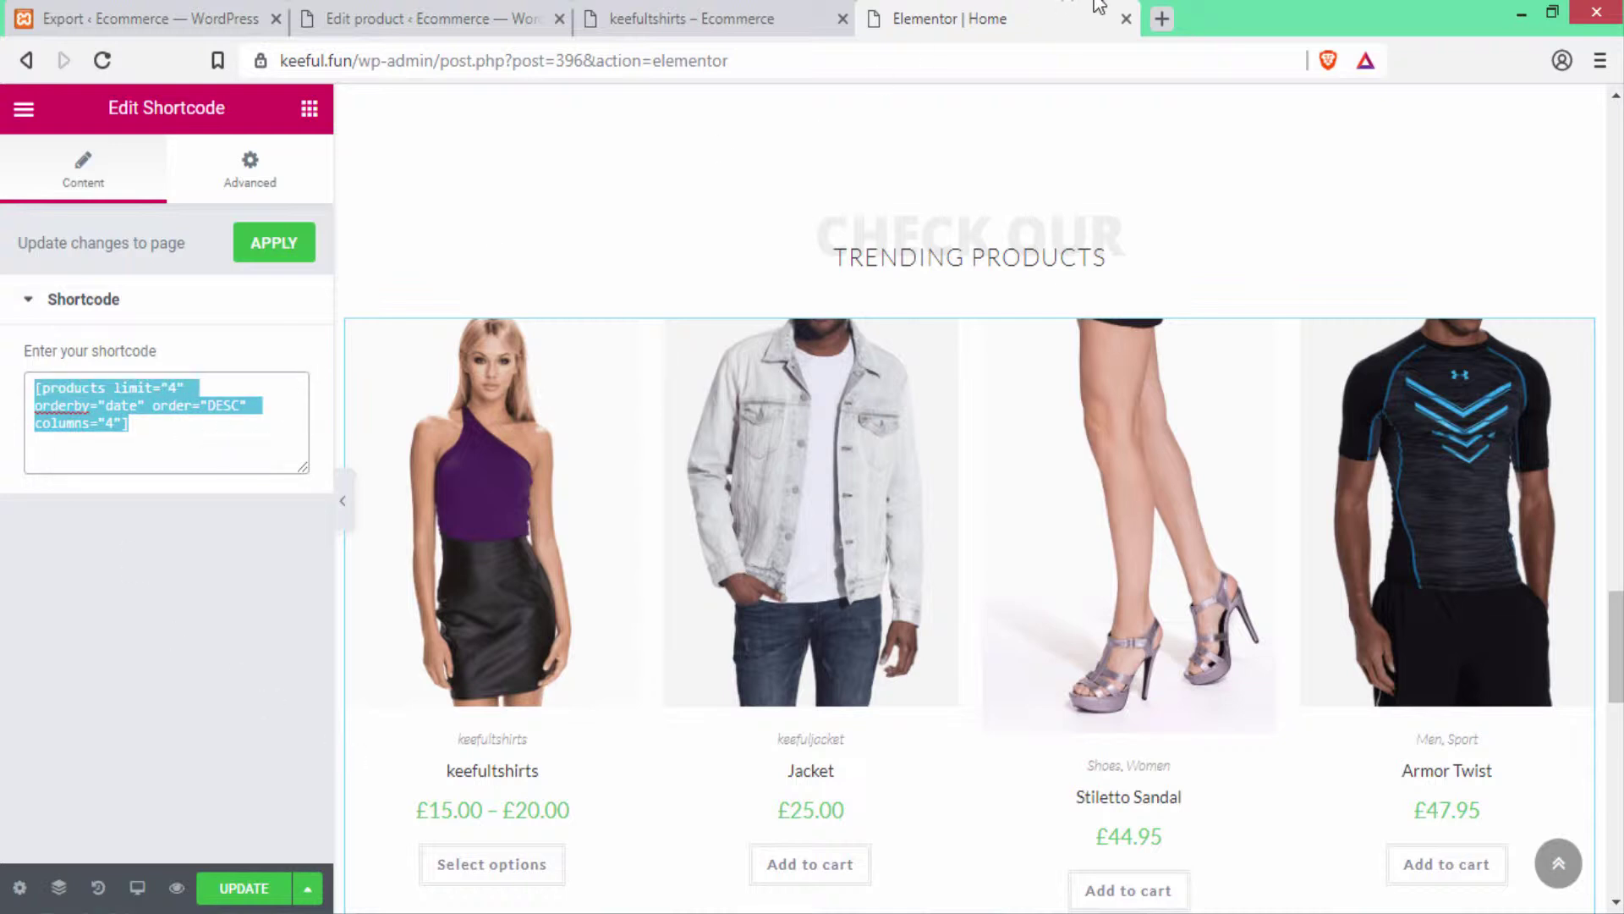
Load the WooCommerce shortcodes documentation page in a new browser tab.
click(1162, 18)
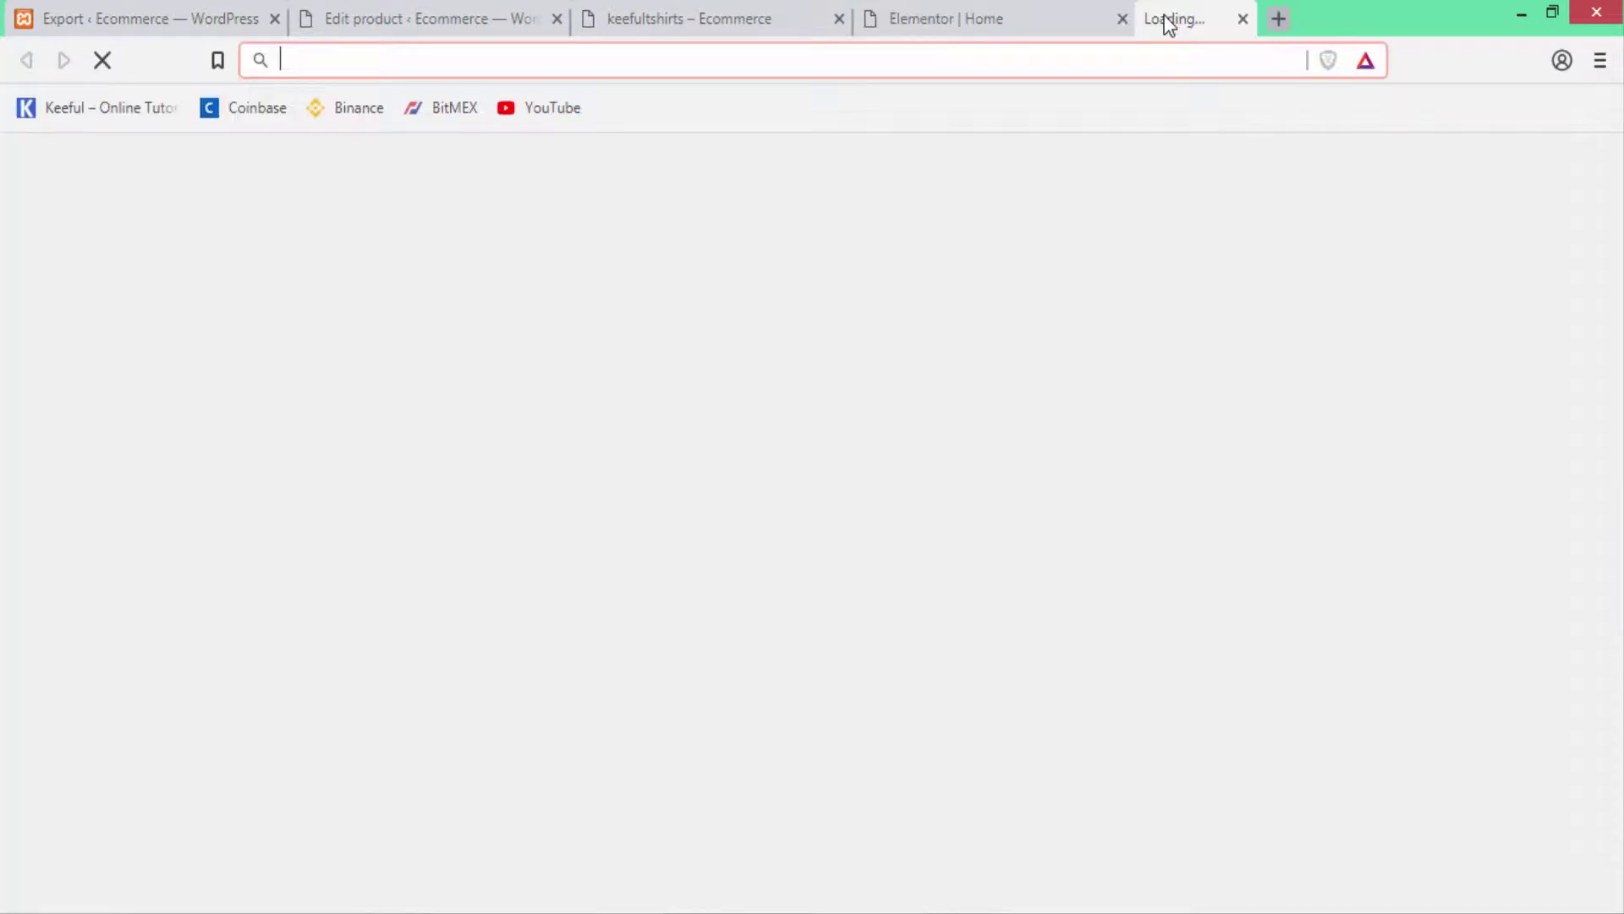
text(docs.woocommerce.com/document/woocommerce-shortcodes/)
key(Return)
click(795, 69)
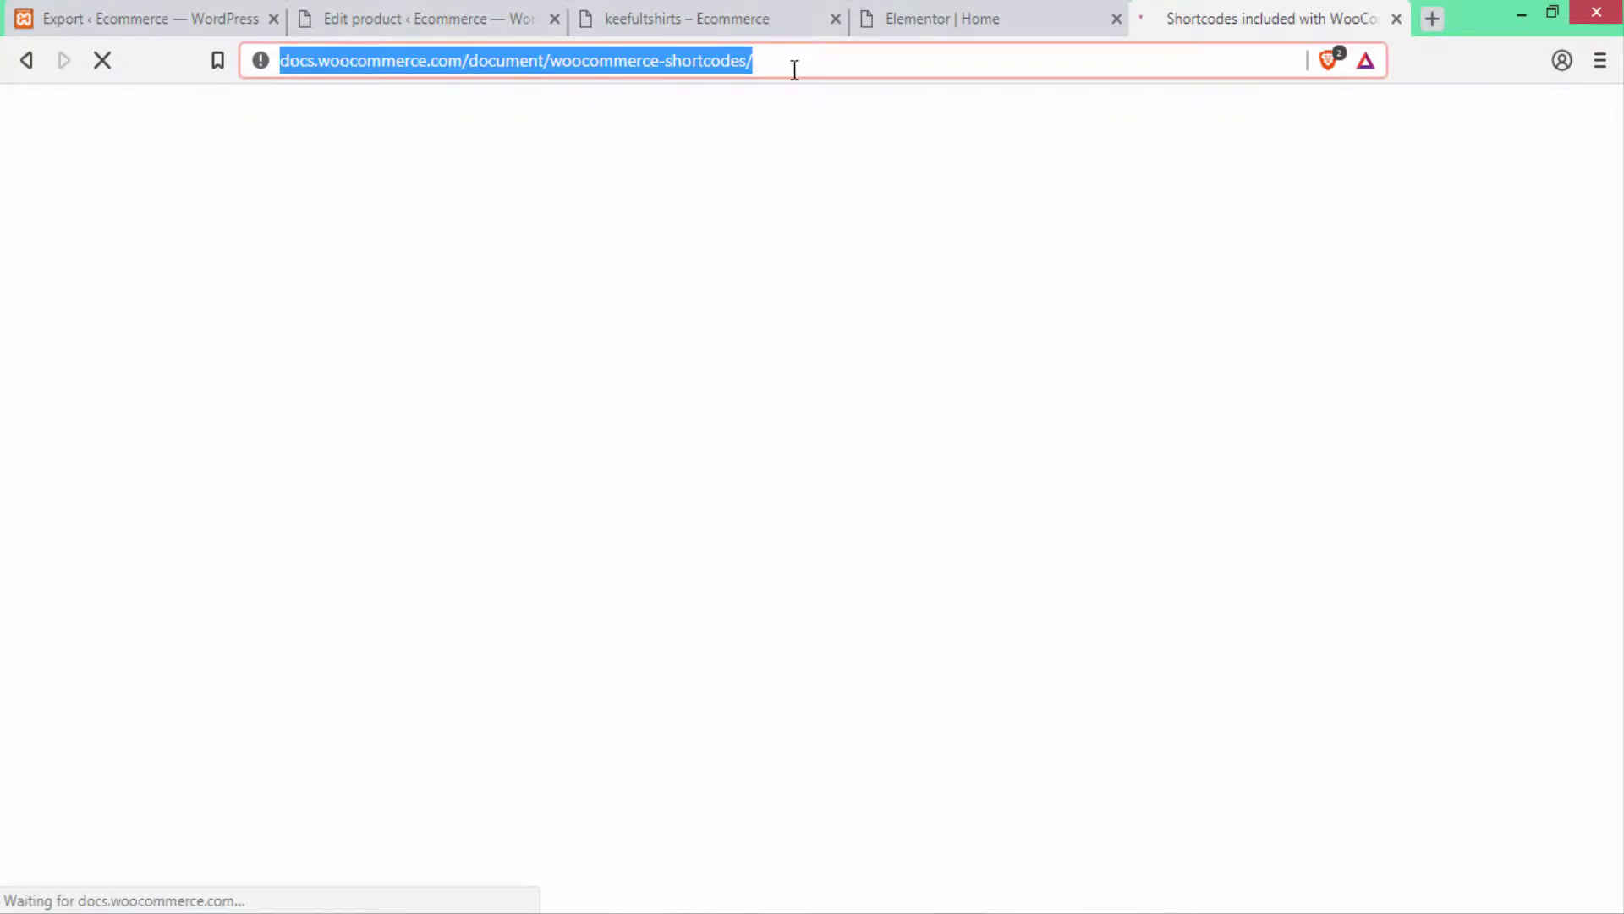
Read the Products shortcode section, including [top_rated_products], id ordering and category attributes.
scroll(1617, 176, down, 6)
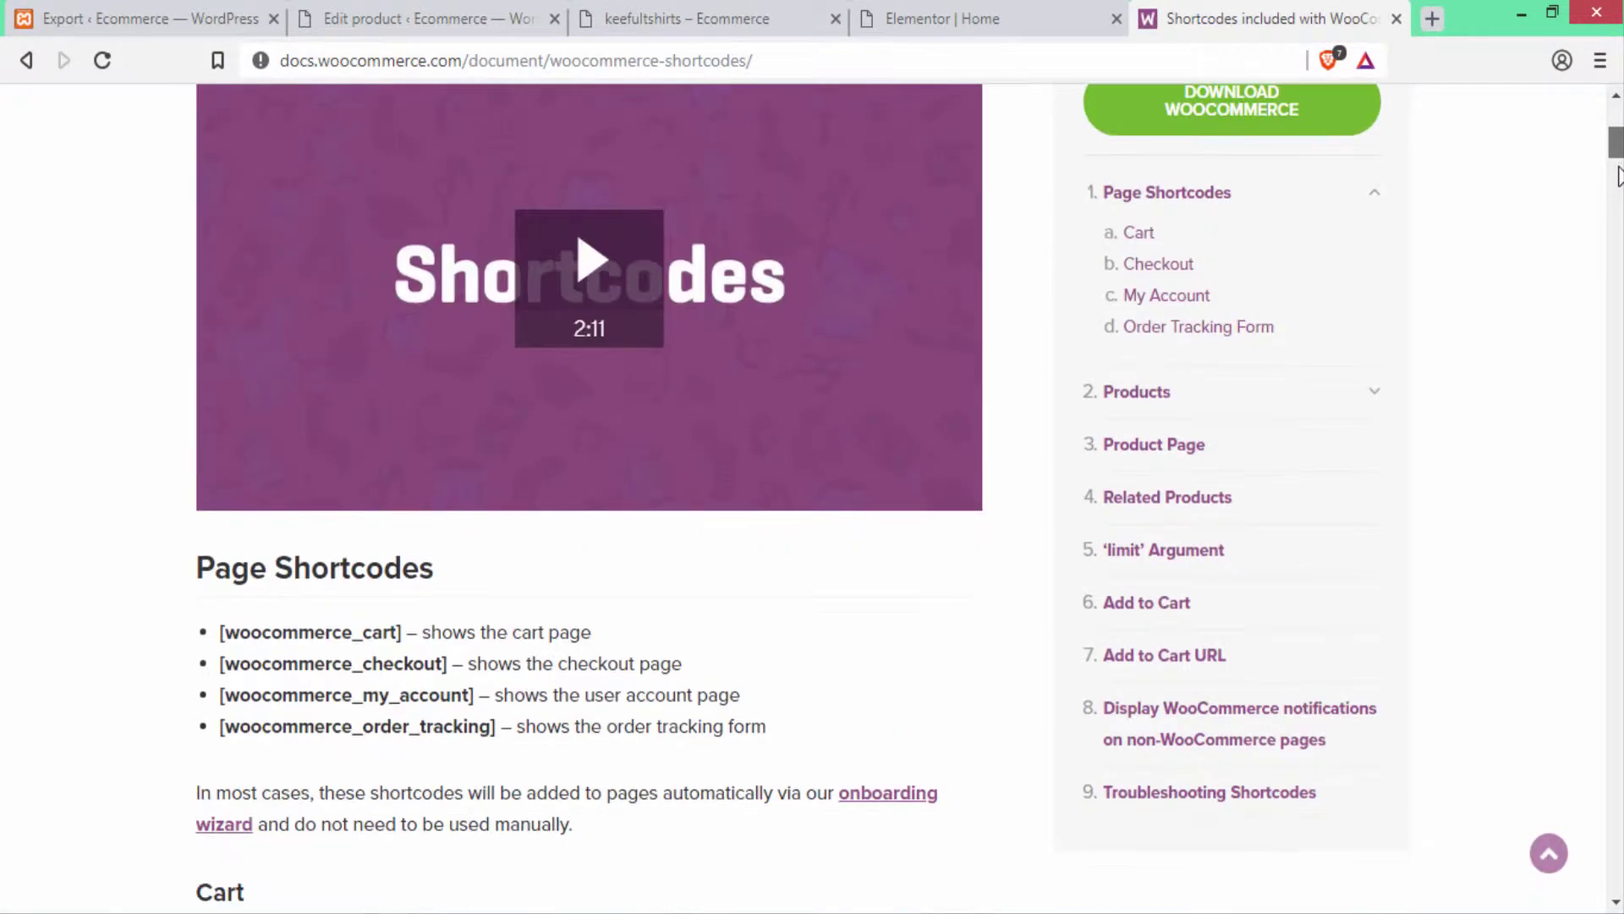
scroll(1618, 175, down, 5)
drag(1617, 175, 1602, 249)
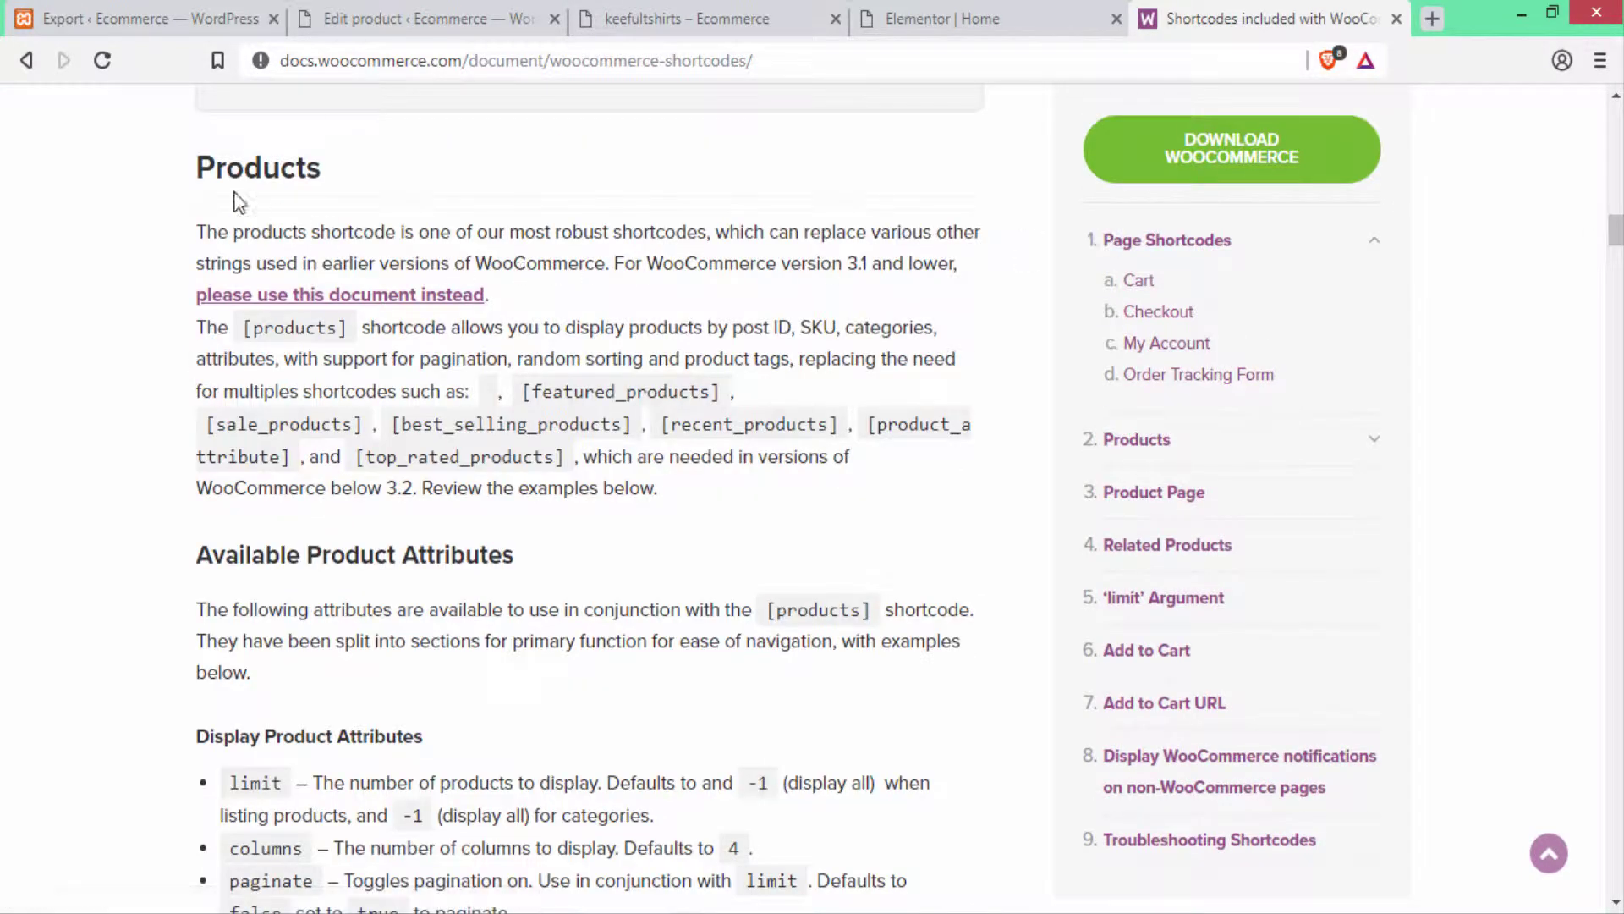
shift+click(322, 160)
click(368, 185)
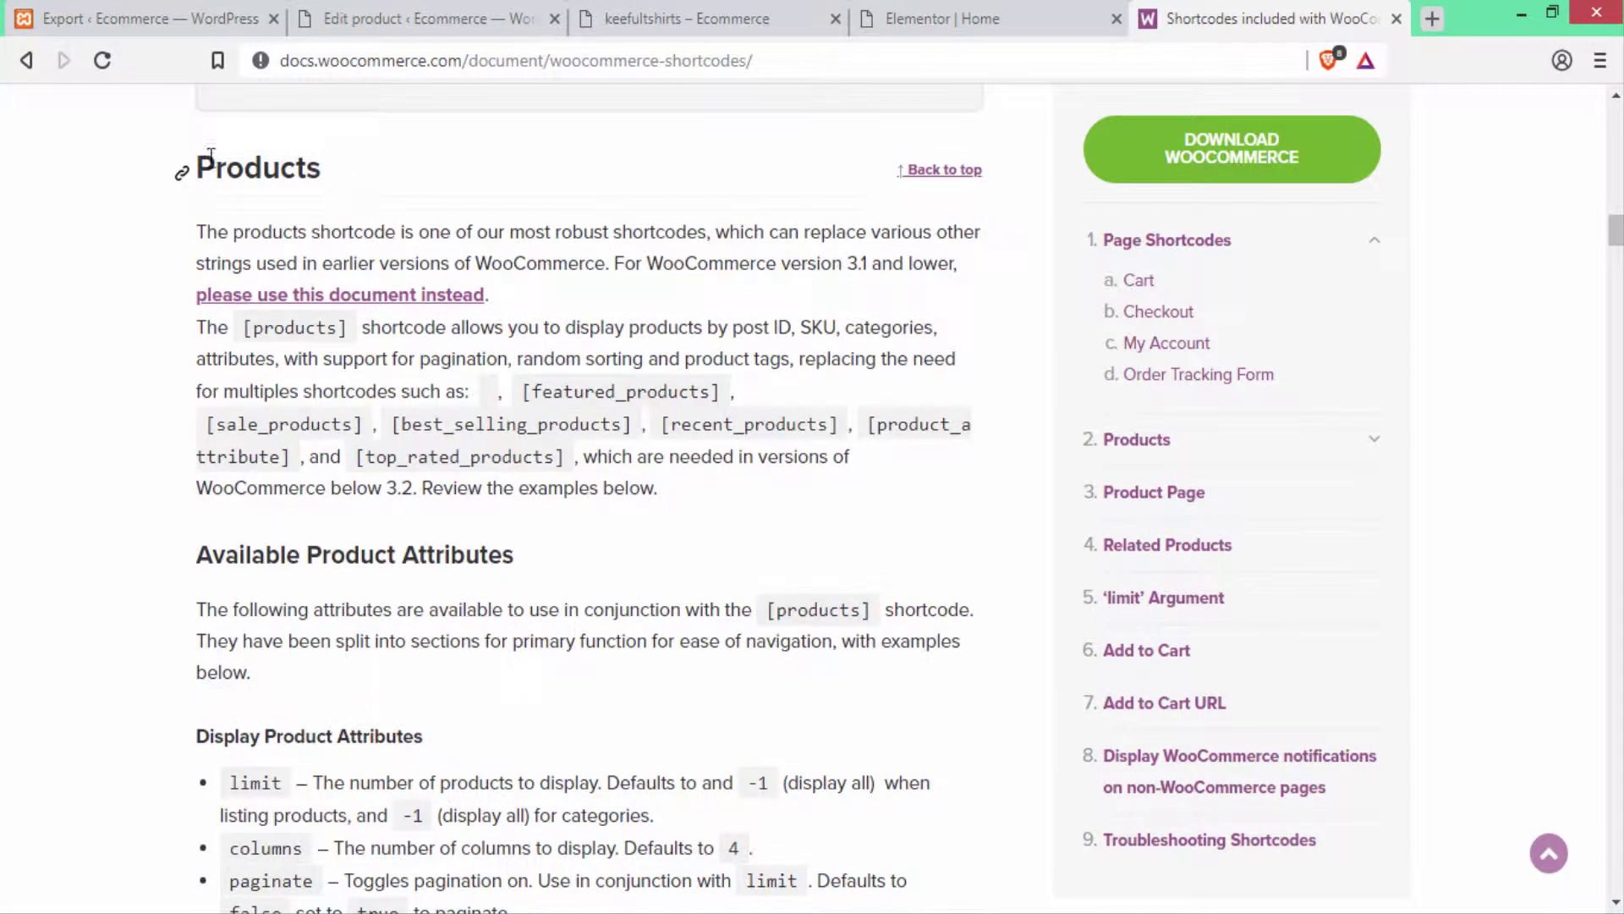
double_click(203, 165)
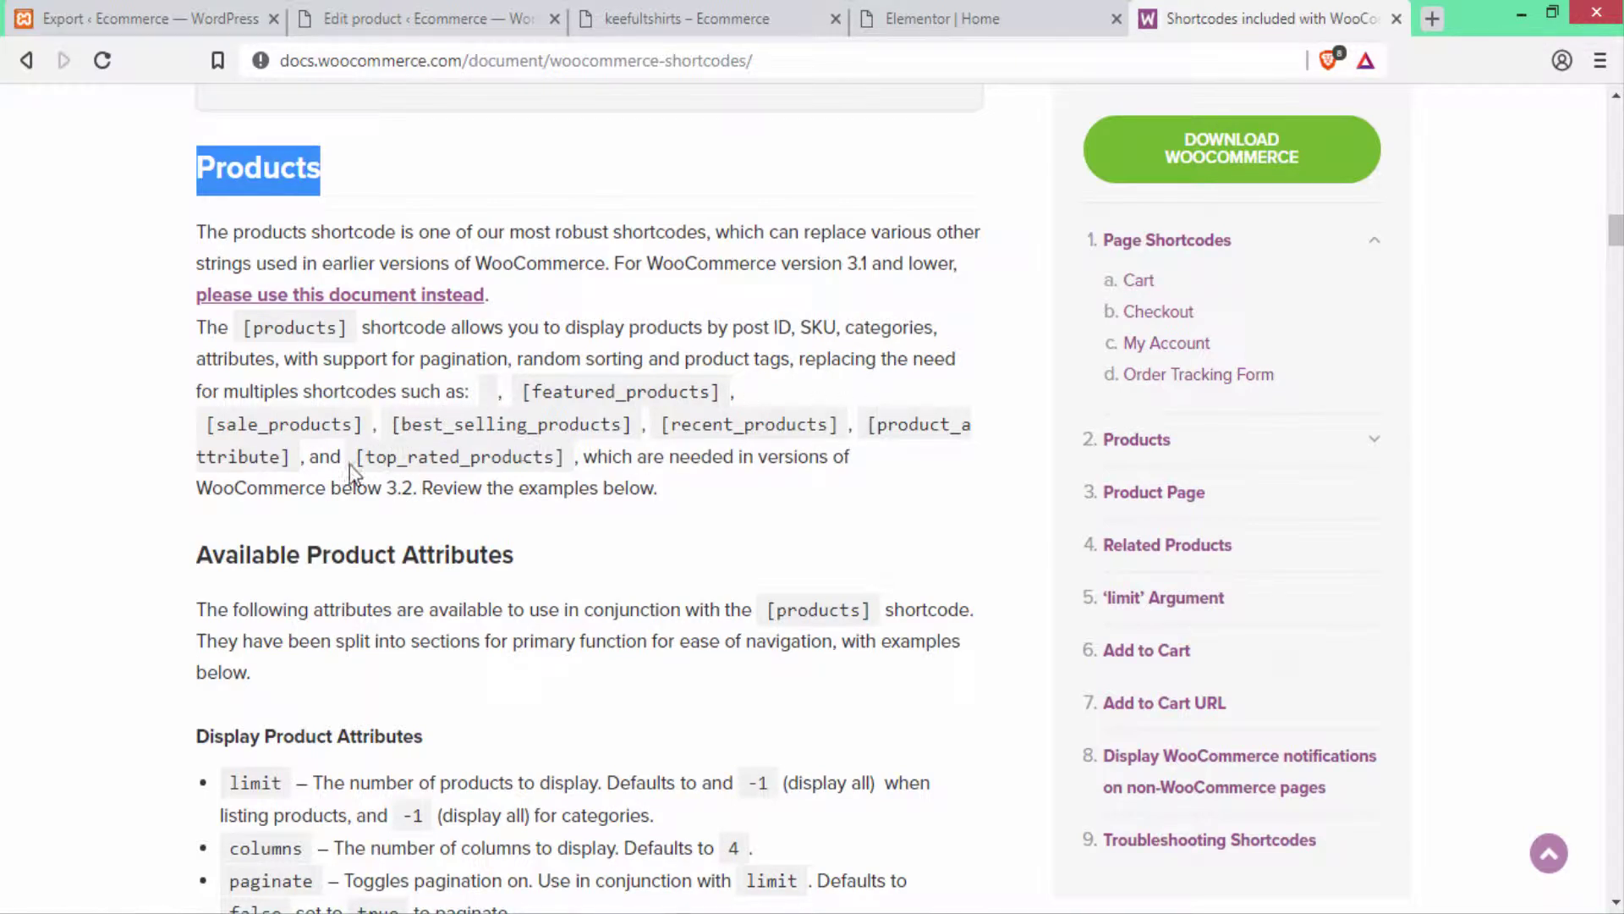
drag(356, 457, 563, 461)
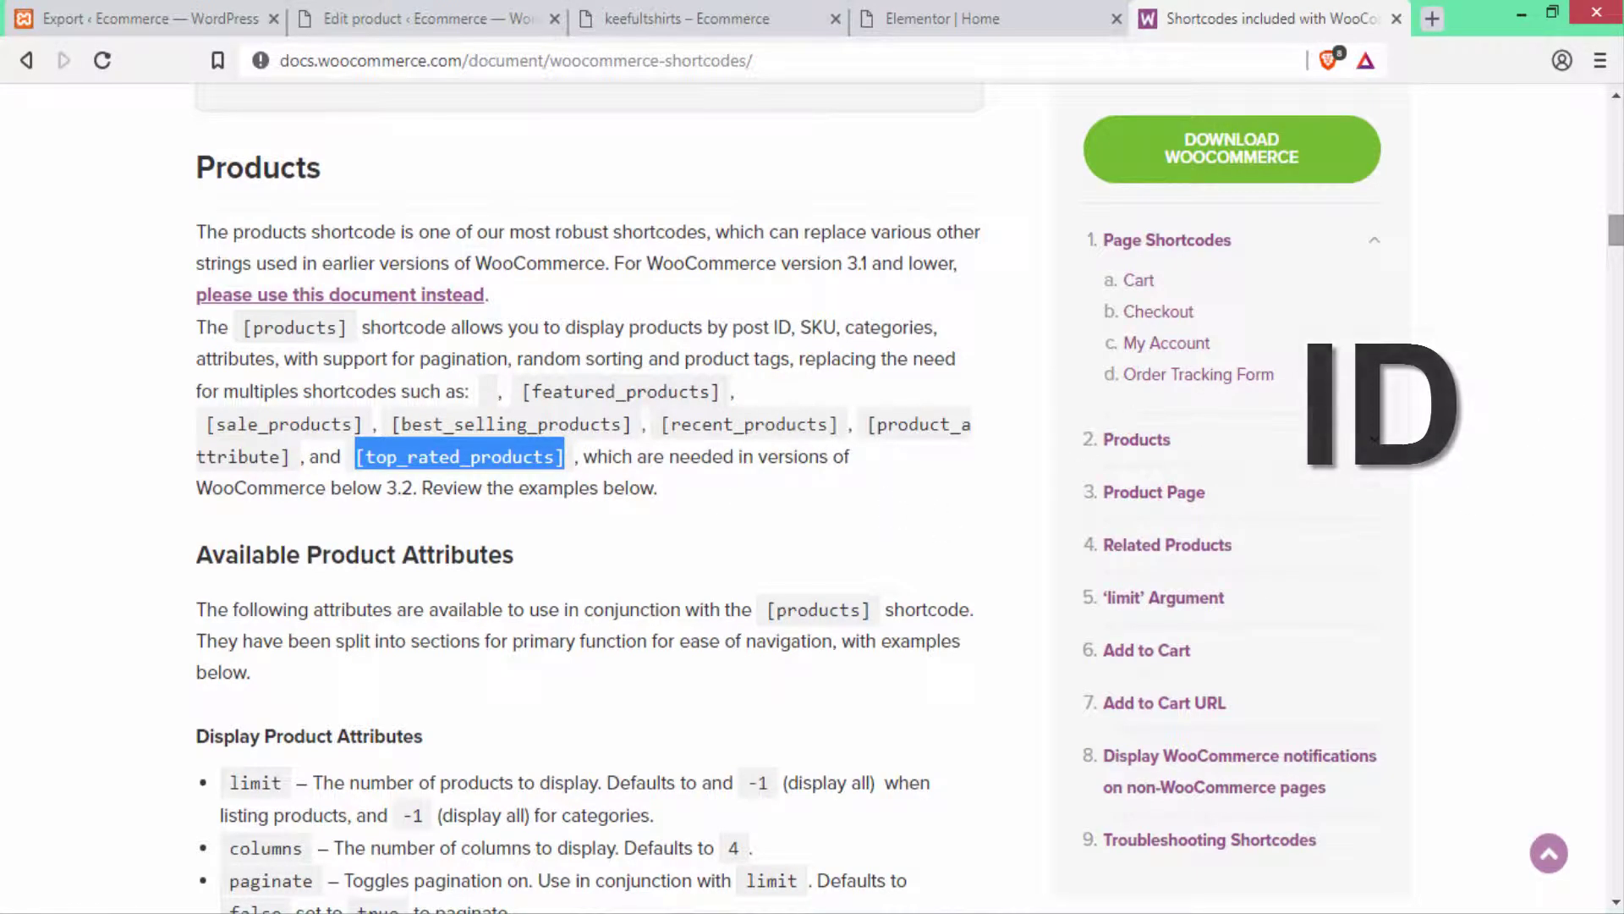
scroll(1379, 495, down, 2)
scroll(1379, 495, down, 8)
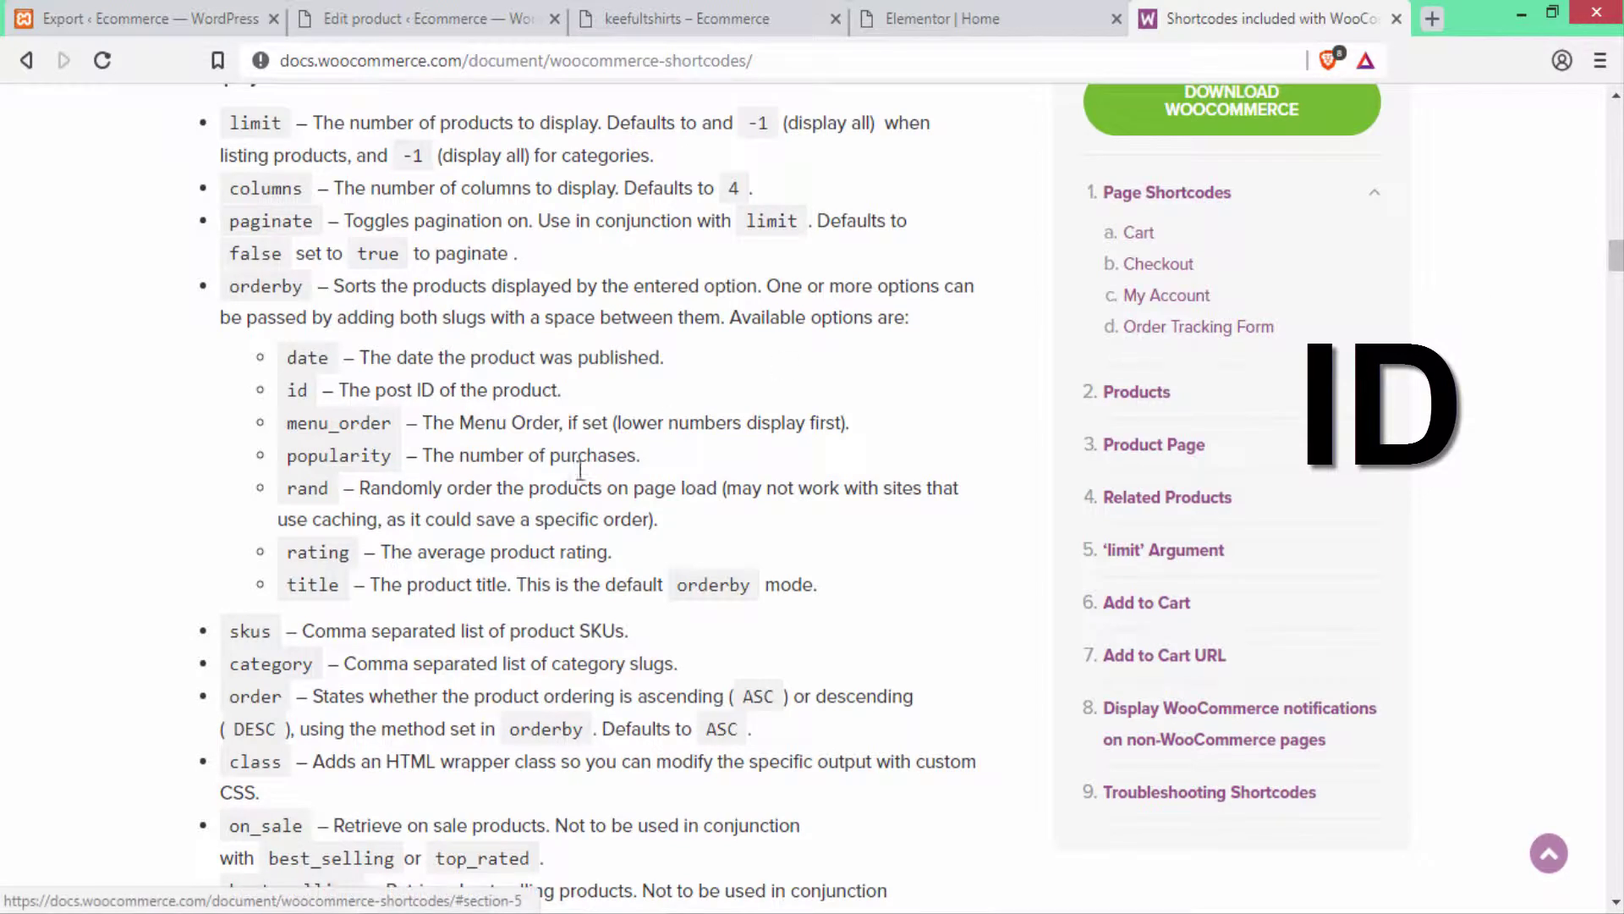
drag(284, 393, 563, 394)
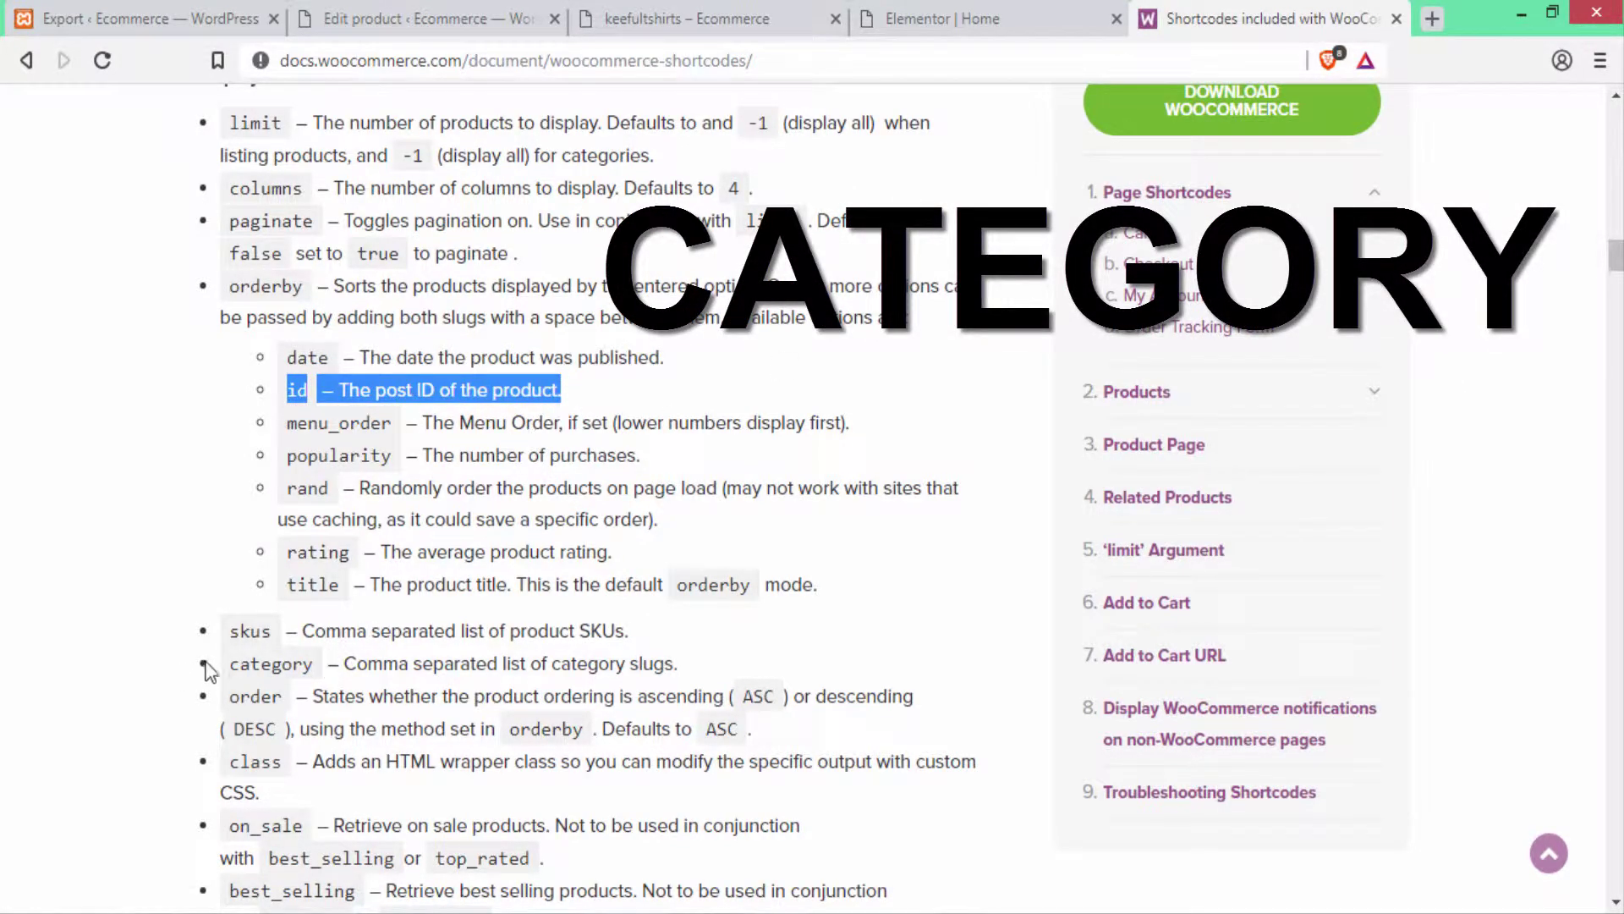
drag(207, 668, 629, 658)
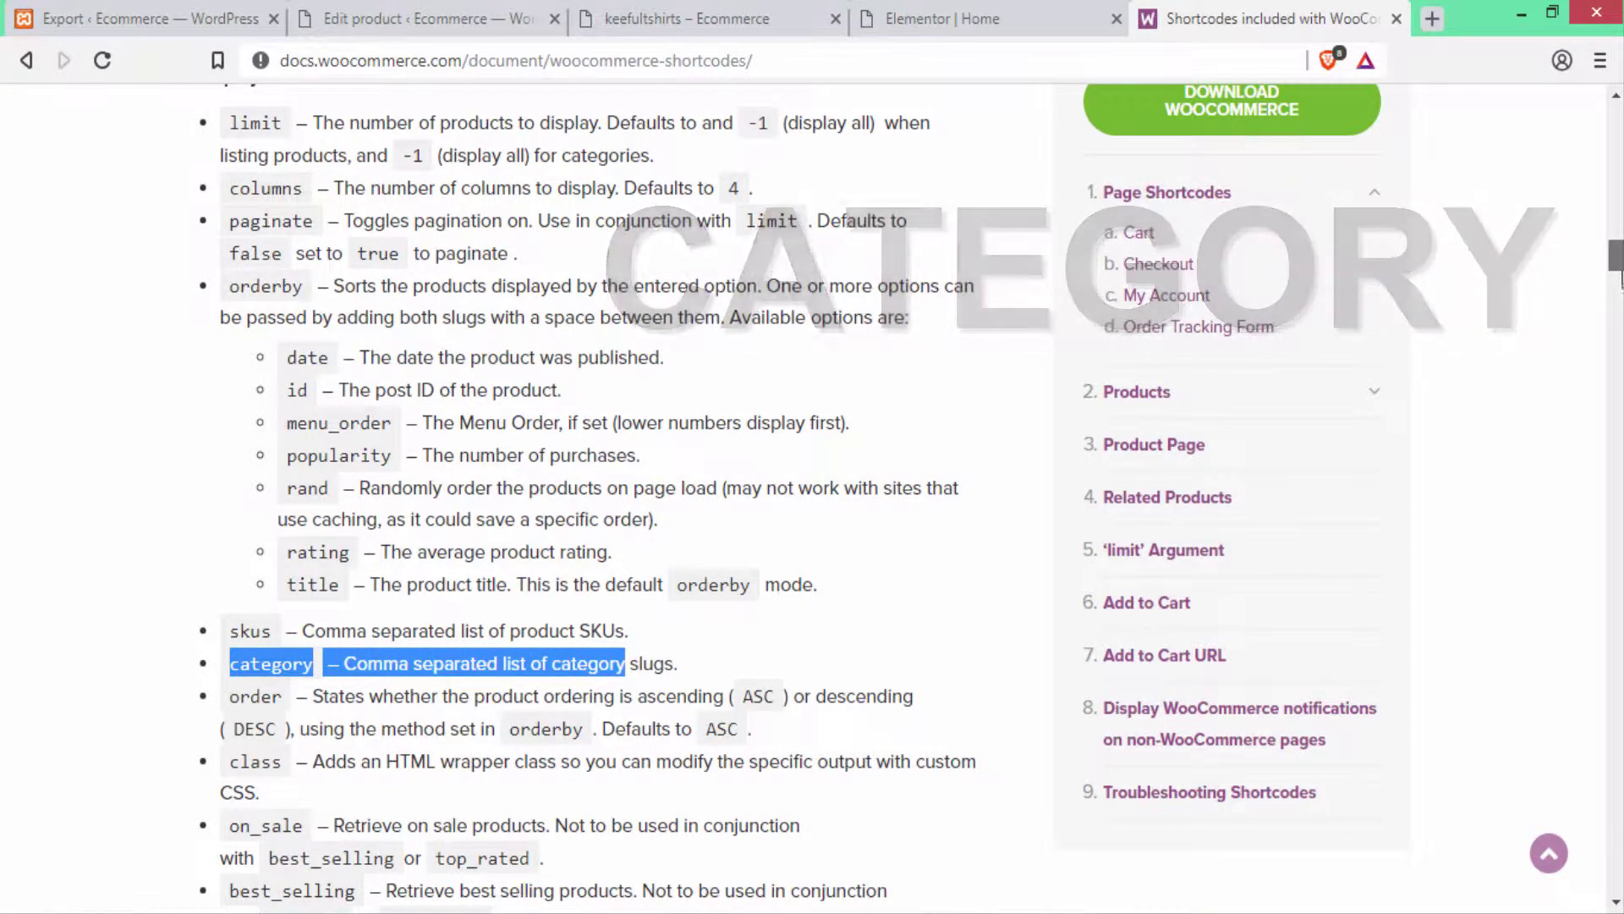
Copy the Scenario 5 specific-categories products shortcode.
scroll(592, 508, down, 10)
scroll(592, 508, down, 9)
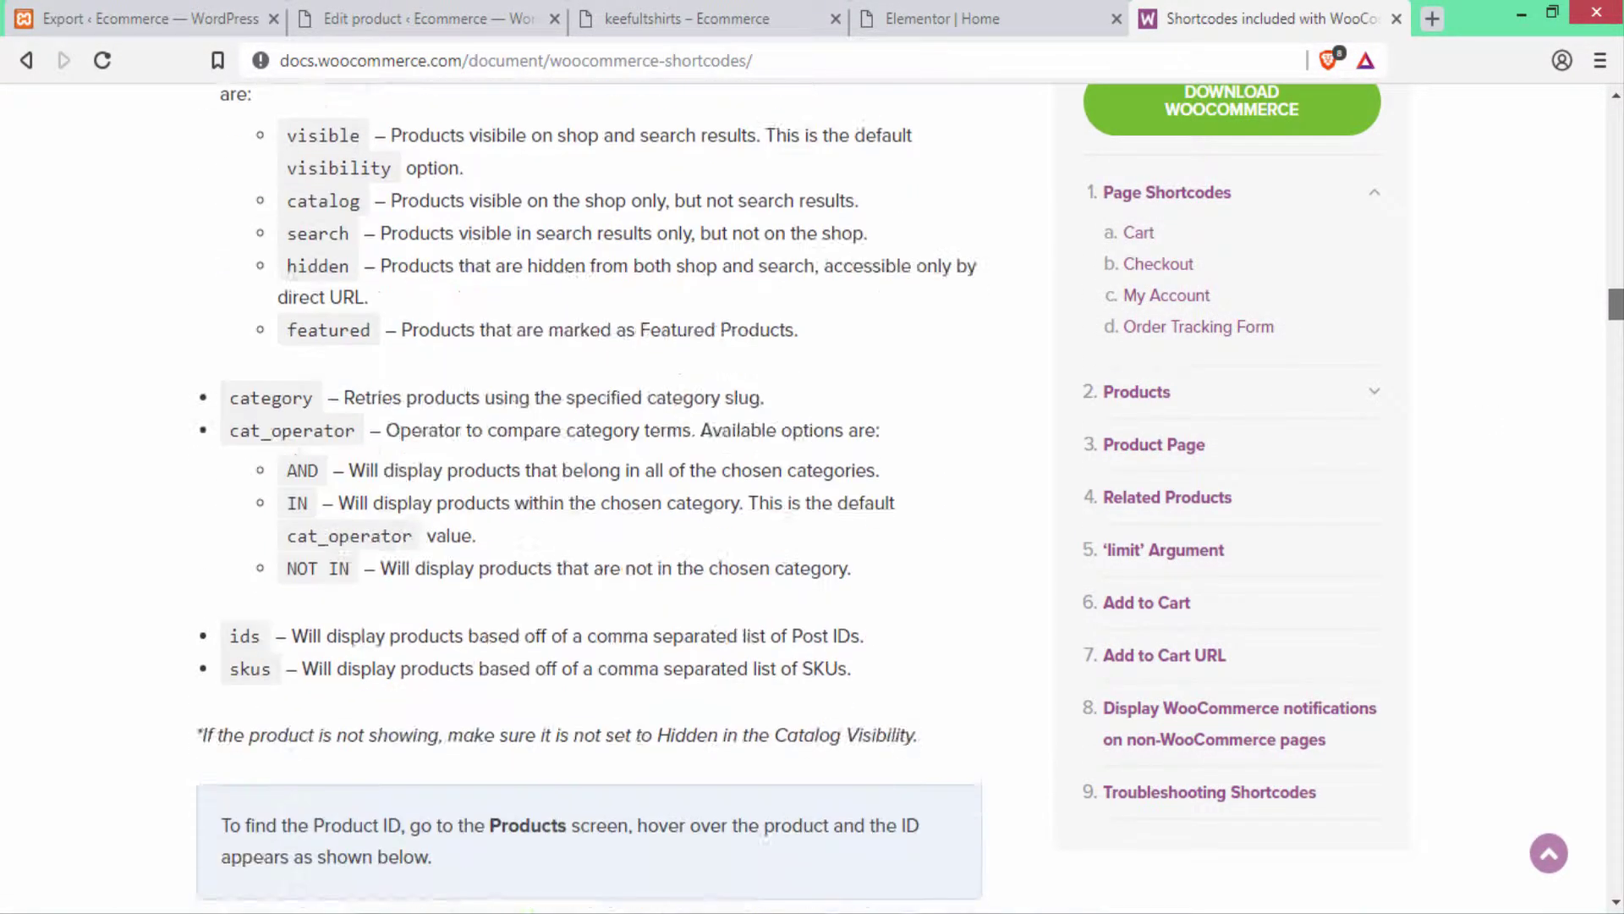
scroll(593, 508, down, 8)
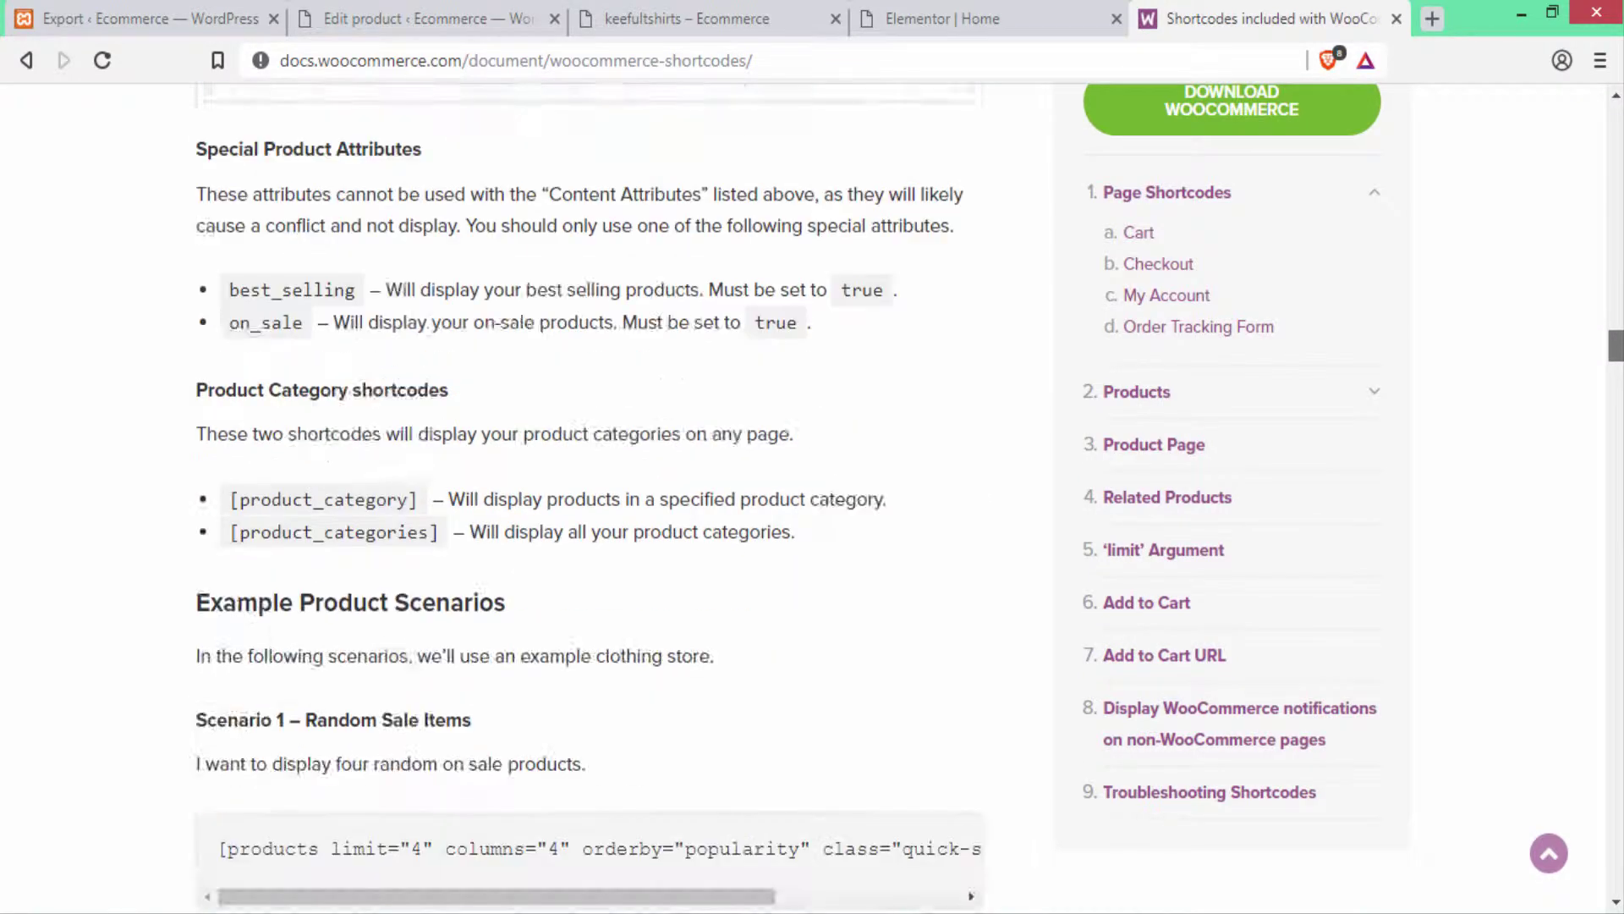
scroll(1580, 428, down, 3)
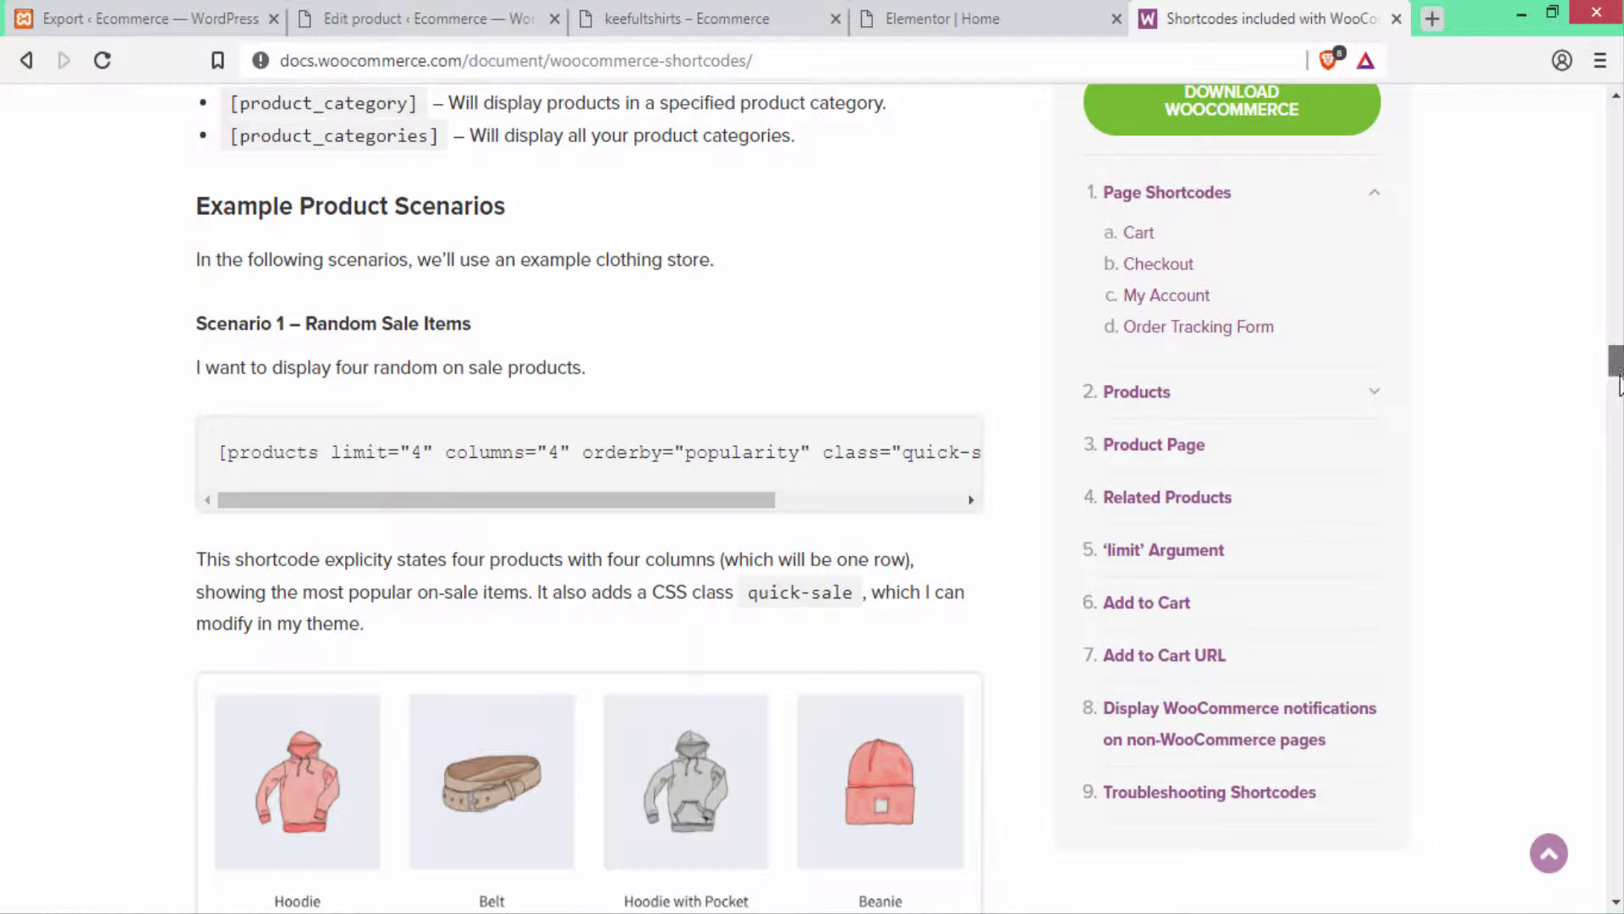
drag(1618, 385, 1622, 524)
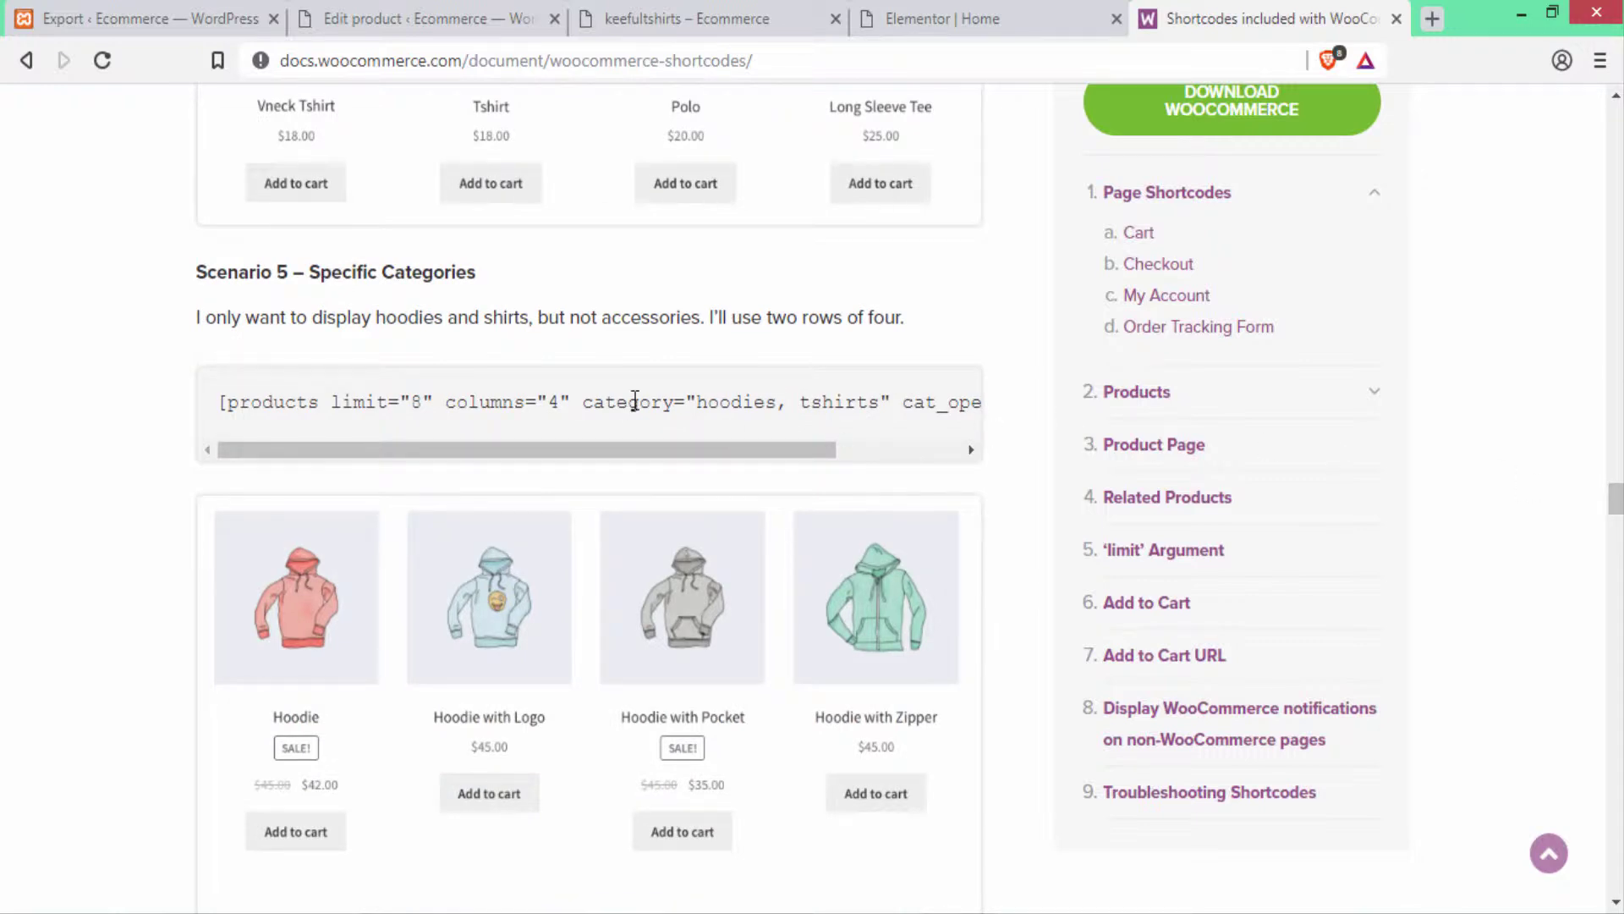
drag(222, 405, 962, 421)
right_click(906, 401)
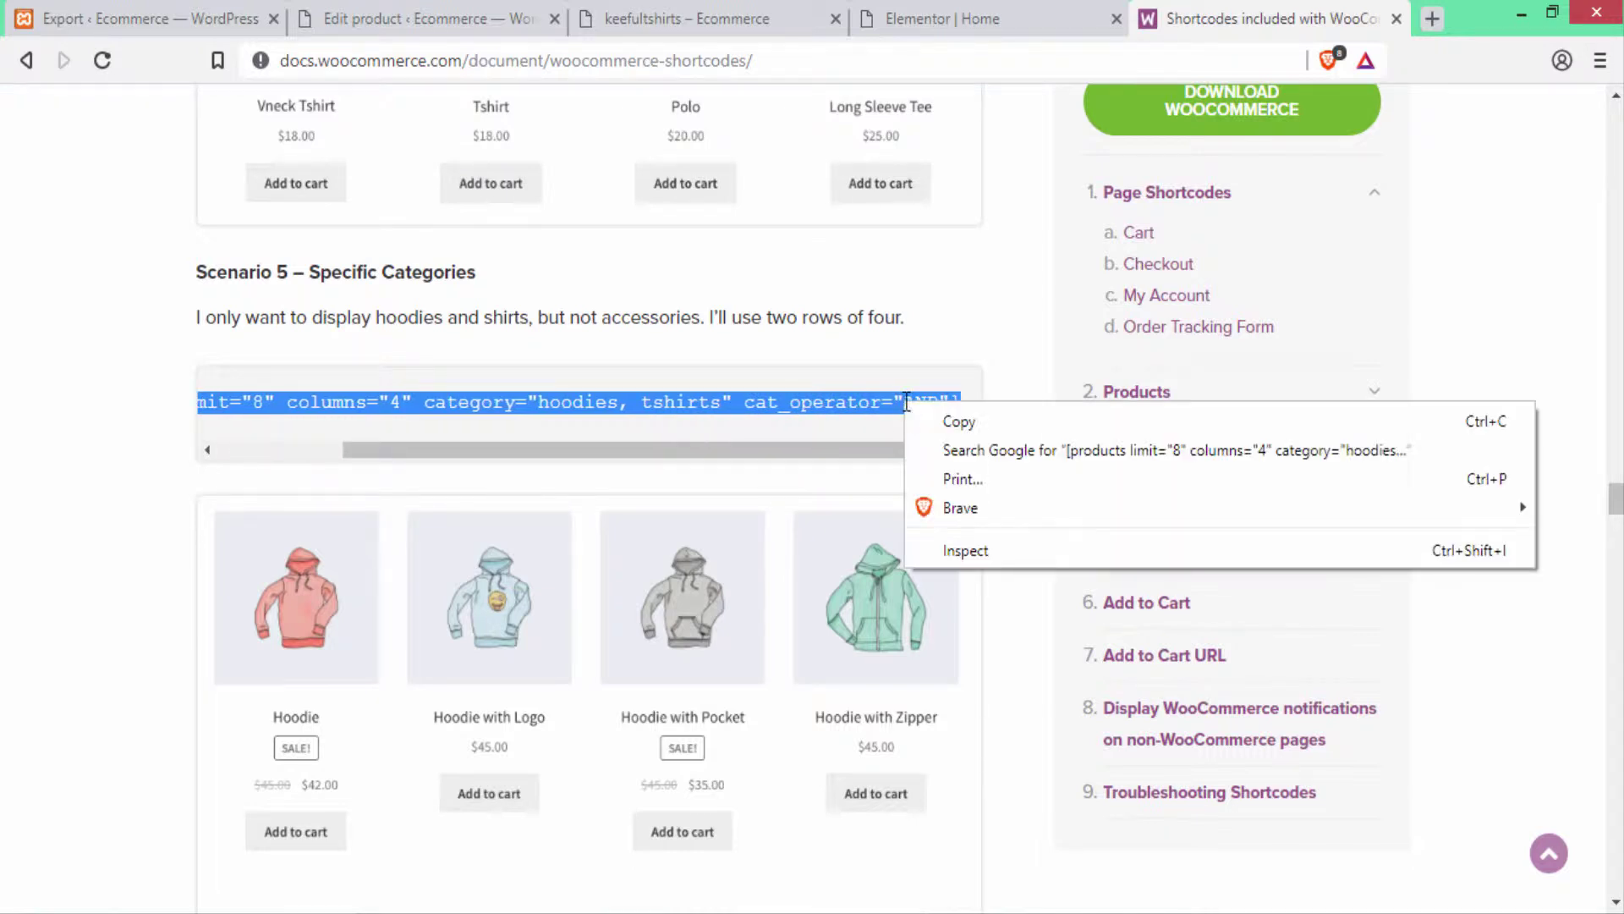
click(924, 421)
Paste the Scenario 5 shortcode, using categories keefuljacket and keefultshirts with cat_operator IN.
key(ctrl+shift+Tab)
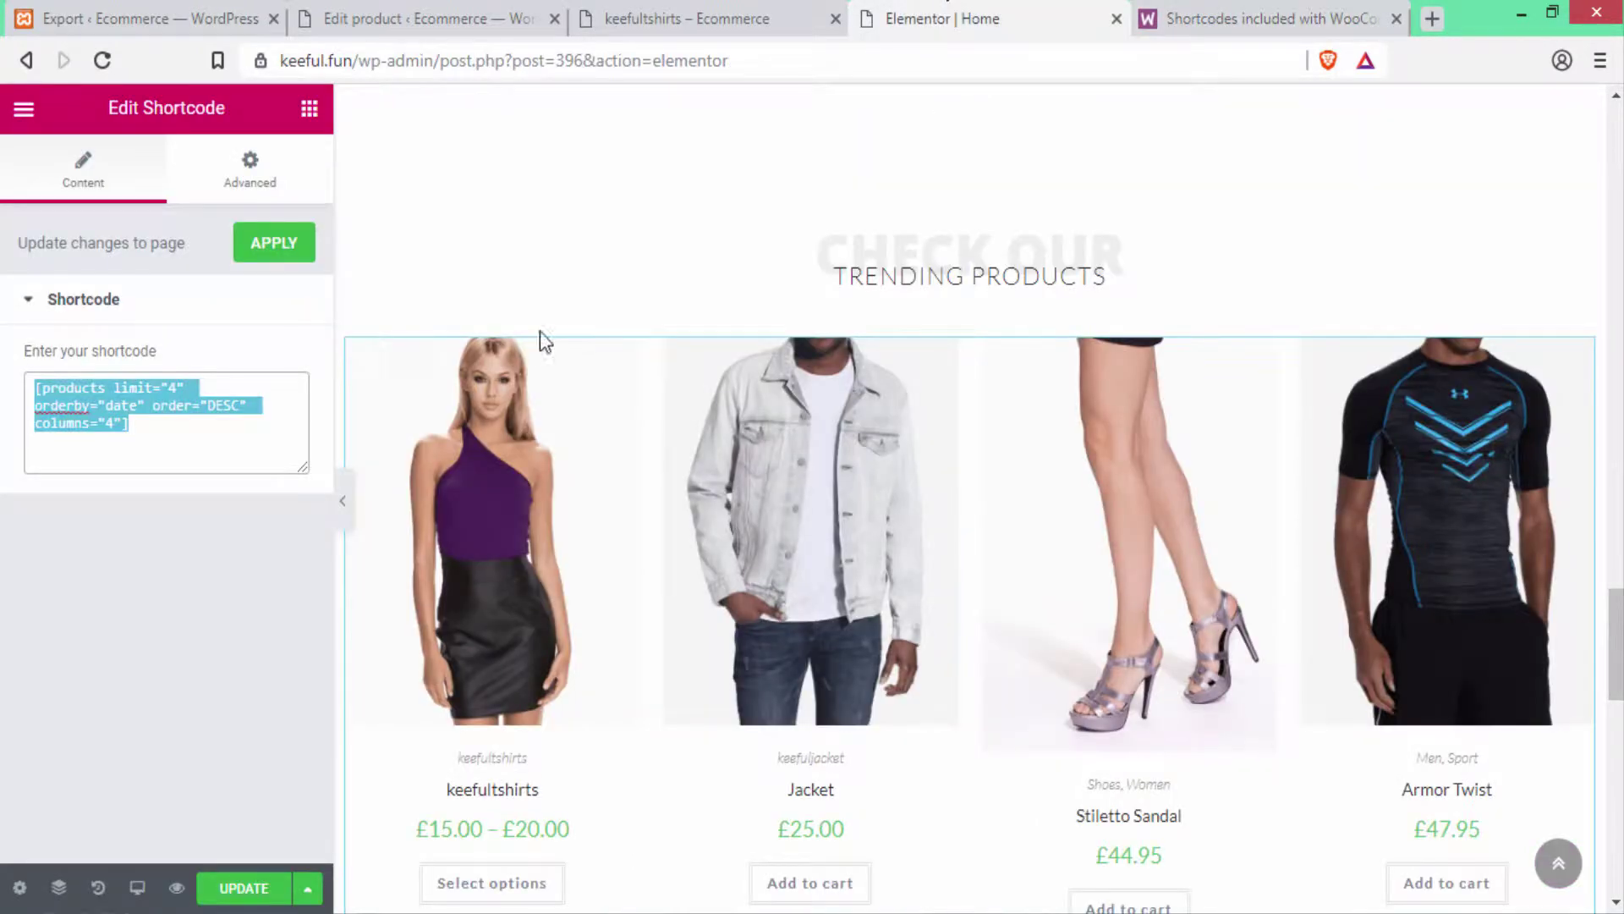
key(ctrl+v)
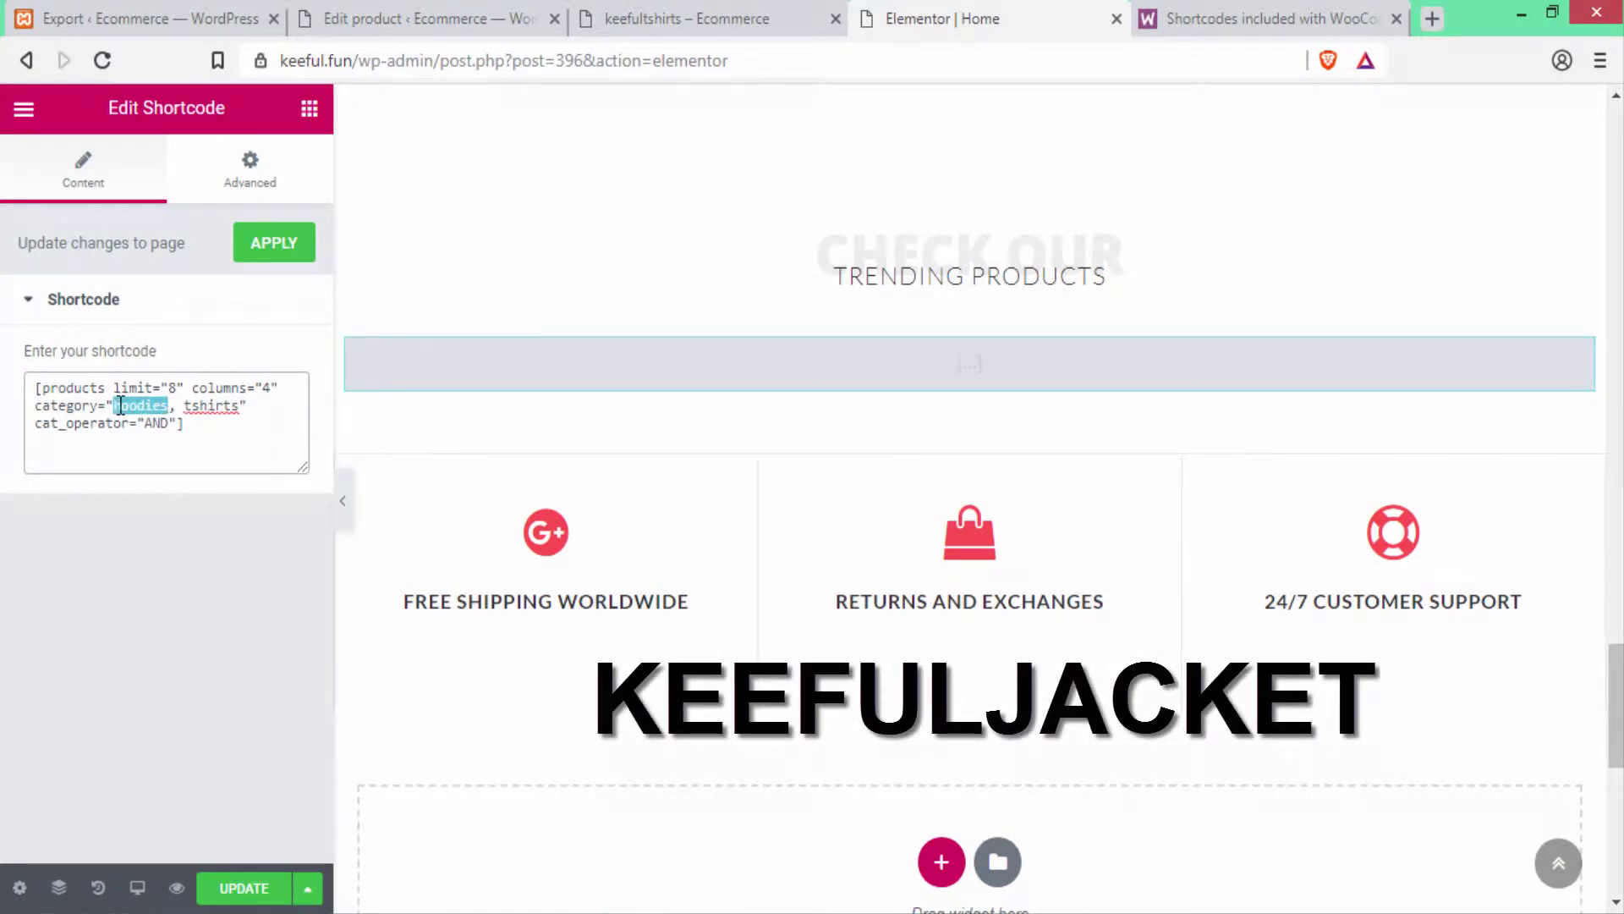
text(keefulja)
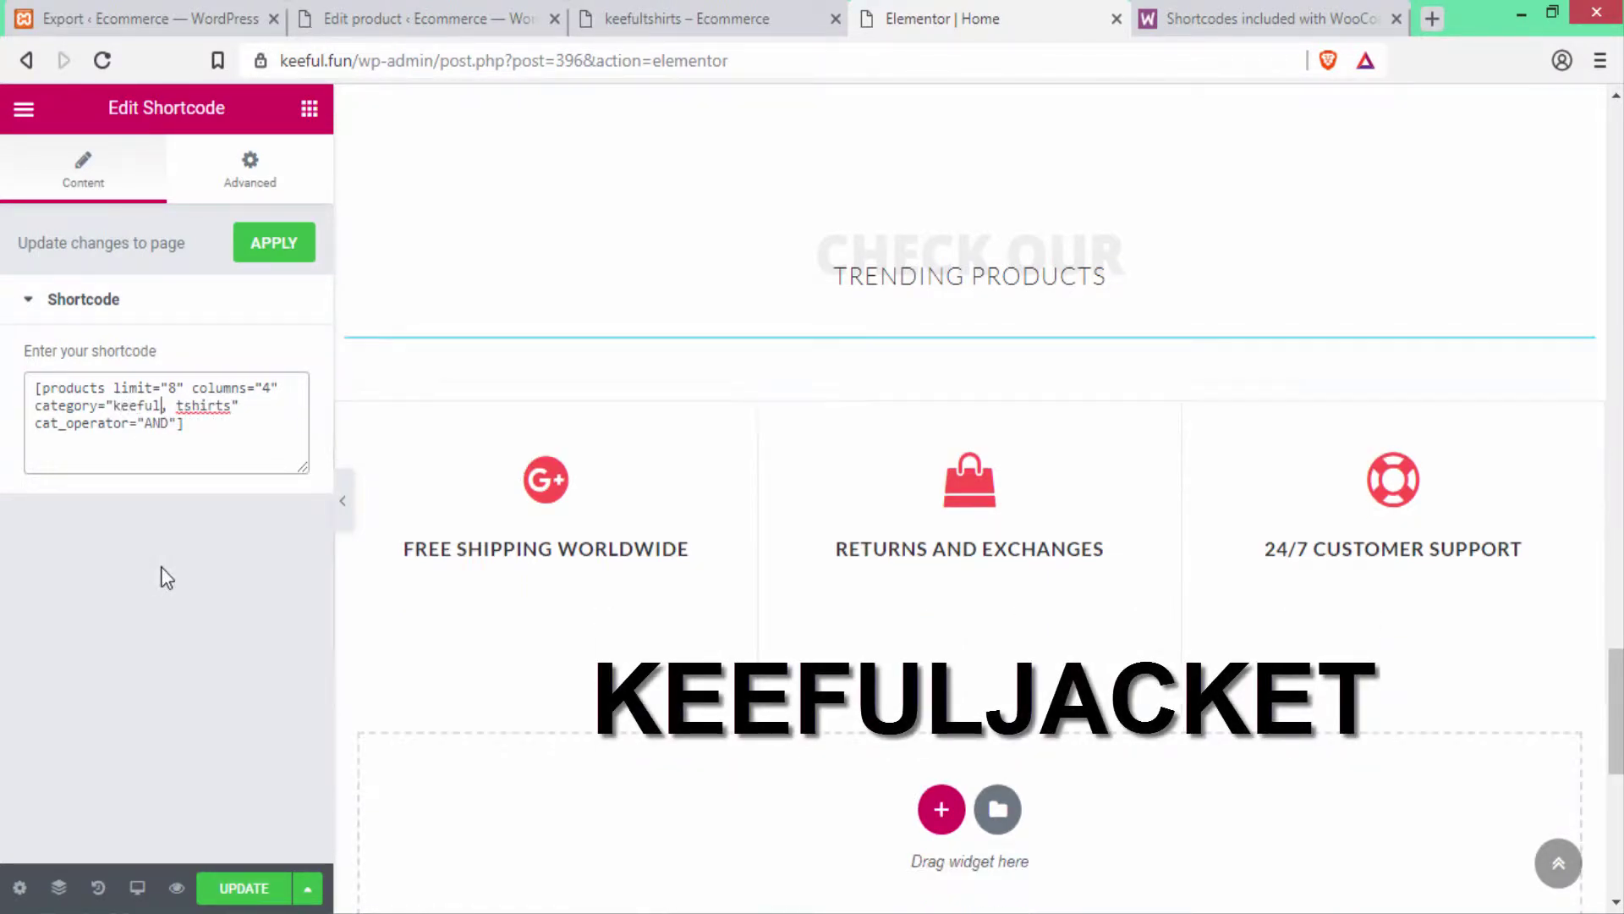
text(cket)
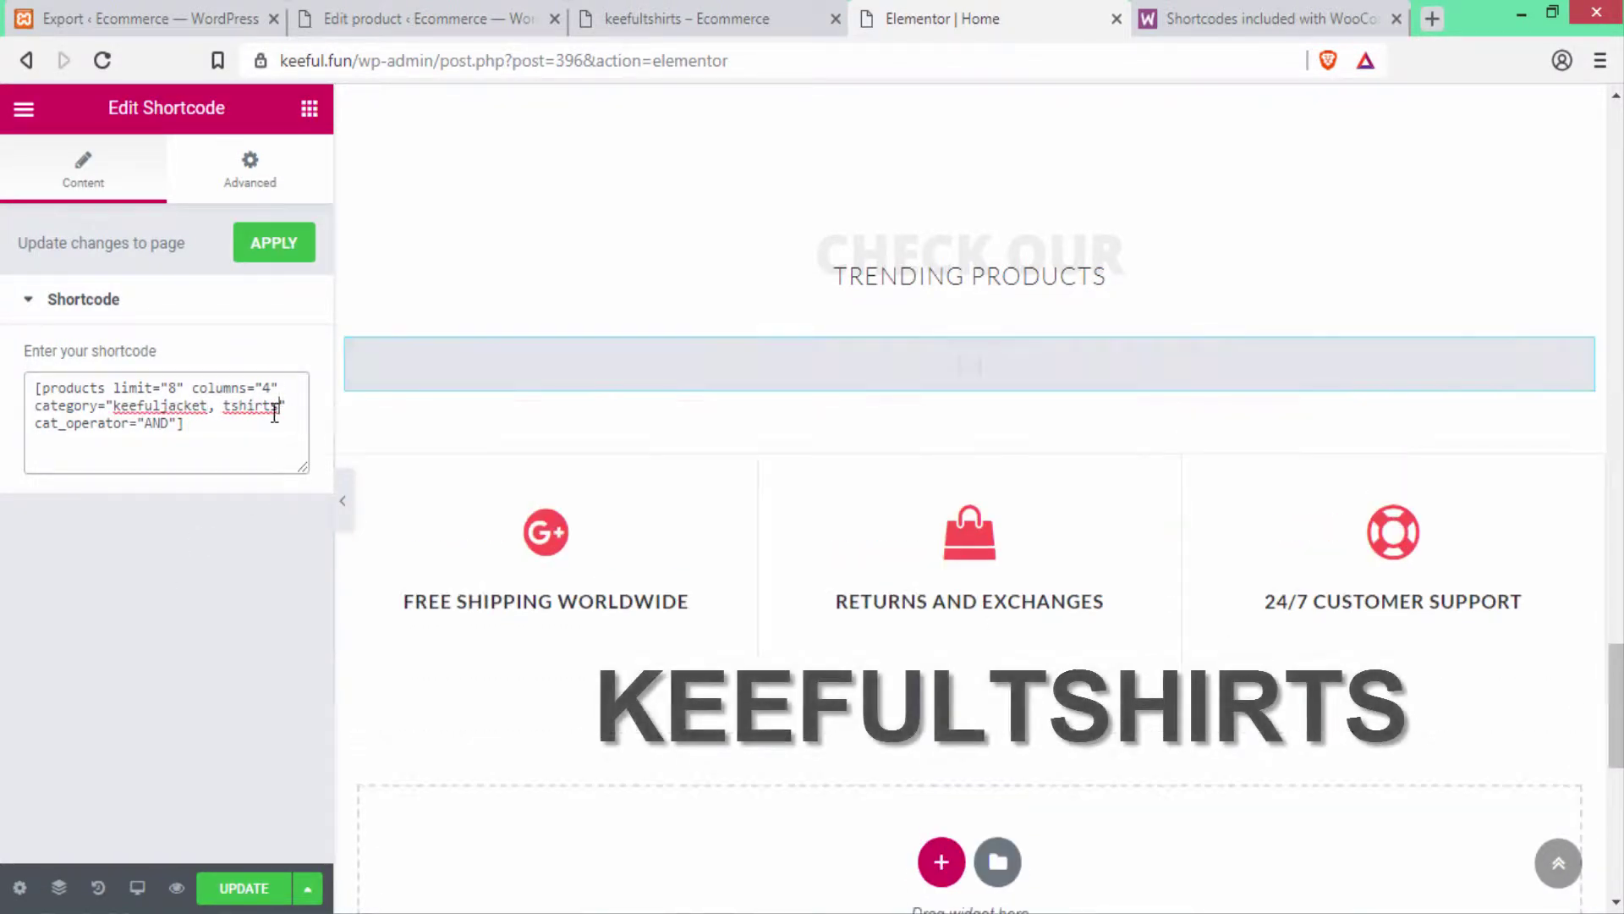
drag(279, 407, 254, 410)
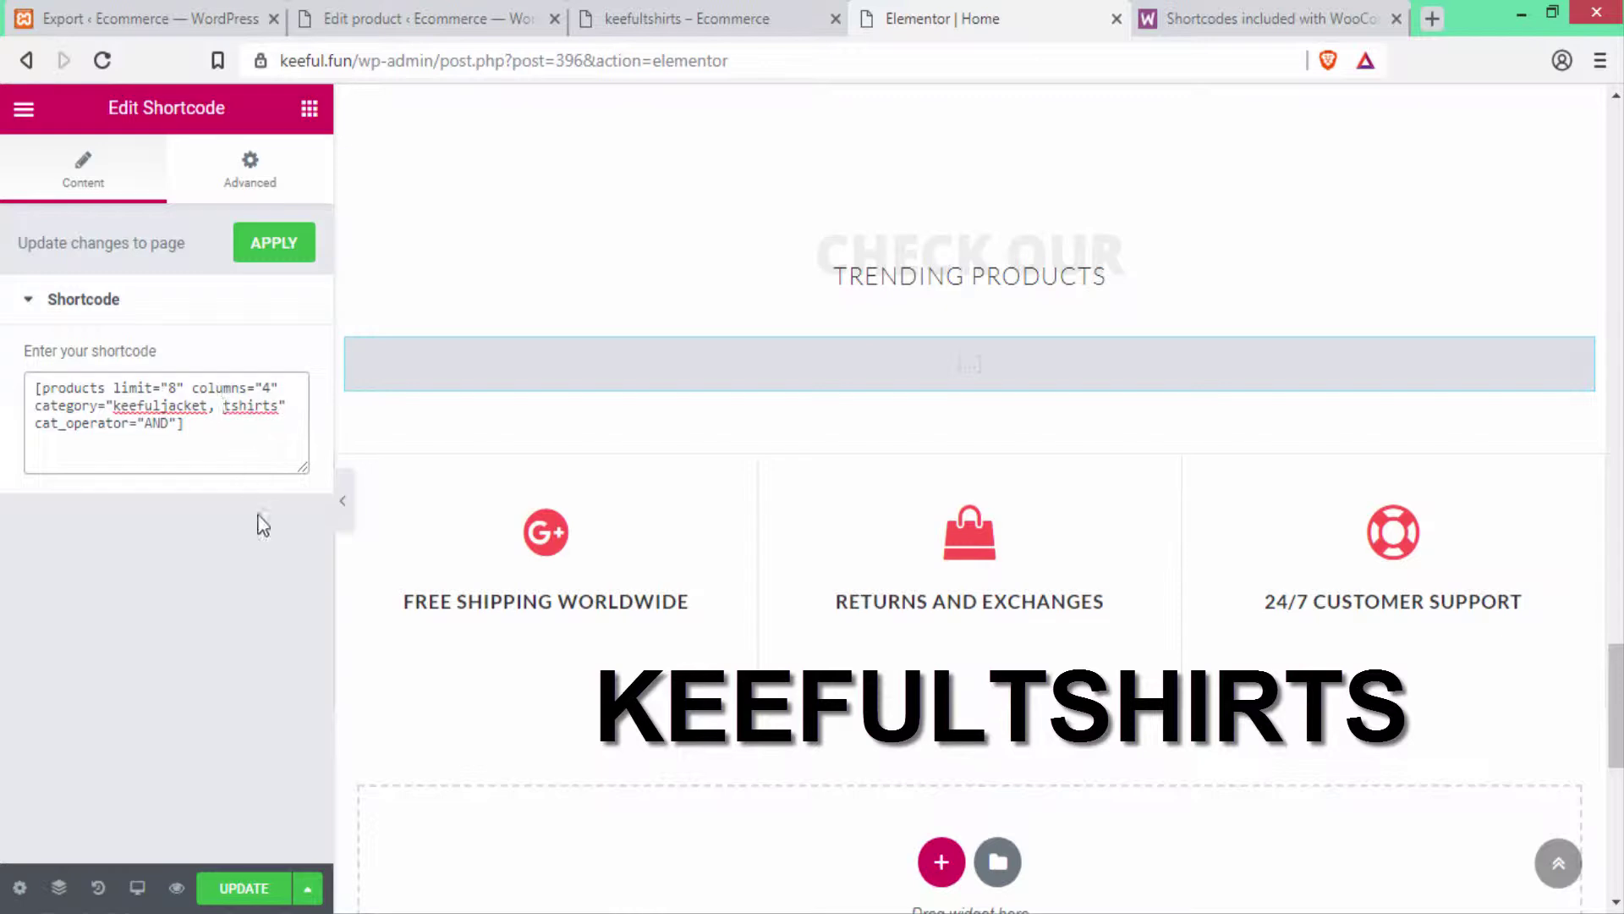
text(keeful)
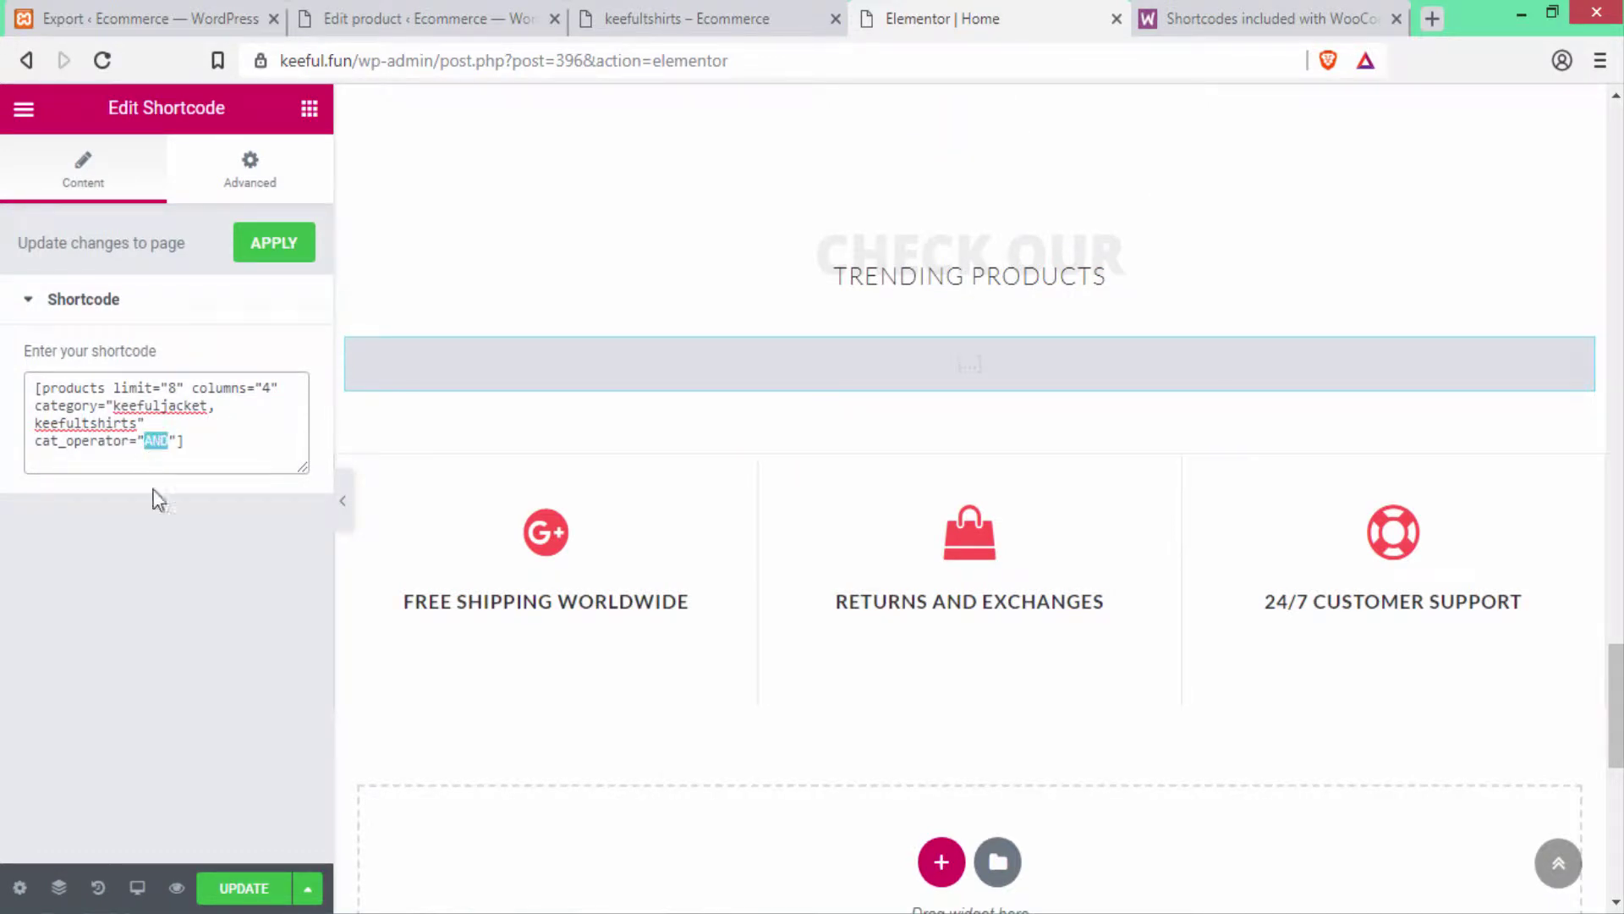
text(I)
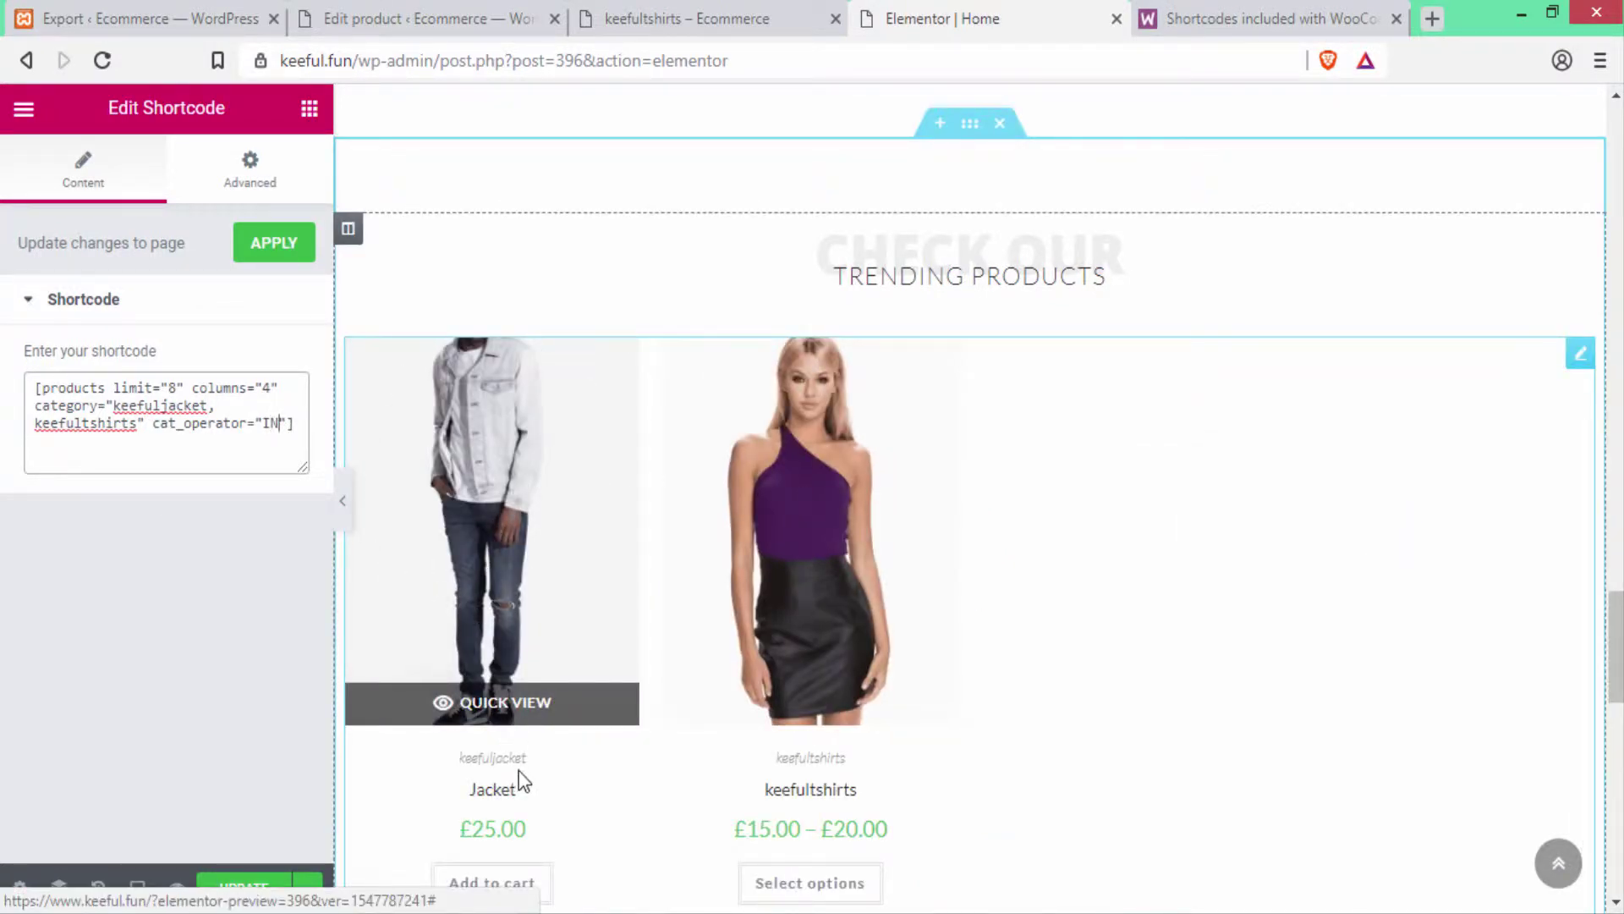
Move the shortcode above the heading, keep columns at 4, and add women to the categories.
drag(530, 764, 807, 761)
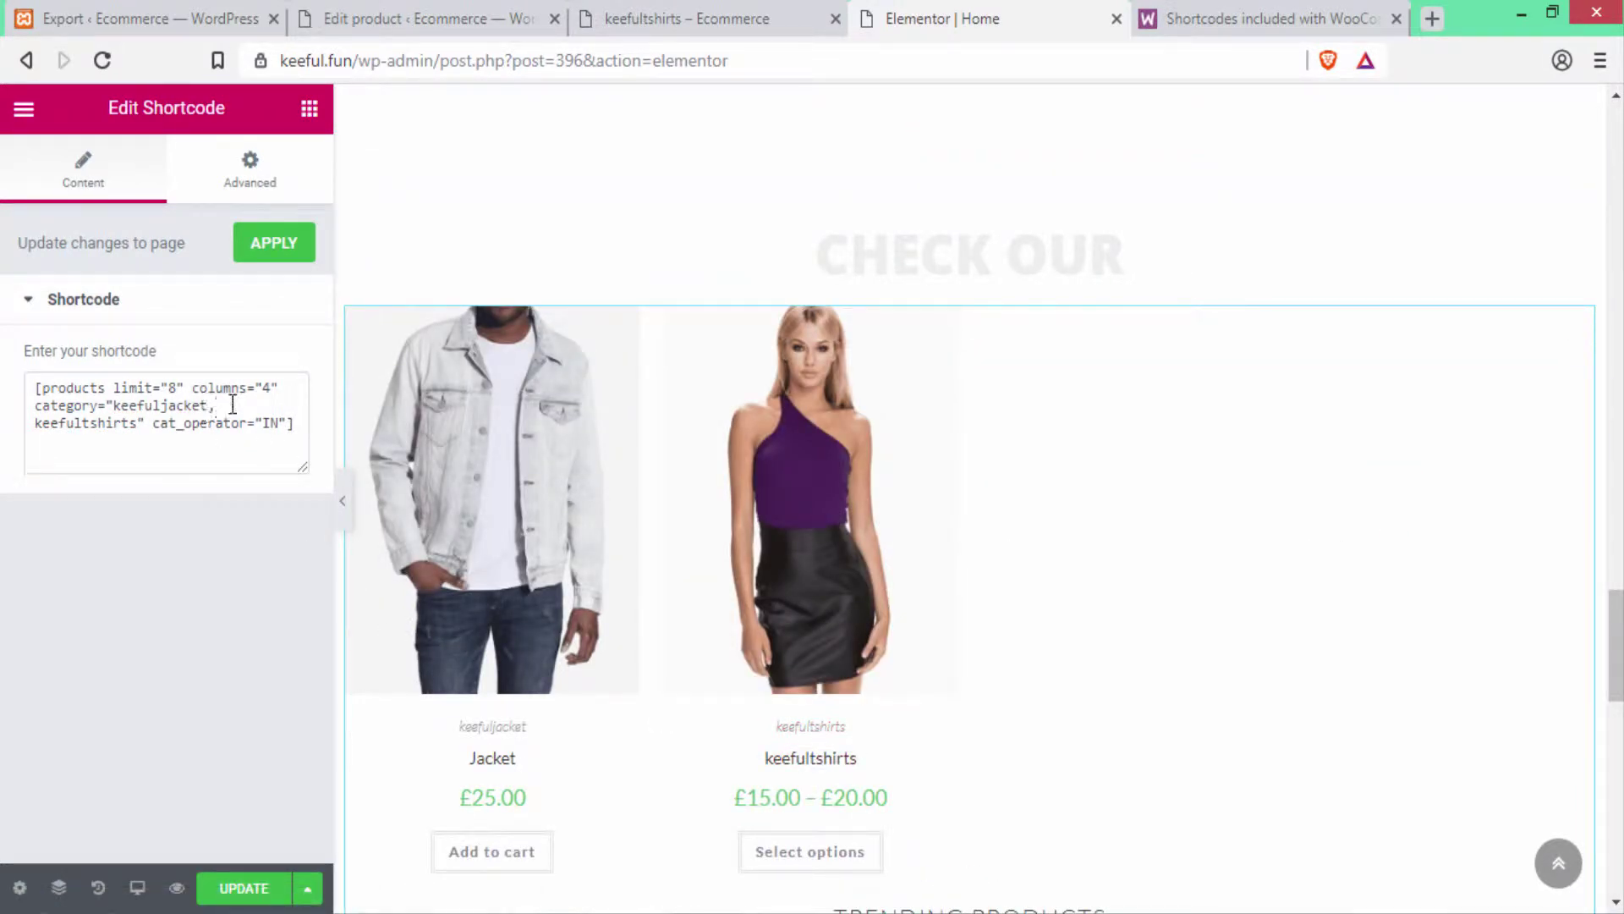
click(274, 389)
key(BackSpace)
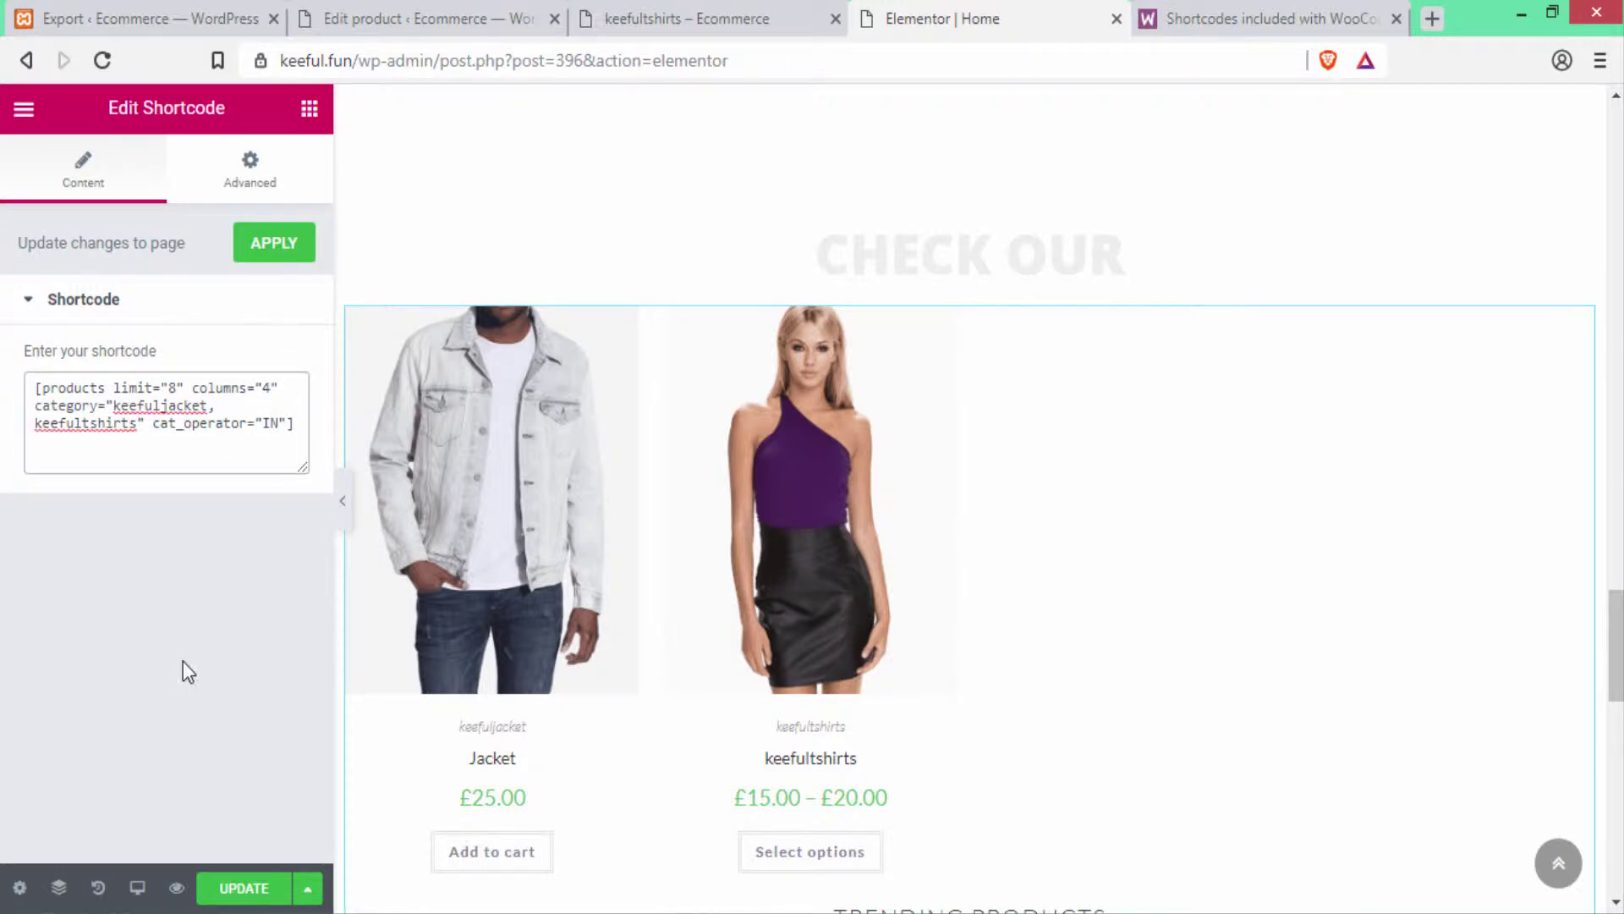
text(2)
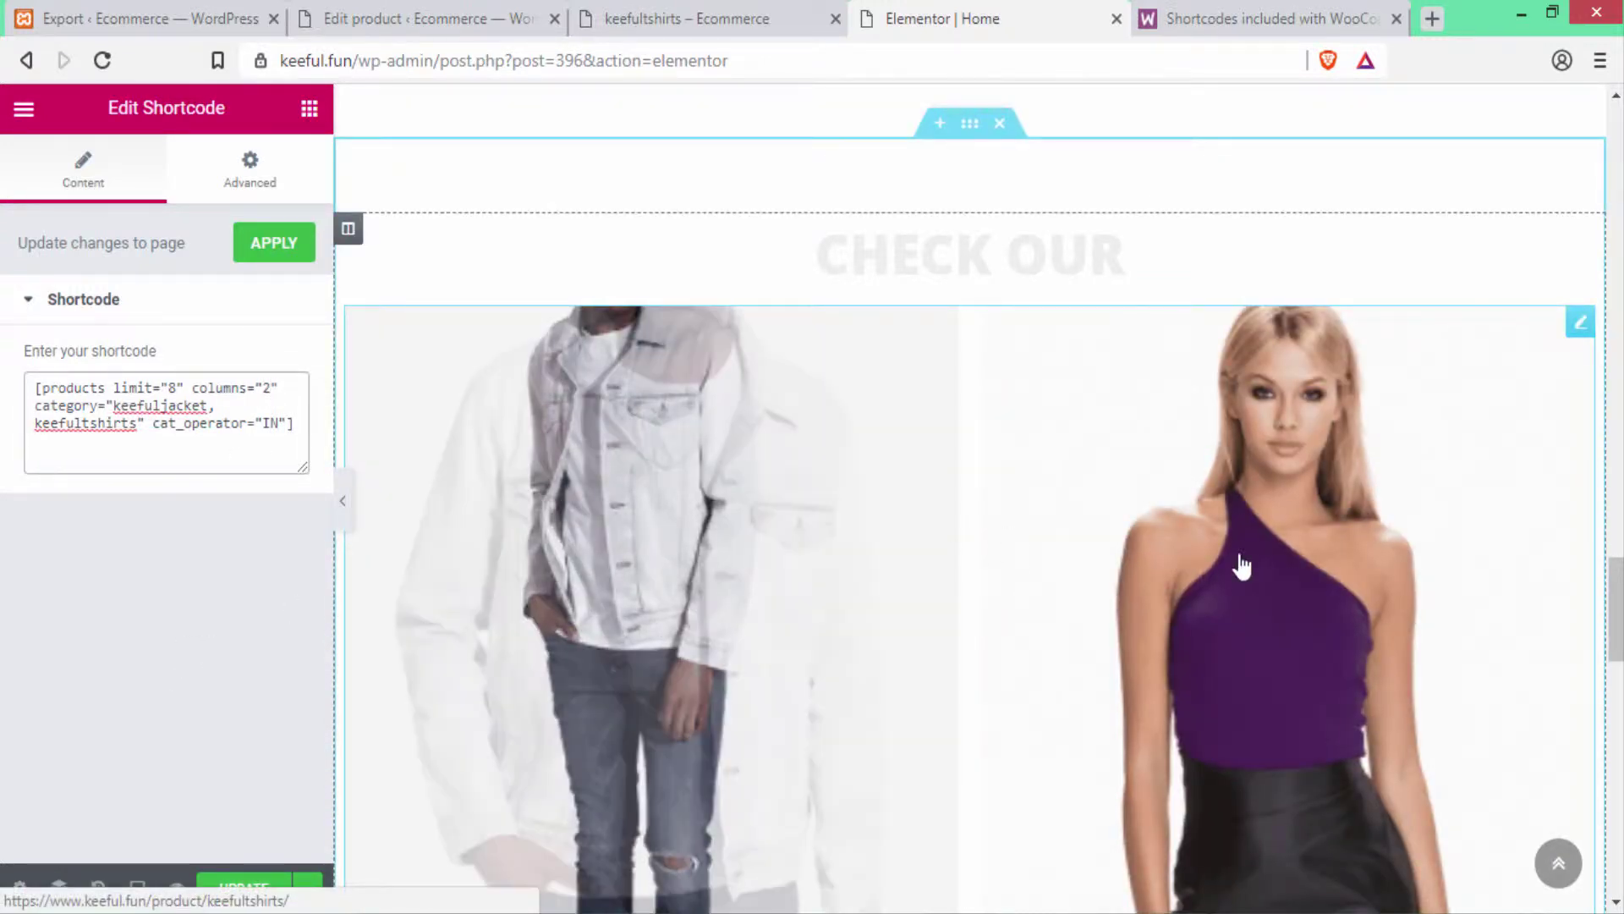
mouse_move(1616, 656)
mouse_down()
mouse_move(1616, 757)
mouse_move(1615, 652)
mouse_up()
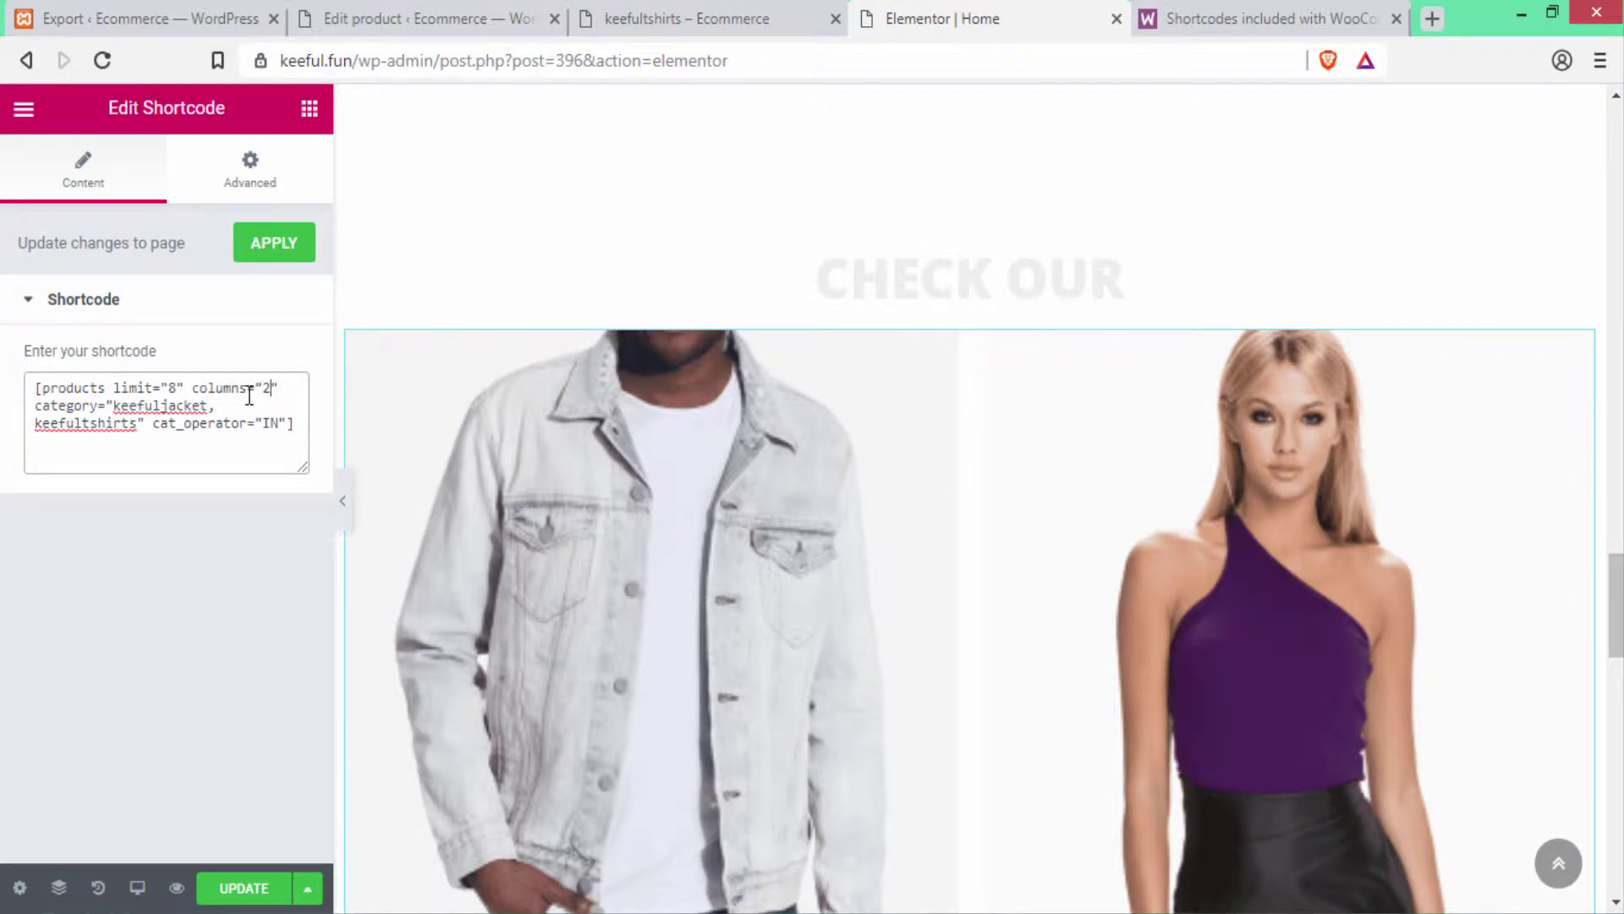
key(BackSpace)
text(4)
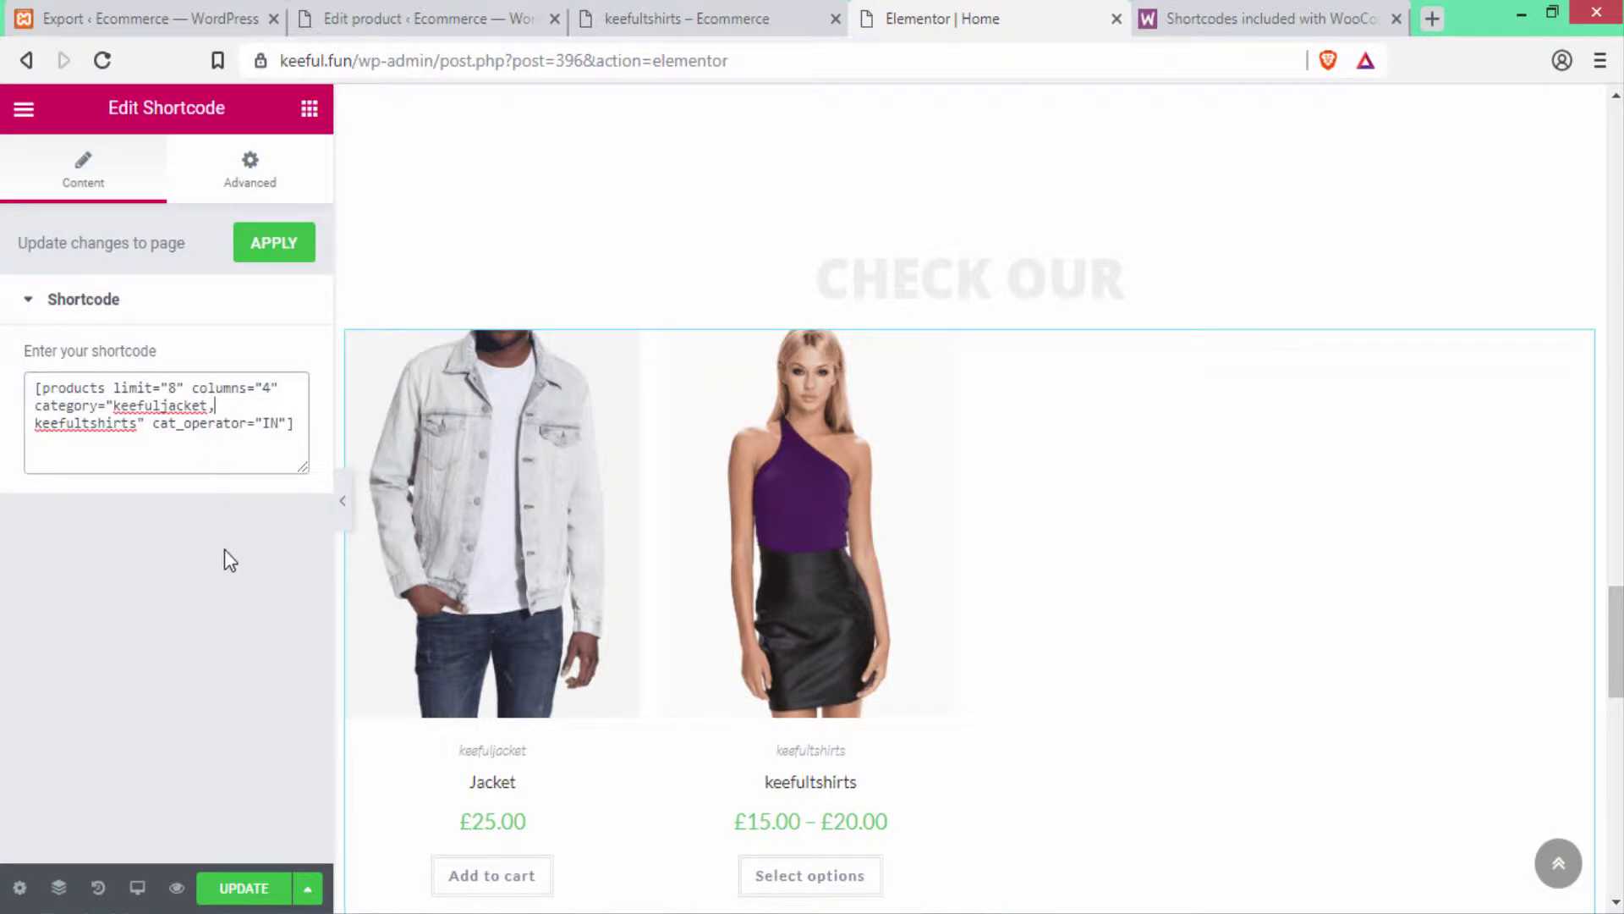
text( women)
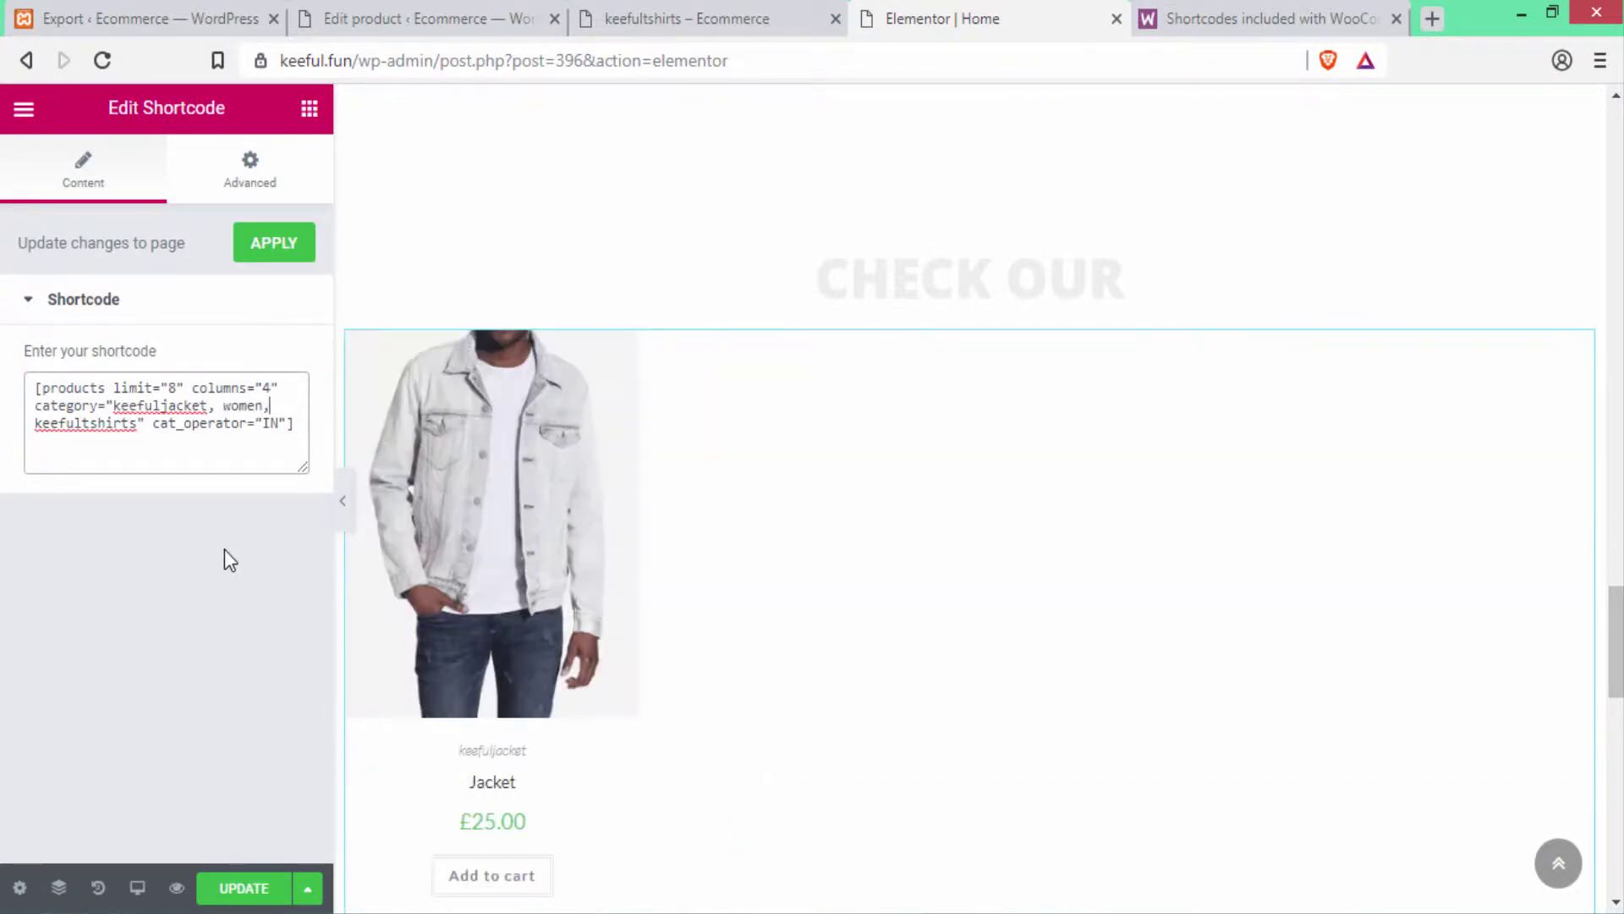
text(,)
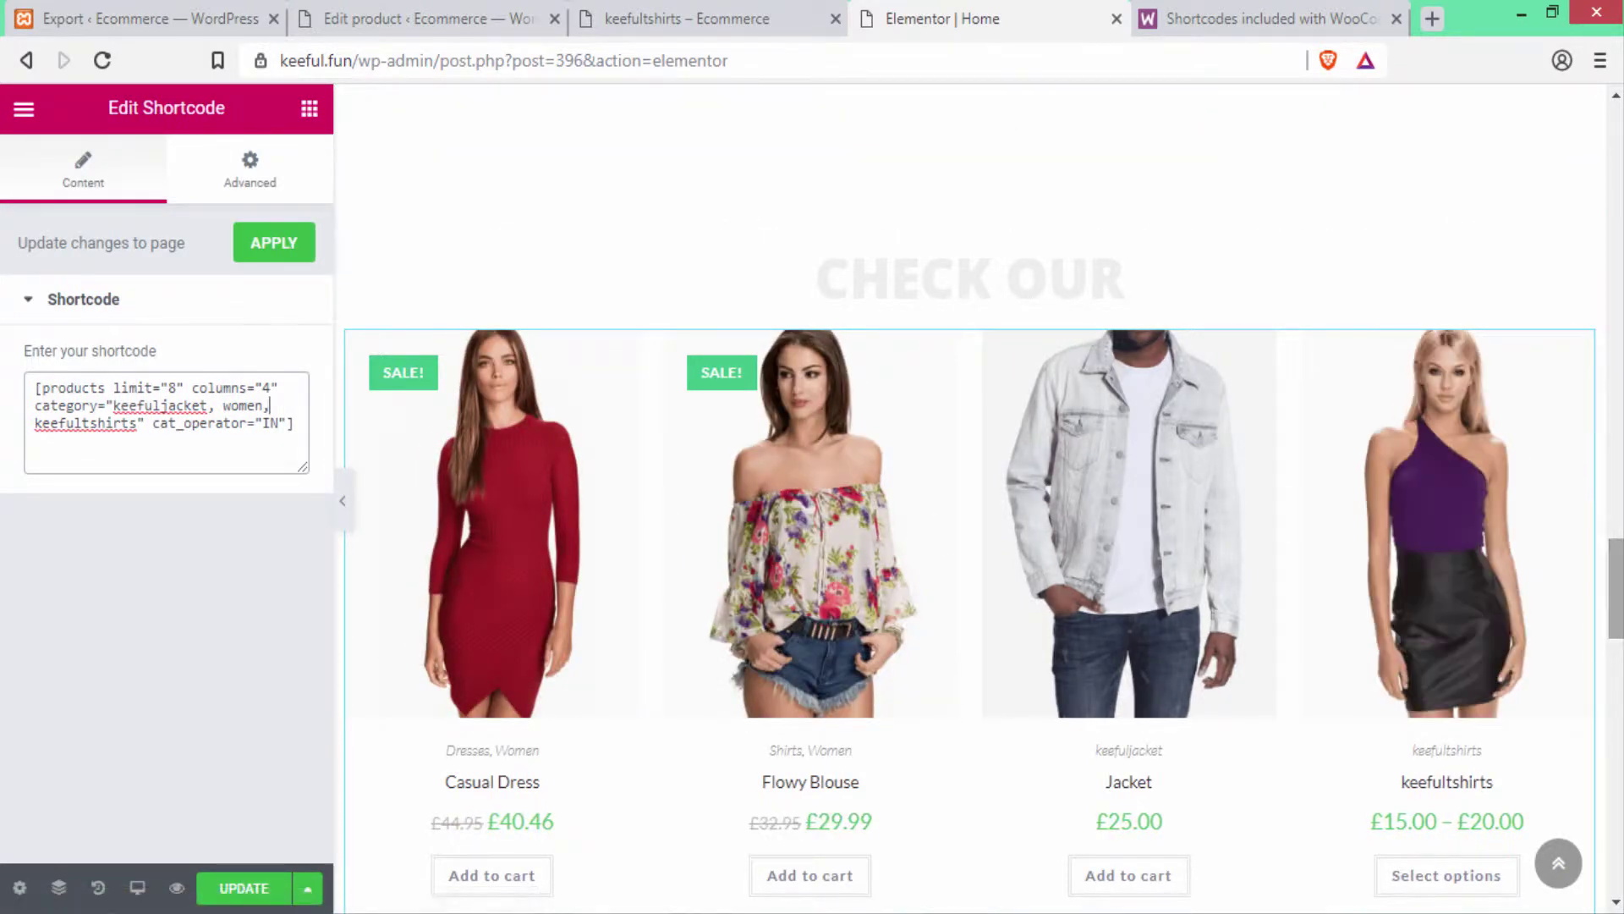
scroll(1236, 521, down, 5)
scroll(1556, 859, down, 4)
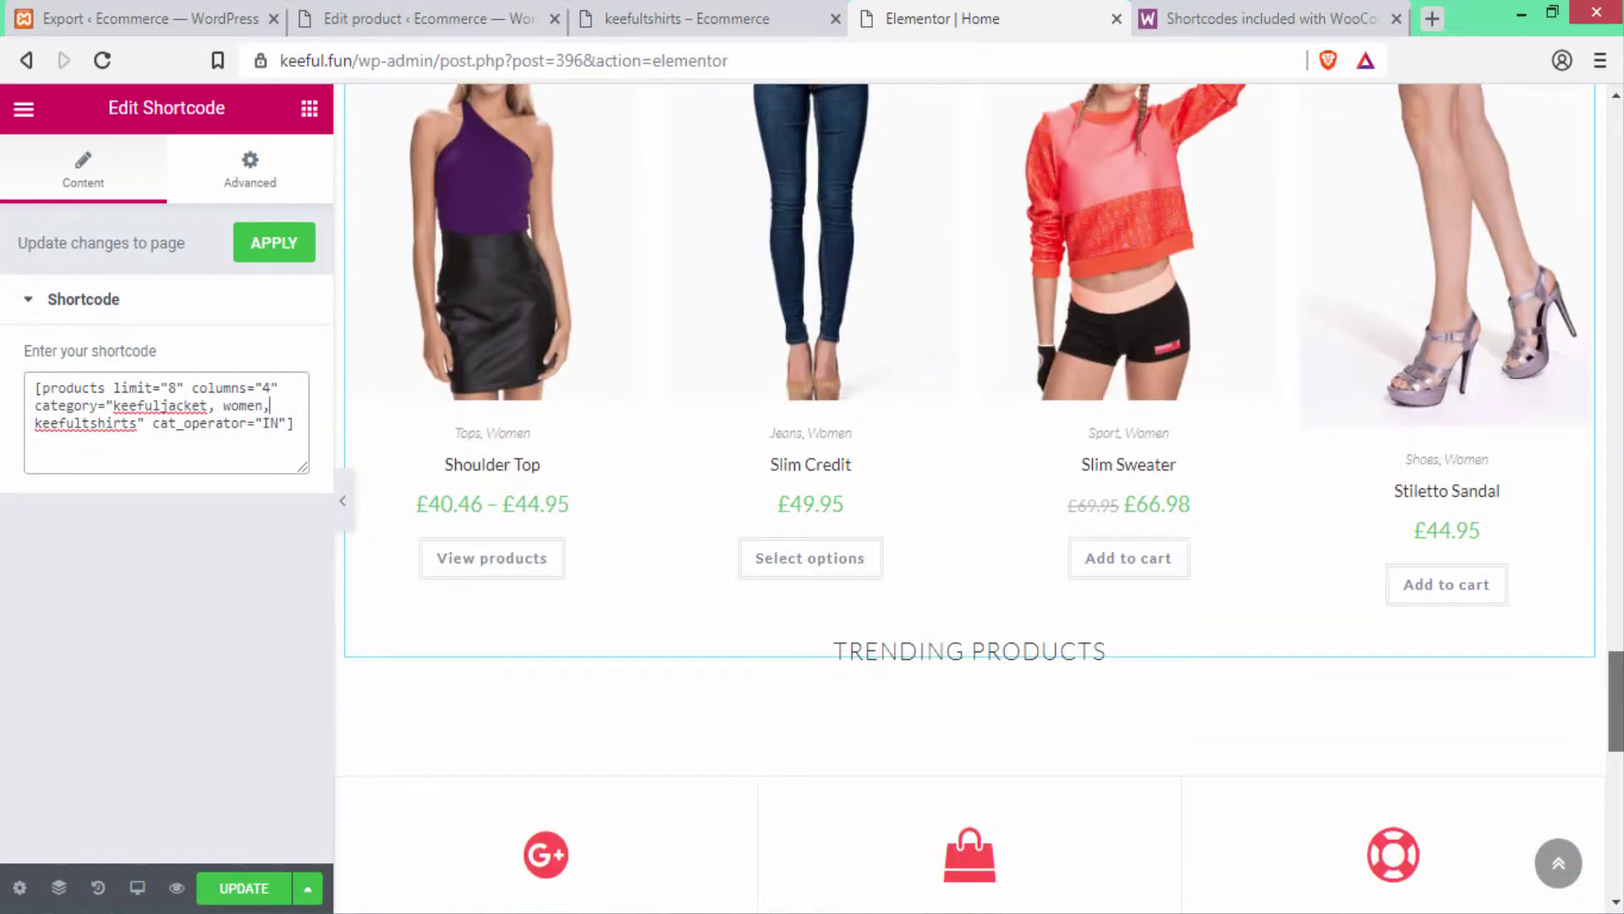
scroll(1557, 859, up, 6)
drag(1618, 633, 1621, 582)
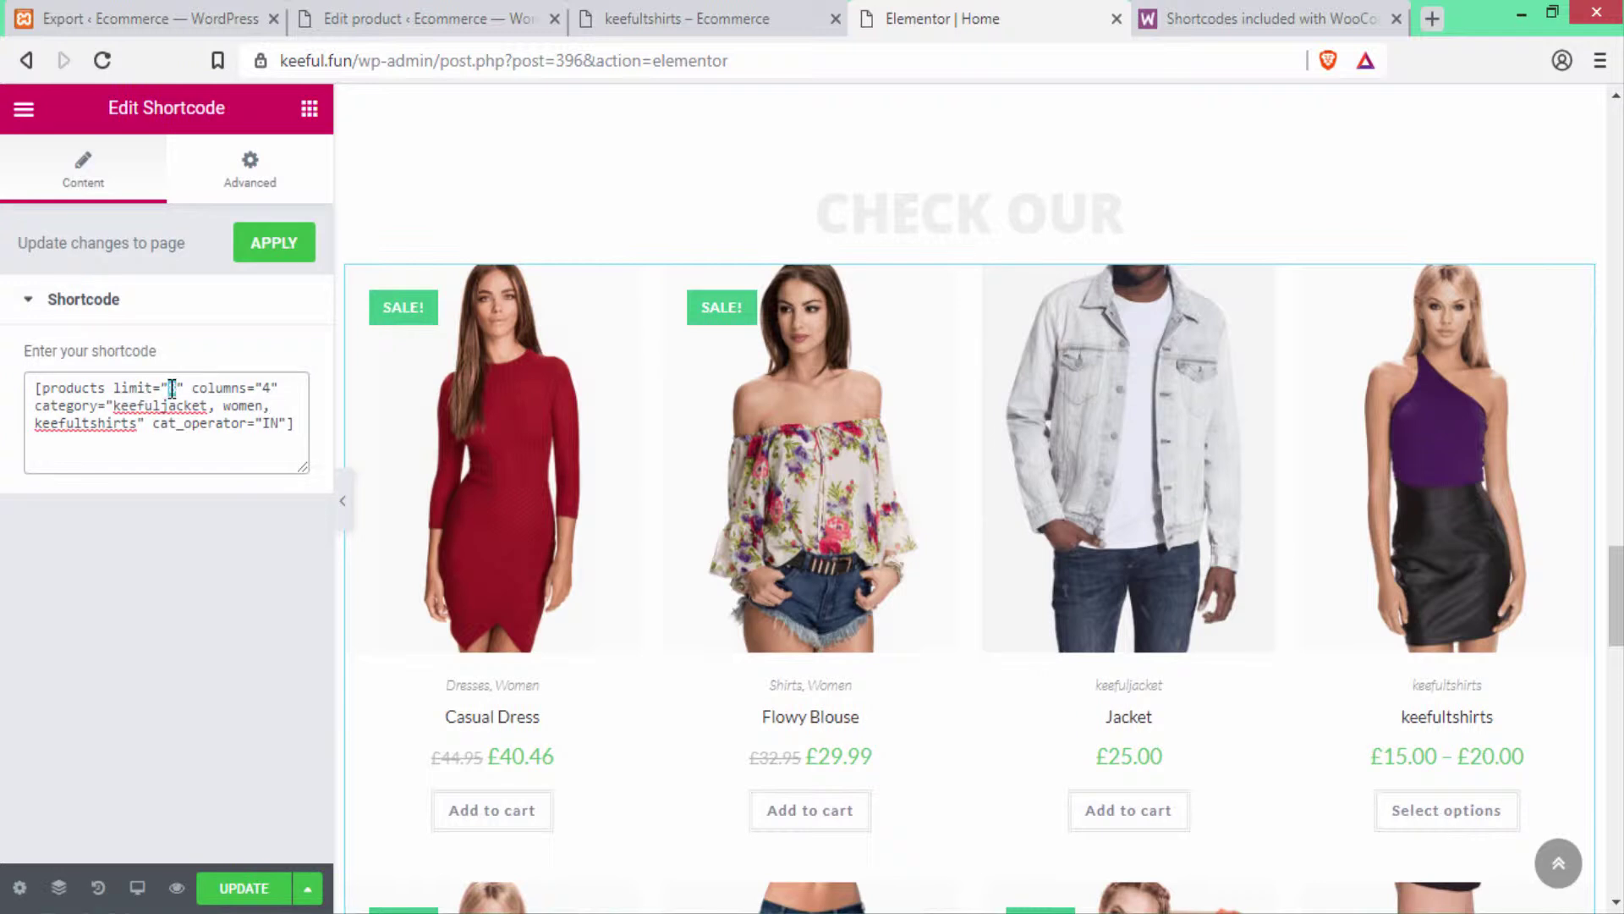
Set the shortcode's product limit to 3 and its columns to 3.
text(4)
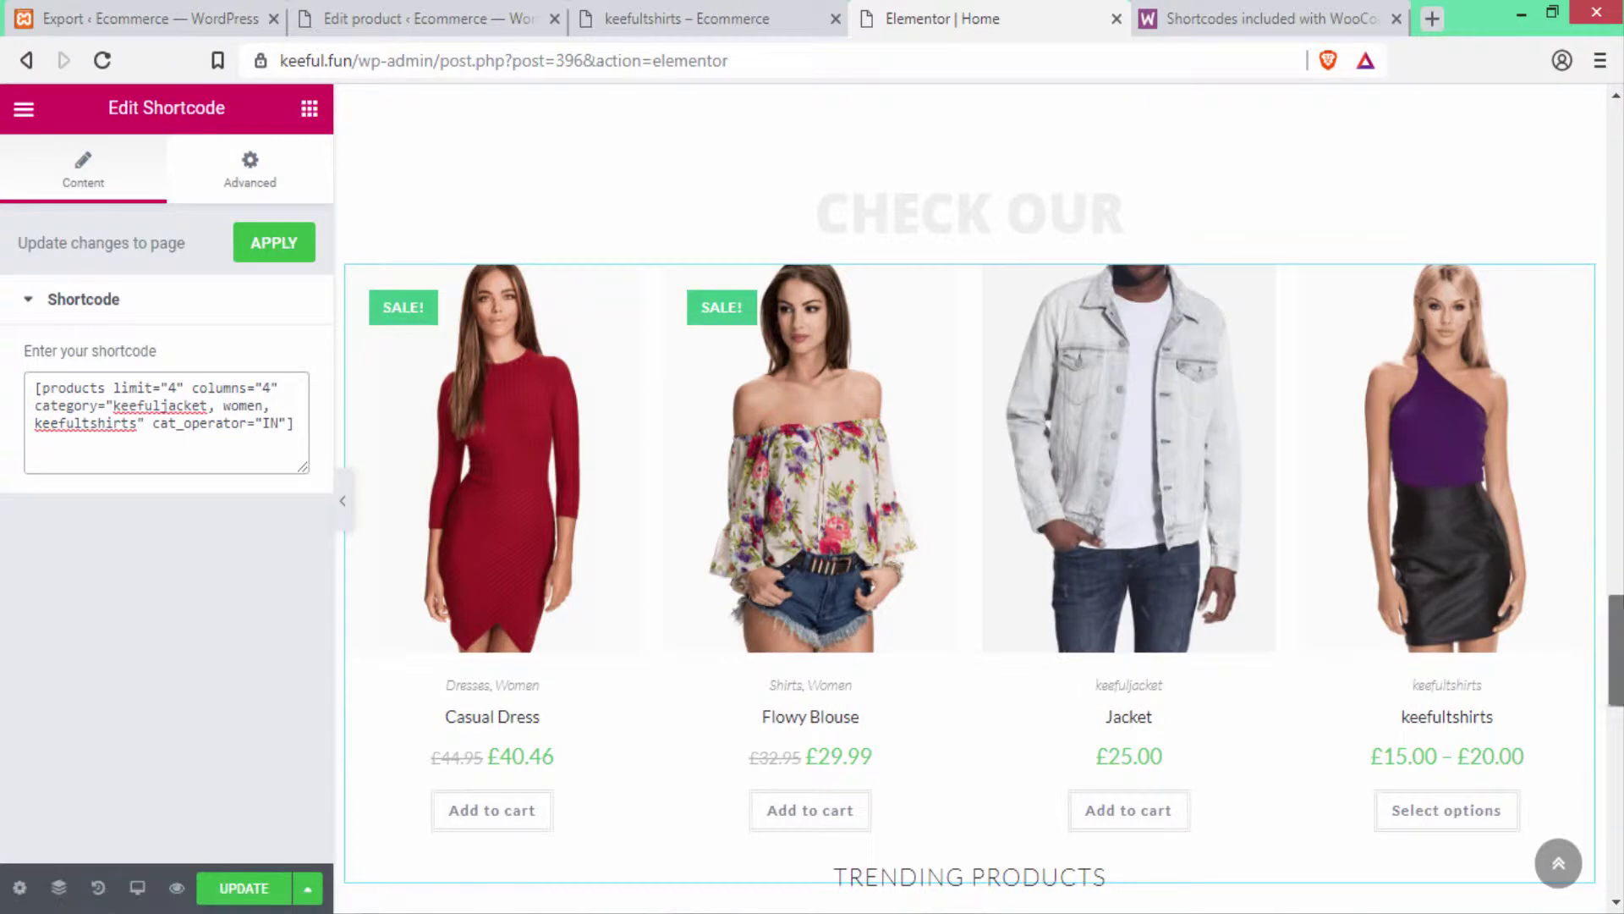
scroll(970, 499, down, 6)
scroll(969, 499, up, 4)
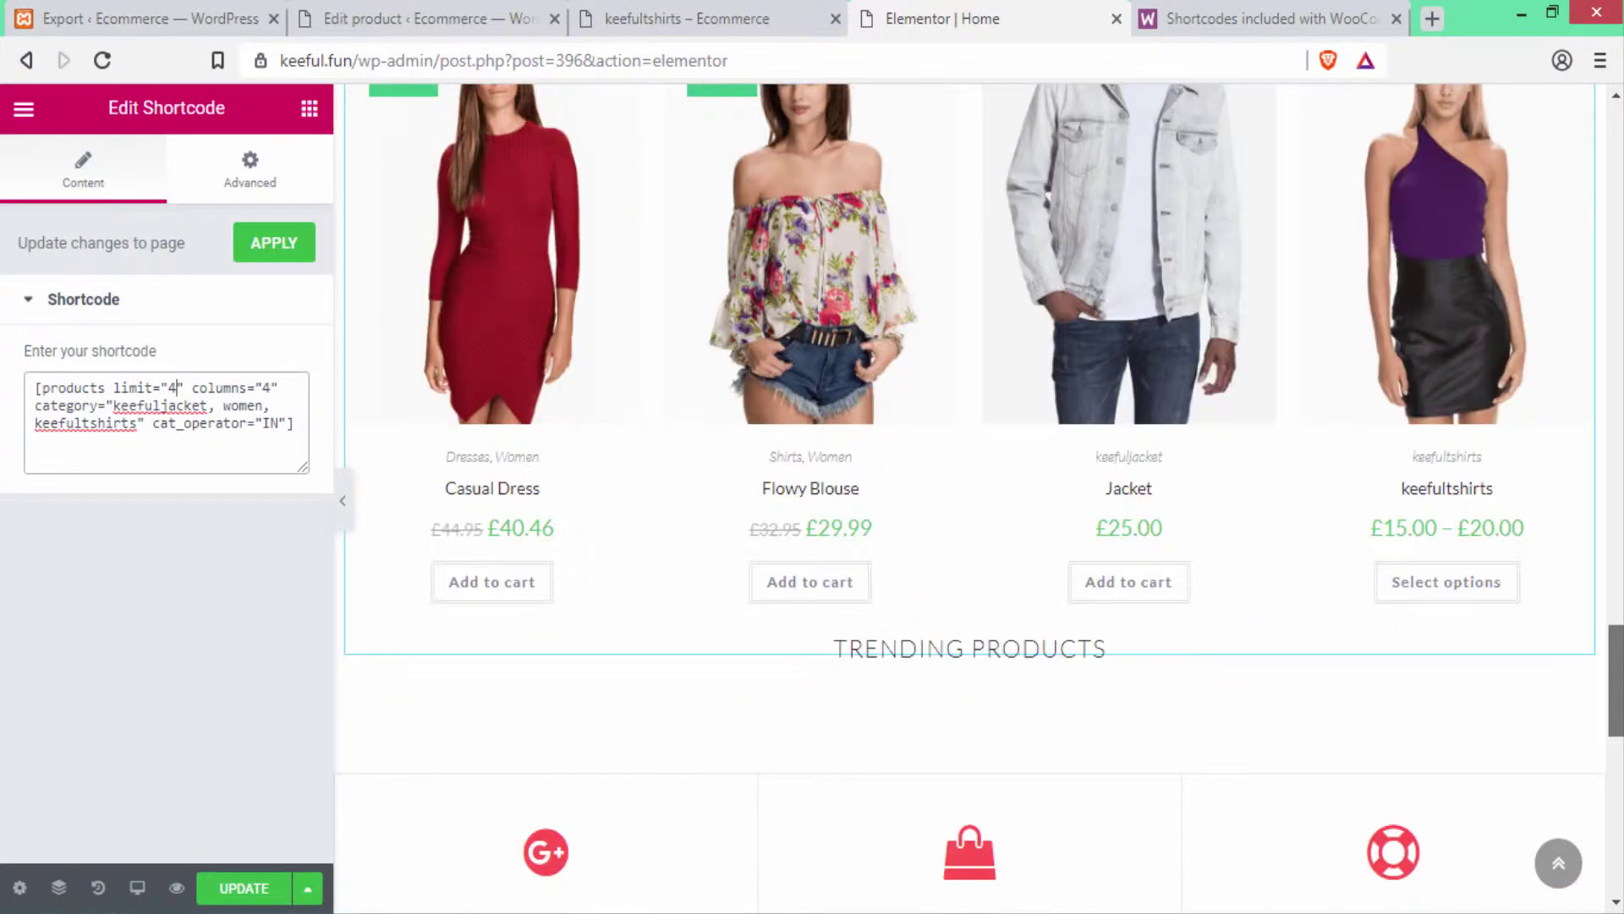
scroll(970, 499, up, 4)
scroll(970, 499, down, 2)
scroll(970, 499, up, 1)
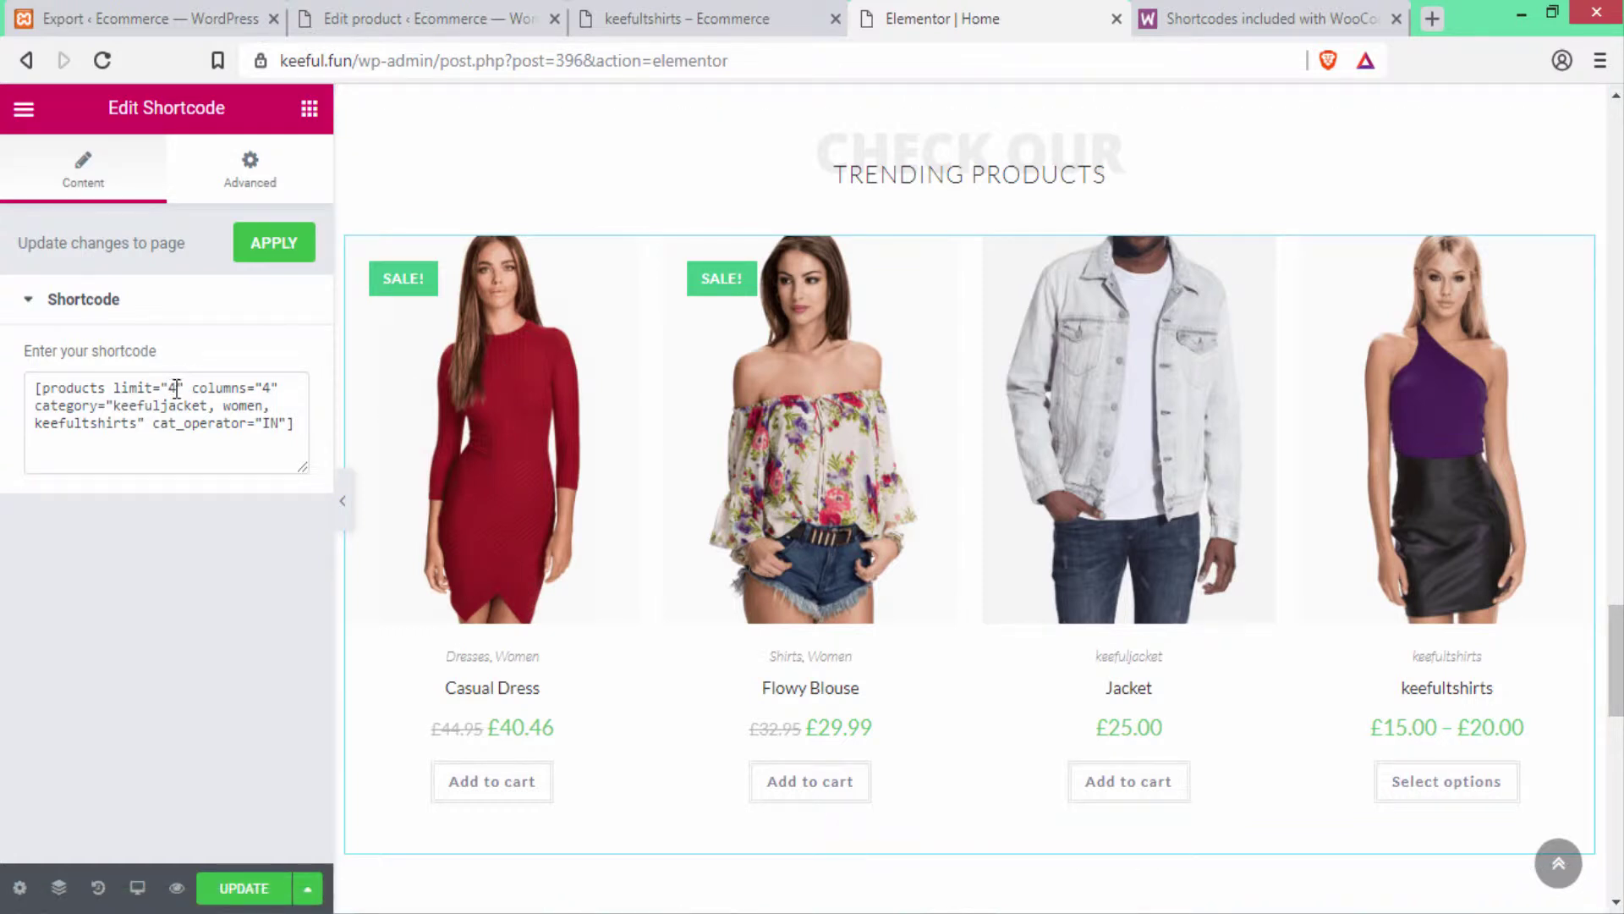
double_click(174, 388)
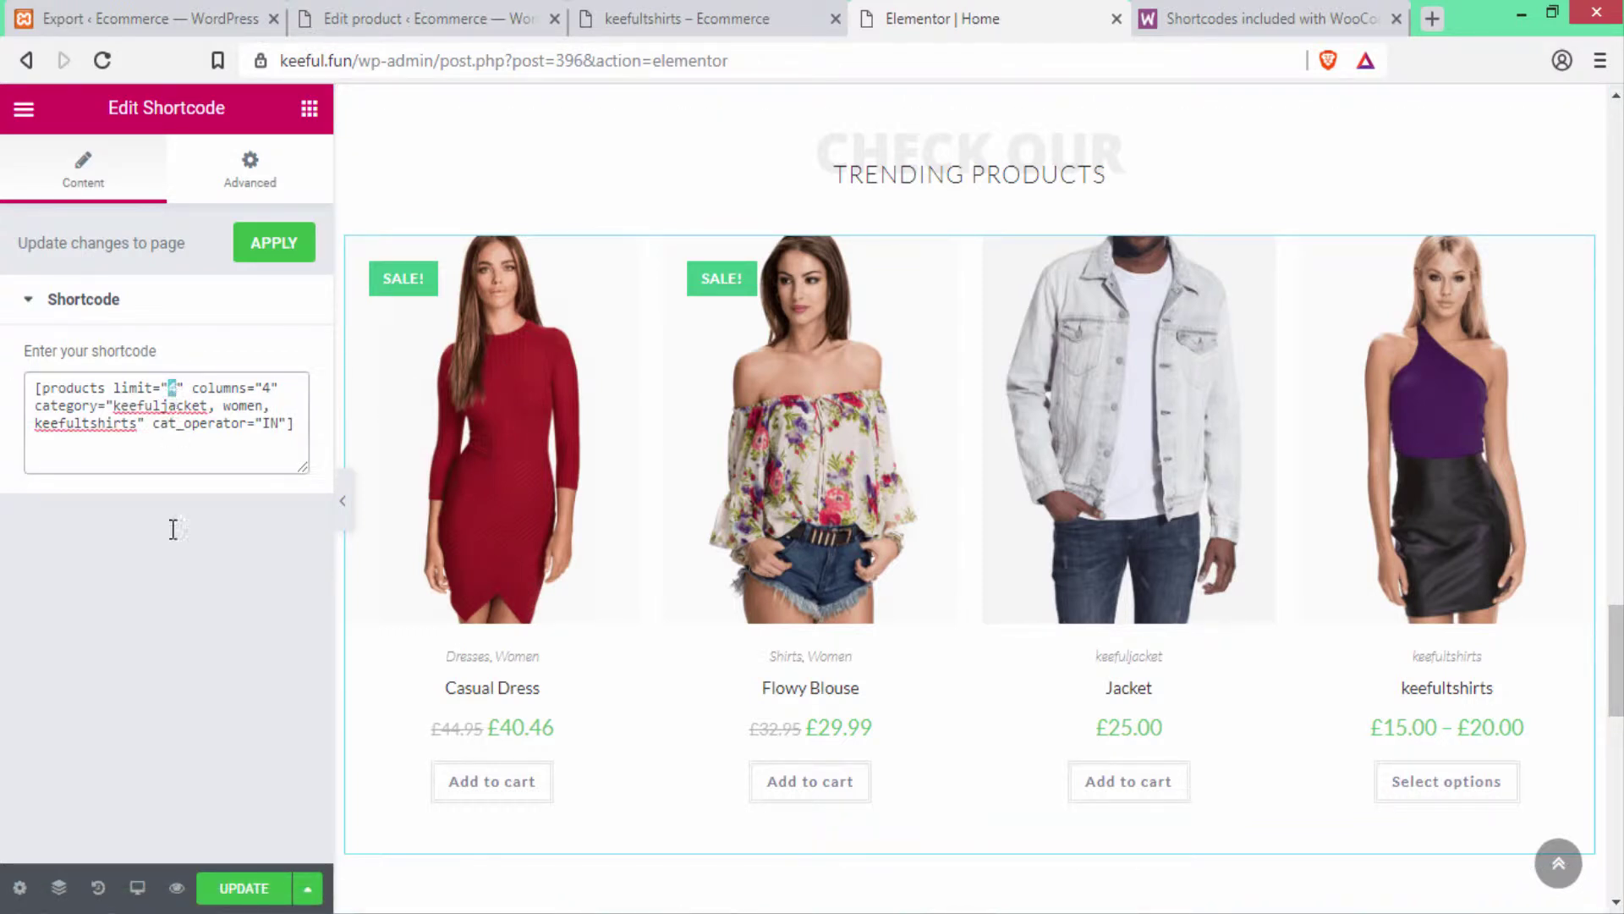
text(3)
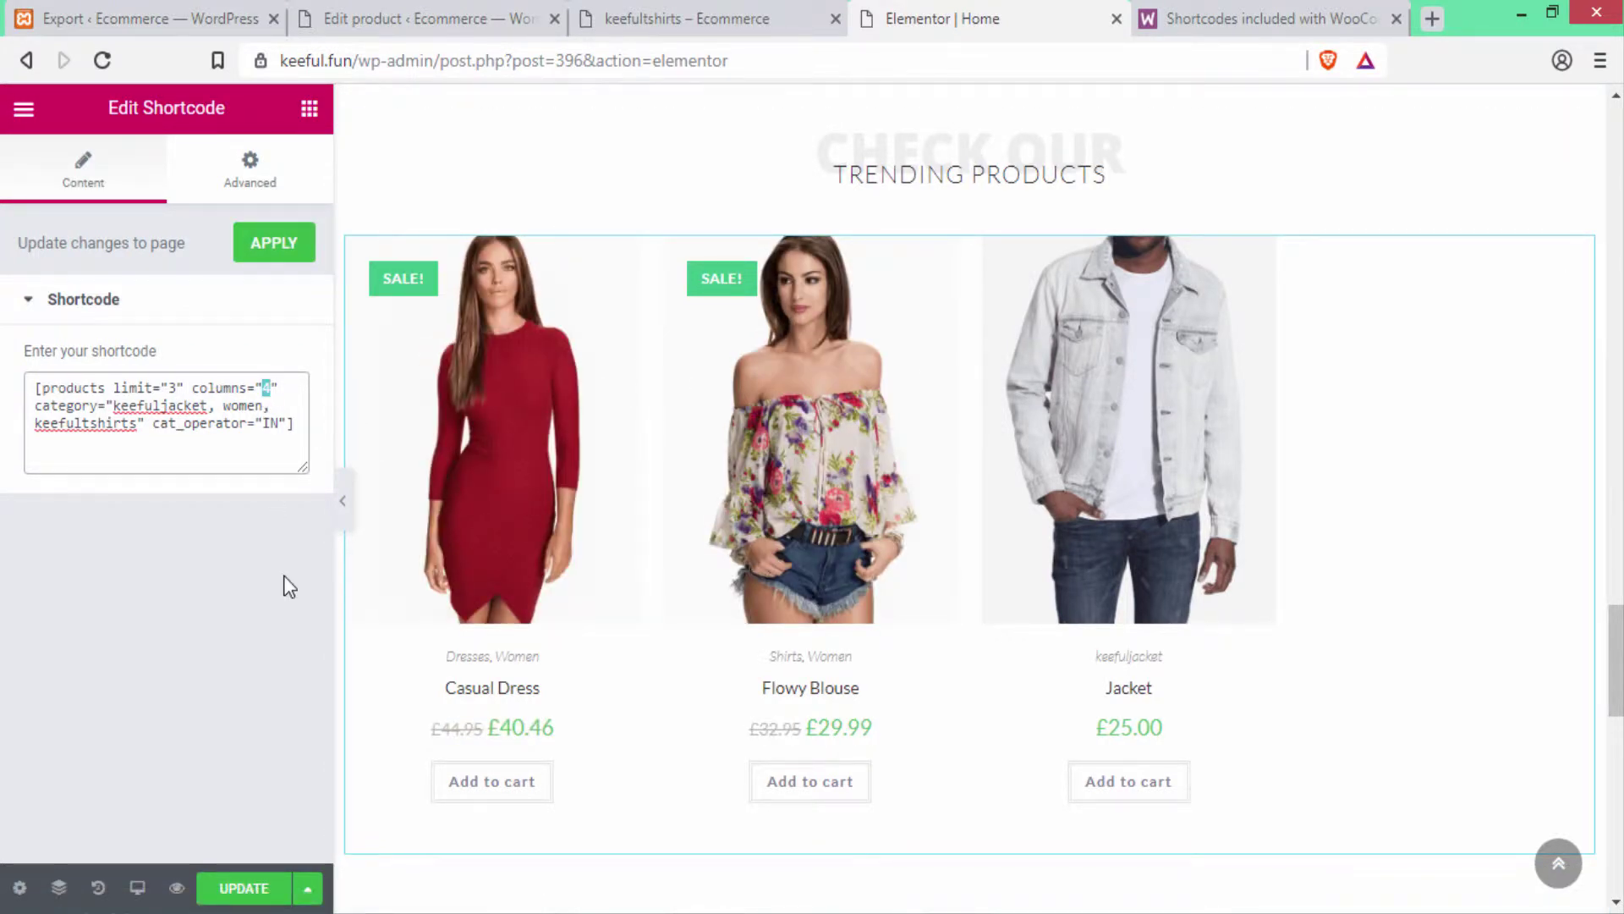
text(3)
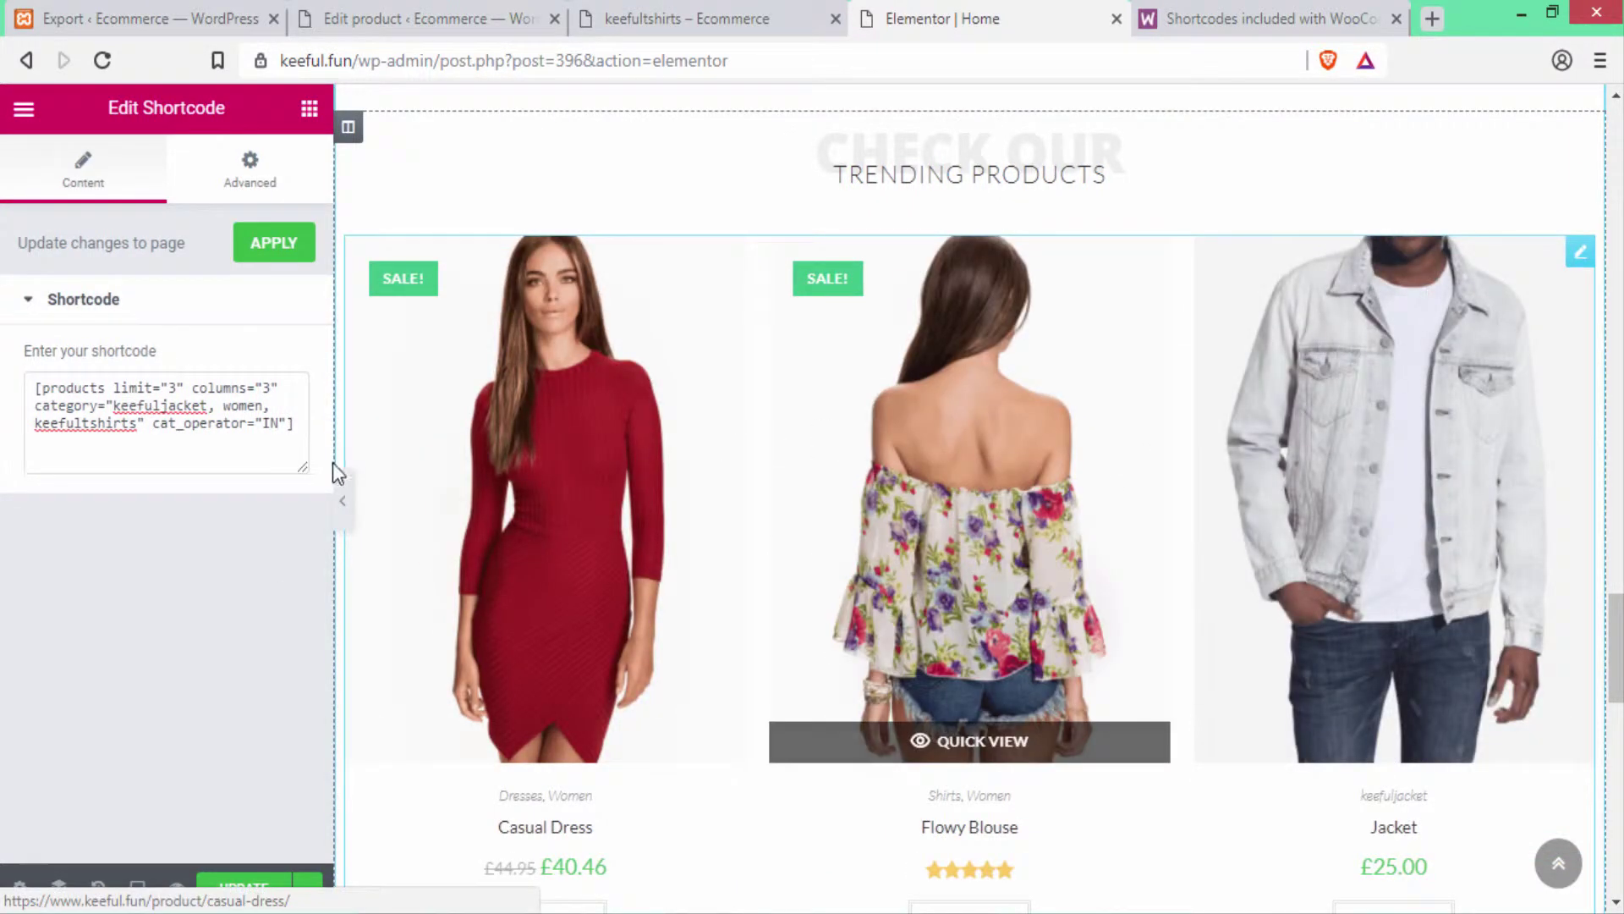
Apply the edited shortcode and update the Home page with its three-product grid.
click(277, 259)
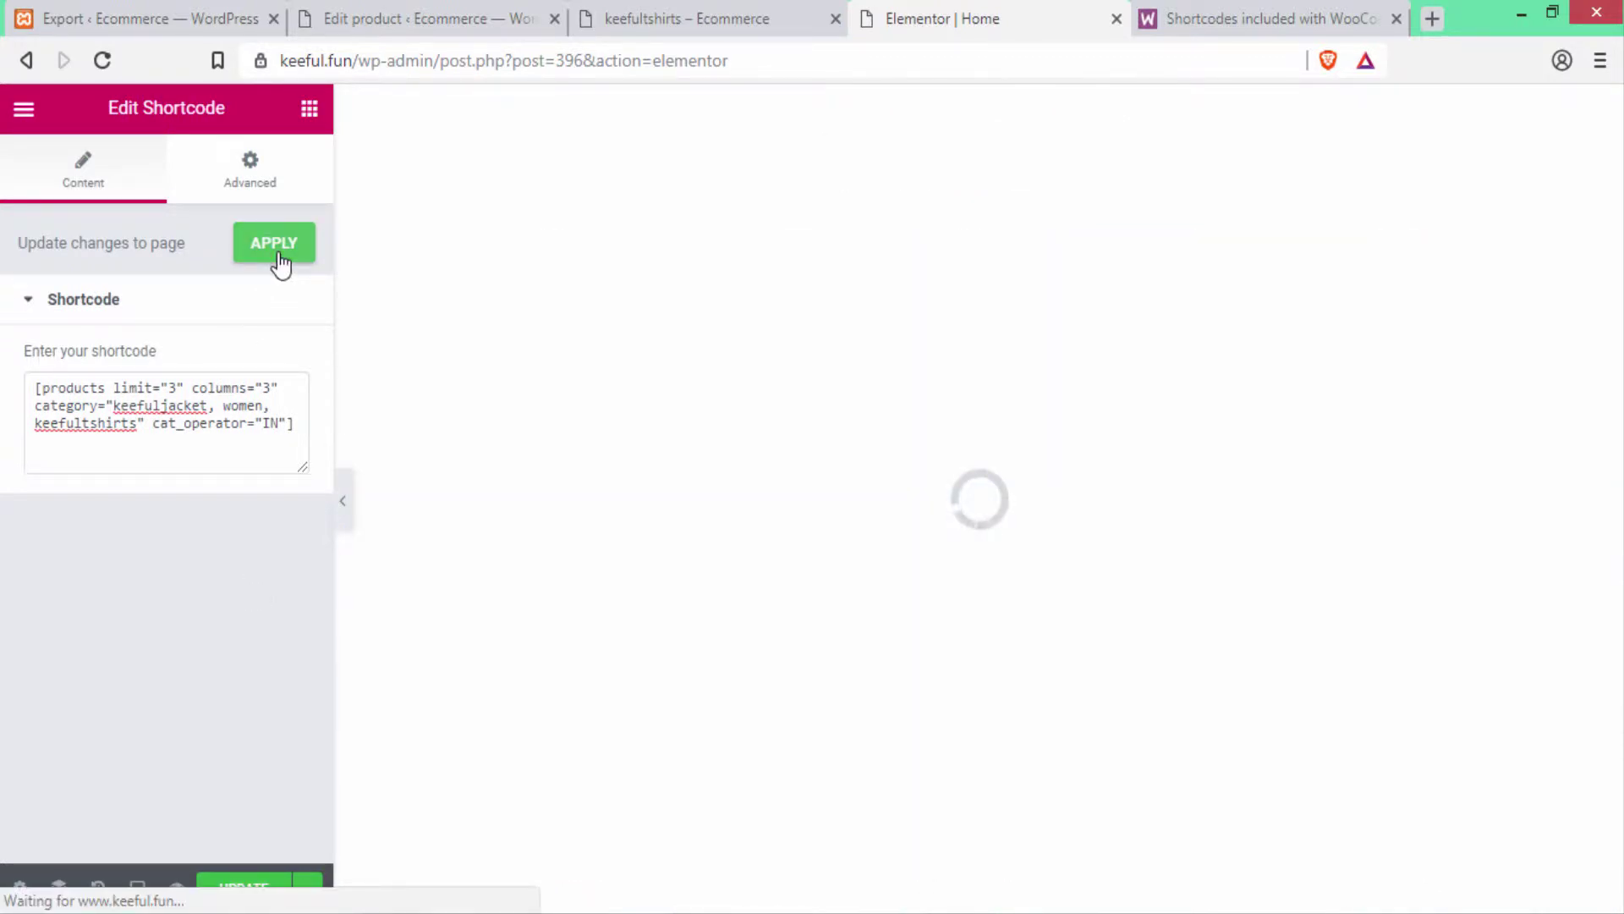
scroll(1531, 260, up, 5)
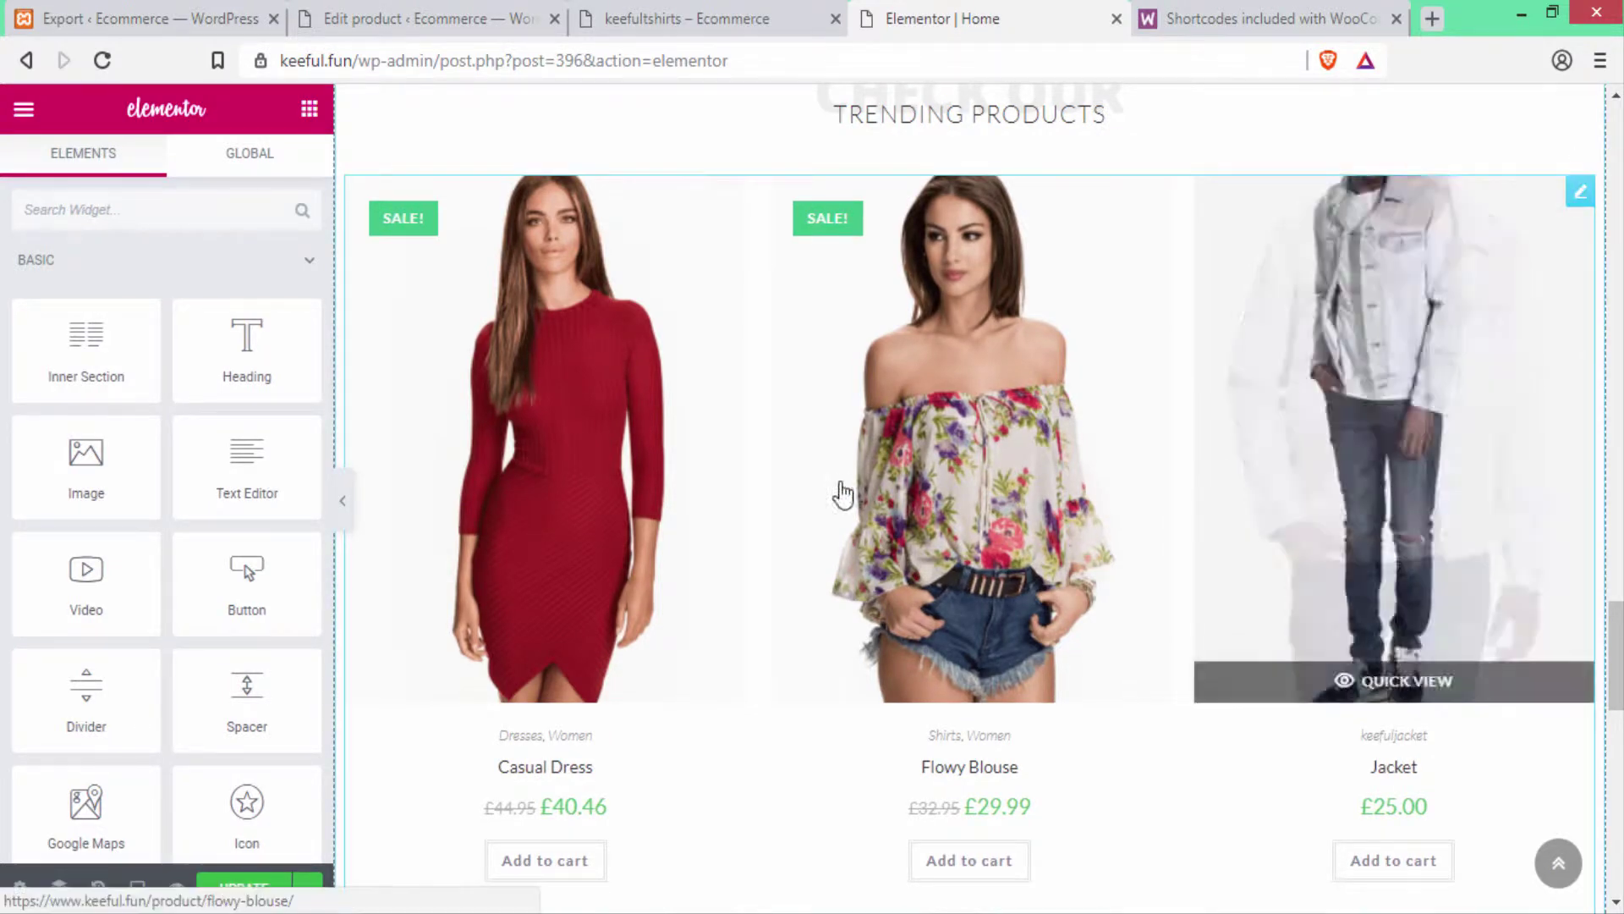
click(264, 892)
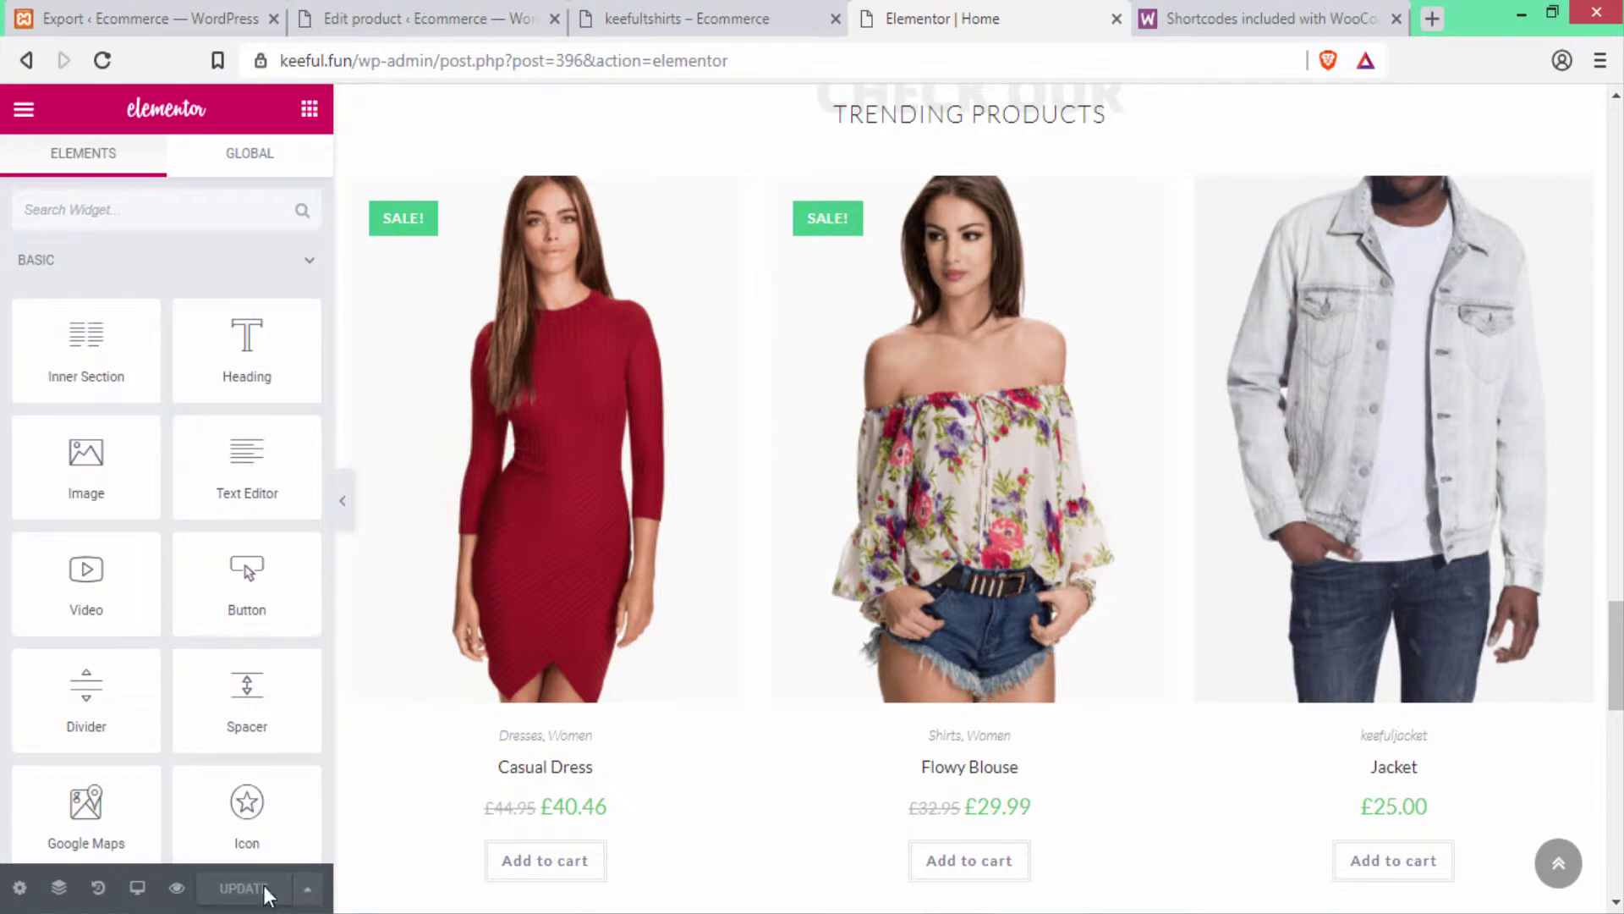
scroll(933, 633, up, 3)
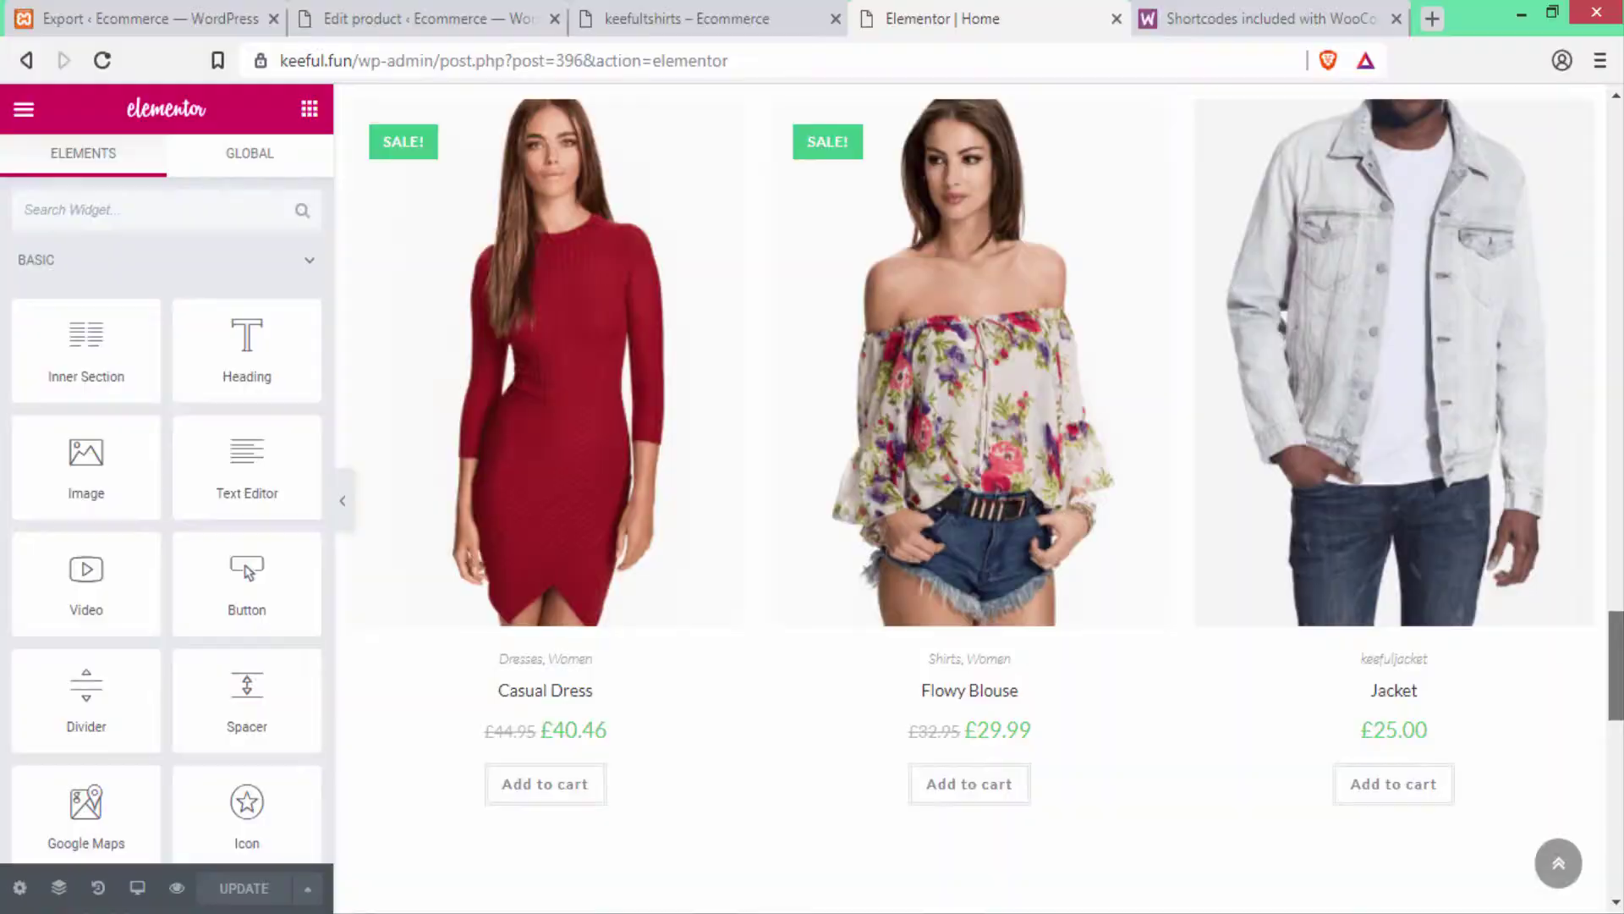
scroll(1129, 398, down, 5)
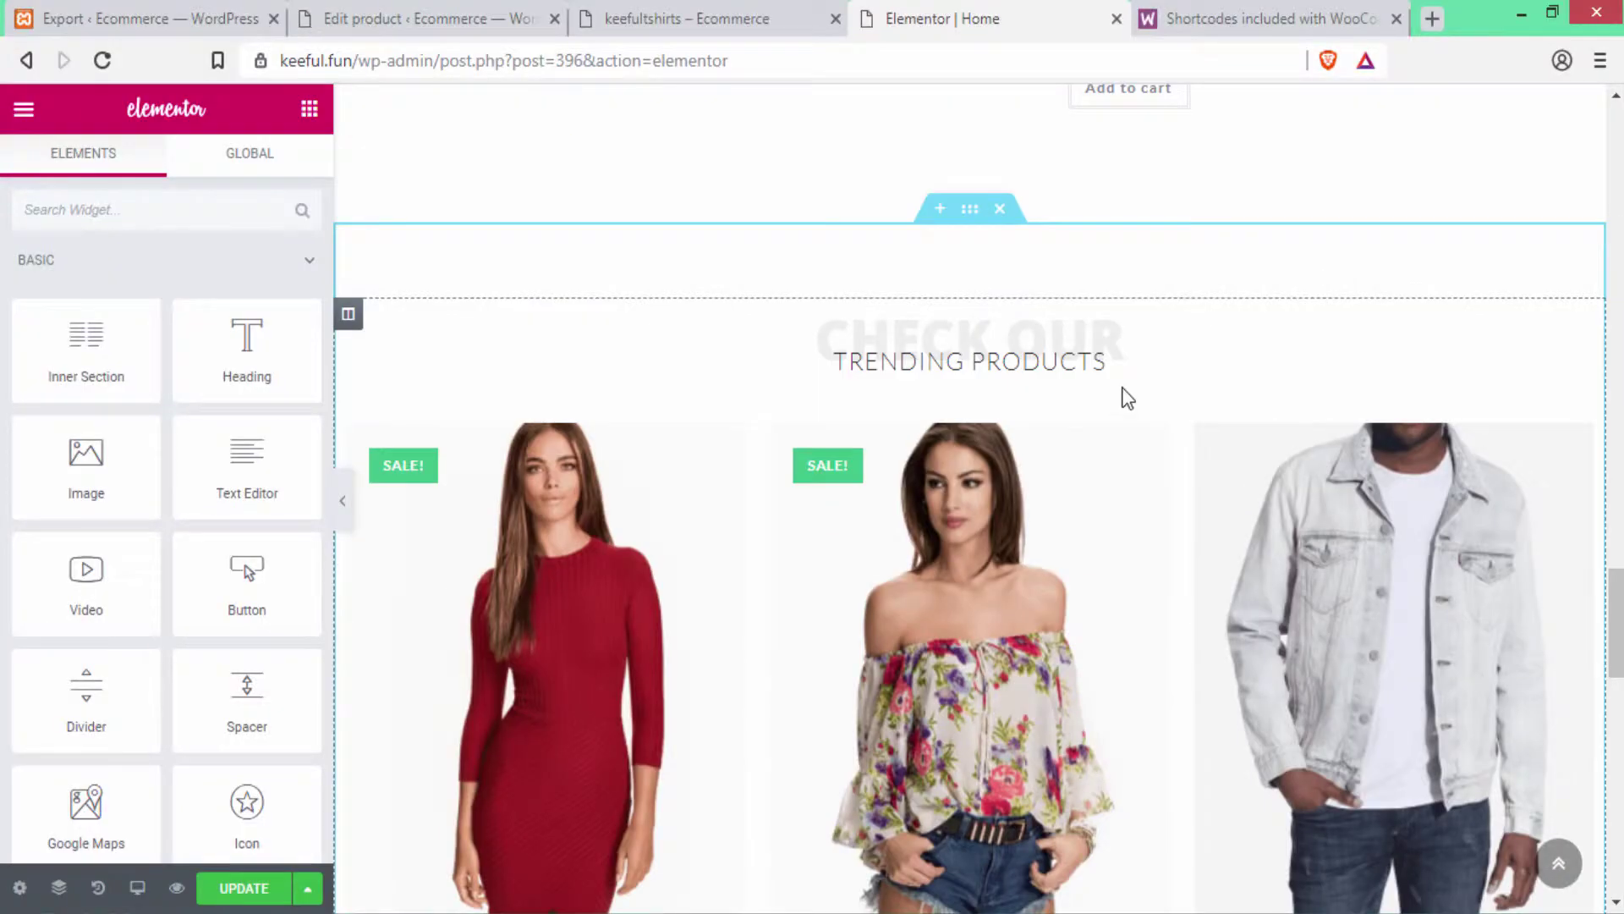
right_click(971, 213)
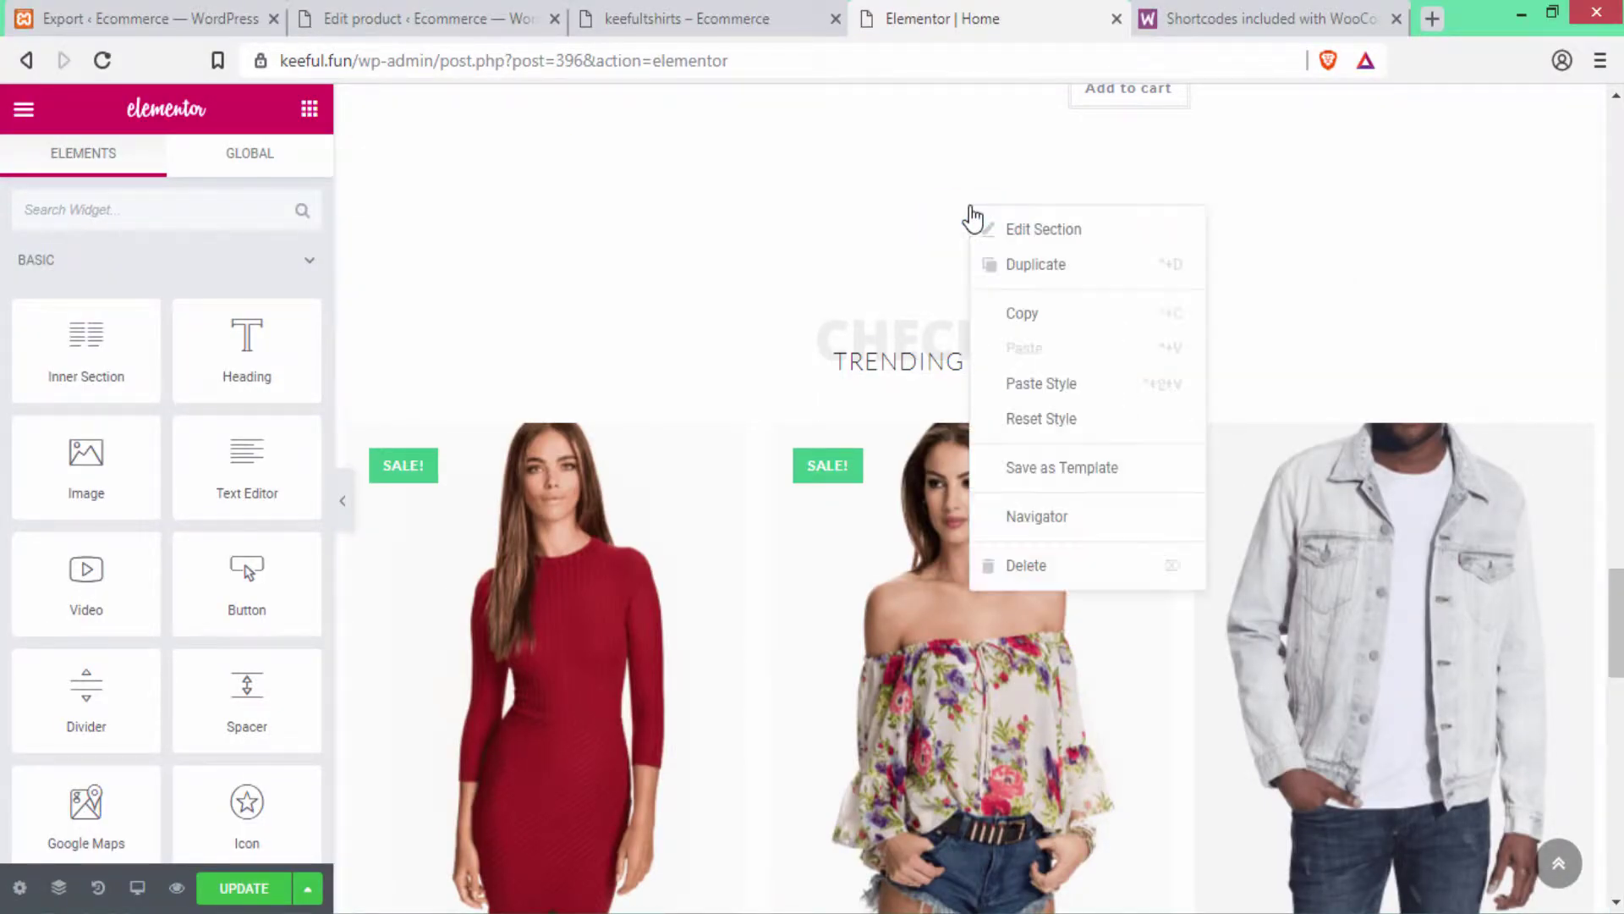
click(990, 265)
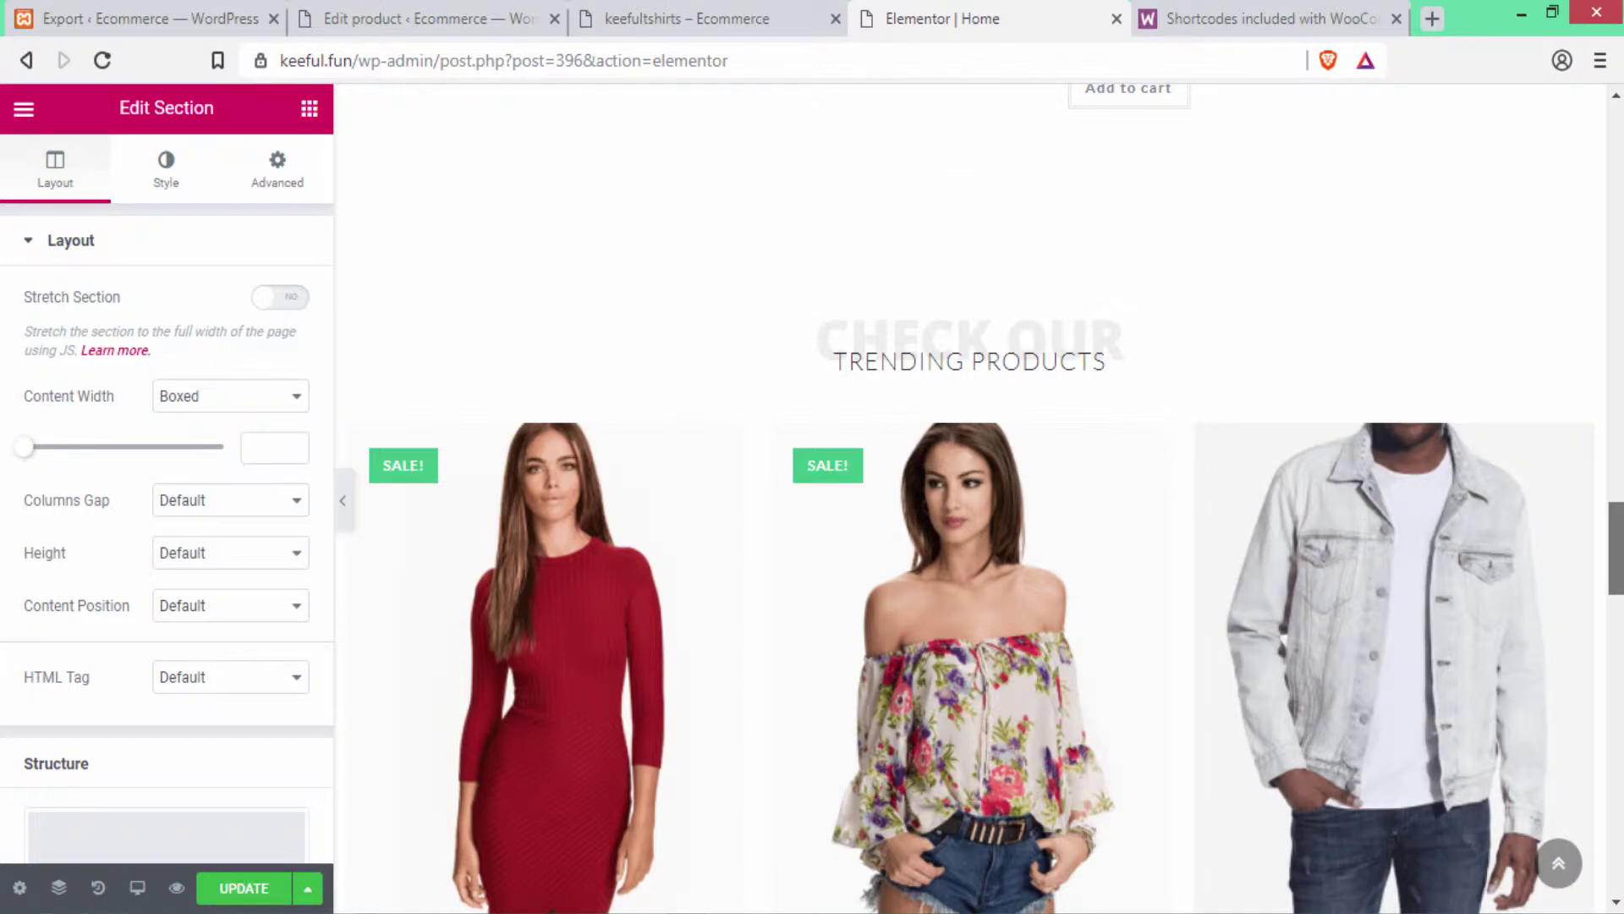
scroll(970, 499, up, 15)
scroll(969, 499, down, 12)
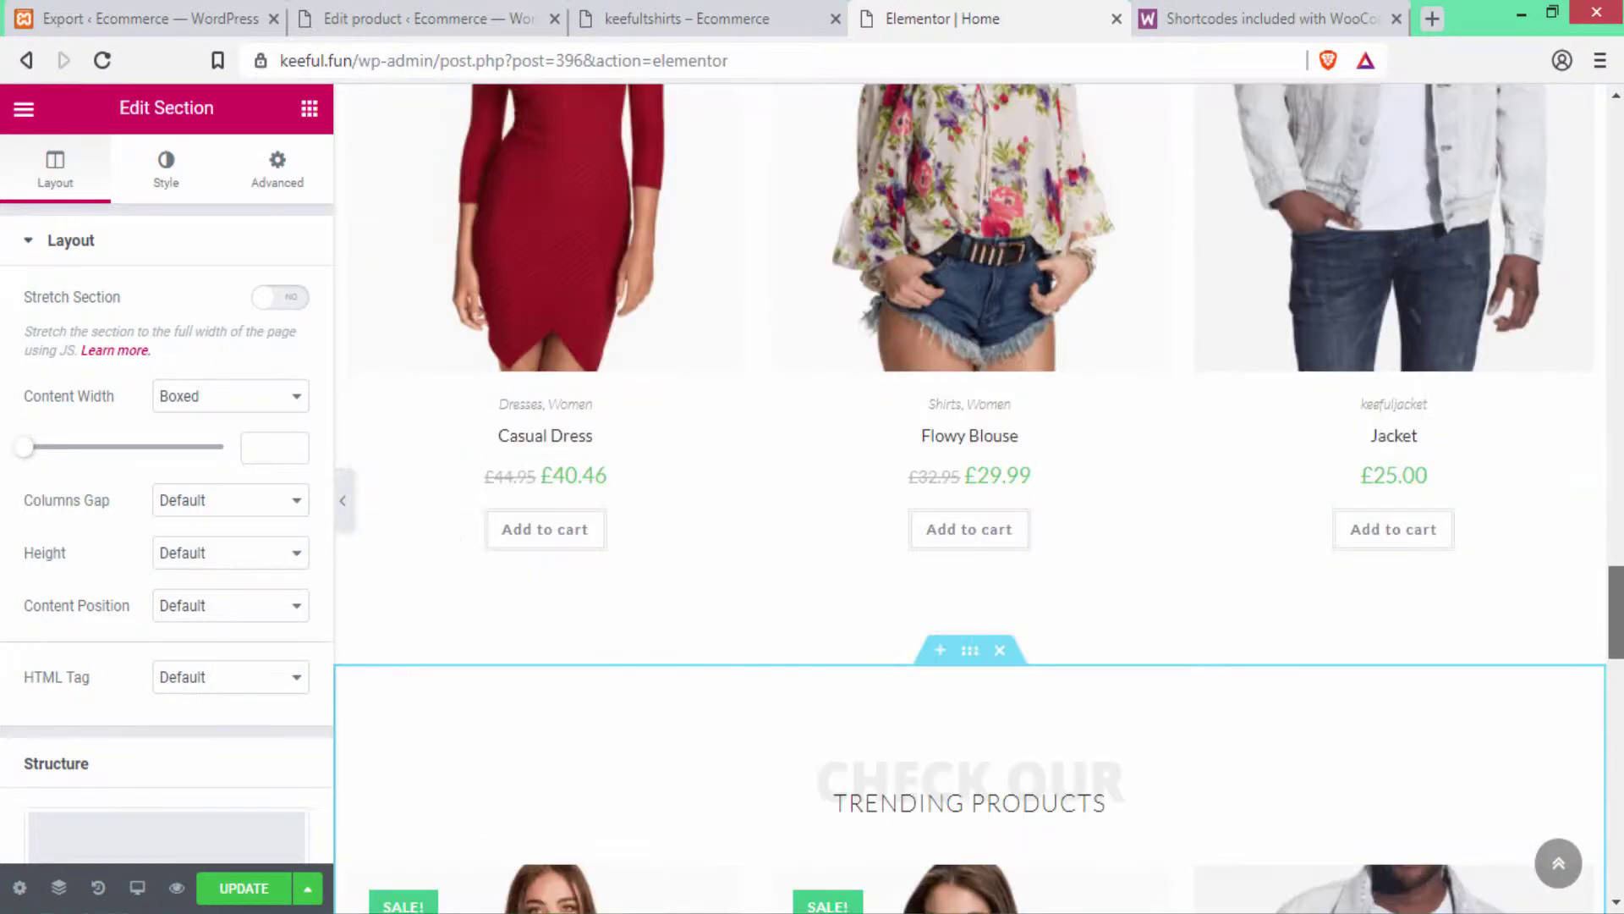
scroll(970, 500, down, 7)
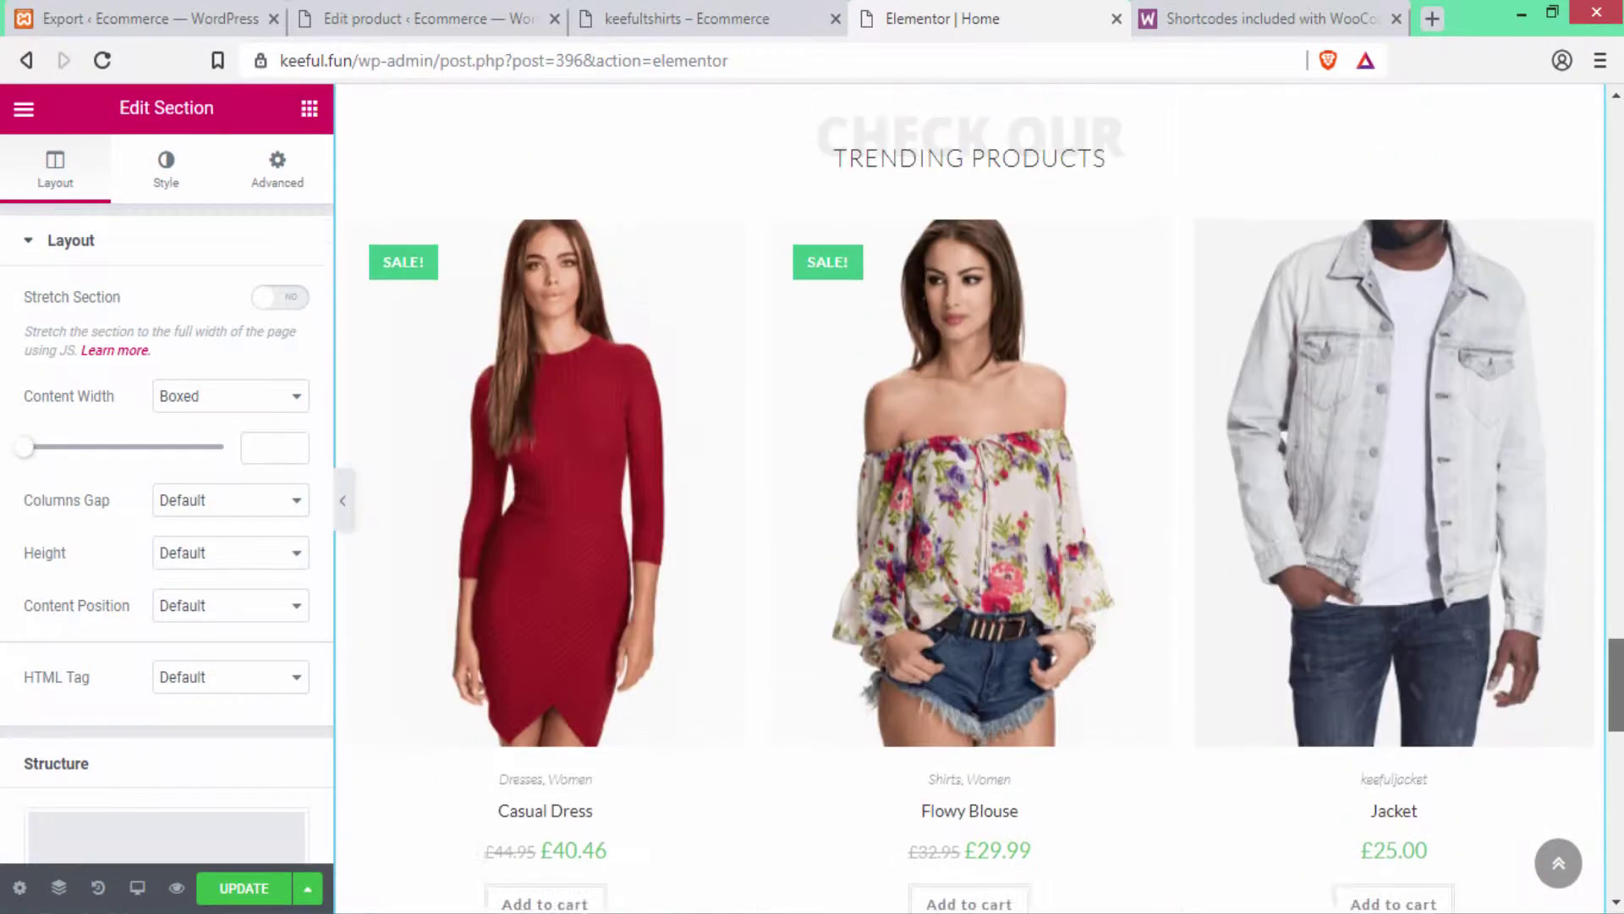
scroll(1604, 681, up, 1)
scroll(1603, 681, down, 1)
scroll(1603, 681, up, 1)
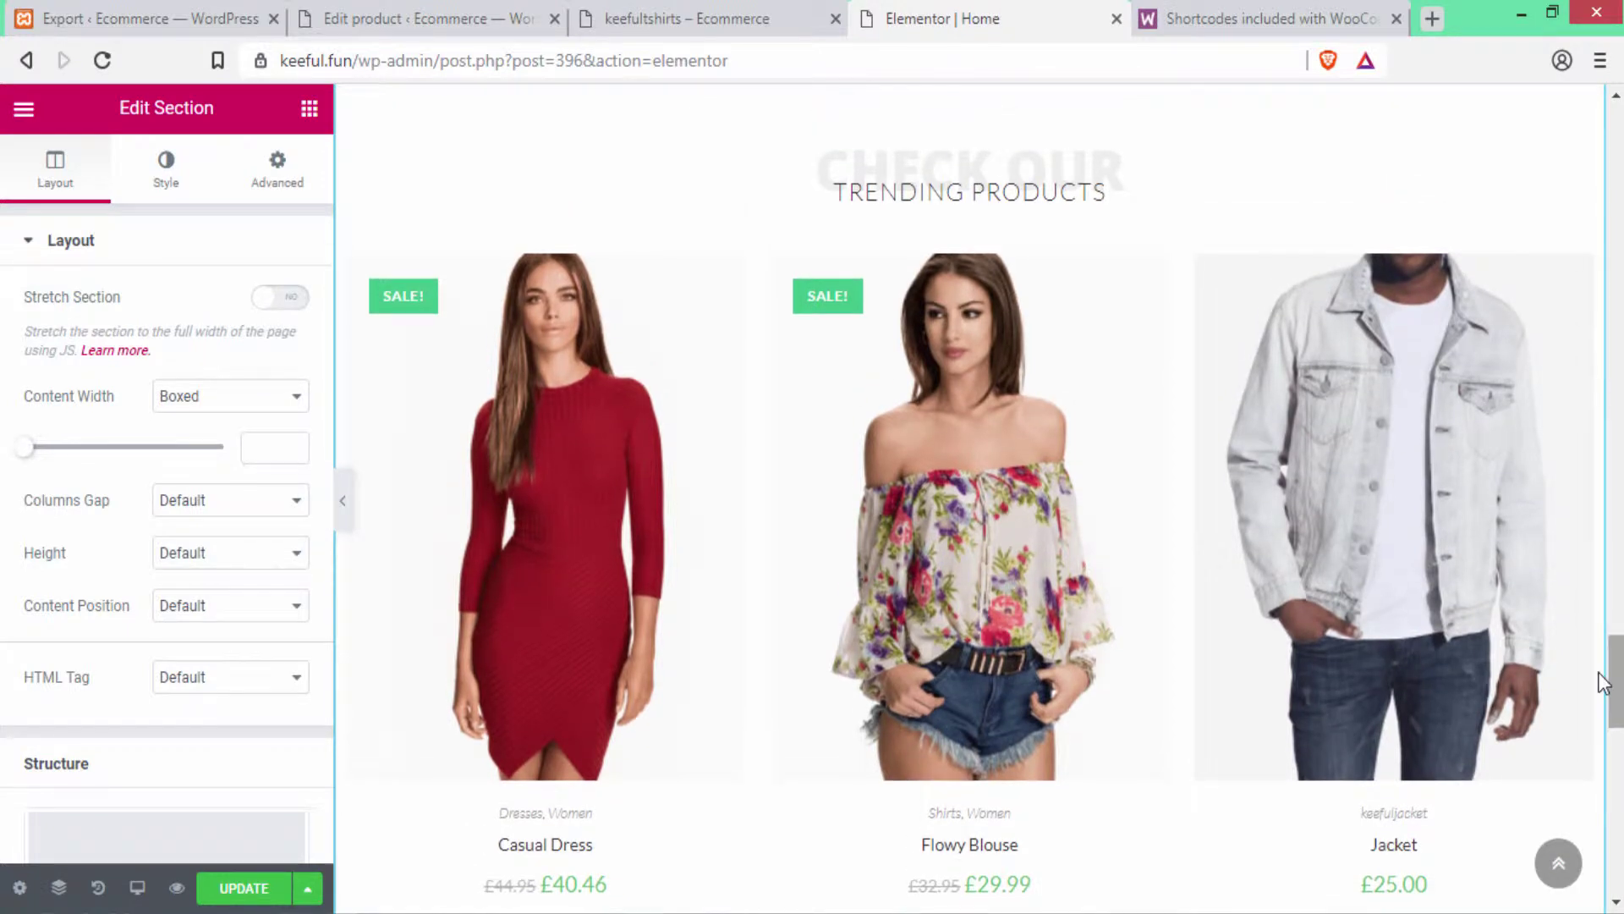
mouse_move(1515, 265)
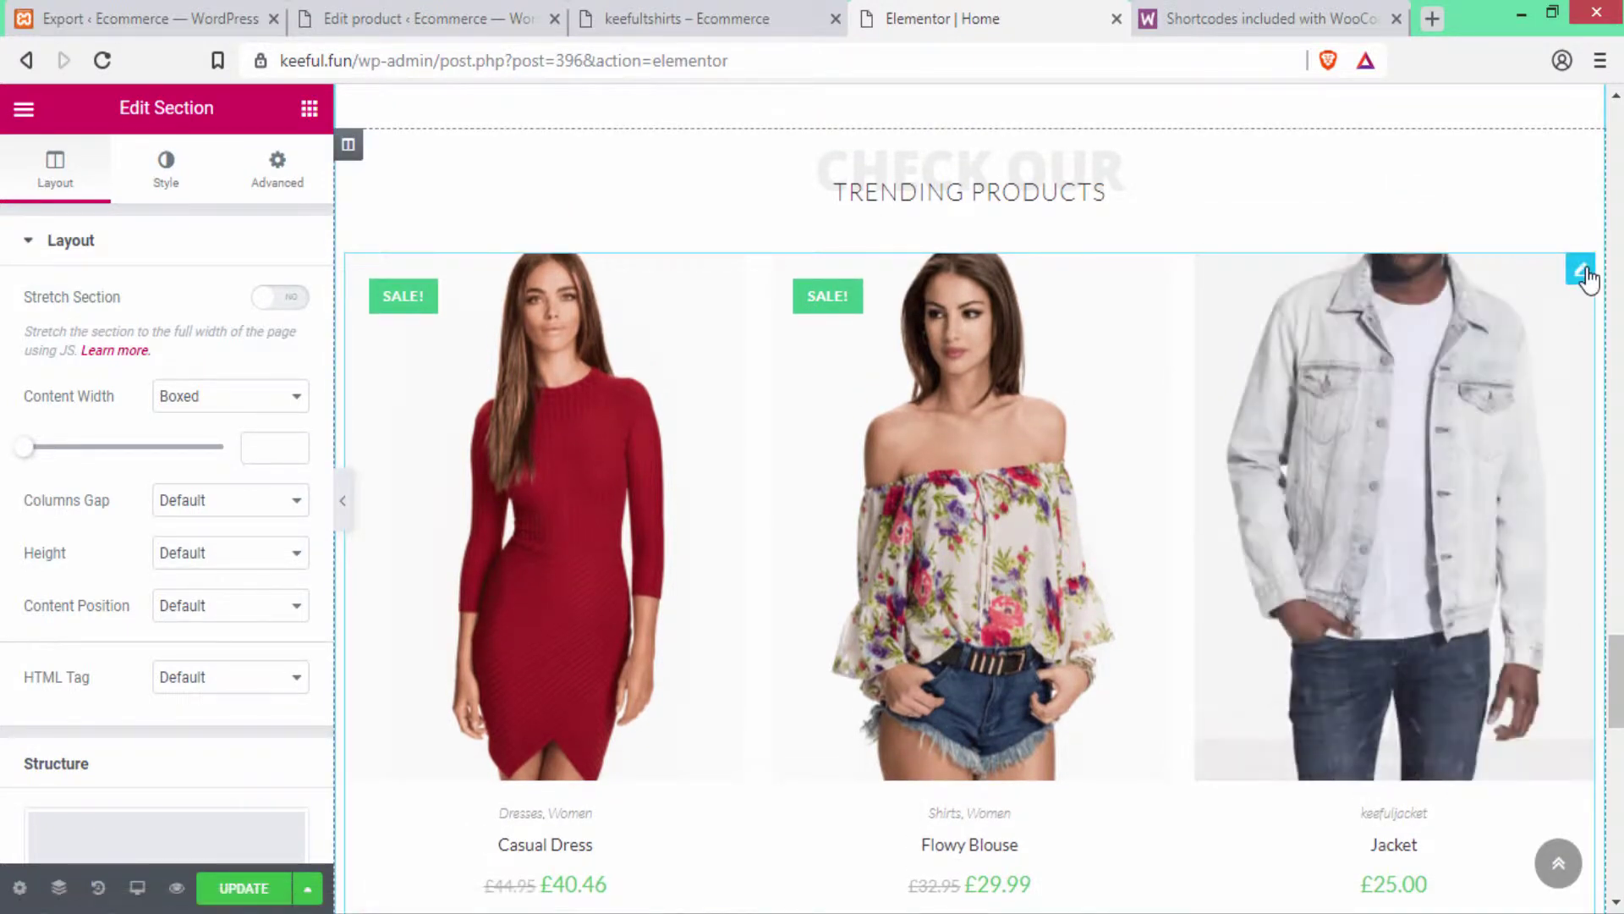
Replace the Trending Products shortcode with [products columns="3" orderby="title" ids=".
click(1581, 271)
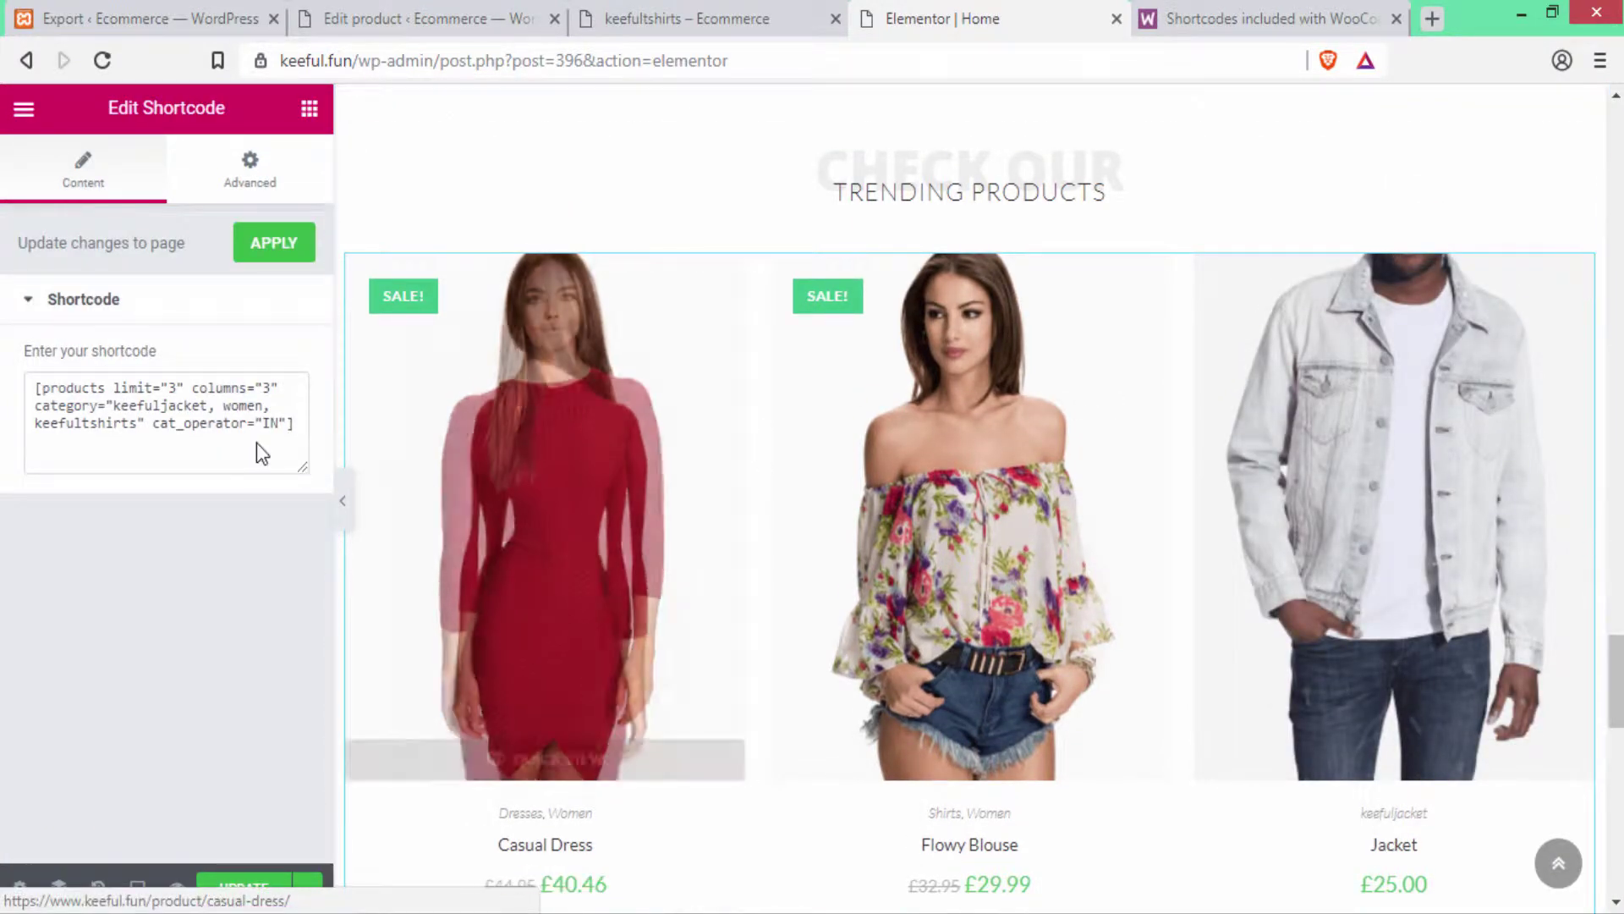
drag(296, 423, 39, 391)
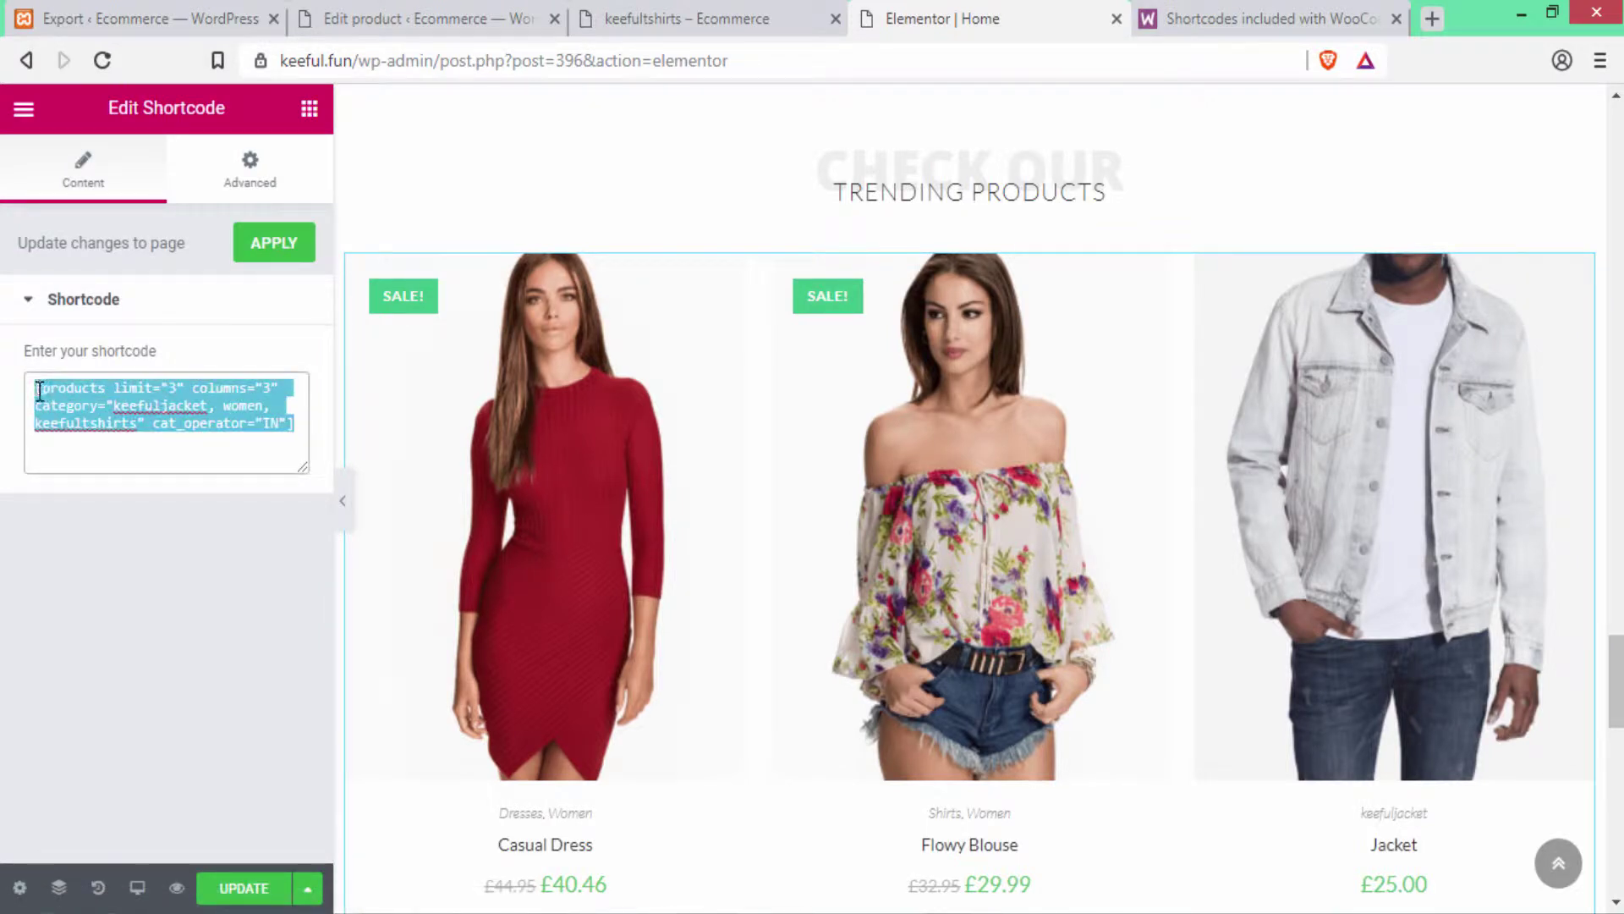
text([gallery id="123" size="medium"])
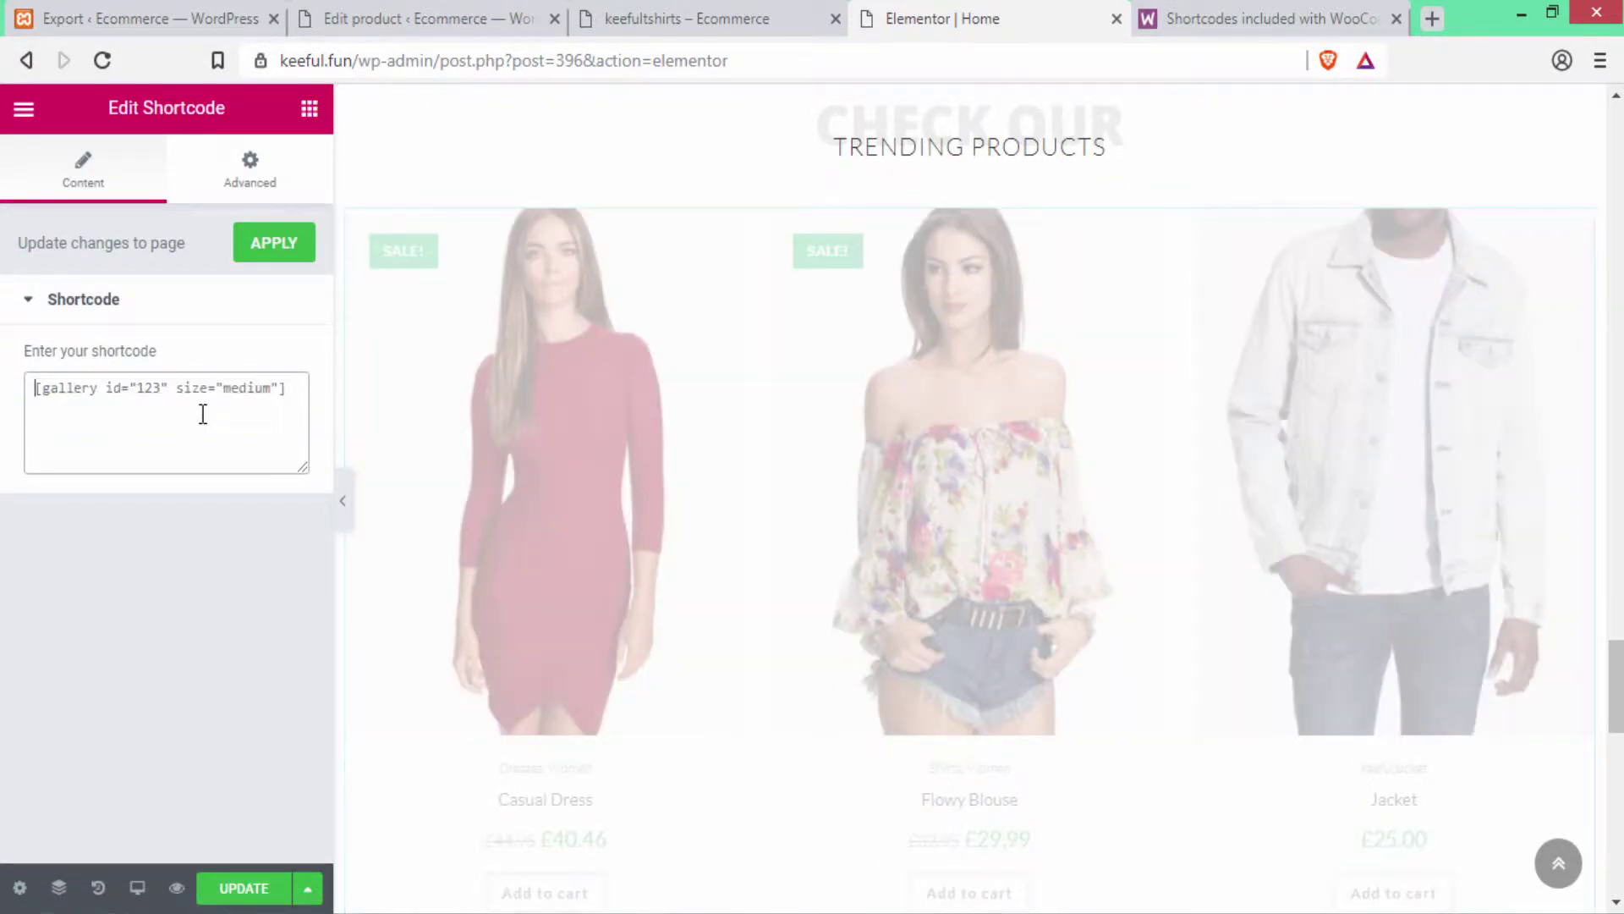
key(ctrl+a)
text([)
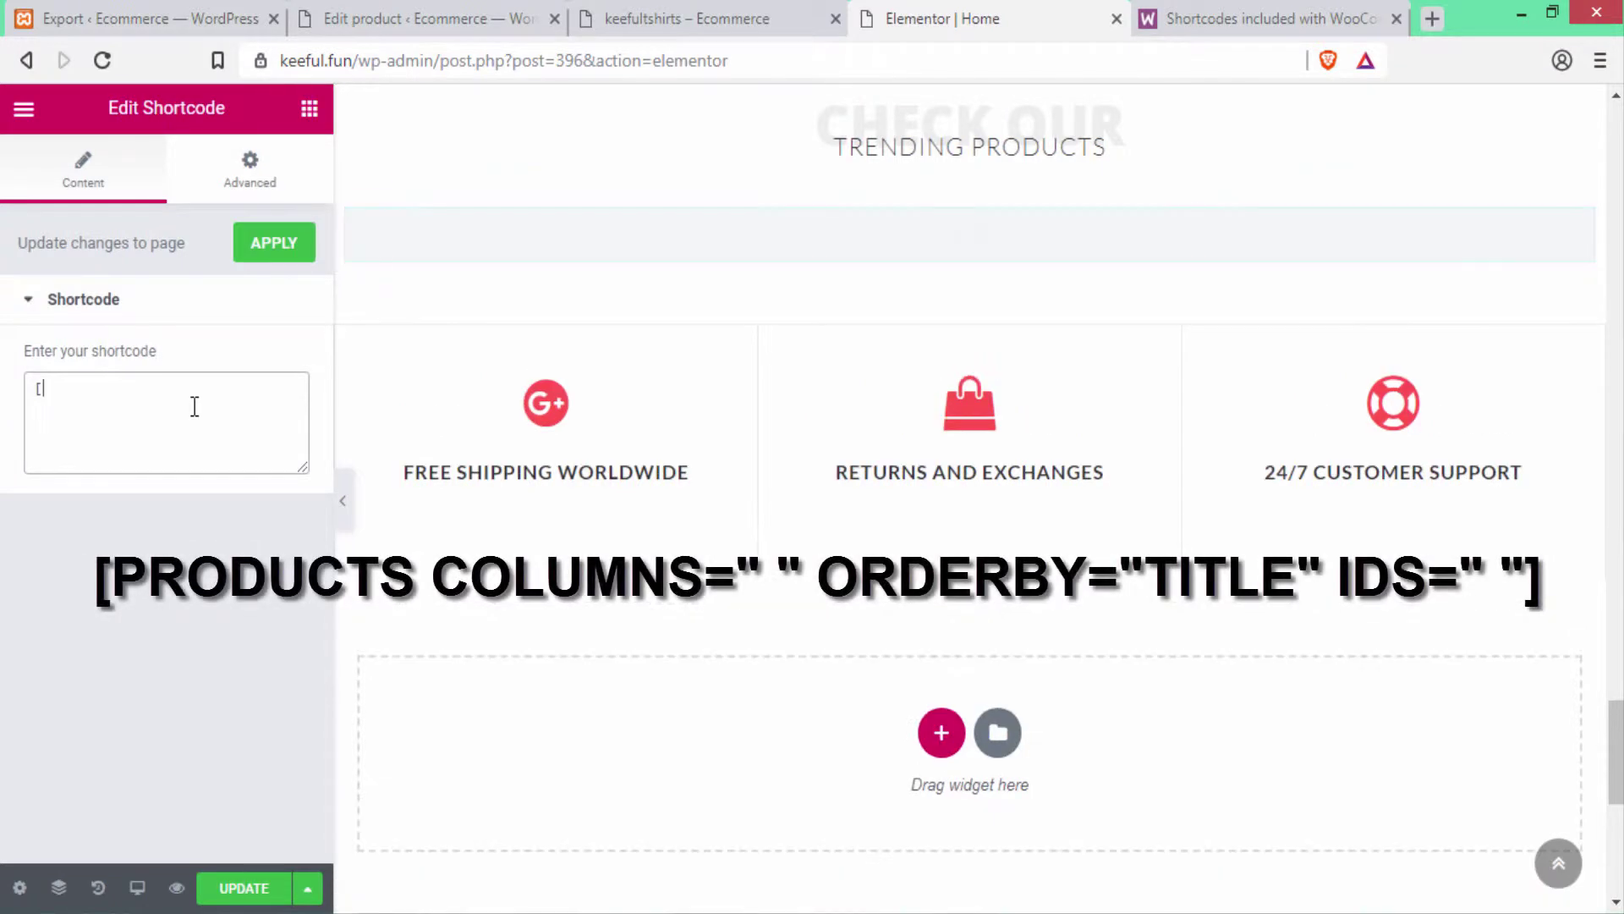
text(products)
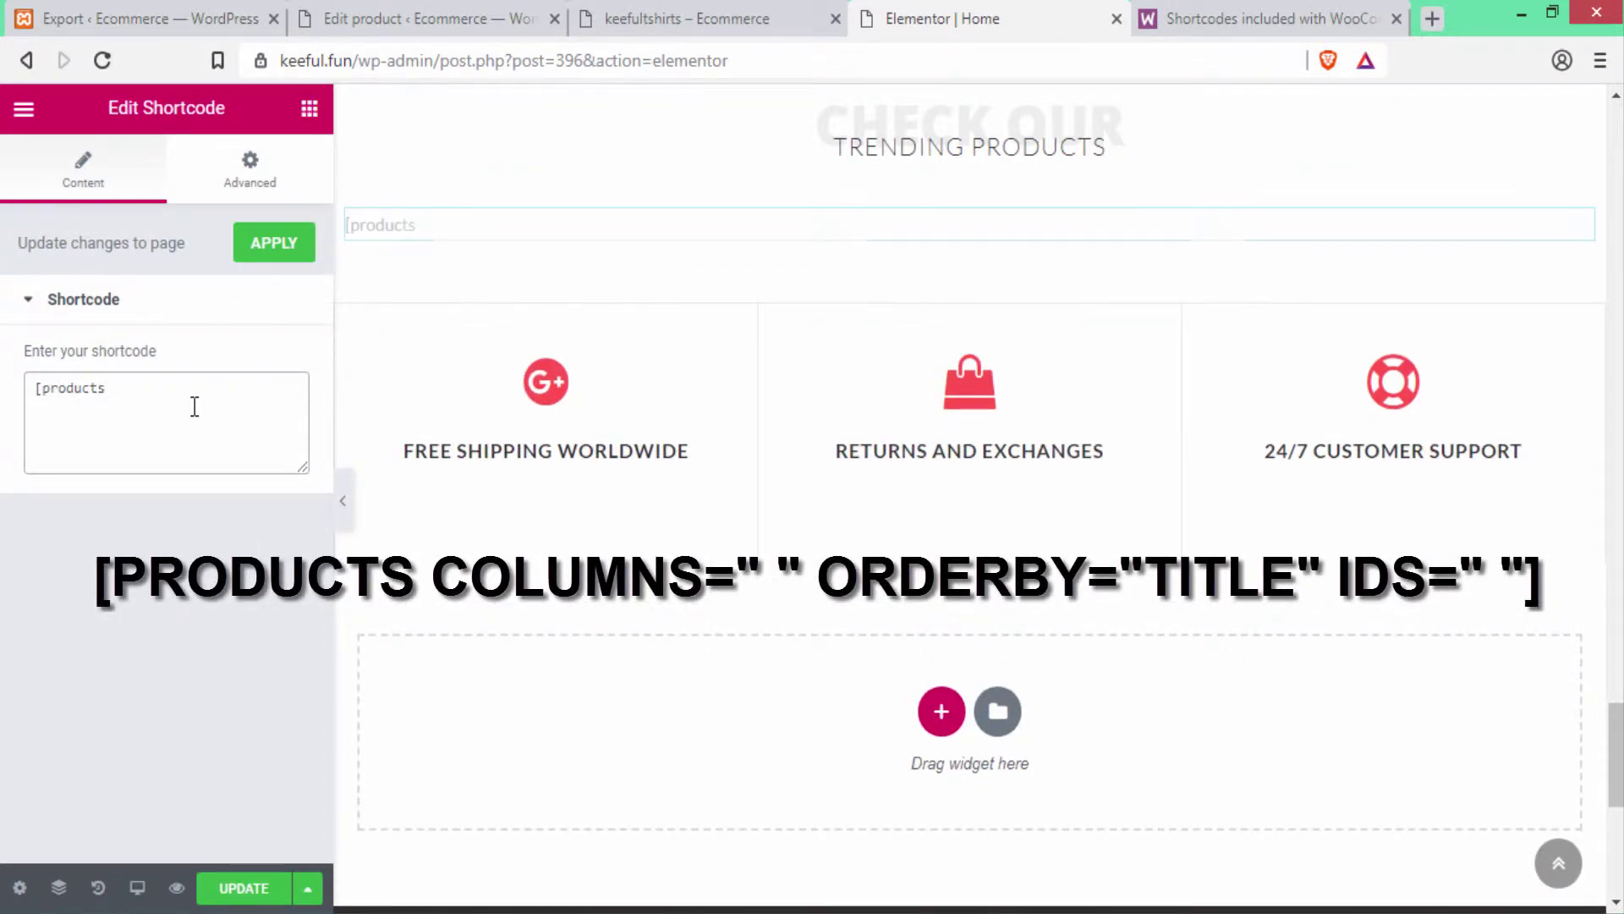
text( colomns)
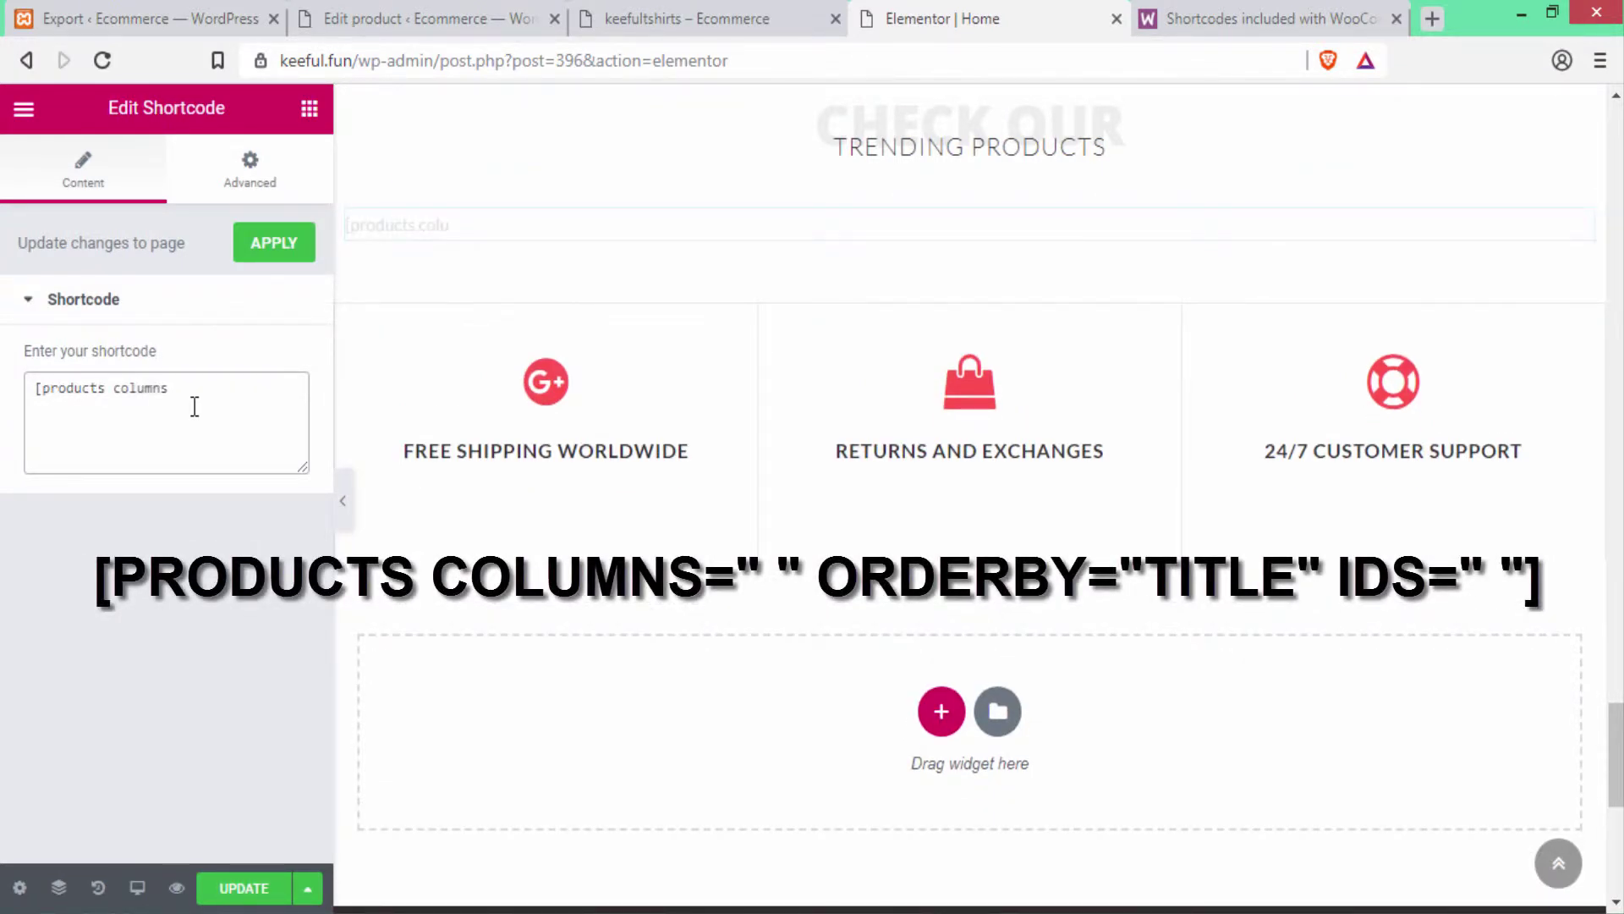
text(=)
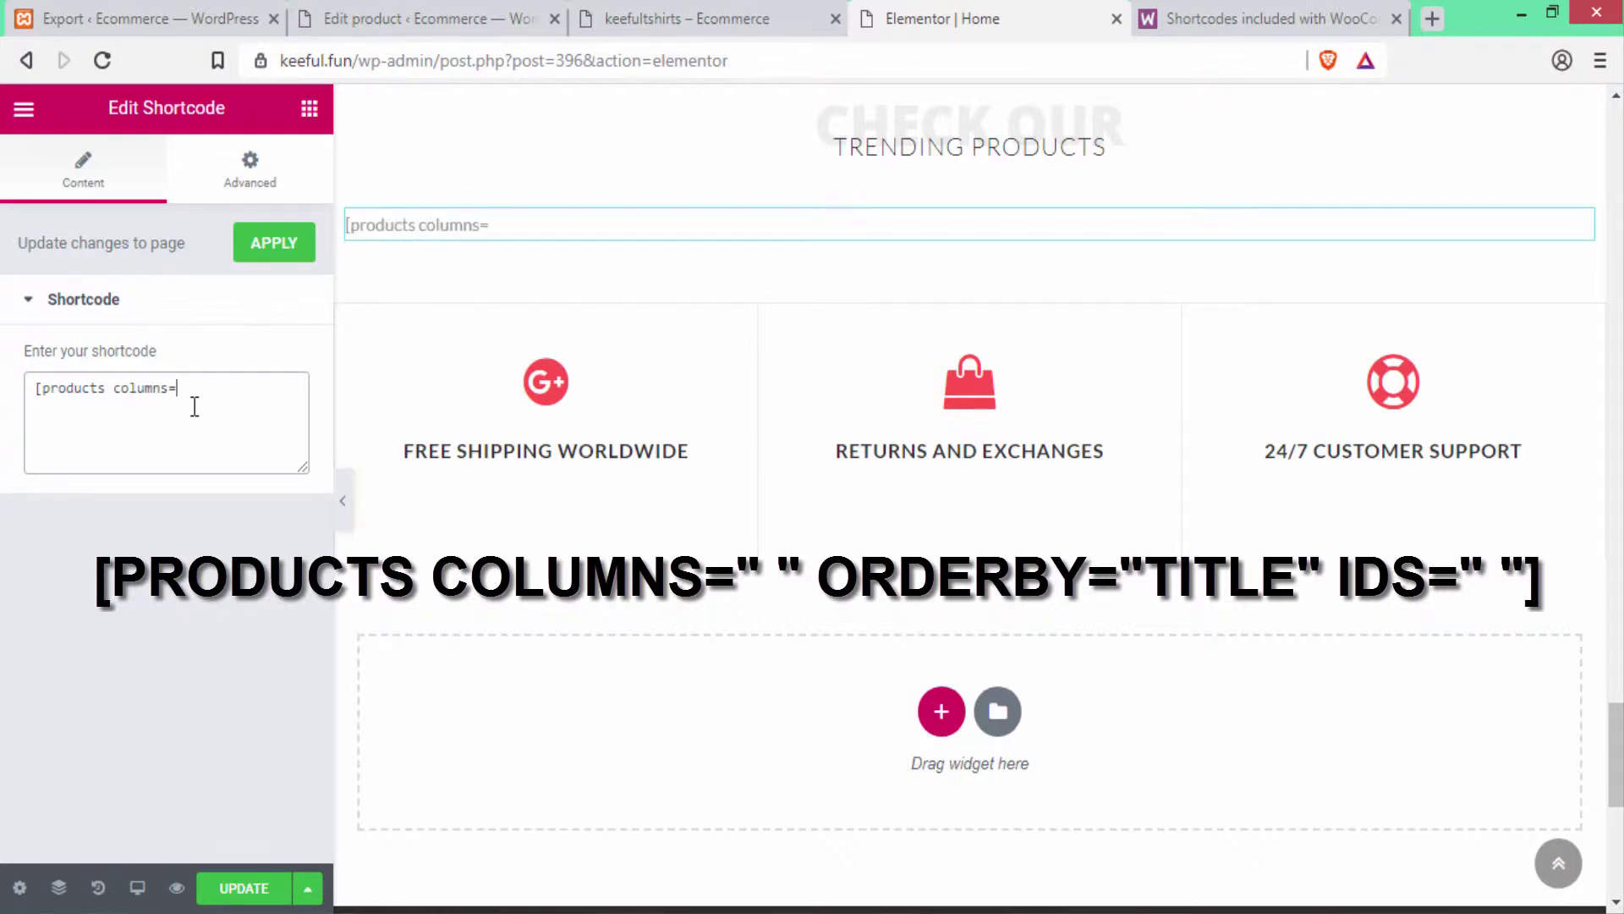
text(")
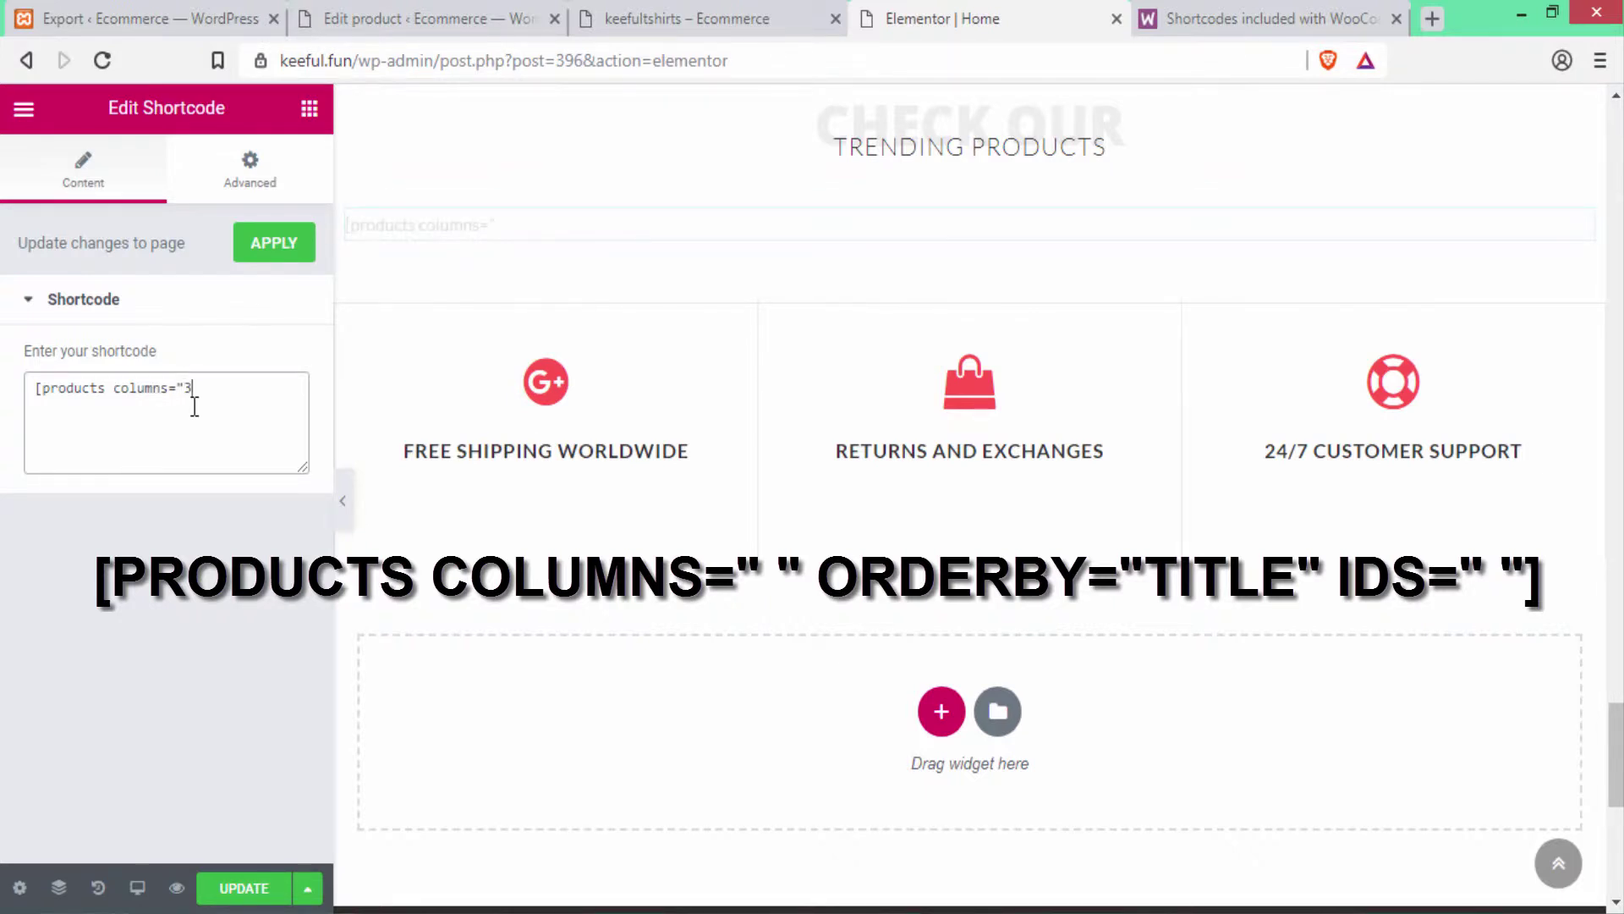
text(3")
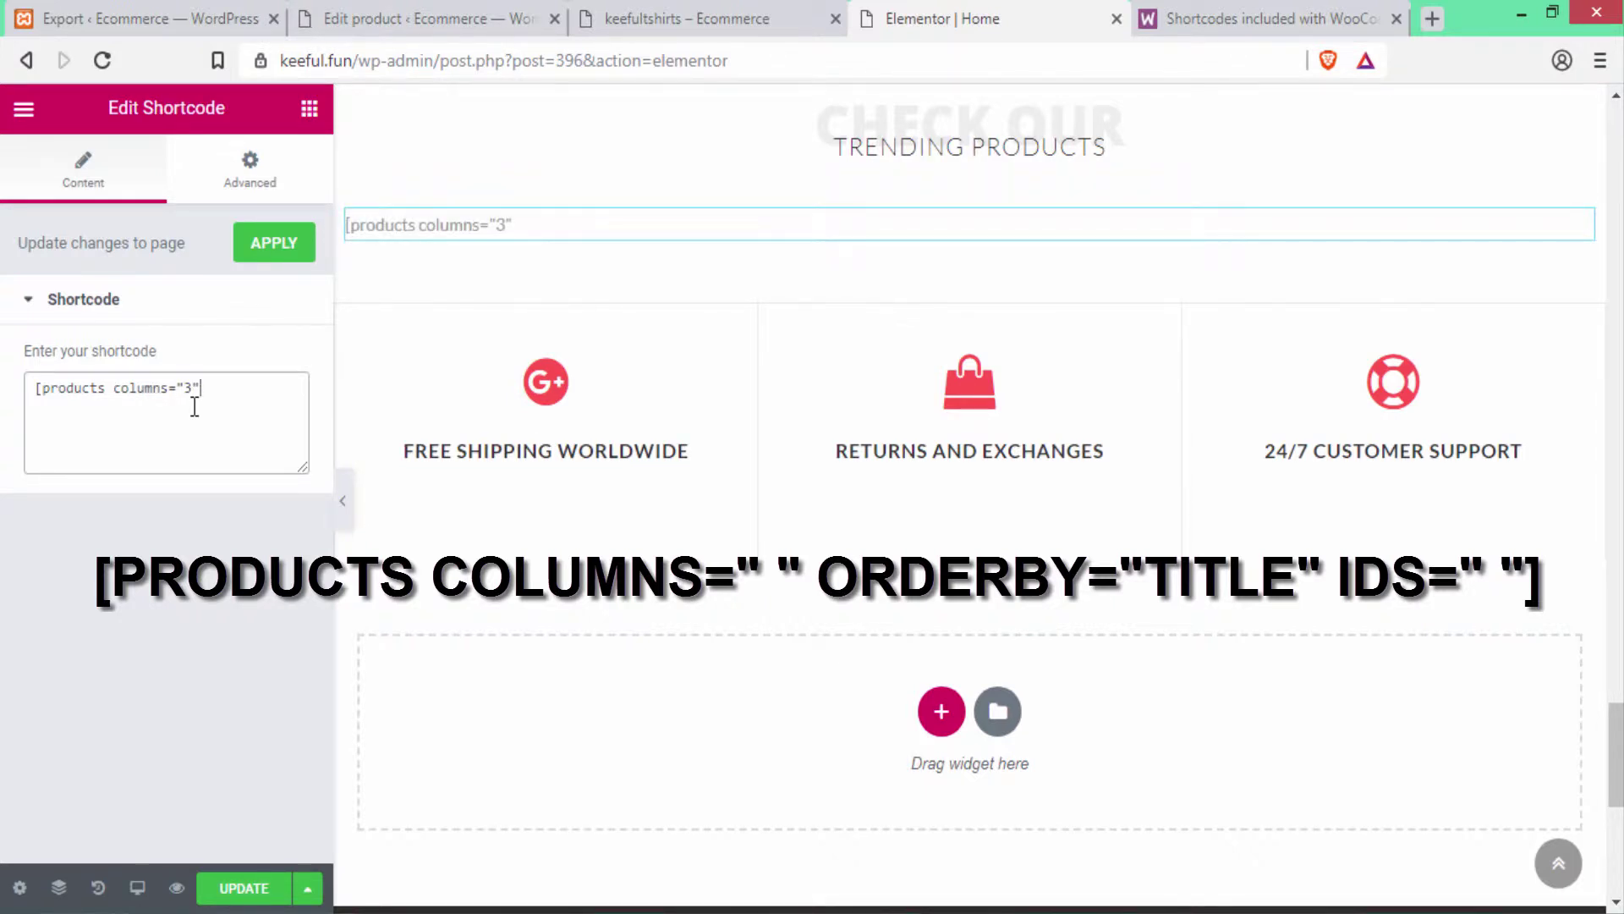
text( or)
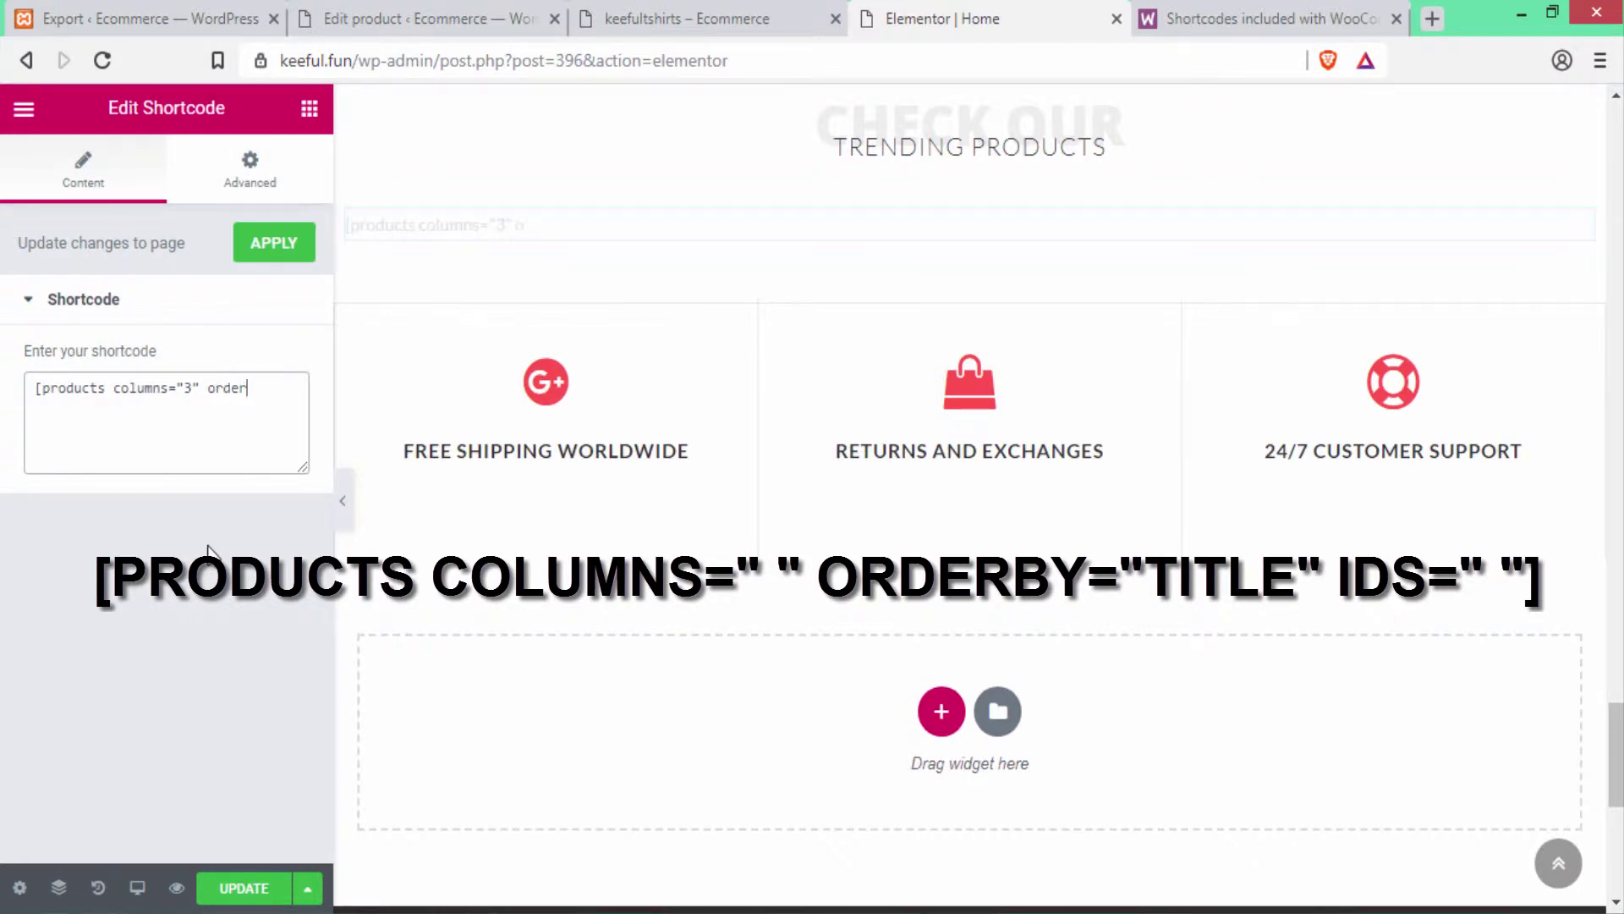
text(derby=)
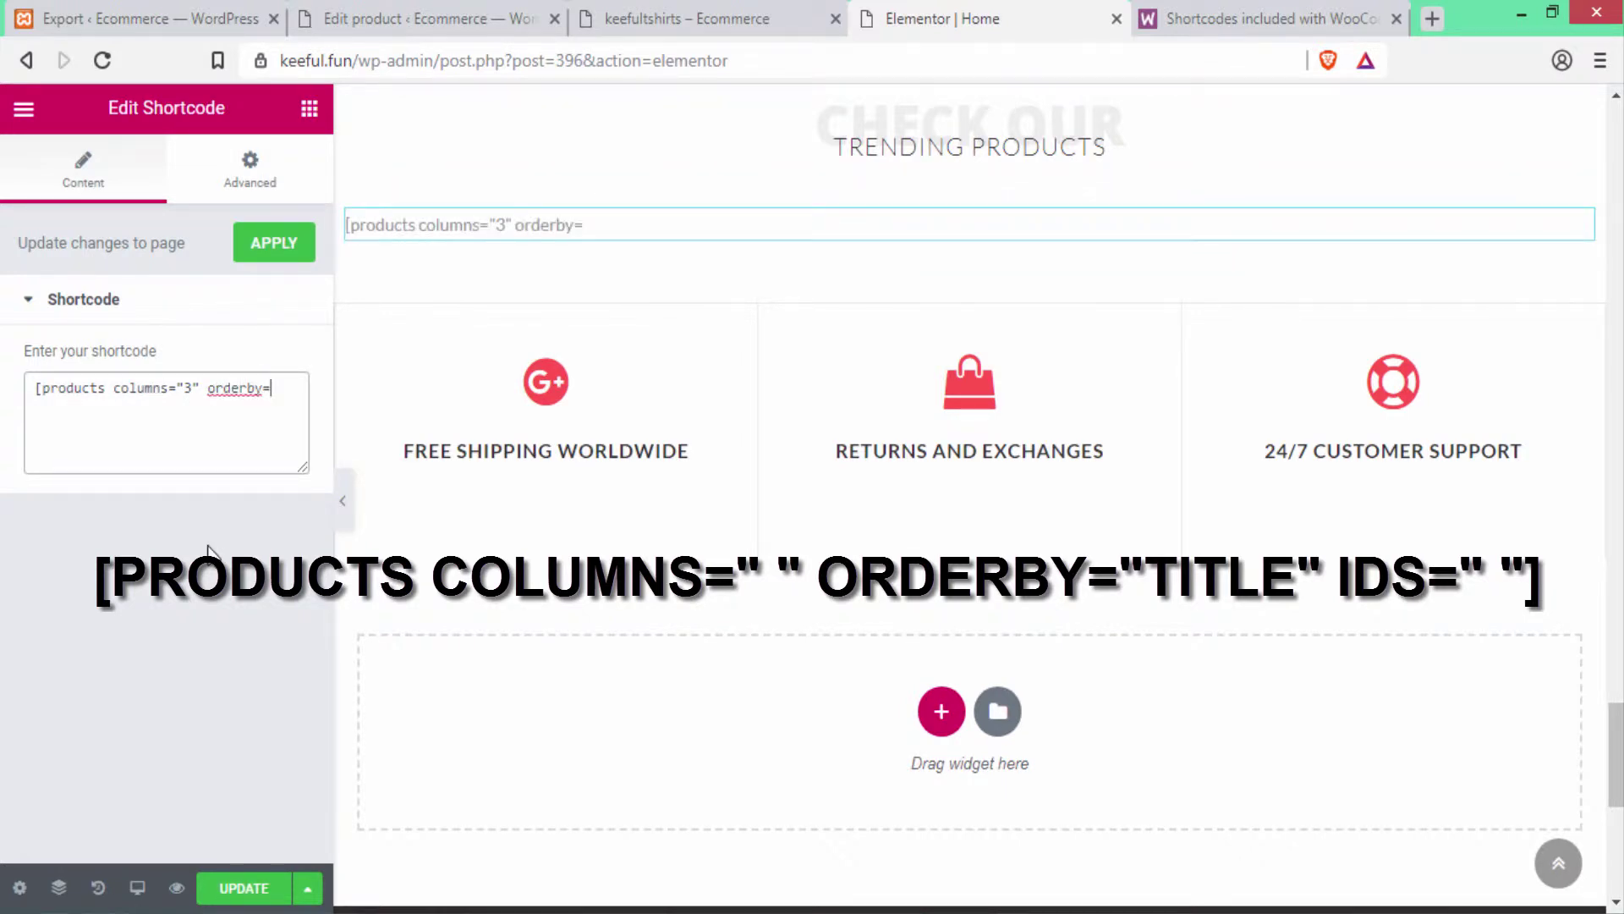
text("tit)
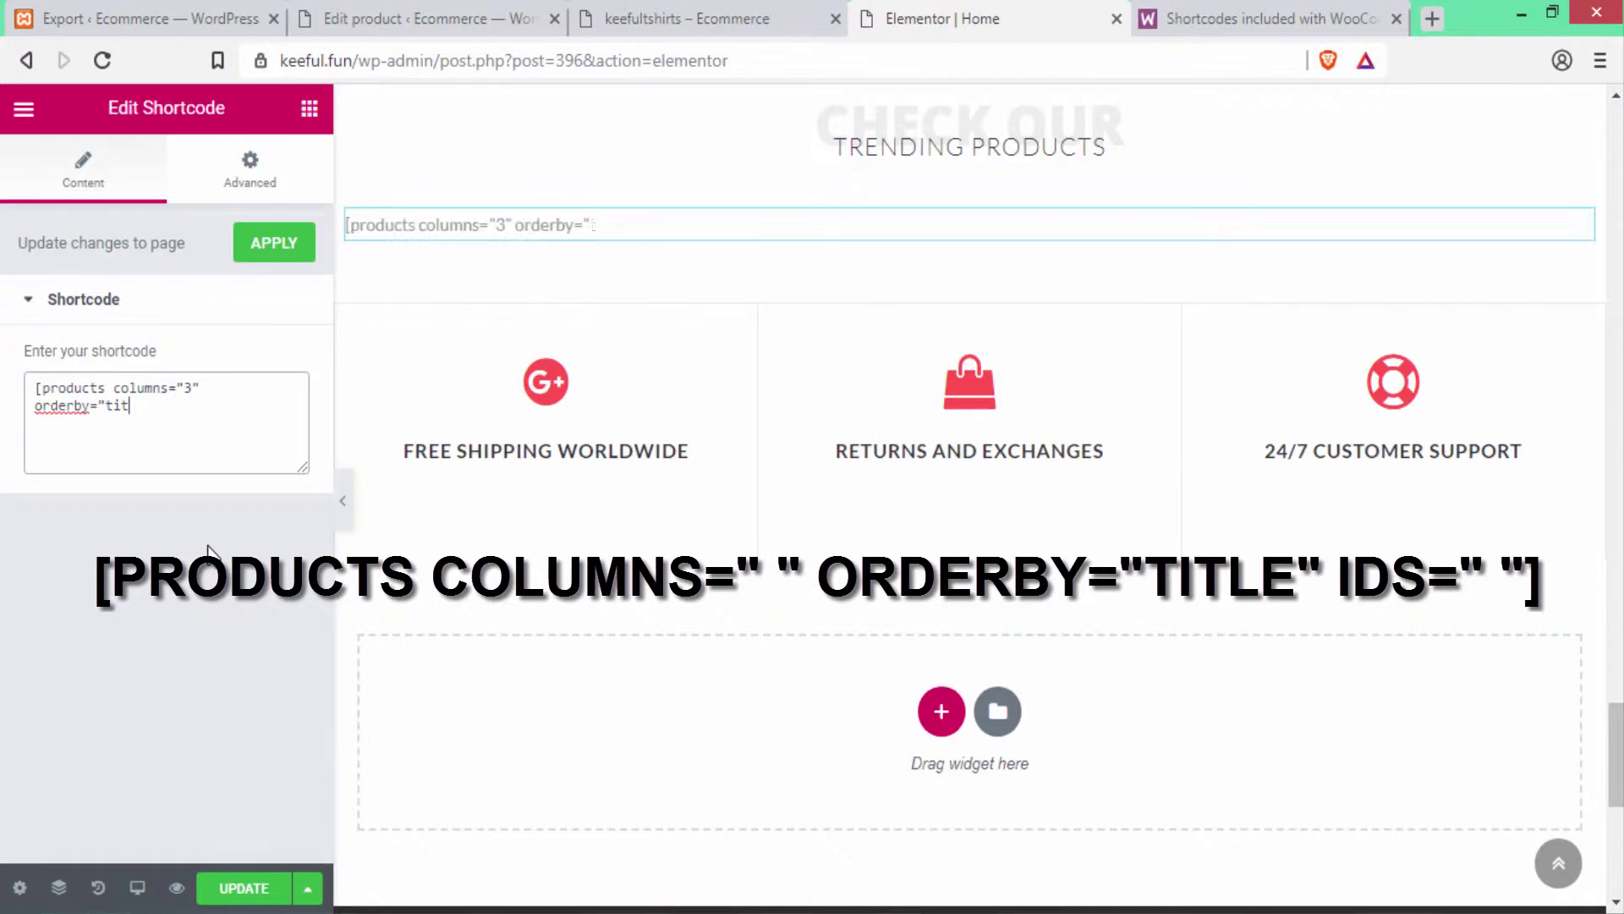
text(le" ids)
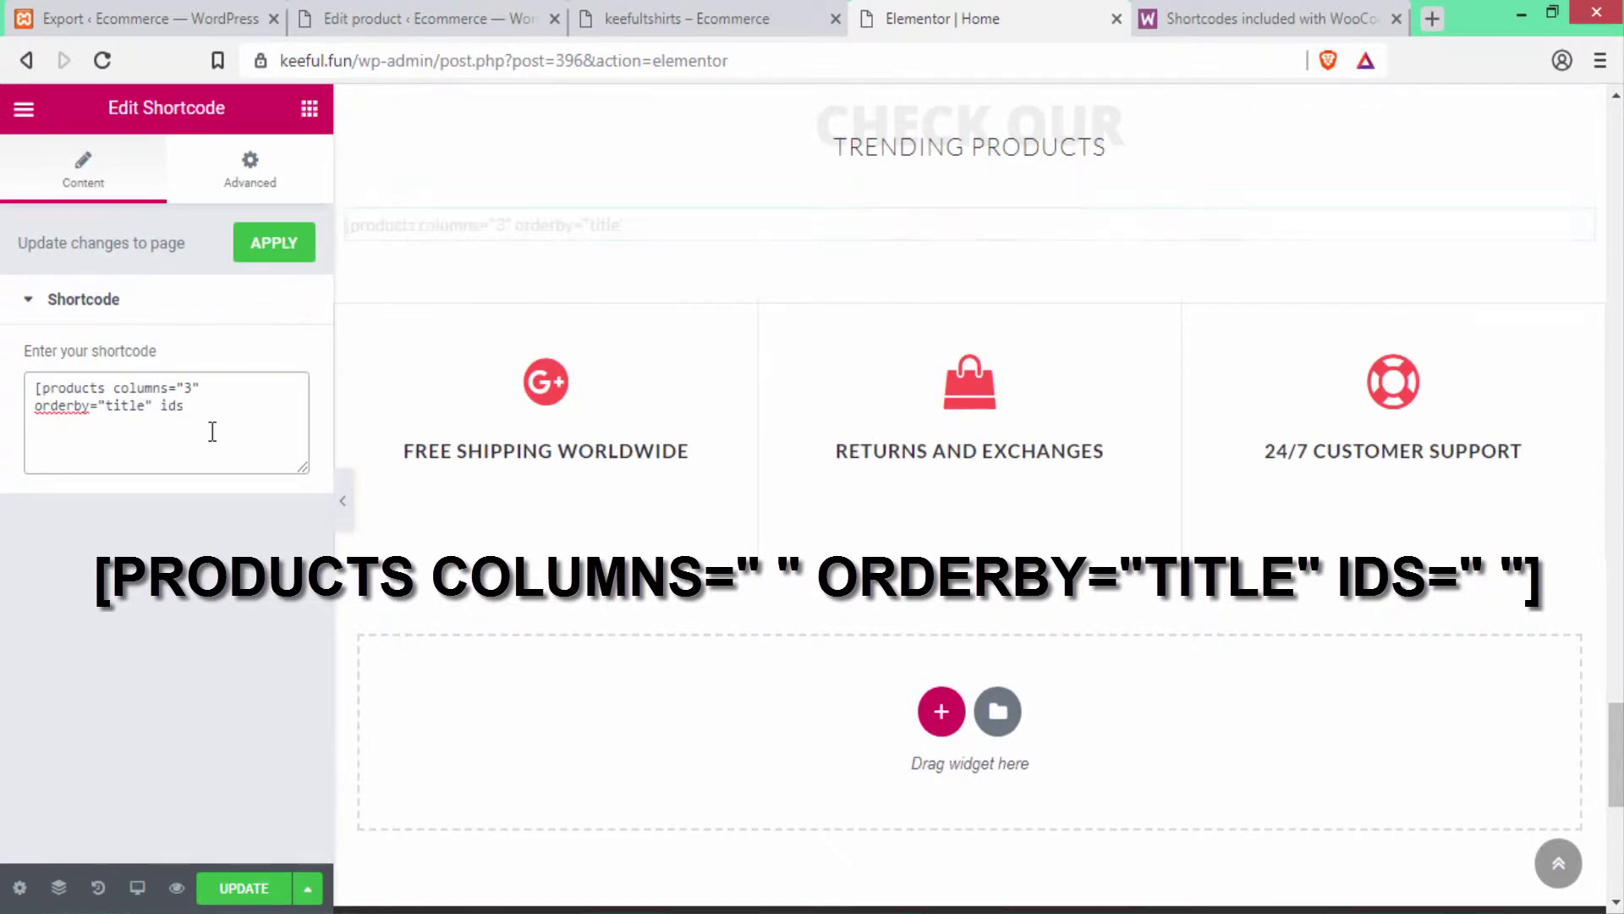
text(=)
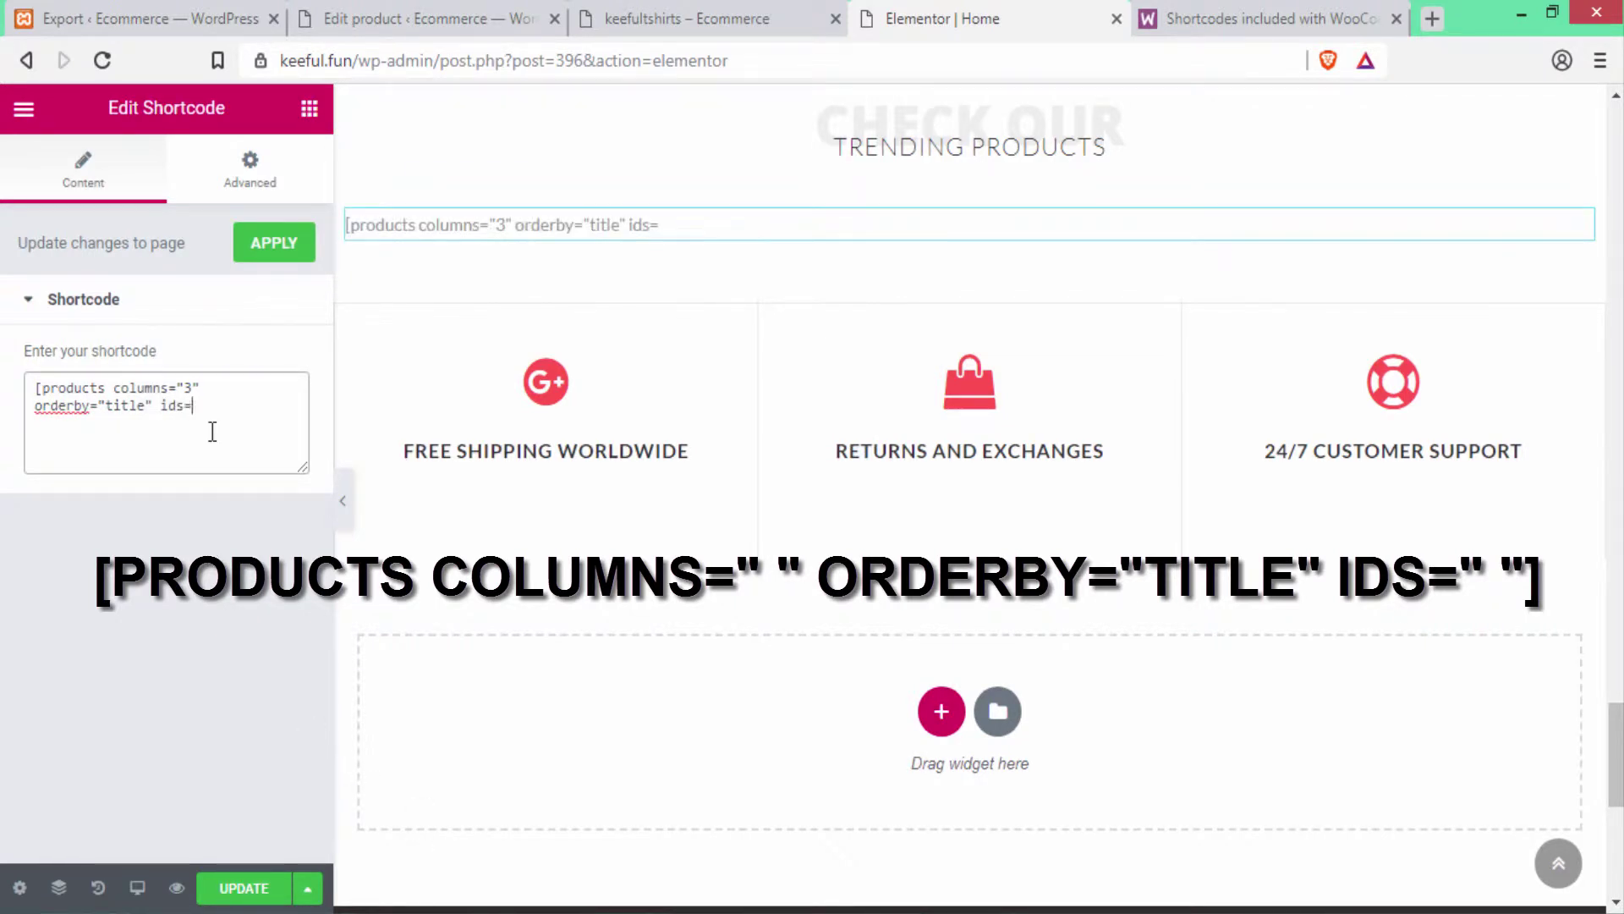
text(")
Go to the WordPress dashboard and open Products > All Products to see product IDs.
click(728, 5)
mouse_move(129, 125)
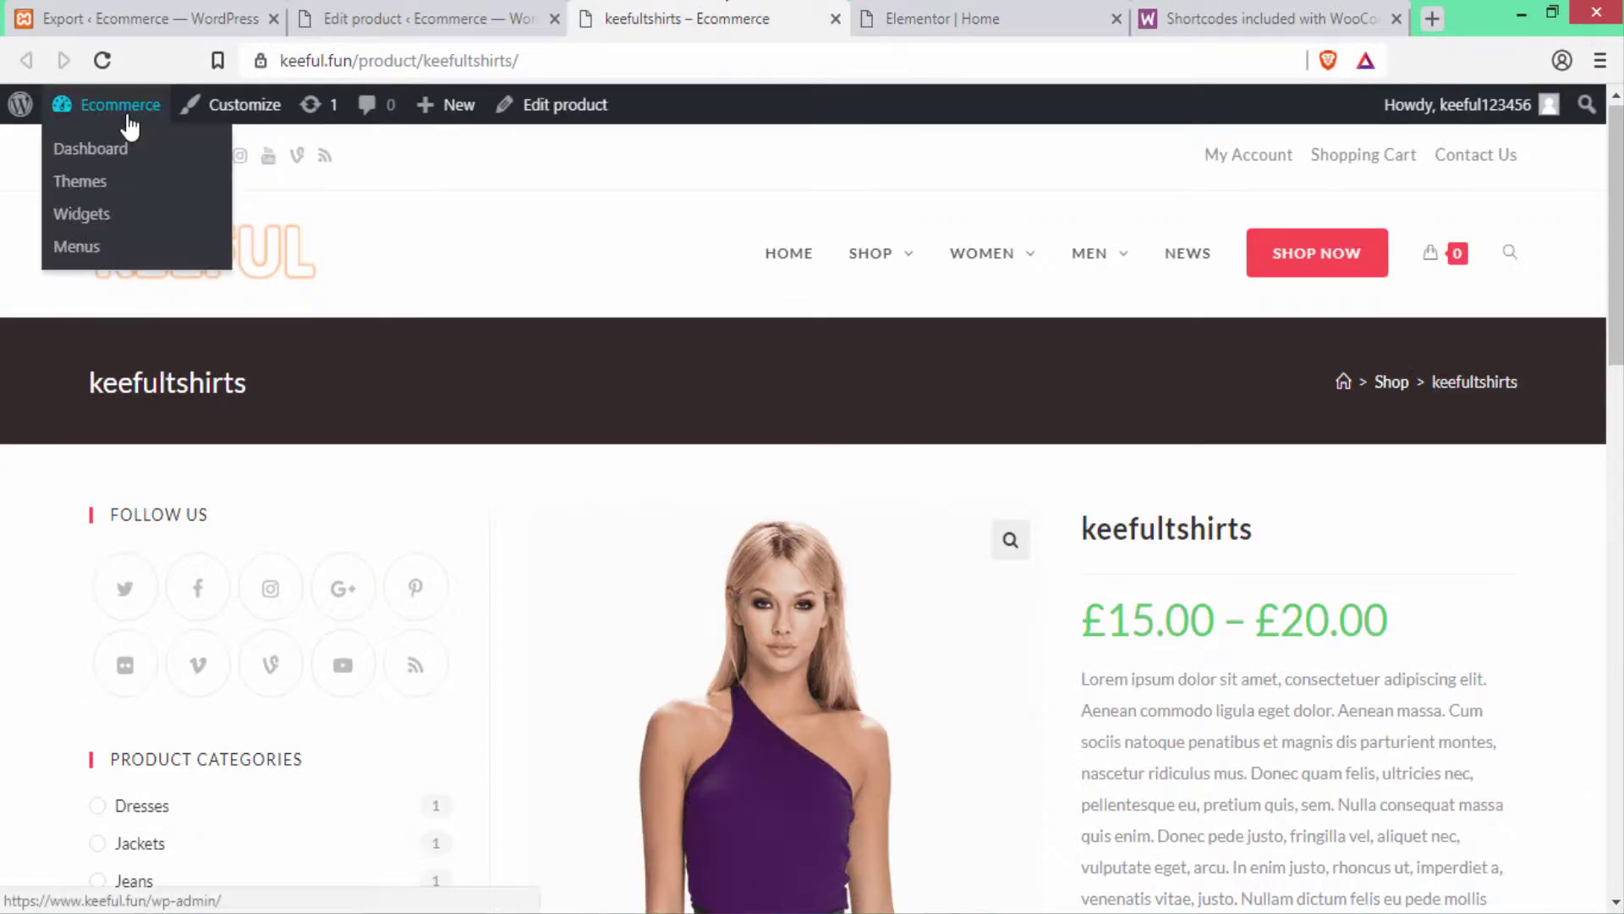
click(124, 161)
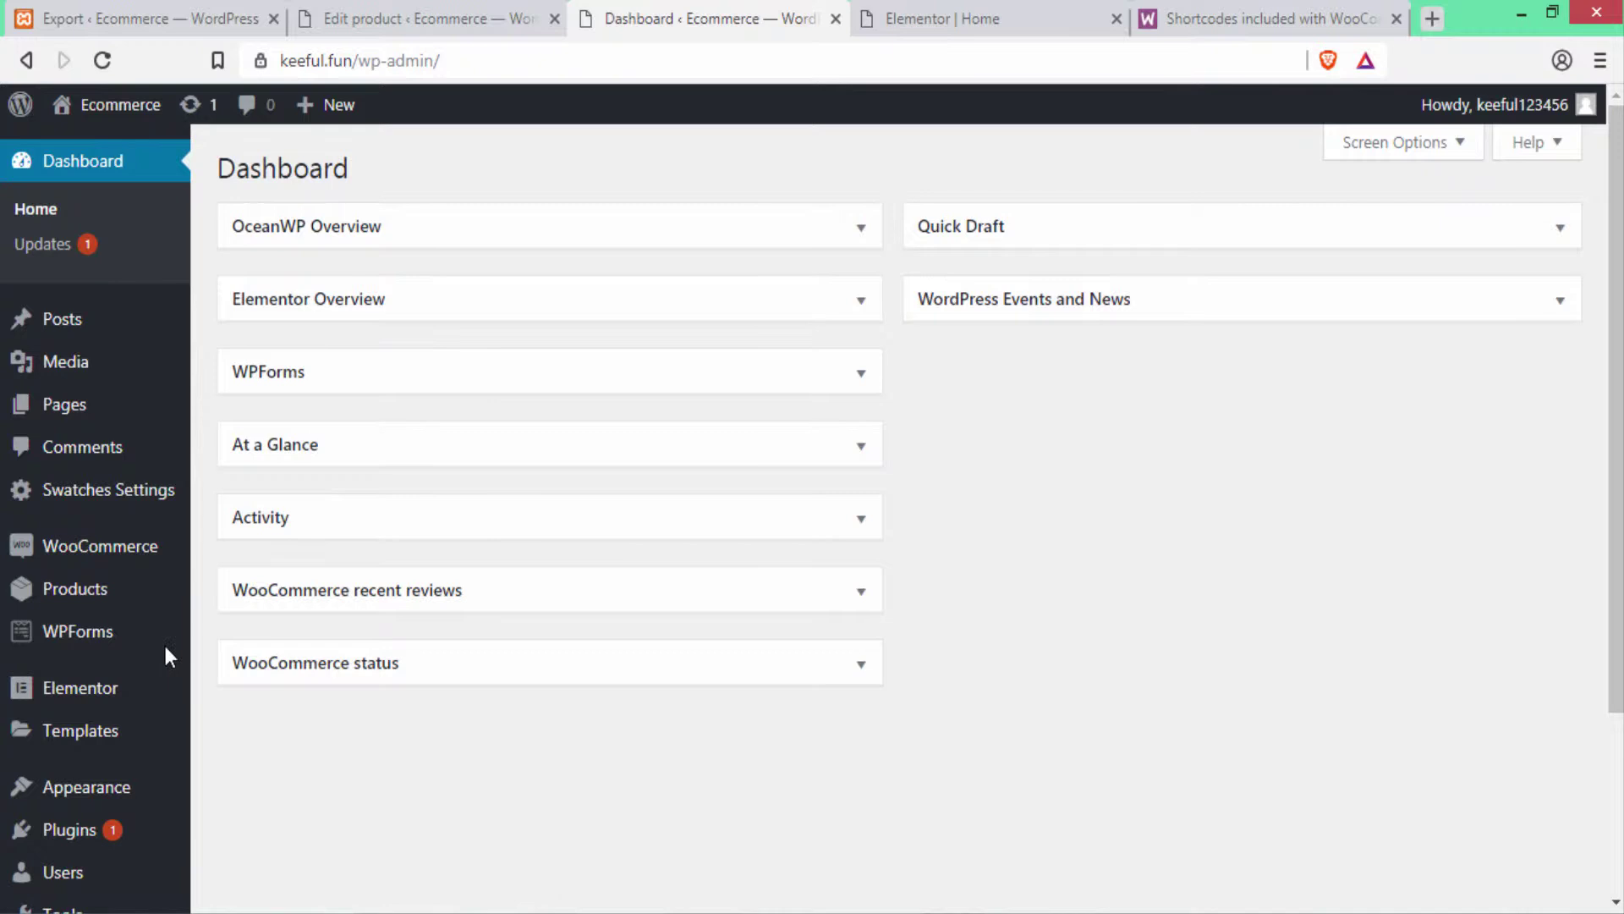
mouse_move(130, 598)
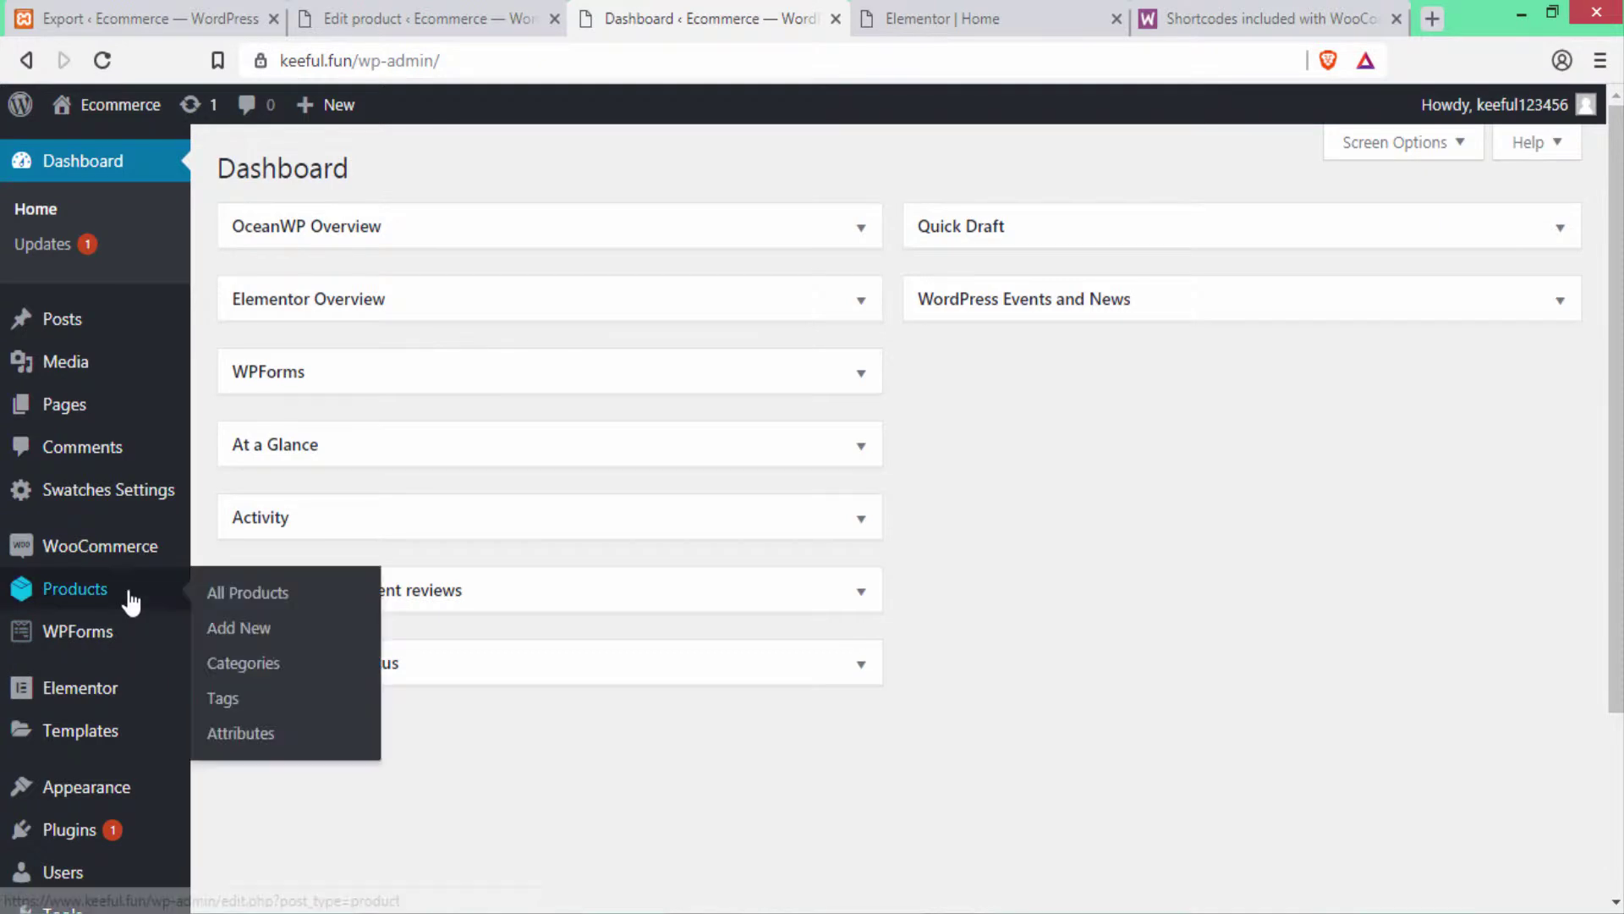
click(231, 603)
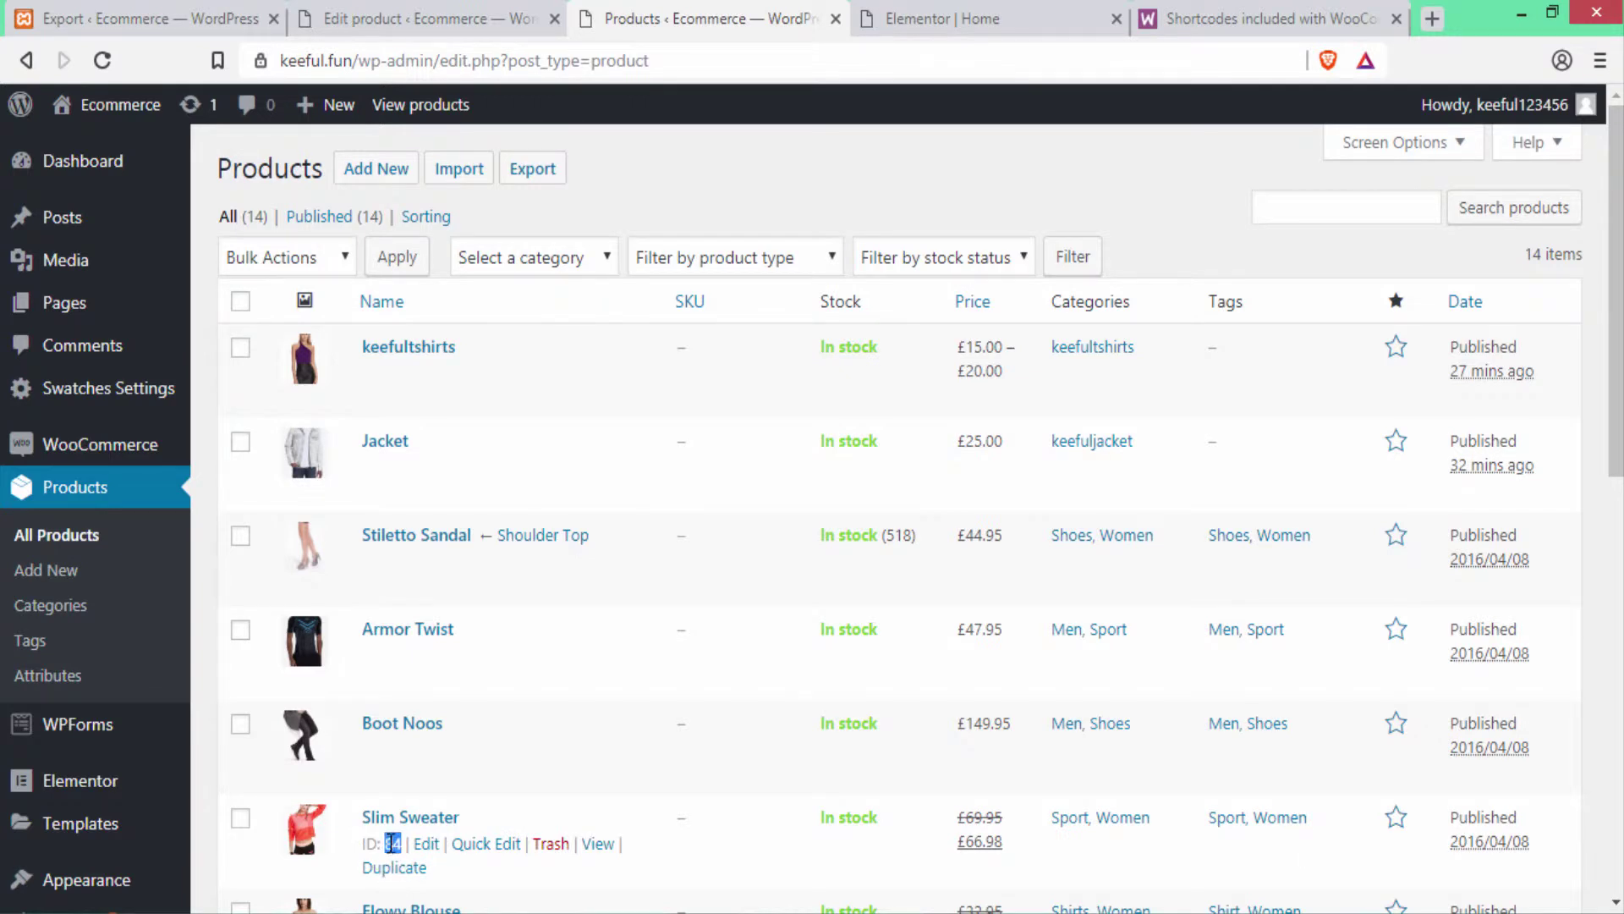
Complete the shortcode ids as "84,79,53"], checking each ID in the Products list.
click(973, 15)
click(251, 402)
text(84,)
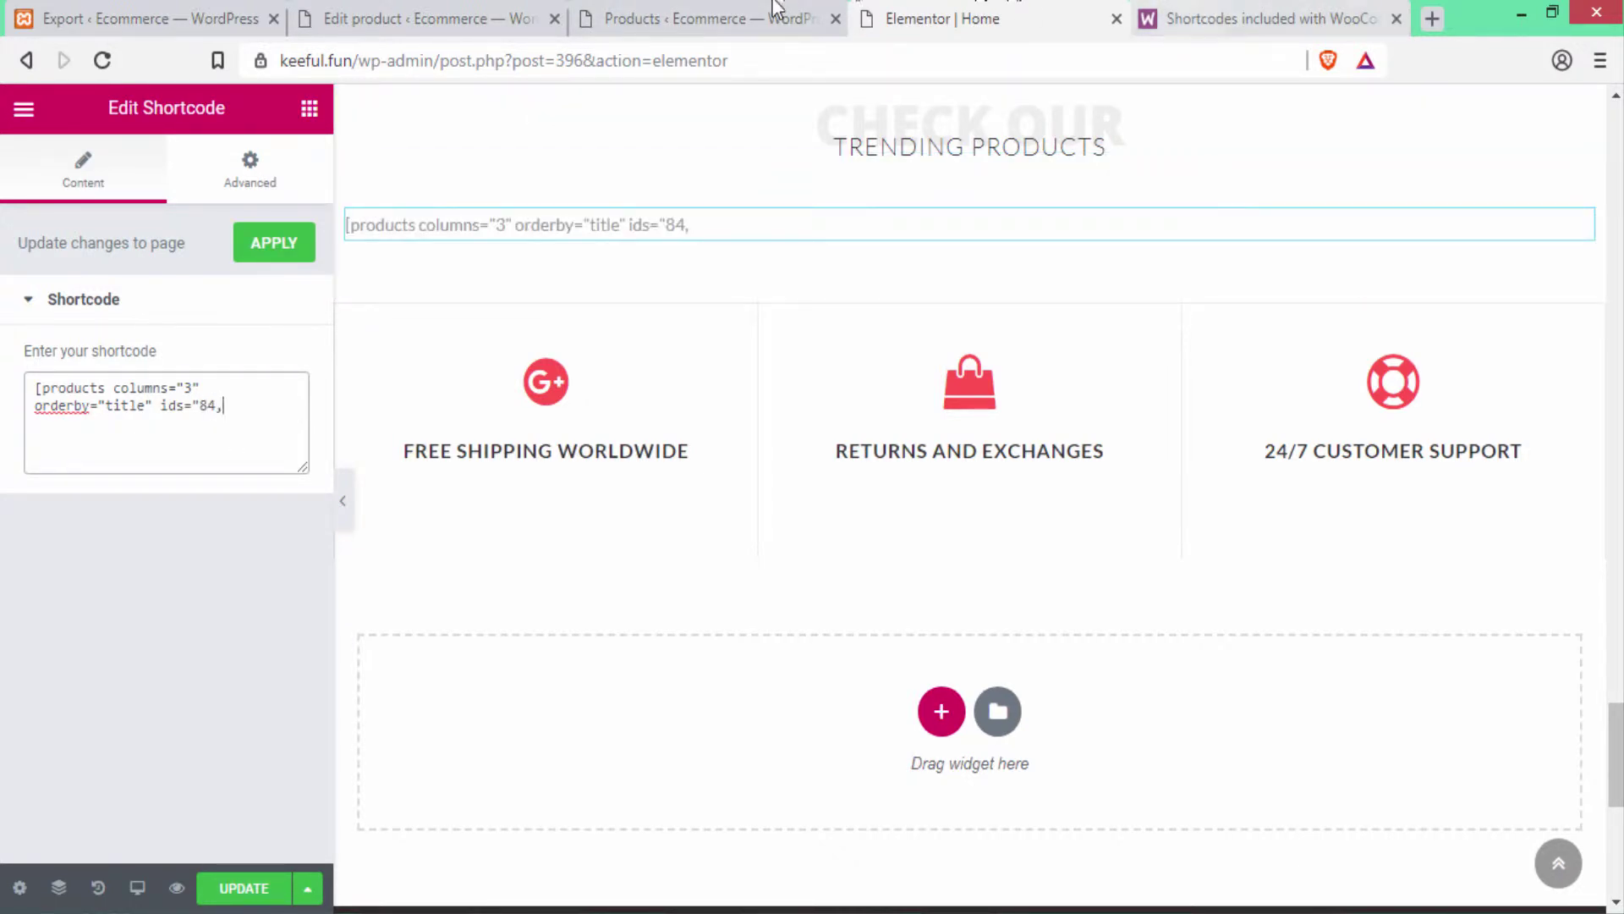
click(743, 15)
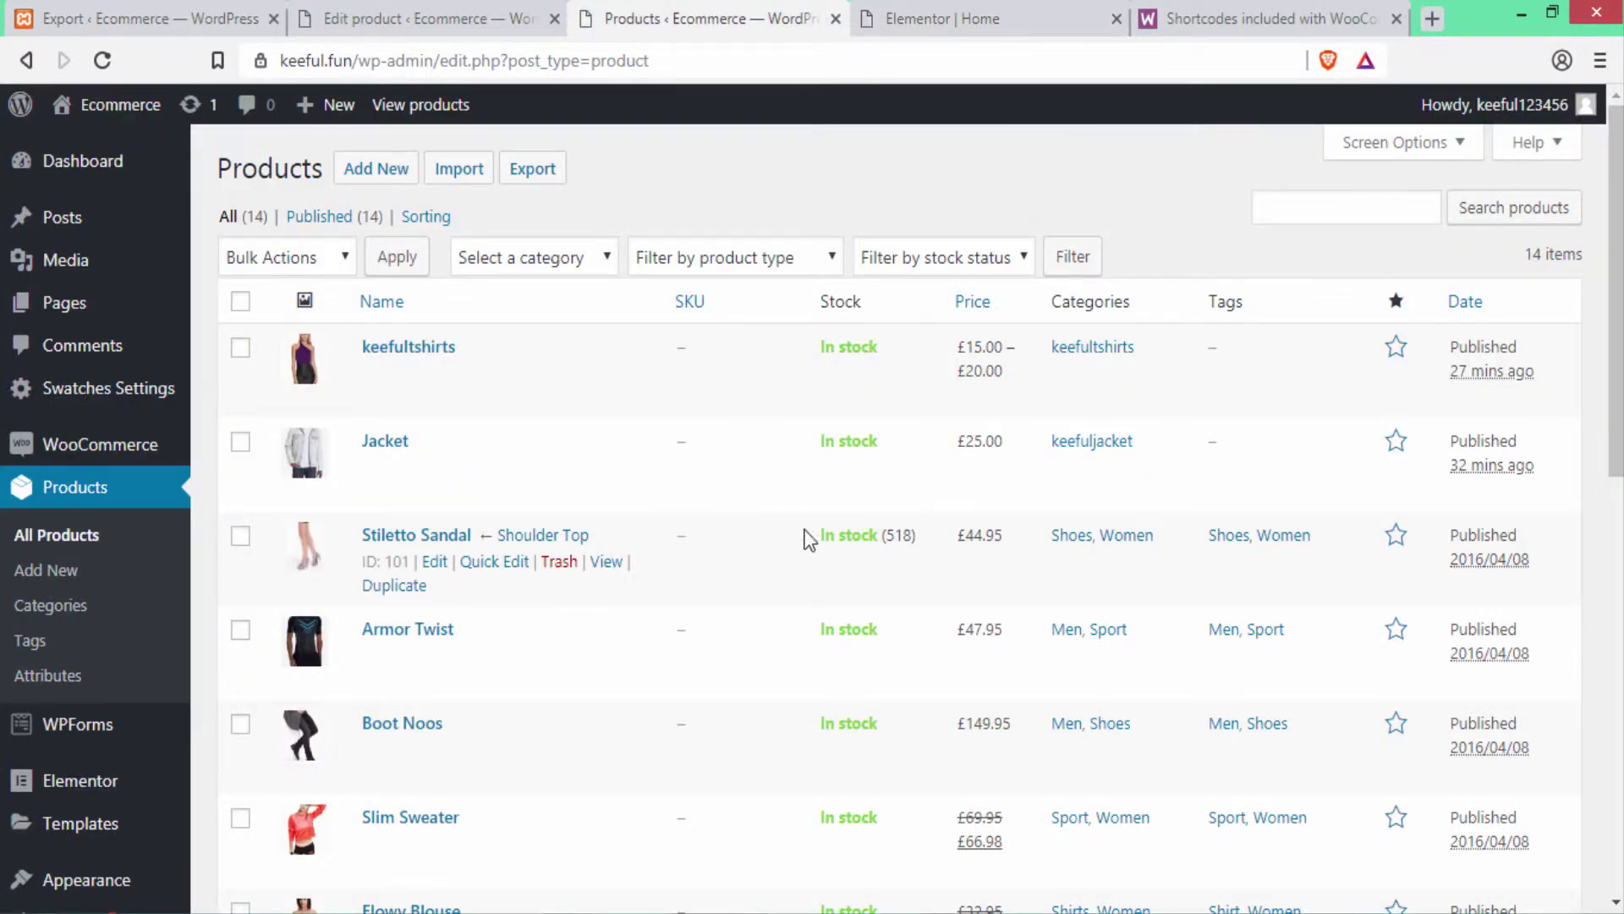
drag(1616, 288, 1616, 494)
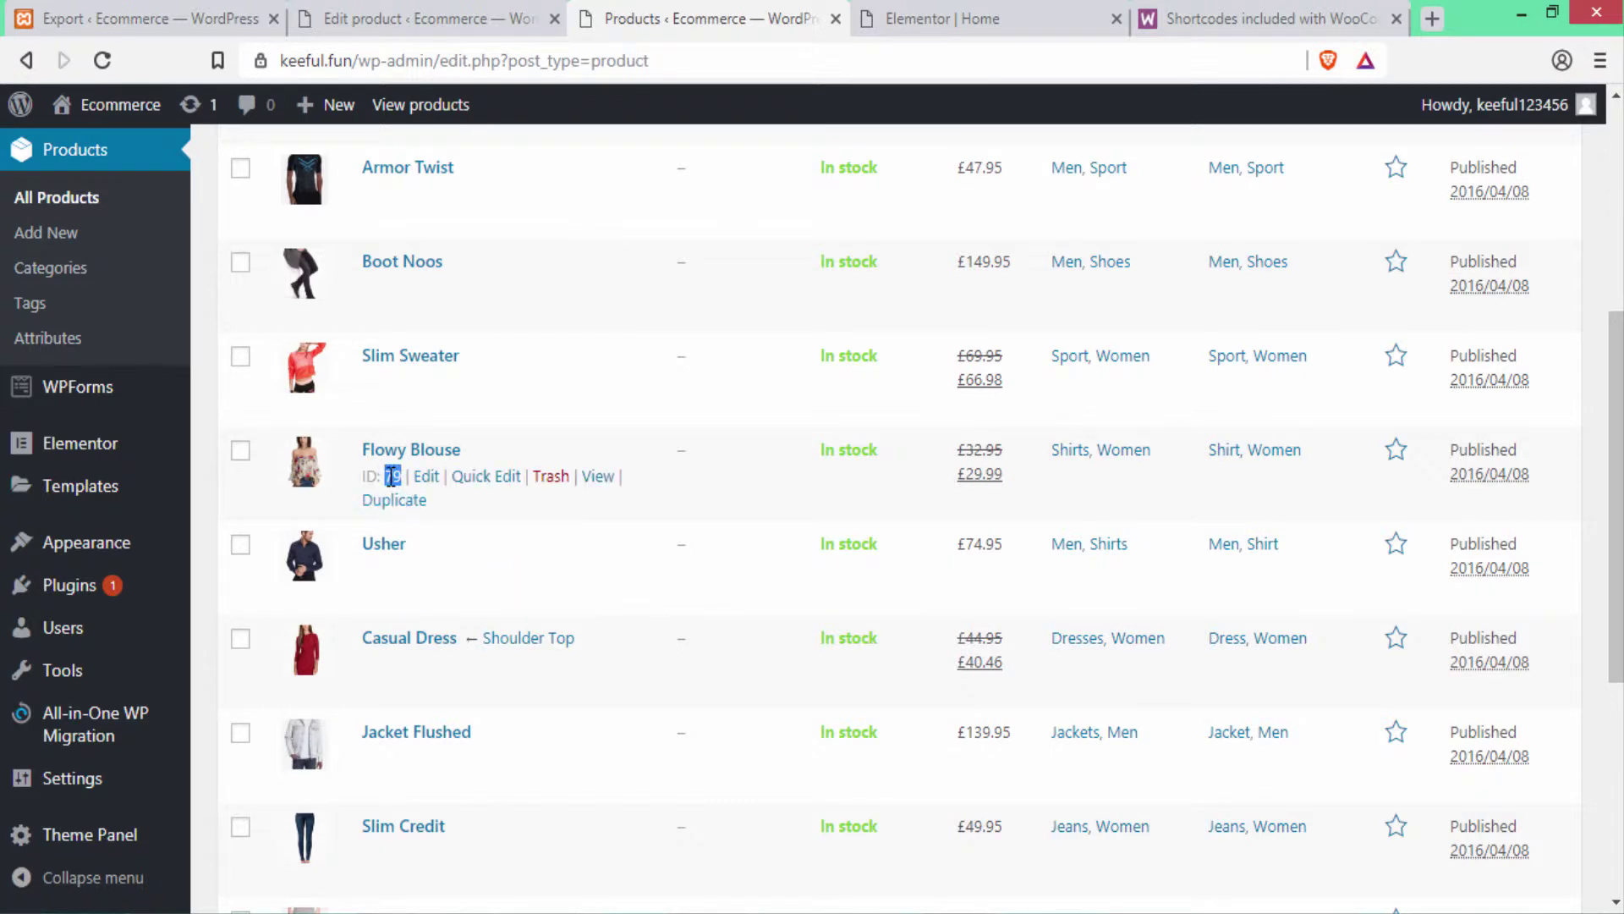
key(ctrl+Tab)
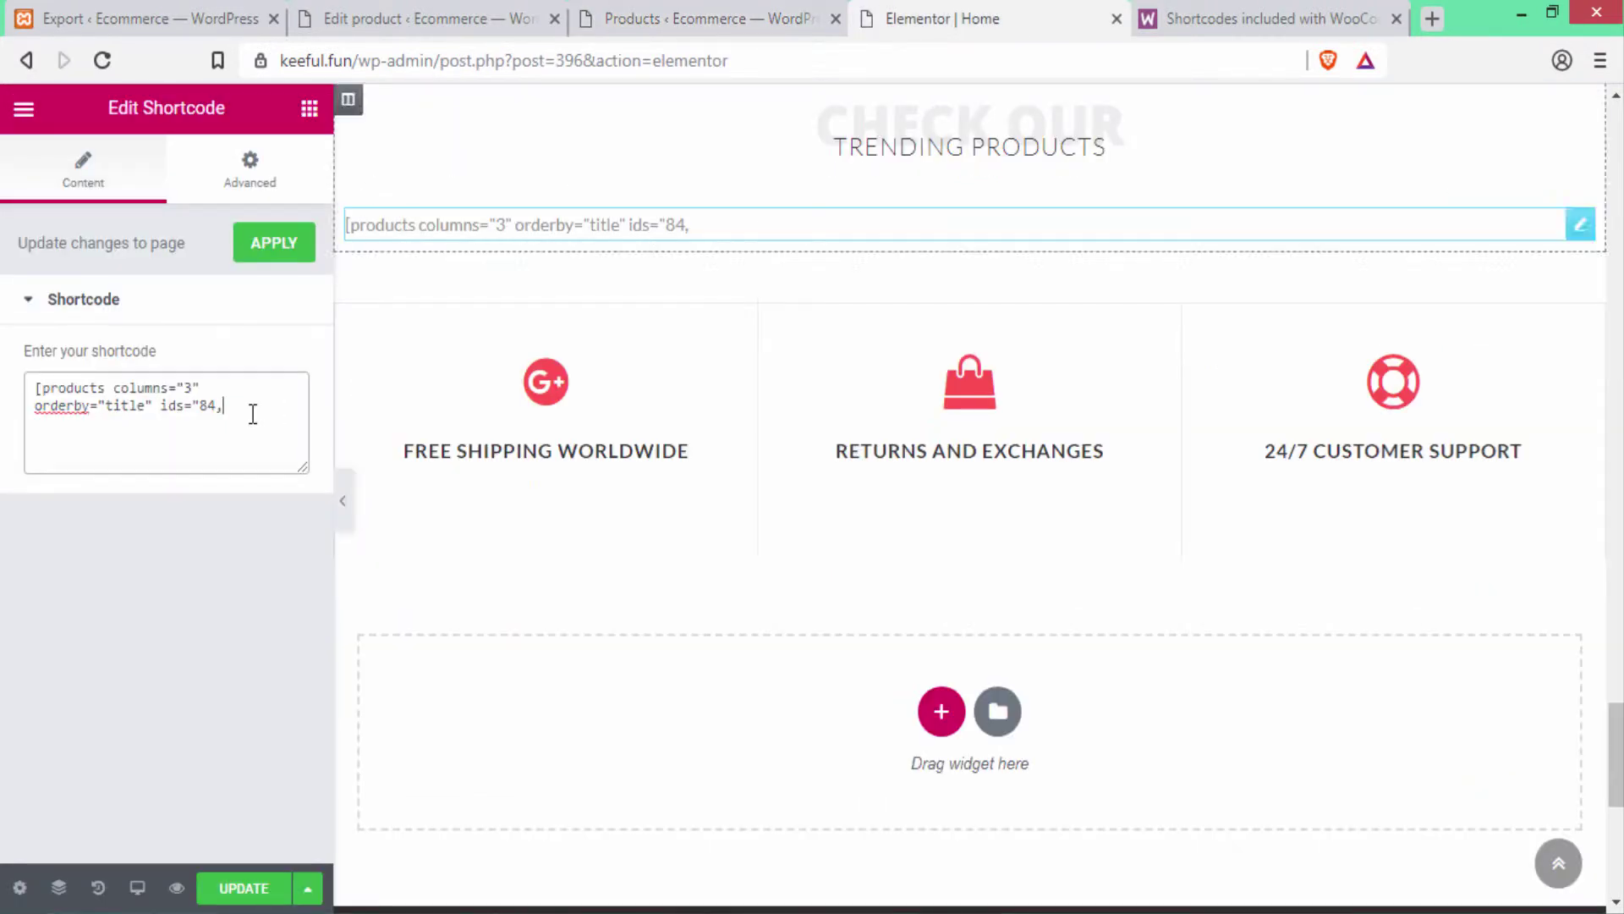
text(79)
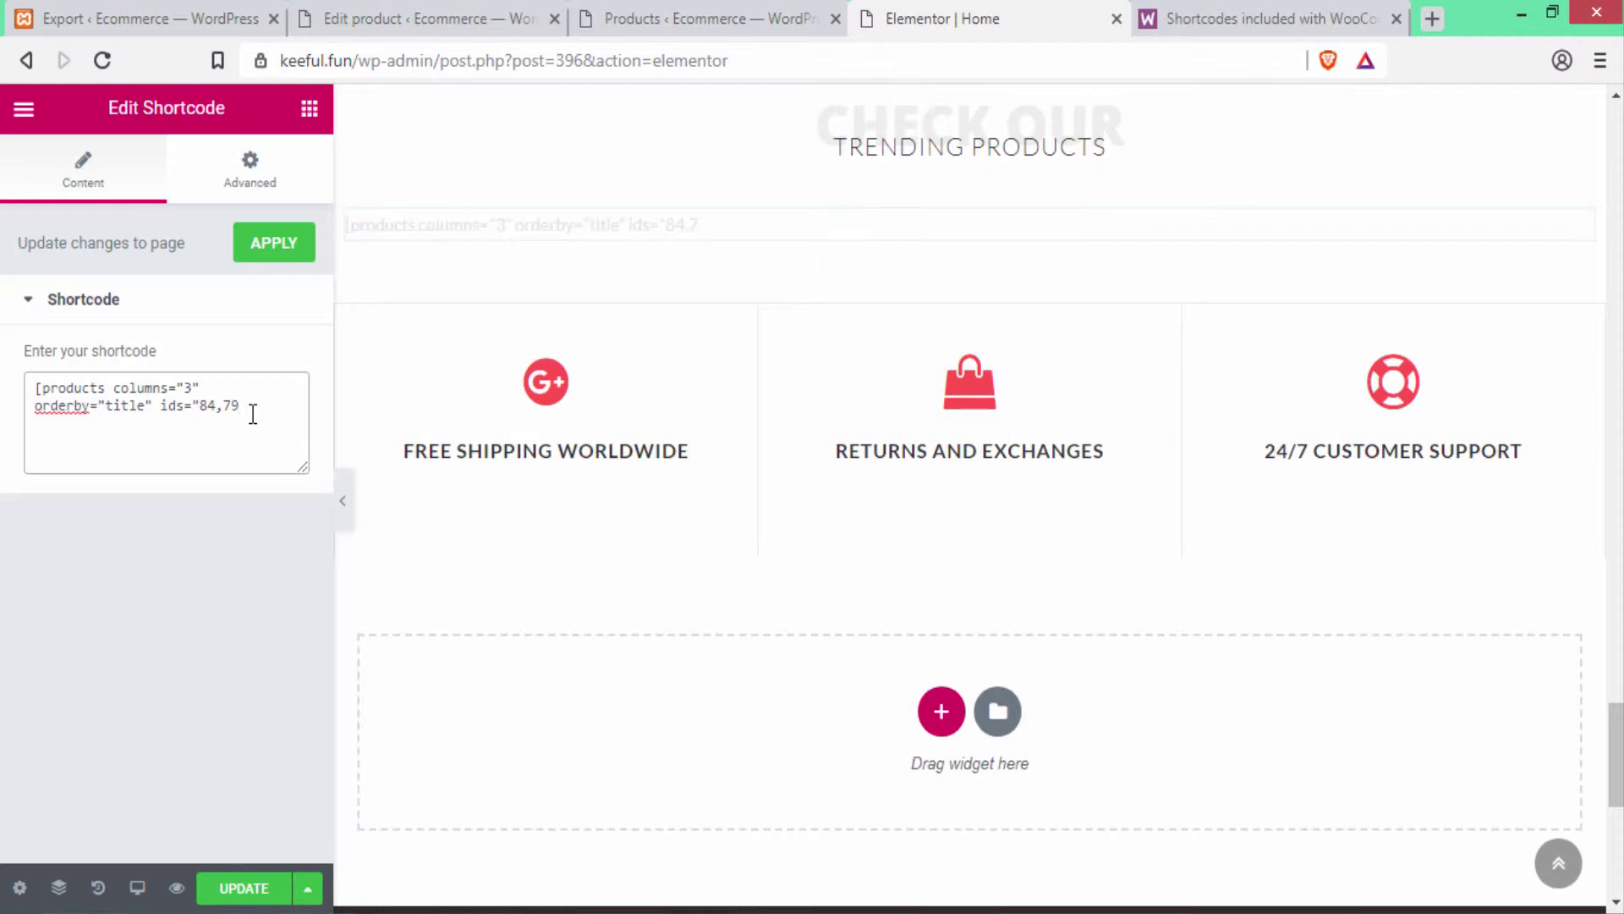
text(,)
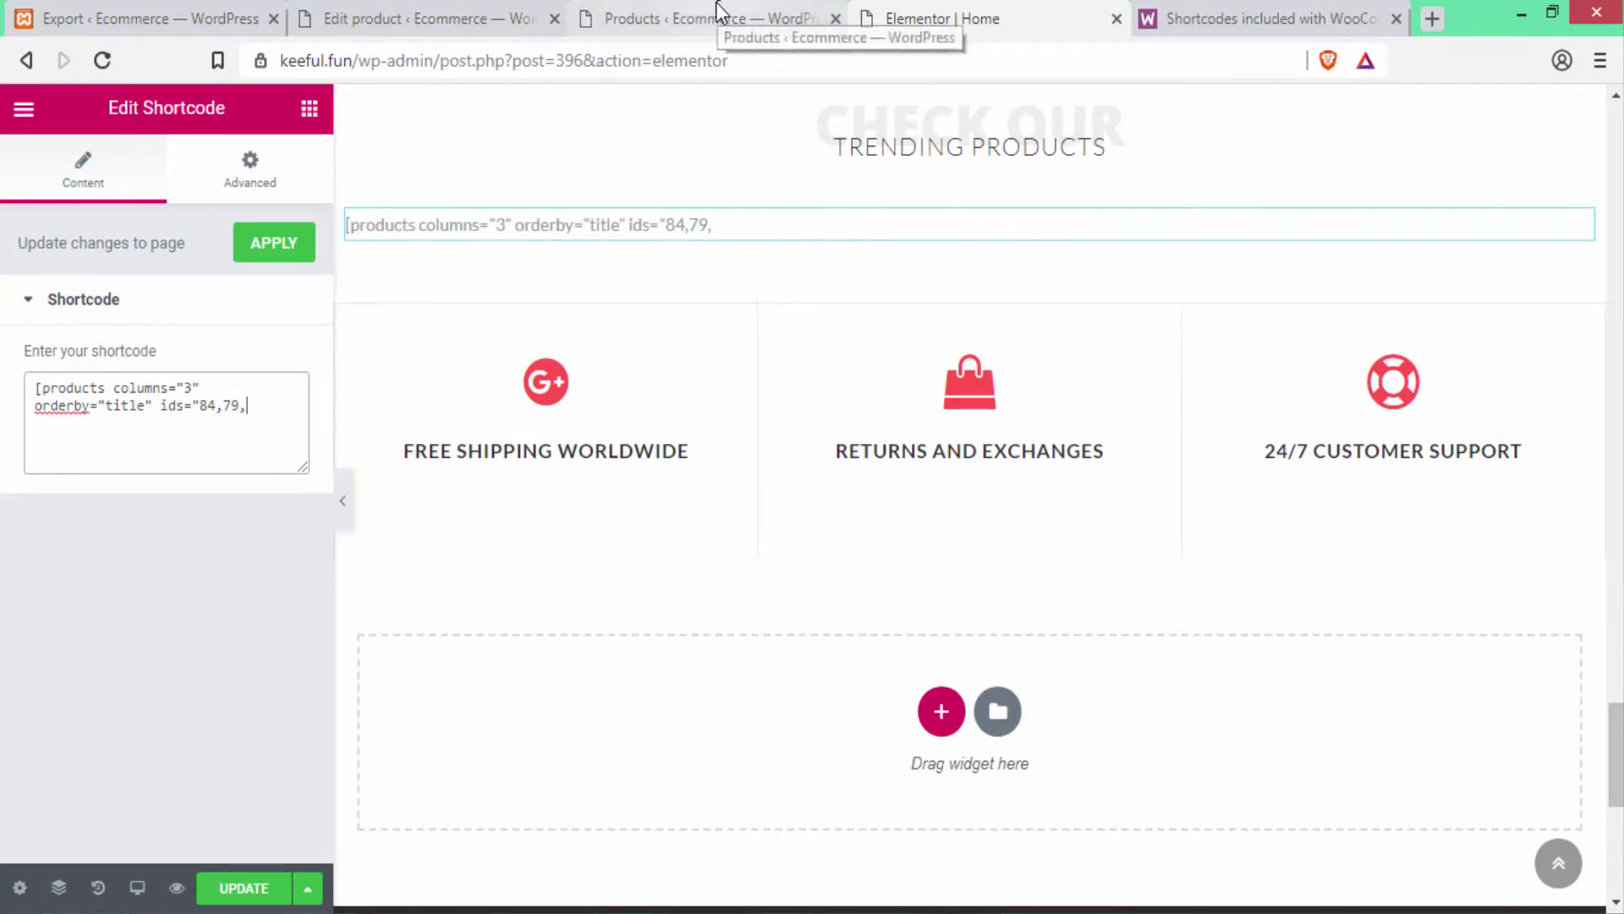
click(718, 12)
scroll(1338, 468, down, 4)
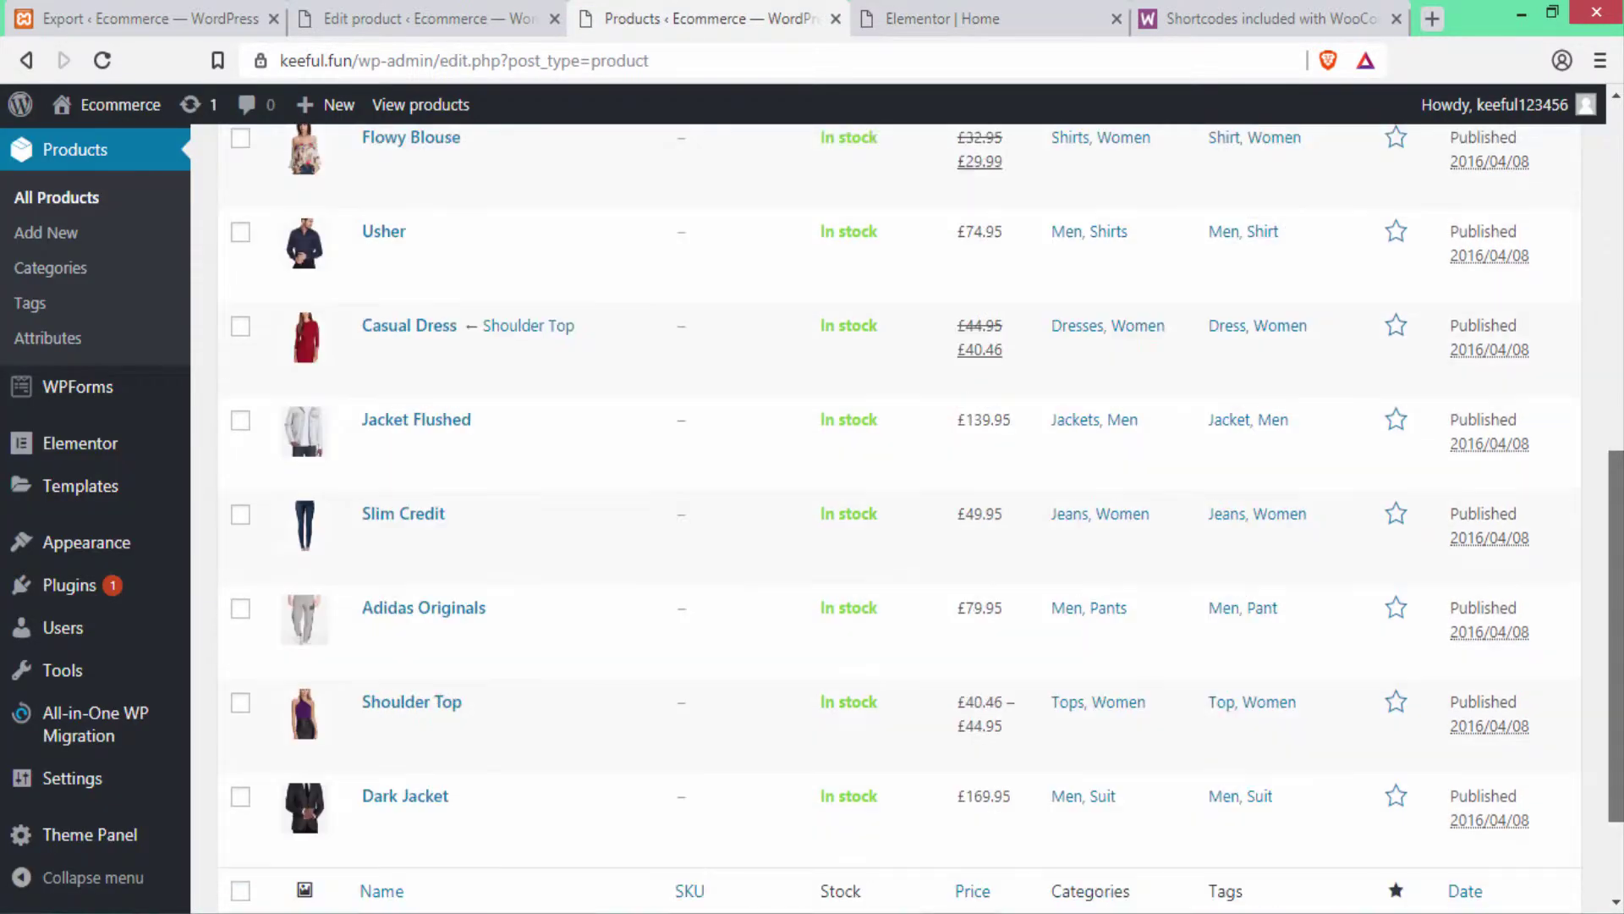
scroll(1261, 569, down, 2)
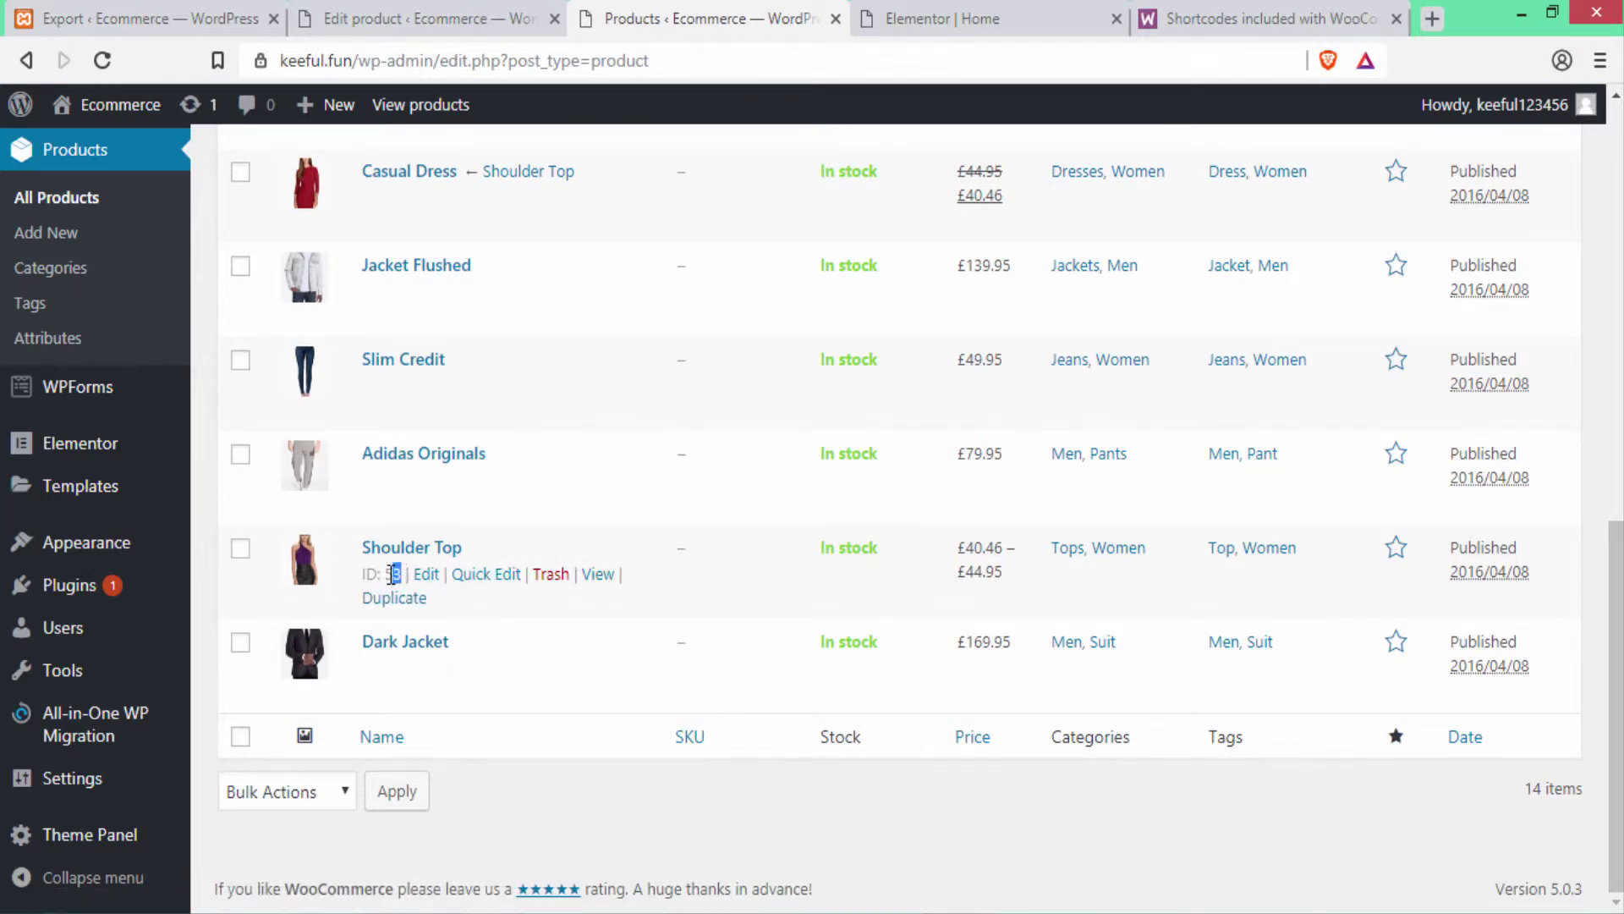
click(938, 13)
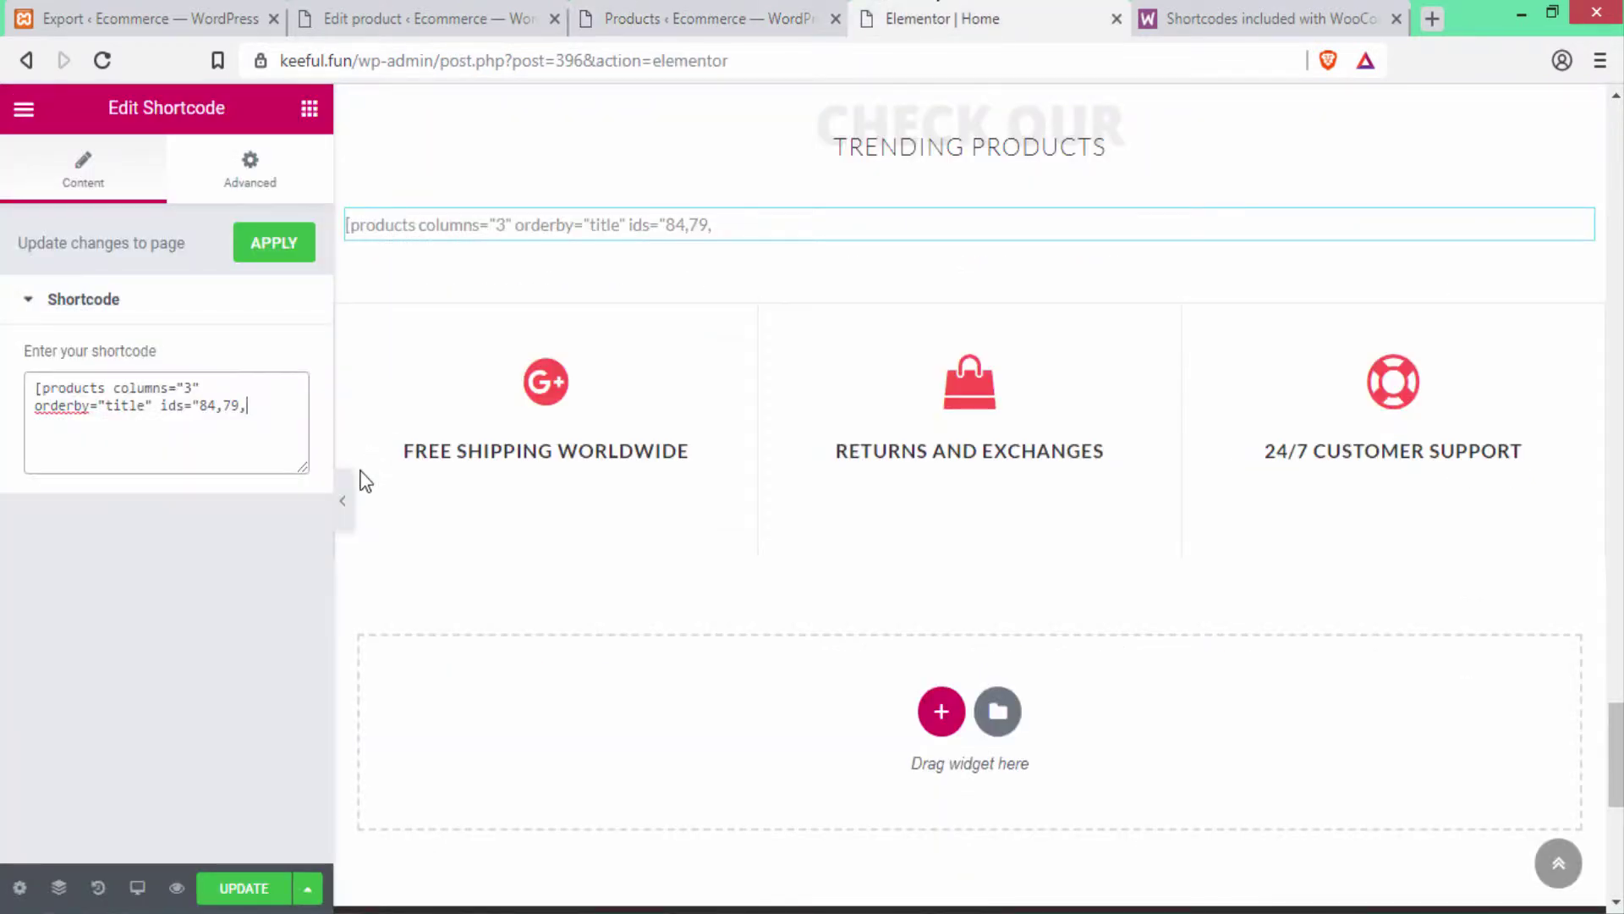
text(53"])
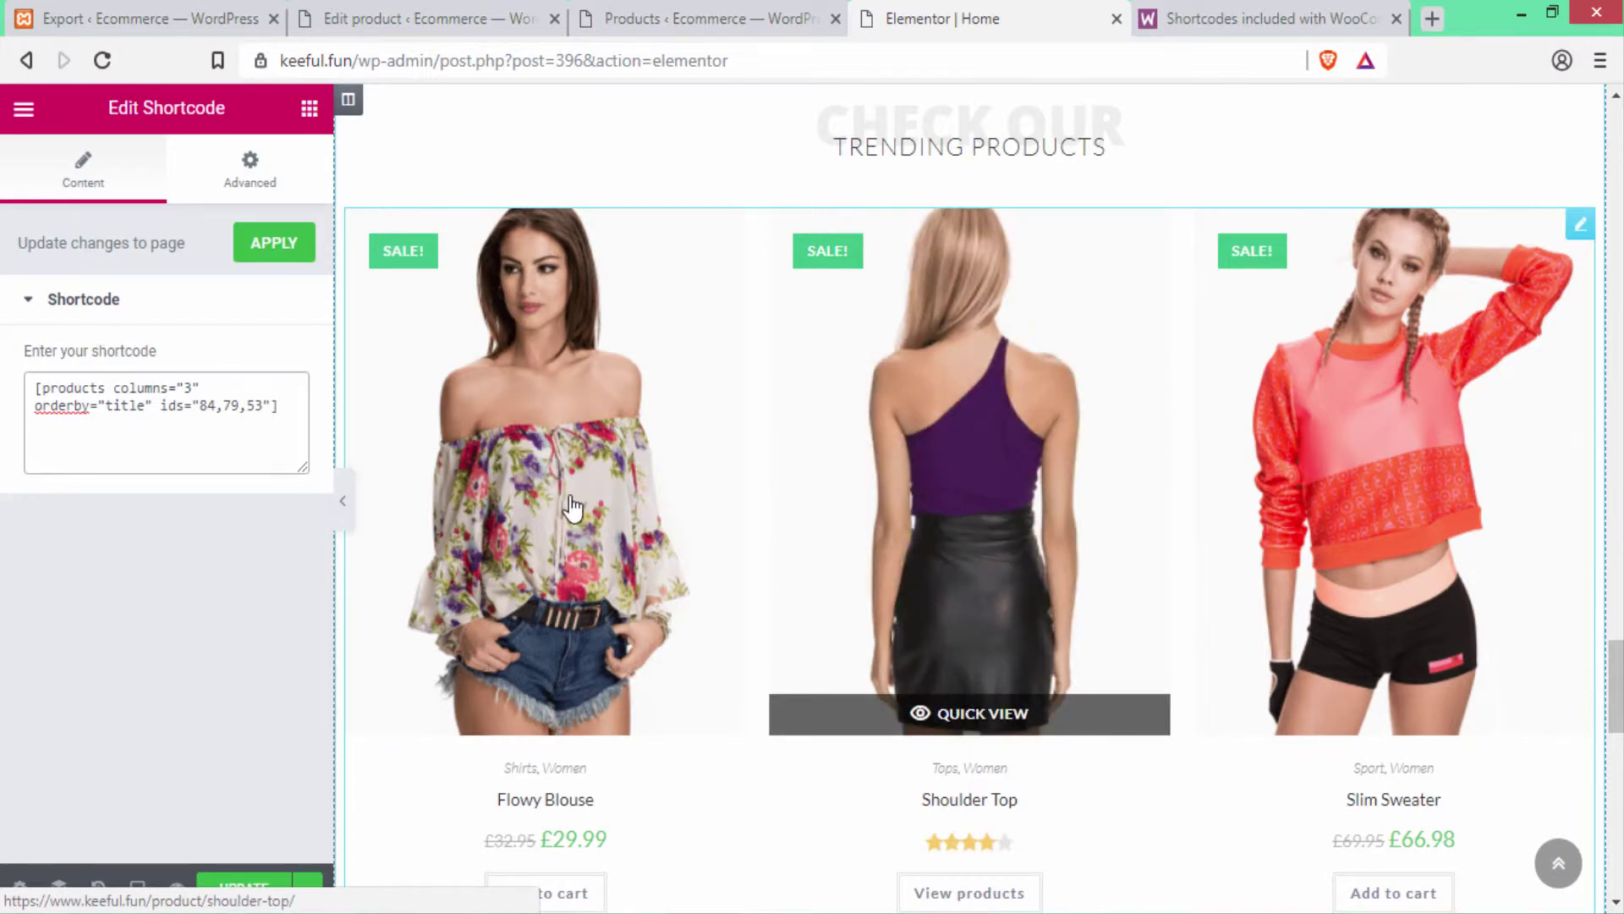
Look up Dark Jacket's ID and append 47 to the shortcode's ids list.
click(677, 12)
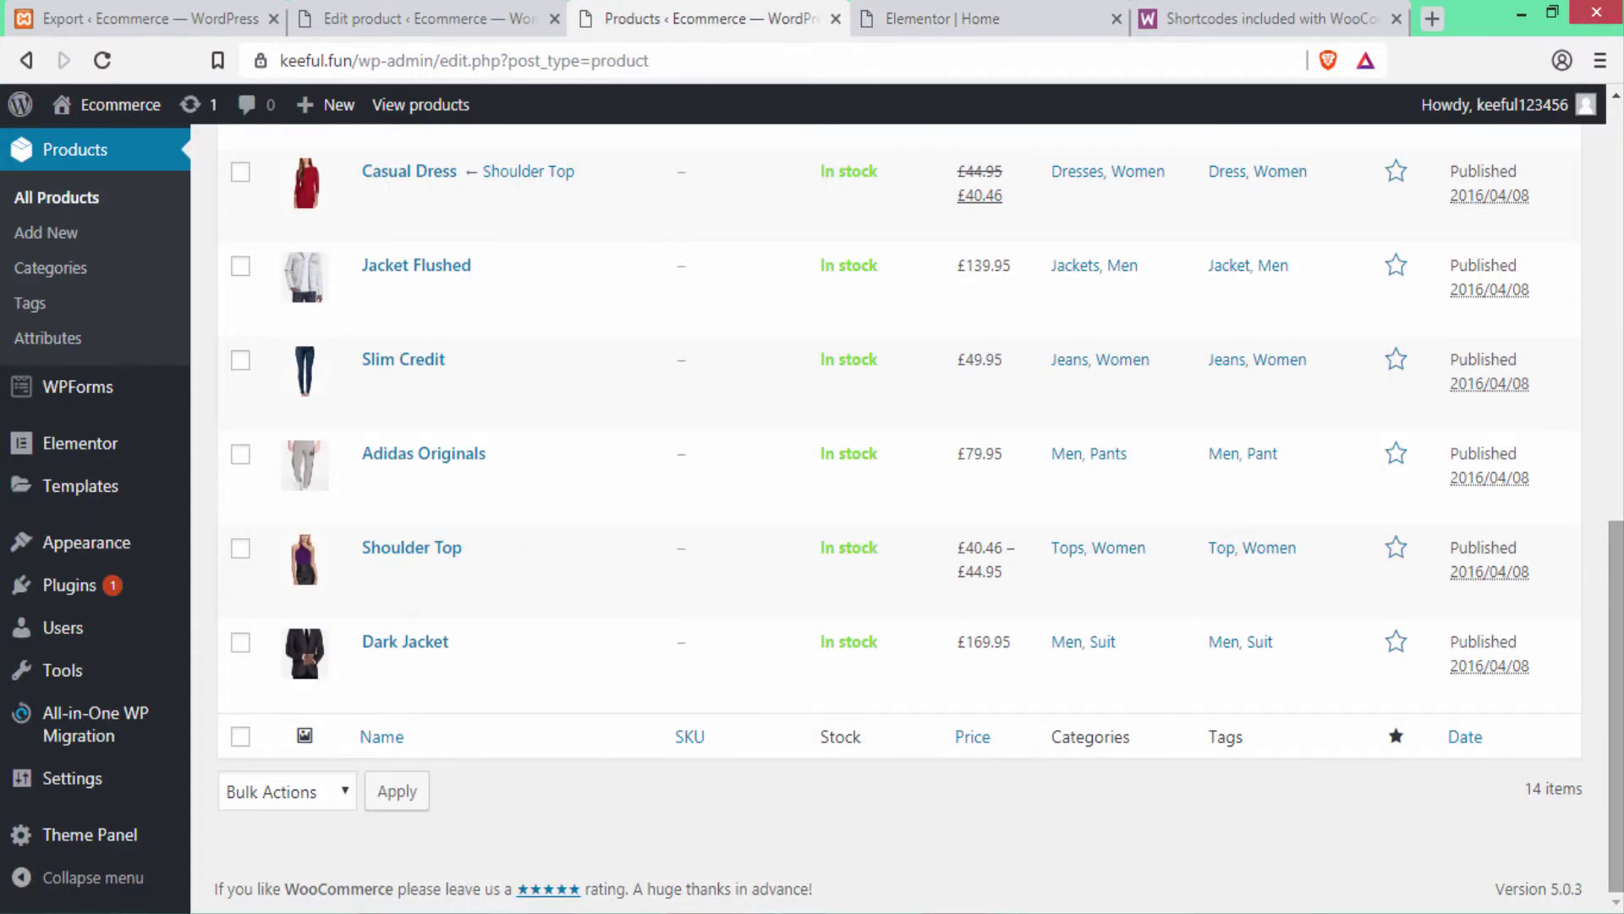
scroll(1396, 660, up, 1)
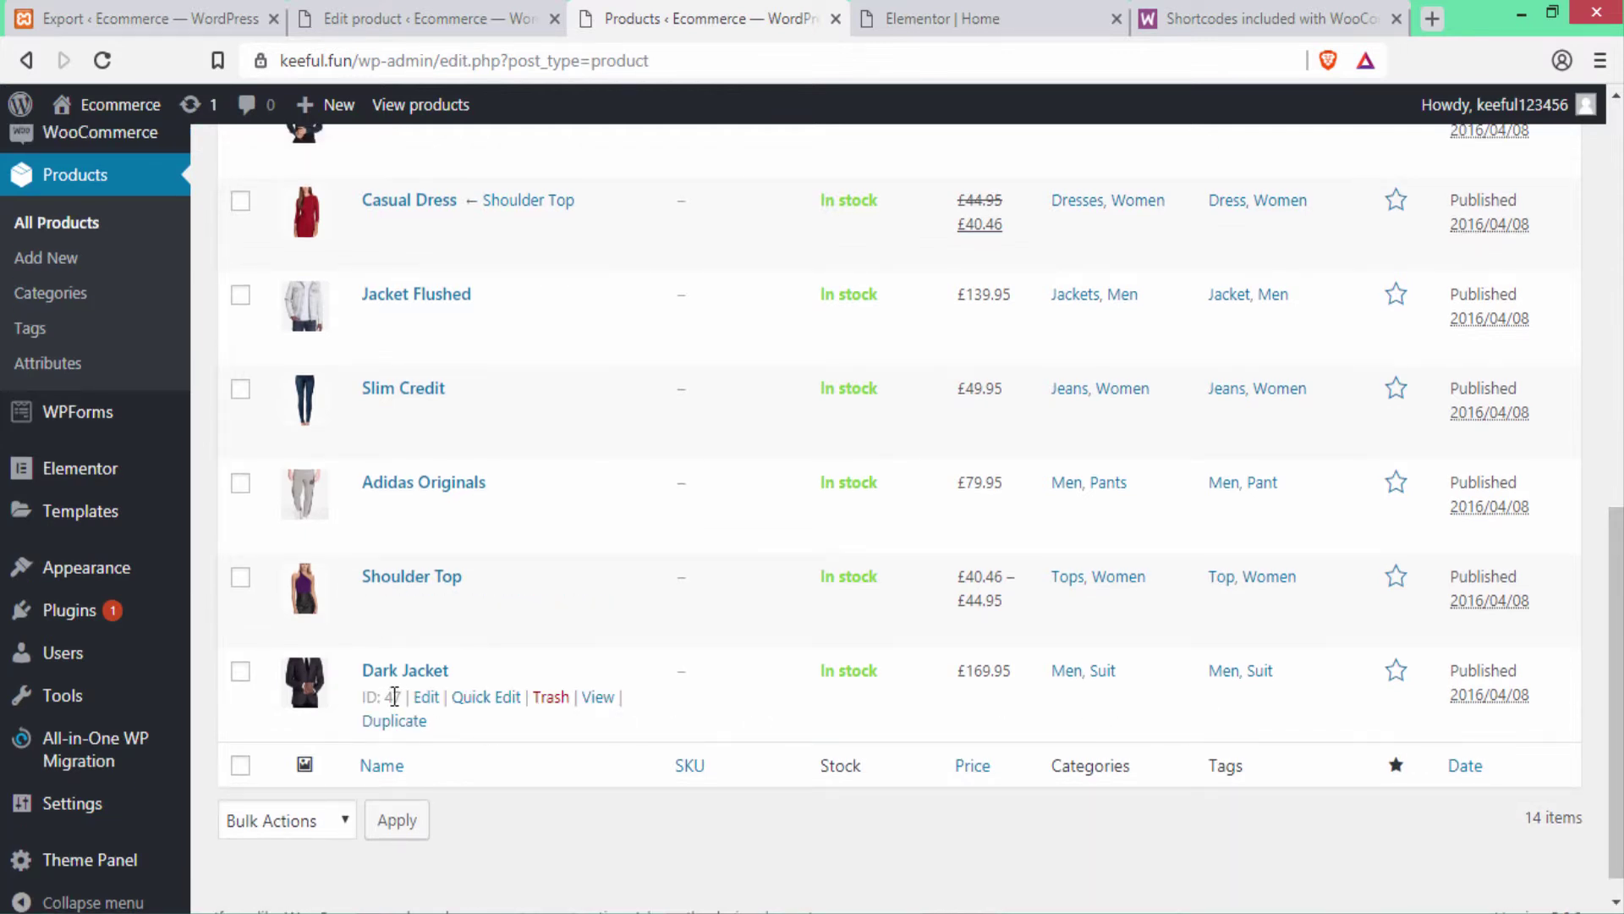
click(944, 19)
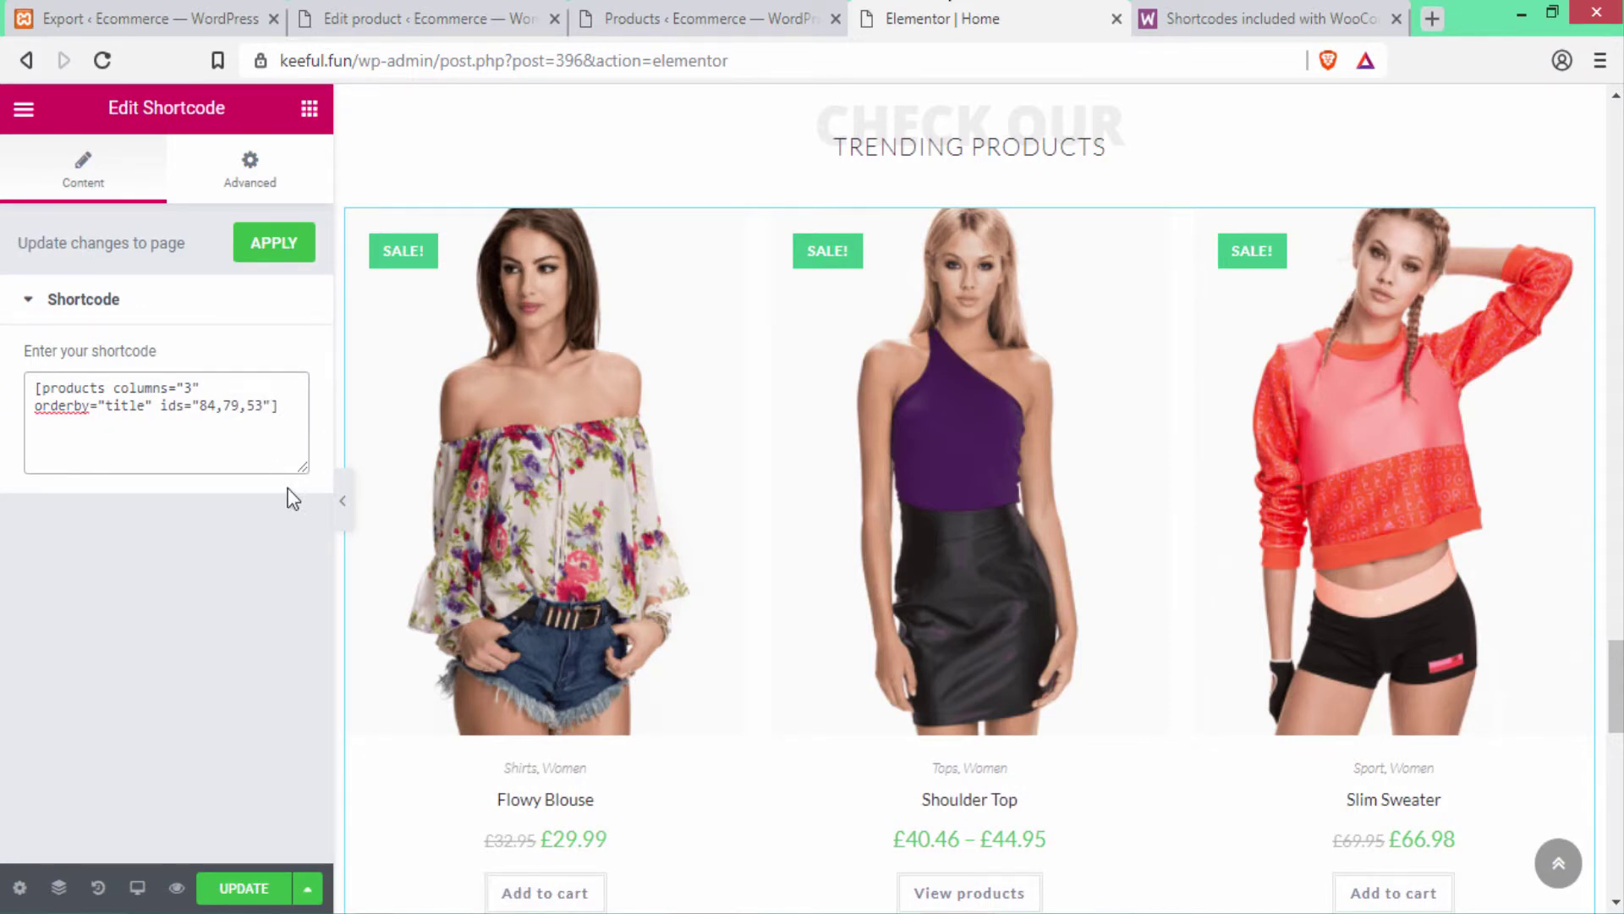
text(,47)
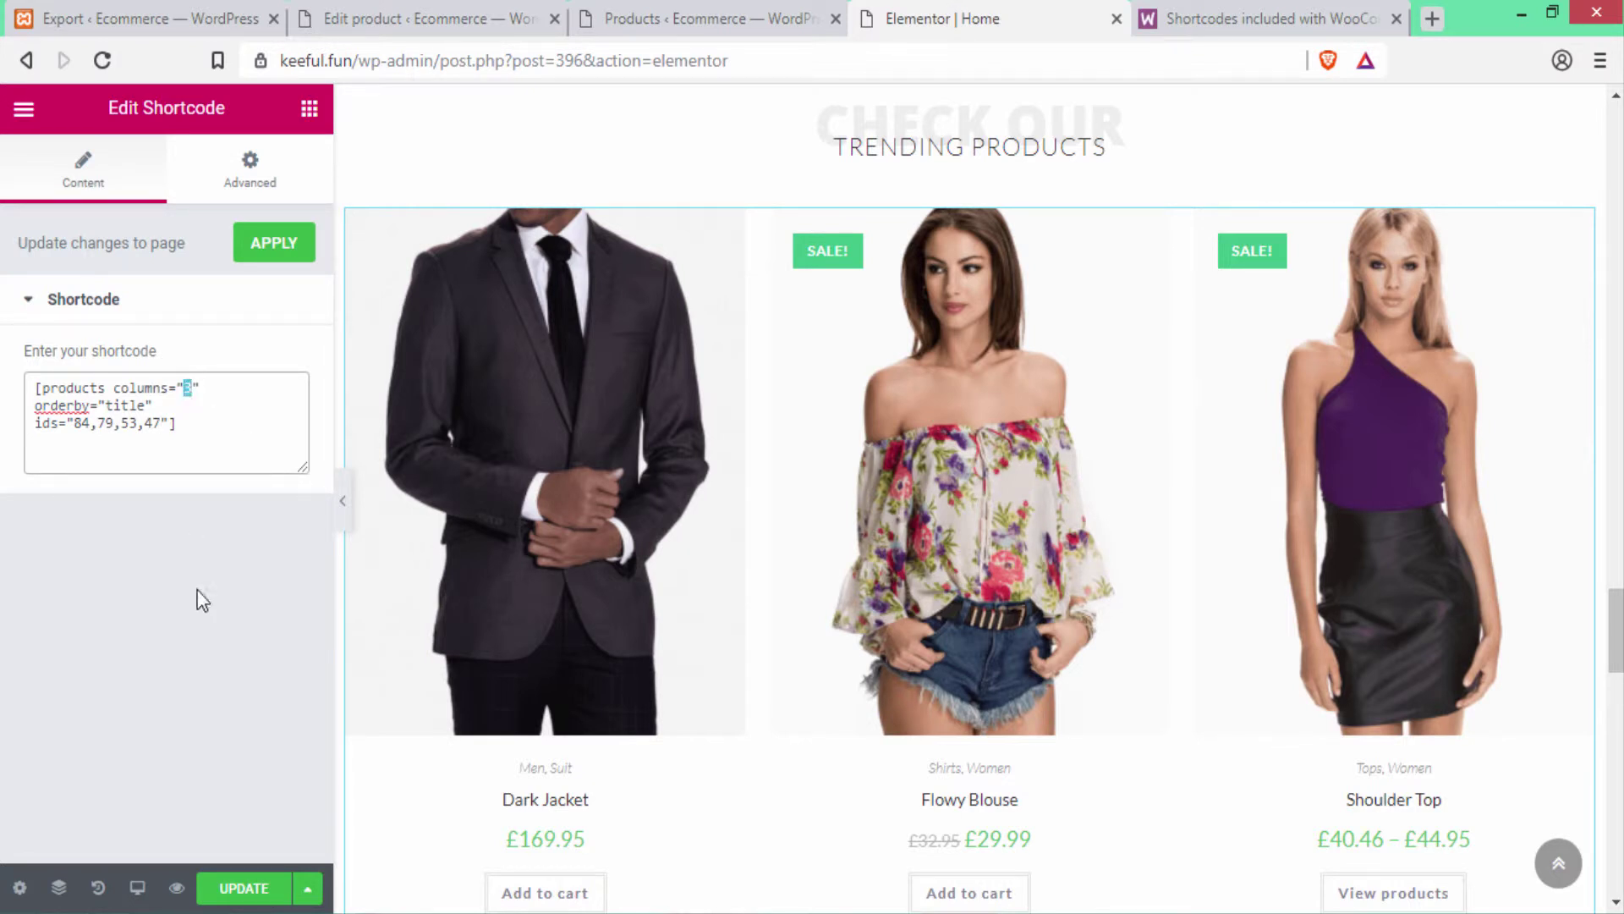
text(4)
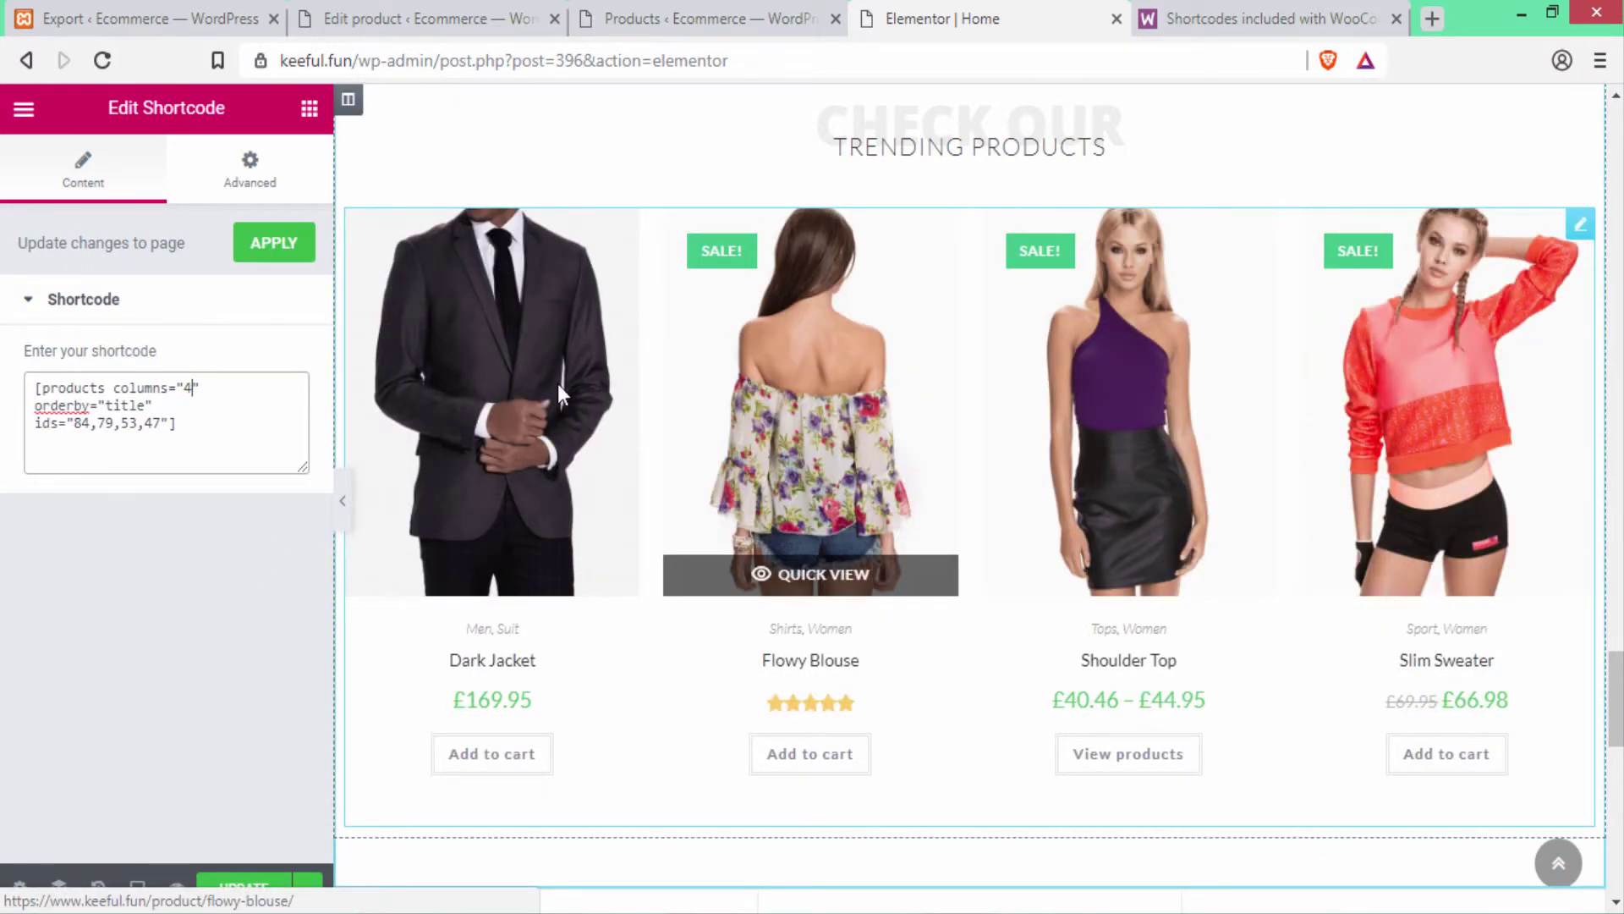
Apply the four-column shortcode to the Trending Products preview.
click(282, 246)
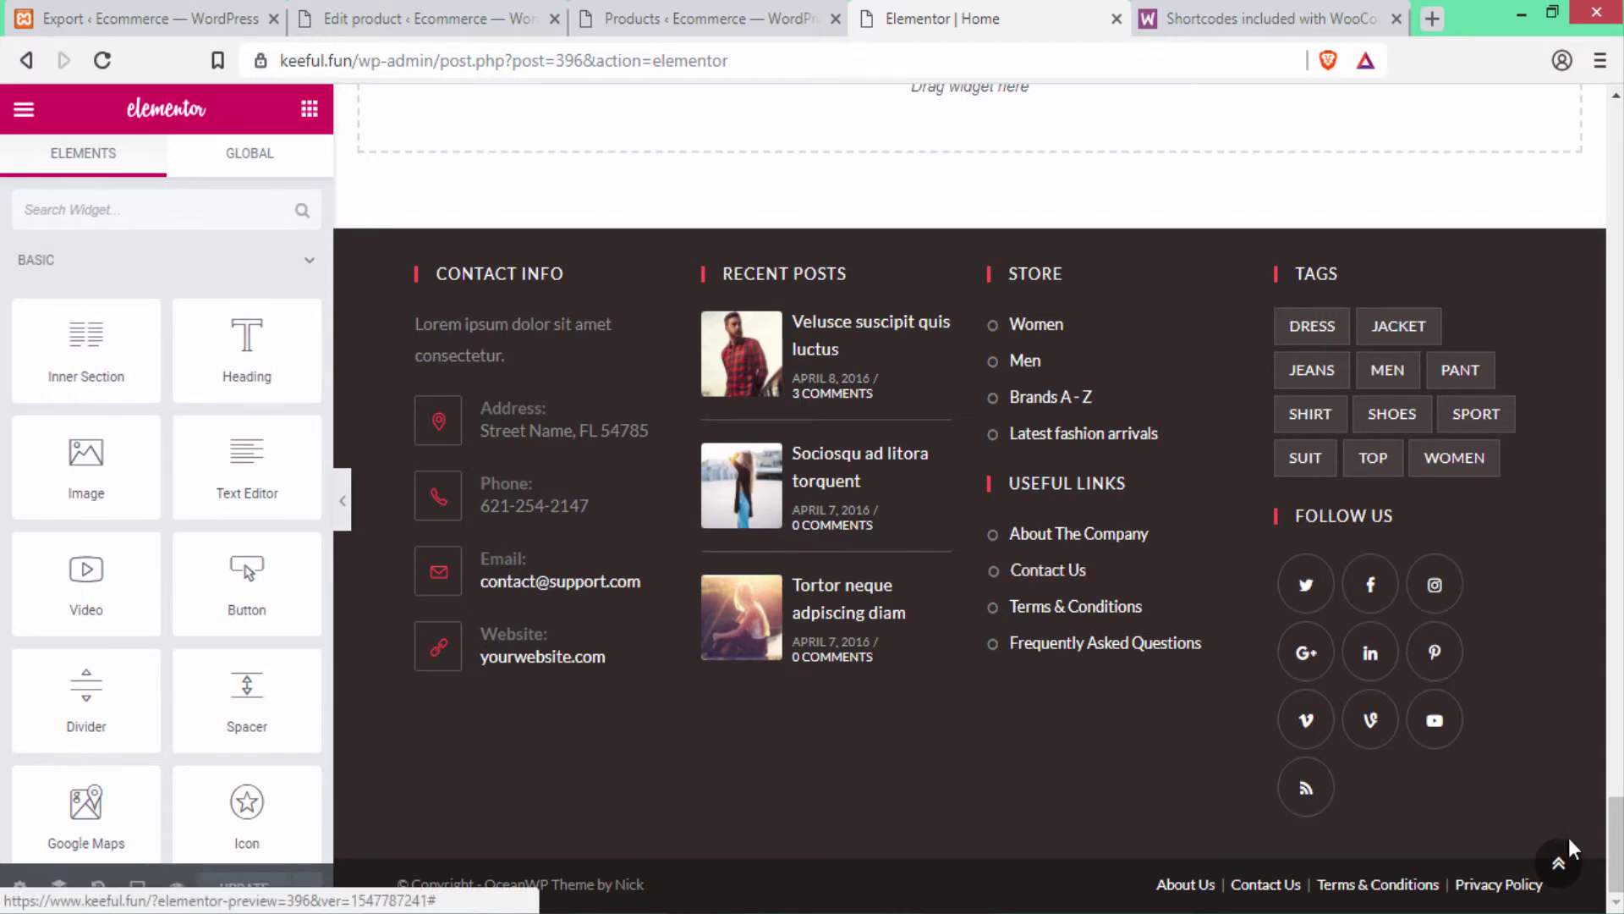
drag(1616, 846, 1616, 791)
scroll(1485, 685, up, 12)
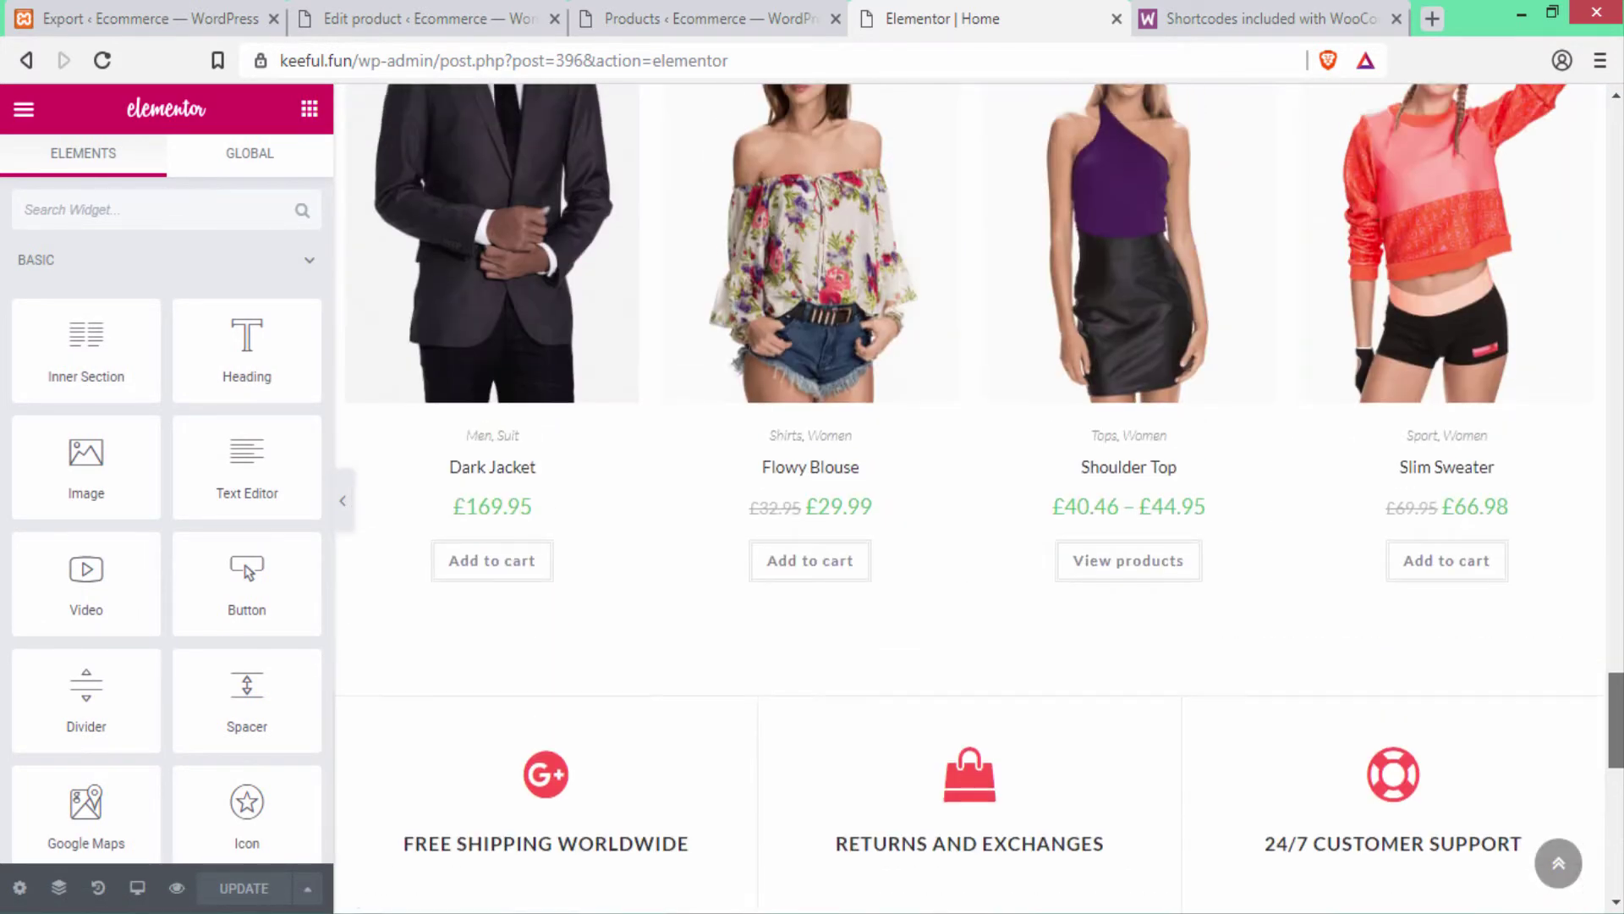
scroll(1484, 685, down, 2)
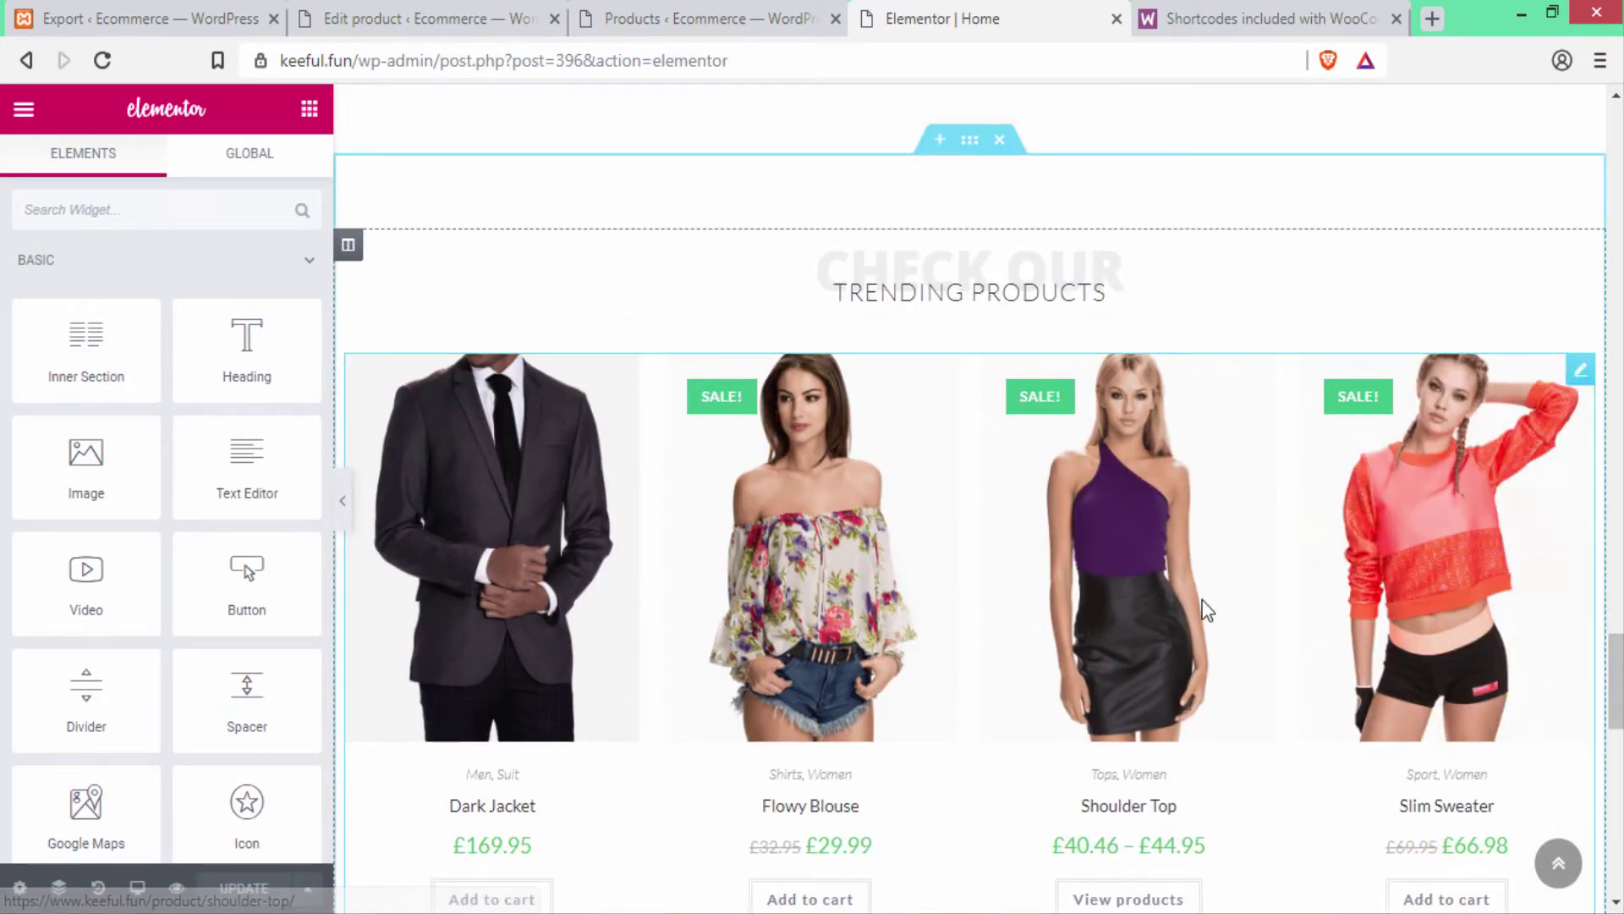
scroll(533, 596, up, 9)
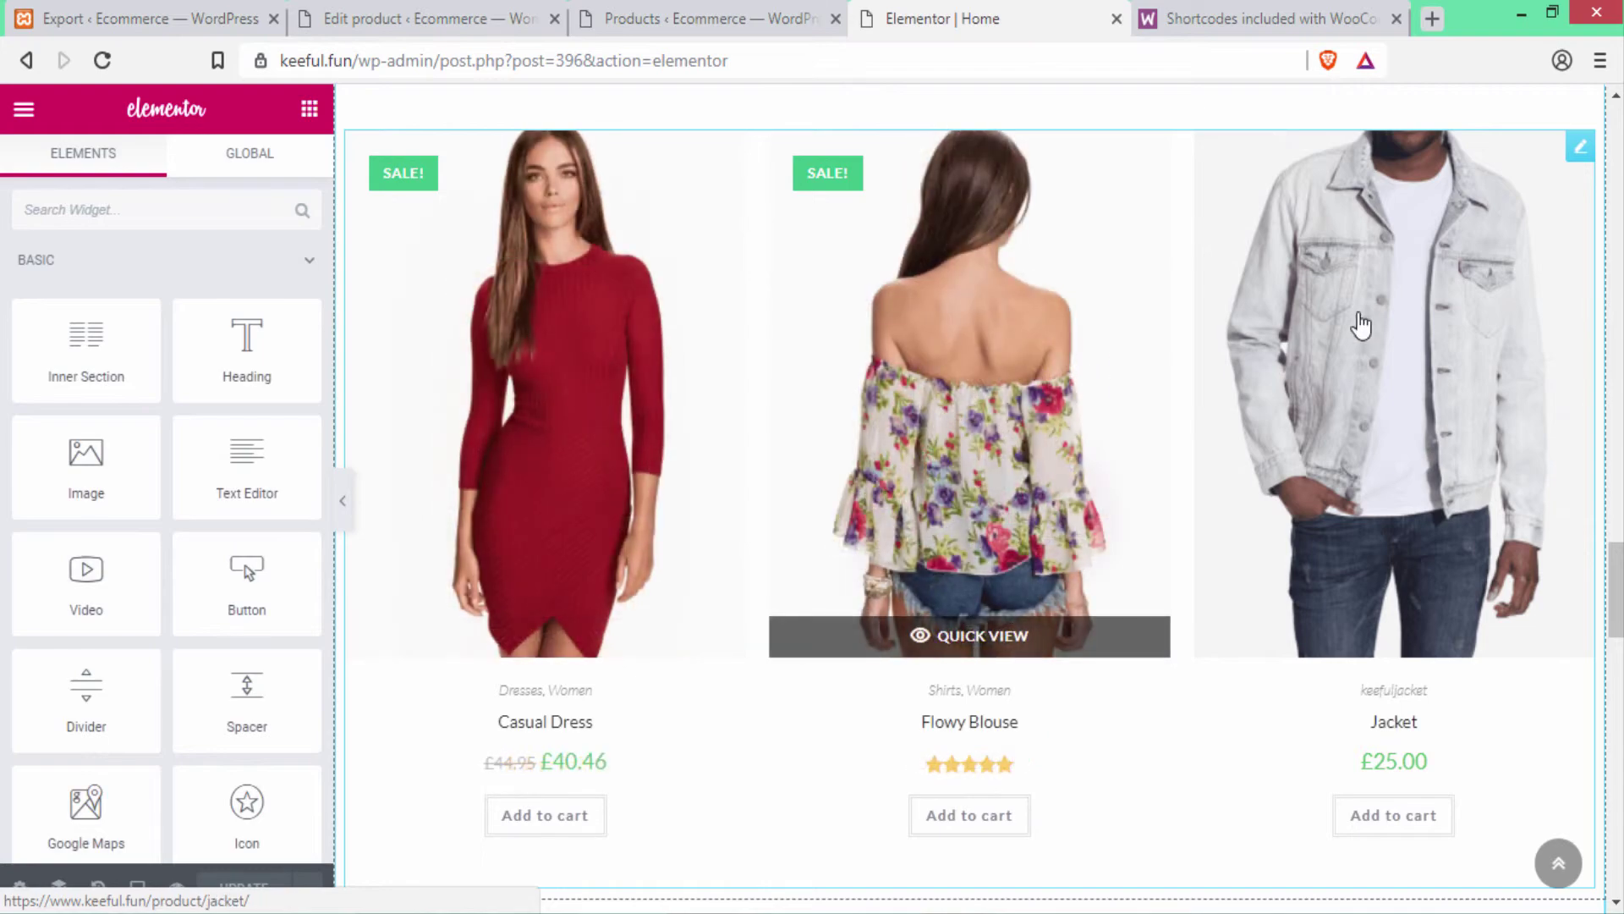
scroll(1515, 473, up, 14)
scroll(970, 499, up, 20)
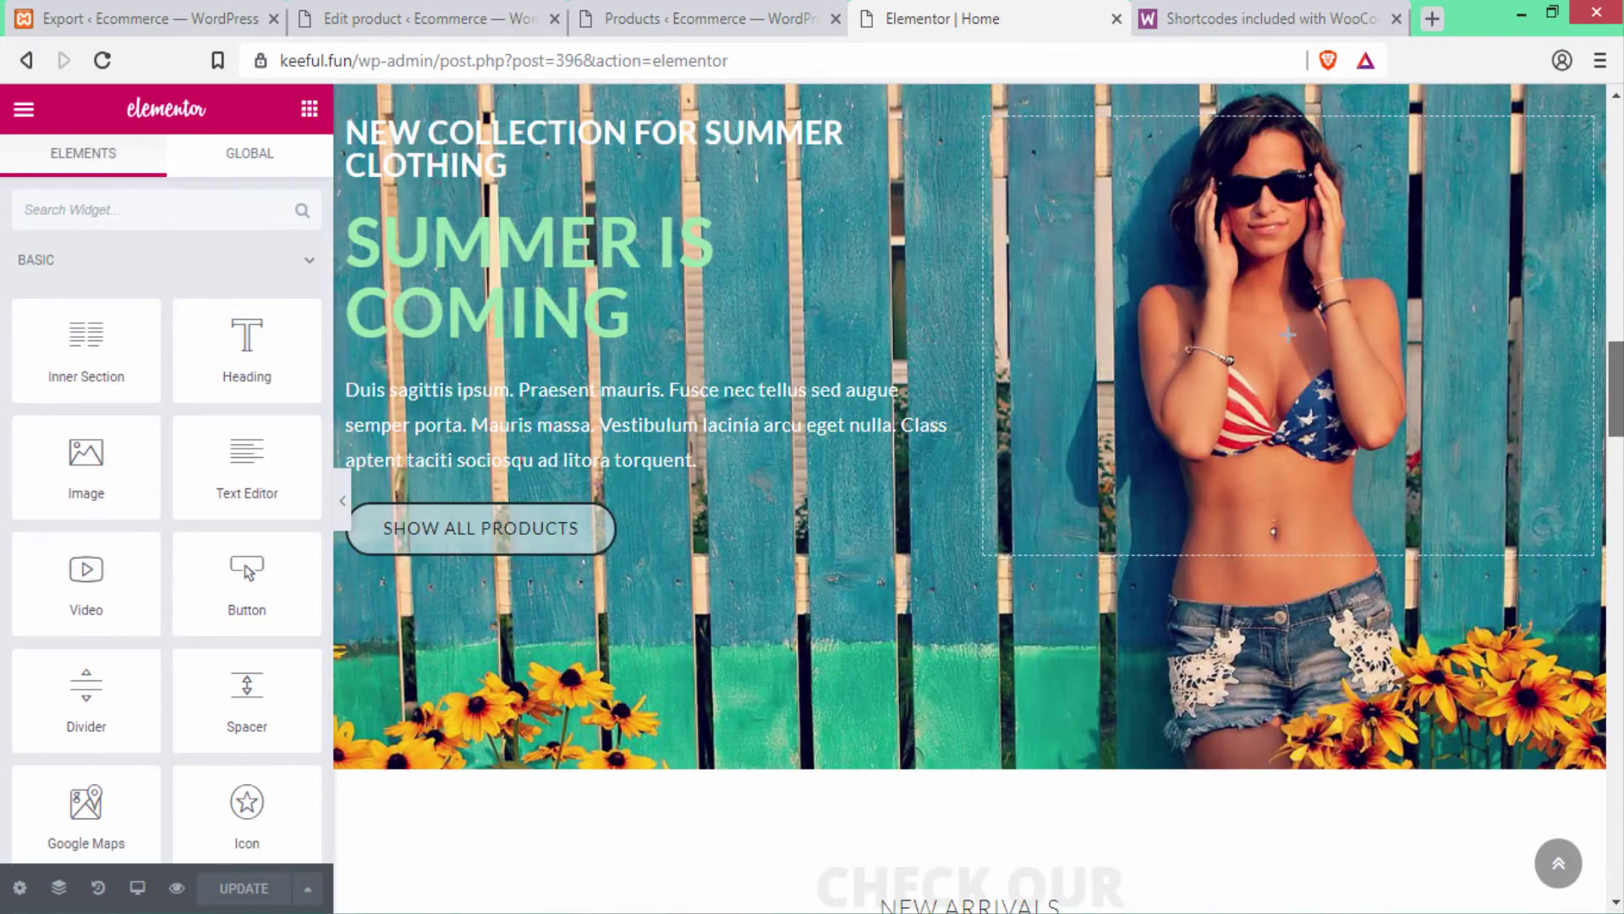
scroll(1489, 233, up, 7)
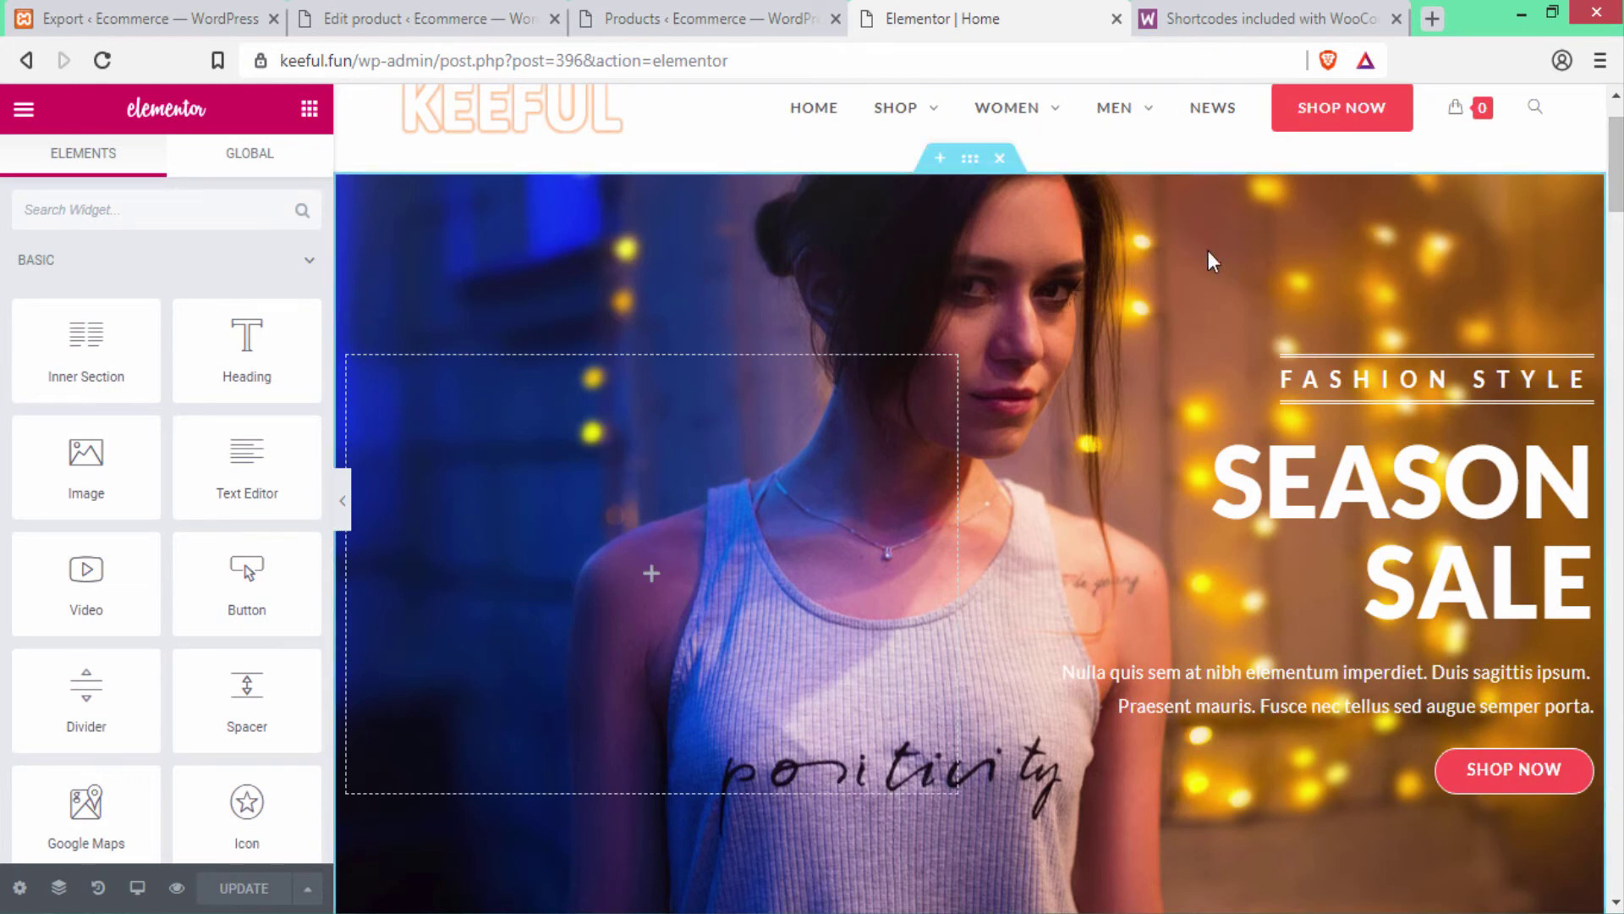
Return to the live keeful.fun homepage and scroll through to check the four-column Trending Products grid.
key(alt+Left)
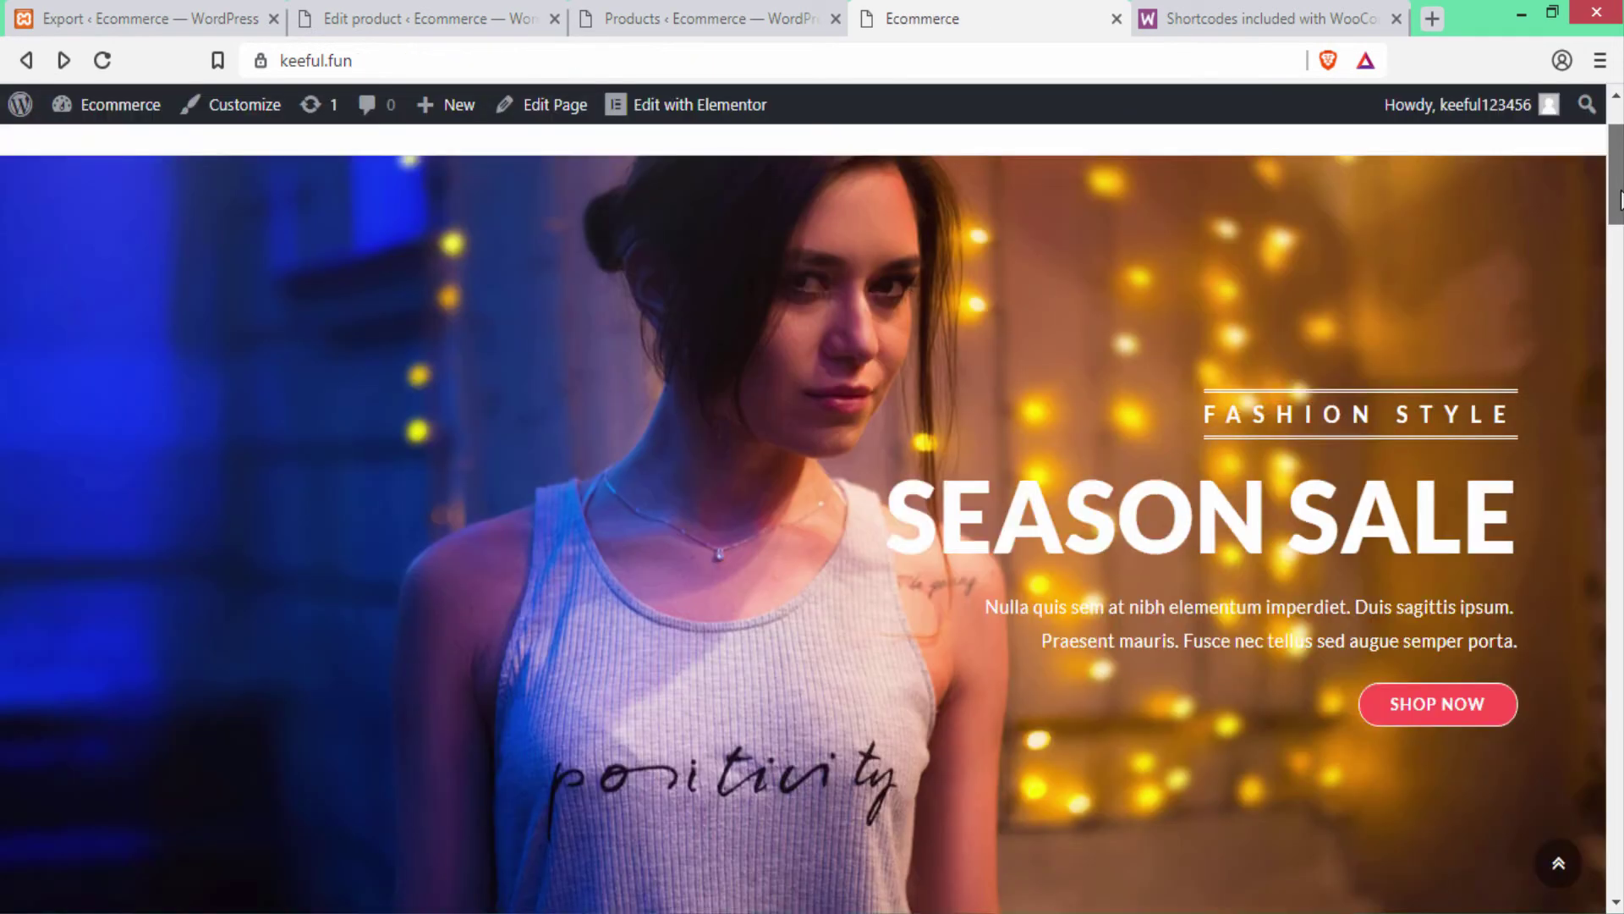
scroll(1620, 279, down, 20)
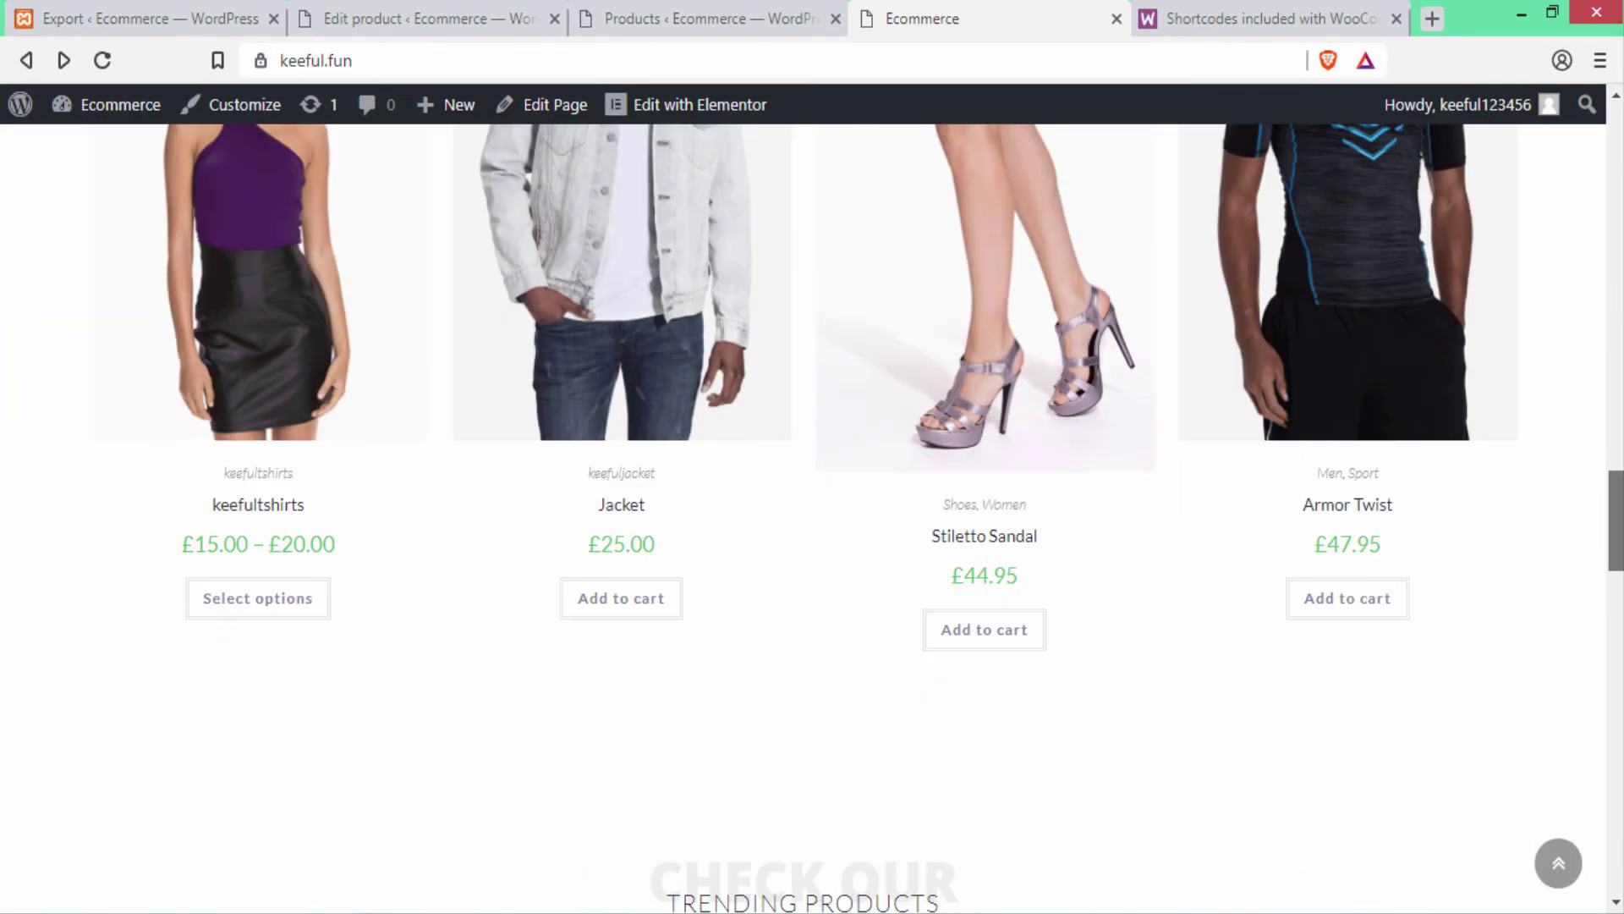
scroll(858, 517, down, 15)
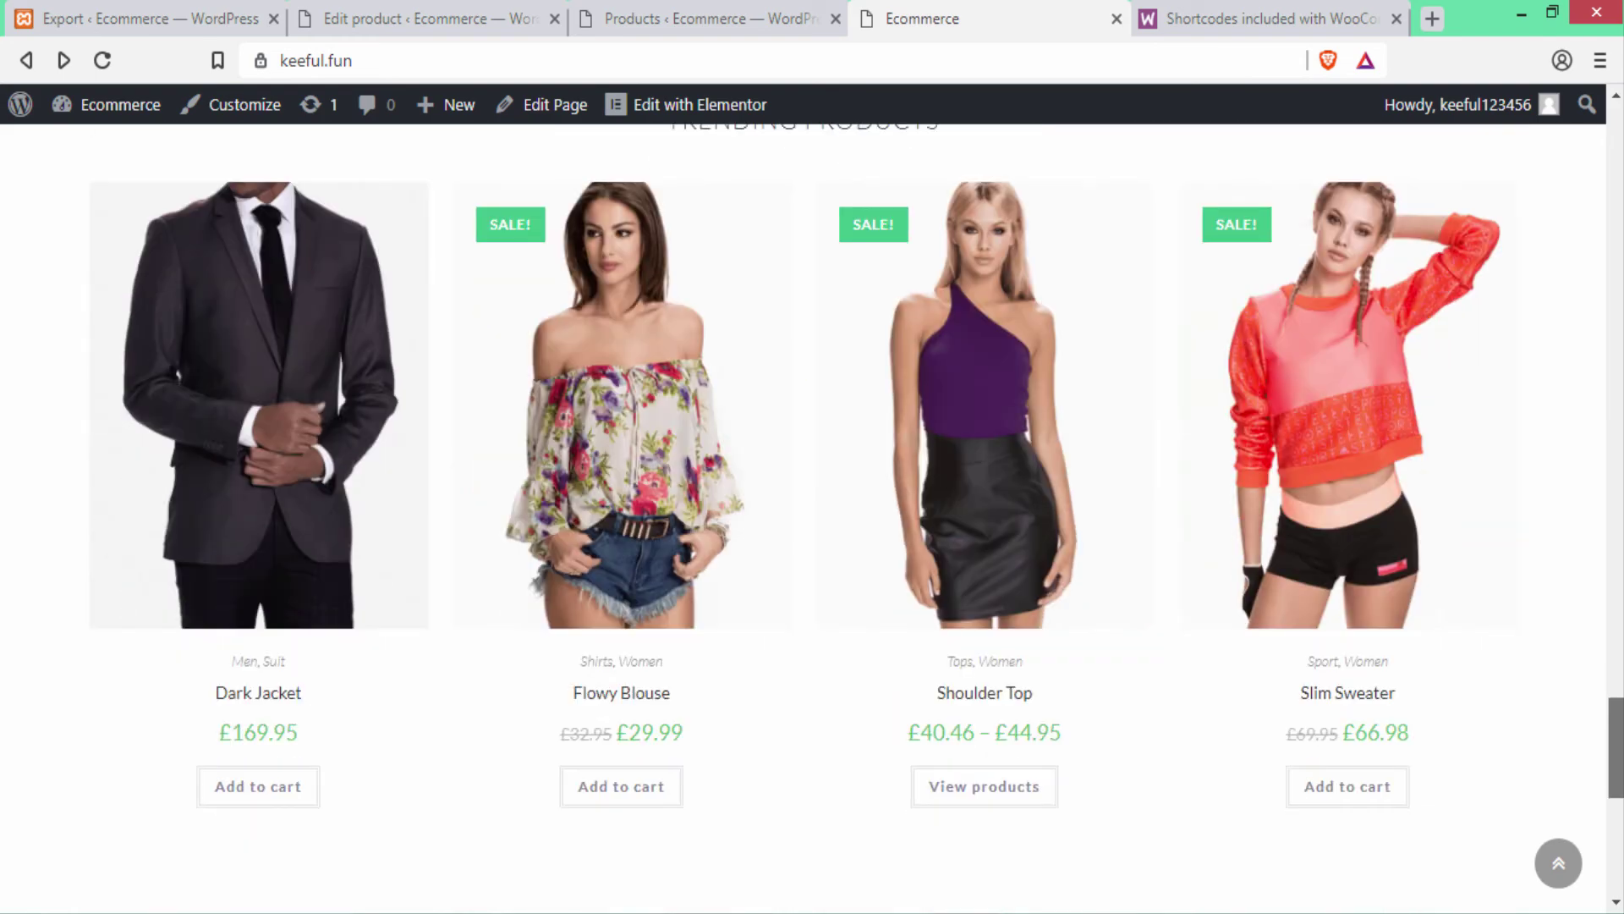
scroll(812, 517, down, 3)
scroll(812, 518, up, 13)
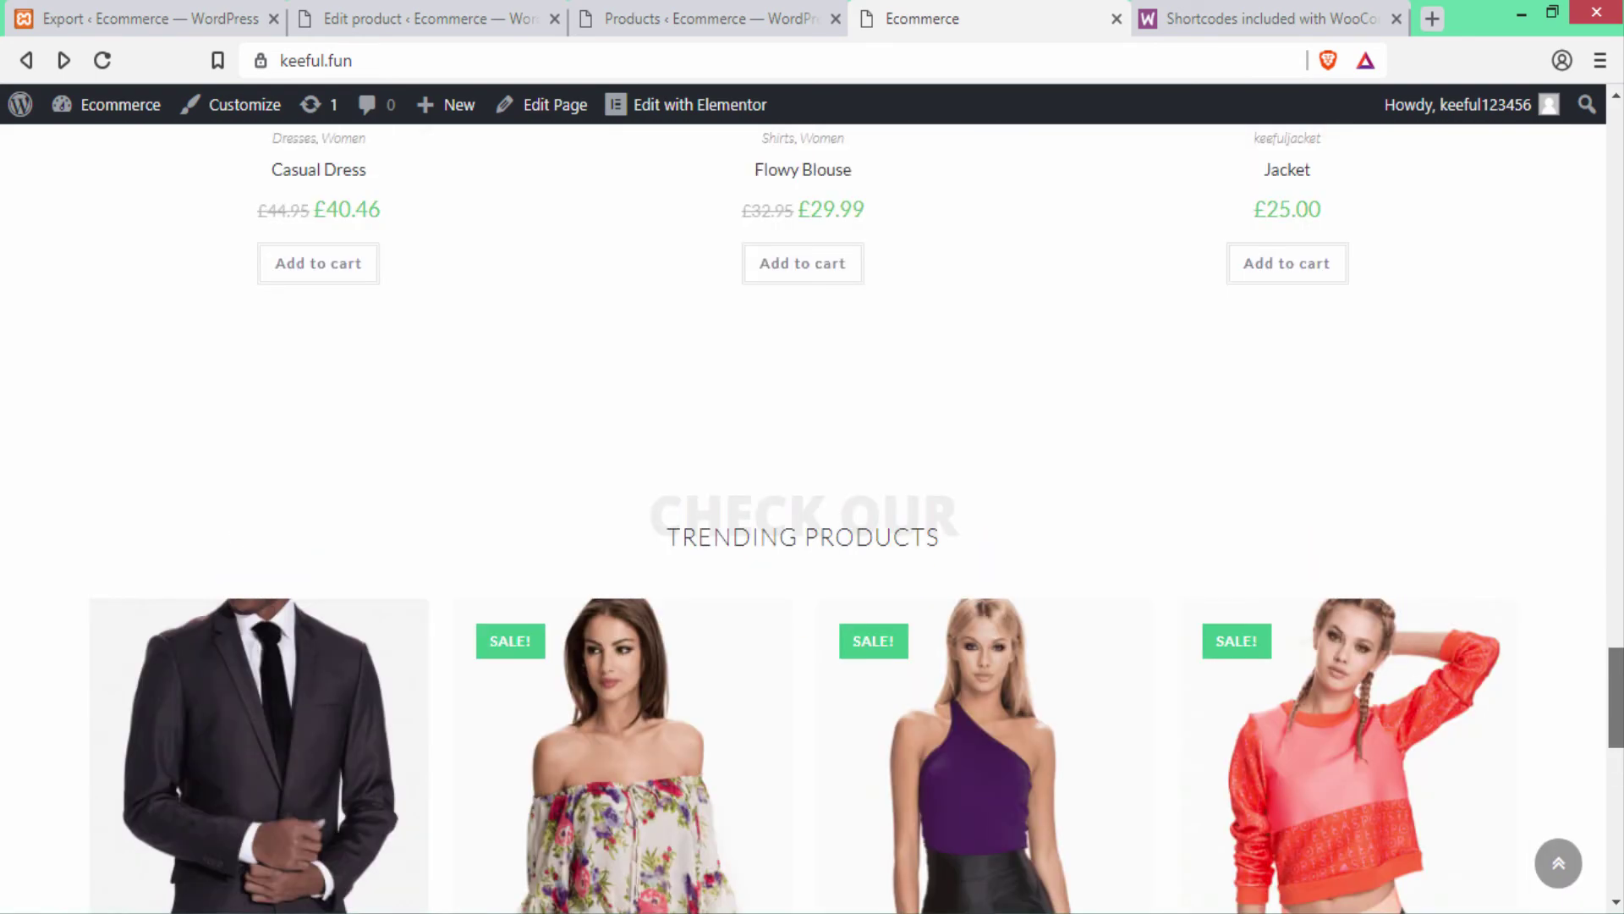
scroll(1620, 393, up, 20)
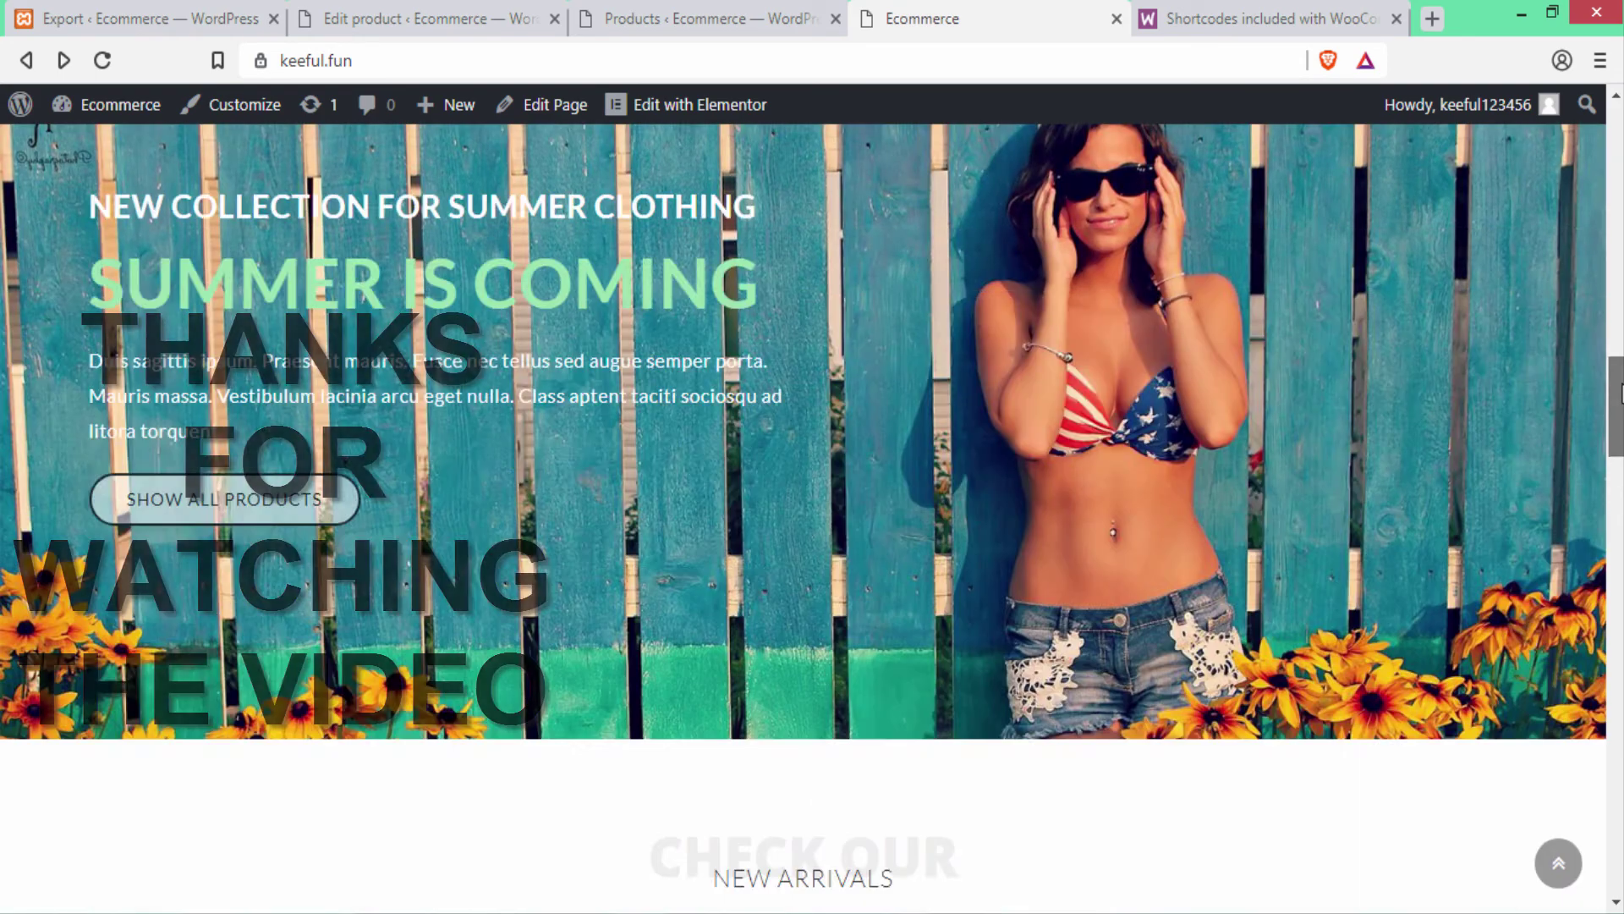
drag(1620, 394, 1620, 184)
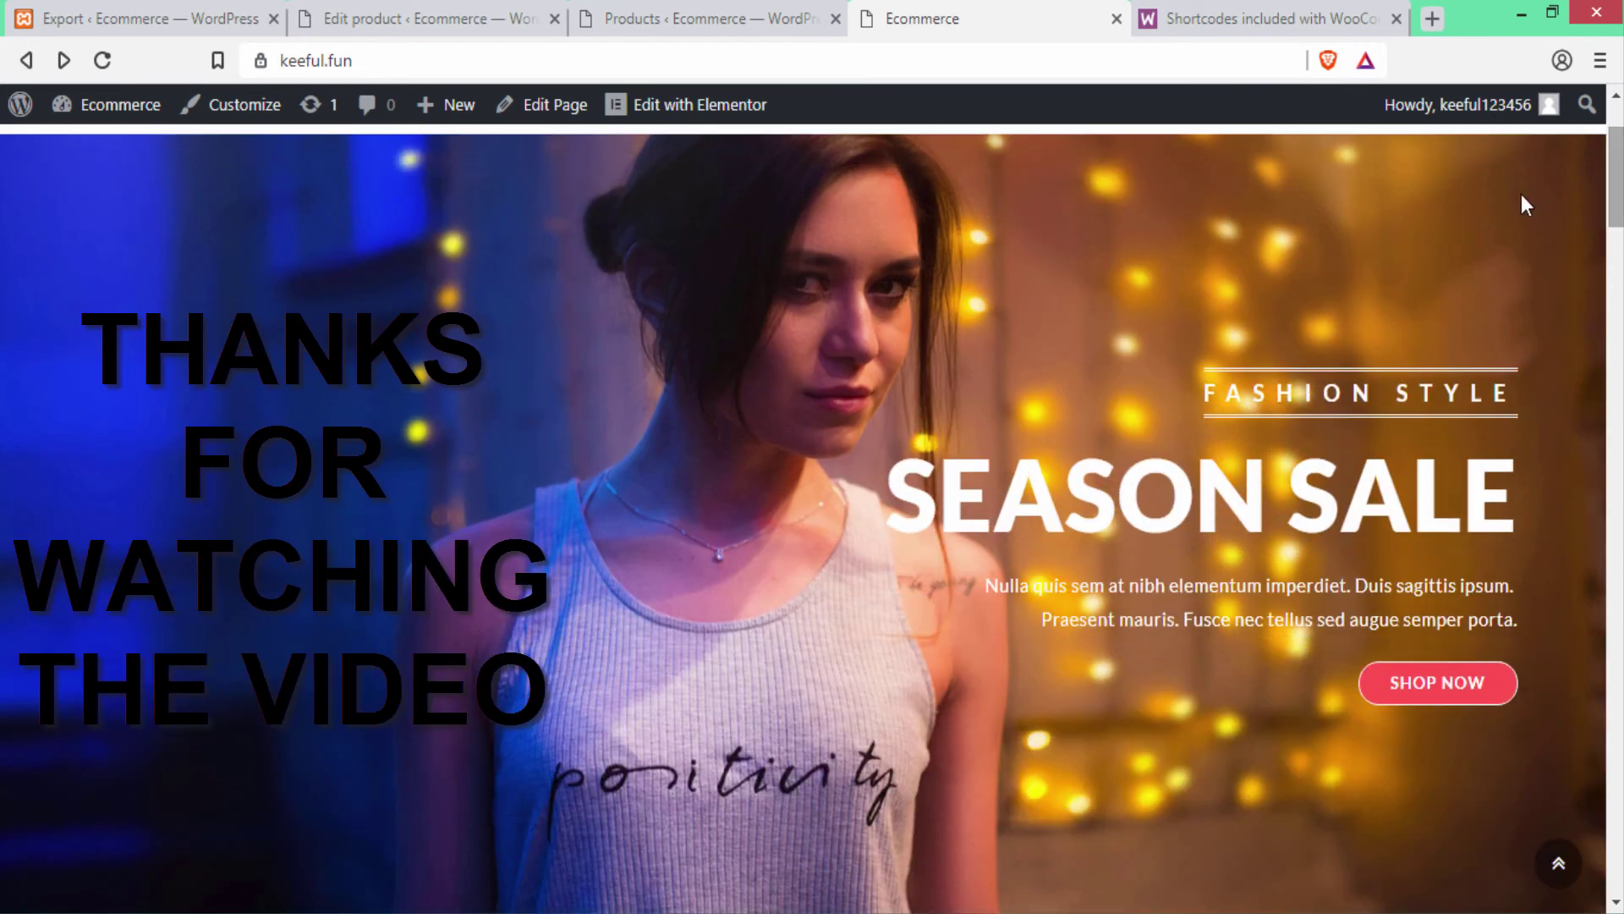